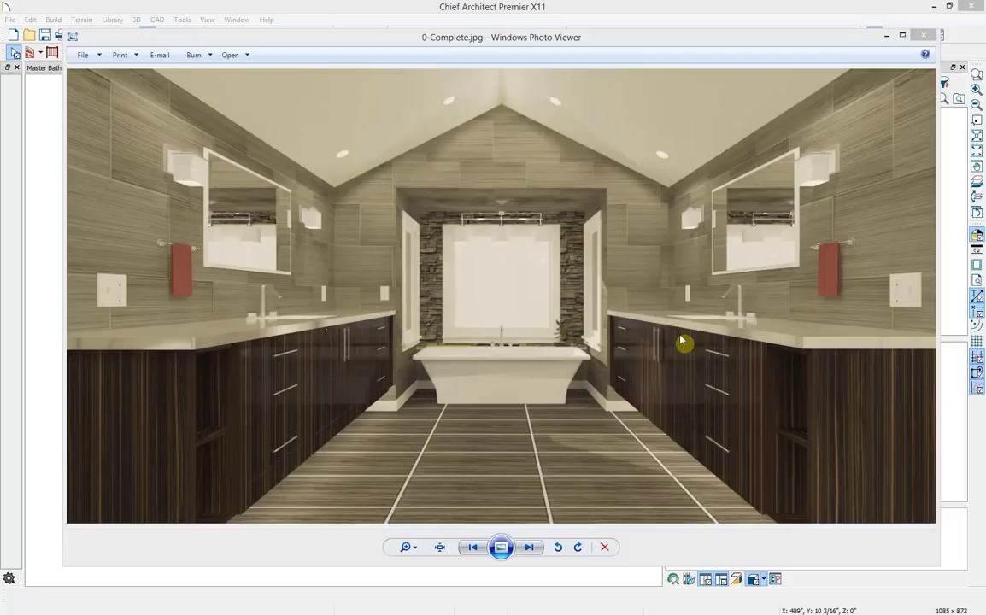
# View the finished bathroom and shower renderings, and move the photo viewer away to return to the Chief Architect plan.
pyautogui.click(521, 370)
pyautogui.press('Left')
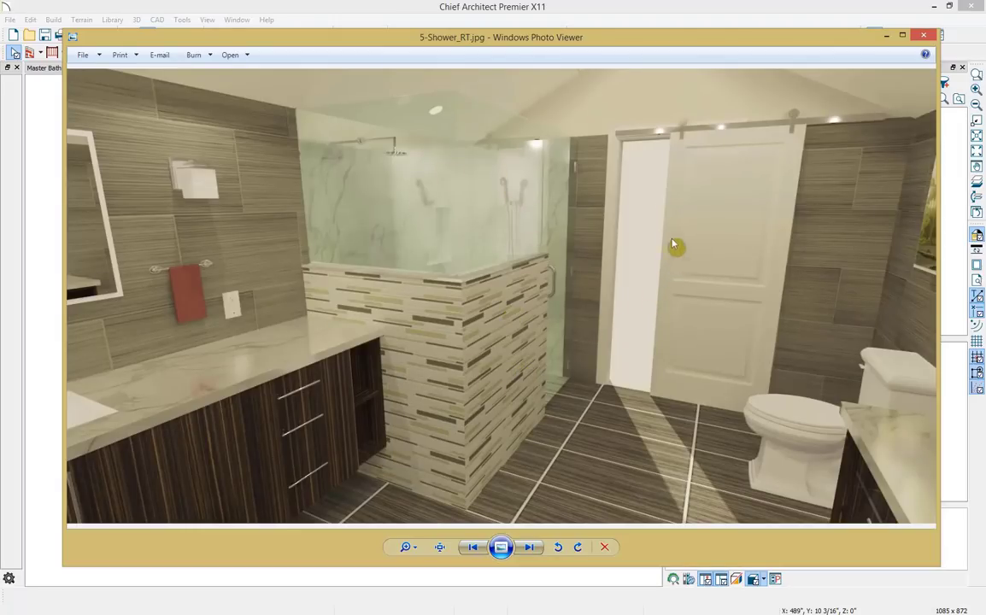
pyautogui.moveTo(622, 42); pyautogui.dragTo(985, 69)
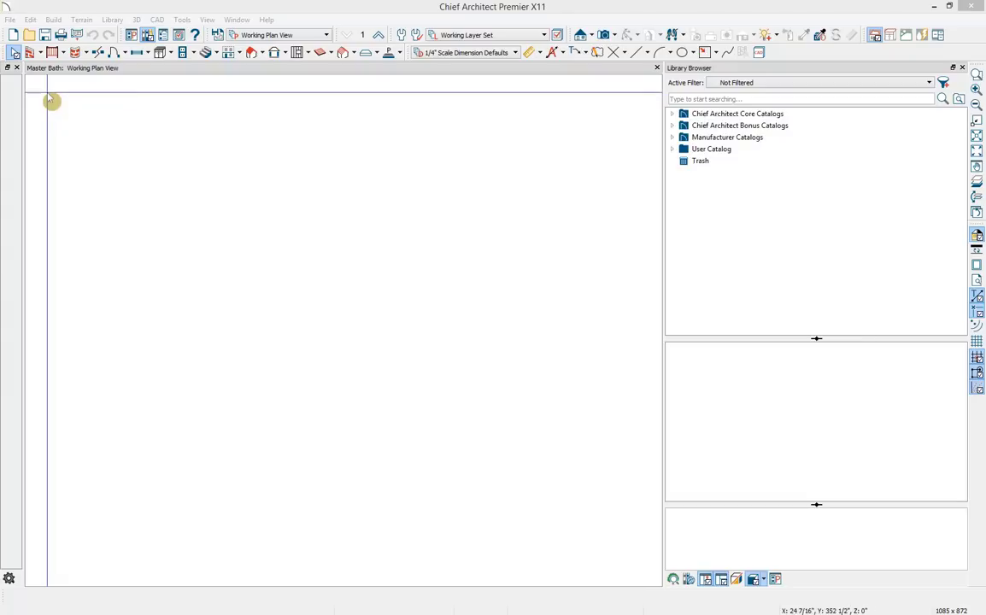
pyautogui.click(39, 53)
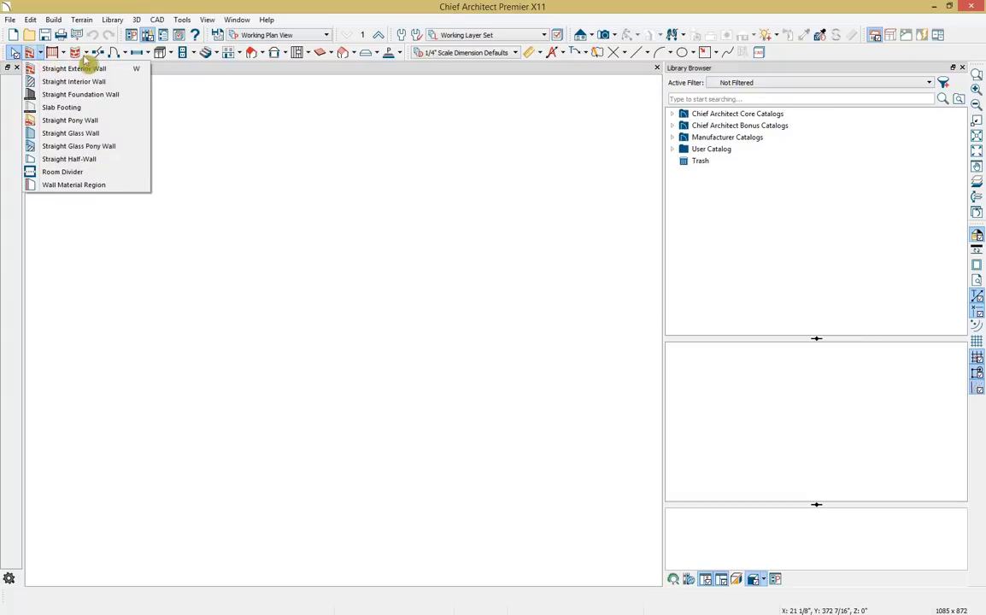
pyautogui.click(113, 53)
pyautogui.click(139, 53)
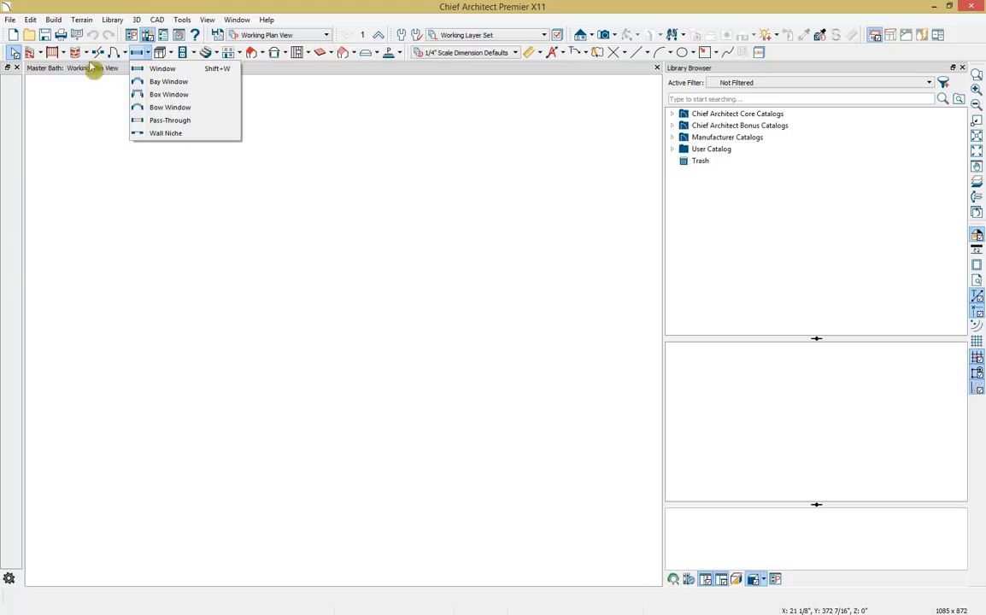
pyautogui.click(53, 20)
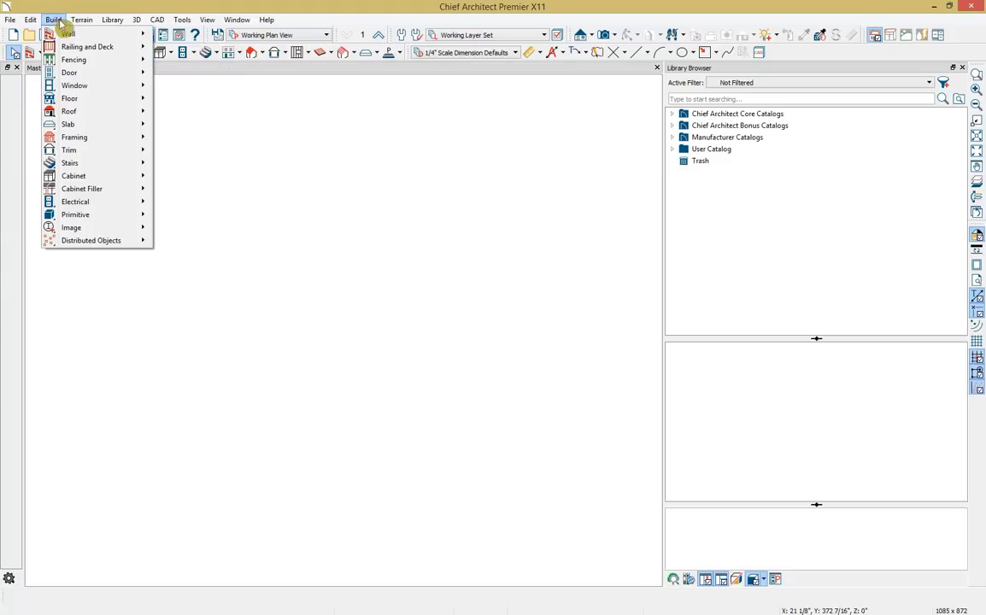
pyautogui.click(82, 20)
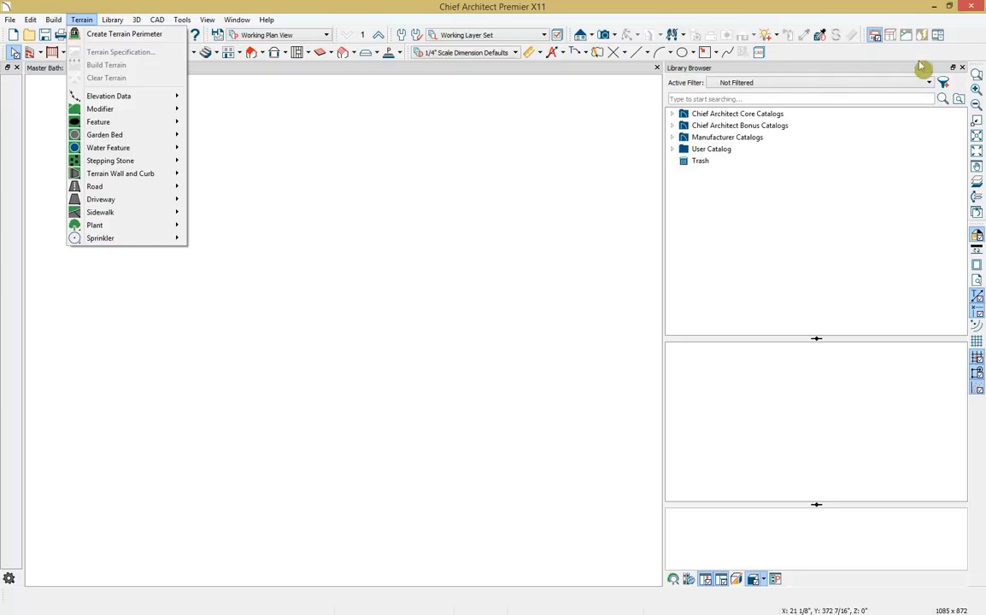
# Close the Library Browser and draw three connected straight interior walls in a stepped run, the last about 2'-6" long.
pyautogui.click(962, 67)
pyautogui.click(962, 68)
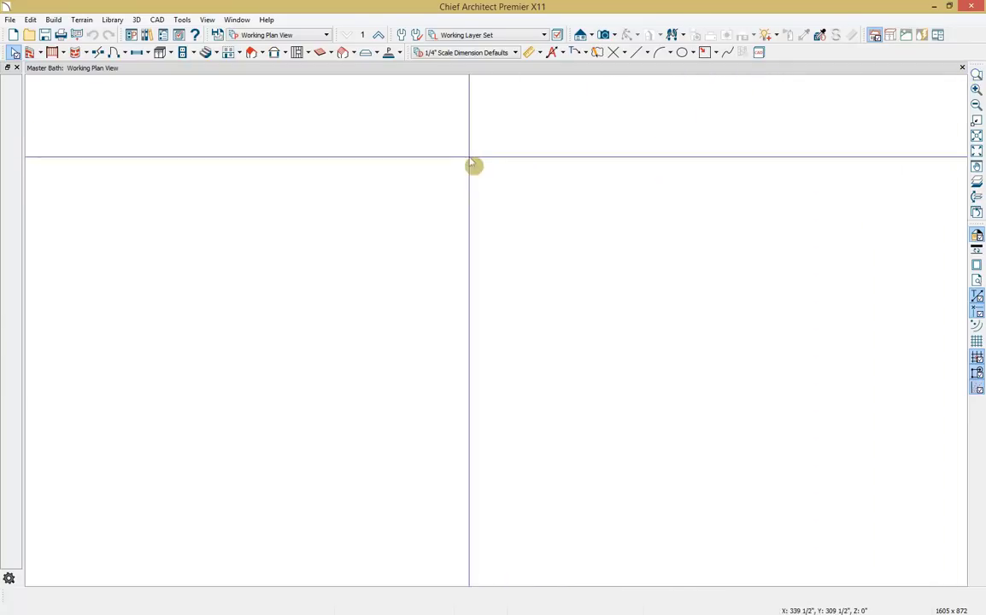
pyautogui.click(39, 53)
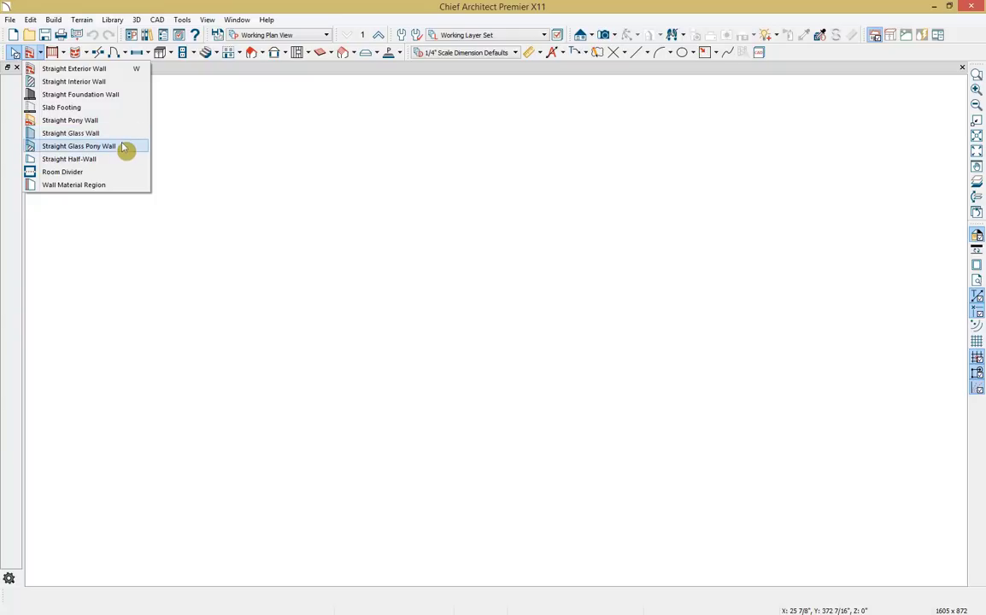
pyautogui.click(116, 83)
pyautogui.moveTo(405, 130)
pyautogui.mouseDown()
pyautogui.moveTo(488, 128)
pyautogui.moveTo(487, 183)
pyautogui.moveTo(526, 188)
pyautogui.mouseUp()
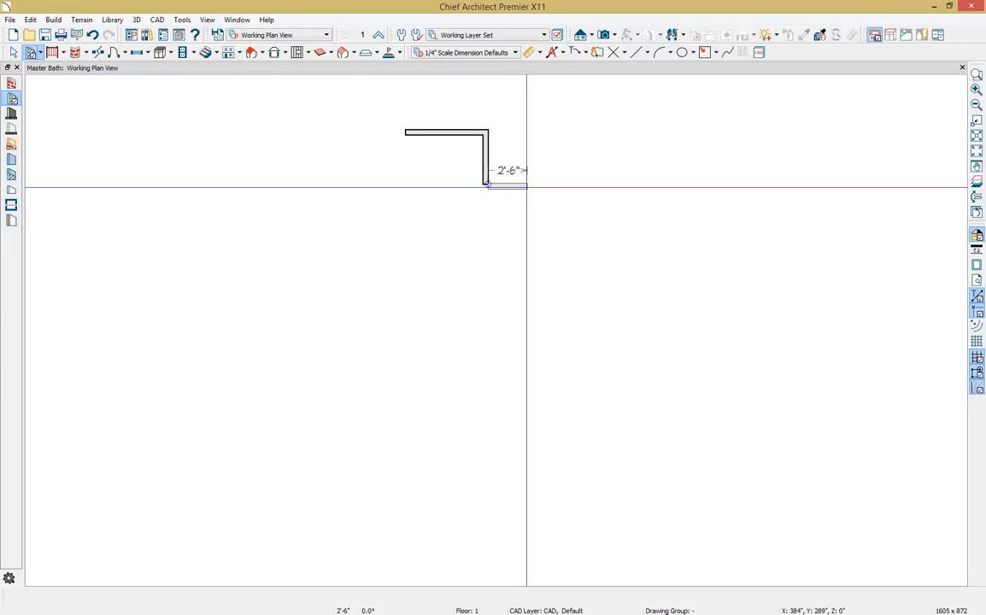
pyautogui.moveTo(527, 186); pyautogui.dragTo(526, 184)
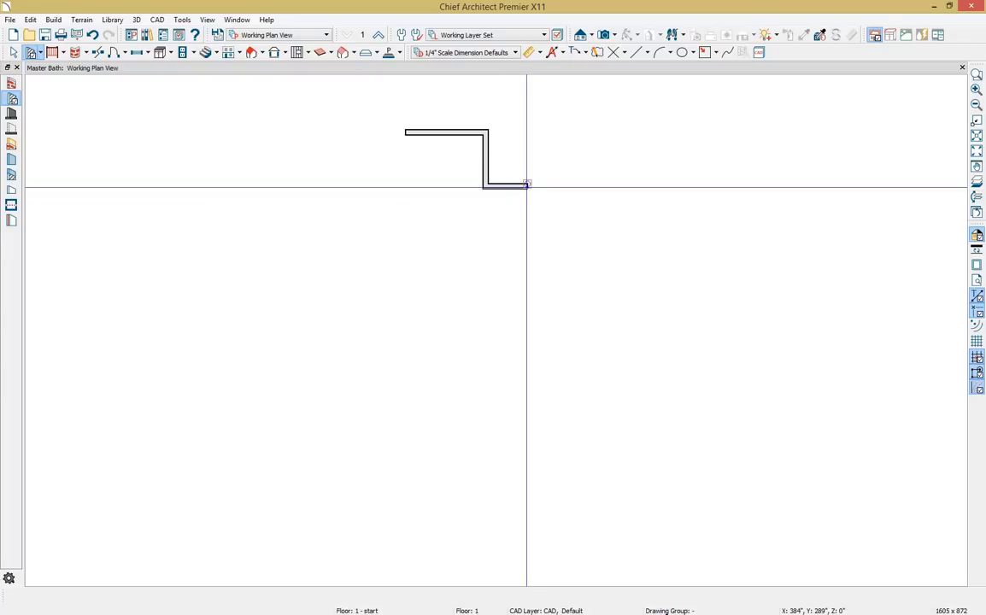
# Switch to NKBA Dimension Defaults and draw the remaining interior walls, closing a room about 135" by 121" with a 55" by 41" alcove.
pyautogui.click(505, 55)
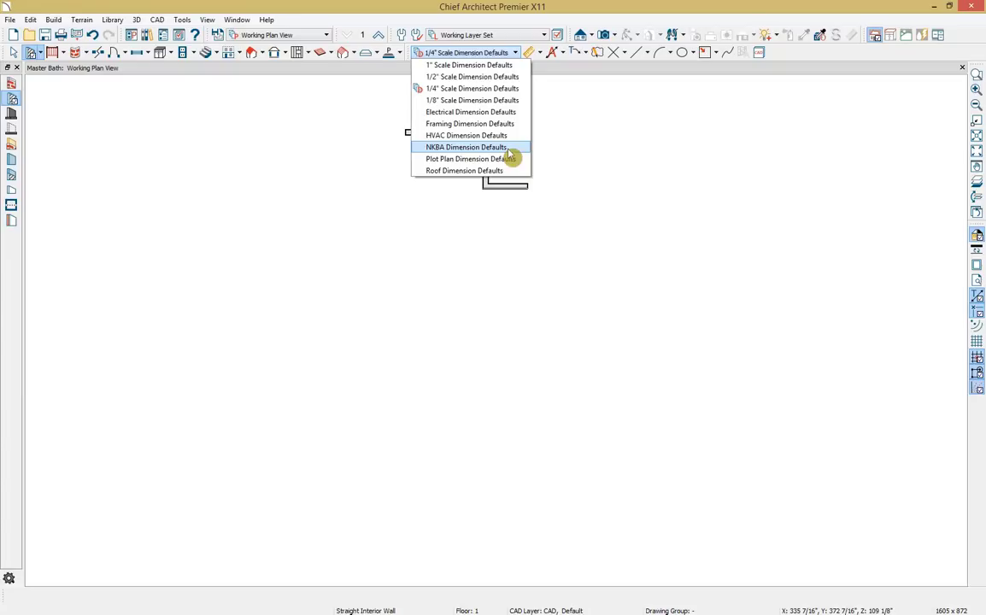
pyautogui.click(508, 148)
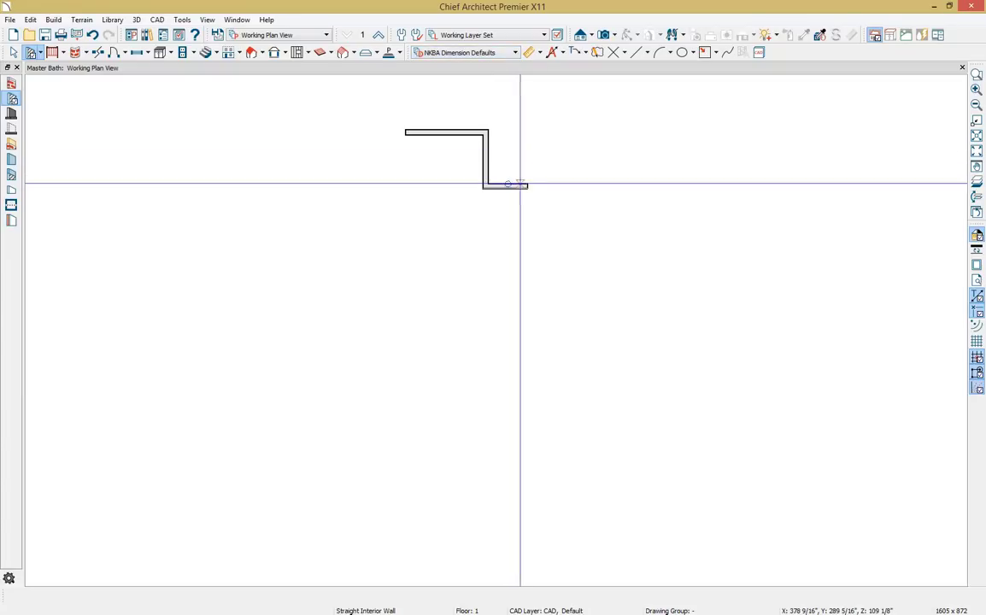
pyautogui.click(527, 185)
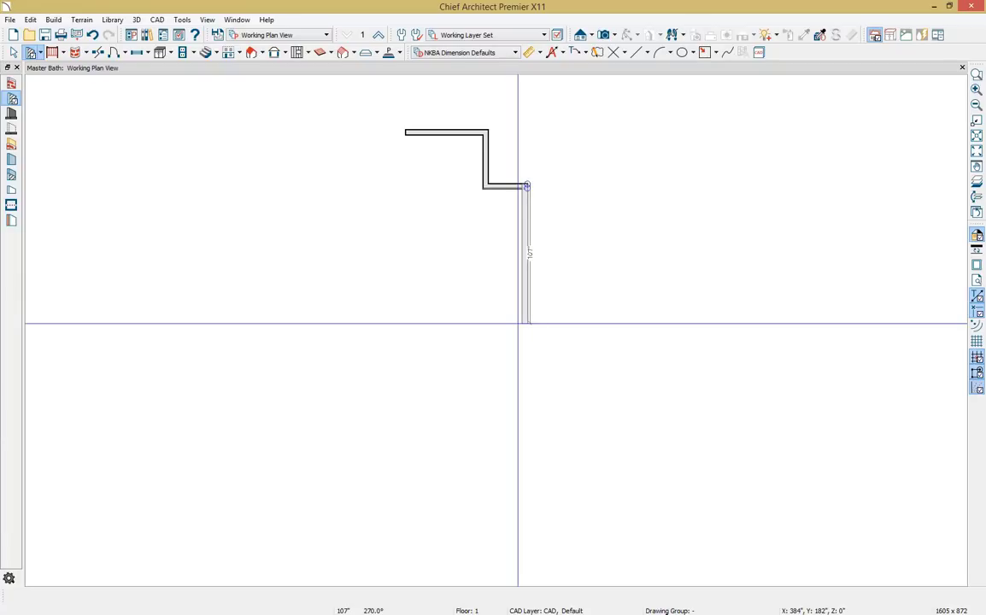
pyautogui.click(519, 351)
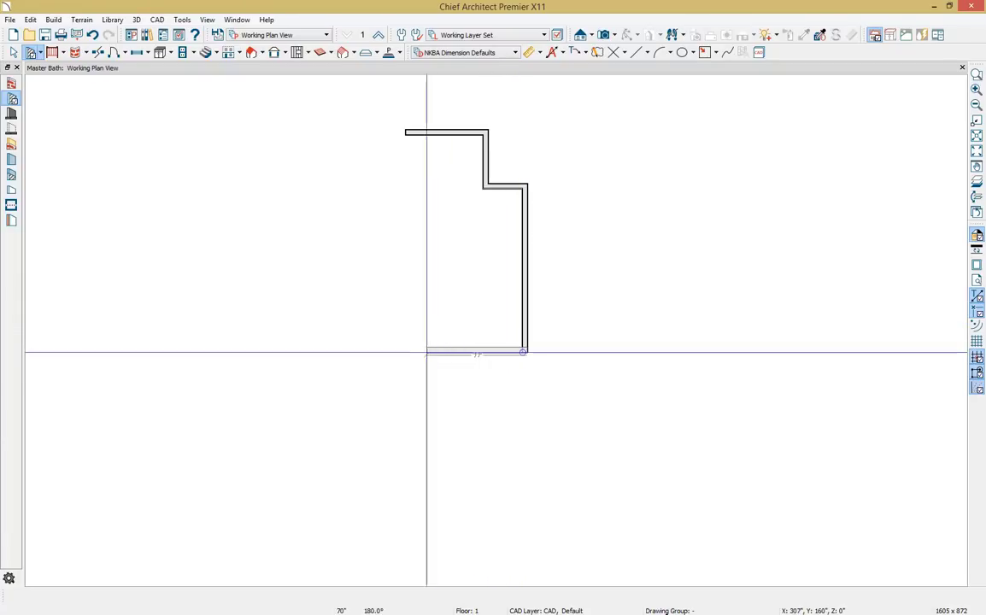
pyautogui.click(339, 351)
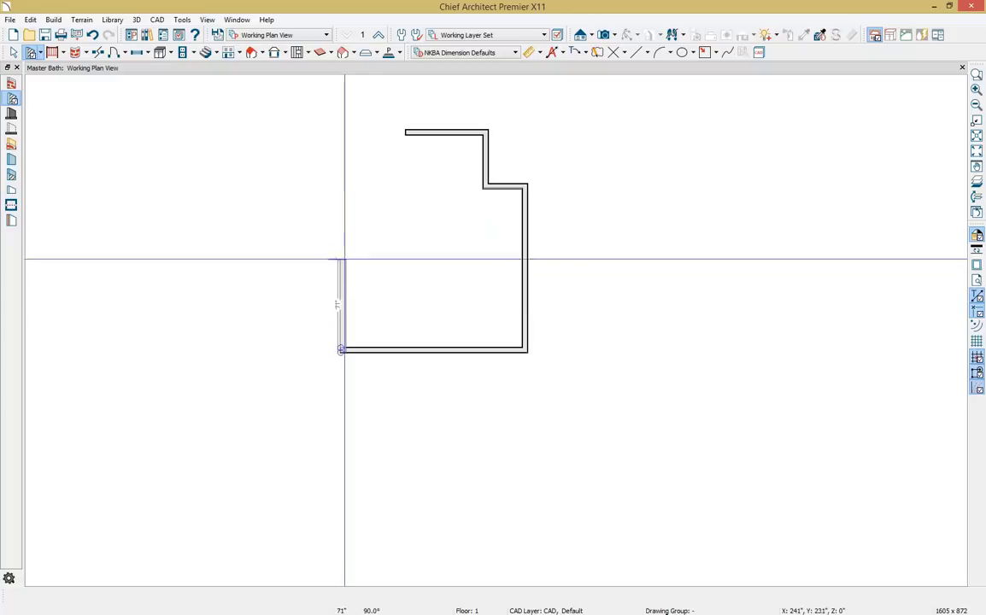
pyautogui.click(340, 183)
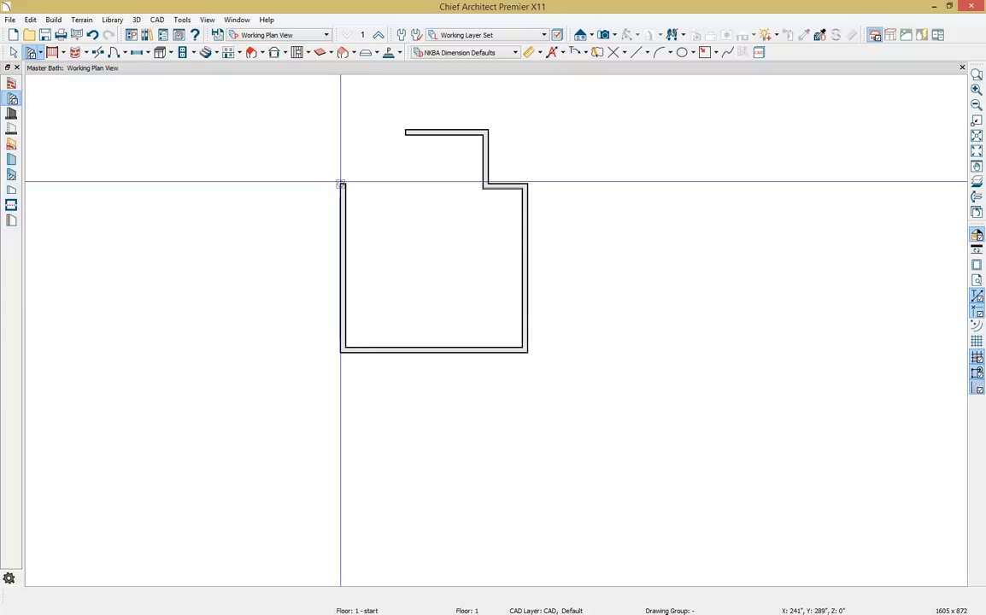
pyautogui.click(405, 184)
pyautogui.click(406, 131)
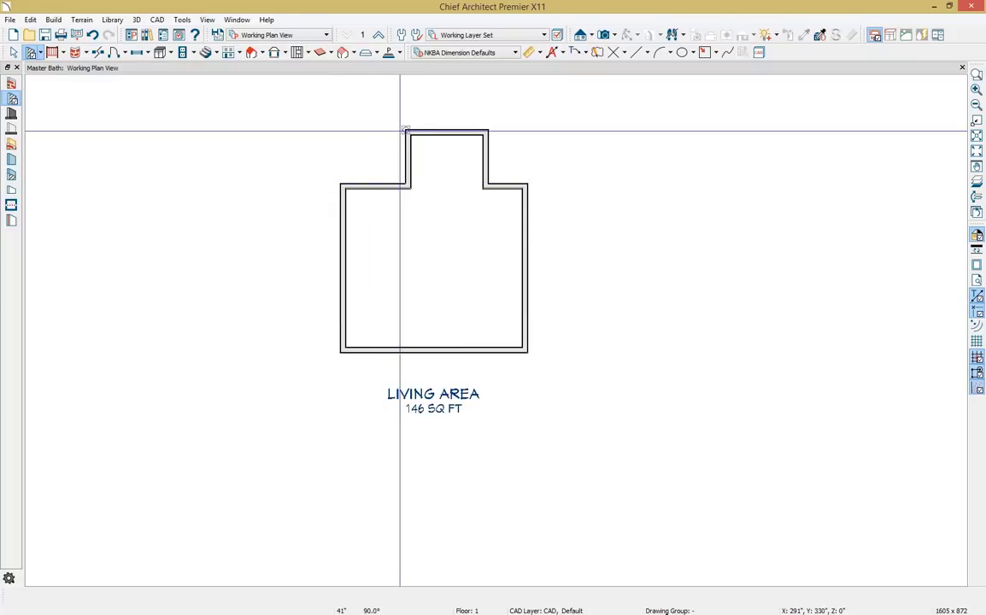
# Create a Perspective Floor Overview of the room and orbit it to look down from above.
pyautogui.scroll(4, 406, 131)
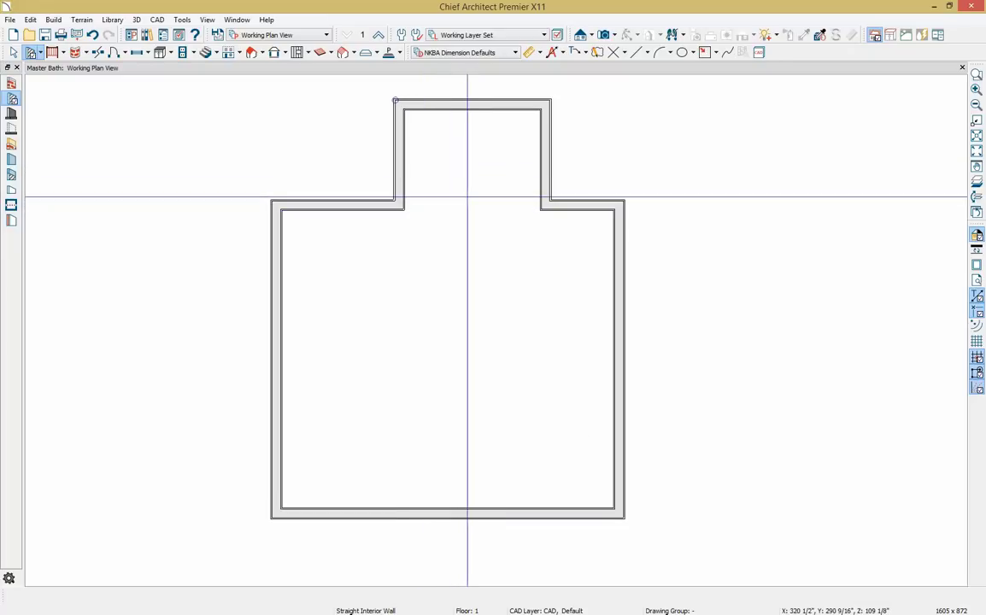
pyautogui.click(615, 36)
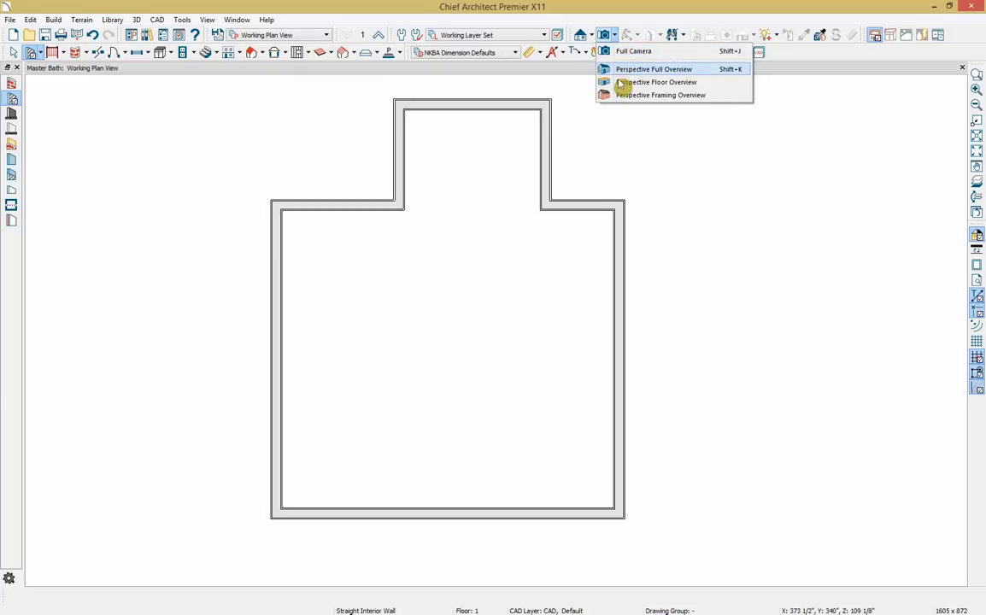
pyautogui.click(703, 83)
pyautogui.moveTo(600, 153); pyautogui.dragTo(584, 297)
pyautogui.moveTo(396, 290); pyautogui.dragTo(557, 278)
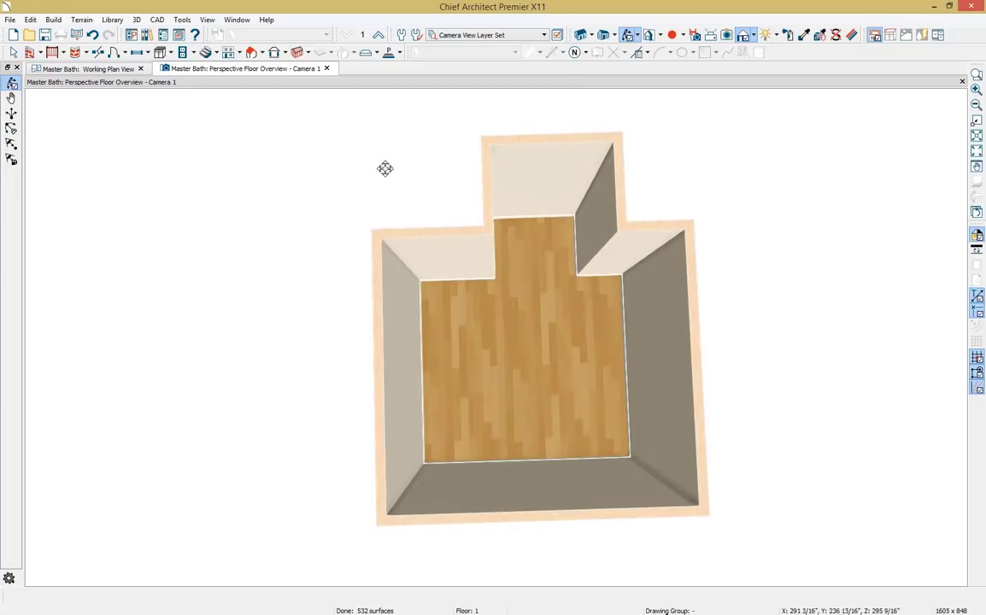
# Tile the plan view and the floor overview side by side, and make the plan view active.
pyautogui.moveTo(264, 77); pyautogui.dragTo(720, 126)
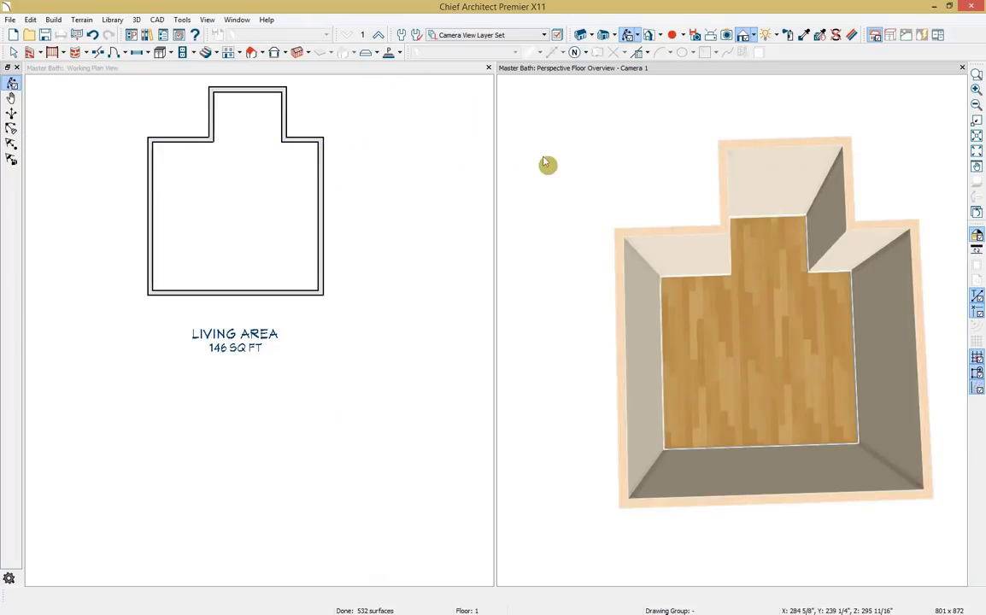
pyautogui.click(237, 20)
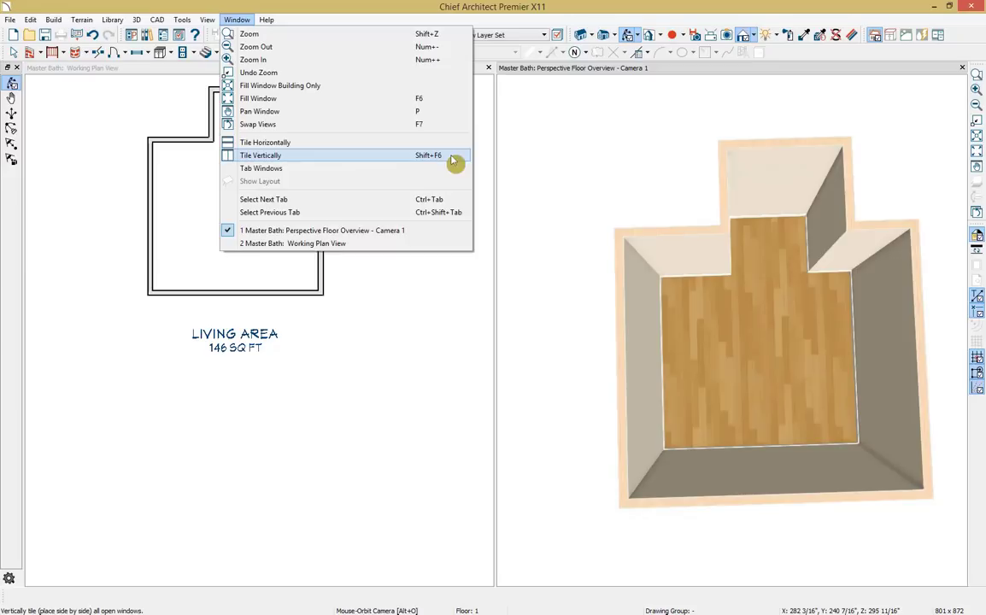
pyautogui.click(336, 325)
# Select the room in the plan and generate Auto Interior Dimensions for it.
pyautogui.scroll(3, 337, 298)
pyautogui.moveTo(346, 268); pyautogui.dragTo(386, 408, button='middle')
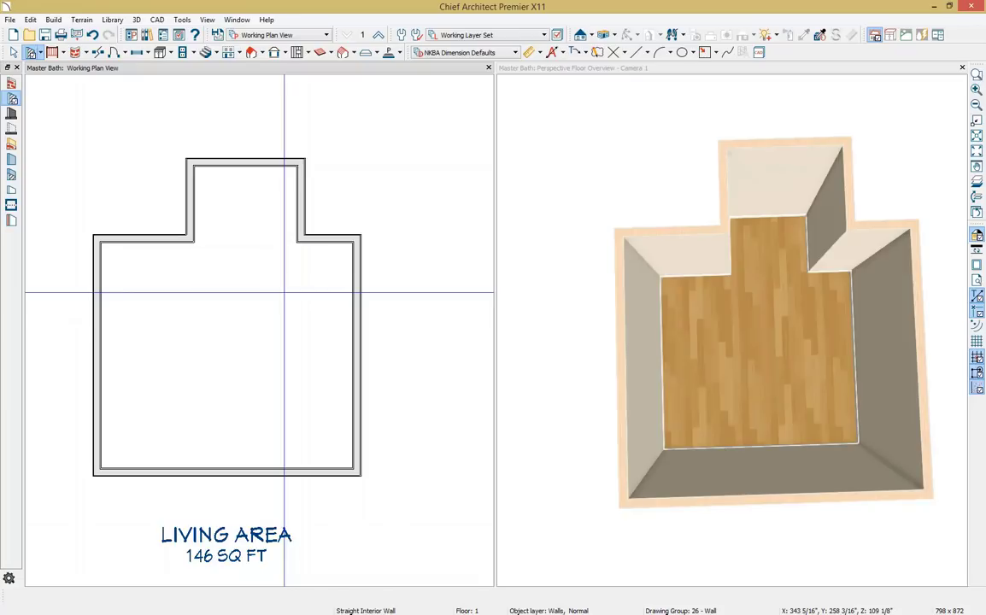
pyautogui.press('space')
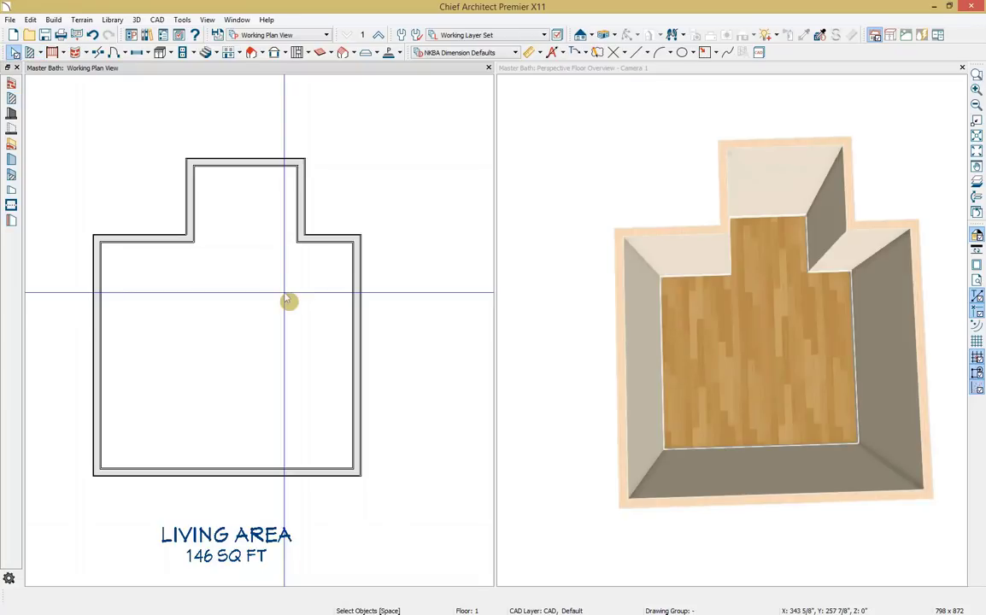
pyautogui.click(195, 305)
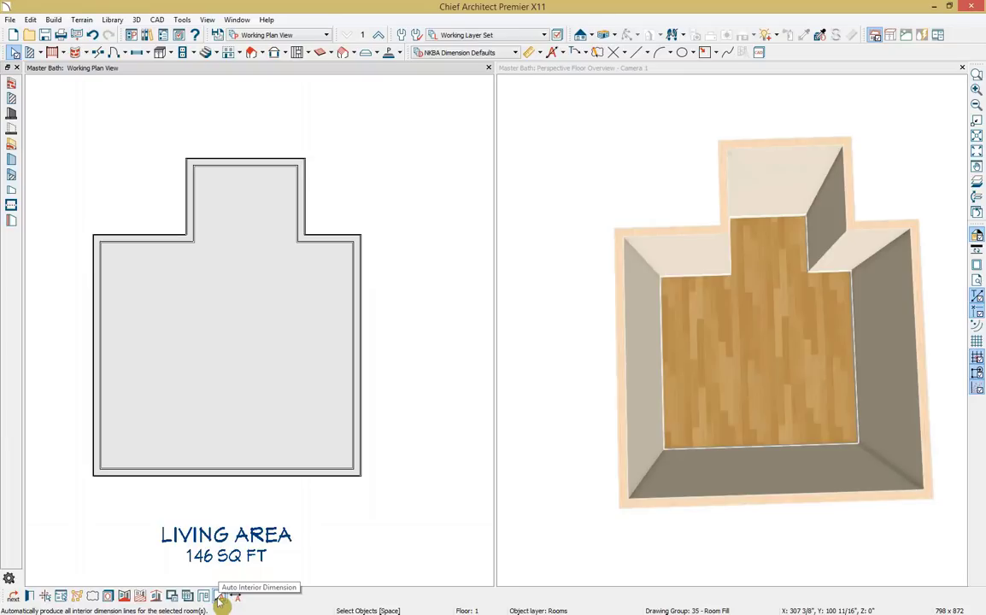
pyautogui.click(564, 53)
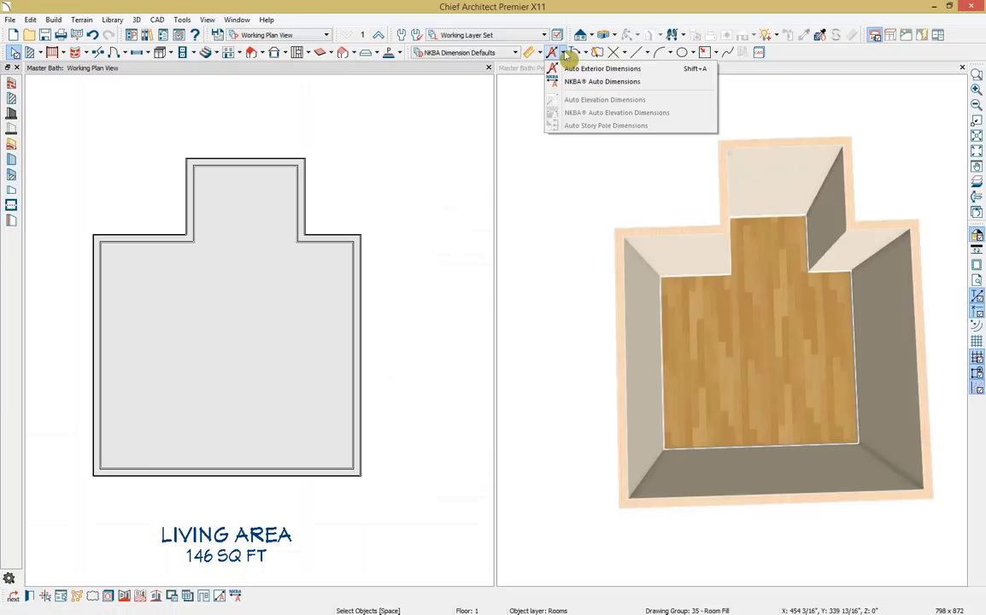
pyautogui.click(220, 596)
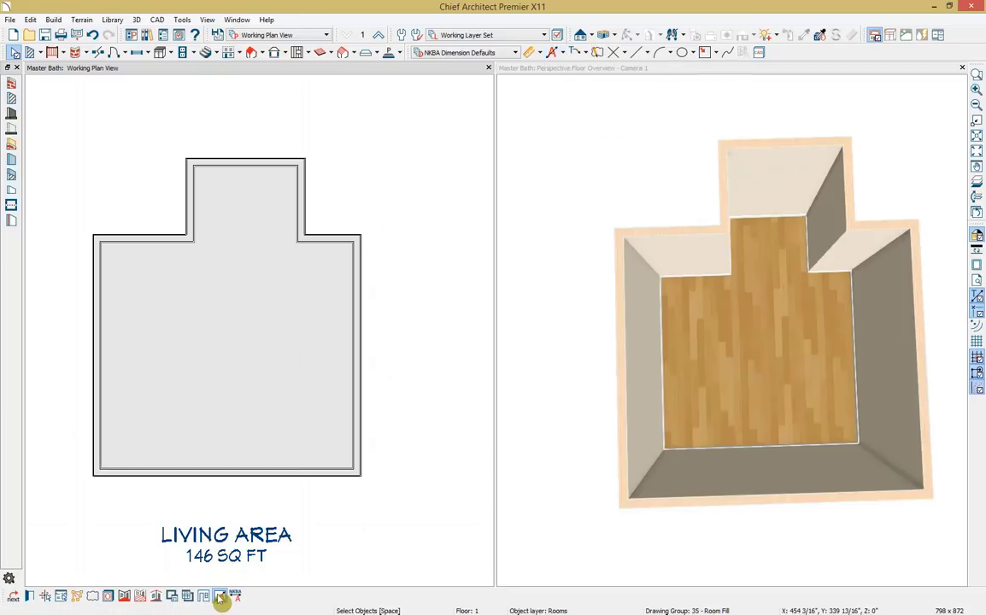
# Move the alcove's left wall by setting the dimension between it and the room's left wall to 22".
pyautogui.scroll(5, 233, 270)
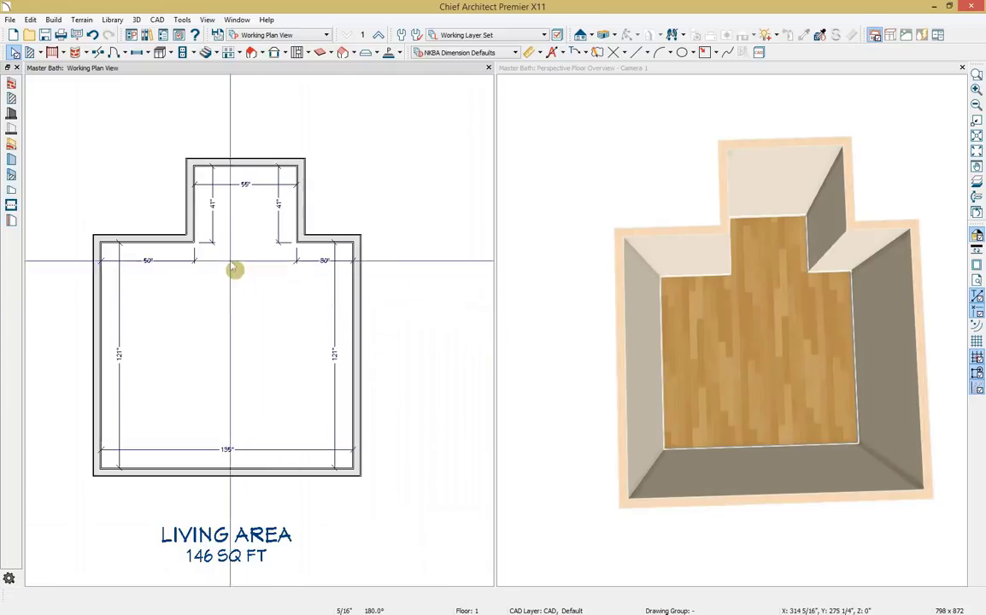
pyautogui.scroll(-5, 185, 247)
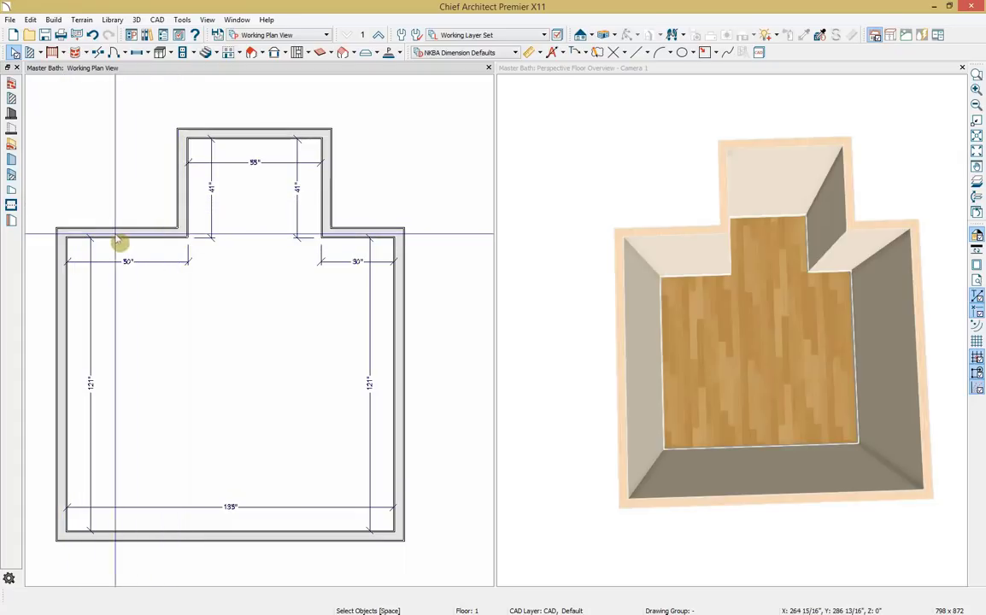
pyautogui.click(187, 211)
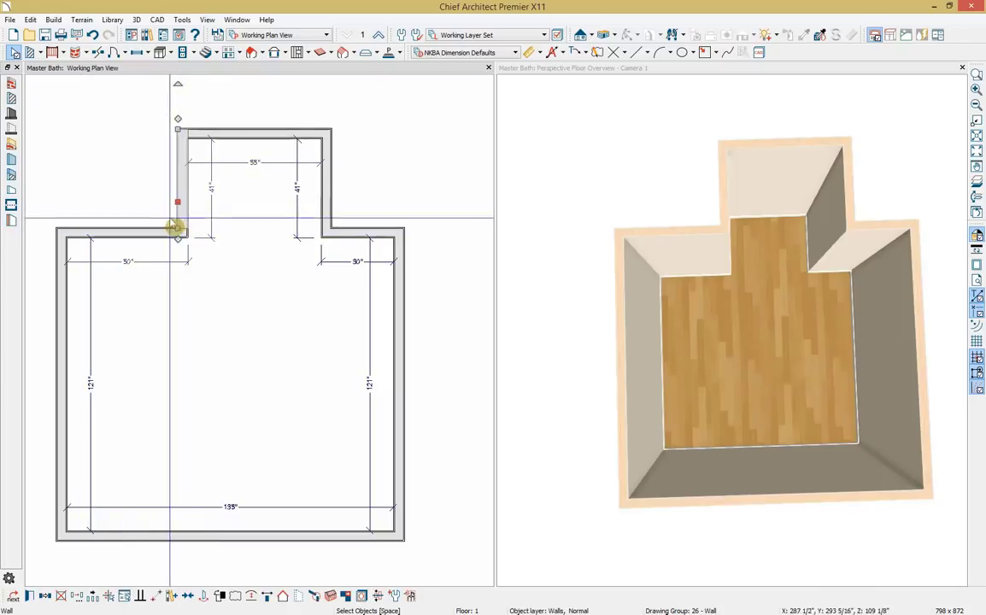
pyautogui.click(128, 261)
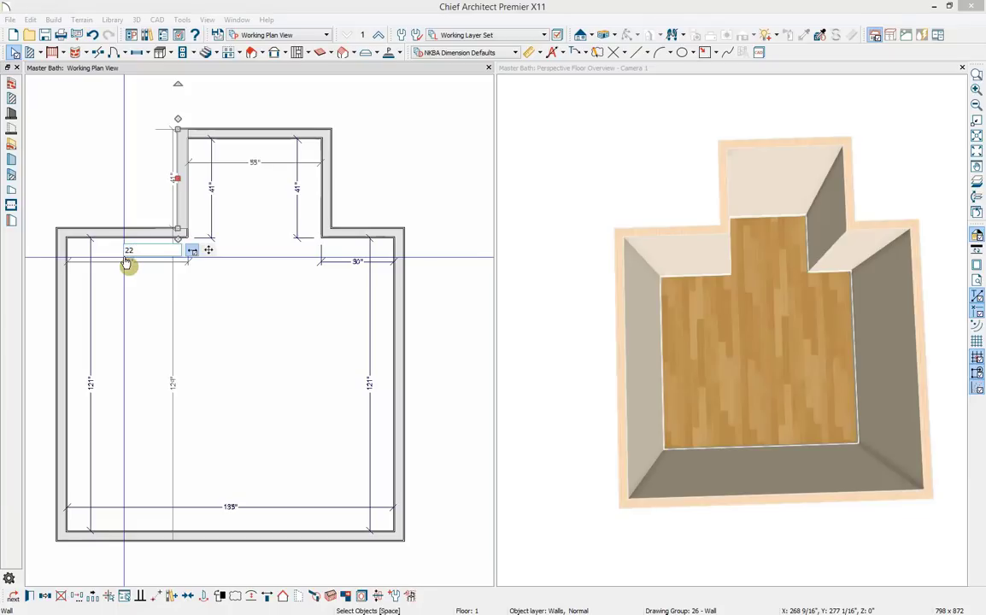
pyautogui.write('22')
pyautogui.press('Return')
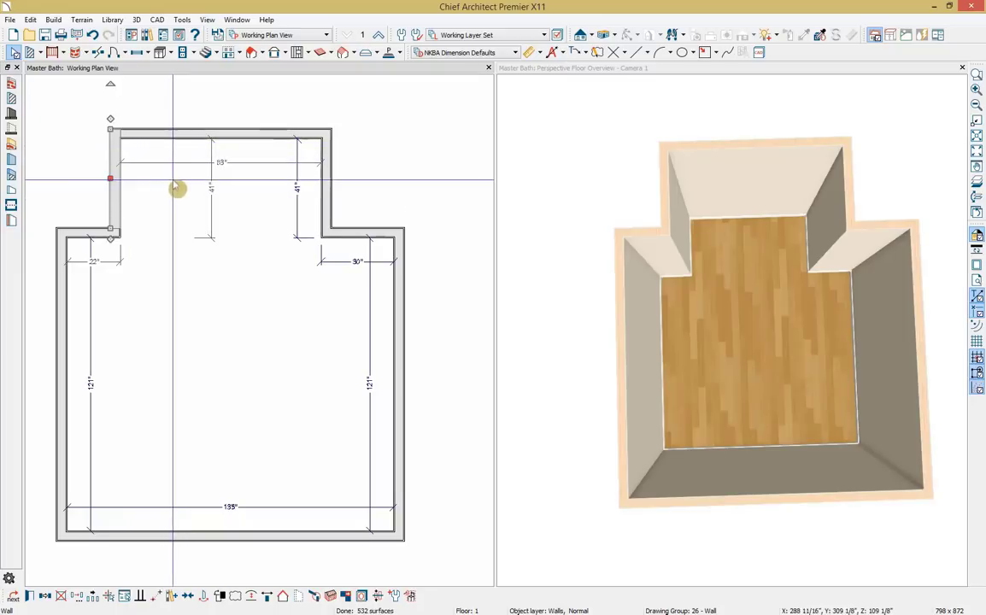
# Move the alcove's back wall by setting the alcove's depth dimension to 44".
pyautogui.click(177, 100)
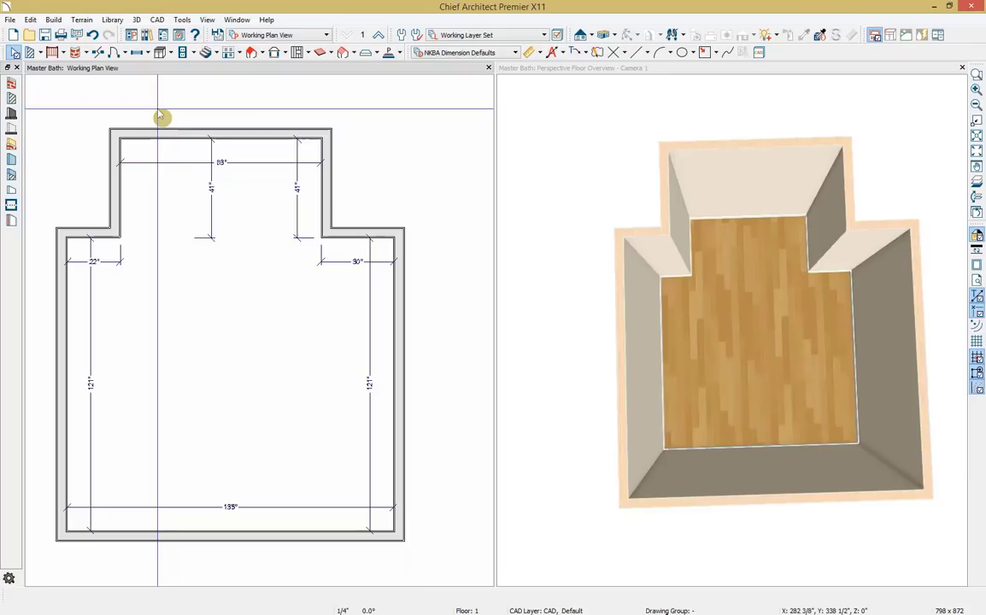
pyautogui.click(156, 135)
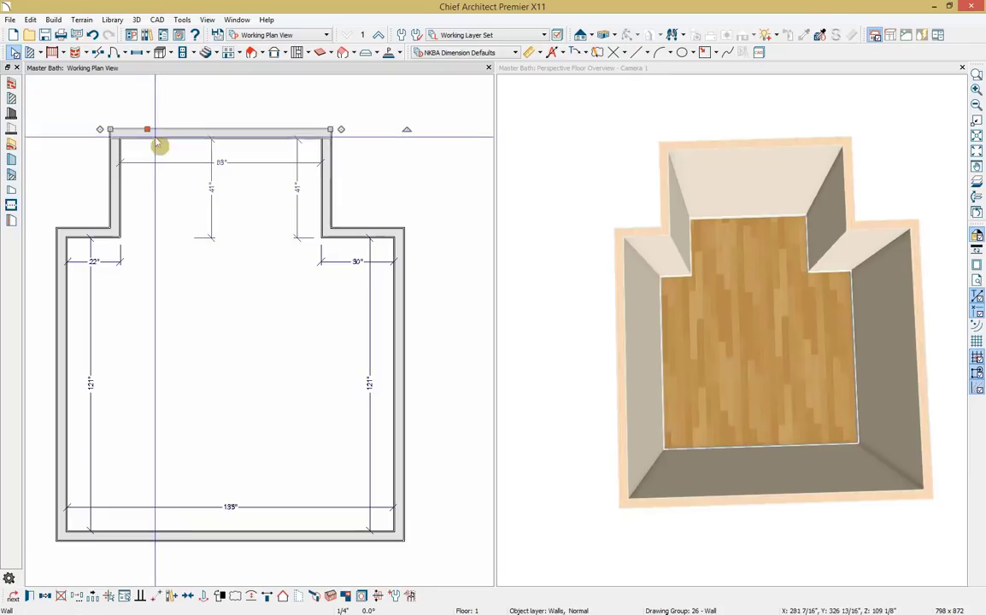
pyautogui.click(211, 188)
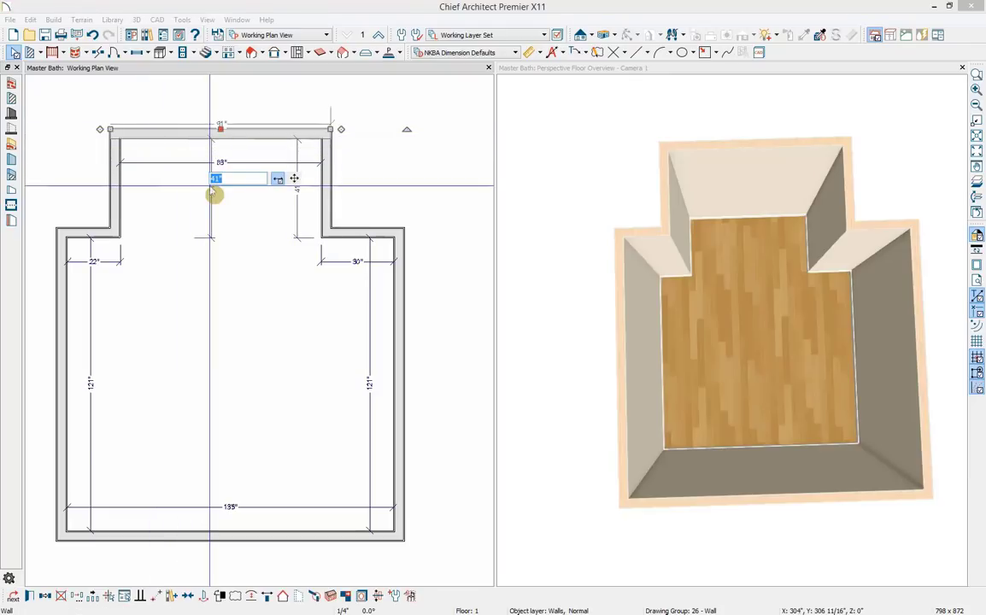
pyautogui.write('44')
pyautogui.press('Return')
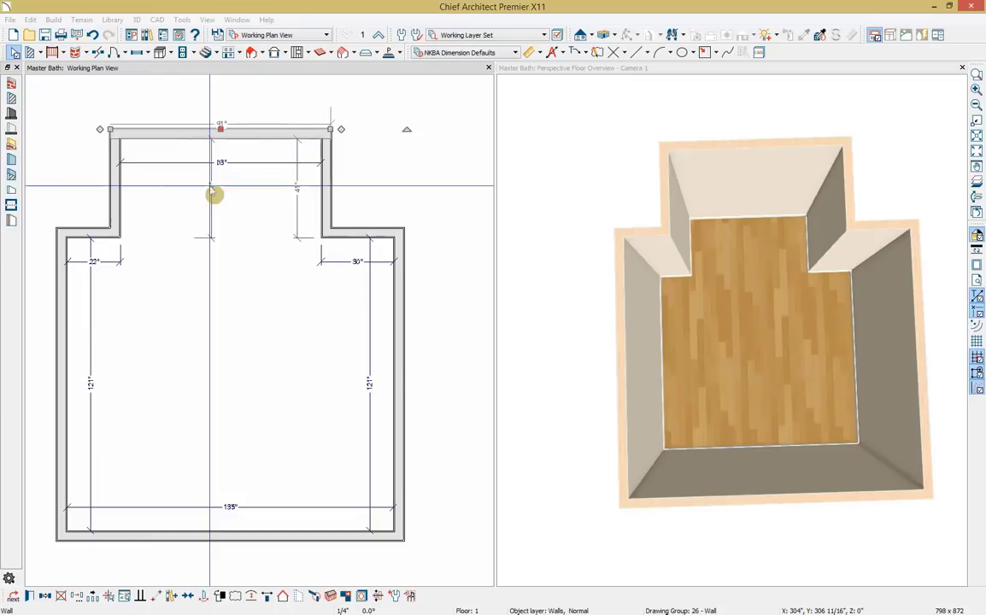
# Move the alcove's right wall by setting the alcove's width dimension to 76".
pyautogui.click(330, 193)
pyautogui.click(245, 170)
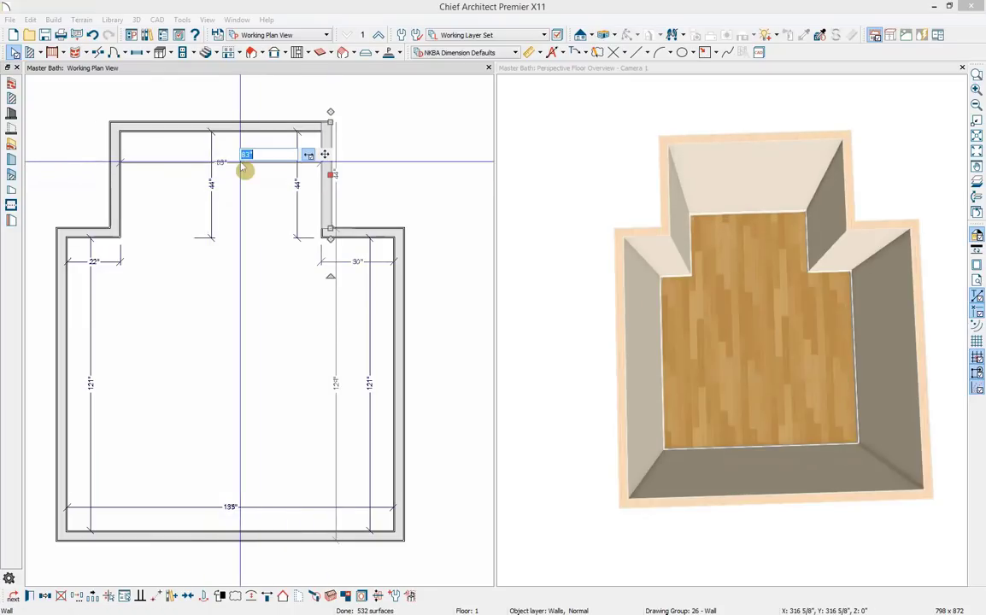
pyautogui.write('76')
pyautogui.press('Return')
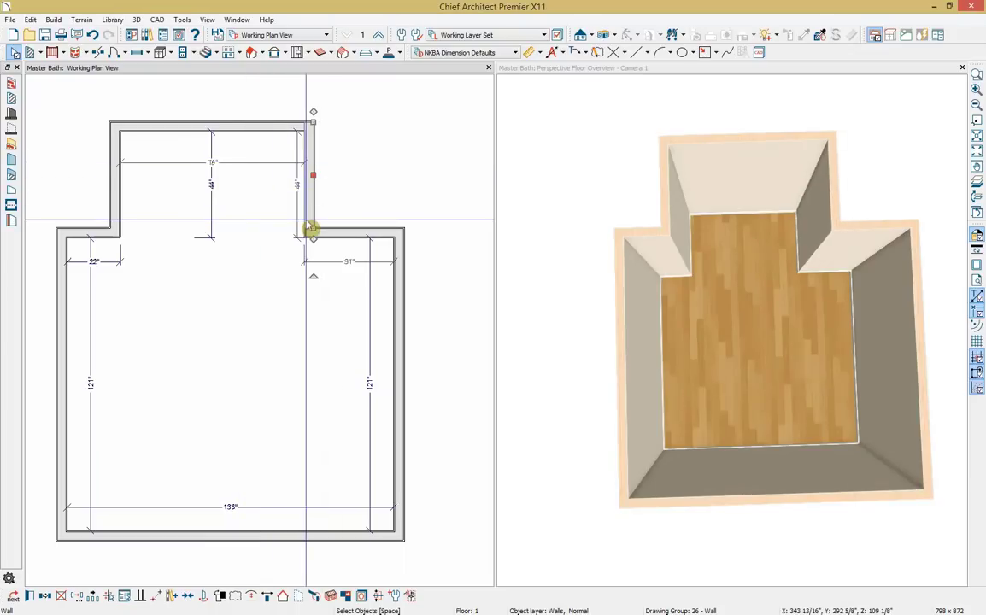
# Move the room's right wall by setting the dimension between it and the alcove's right wall to 22".
pyautogui.moveTo(313, 229); pyautogui.dragTo(396, 308)
pyautogui.click(400, 301)
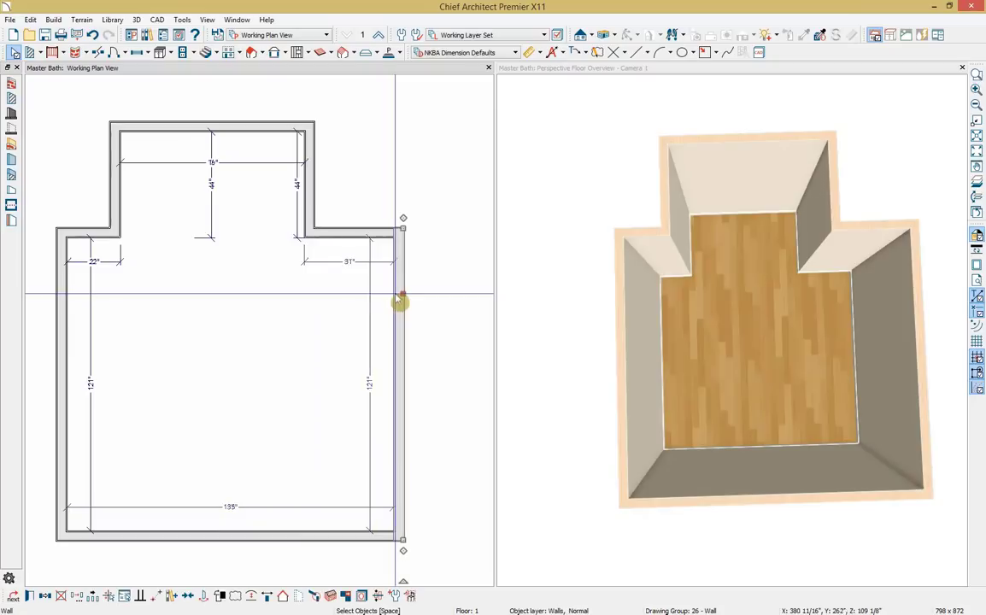
pyautogui.click(349, 262)
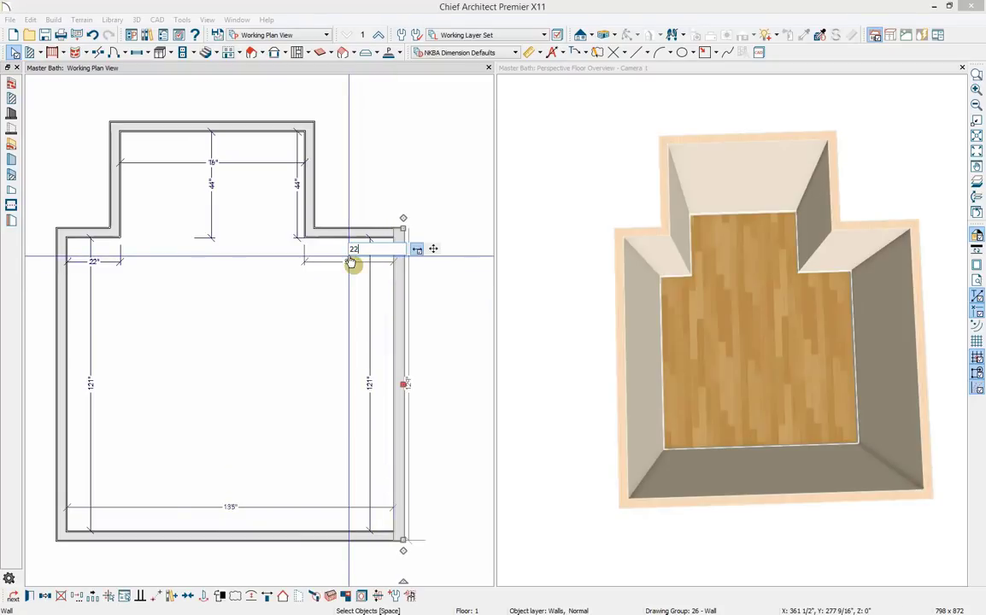
pyautogui.write('22')
pyautogui.press('Return')
# Move the room's bottom wall by setting the main area's length to 176", and regenerate the Auto Interior Dimensions.
pyautogui.click(289, 540)
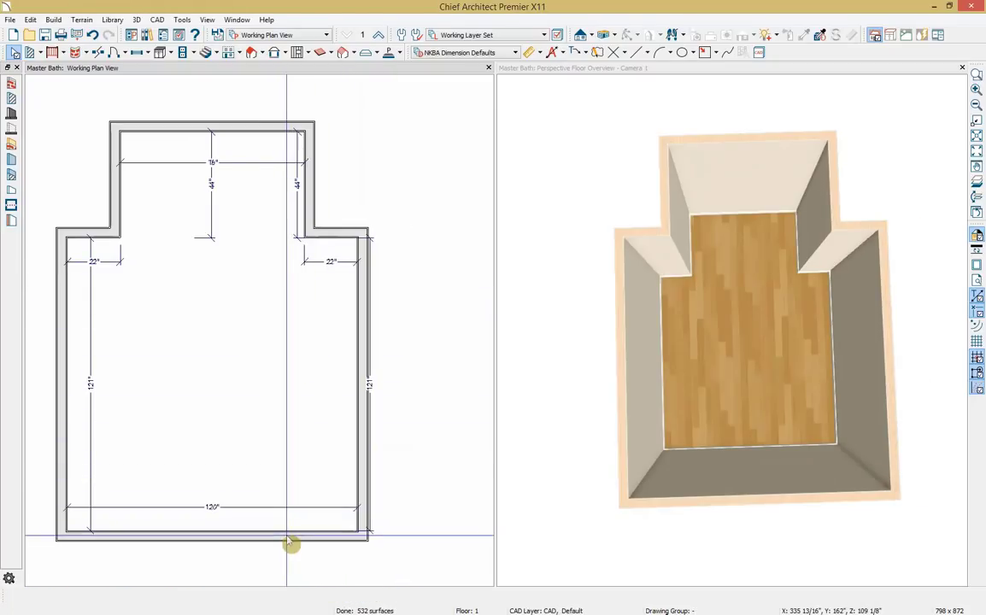
pyautogui.click(369, 387)
pyautogui.write('176')
pyautogui.press('Return')
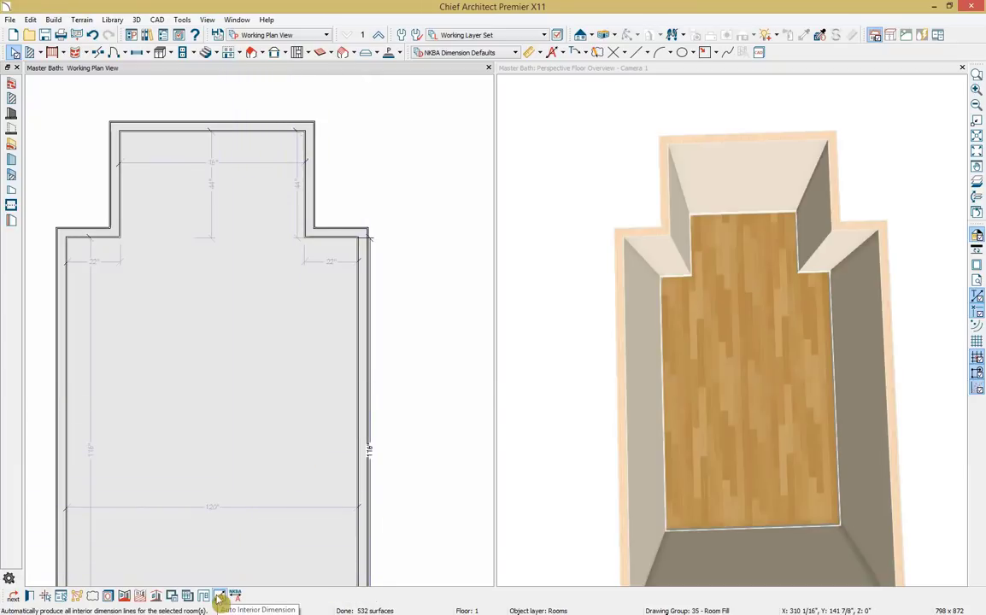
pyautogui.scroll(-3, 383, 493)
pyautogui.moveTo(407, 341); pyautogui.dragTo(403, 389, button='middle')
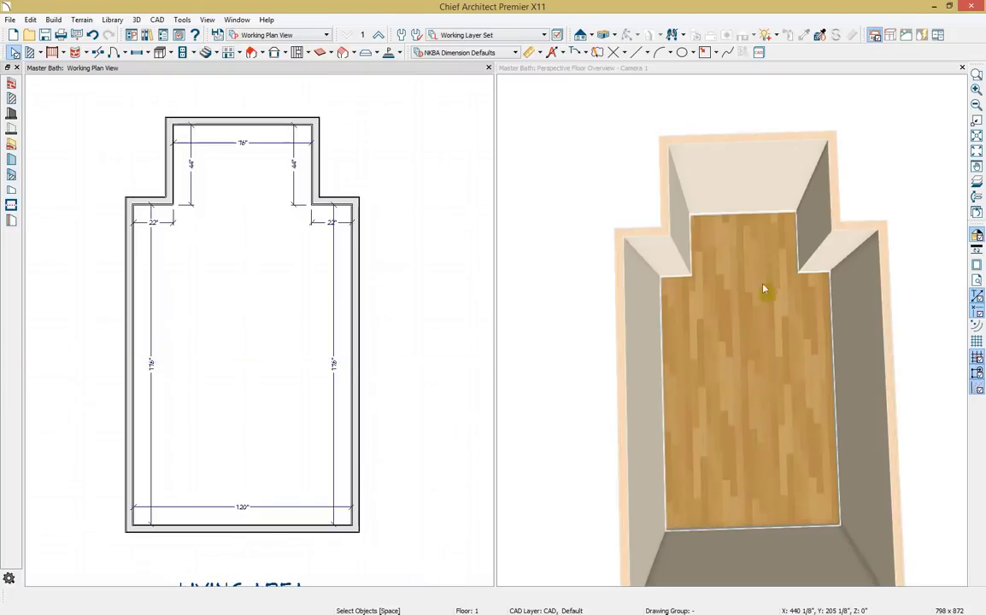
# Maximize the Perspective Floor Overview and place a barn door in the wall opposite the alcove.
pyautogui.hotkey('alt', 'Tab')
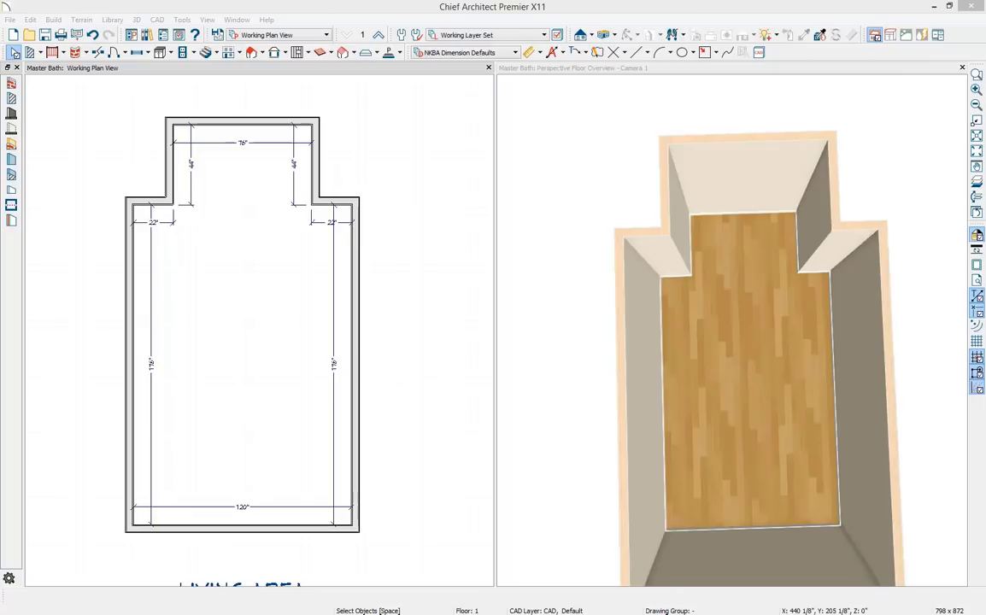
pyautogui.moveTo(869, 70); pyautogui.dragTo(647, 209)
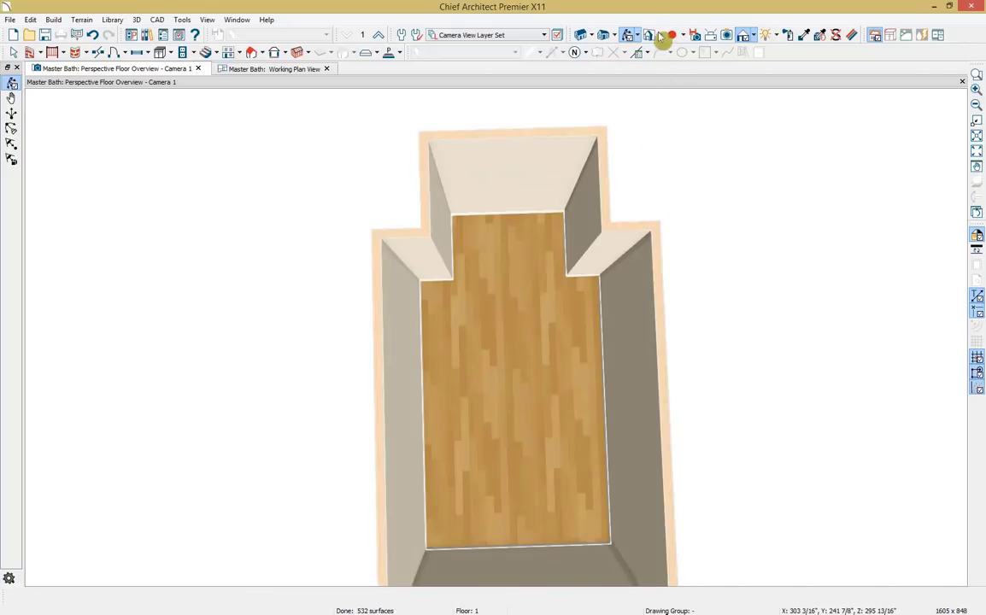
pyautogui.click(628, 36)
pyautogui.moveTo(613, 171); pyautogui.dragTo(632, 300)
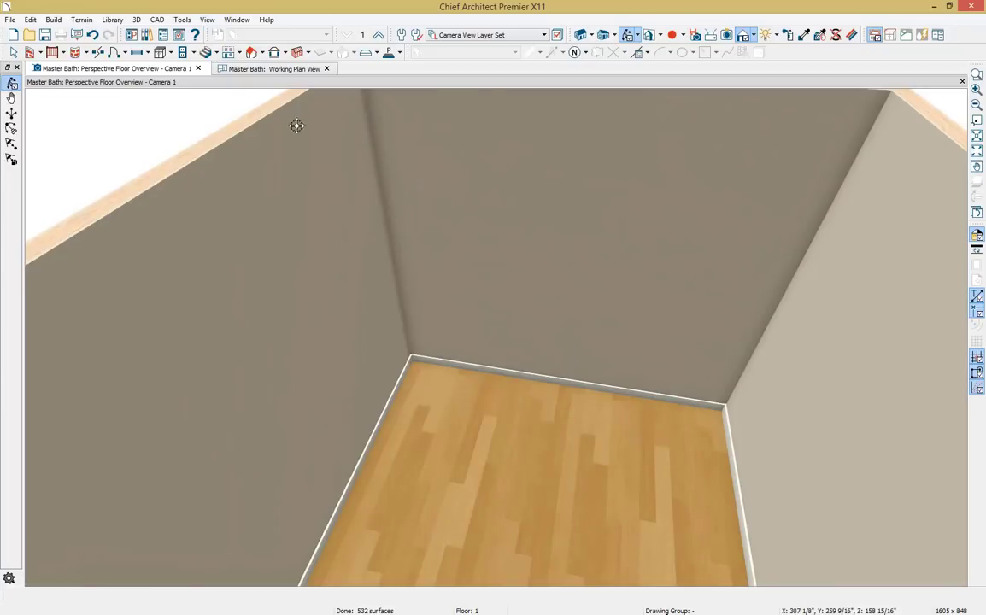
pyautogui.click(127, 54)
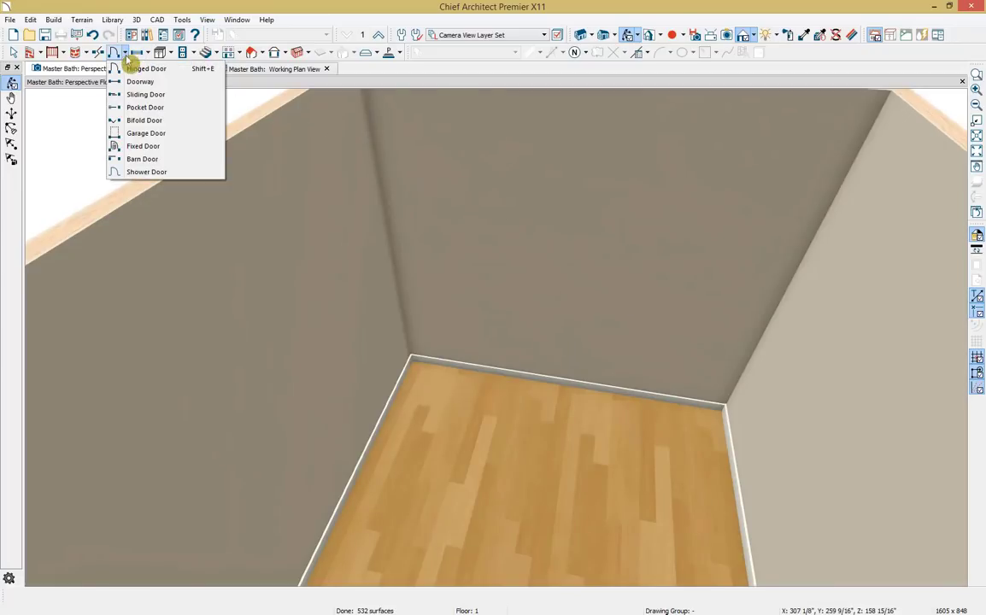
pyautogui.click(160, 160)
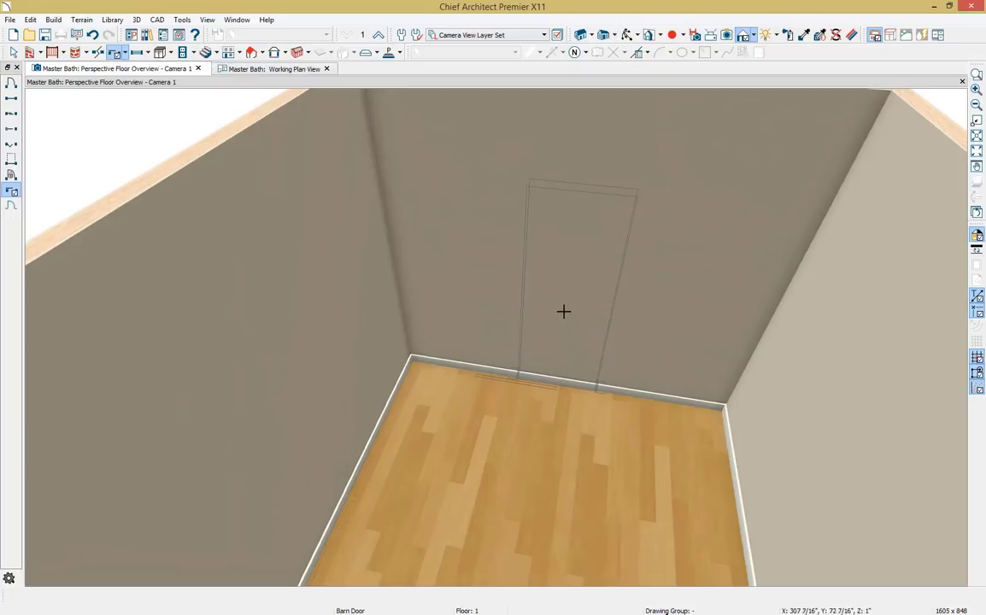
pyautogui.click(555, 280)
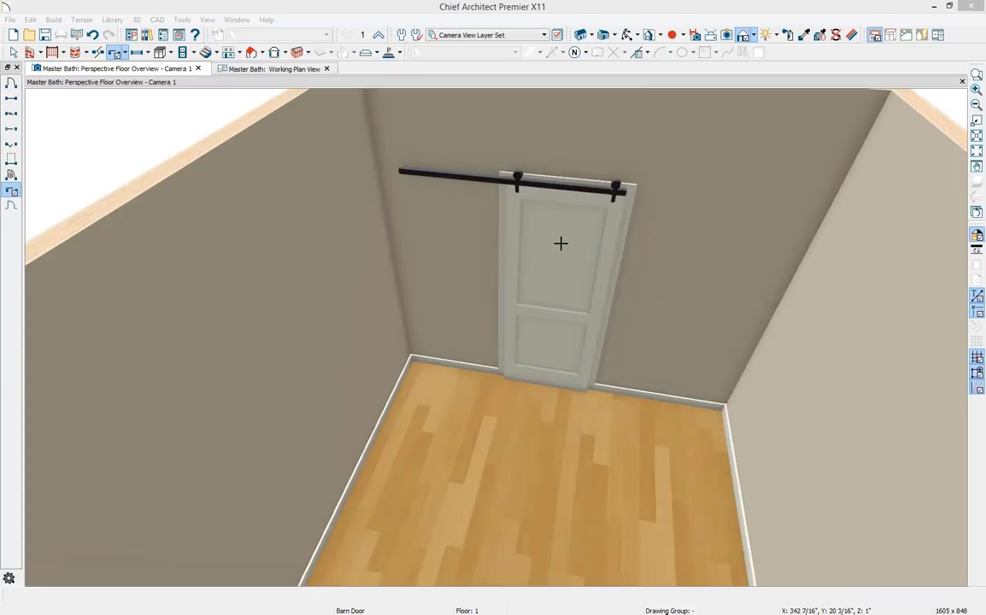
# Reverse the barn door's sliding direction and center the door on its wall.
pyautogui.click(562, 243)
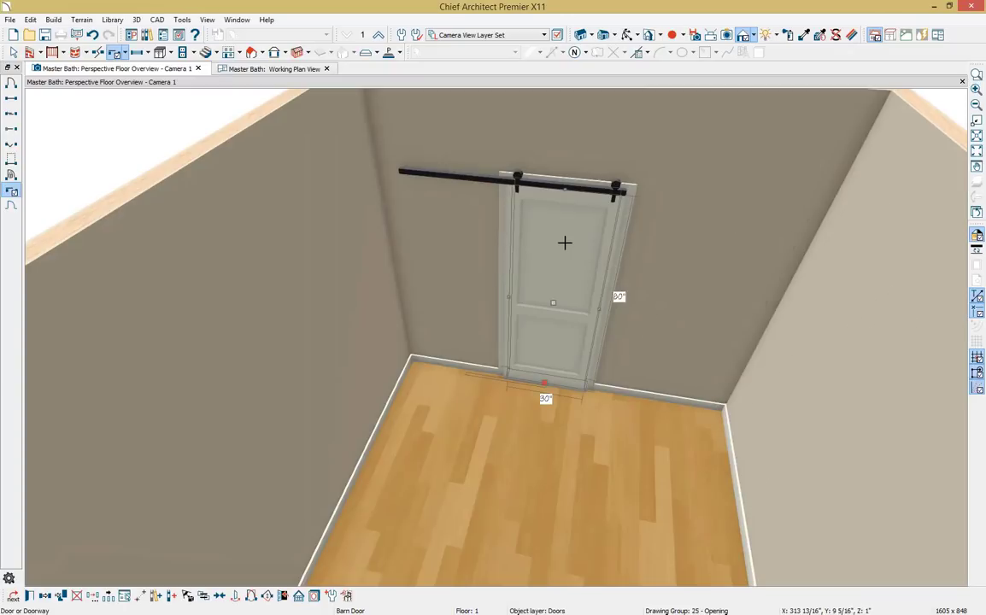
pyautogui.click(254, 595)
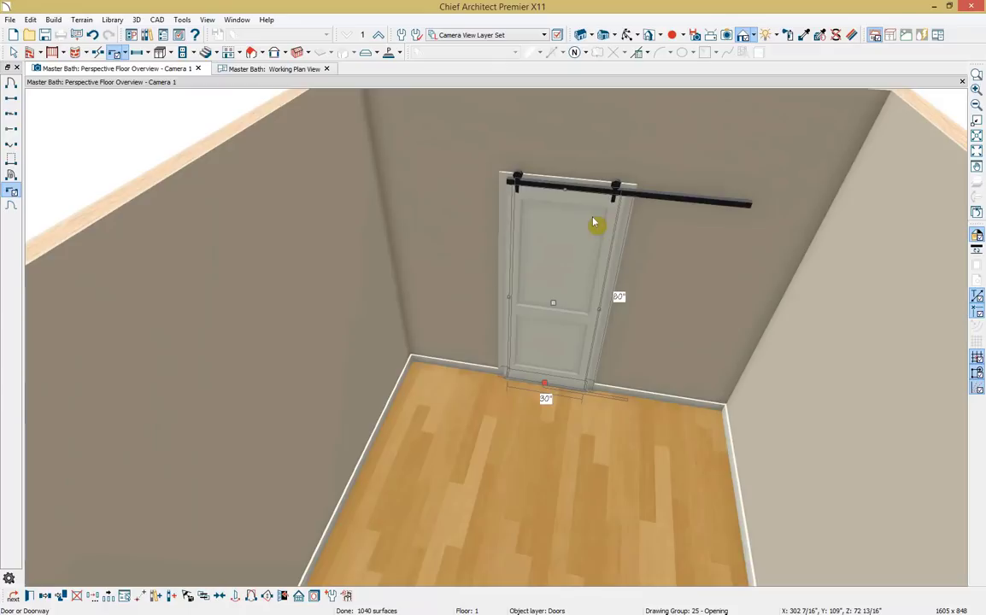
pyautogui.click(221, 597)
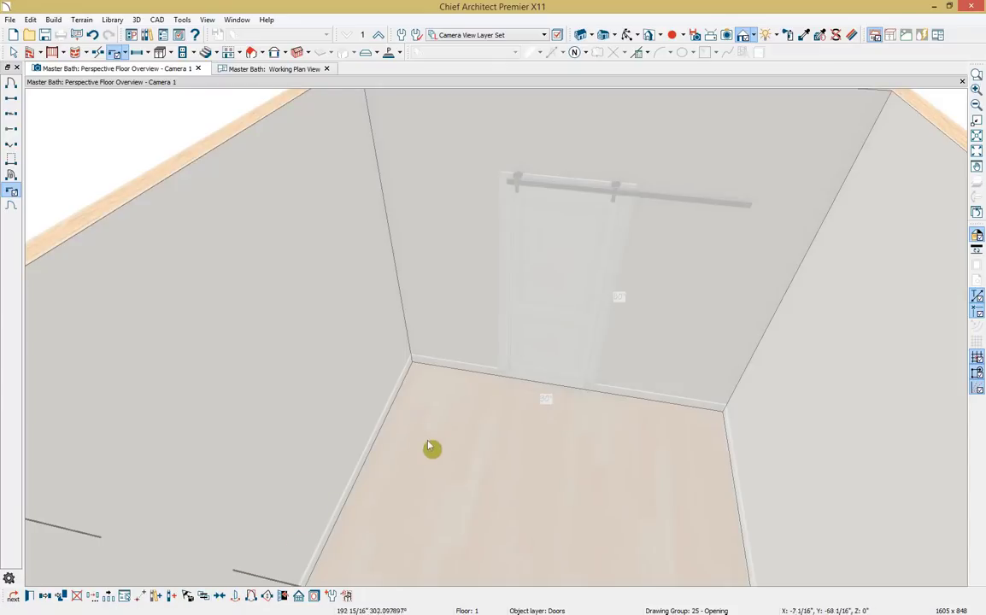
pyautogui.click(531, 402)
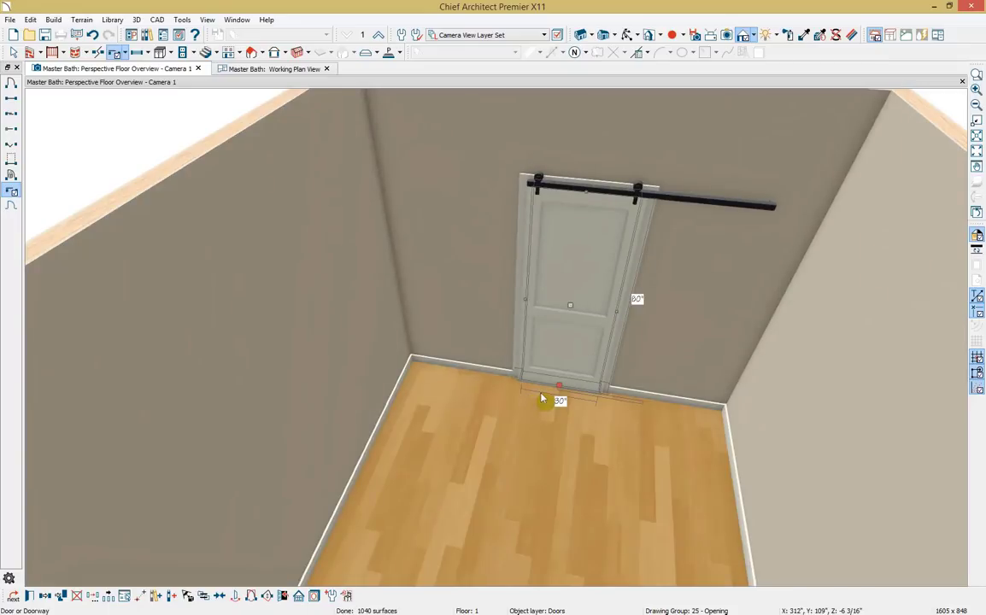
pyautogui.press('space')
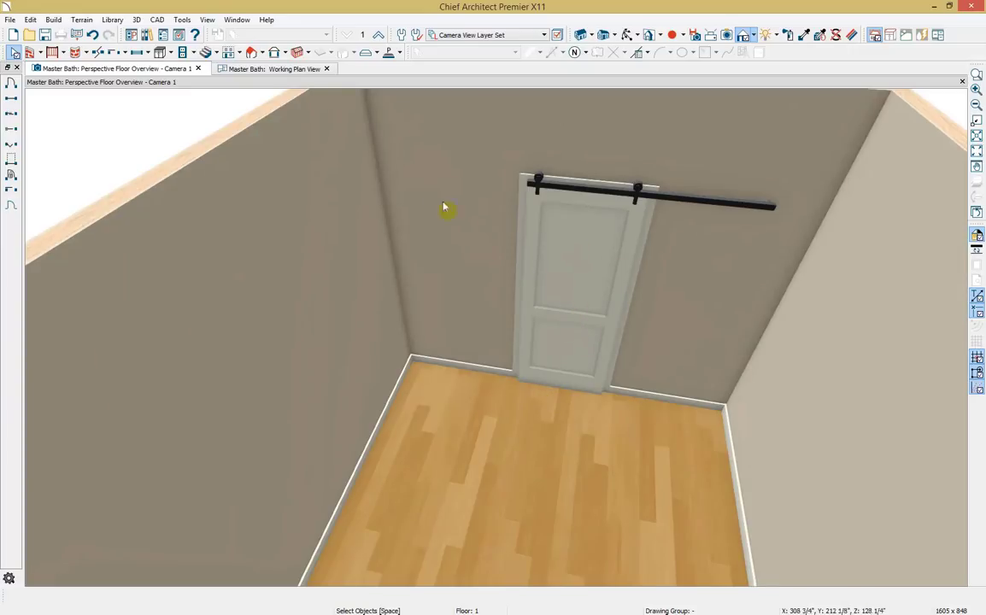
# In the plan view, slide the barn door's panel further open toward the room's left wall.
pyautogui.click(290, 70)
pyautogui.scroll(4, 478, 433)
pyautogui.scroll(-3, 486, 363)
pyautogui.scroll(5, 466, 369)
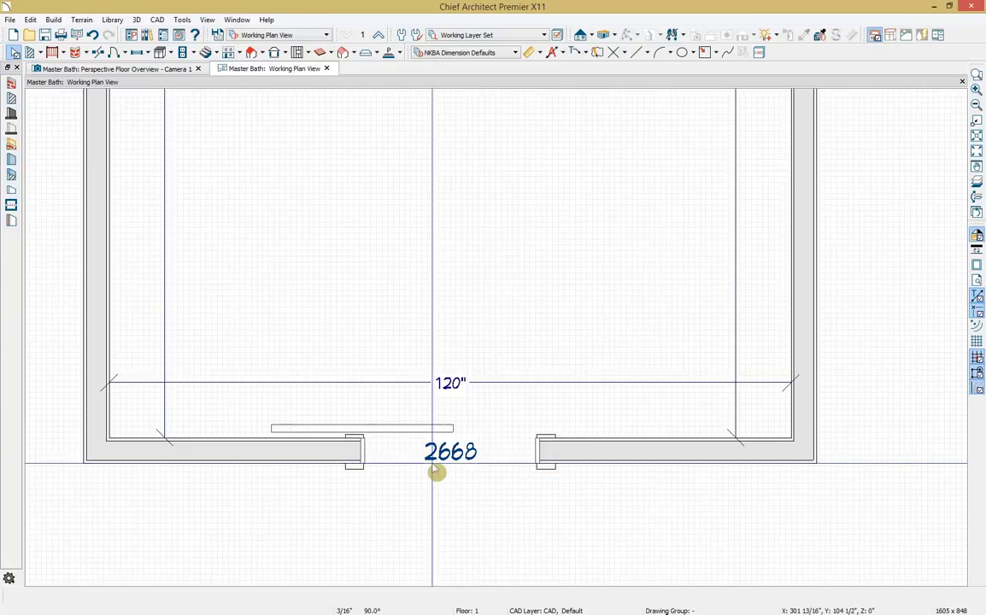
pyautogui.click(511, 464)
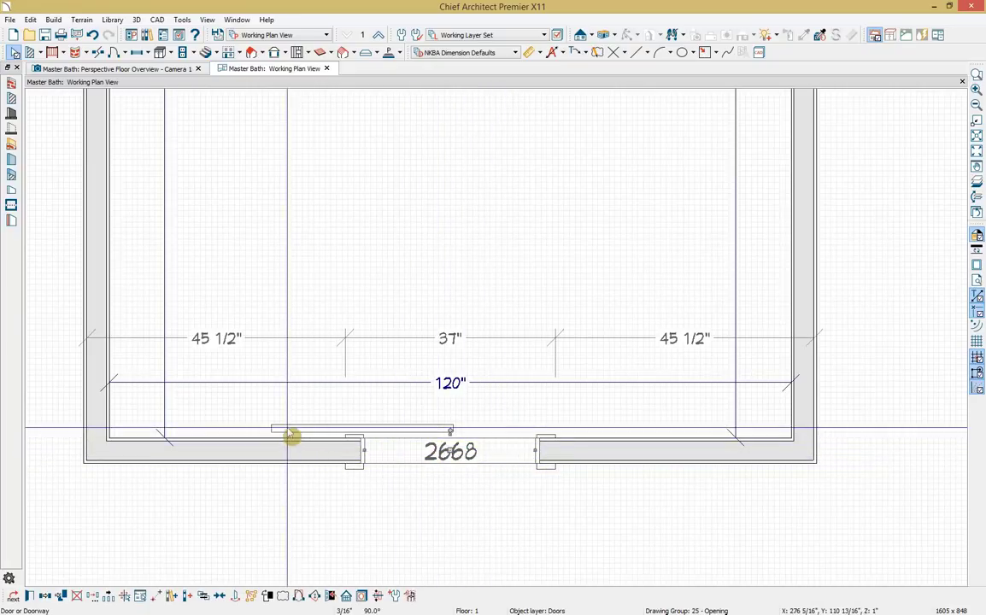
pyautogui.scroll(3, 475, 454)
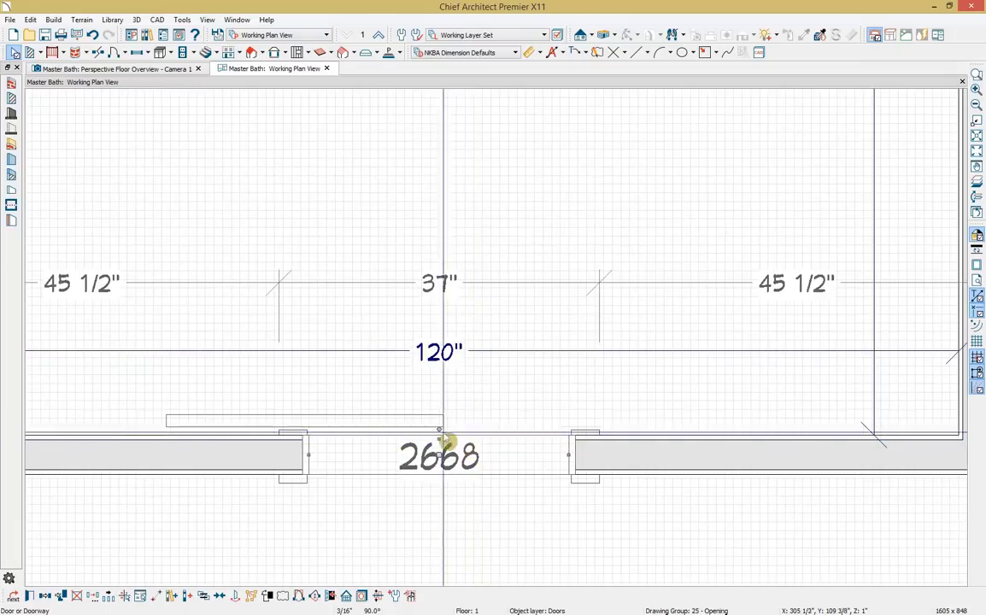
pyautogui.moveTo(439, 429); pyautogui.dragTo(366, 429)
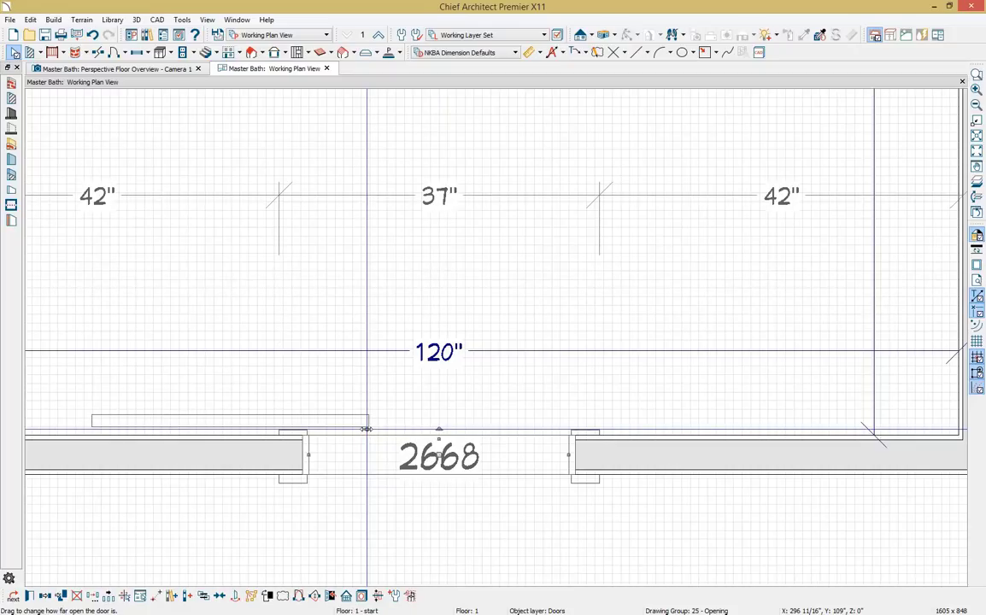
# Return to the floor overview and show the barn door open in 3D.
pyautogui.click(179, 72)
pyautogui.click(572, 277)
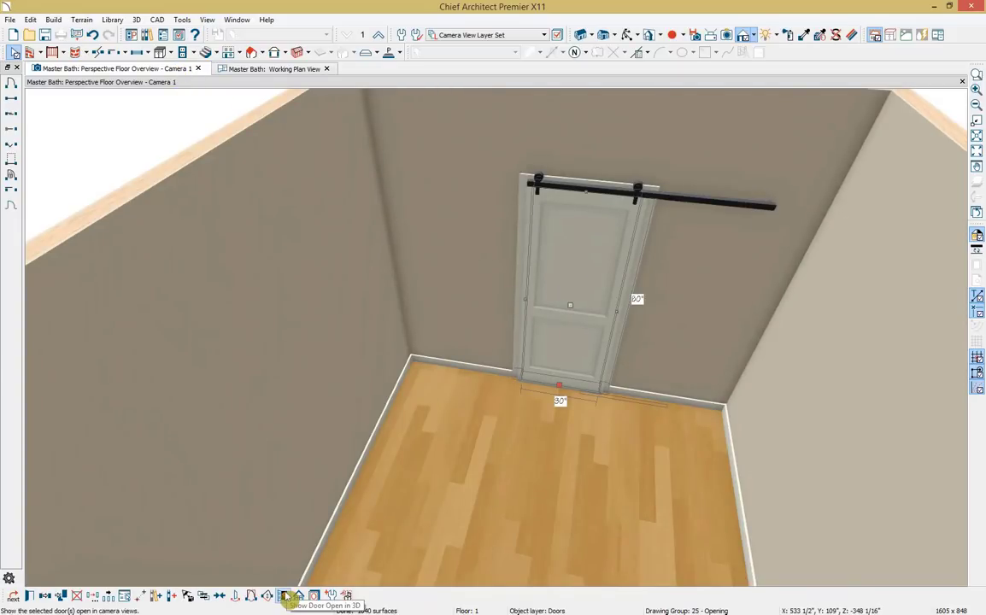
pyautogui.click(284, 595)
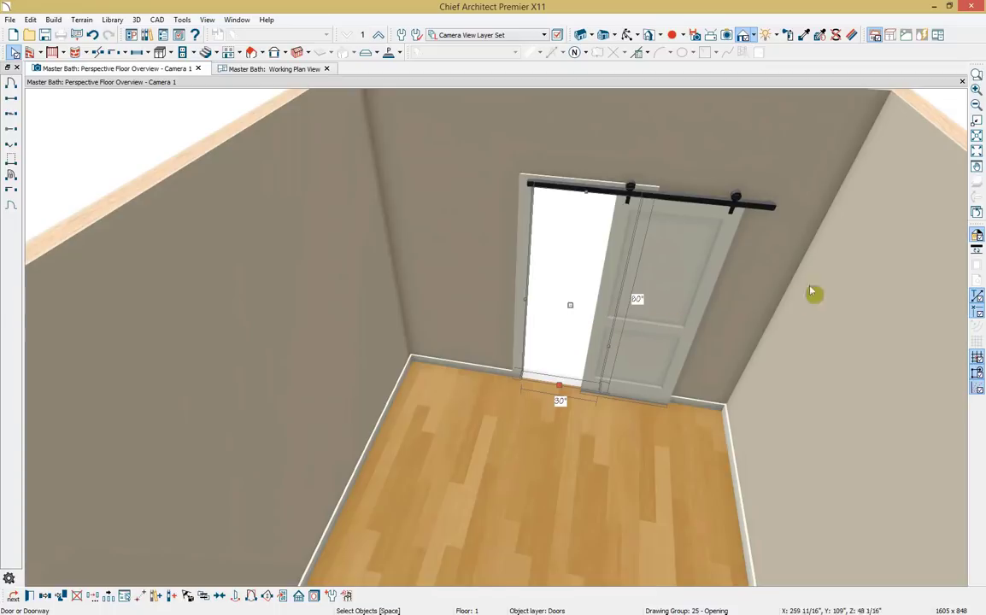
# Consult the 4-Bath.jpg reference picture and place a standard window in the alcove's left wall.
pyautogui.moveTo(985, 49); pyautogui.dragTo(218, 47)
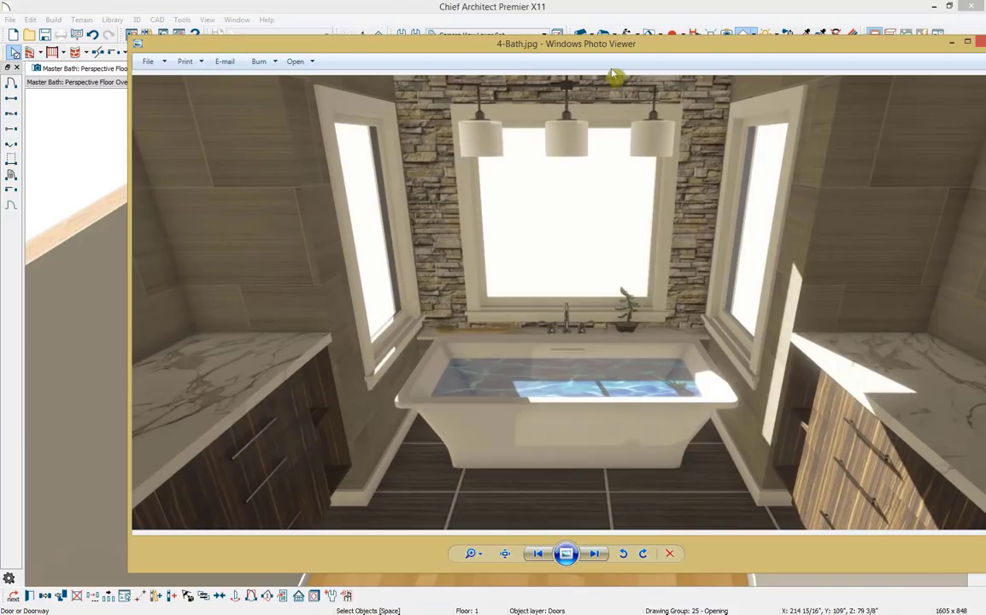
pyautogui.moveTo(629, 44); pyautogui.dragTo(985, 84)
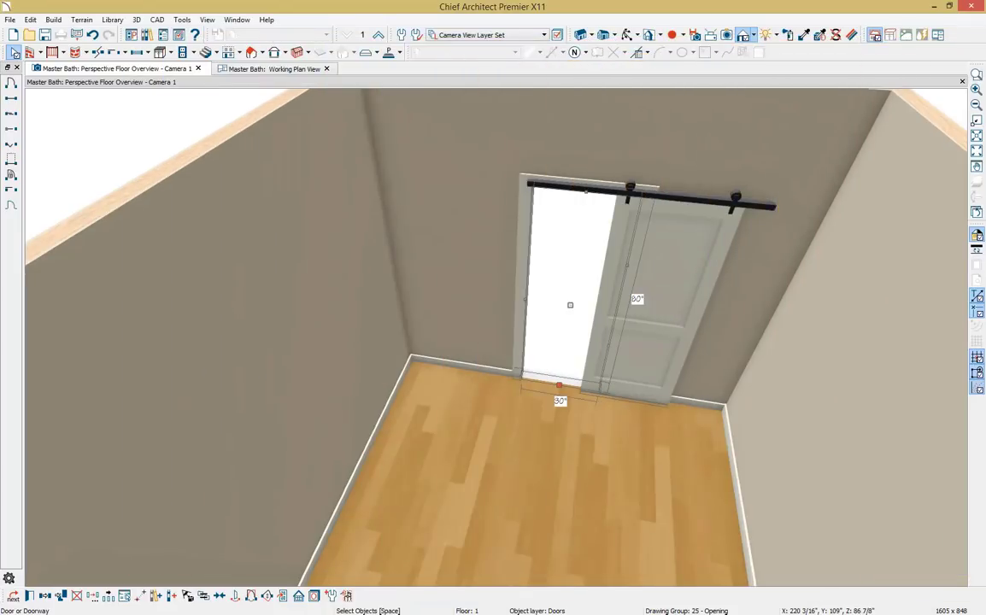
pyautogui.click(628, 34)
pyautogui.moveTo(489, 143); pyautogui.dragTo(505, 360)
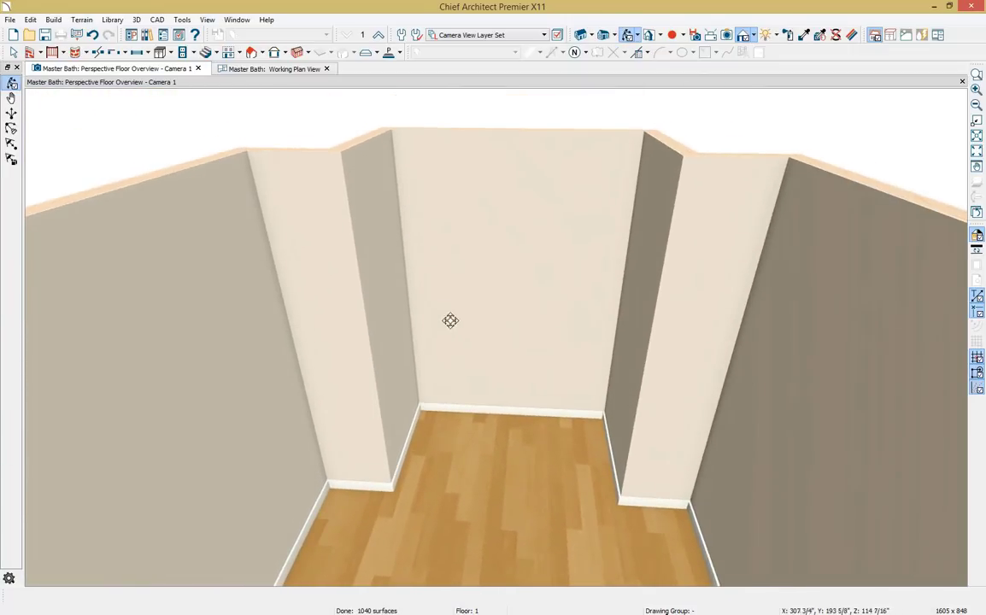
pyautogui.click(147, 53)
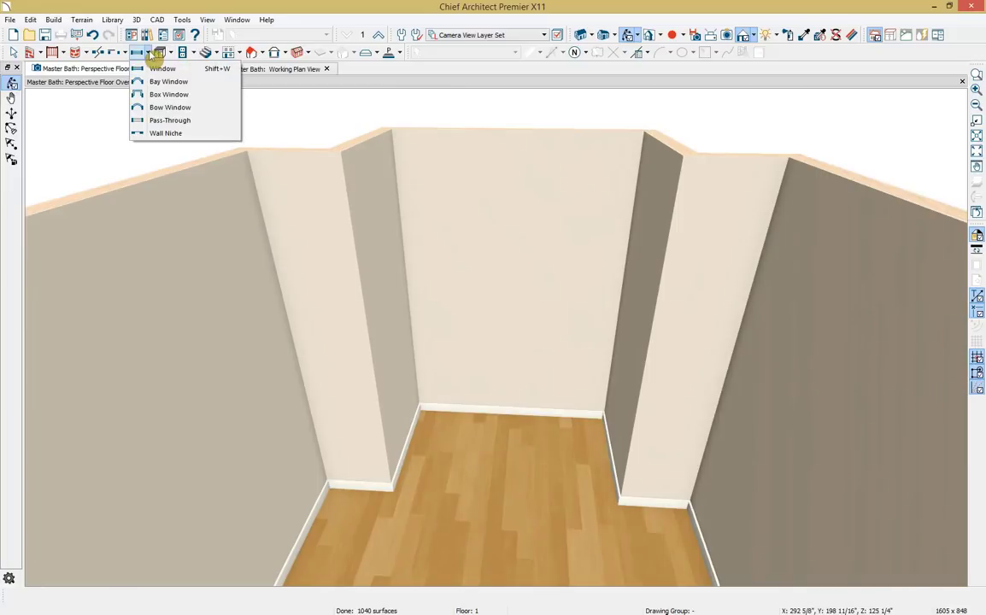
pyautogui.click(157, 70)
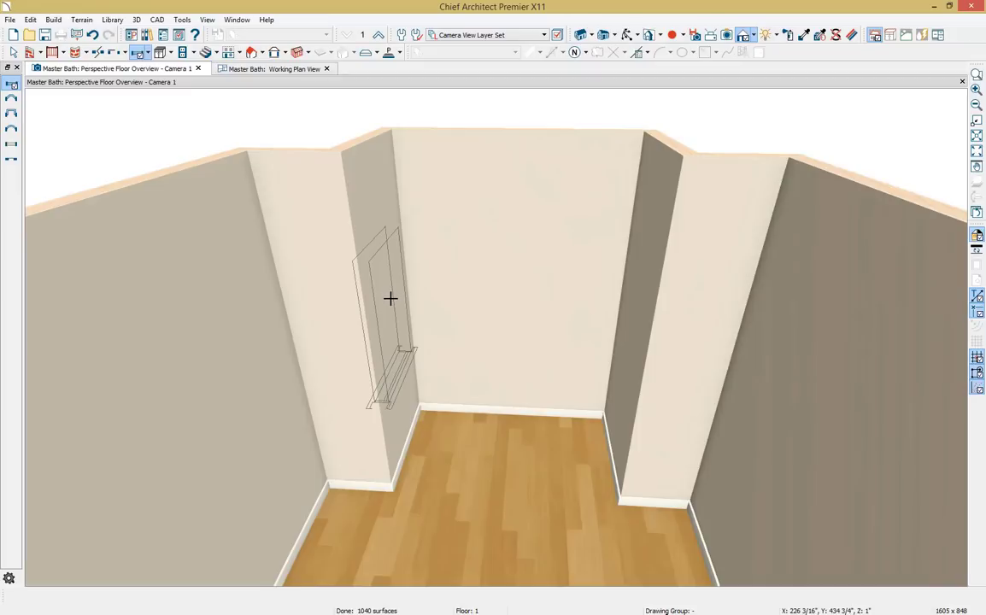
pyautogui.scroll(5, 391, 299)
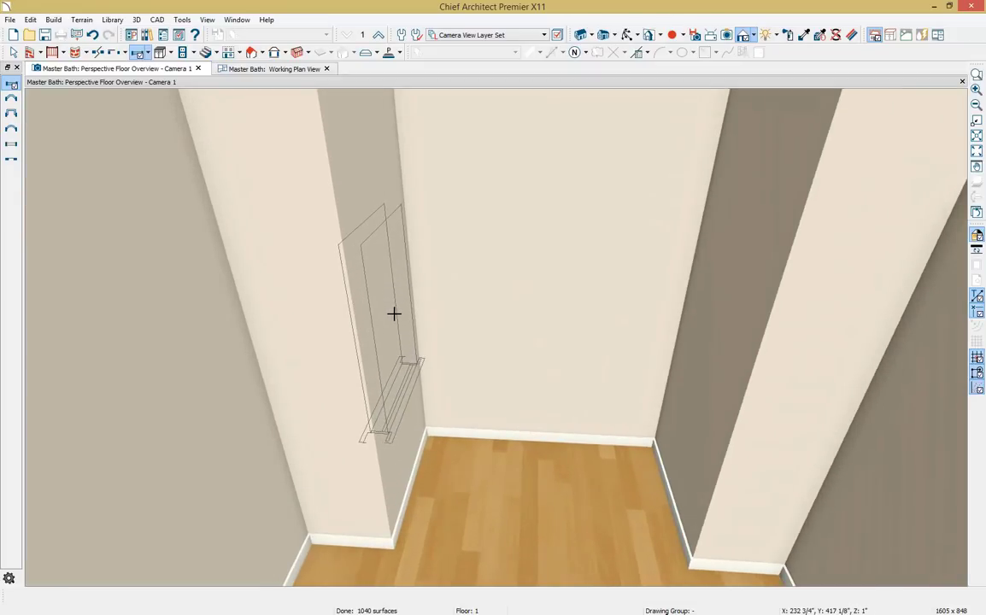
pyautogui.click(393, 313)
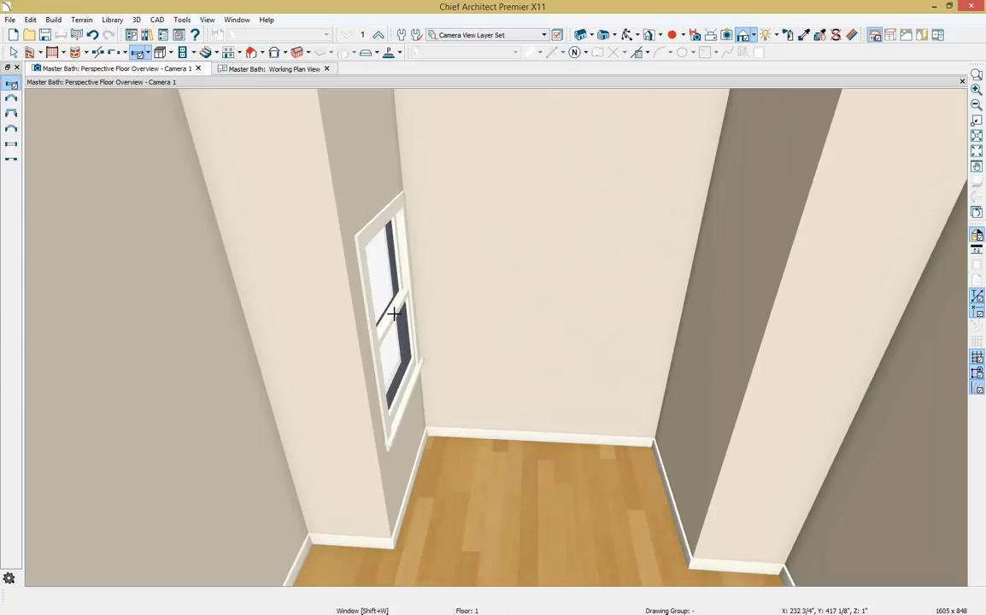
# Open the alcove window's specification and examine its options, lintel, sill, sash, frame, lites and shape settings.
pyautogui.doubleClick(393, 313)
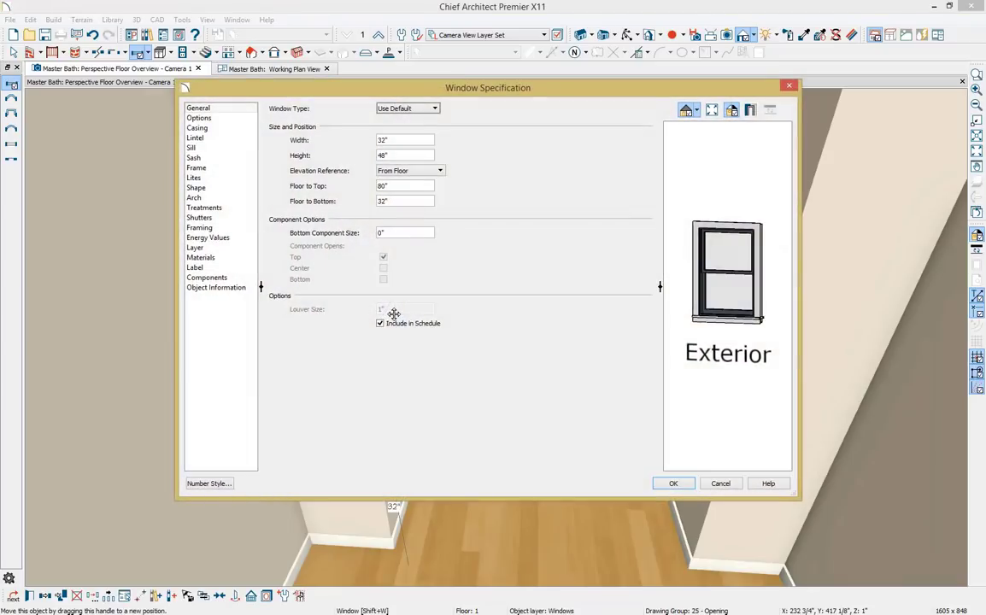
pyautogui.click(248, 111)
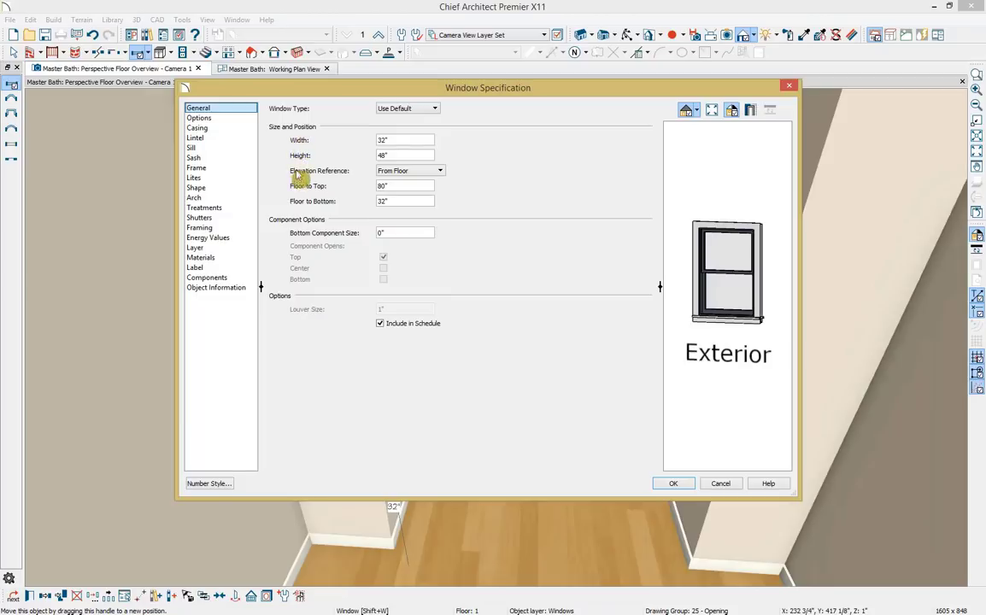
pyautogui.click(236, 121)
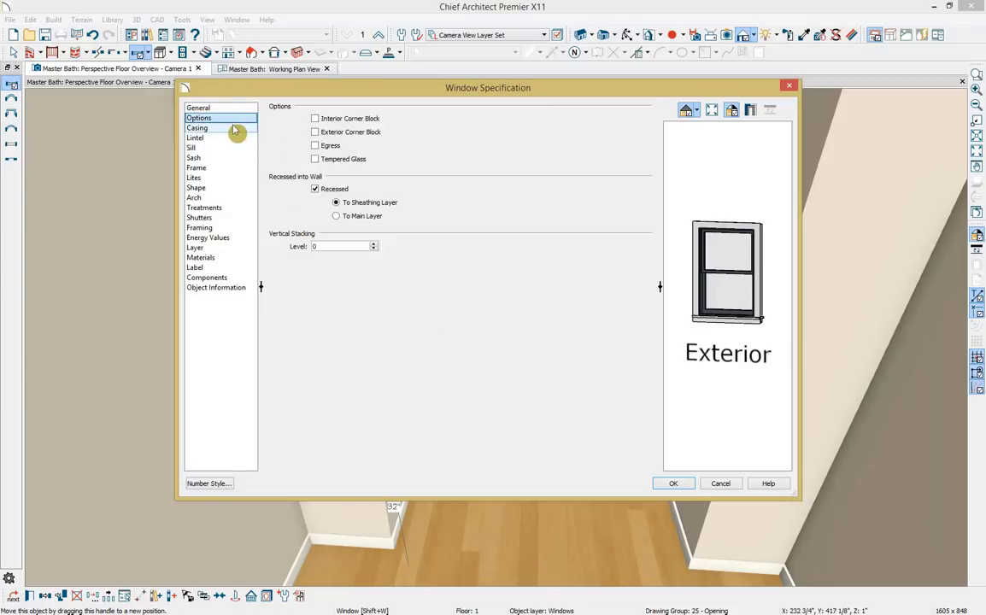
pyautogui.click(234, 139)
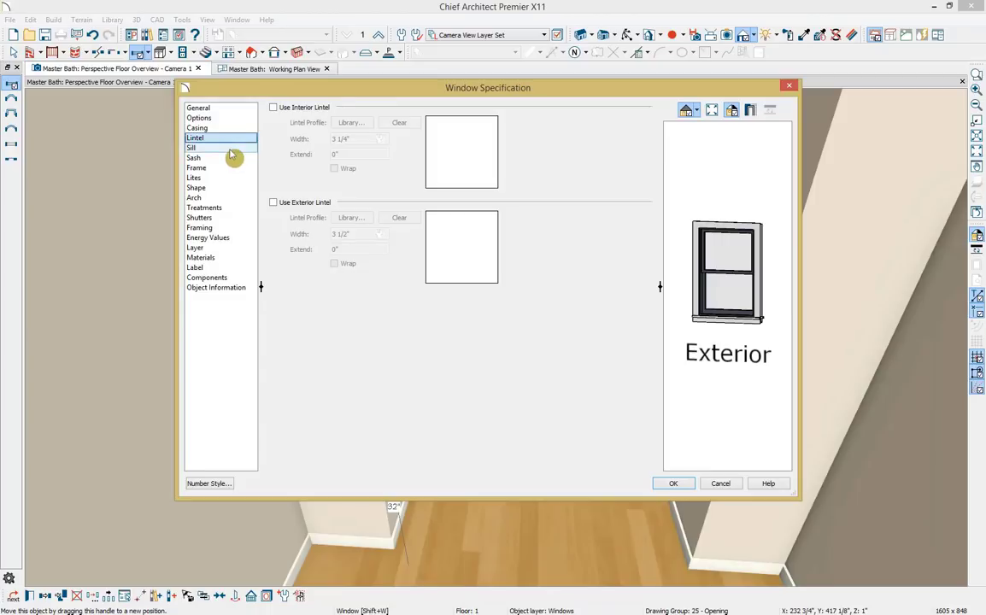
pyautogui.click(231, 149)
pyautogui.click(231, 159)
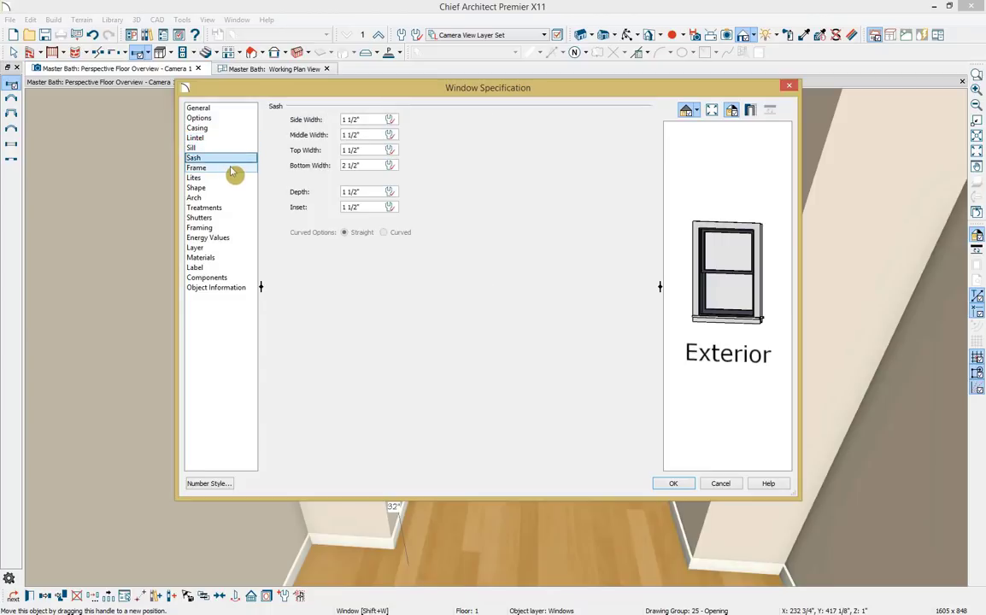
pyautogui.click(230, 168)
pyautogui.click(231, 179)
pyautogui.click(234, 188)
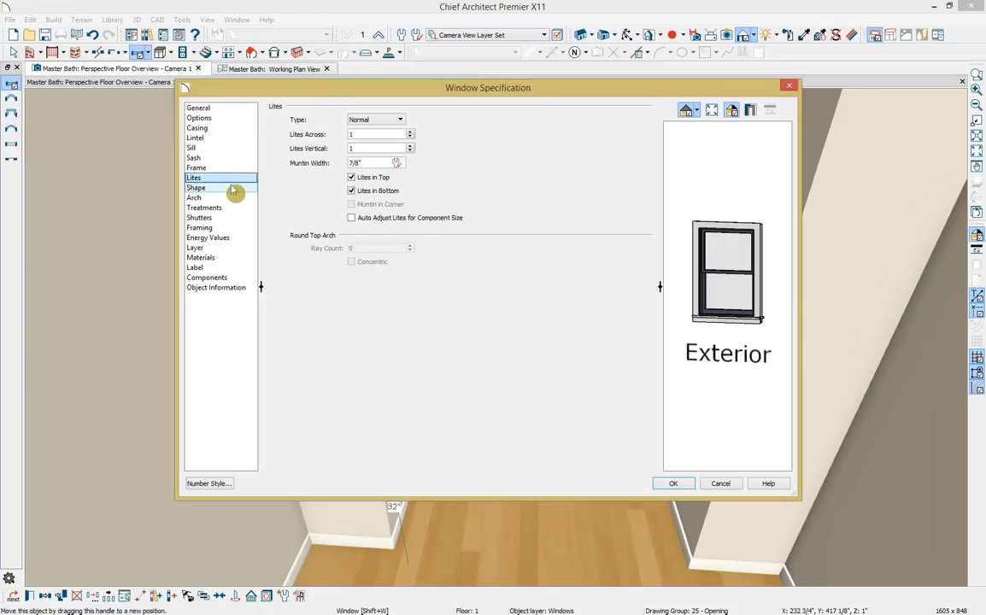
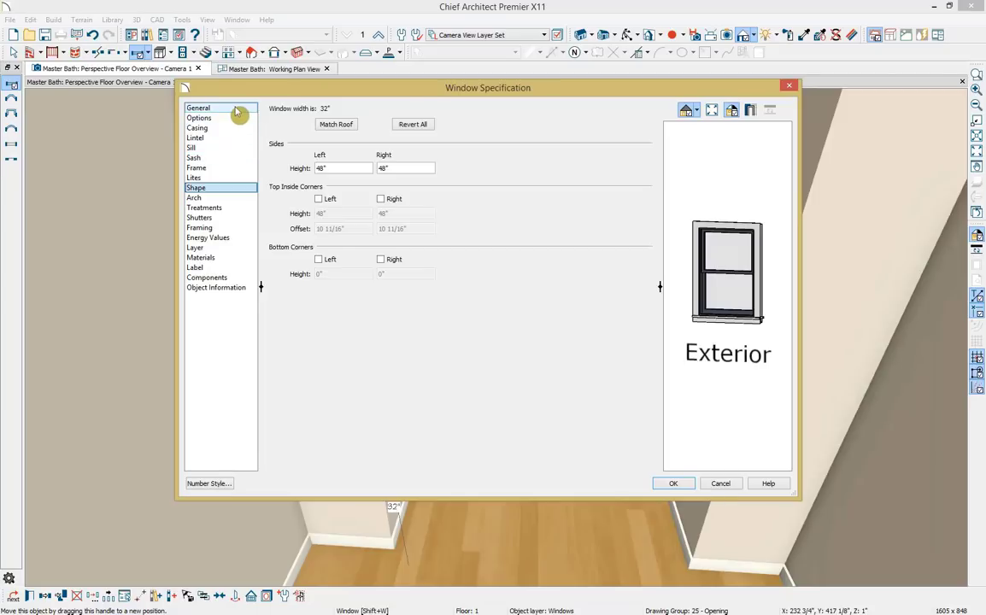
# Make the alcove window Fixed Glass, 27" wide, with its top 72" above the floor.
pyautogui.click(239, 111)
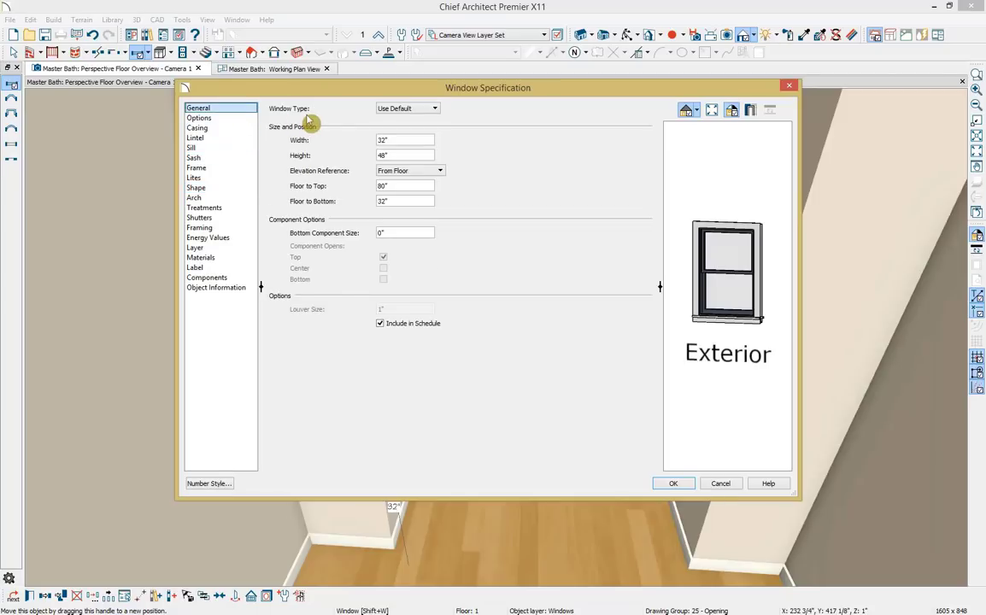
pyautogui.click(396, 109)
pyautogui.click(396, 129)
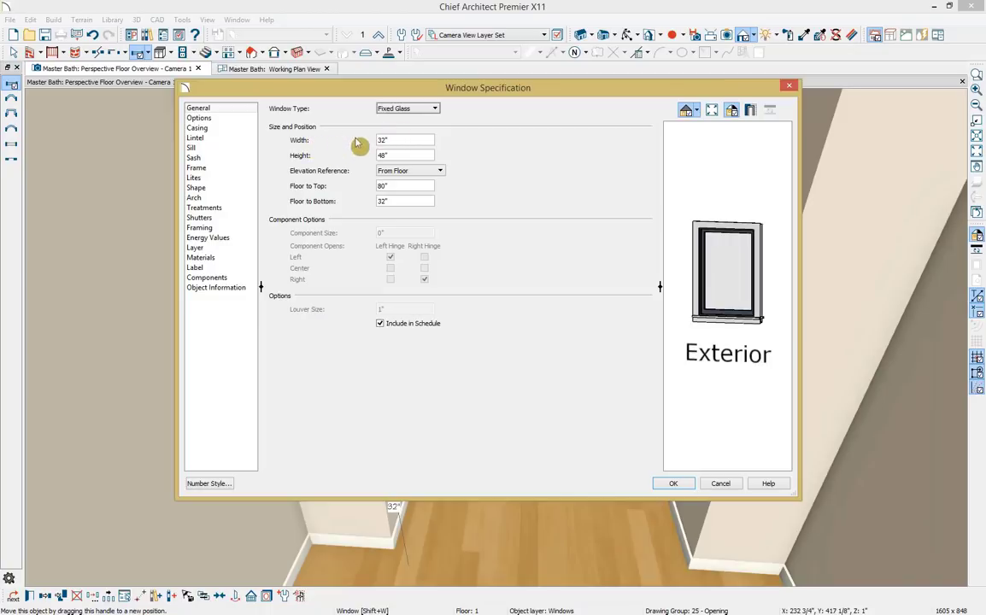
pyautogui.press('Tab')
pyautogui.write('27')
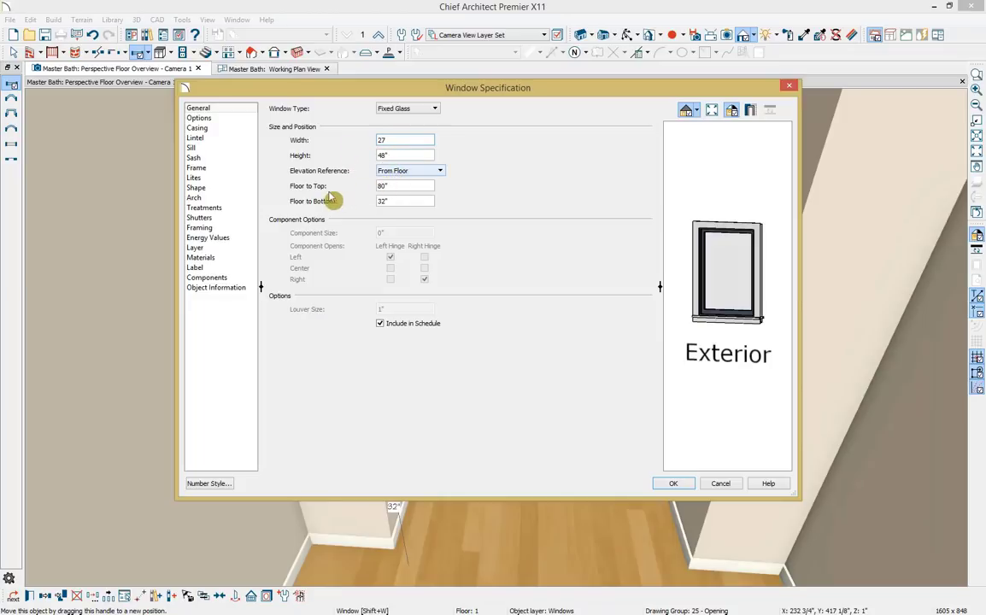
pyautogui.moveTo(399, 182); pyautogui.dragTo(293, 184)
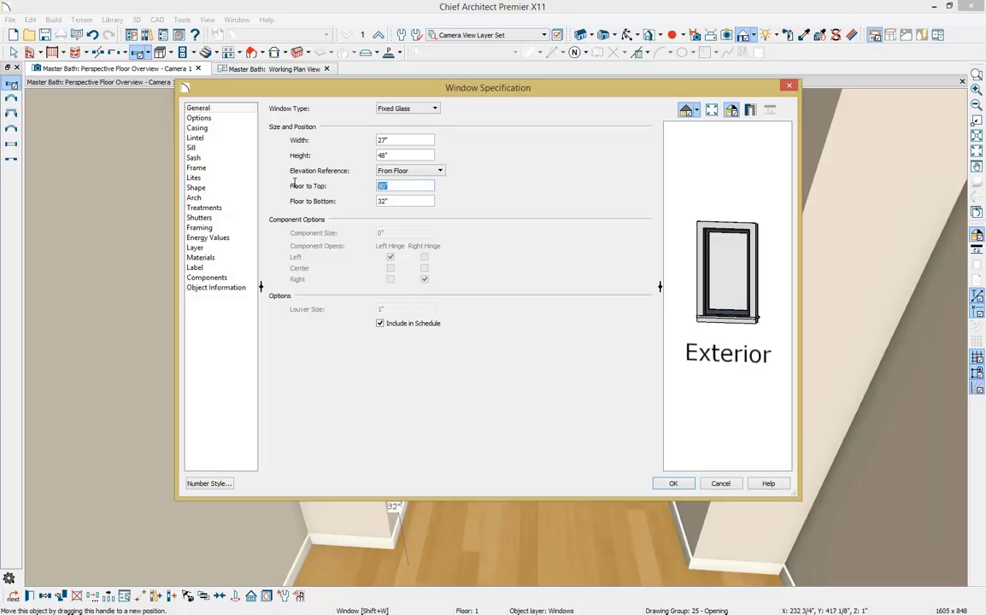
pyautogui.write('72')
pyautogui.press('Tab')
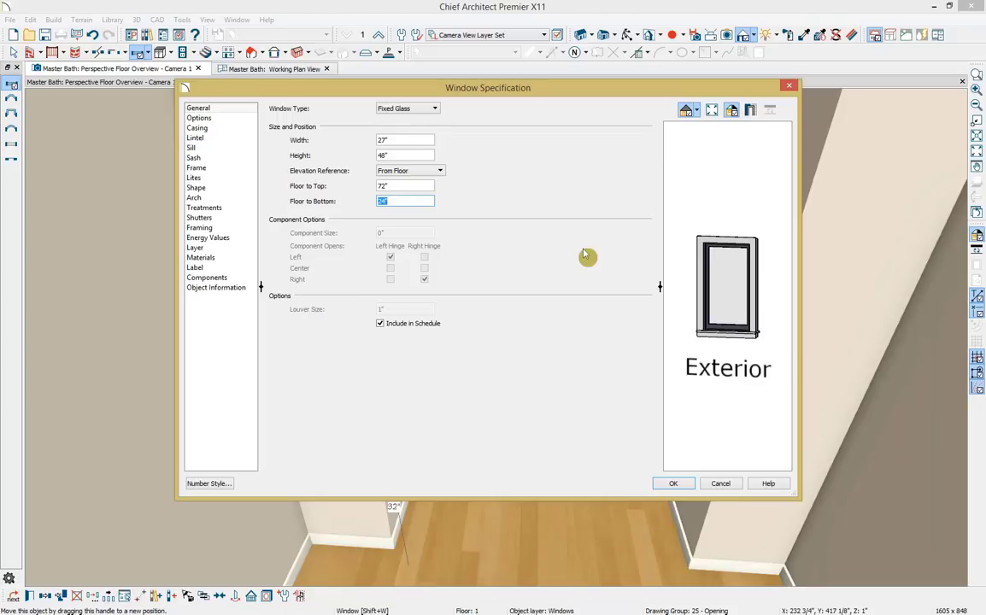
pyautogui.click(673, 484)
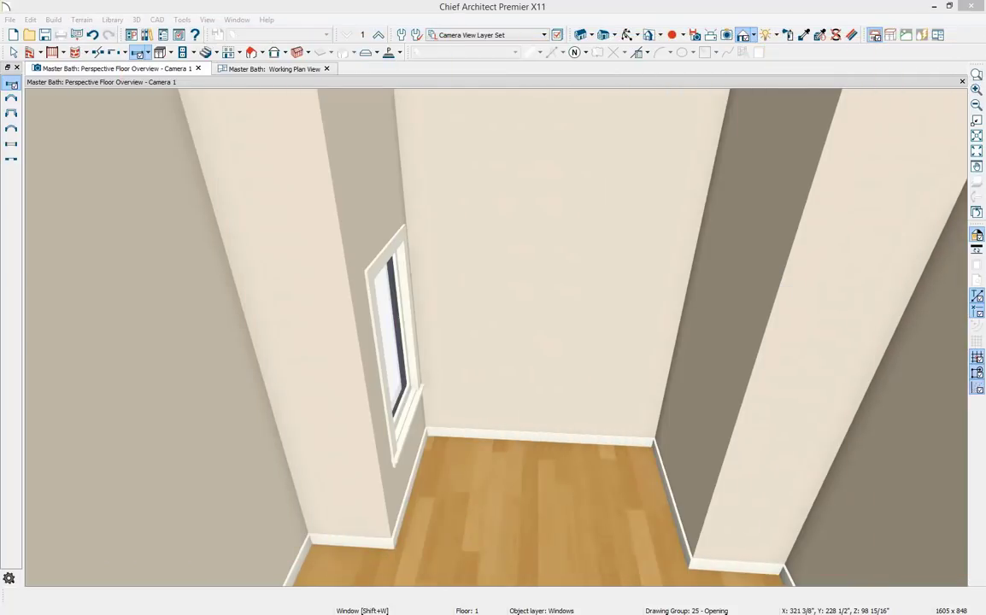
# Reflect a copy of the fixed window about the room onto the alcove's opposite wall.
pyautogui.click(397, 393)
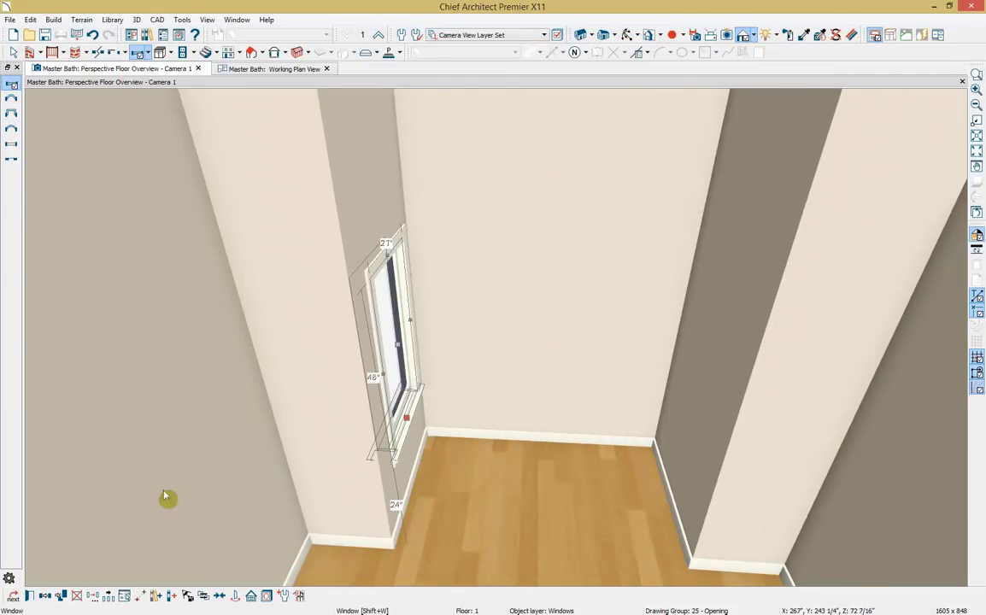
pyautogui.click(46, 596)
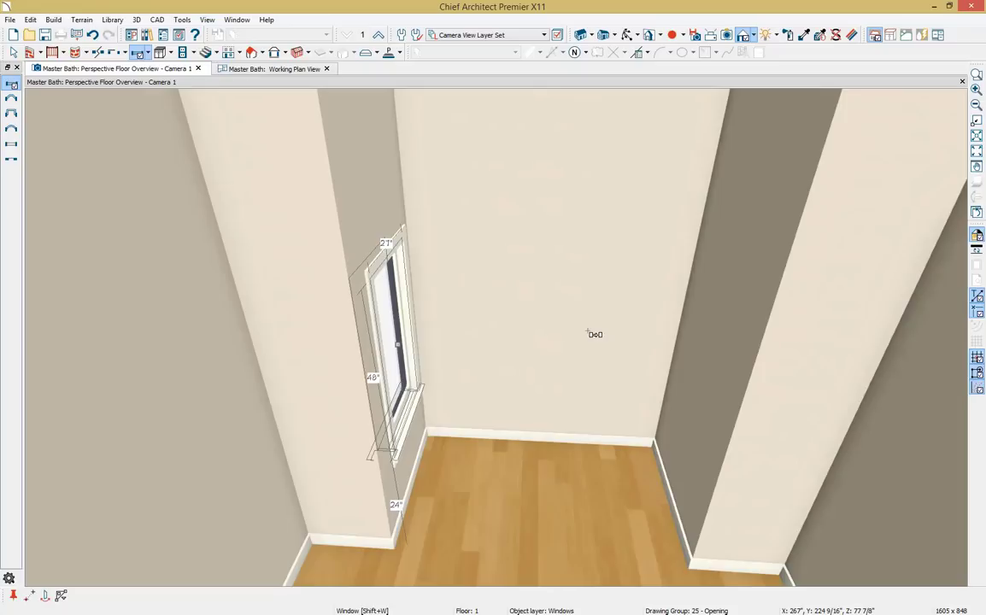
pyautogui.click(47, 595)
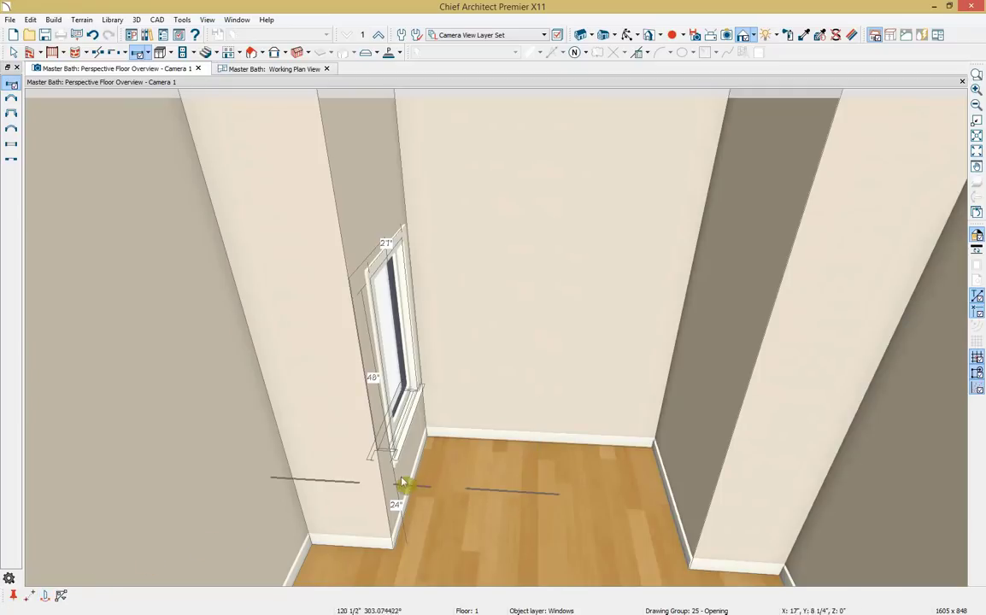
pyautogui.click(531, 470)
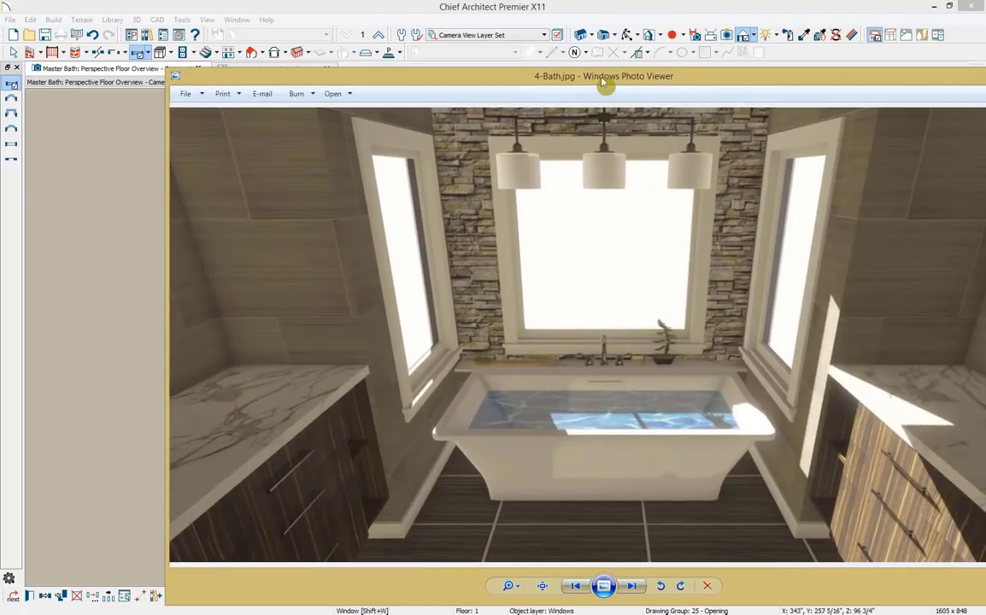
# Consult the 4-Bath.jpg reference picture and place a copy of the side window on the alcove's back wall.
pyautogui.moveTo(605, 80); pyautogui.dragTo(807, 65)
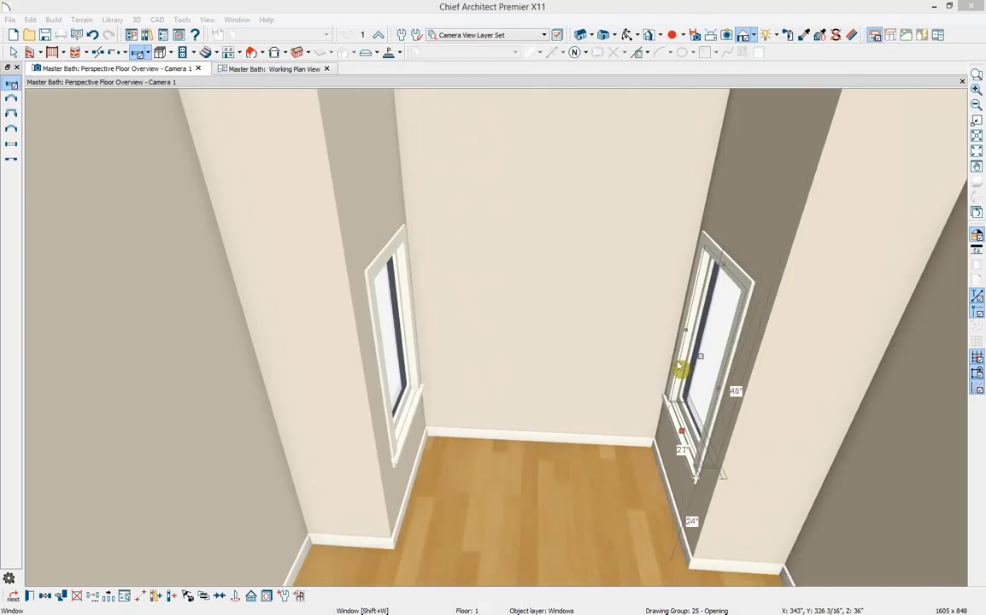
pyautogui.click(60, 596)
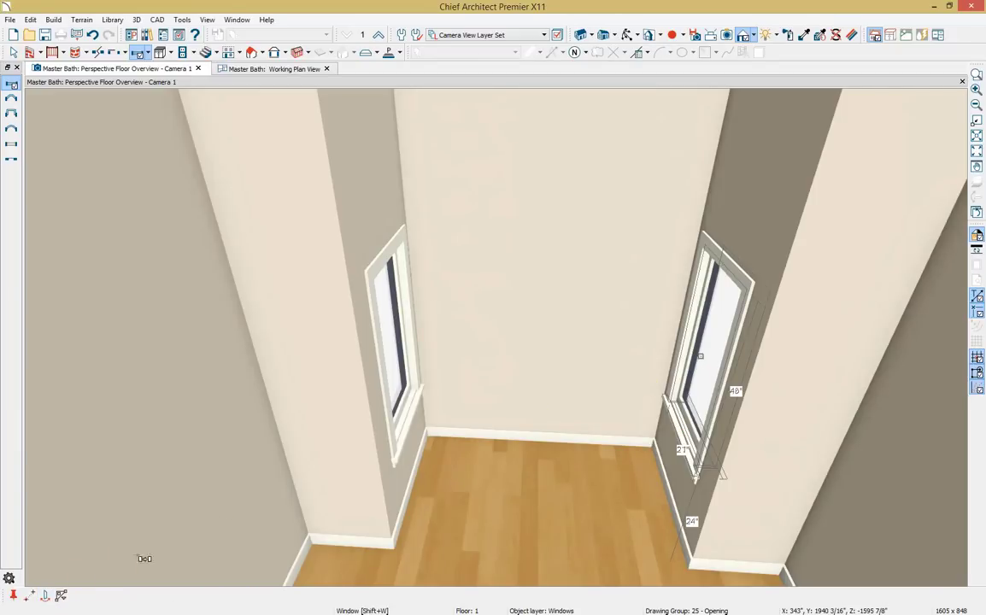
pyautogui.click(553, 339)
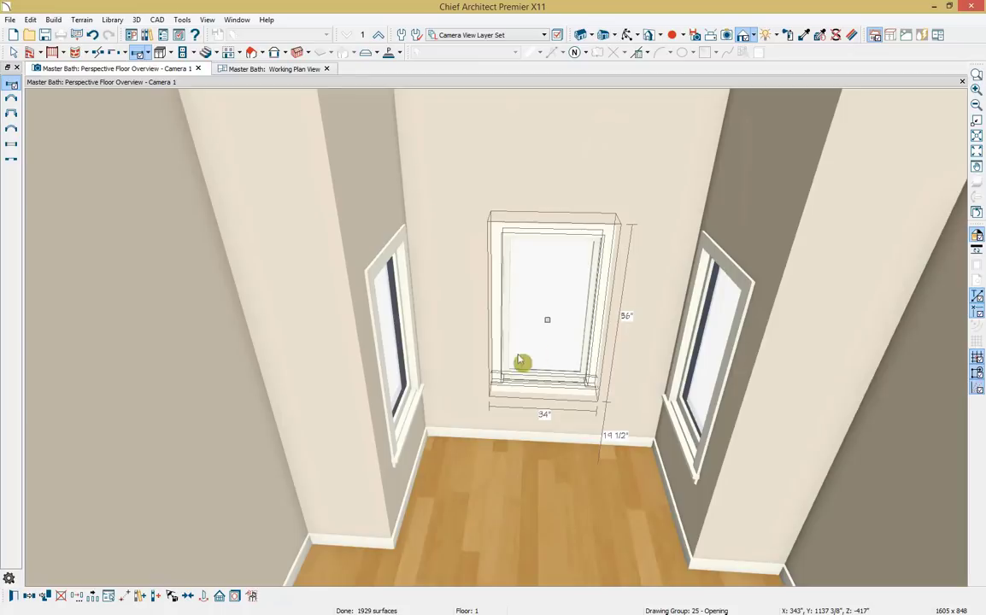
# Set the width of the alcove's back-wall window to 48".
pyautogui.click(14, 598)
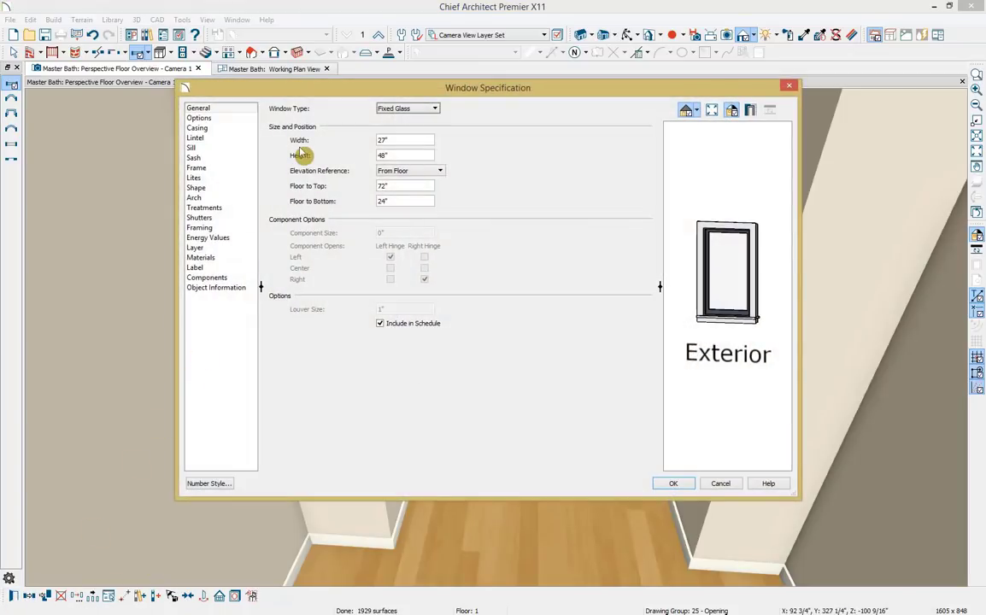
pyautogui.doubleClick(402, 140)
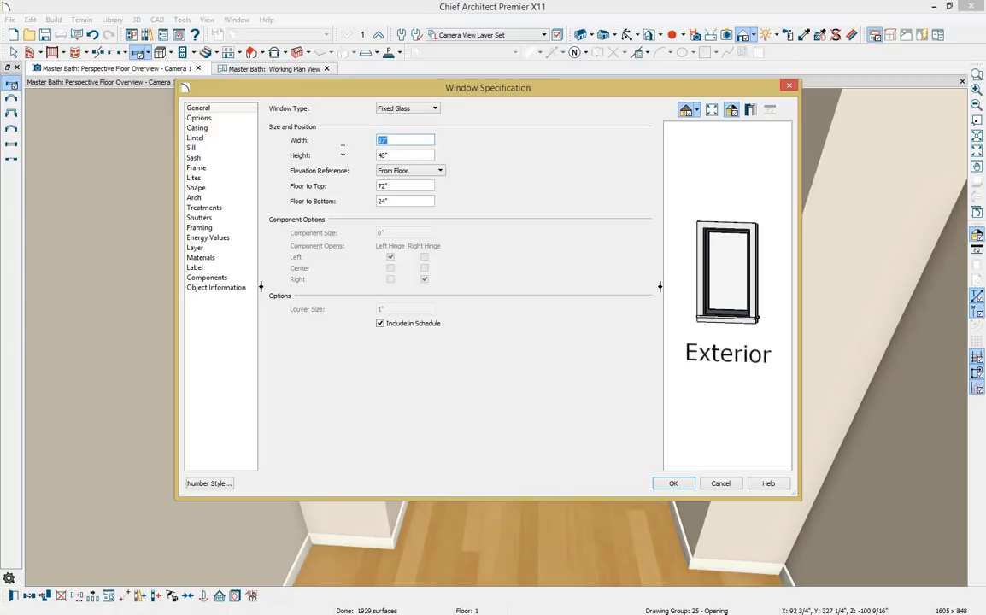
pyautogui.write('48')
pyautogui.press('Tab')
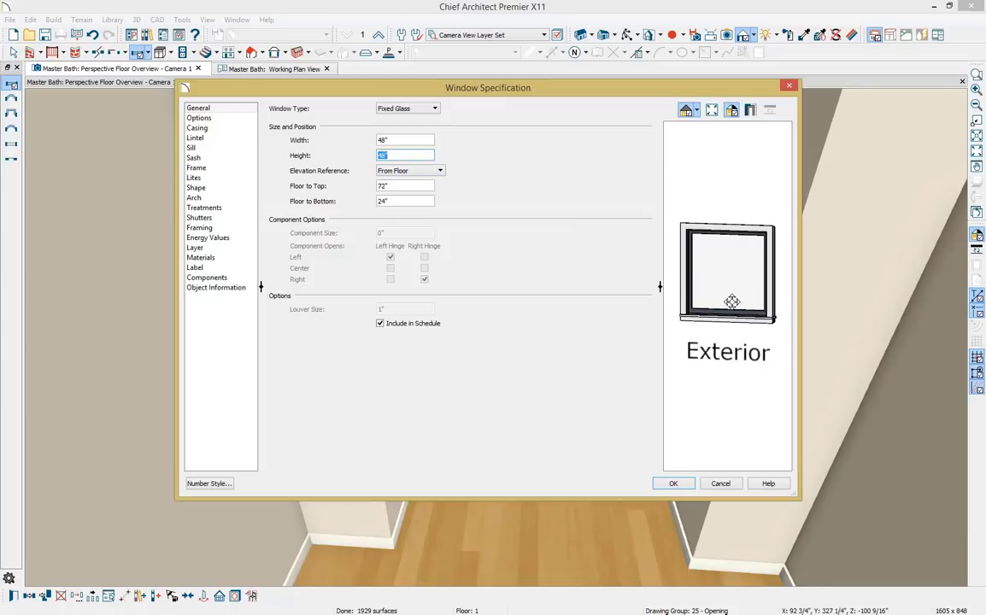
pyautogui.click(674, 483)
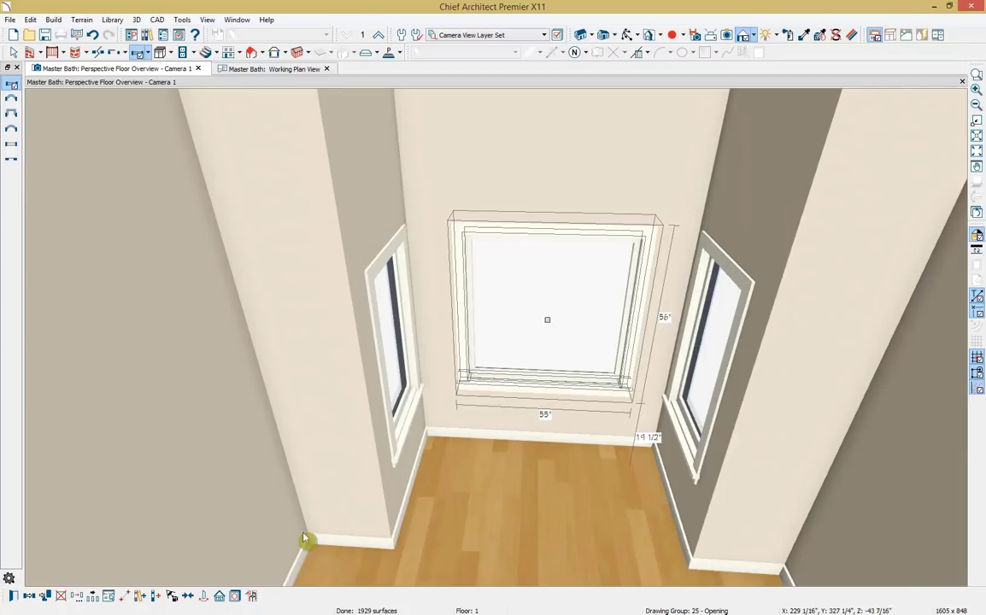
# Center the back-wall window relative to the room and deselect it.
pyautogui.click(190, 596)
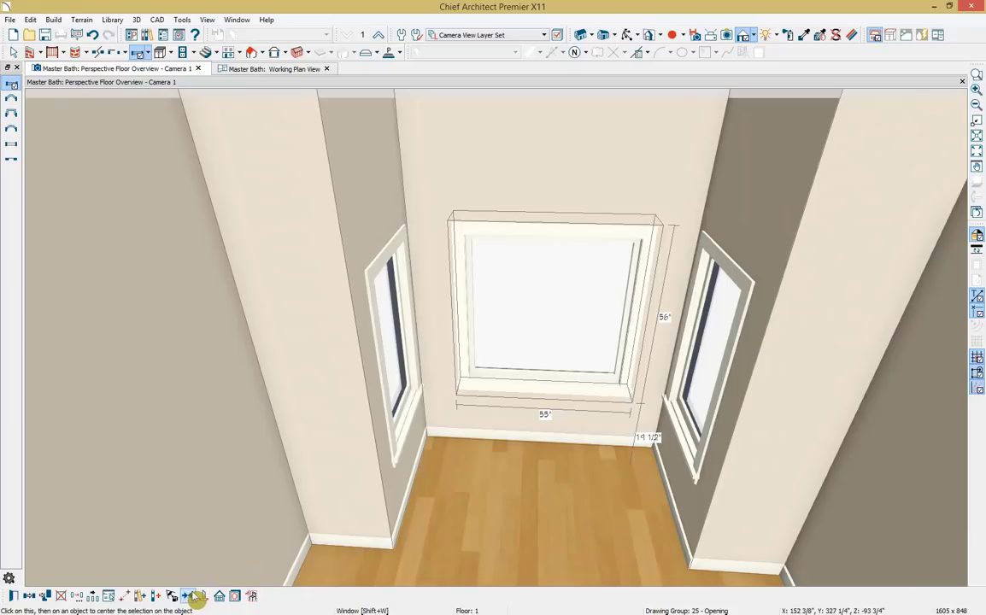
pyautogui.click(538, 459)
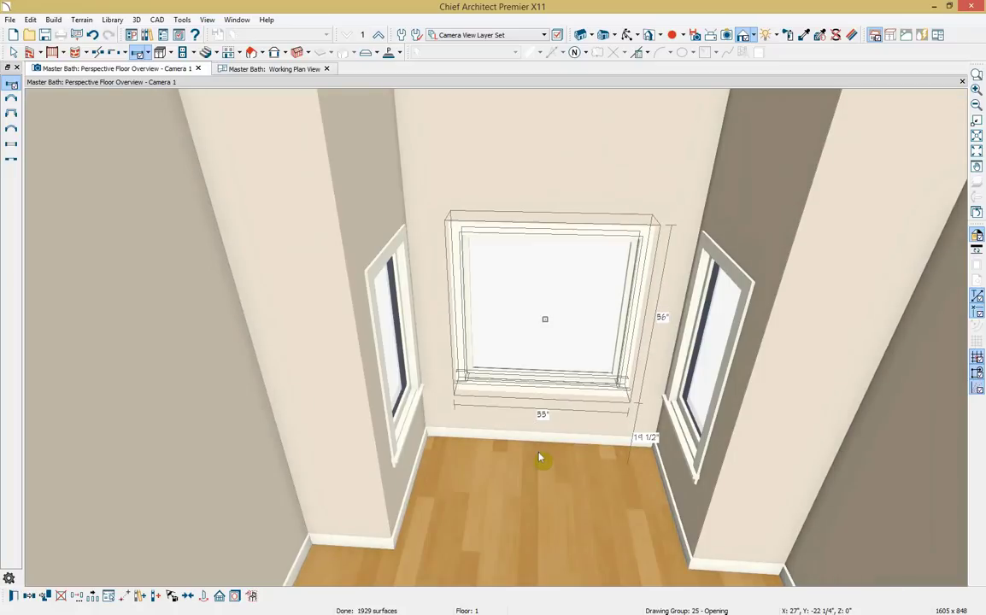
pyautogui.press('Escape')
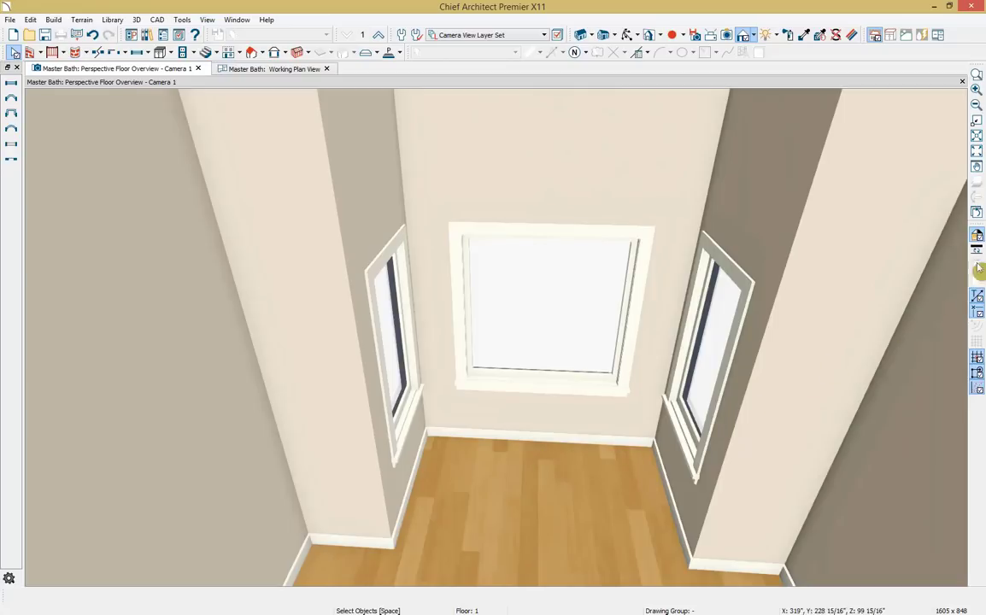
# Consult the 2-Ceiling & Materials.jpg reference picture for the ceiling shape and finishes, and move it out of the way.
pyautogui.moveTo(985, 39); pyautogui.dragTo(298, 55)
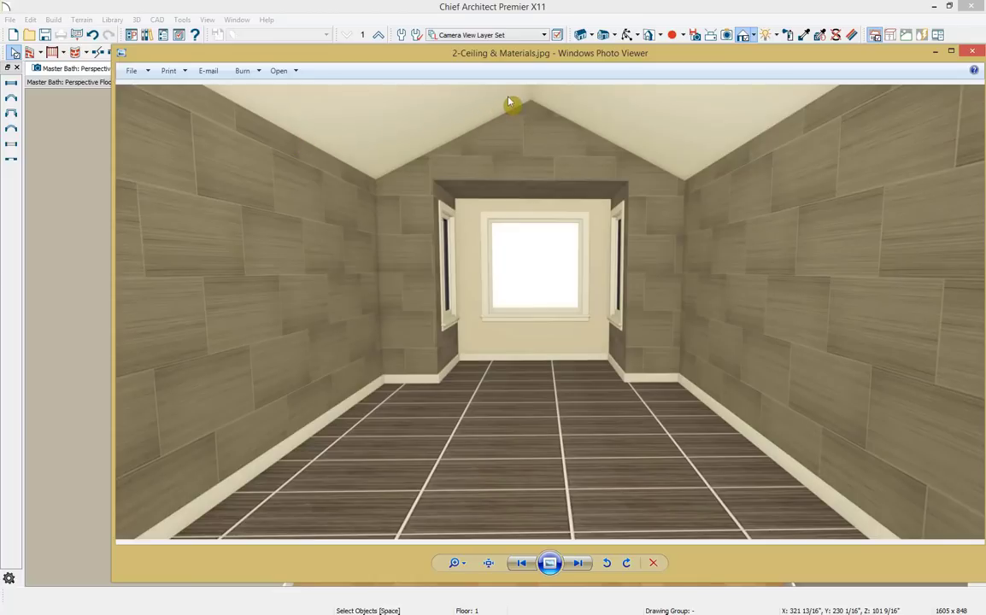
pyautogui.moveTo(528, 57); pyautogui.dragTo(982, 41)
pyautogui.moveTo(727, 38); pyautogui.dragTo(982, 39)
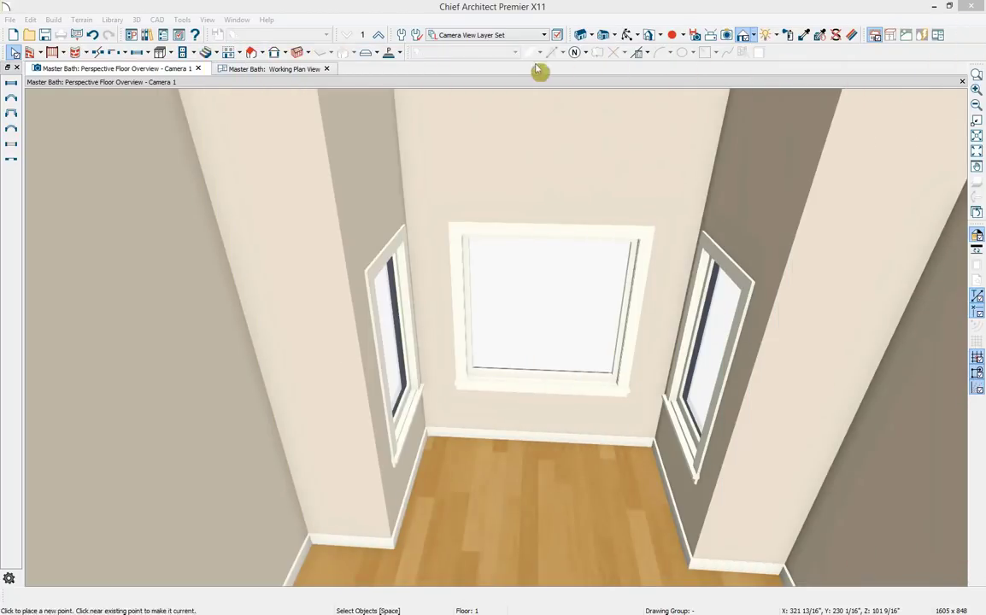
# Close the perspective floor overview and open the bathroom's room specification from the plan view.
pyautogui.click(197, 69)
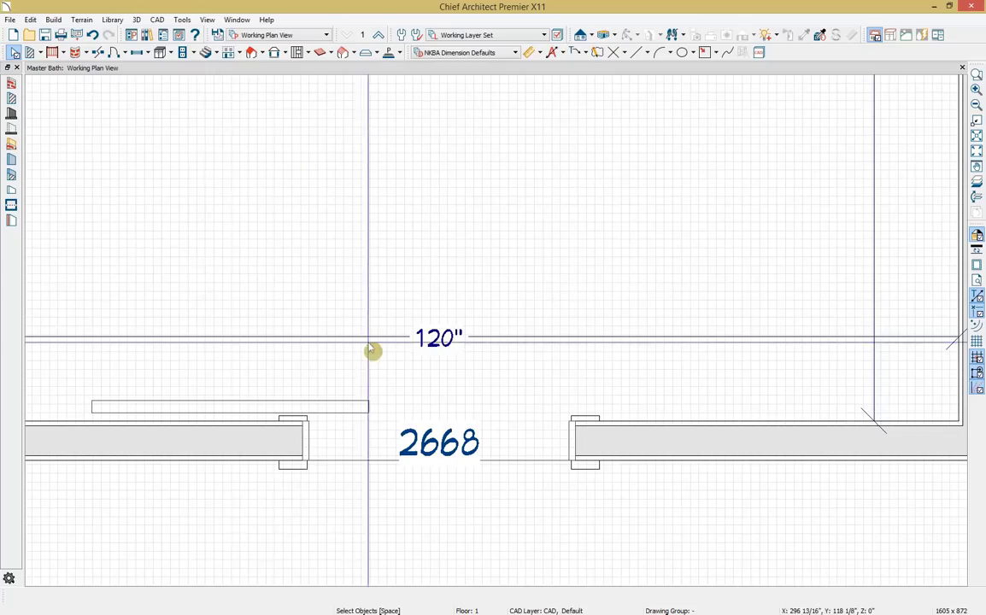
pyautogui.scroll(-4, 376, 350)
pyautogui.scroll(-5, 385, 367)
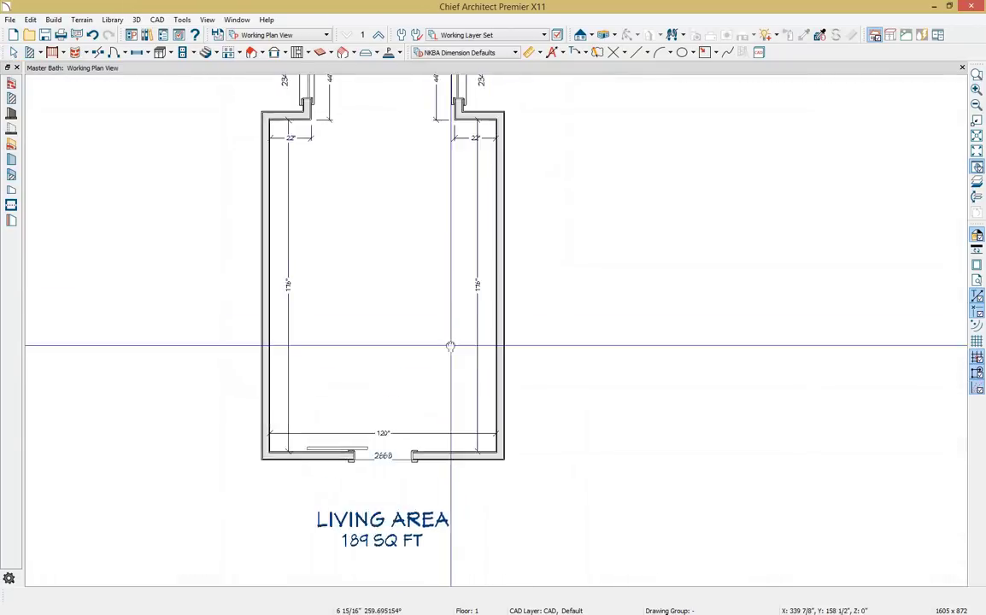
pyautogui.scroll(1, 440, 448)
pyautogui.scroll(1, 440, 448)
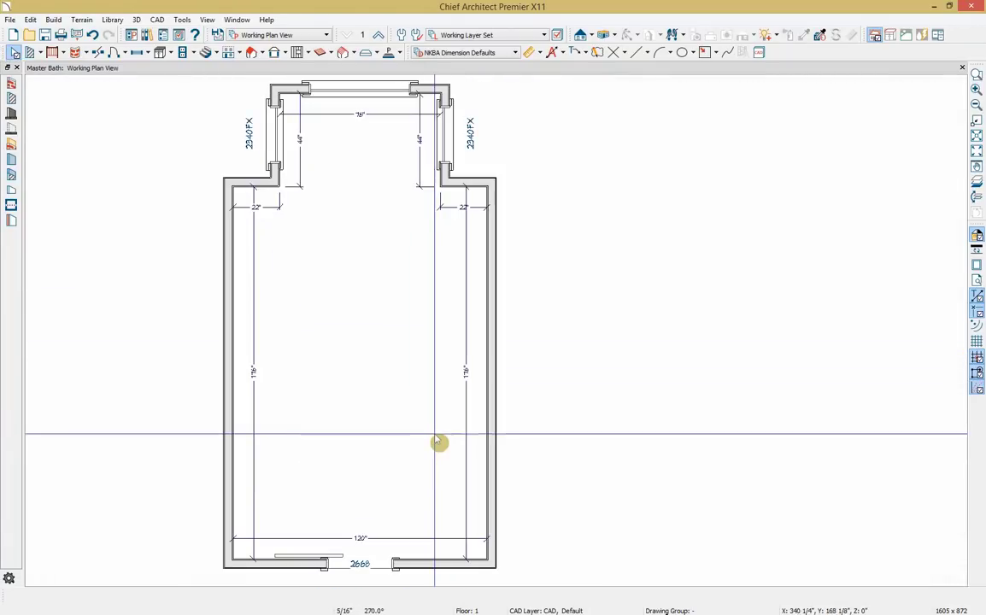
pyautogui.click(386, 358)
pyautogui.doubleClick(454, 369)
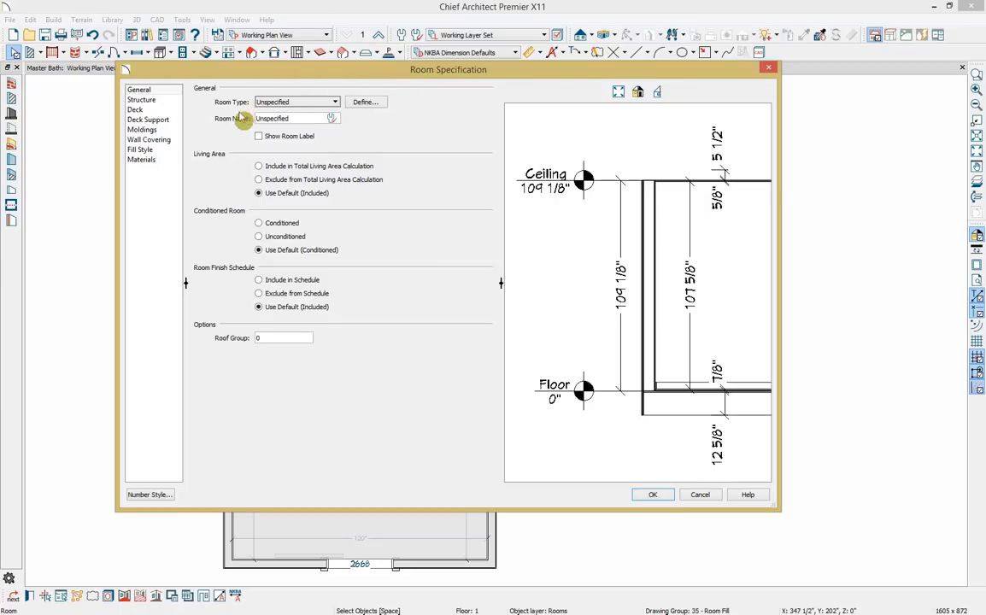
pyautogui.click(158, 101)
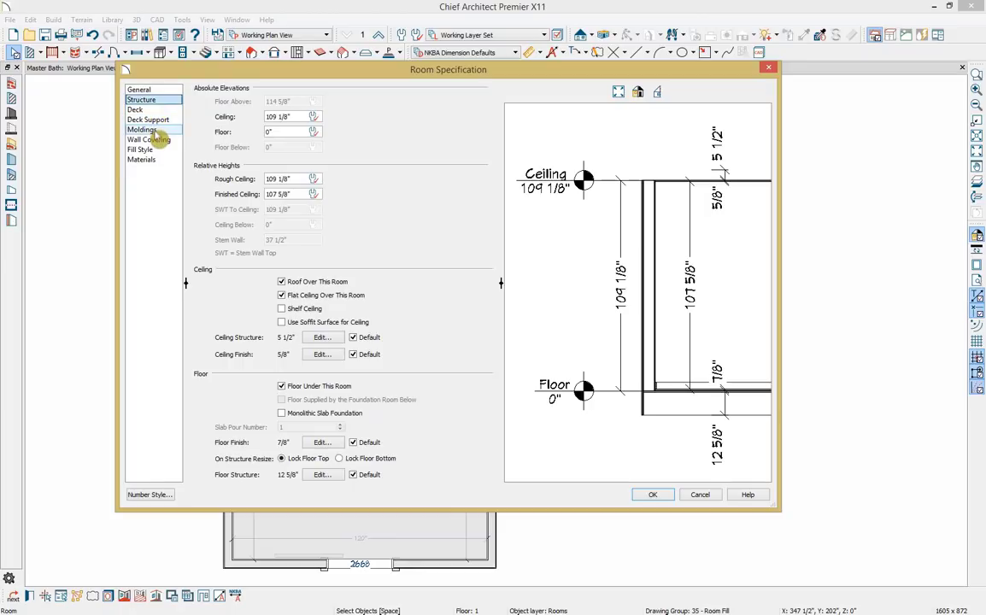
pyautogui.click(156, 131)
pyautogui.click(160, 142)
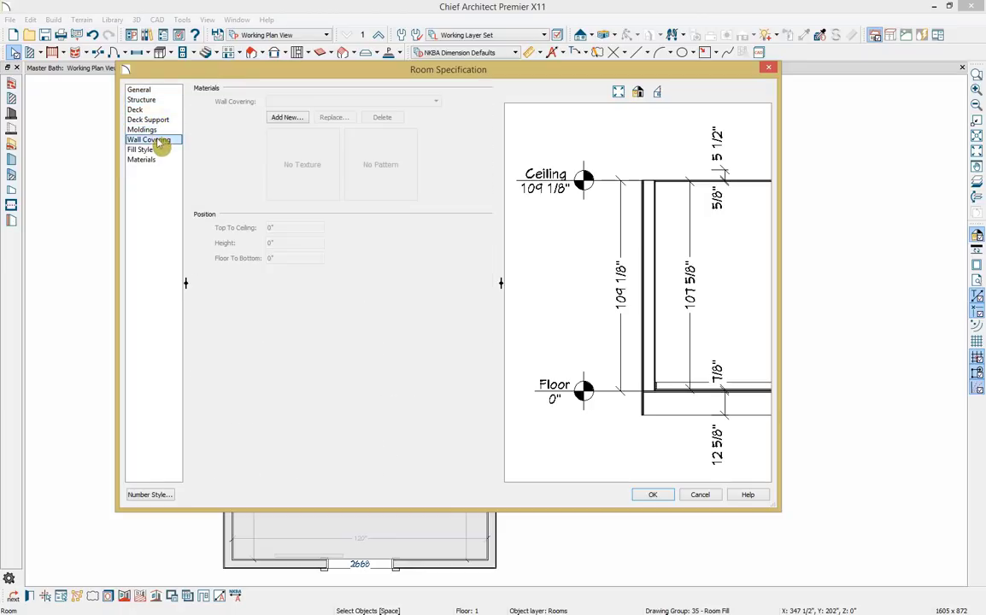
pyautogui.click(158, 151)
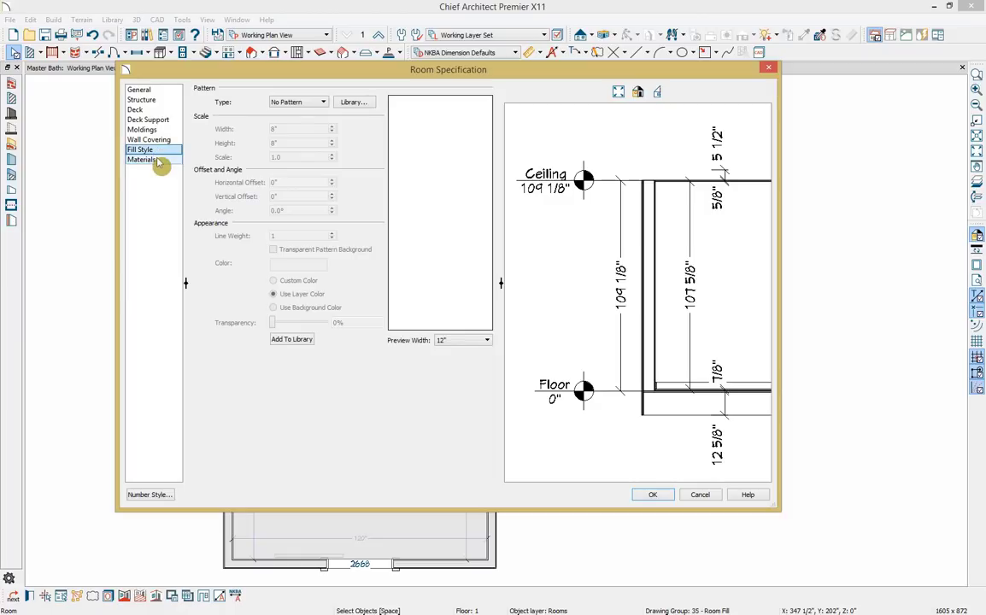
pyautogui.click(160, 161)
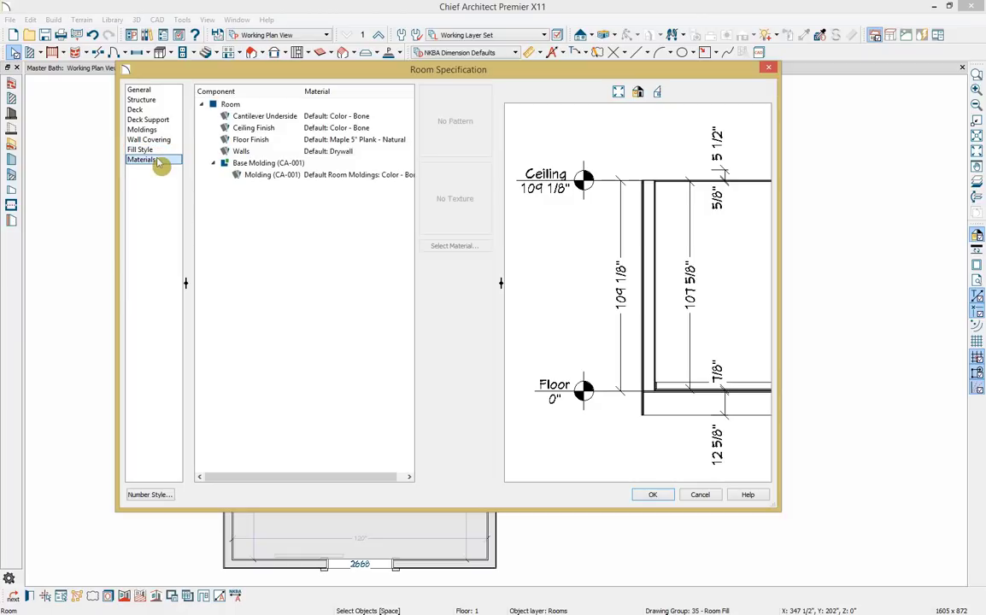
# Set the room type to Master Bath in the room specification.
pyautogui.click(159, 94)
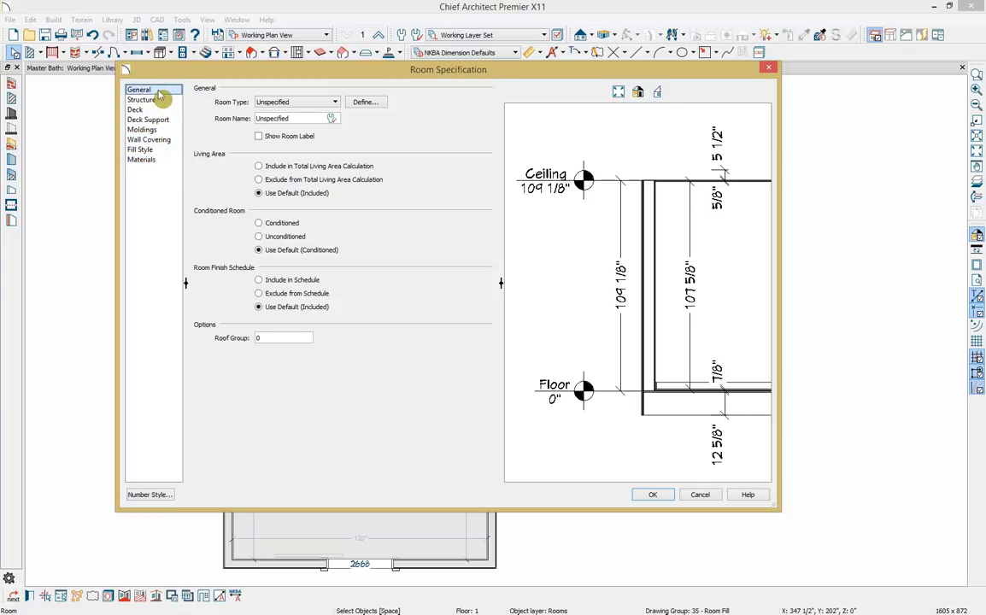
pyautogui.click(280, 103)
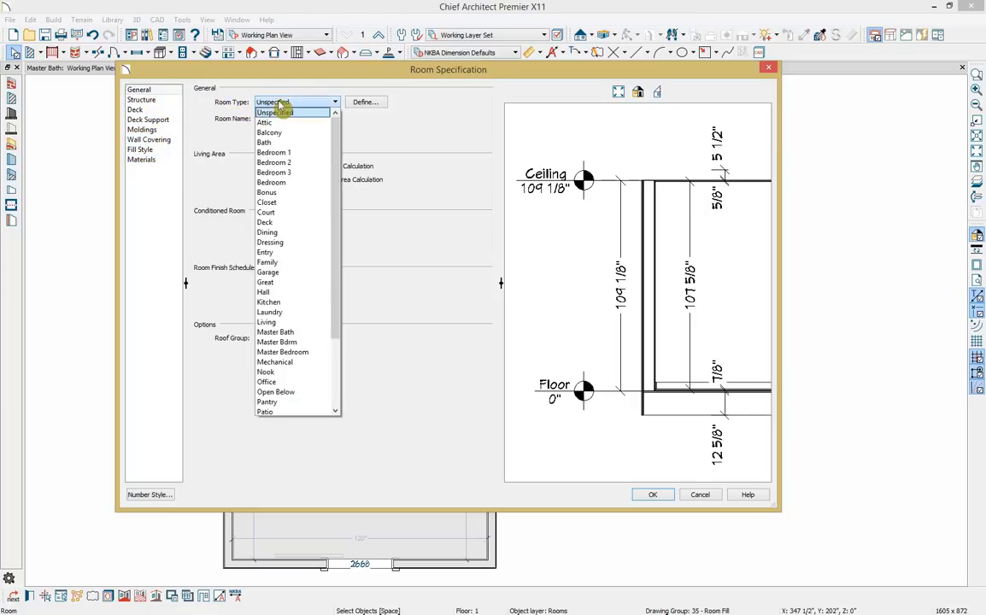
pyautogui.click(304, 332)
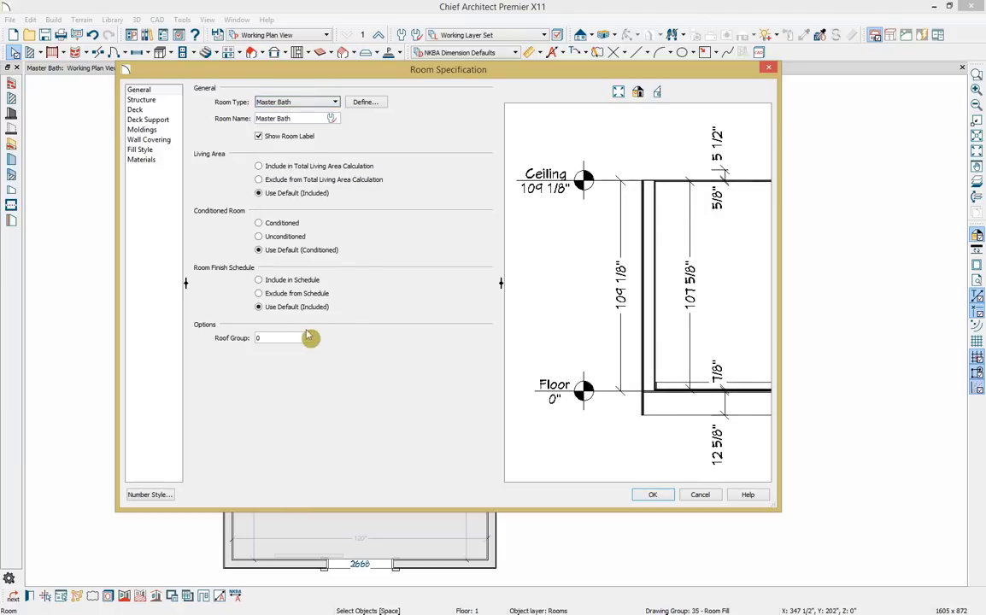
pyautogui.moveTo(310, 74); pyautogui.dragTo(555, 87)
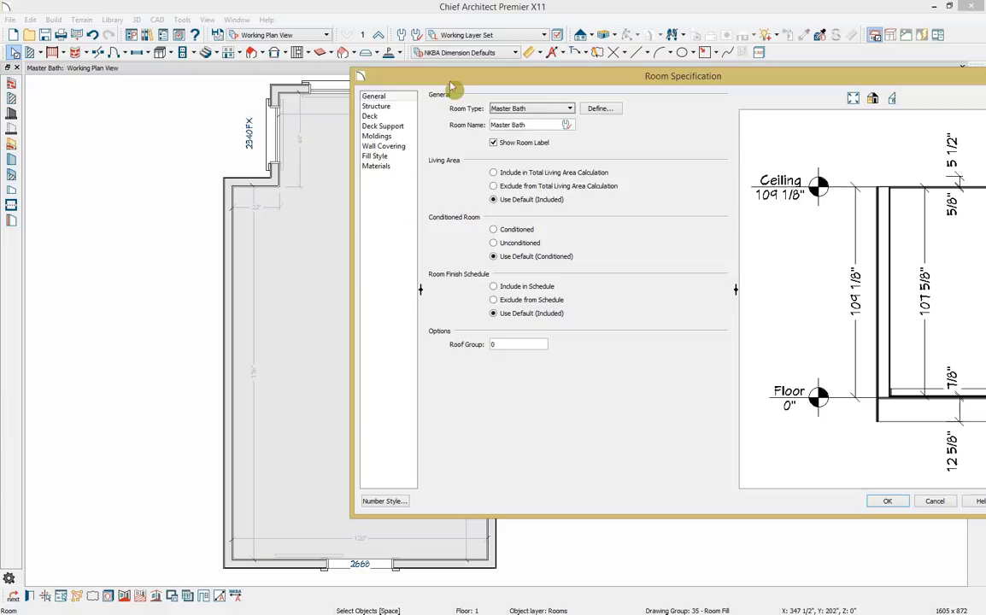
pyautogui.moveTo(411, 79); pyautogui.dragTo(319, 97)
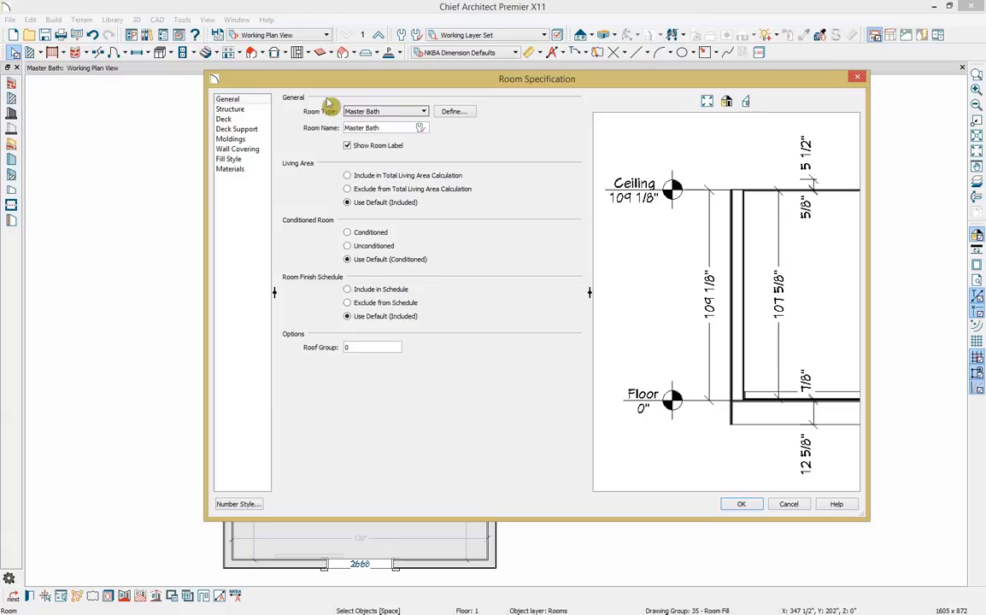
# Set the room's finished ceiling height to 80", turn off Flat Ceiling Over This Room, and apply the specification.
pyautogui.click(262, 112)
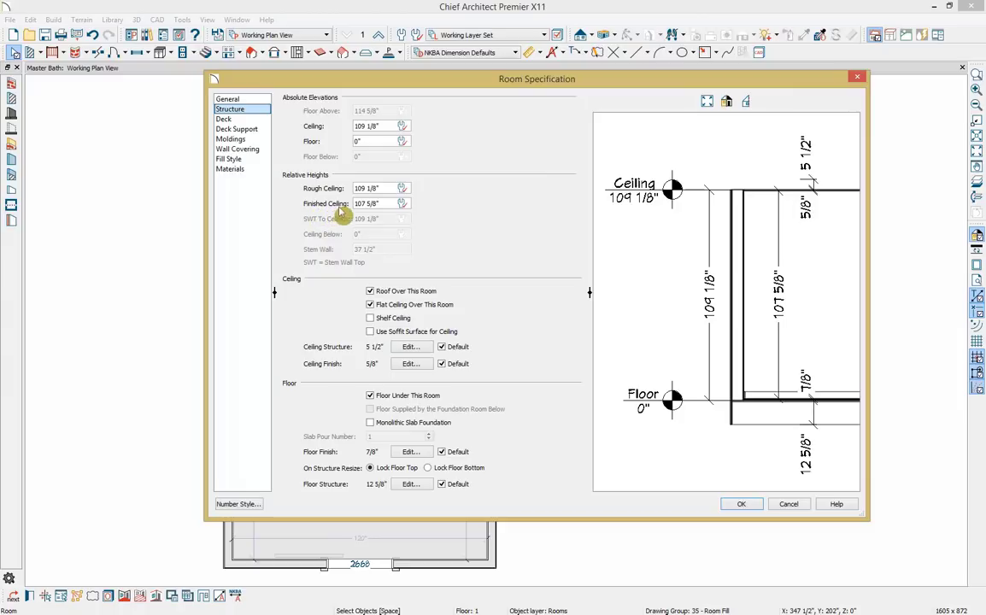
pyautogui.moveTo(380, 204); pyautogui.dragTo(332, 206)
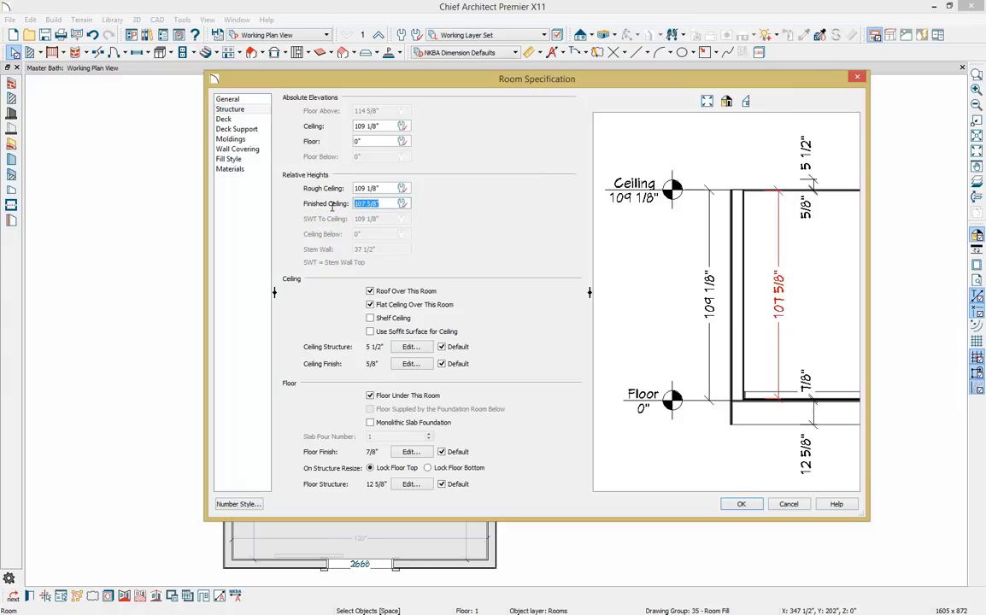
pyautogui.write('80')
pyautogui.press('Tab')
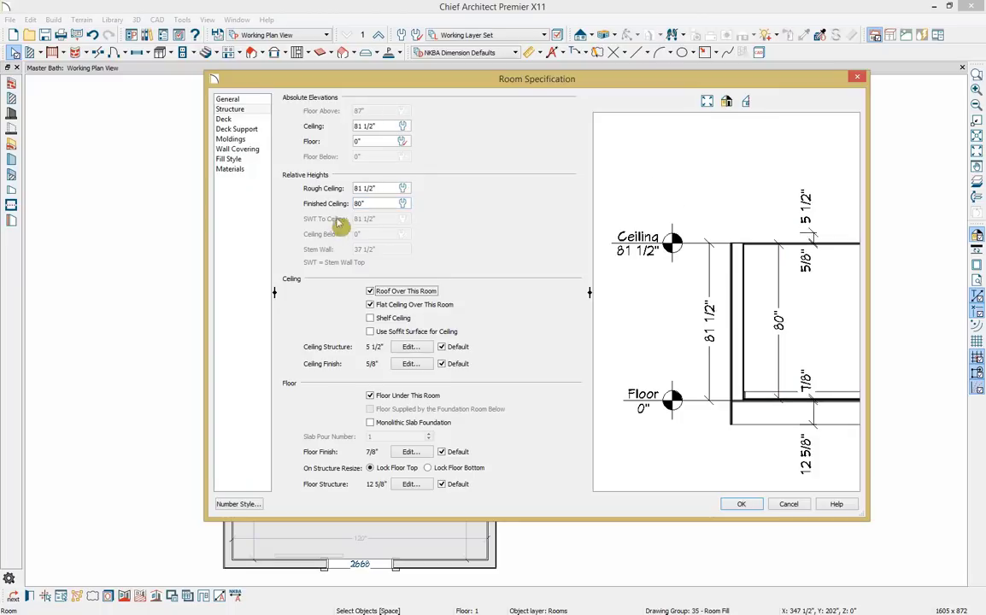
pyautogui.click(398, 307)
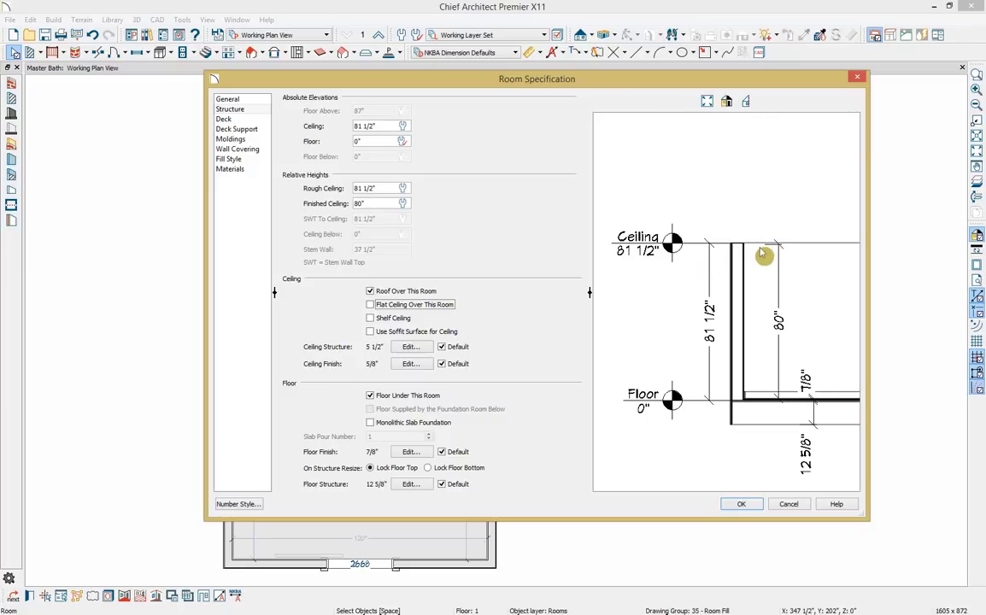
pyautogui.click(740, 504)
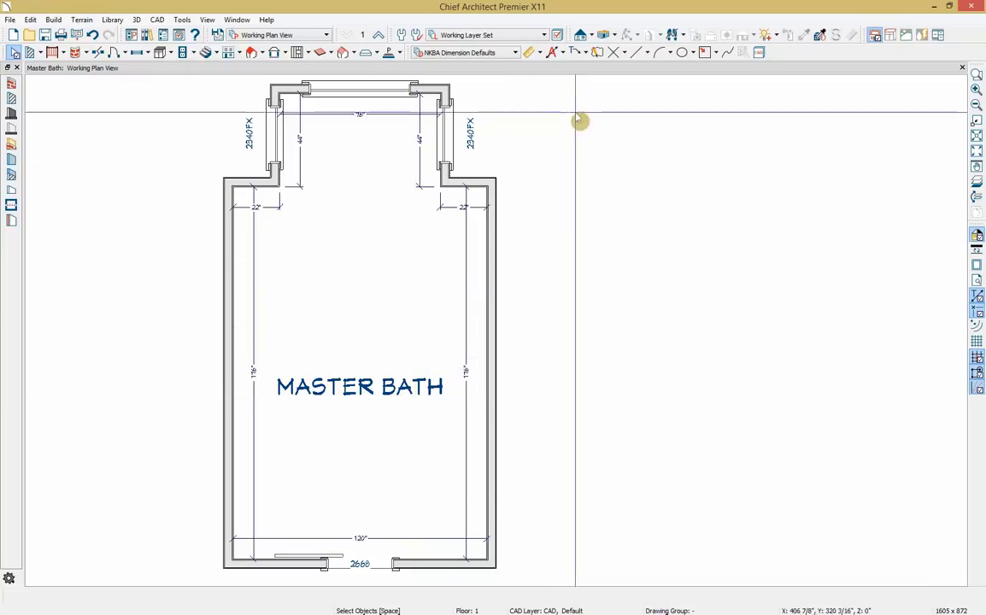
# Create a backclipped cross section of the main part of the bathroom, looking toward the alcove.
pyautogui.click(592, 35)
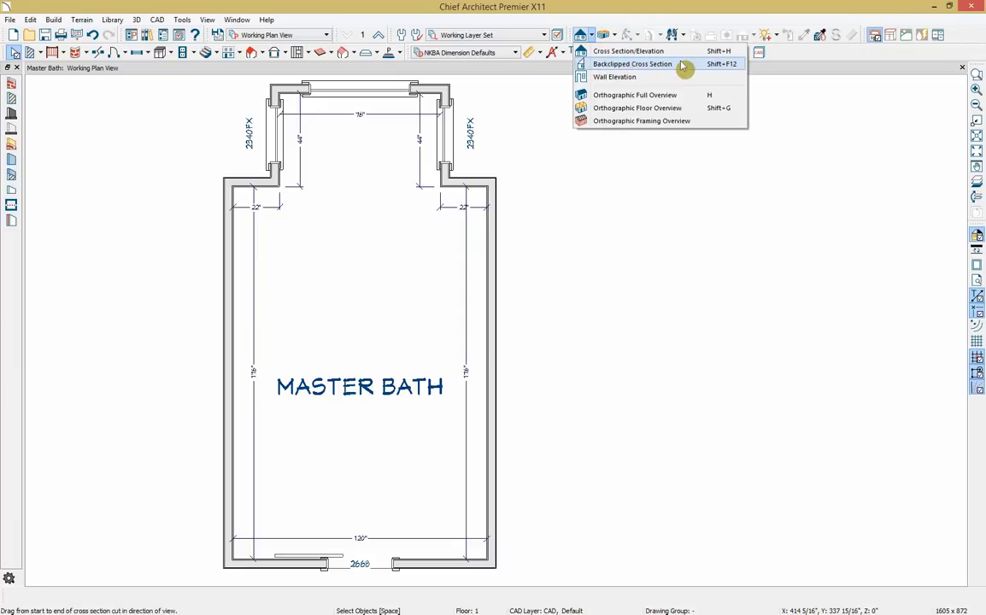
pyautogui.click(649, 64)
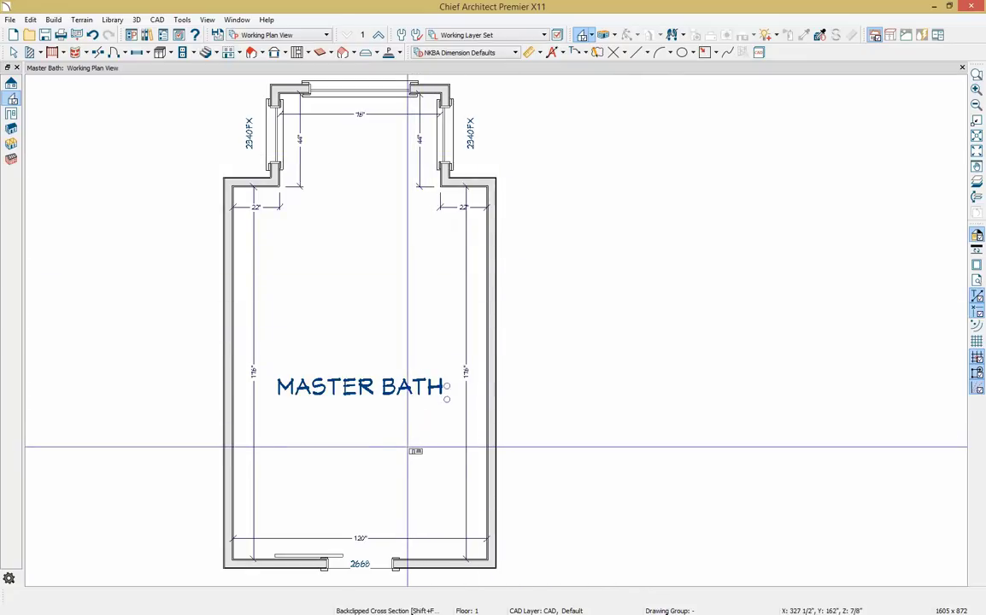
pyautogui.moveTo(410, 451); pyautogui.dragTo(407, 419)
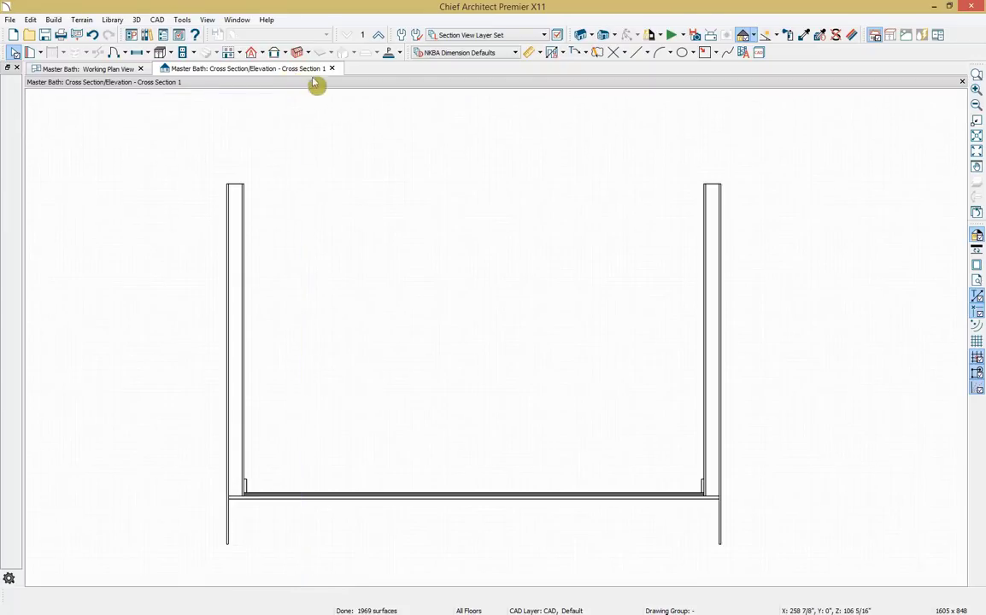
# Place the cross section side by side with the plan, fit both drawings in view, and make the plan active.
pyautogui.moveTo(282, 68); pyautogui.dragTo(758, 235)
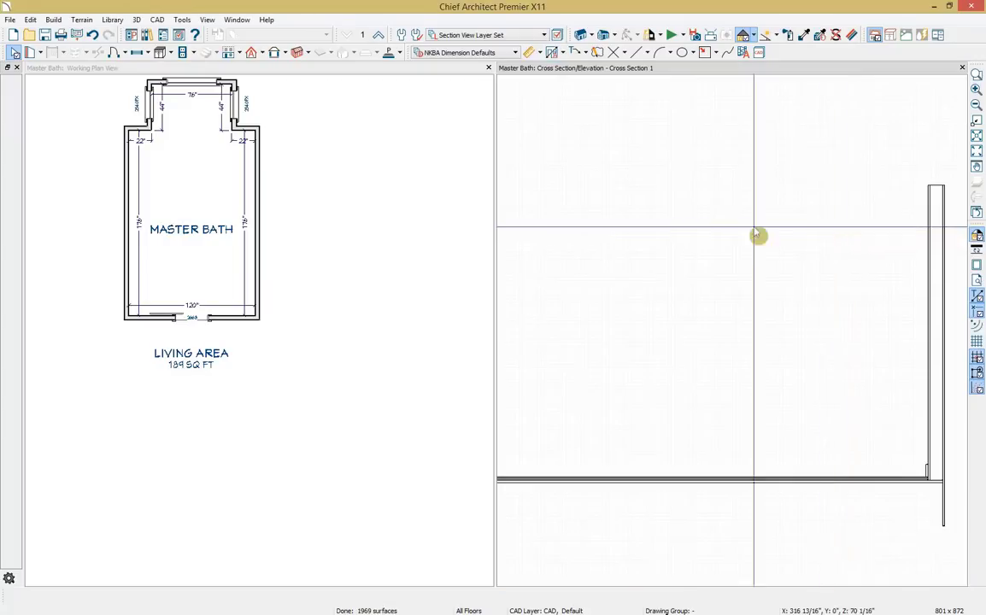
pyautogui.scroll(5, 199, 207)
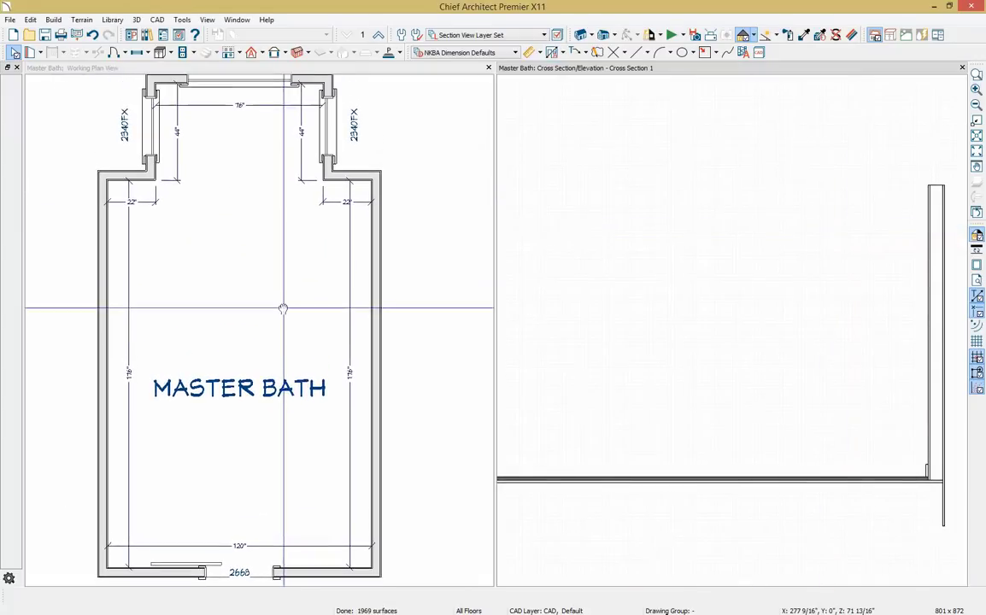
pyautogui.click(665, 330)
pyautogui.scroll(-2, 681, 330)
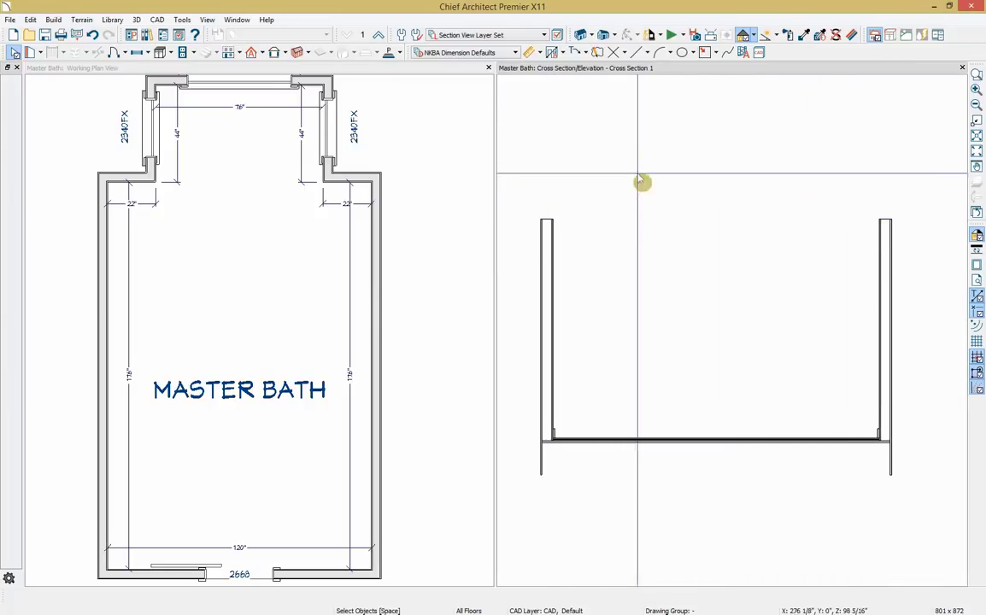
pyautogui.click(399, 72)
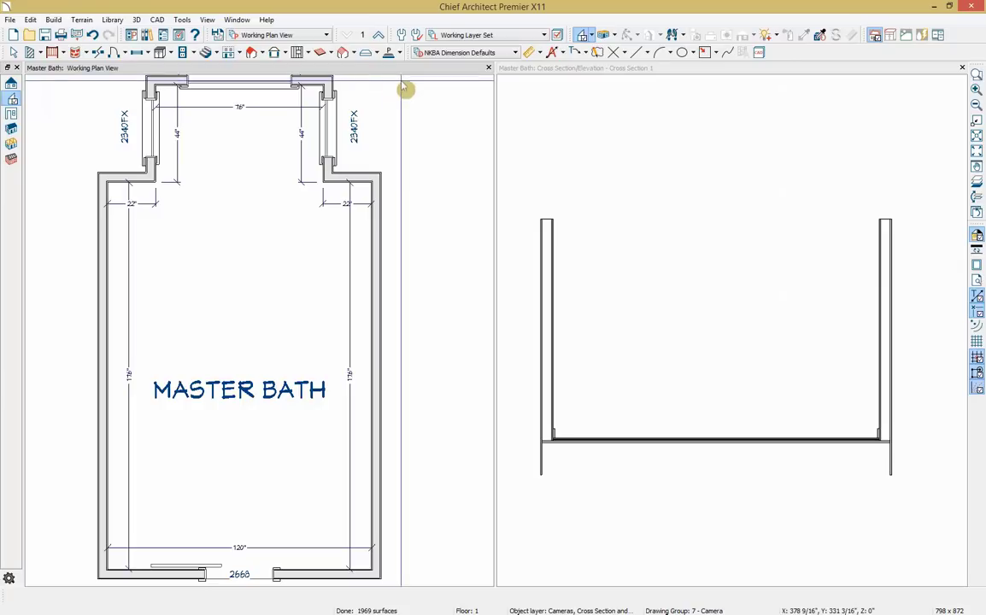
# Build the roof with Auto Rebuild Roofs enabled and a pitch of 6" in 12, and leave the cross-section tool.
pyautogui.click(53, 18)
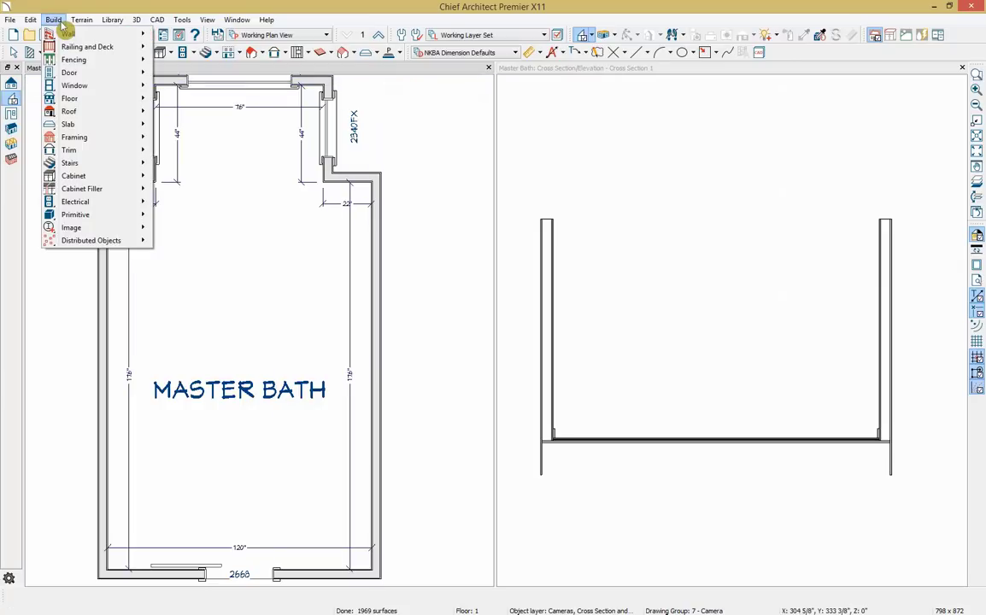
pyautogui.moveTo(68, 111)
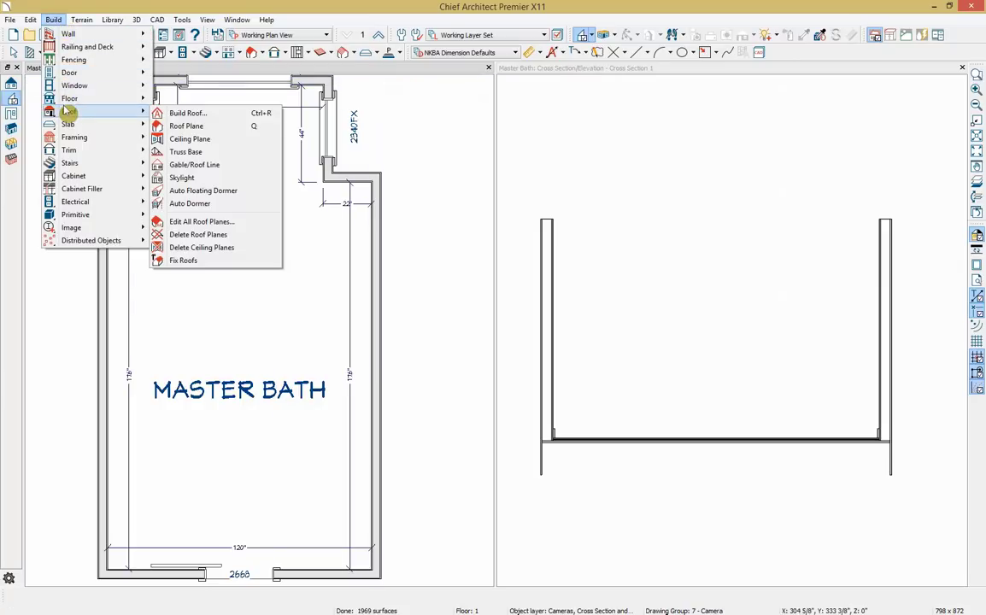
pyautogui.click(226, 116)
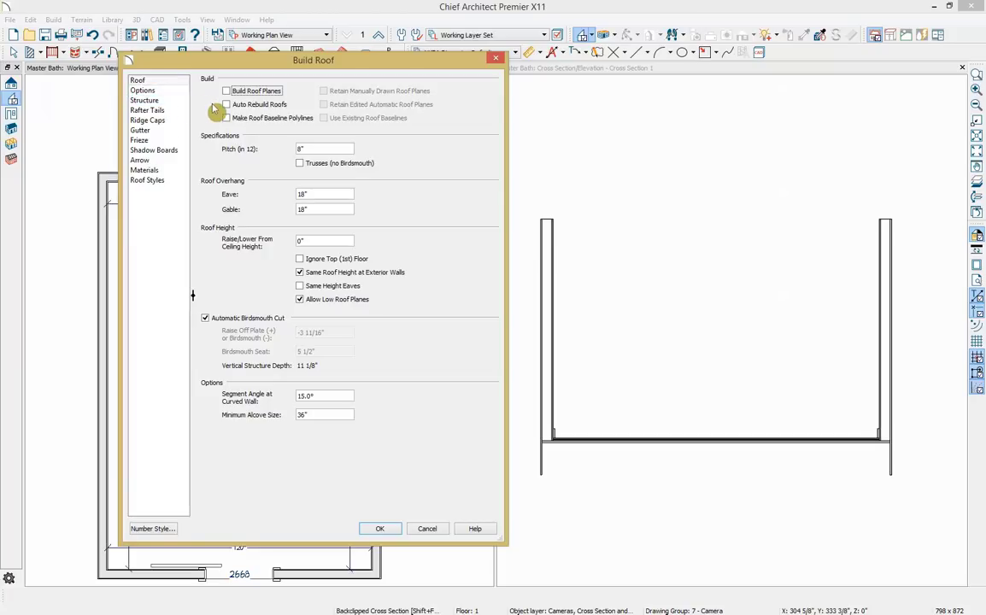
pyautogui.click(239, 105)
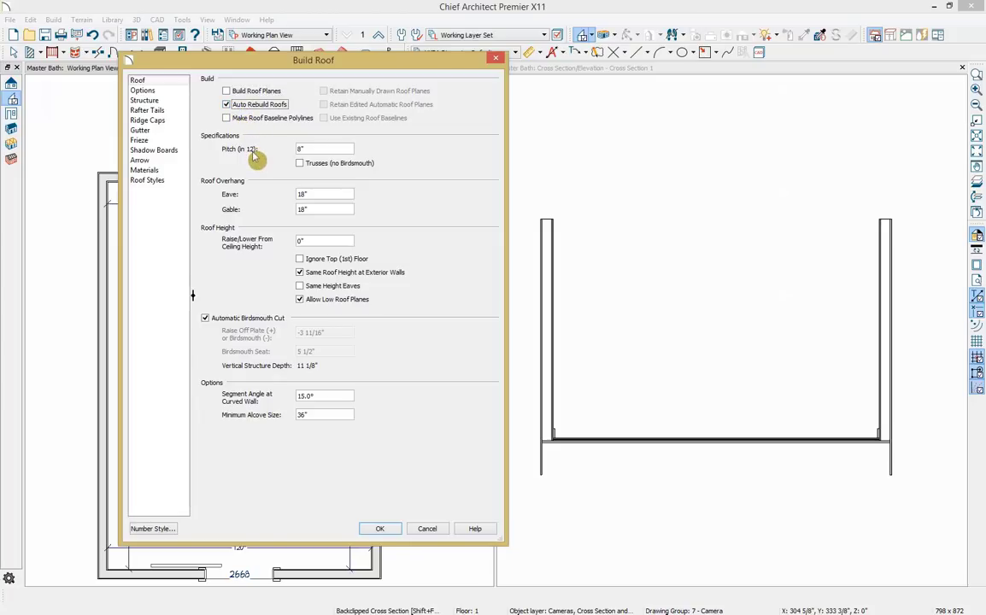
pyautogui.click(310, 149)
pyautogui.moveTo(311, 149); pyautogui.dragTo(260, 158)
pyautogui.write('6')
pyautogui.press('Tab')
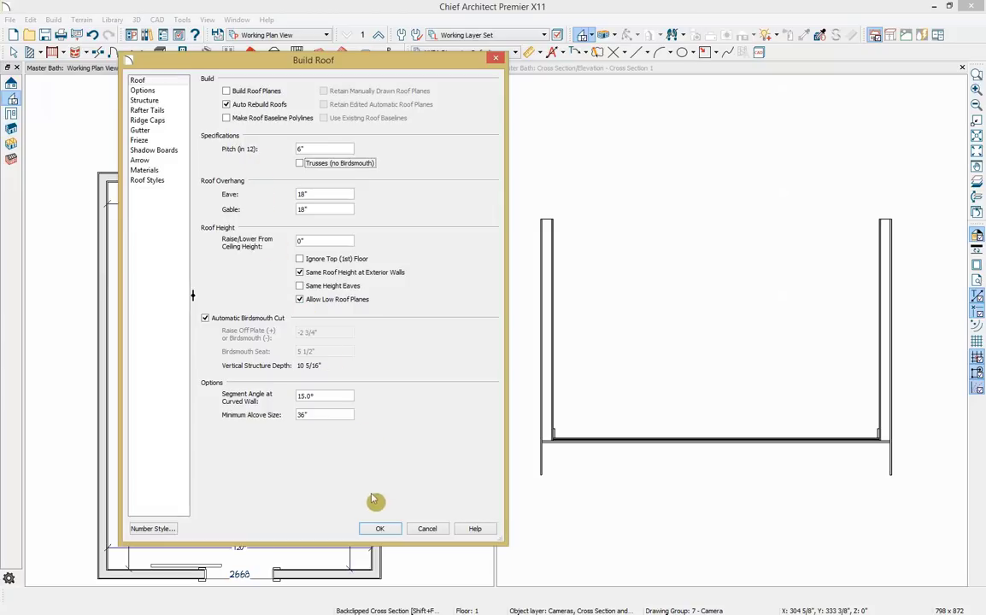
pyautogui.click(379, 529)
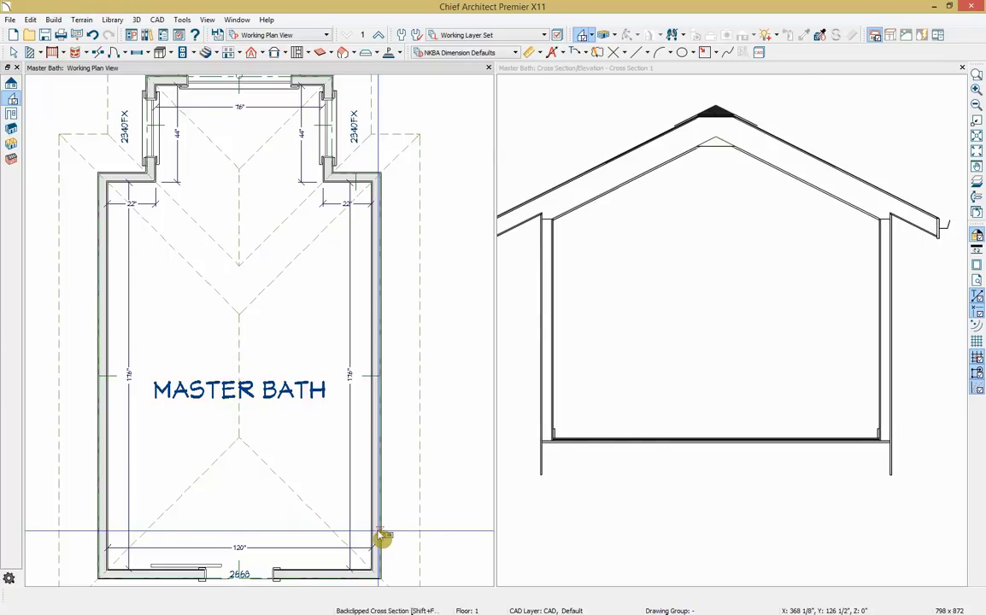
pyautogui.press('space')
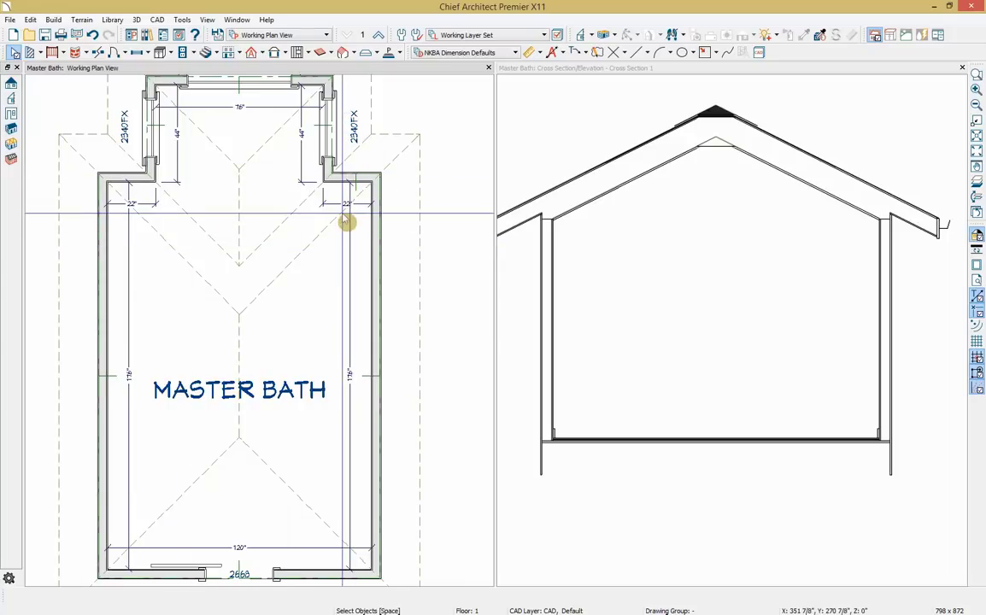
# Create a full camera view from the door end of the bathroom looking toward the alcove's back-wall window.
pyautogui.click(615, 36)
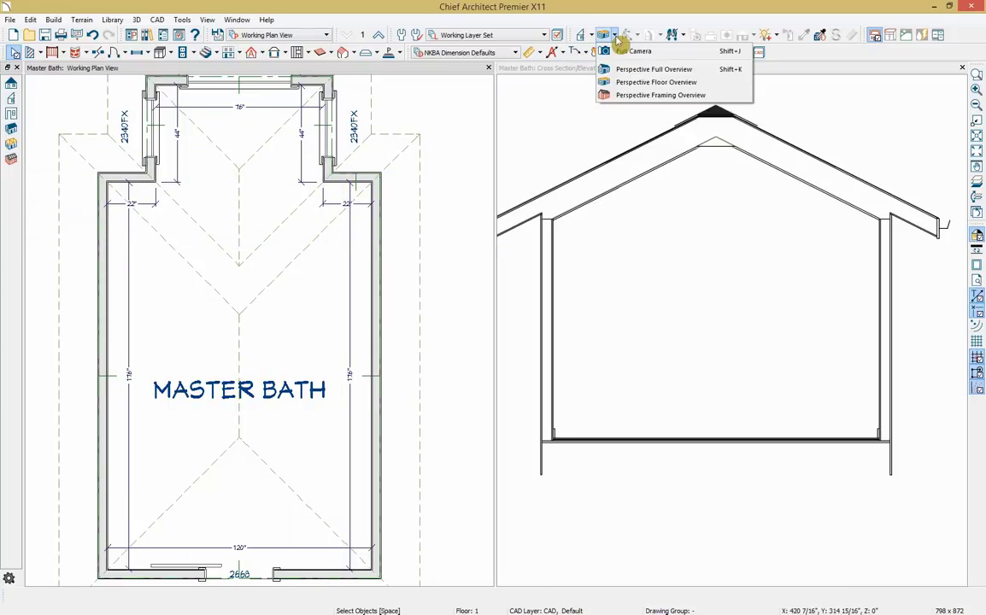
pyautogui.click(684, 53)
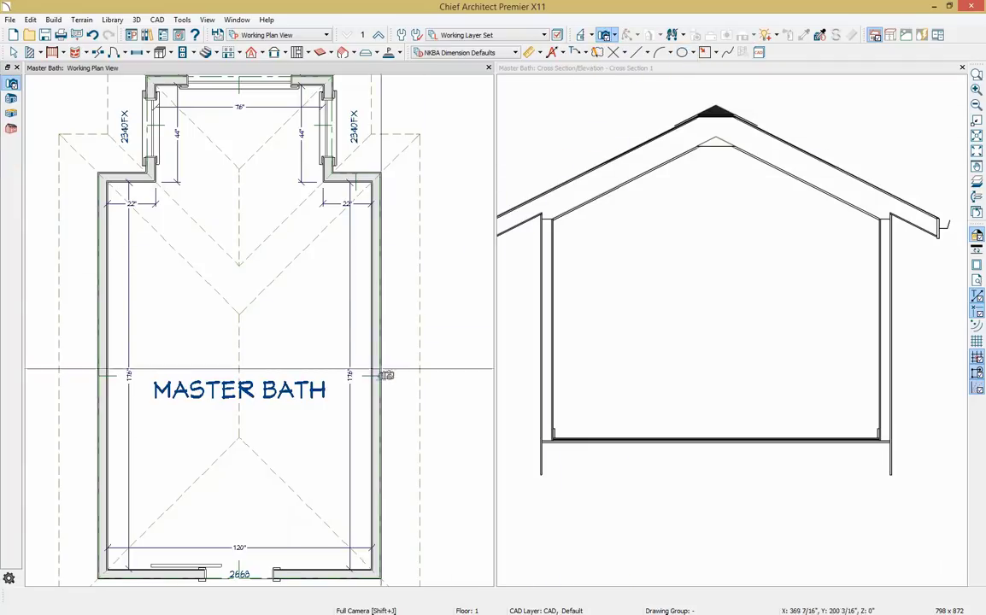
pyautogui.moveTo(296, 531); pyautogui.dragTo(282, 218)
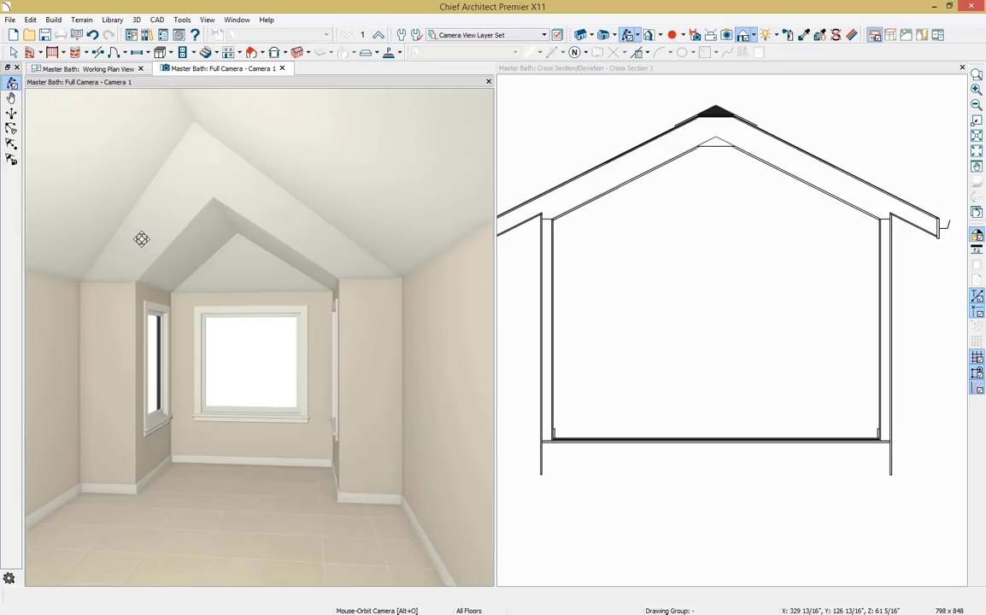
# In the plan, make the door wall, both walls flanking the alcove opening, and the alcove's back wall full gable walls.
pyautogui.click(90, 68)
pyautogui.scroll(-1, 246, 220)
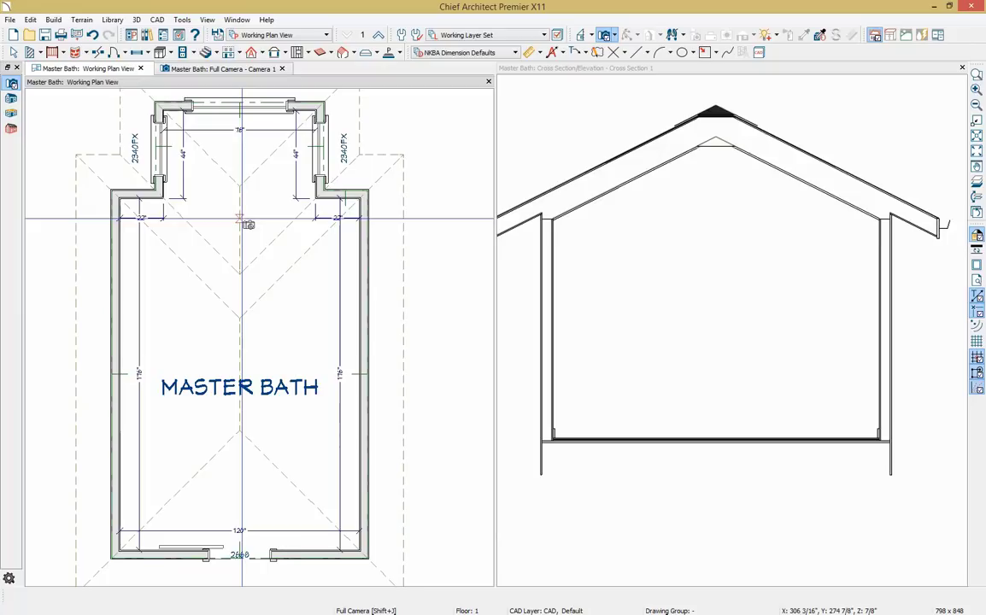
pyautogui.press('space')
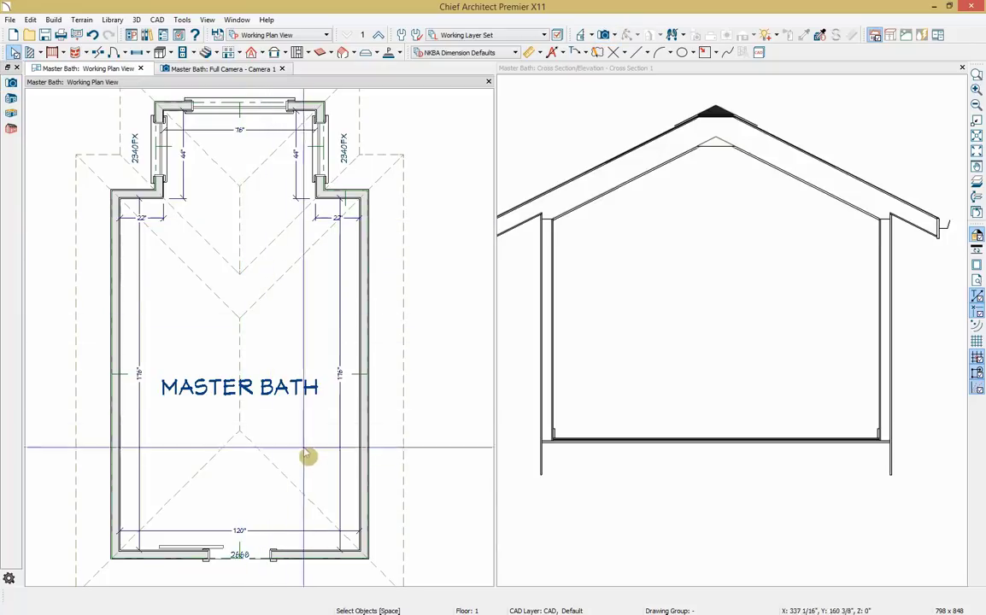
pyautogui.click(317, 561)
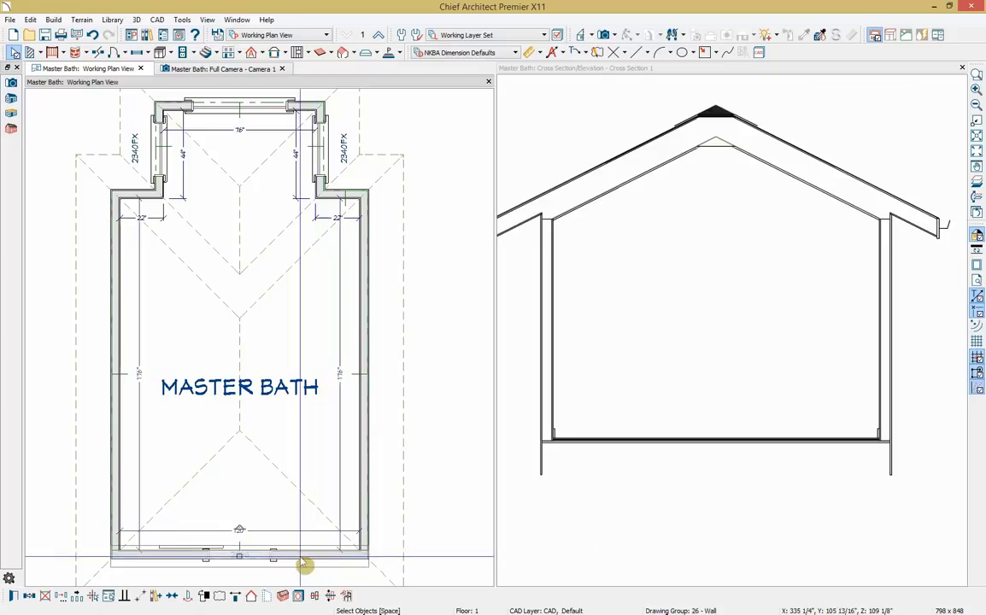
pyautogui.keyDown('shift'); pyautogui.click(341, 194); pyautogui.keyUp('shift')
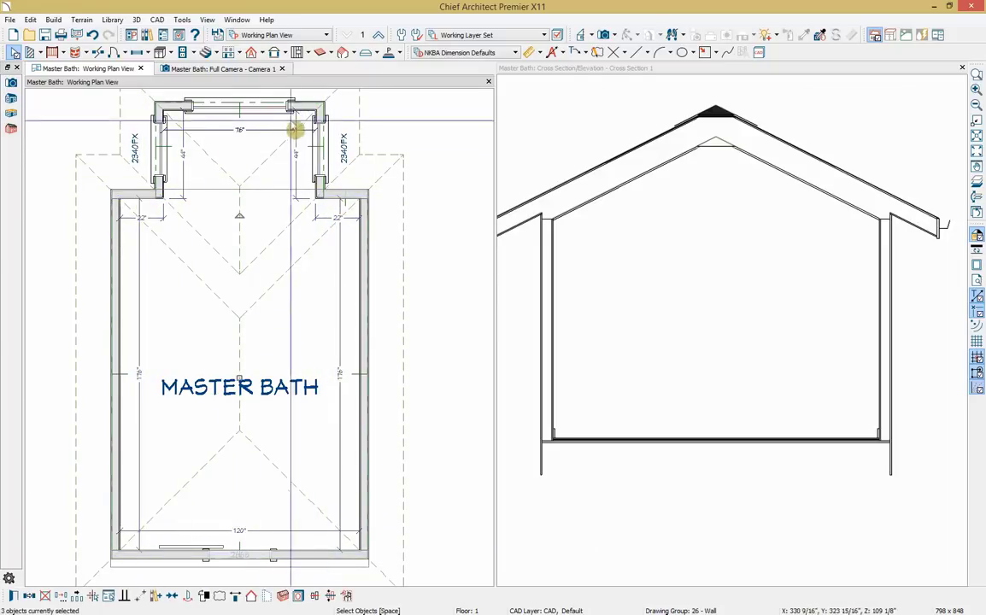
pyautogui.keyDown('shift'); pyautogui.click(317, 114); pyautogui.keyUp('shift')
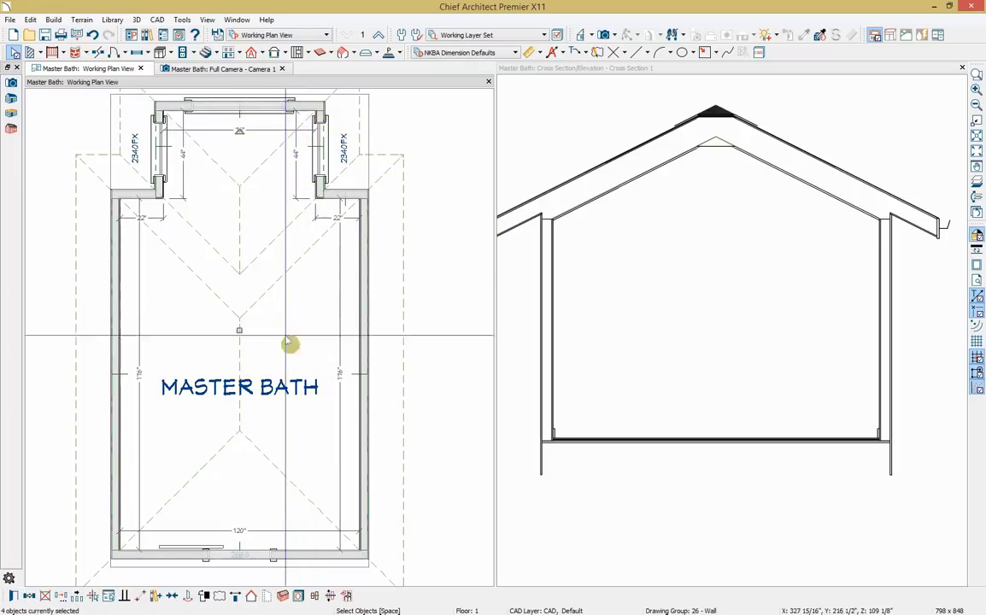
pyautogui.click(252, 598)
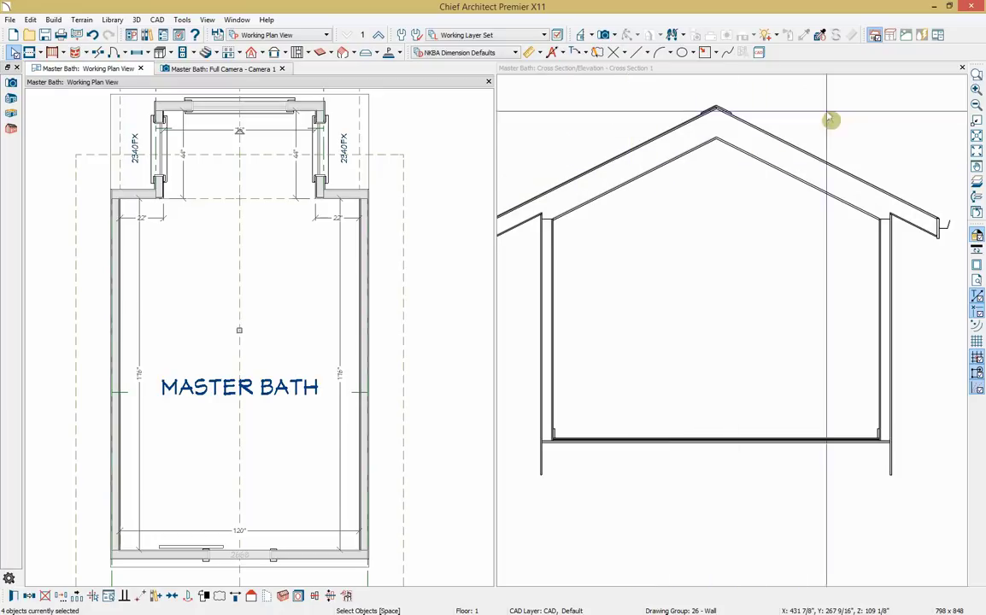
# Examine the ceiling over the alcove in the reference picture 2-Ceiling & Materials.jpg in Windows Photo Viewer, and move the picture out of the way.
pyautogui.hotkey('alt', 'Tab')
pyautogui.moveTo(592, 43); pyautogui.dragTo(219, 57)
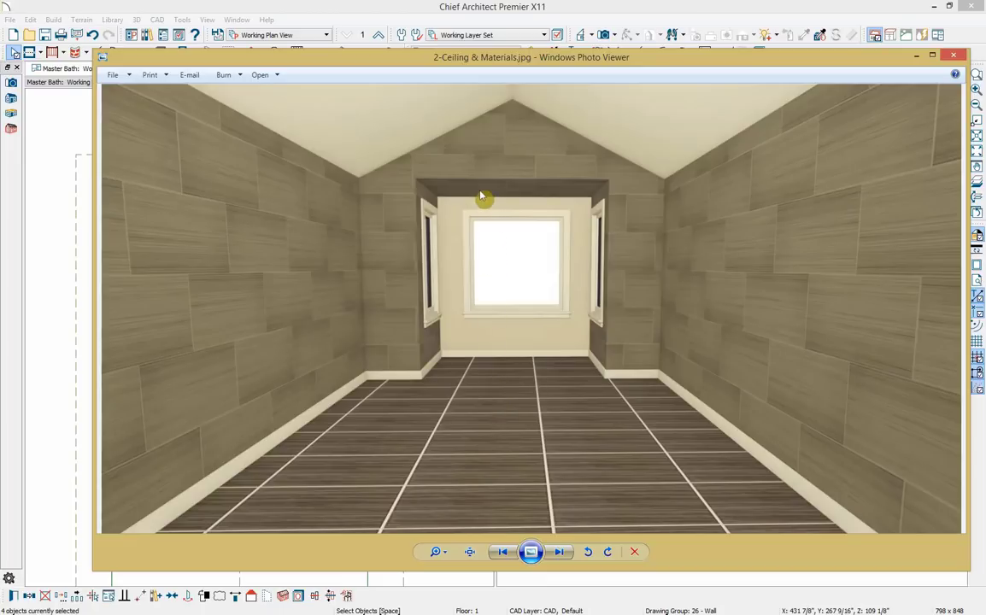
pyautogui.moveTo(350, 58); pyautogui.dragTo(985, 62)
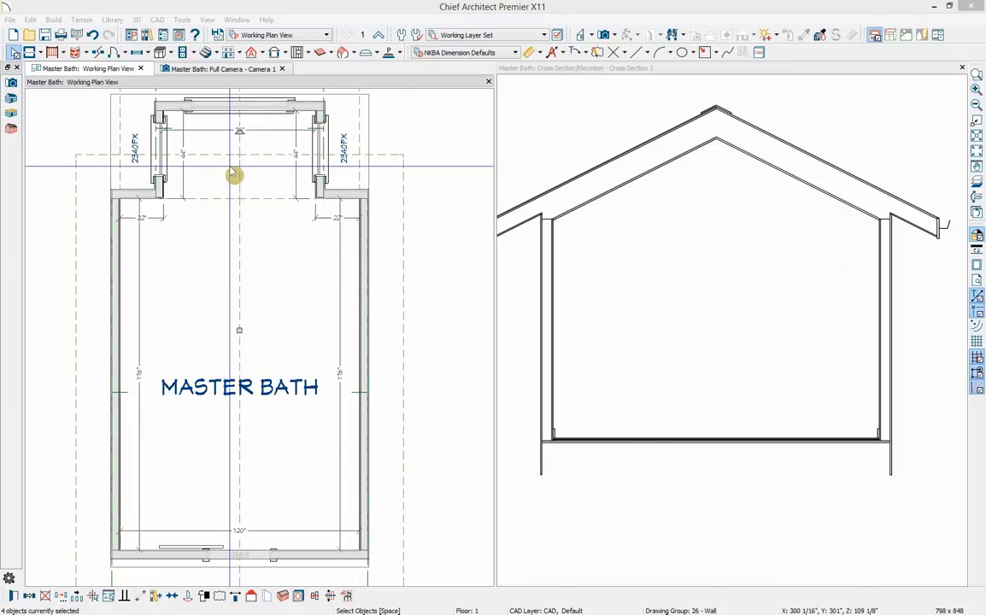
# Draw a room divider across the alcove opening, and select the alcove and the main area in turn to check their separation.
pyautogui.click(38, 54)
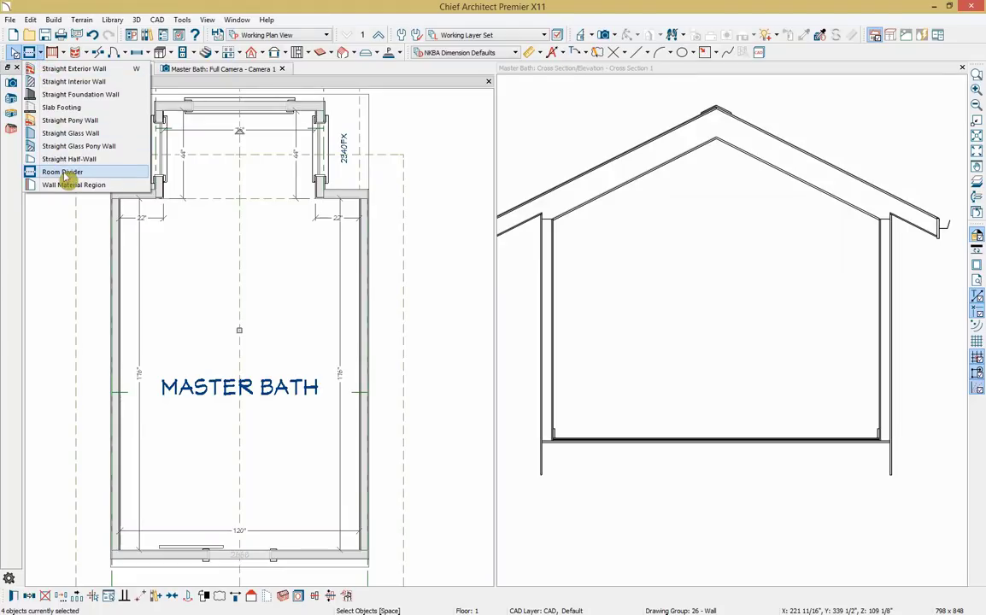
pyautogui.click(94, 174)
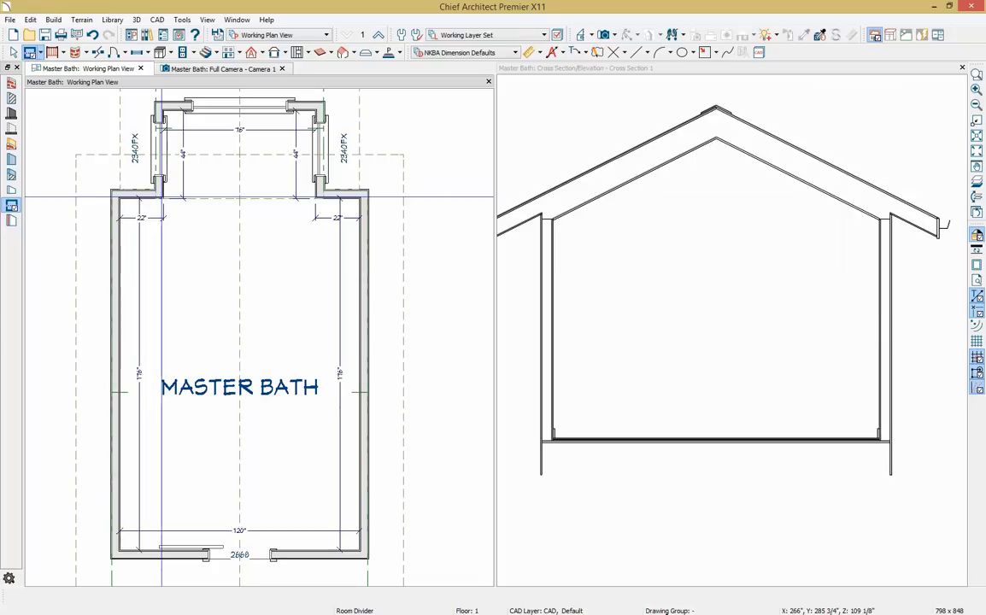
pyautogui.moveTo(161, 197); pyautogui.dragTo(316, 197)
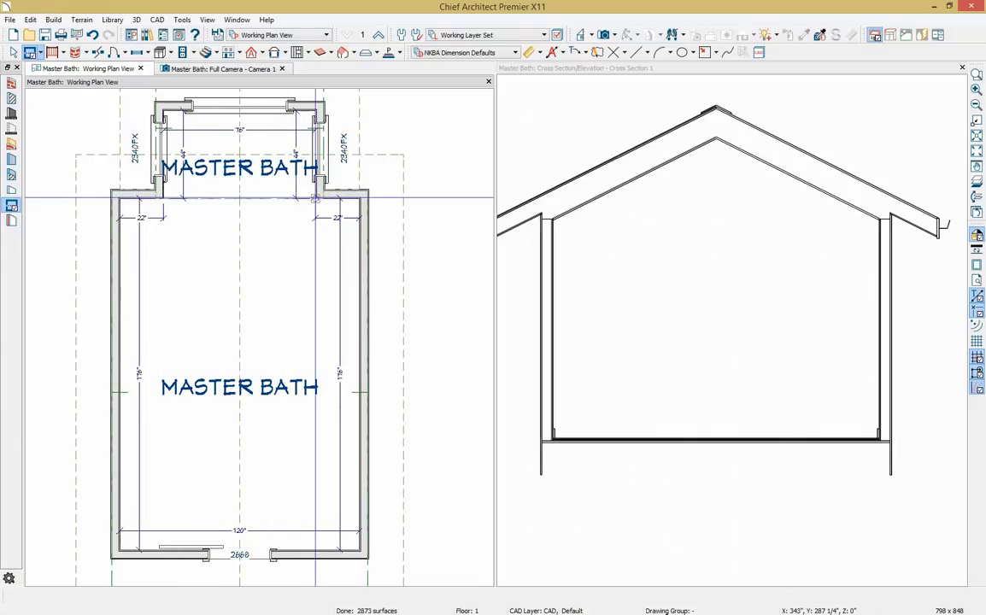
pyautogui.press('space')
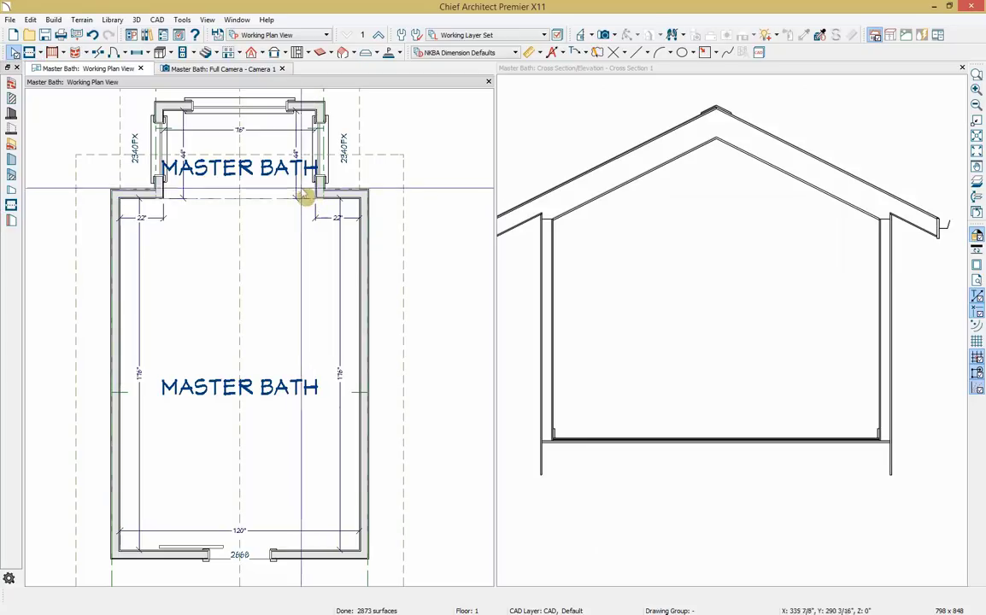
pyautogui.click(271, 149)
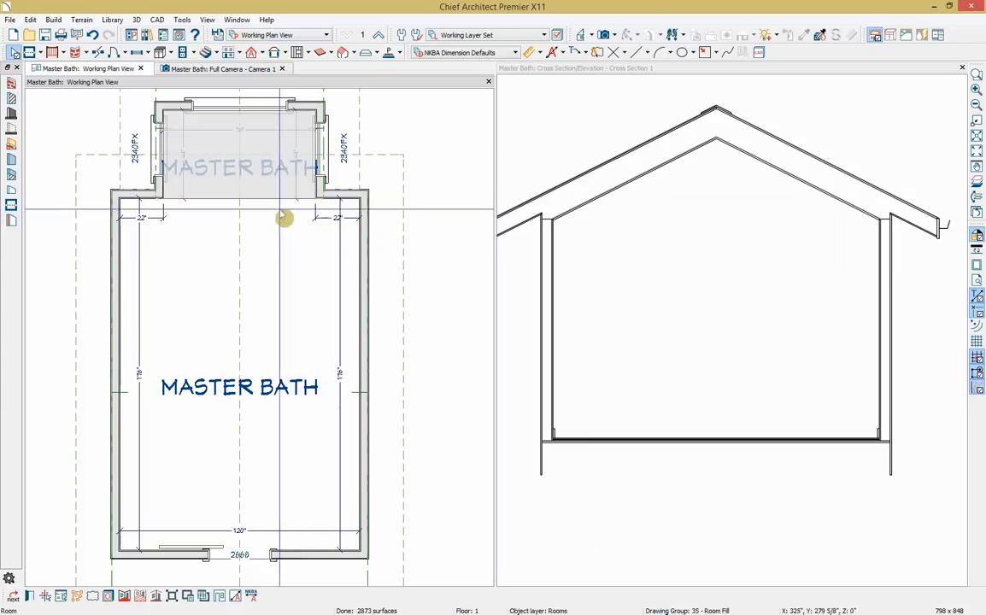
pyautogui.click(286, 260)
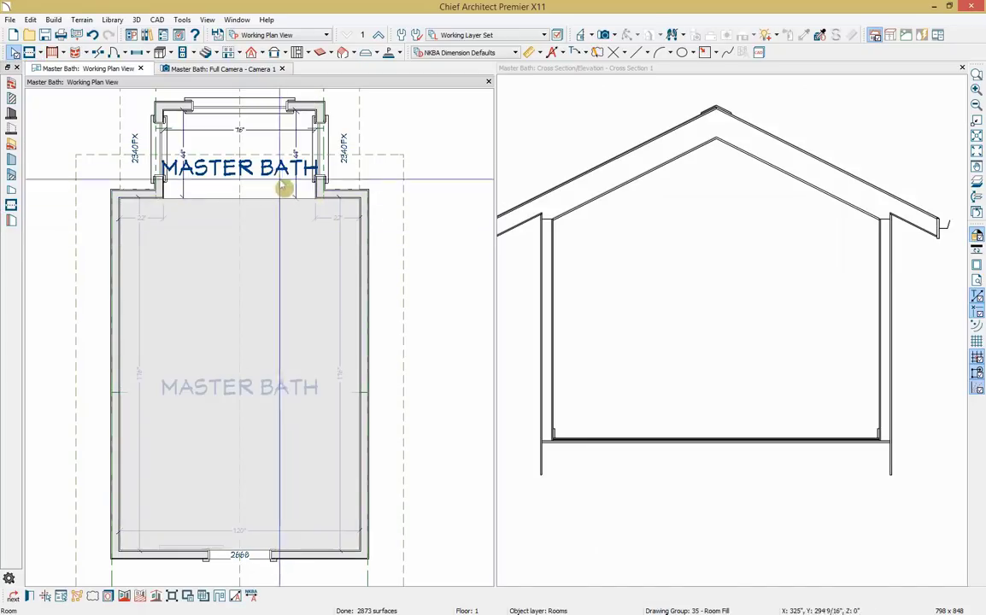
pyautogui.click(272, 132)
pyautogui.click(275, 145)
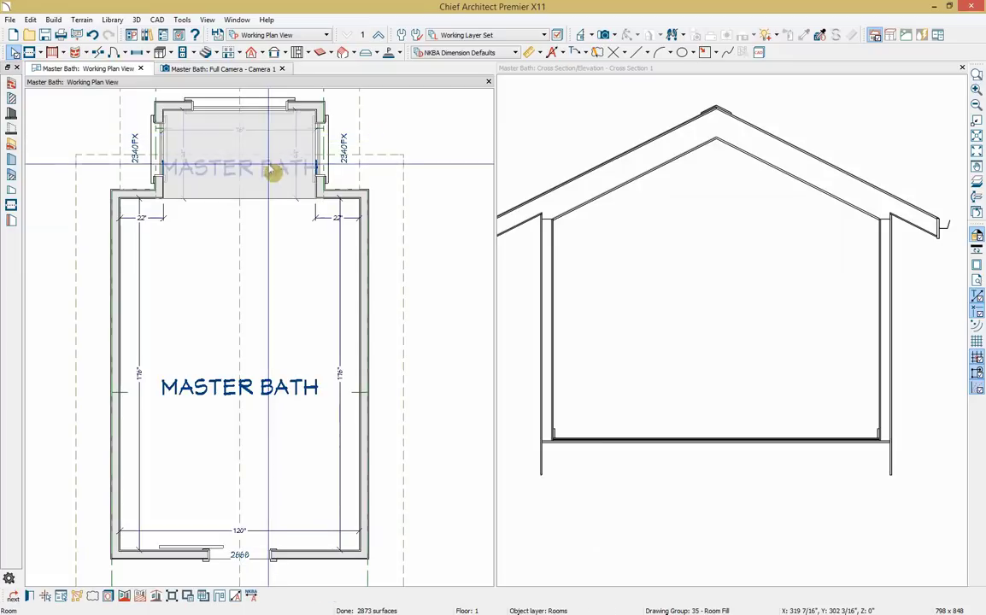
pyautogui.click(391, 138)
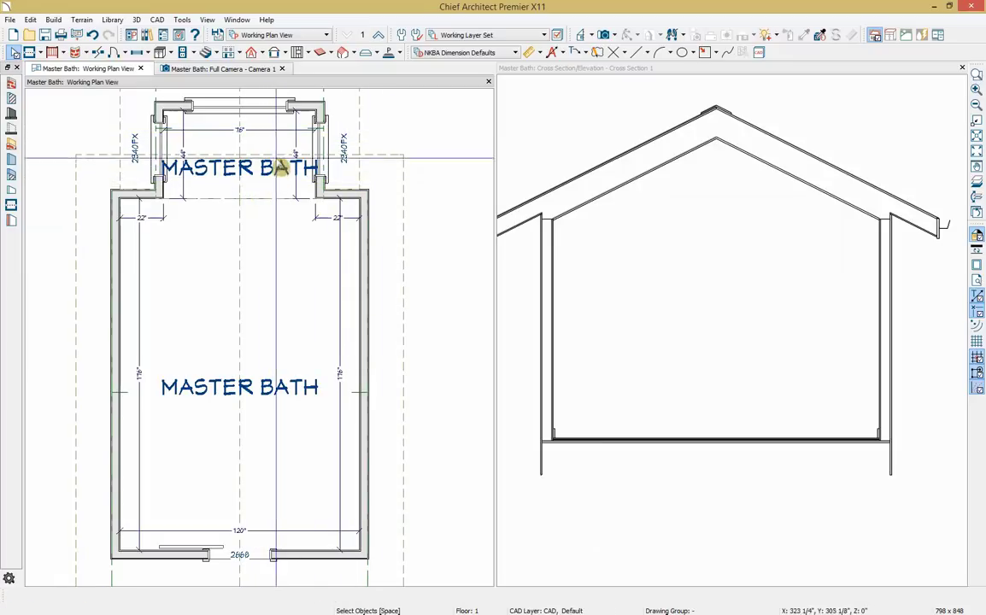
# Enable Flat Ceiling Over This Room in the structure settings of the alcove room.
pyautogui.doubleClick(275, 147)
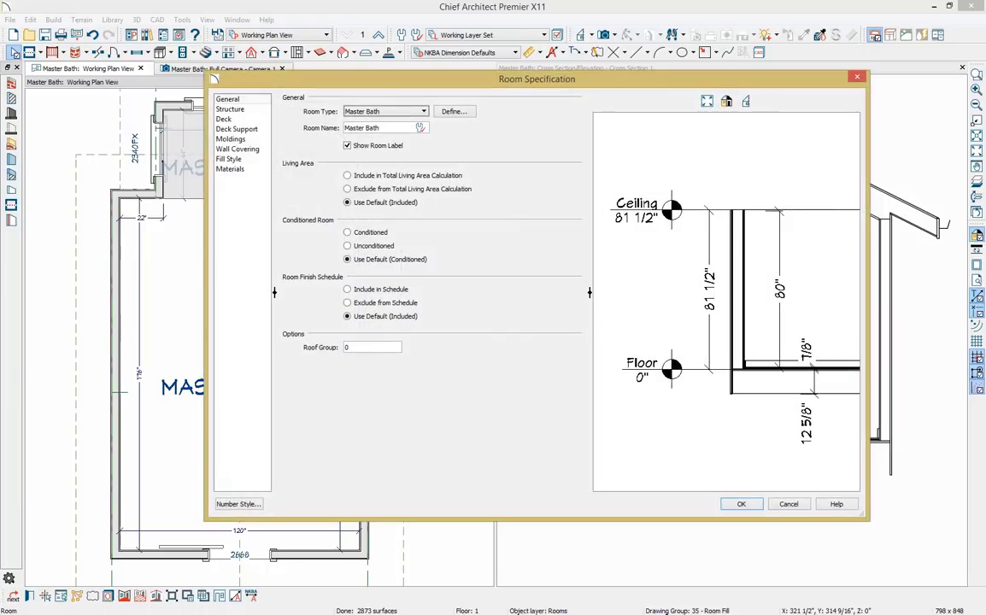
pyautogui.click(262, 112)
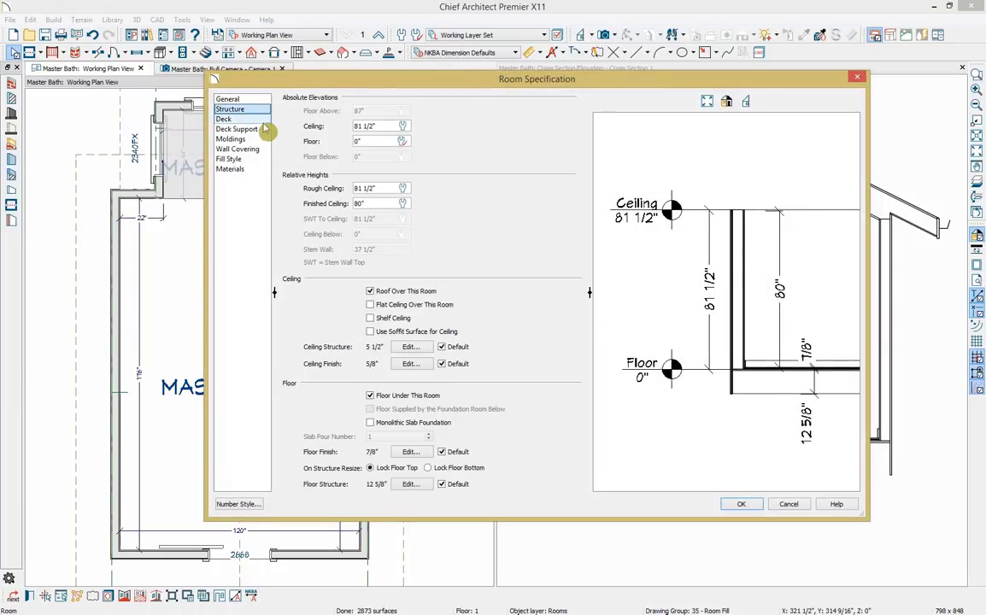
pyautogui.click(371, 306)
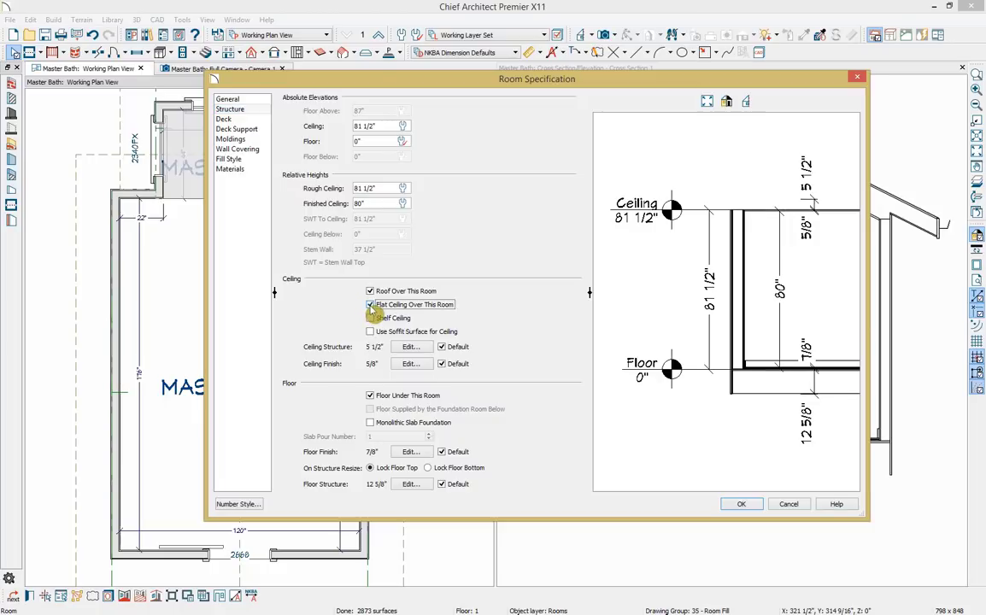
pyautogui.click(733, 508)
pyautogui.click(732, 516)
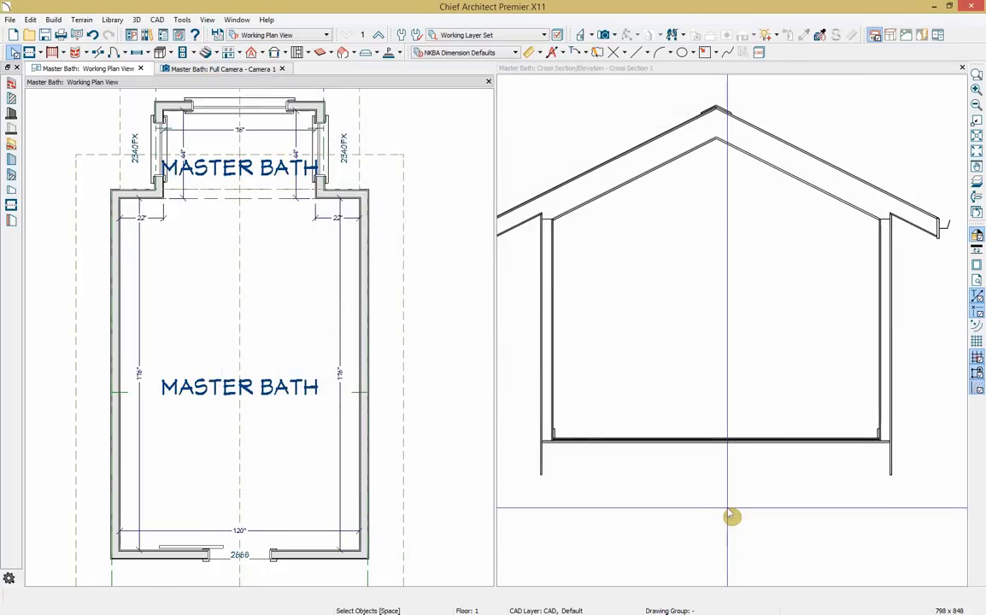
# Check the alcove ceiling in the full camera view, close the cross section, and return to the working plan.
pyautogui.click(224, 70)
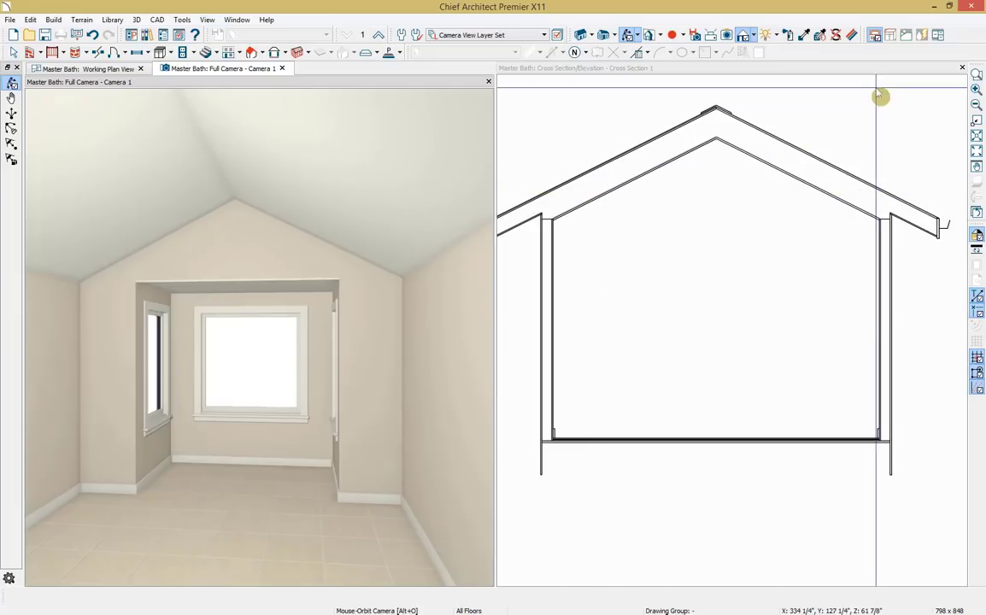
pyautogui.click(961, 67)
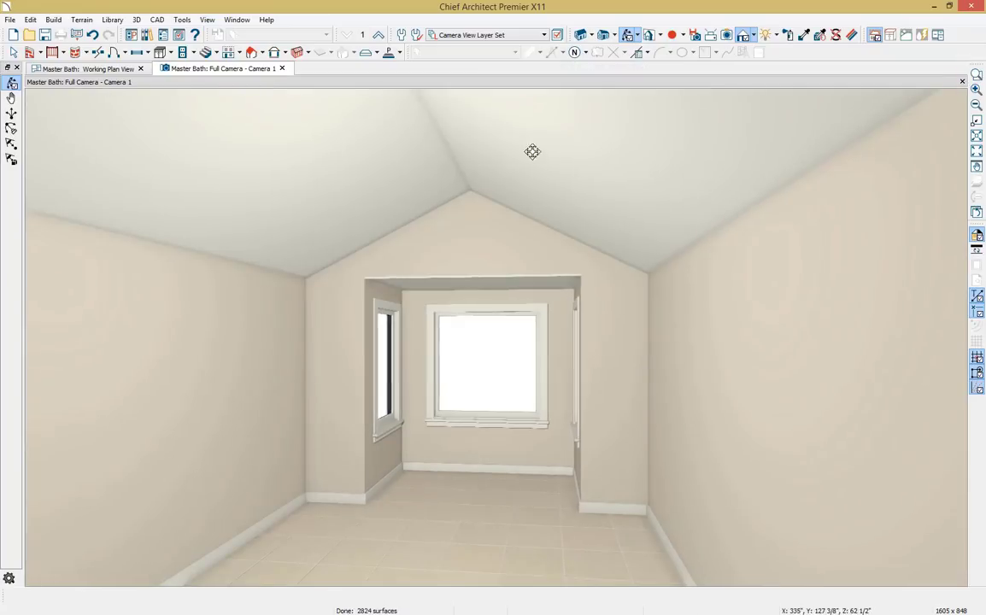
pyautogui.click(108, 71)
pyautogui.scroll(-5, 319, 324)
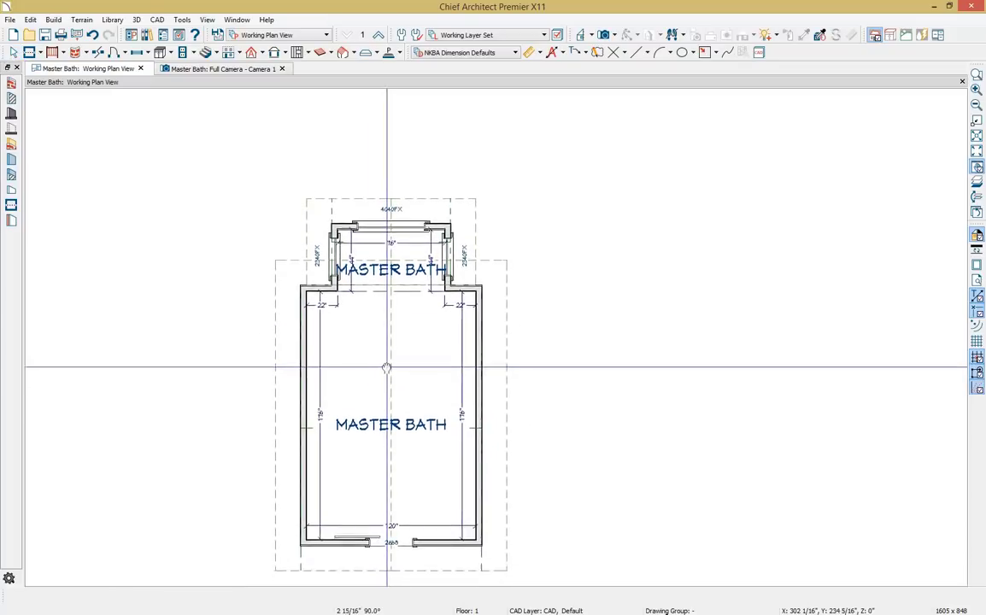
pyautogui.scroll(3, 387, 341)
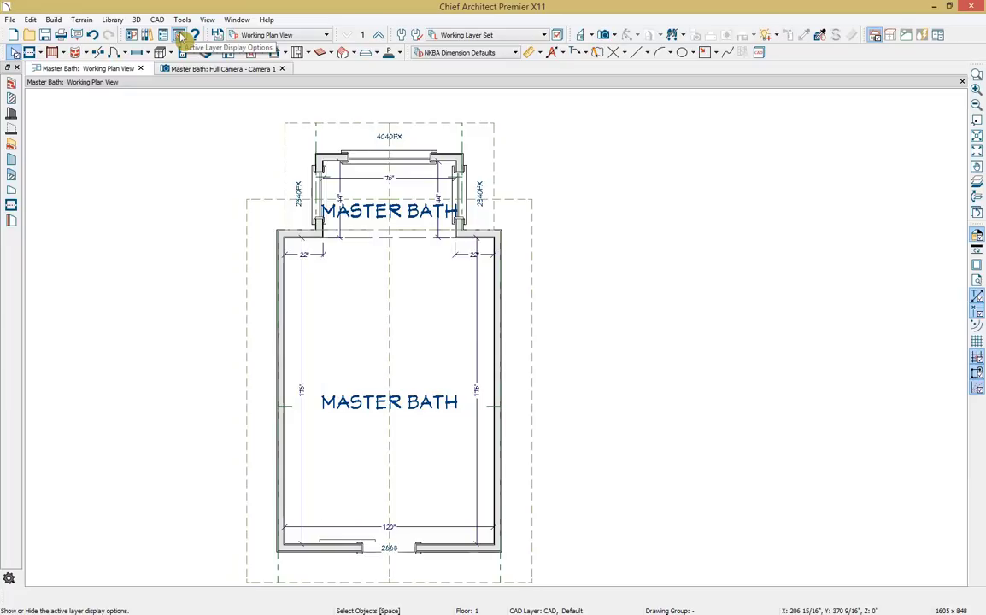
# Show the active layer display options, and hide the Roof Planes and Room Labels layers in the plan.
pyautogui.click(208, 20)
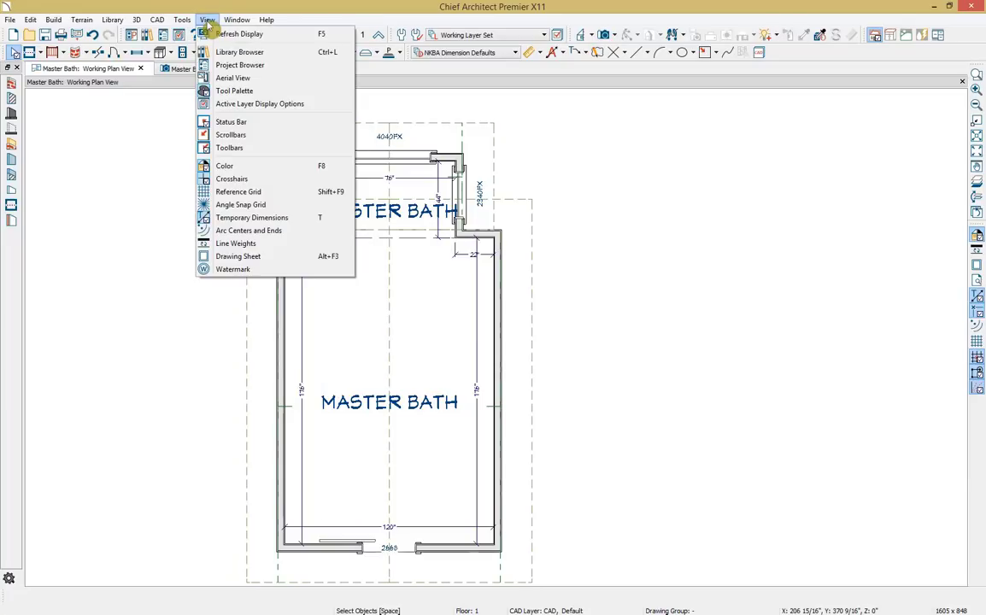
pyautogui.click(303, 104)
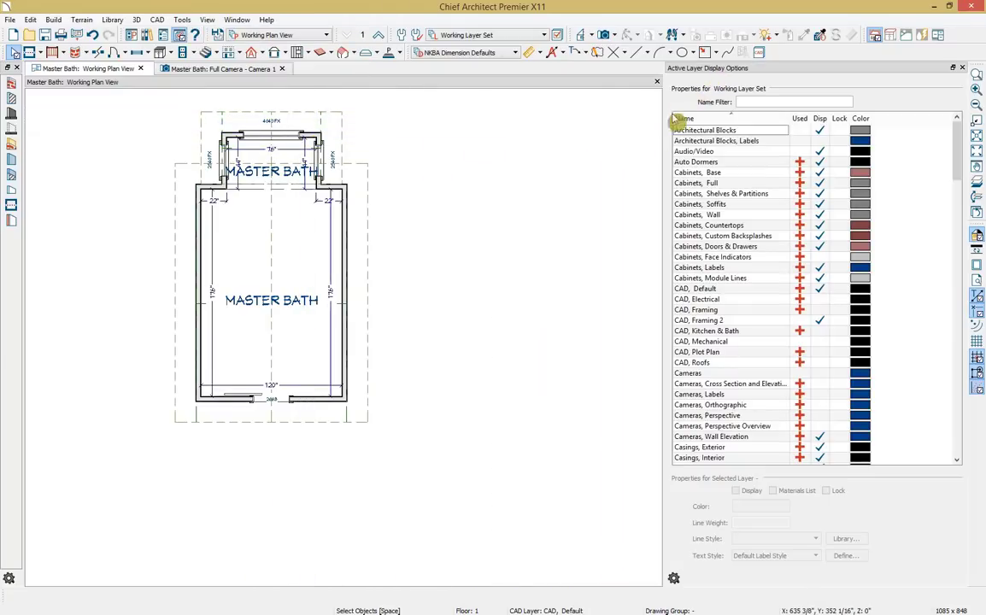
pyautogui.scroll(3, 352, 303)
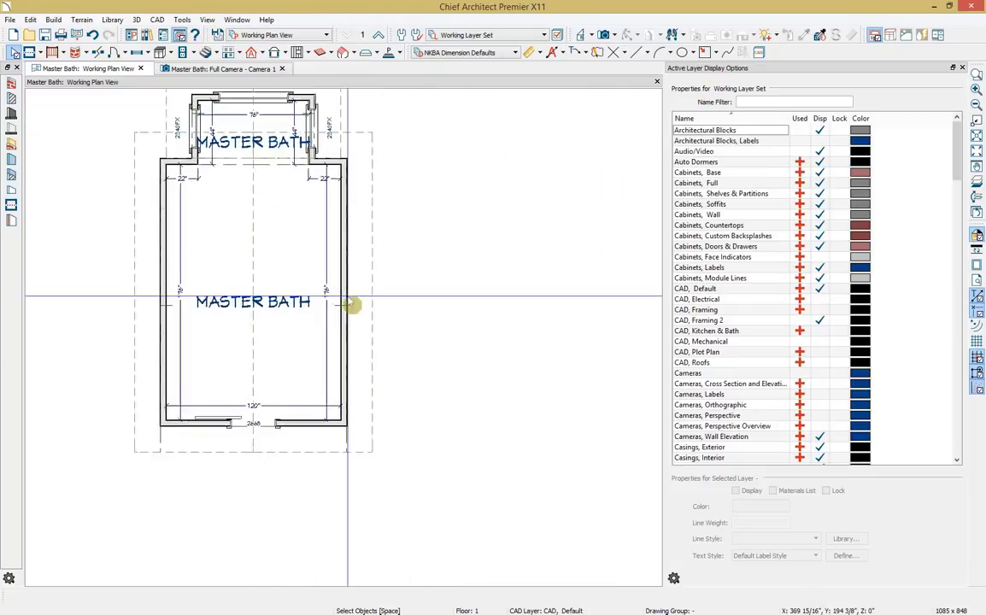
pyautogui.click(408, 291)
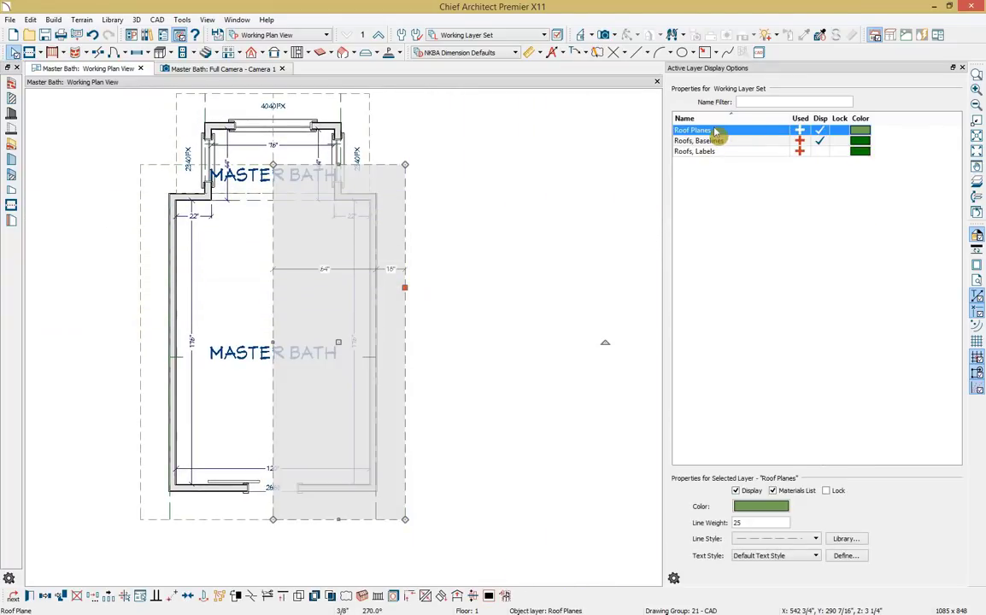
pyautogui.click(820, 140)
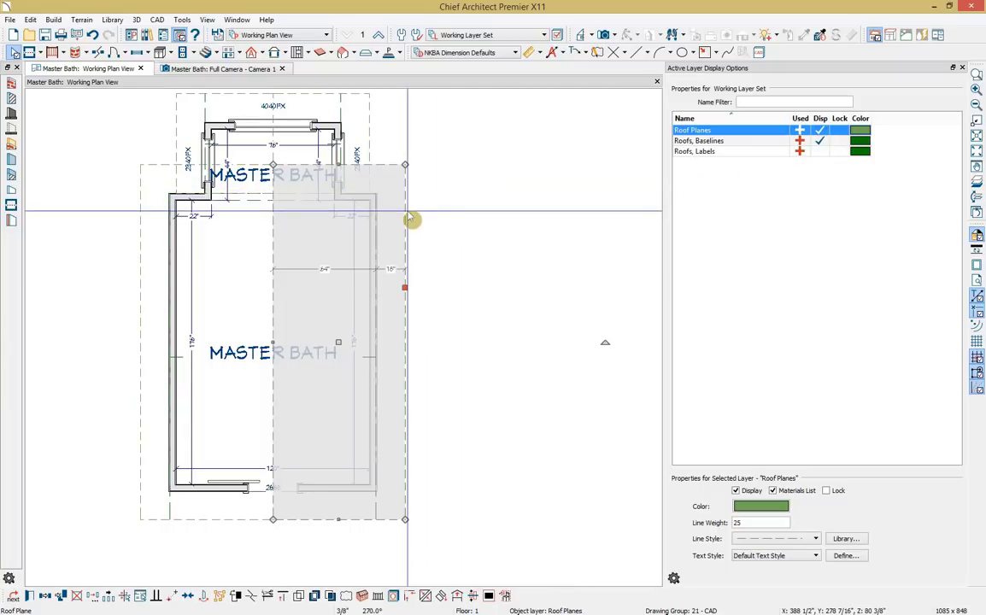
pyautogui.click(821, 130)
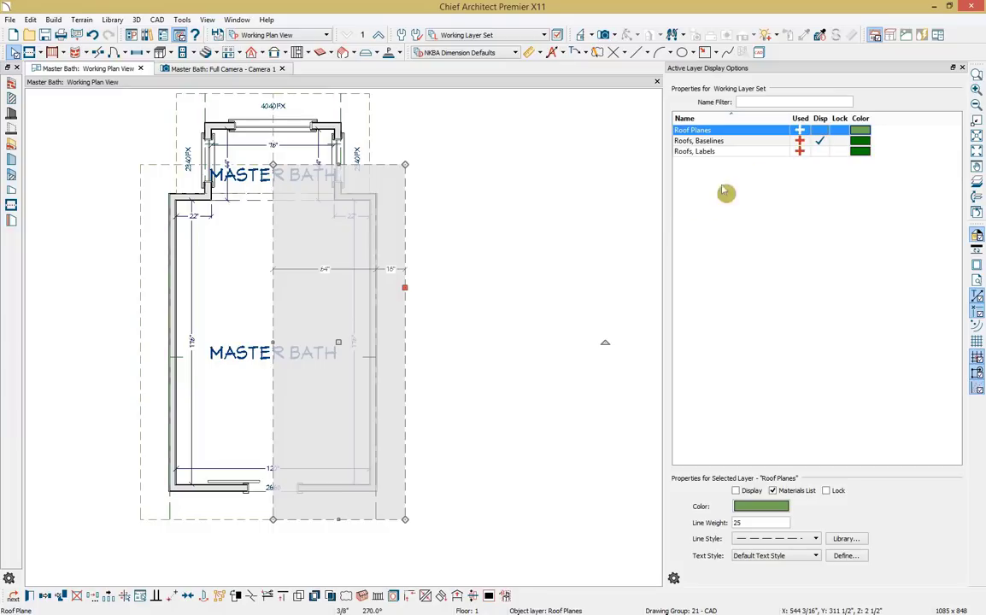
pyautogui.click(301, 353)
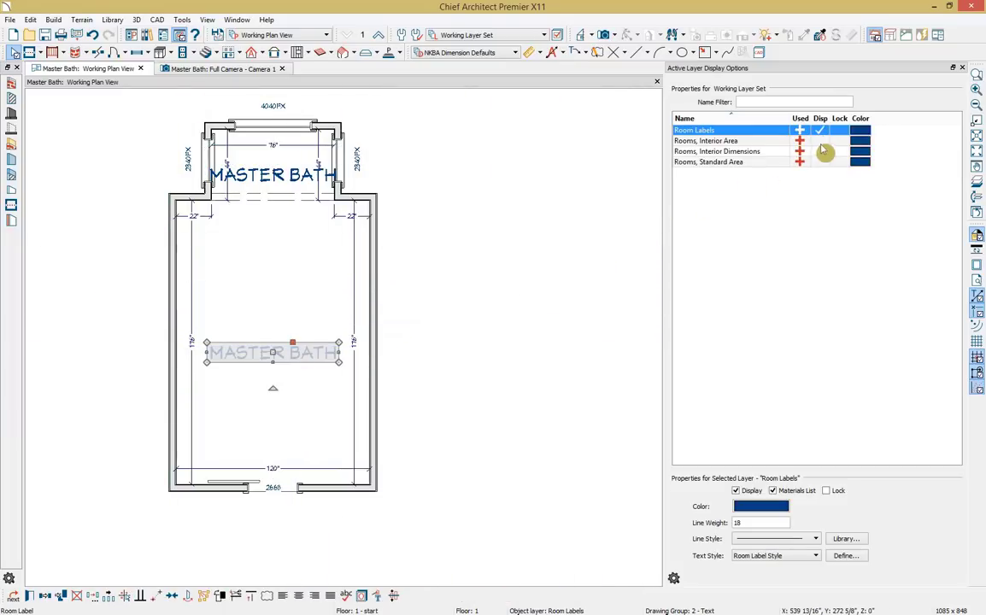
pyautogui.click(820, 129)
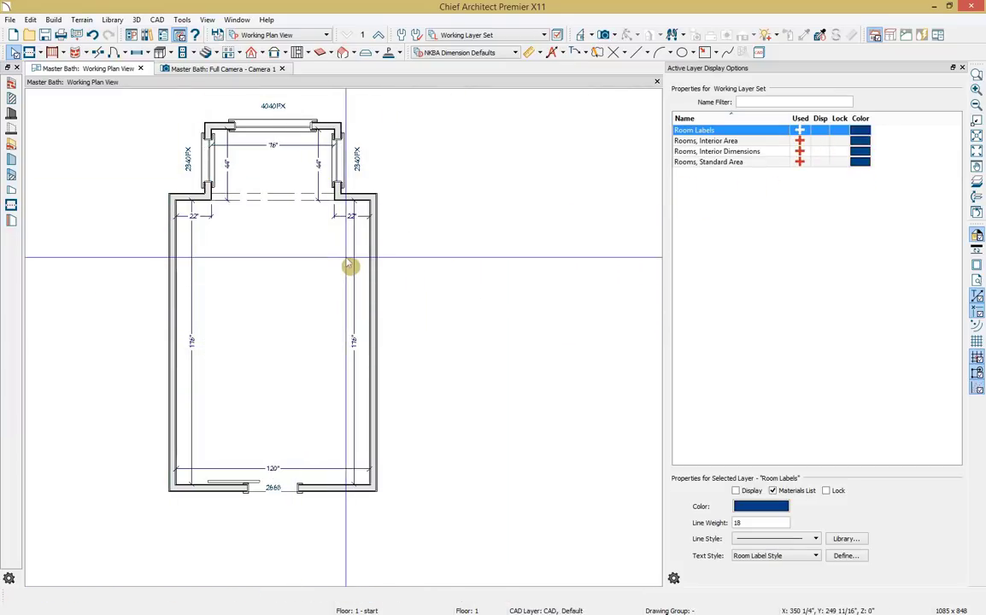
# Hide the Dimensions, Automatic layer and the room divider's Walls, Invisible layer in the plan.
pyautogui.click(352, 262)
pyautogui.click(355, 256)
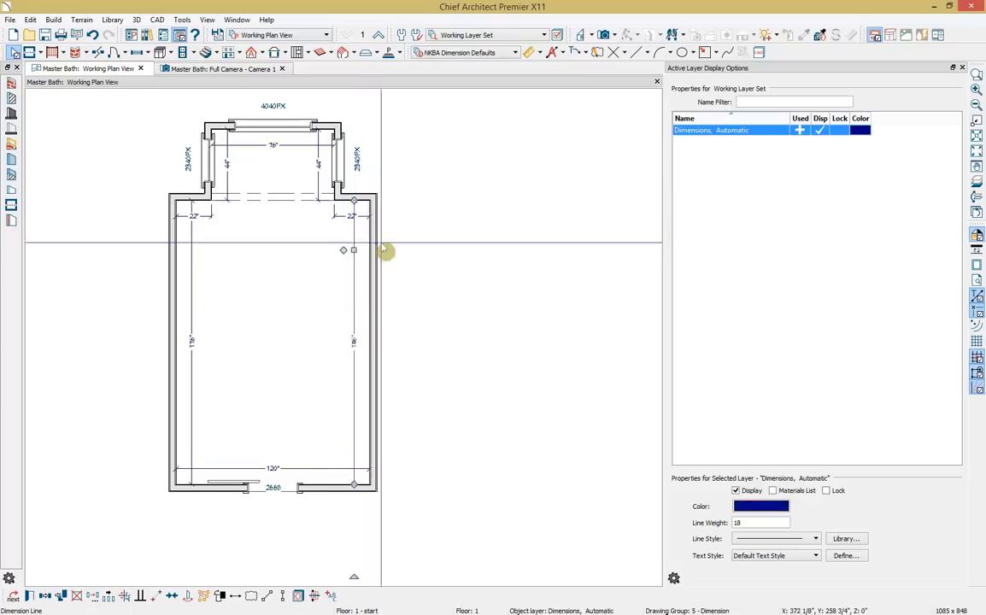
pyautogui.click(820, 131)
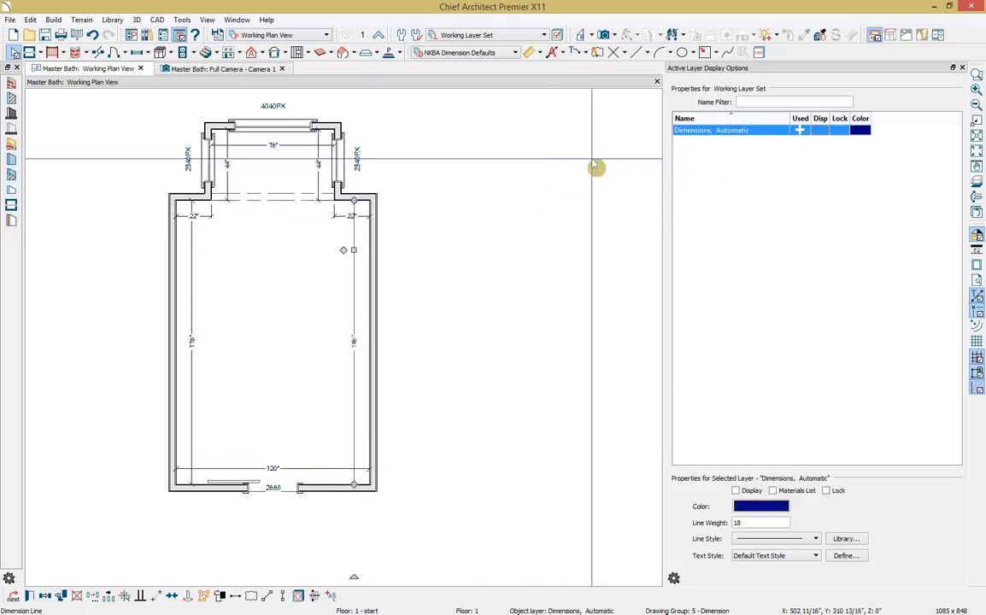
pyautogui.click(297, 200)
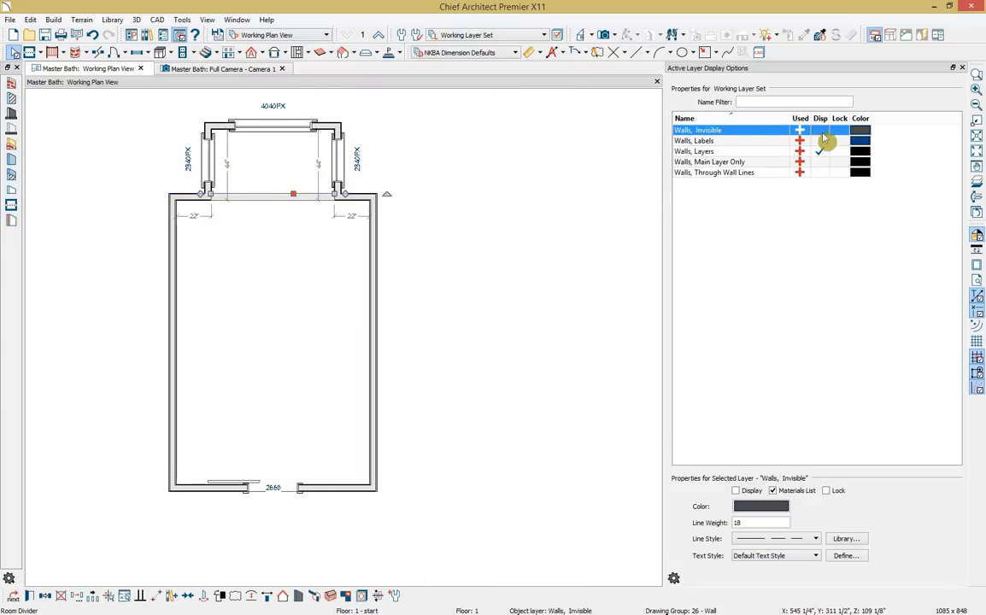
# Hide the Windows, Labels and Doors, Labels layers in the plan, and close the active layer display options.
pyautogui.click(822, 132)
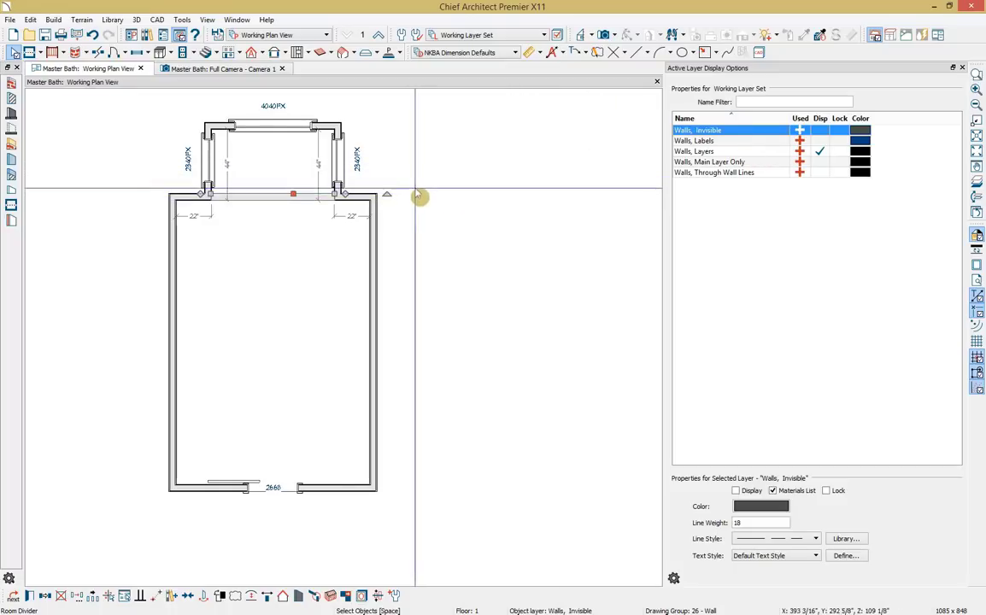
pyautogui.click(344, 162)
pyautogui.click(818, 184)
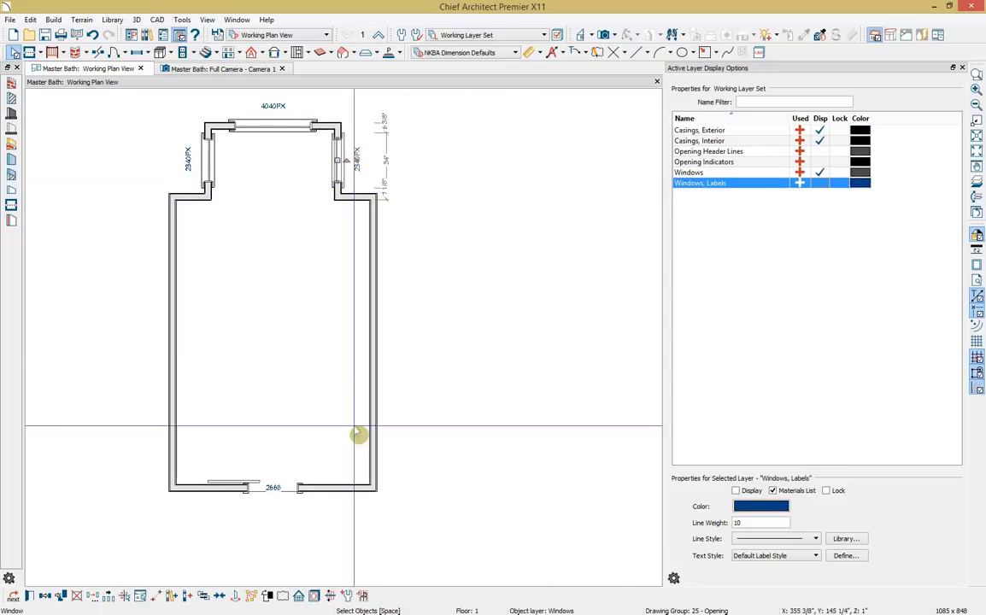
pyautogui.click(287, 490)
pyautogui.click(820, 161)
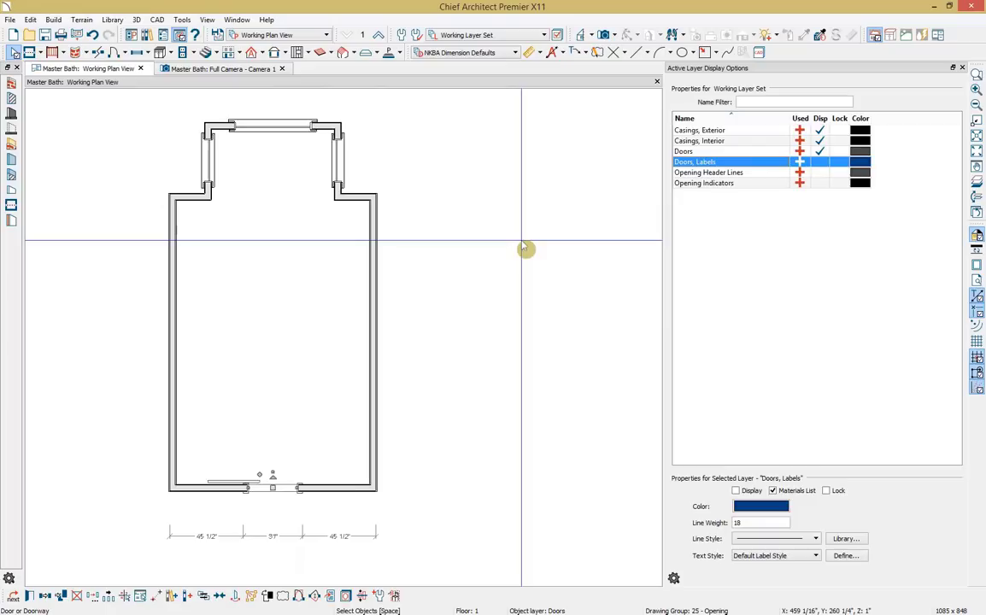
pyautogui.click(962, 67)
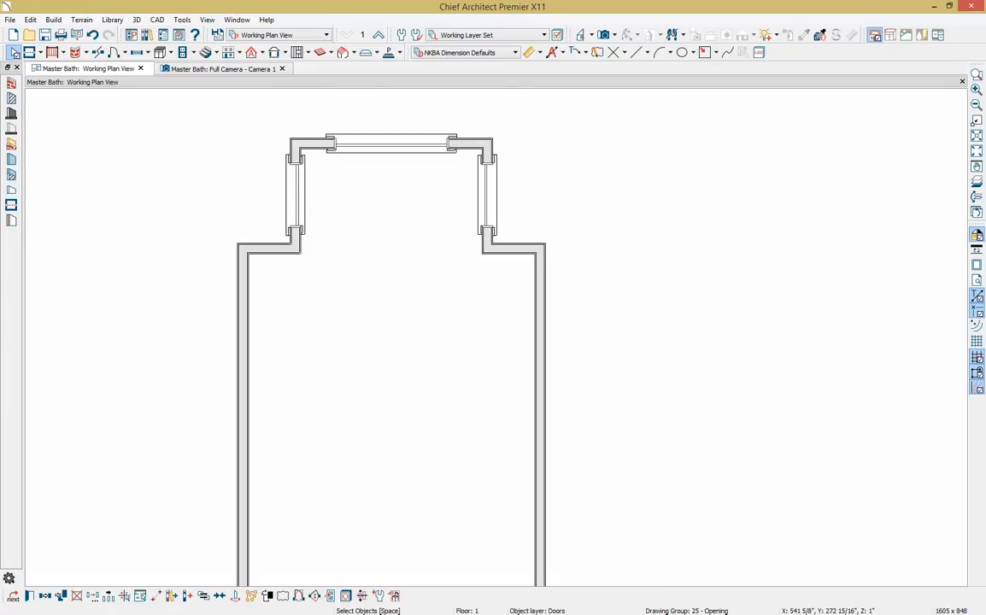
# Examine the 2-Ceiling & Materials reference picture, put it away, and switch to the full camera view.
pyautogui.moveTo(985, 116); pyautogui.dragTo(137, 74)
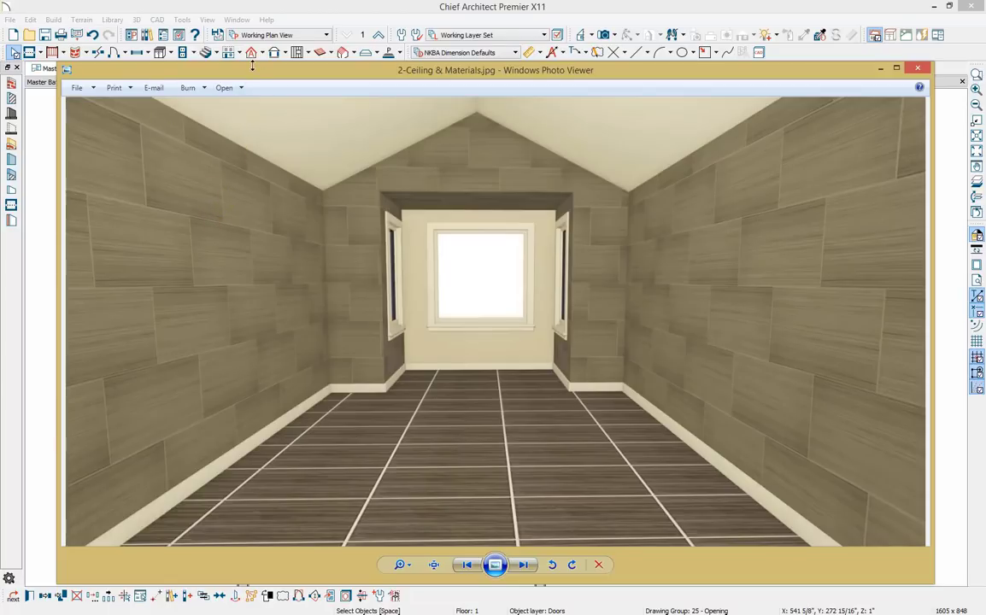
pyautogui.moveTo(250, 72); pyautogui.dragTo(985, 70)
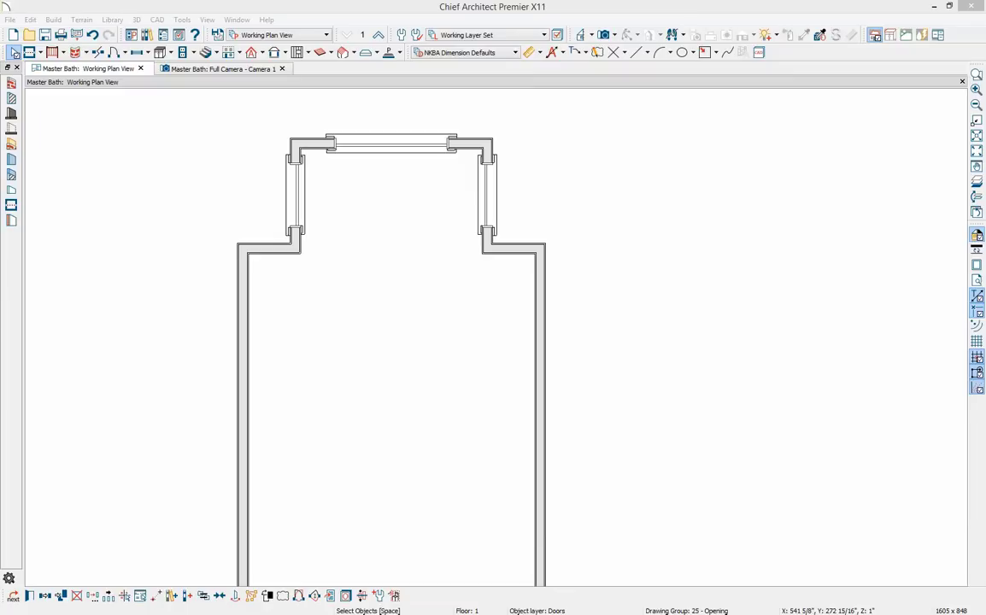
pyautogui.click(226, 70)
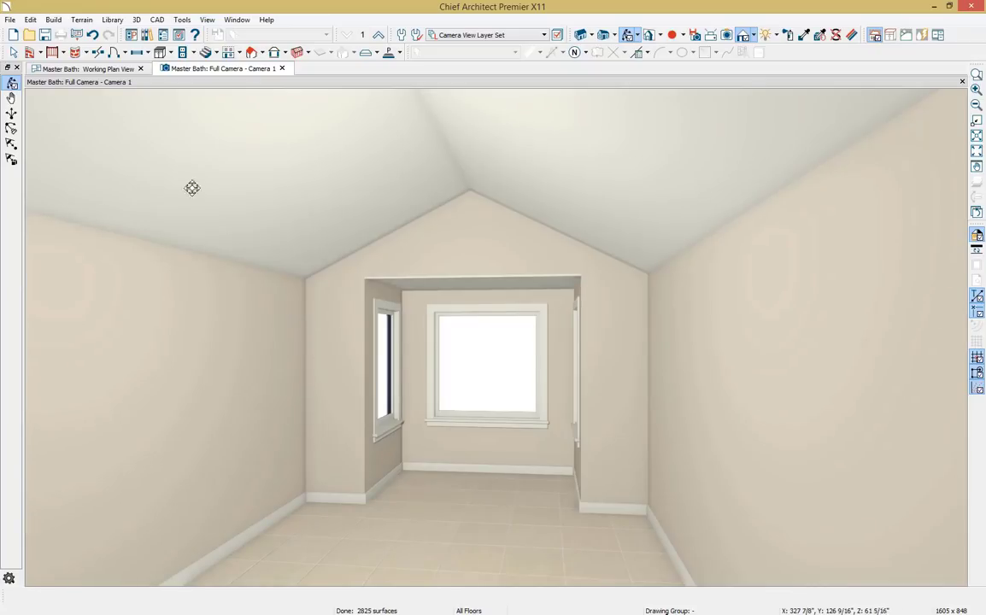
# Show the Library Browser and find the Stripe Textured Tile materials under Materials Tile in the Chief Architect Bonus Catalogs.
pyautogui.press('space')
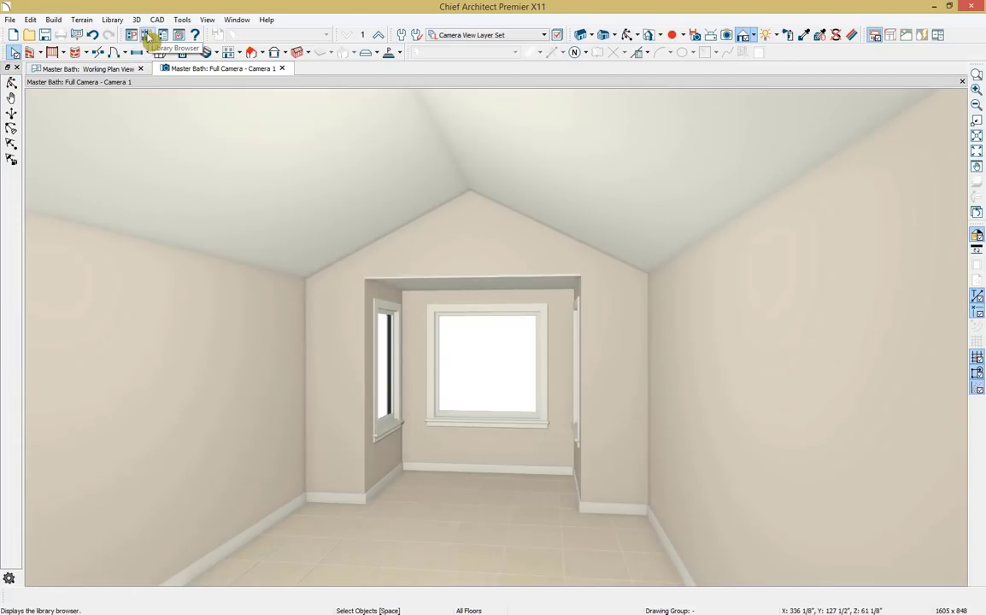
pyautogui.click(148, 36)
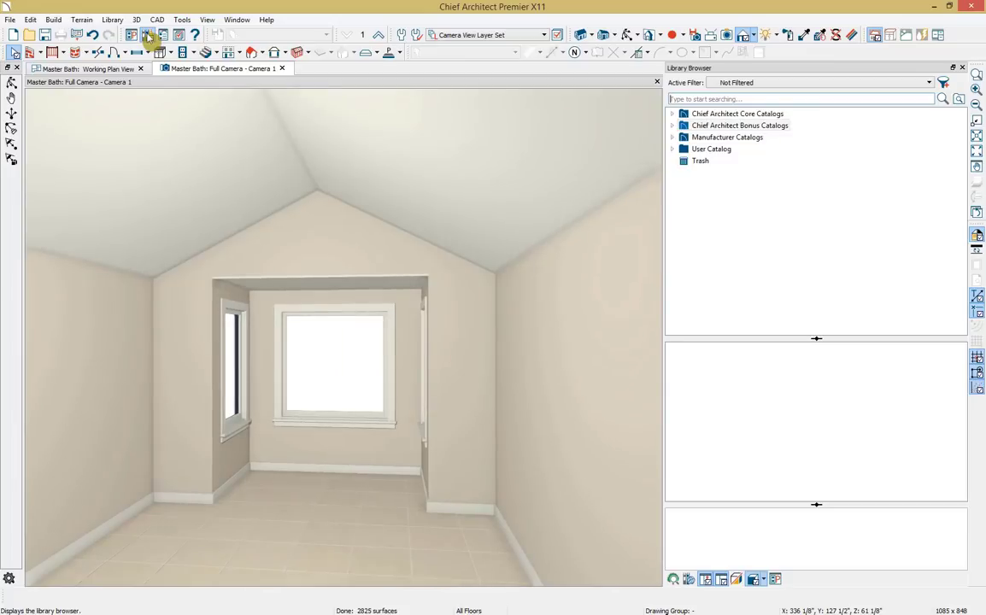
pyautogui.click(203, 20)
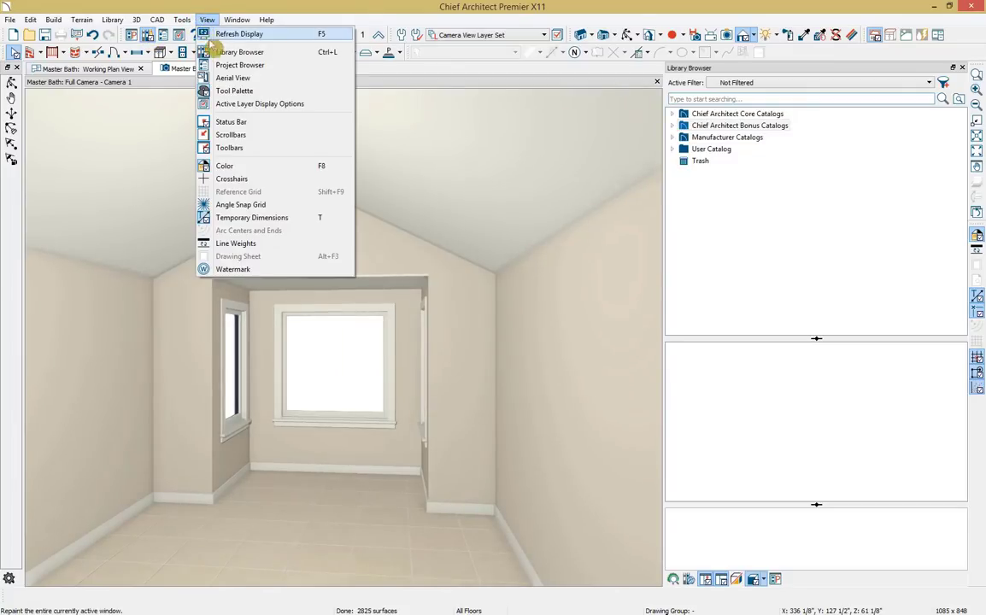
pyautogui.click(677, 128)
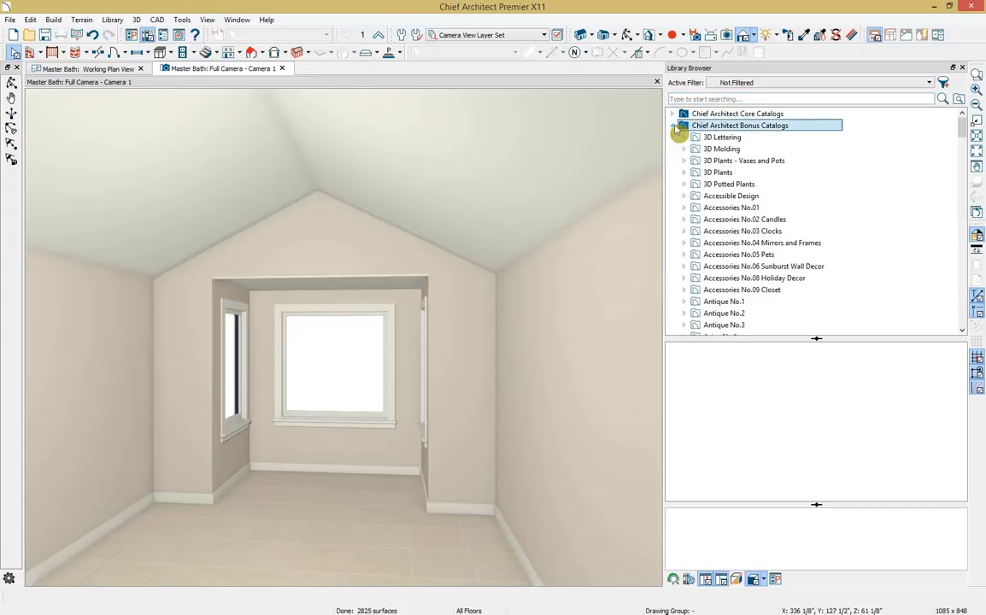
pyautogui.moveTo(963, 128); pyautogui.dragTo(960, 243)
pyautogui.click(740, 138)
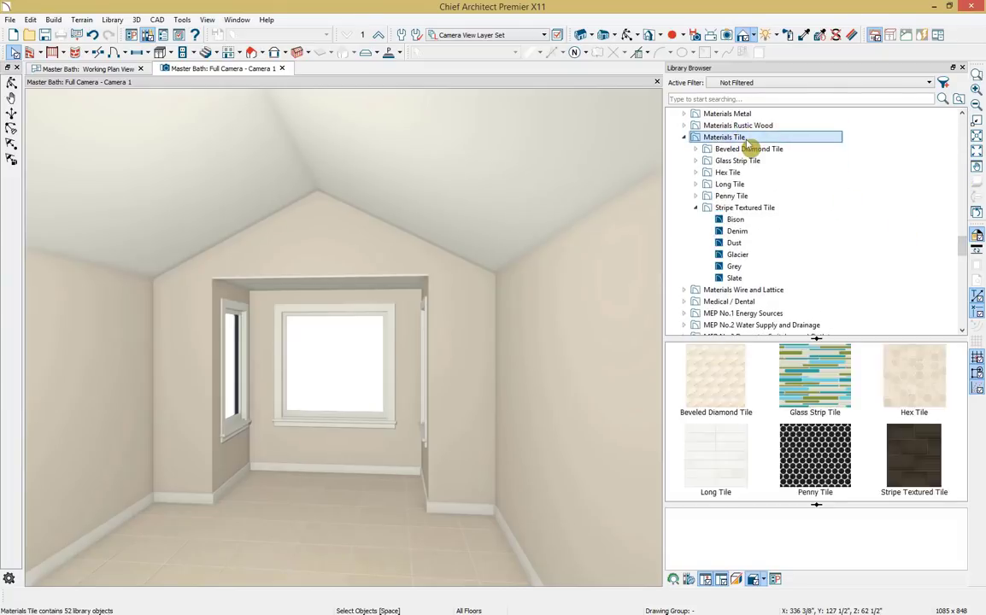
pyautogui.click(785, 211)
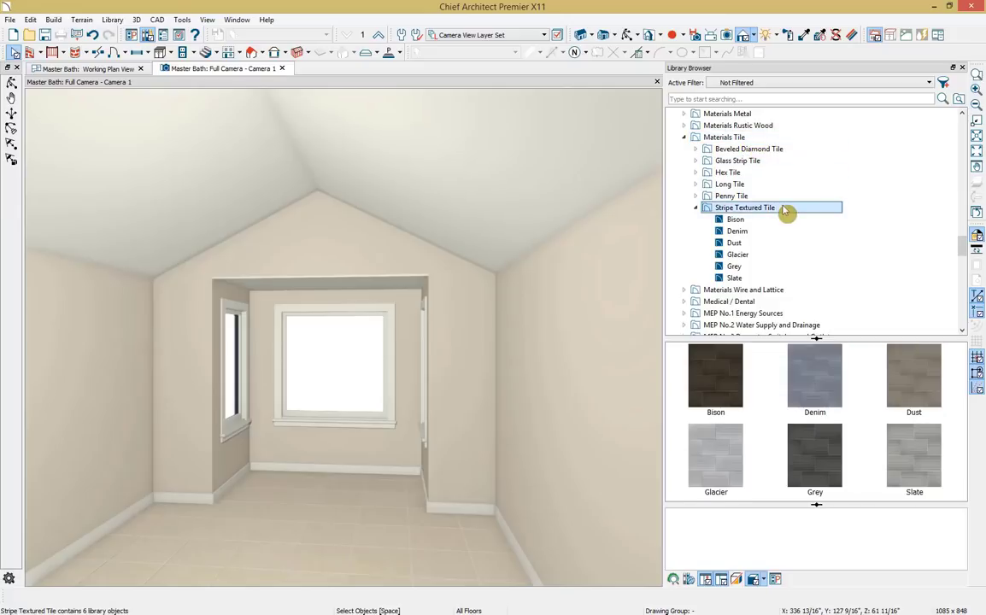
# Paint the Dust stripe textured tile on the right side wall, its return beside the alcove, and the alcove walls.
pyautogui.click(888, 350)
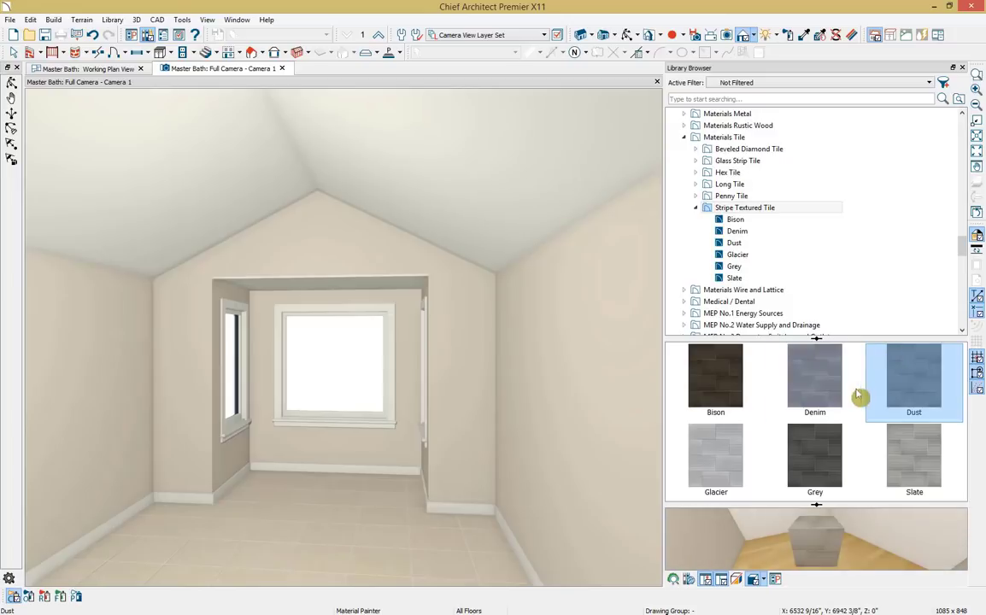
pyautogui.click(569, 414)
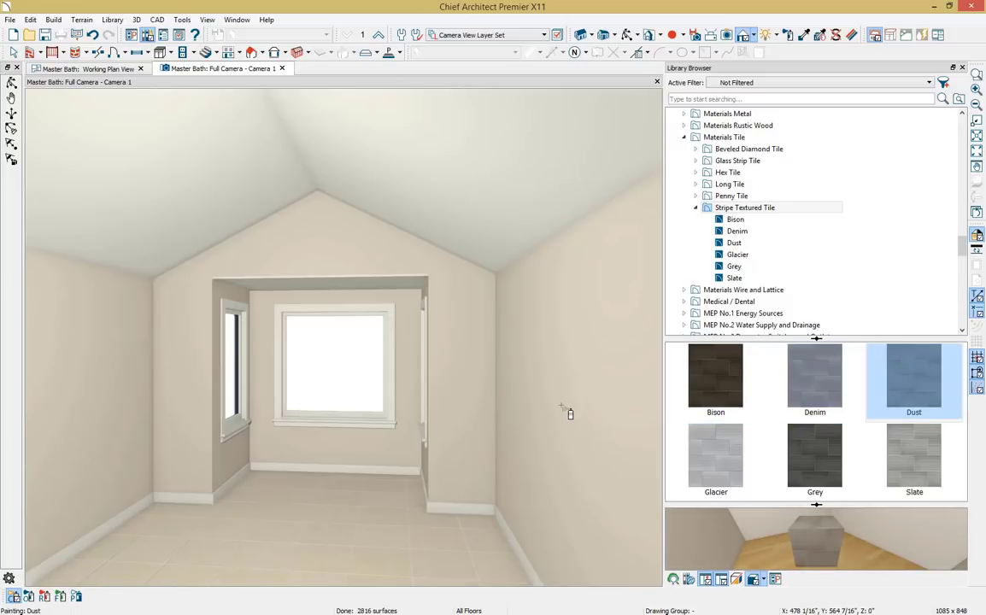
pyautogui.click(443, 468)
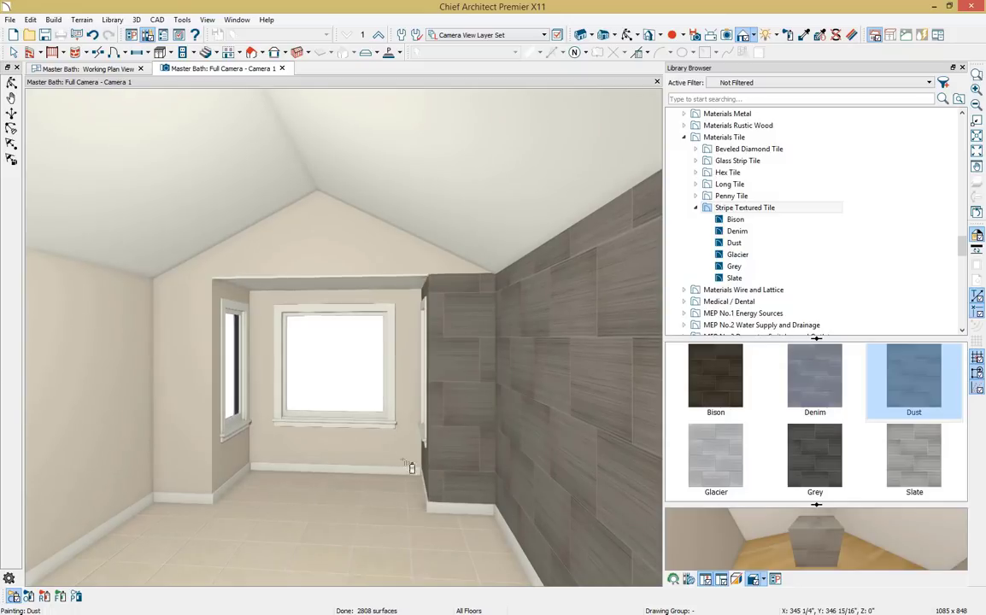
pyautogui.click(375, 457)
pyautogui.click(234, 461)
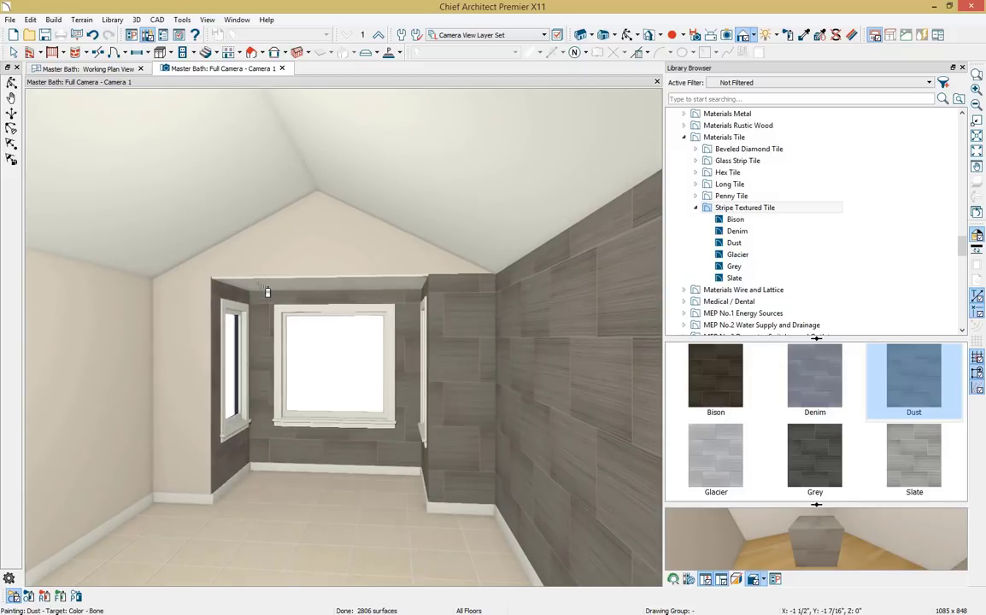
# Paint the Dust tile on the left return and left side wall, and on the gable above the alcove, allowing the generated wall to be modified.
pyautogui.click(176, 342)
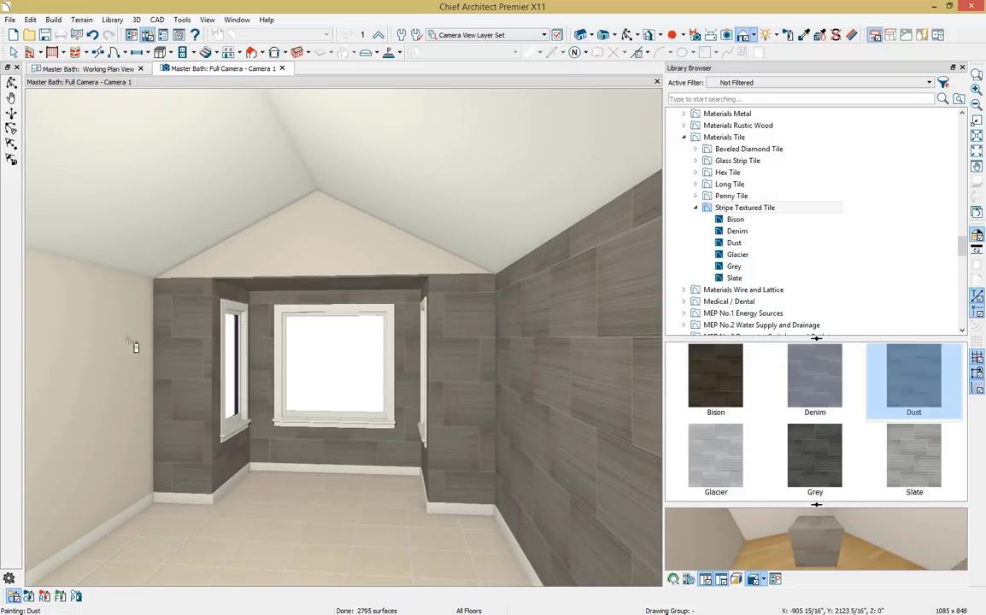
pyautogui.click(132, 346)
pyautogui.click(277, 262)
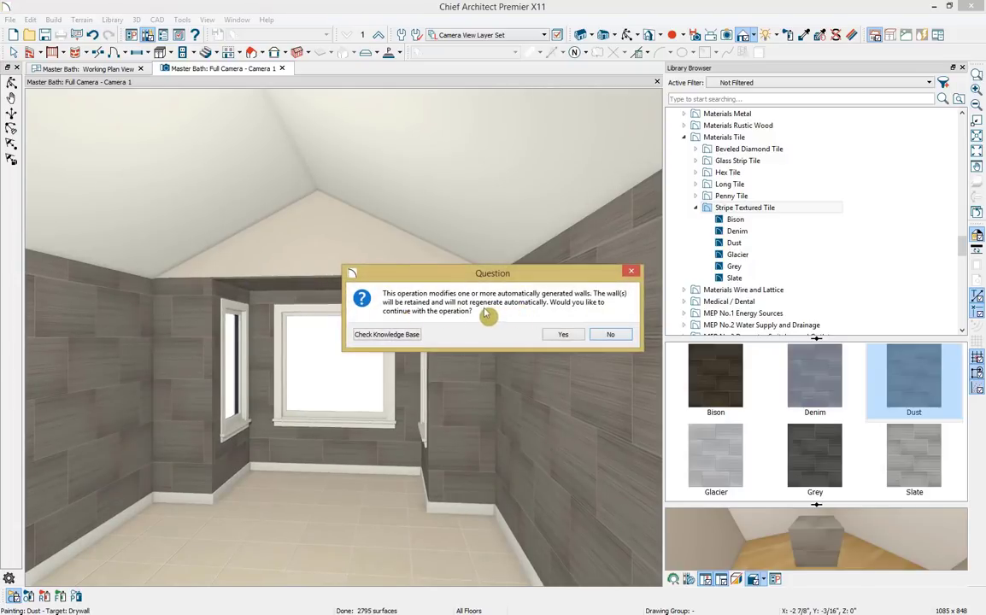
pyautogui.click(560, 335)
# Paint the Dust tile on the barn door wall and the gable above it, allowing the generated wall to be modified.
pyautogui.click(628, 35)
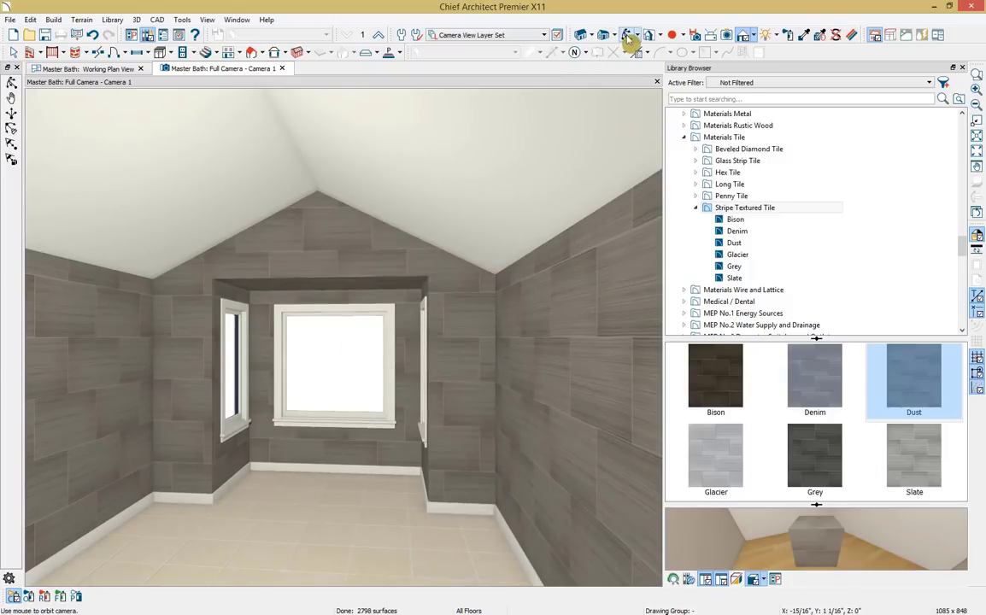
pyautogui.moveTo(303, 265); pyautogui.dragTo(615, 335)
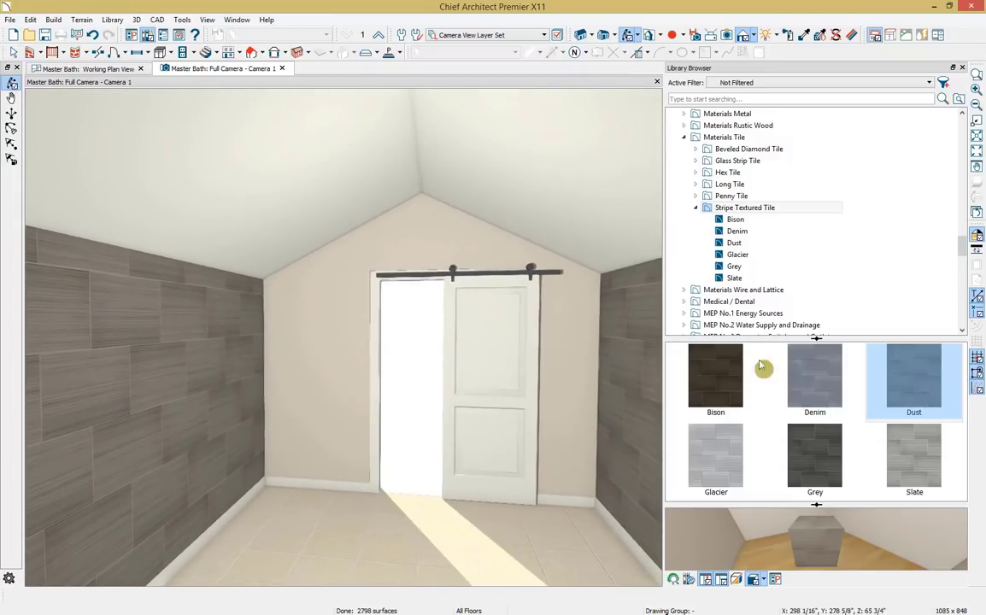
pyautogui.click(906, 386)
pyautogui.click(341, 372)
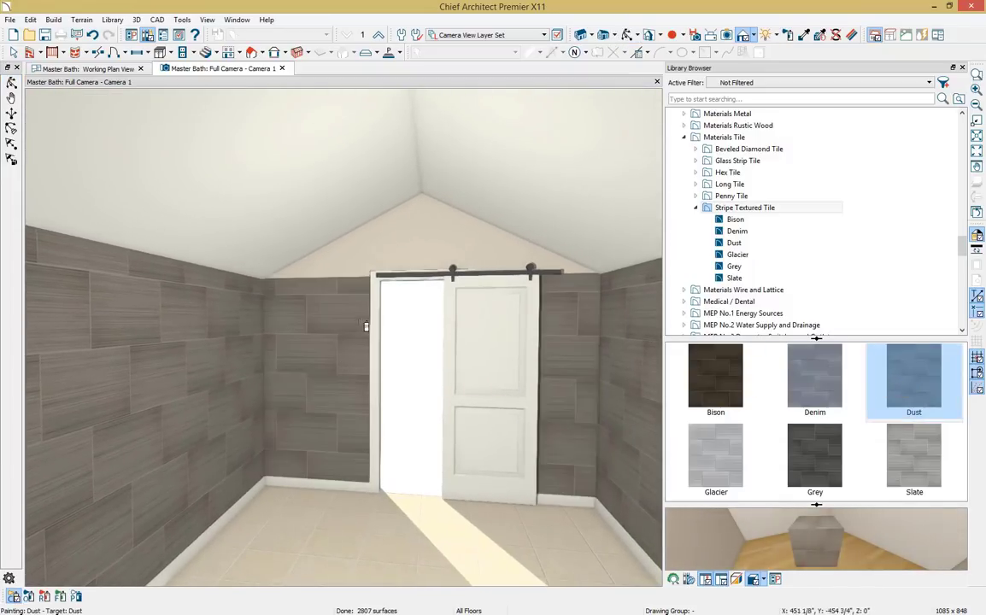
pyautogui.click(409, 246)
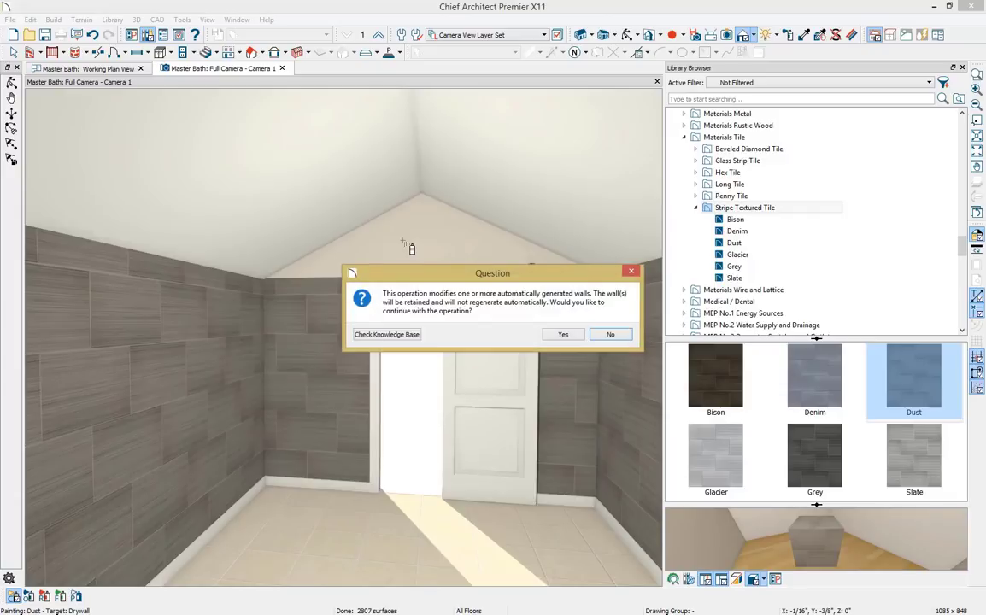
pyautogui.click(563, 334)
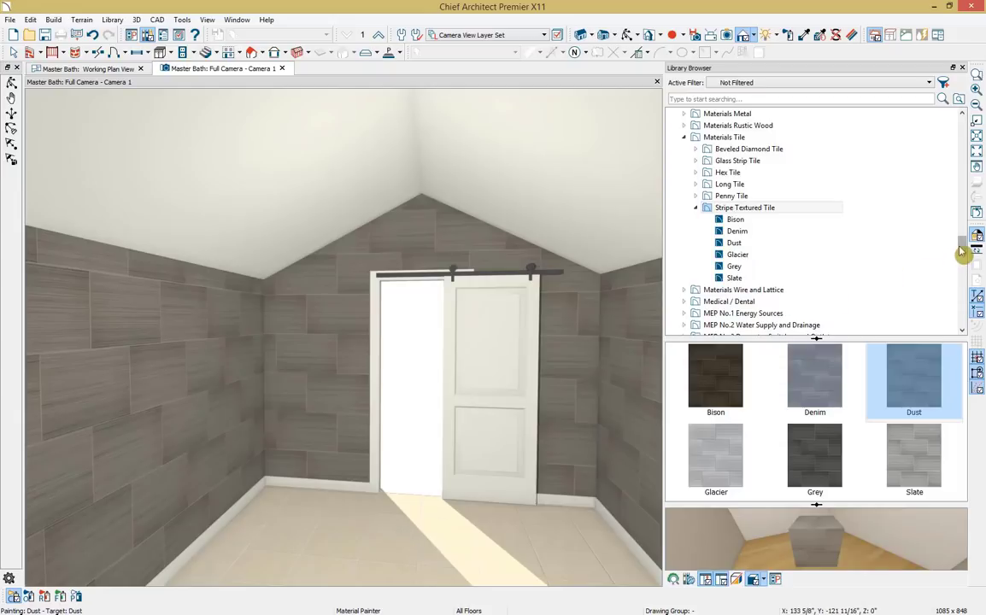
# Paint the main bathroom floor with Bamboo Forest P533 from the Bathroom Demonstration Materials folder in the User Catalog.
pyautogui.moveTo(962, 248); pyautogui.dragTo(962, 319)
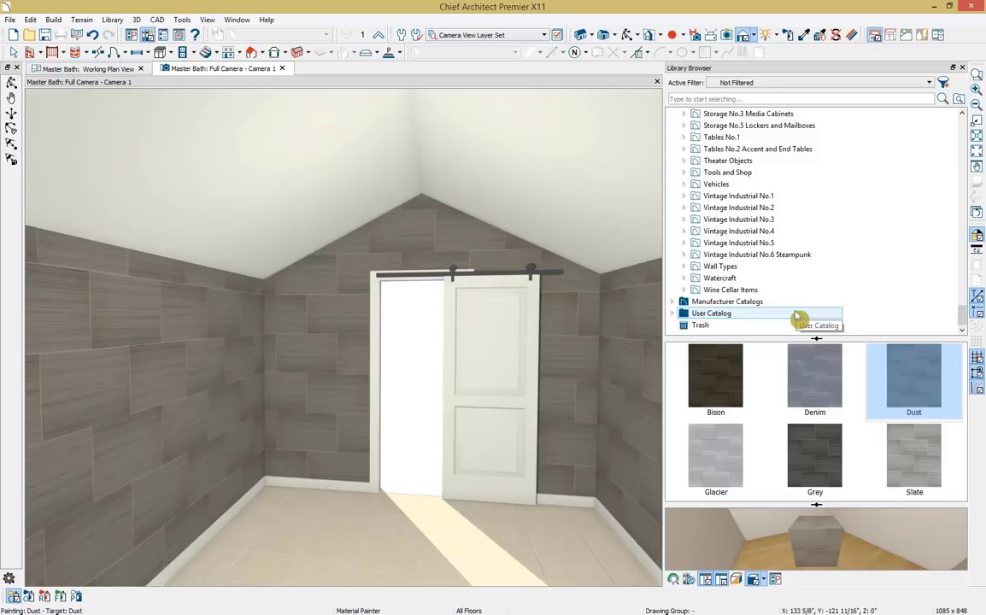
pyautogui.click(672, 314)
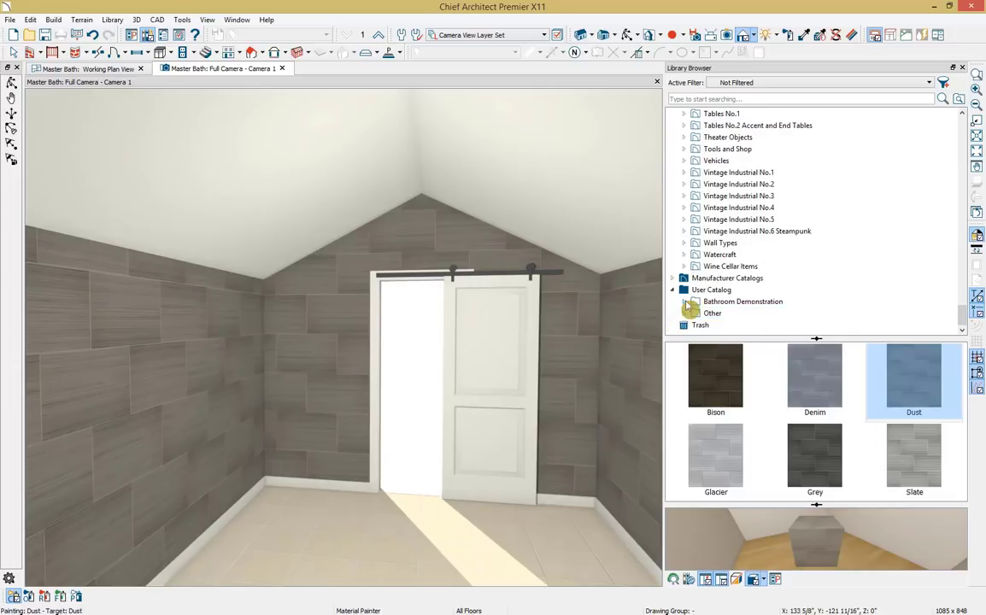
pyautogui.click(687, 304)
pyautogui.click(696, 265)
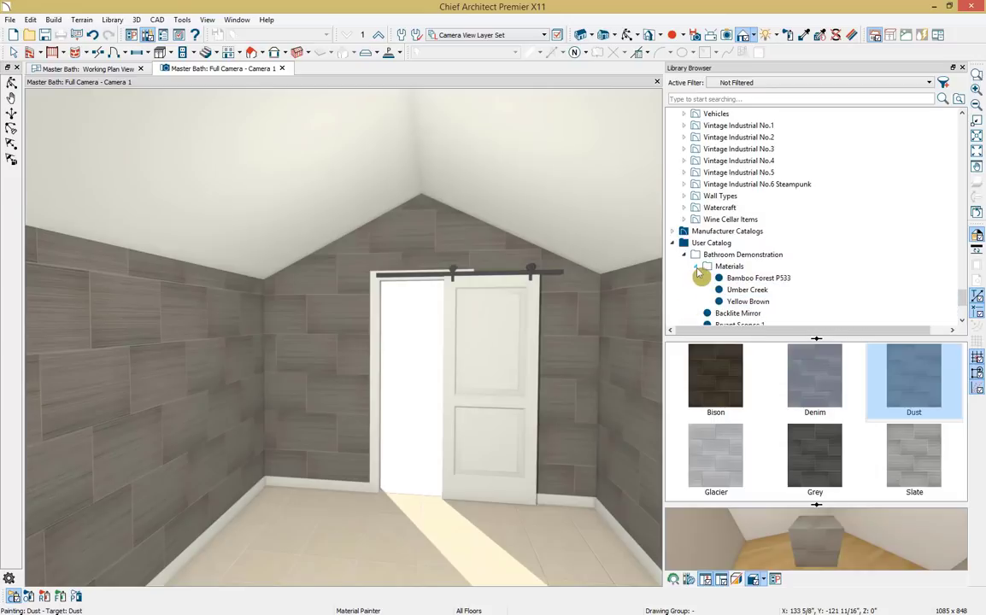
pyautogui.click(727, 266)
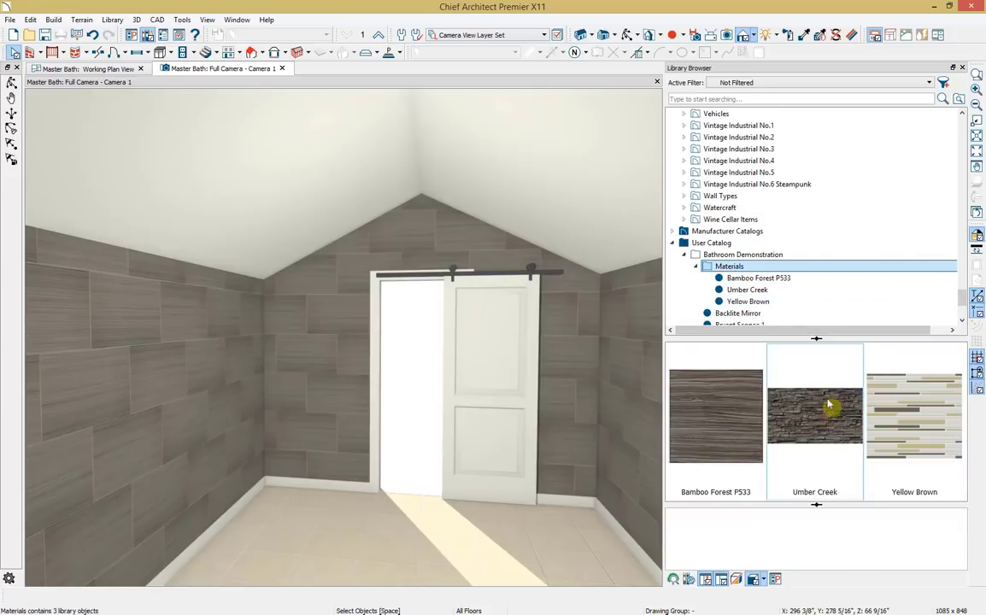
pyautogui.click(743, 407)
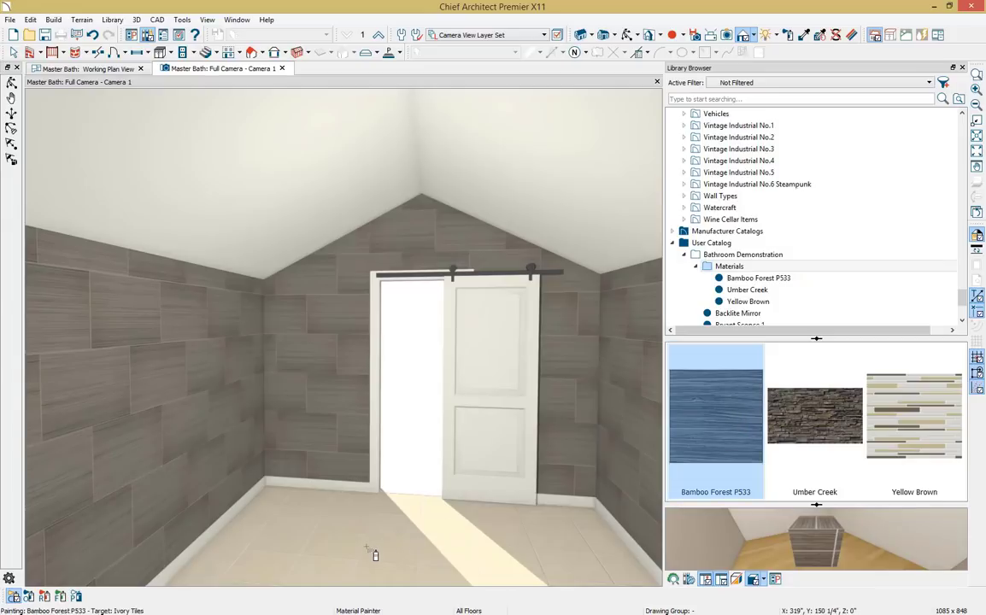
pyautogui.click(422, 536)
# Paint the alcove floor with the same Bamboo Forest P533 material, and leave the material painter.
pyautogui.click(629, 36)
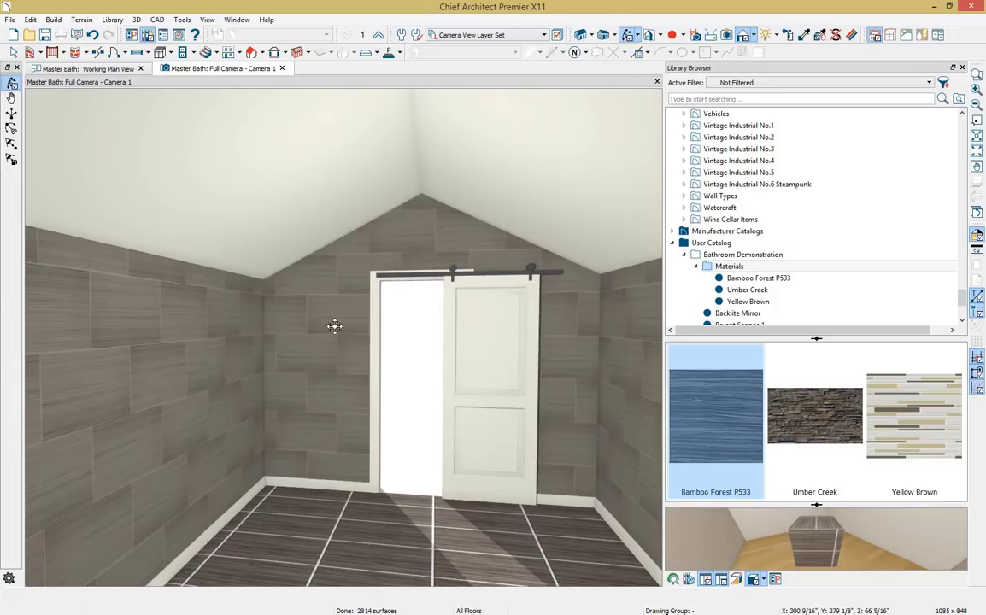
pyautogui.moveTo(335, 325)
pyautogui.mouseDown()
pyautogui.moveTo(251, 352)
pyautogui.moveTo(178, 336)
pyautogui.moveTo(221, 359)
pyautogui.moveTo(148, 352)
pyautogui.moveTo(101, 370)
pyautogui.moveTo(452, 403)
pyautogui.mouseUp()
pyautogui.click(699, 437)
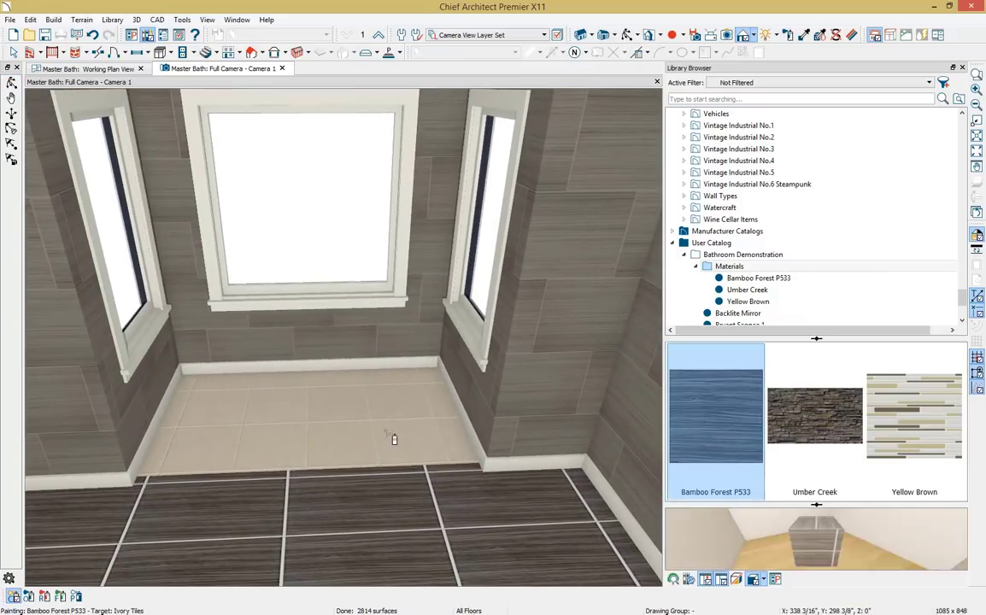
pyautogui.click(392, 439)
pyautogui.scroll(-5, 392, 440)
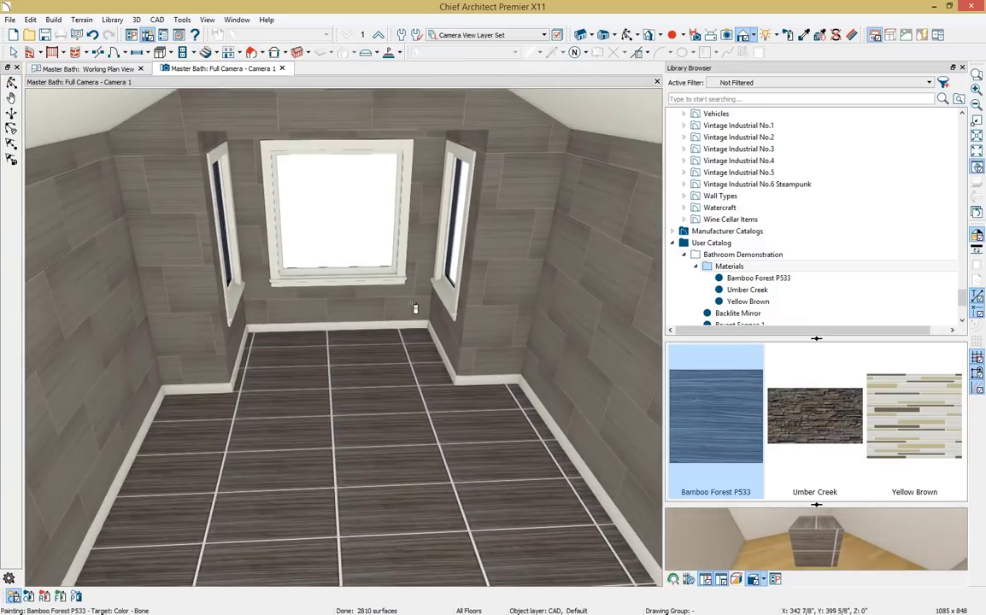
pyautogui.press('Escape')
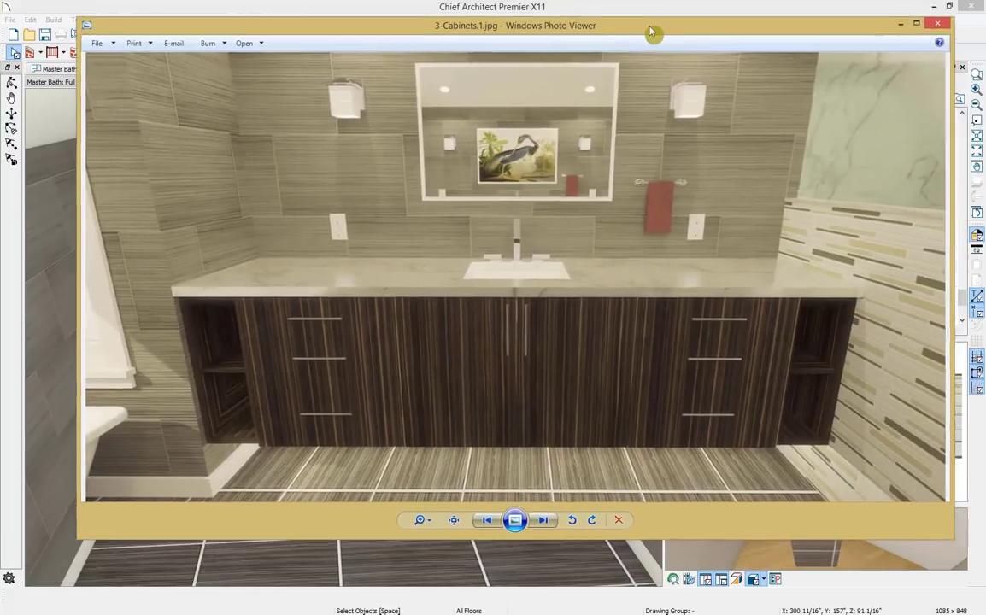
# Examine the 3-Cabinets.1 reference picture of the vanity and the Dura Supreme Soho door style picture.
pyautogui.moveTo(649, 31); pyautogui.dragTo(637, 30)
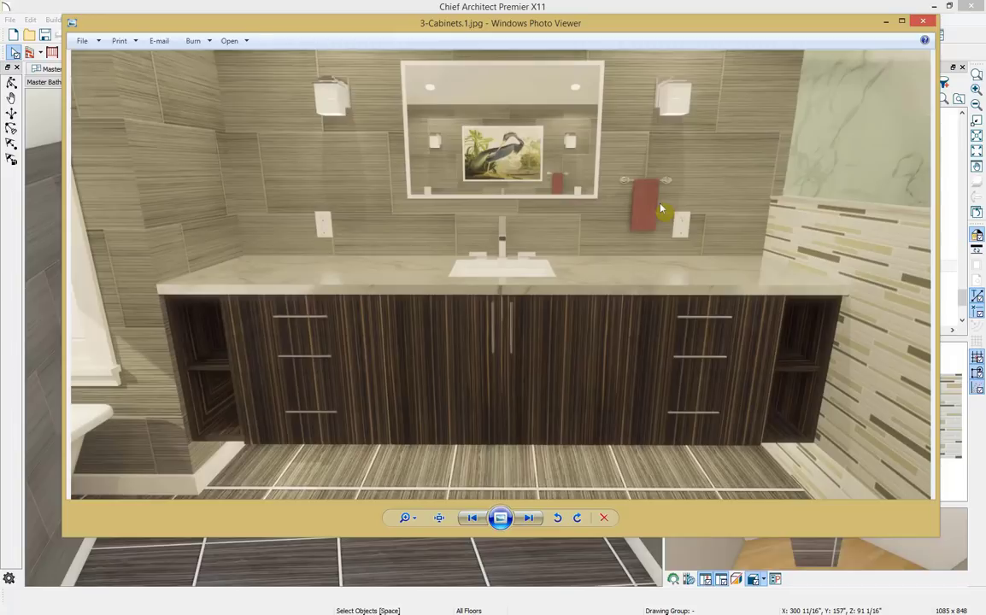
pyautogui.press('Left')
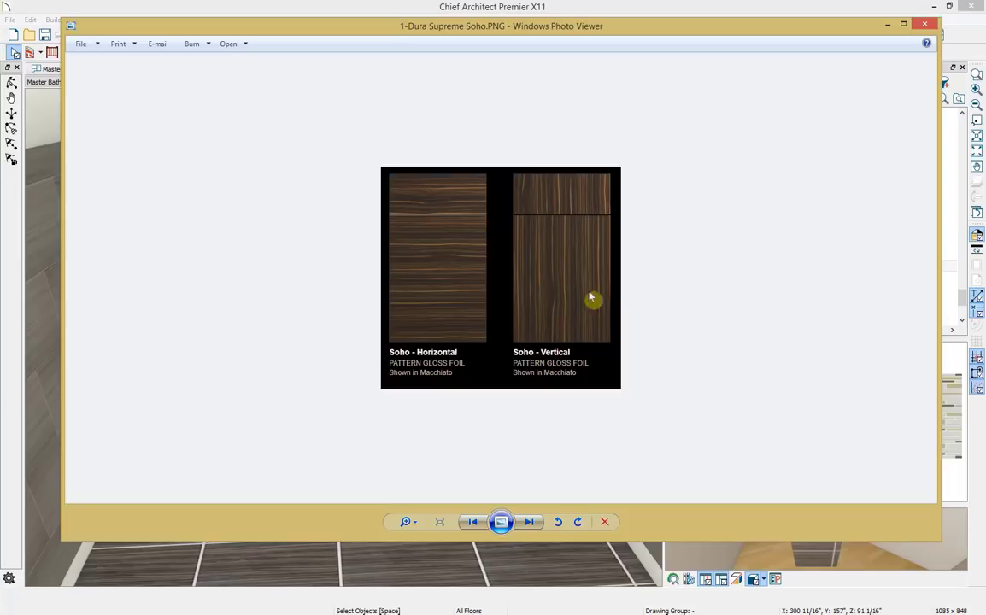
# Place a base cabinet on the tiled floor in front of the window alcove, after clearing the reference picture out of the way.
pyautogui.moveTo(713, 33); pyautogui.dragTo(985, 52)
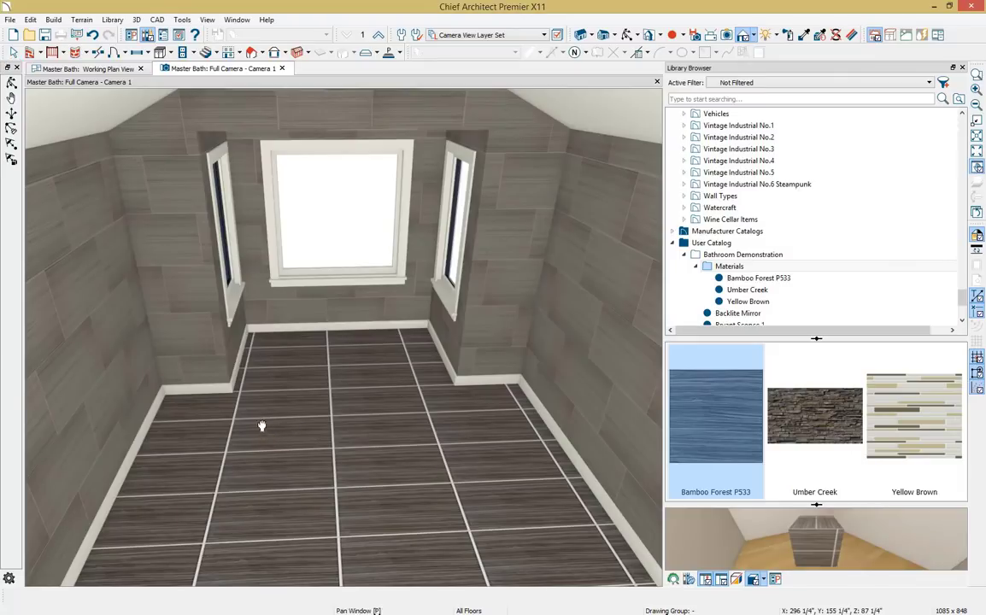
pyautogui.scroll(4, 277, 389)
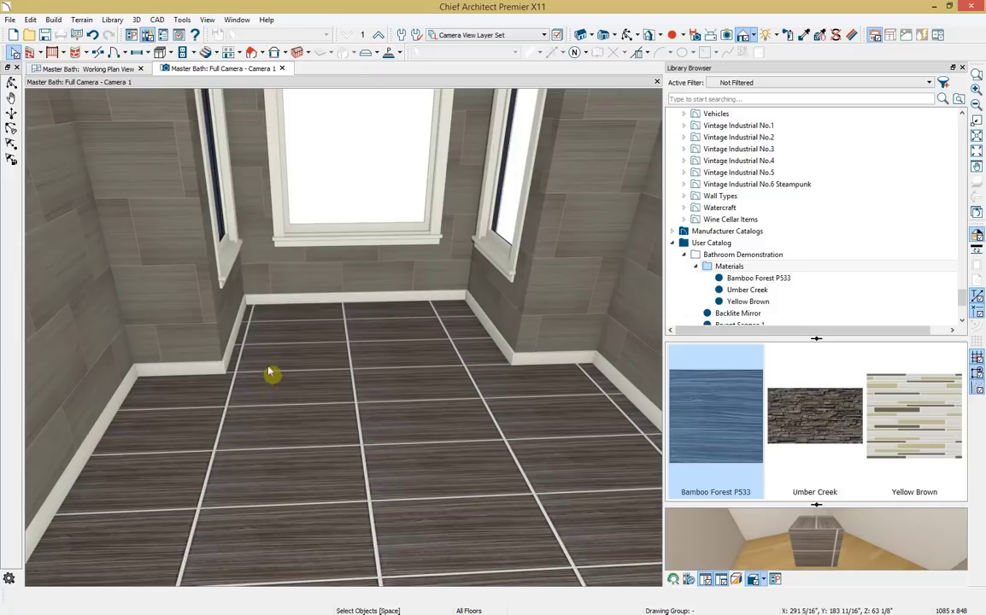
pyautogui.click(170, 53)
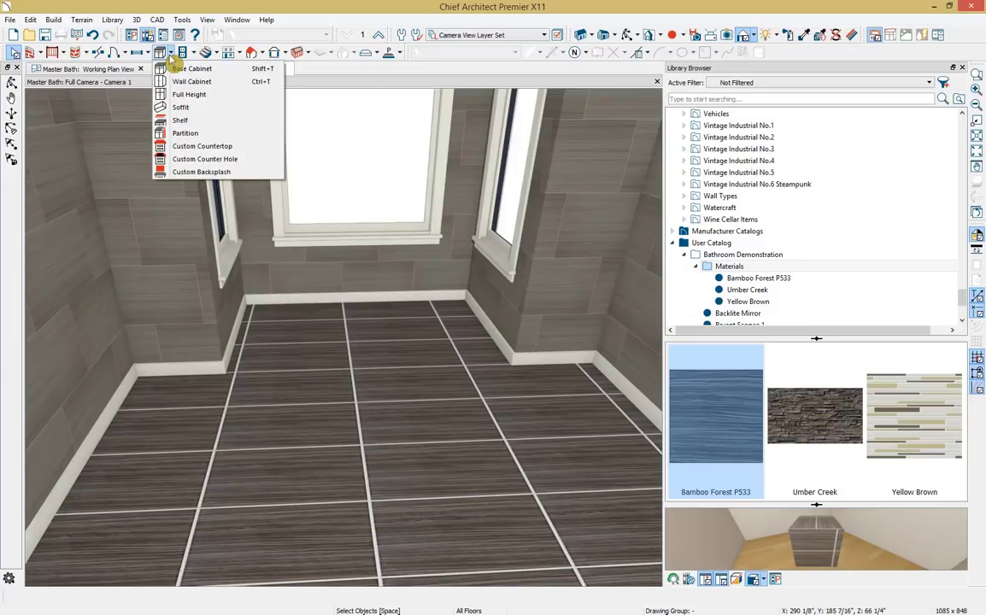
pyautogui.click(56, 22)
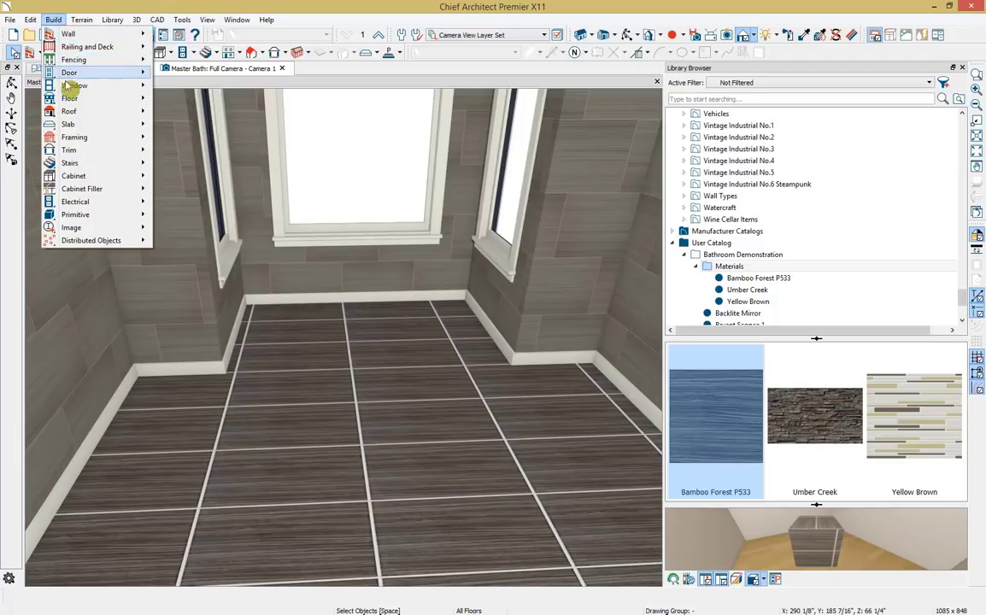
pyautogui.moveTo(83, 177)
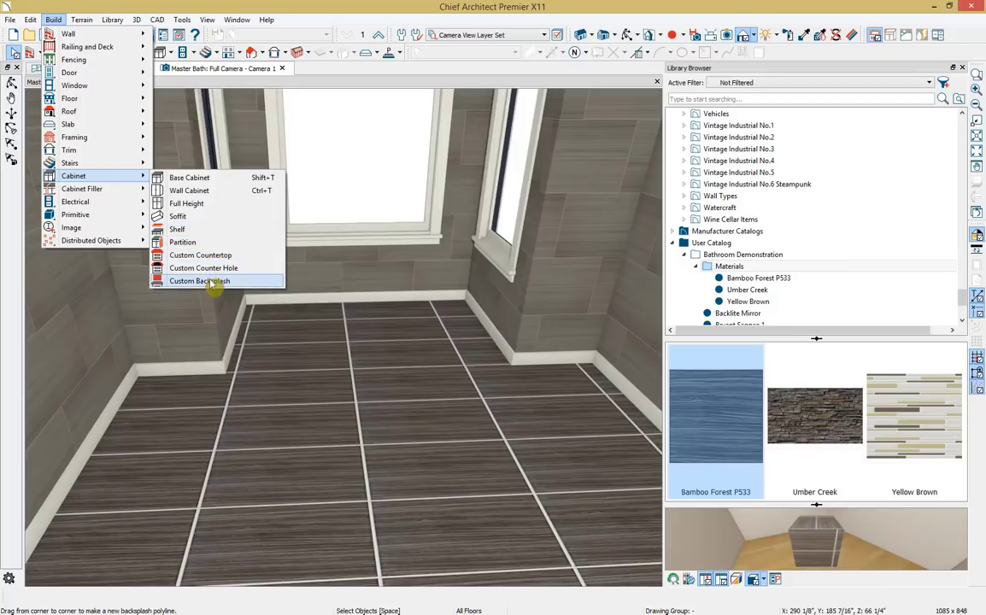
pyautogui.click(198, 177)
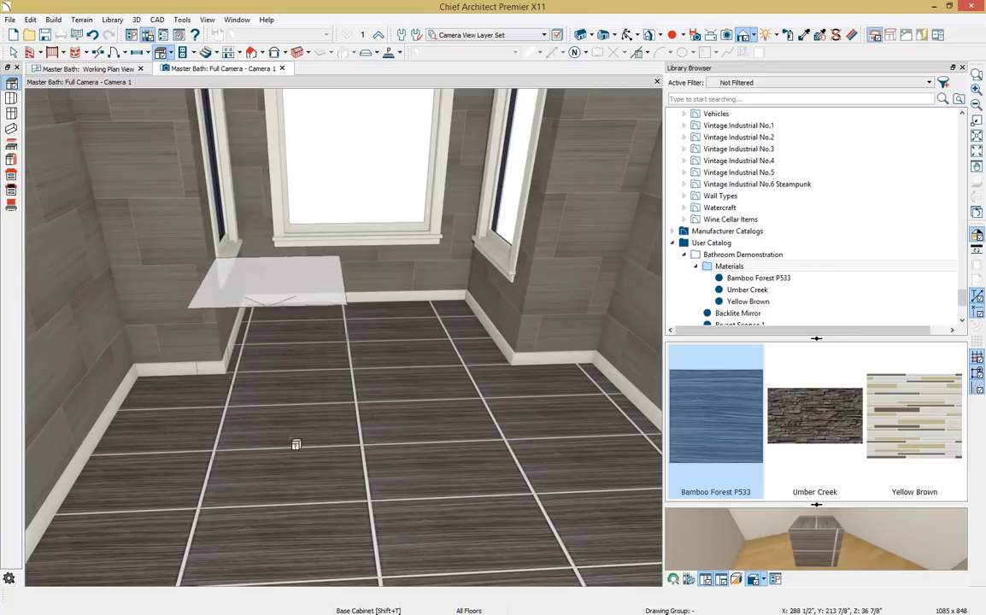
pyautogui.click(310, 438)
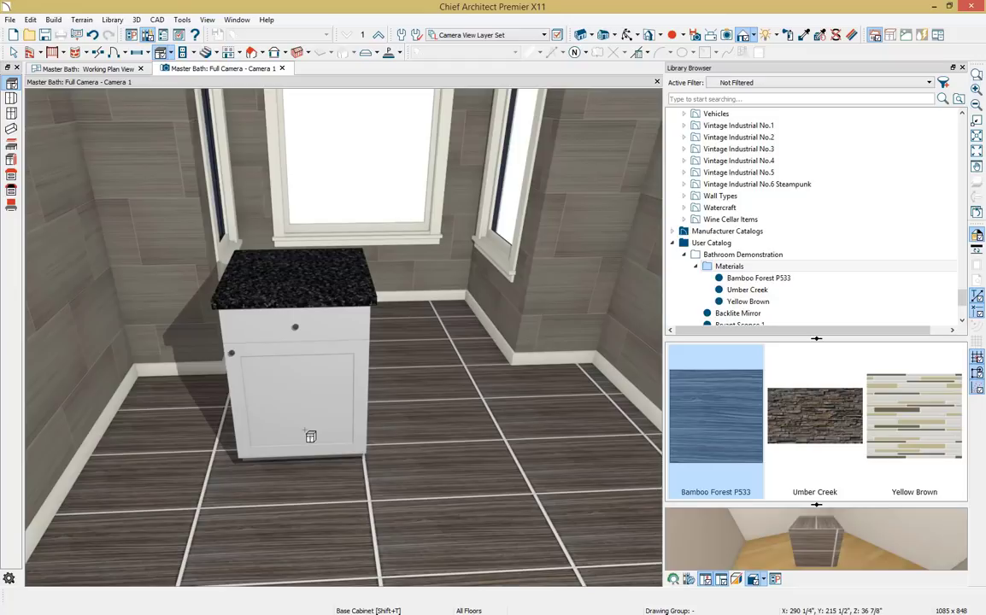
# Open the Soho door style folder in the library under Manufacturer Catalogs, Dura Supreme Cabinetry, Bria, Door Styles, Other.
pyautogui.click(674, 231)
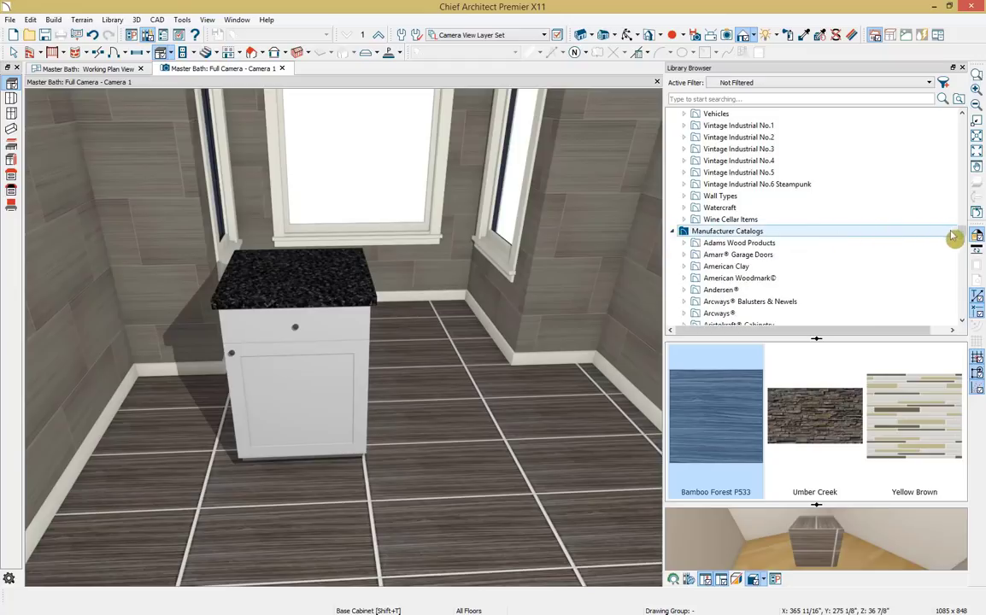
pyautogui.moveTo(963, 241); pyautogui.dragTo(957, 267)
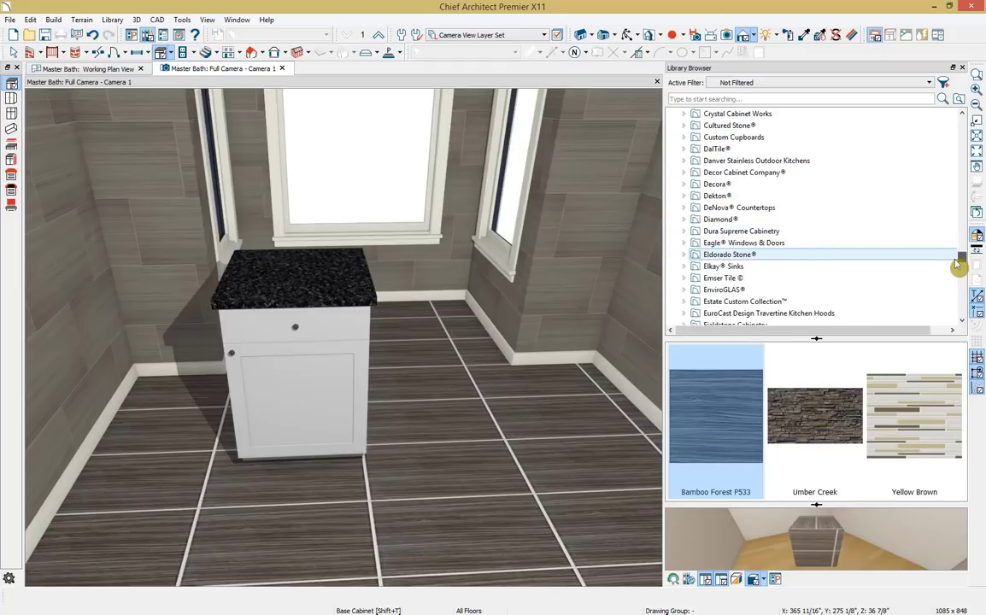
pyautogui.click(685, 231)
pyautogui.scroll(-1, 691, 238)
pyautogui.click(697, 209)
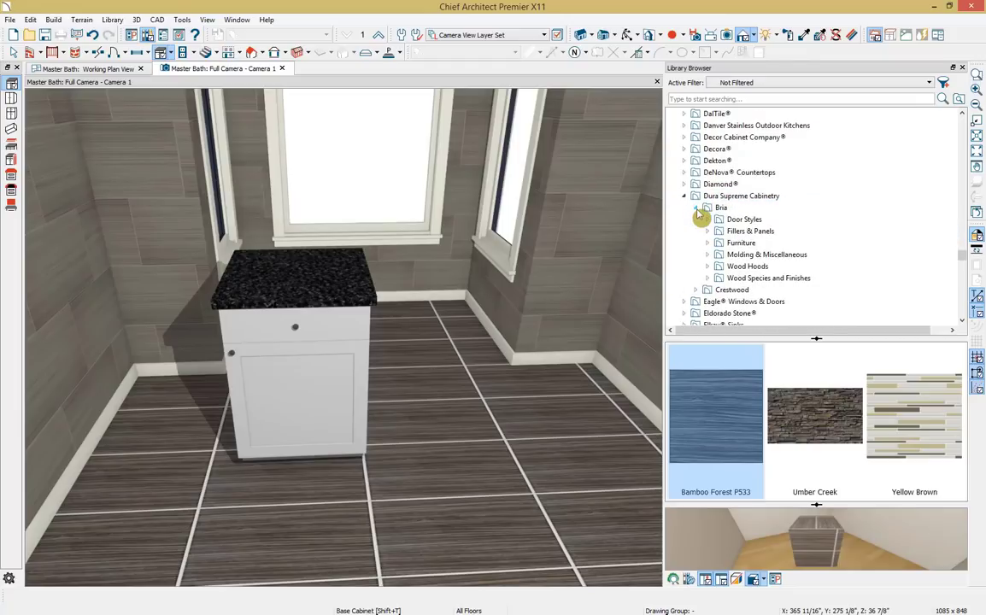
pyautogui.click(708, 219)
pyautogui.scroll(-2, 722, 205)
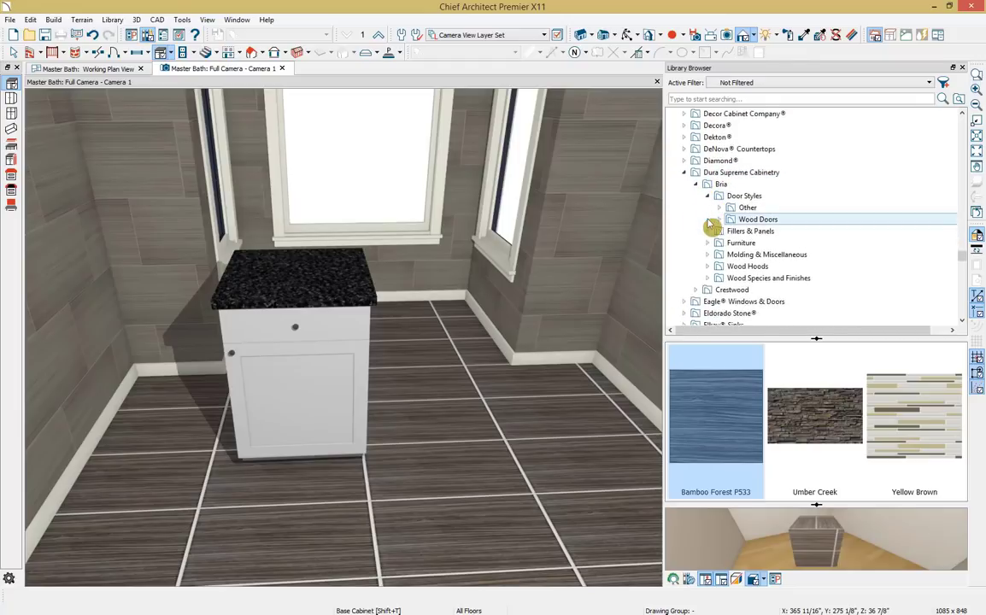
pyautogui.click(719, 184)
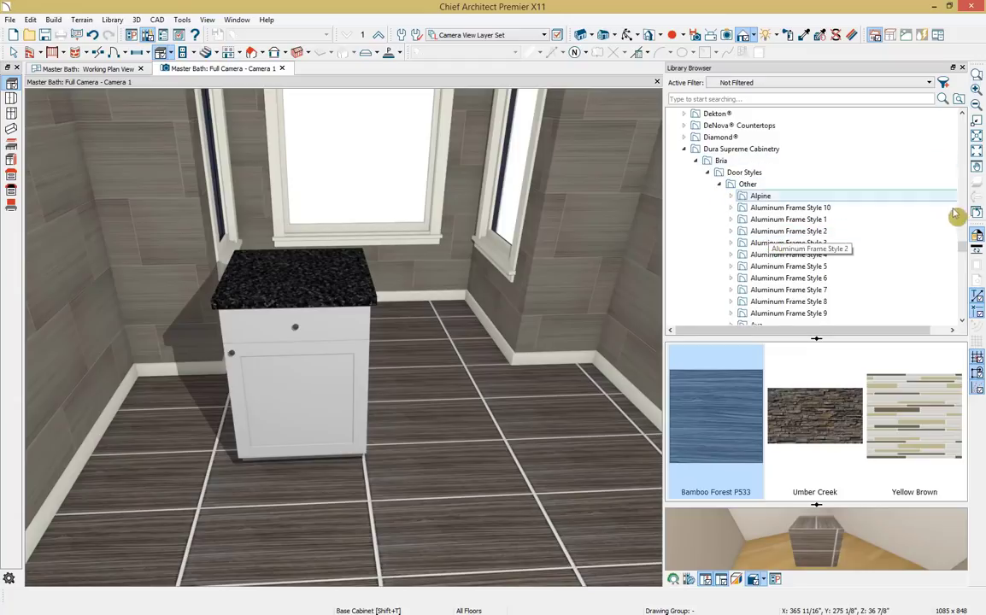
pyautogui.moveTo(963, 247)
pyautogui.mouseDown()
pyautogui.moveTo(963, 268)
pyautogui.moveTo(963, 256)
pyautogui.mouseUp()
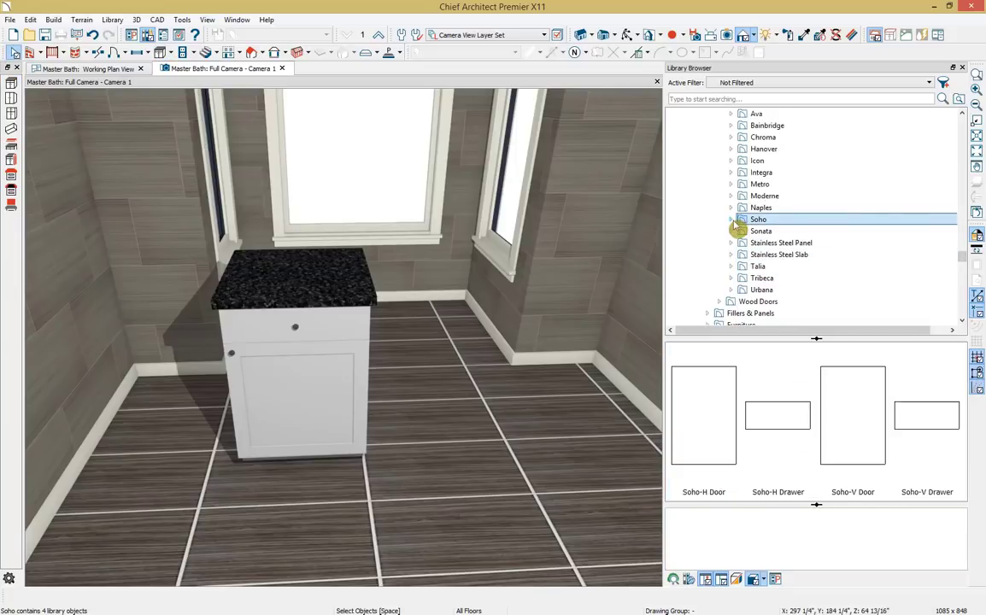
pyautogui.doubleClick(740, 223)
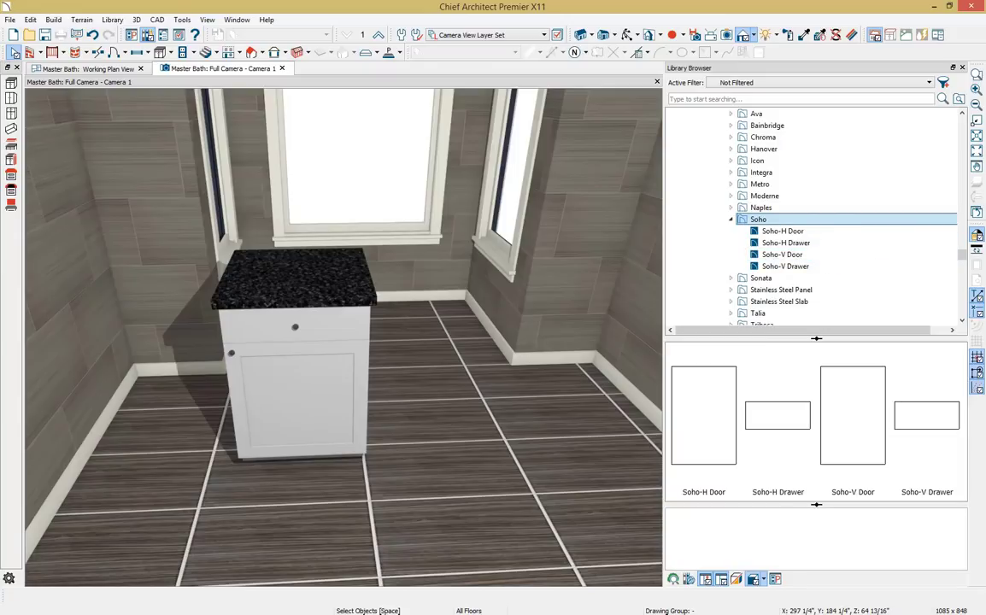
# Check the Soho reference picture, and apply the Soho-V Door and Soho-V Drawer styles to the base cabinet's fronts.
pyautogui.moveTo(985, 39); pyautogui.dragTo(471, 62)
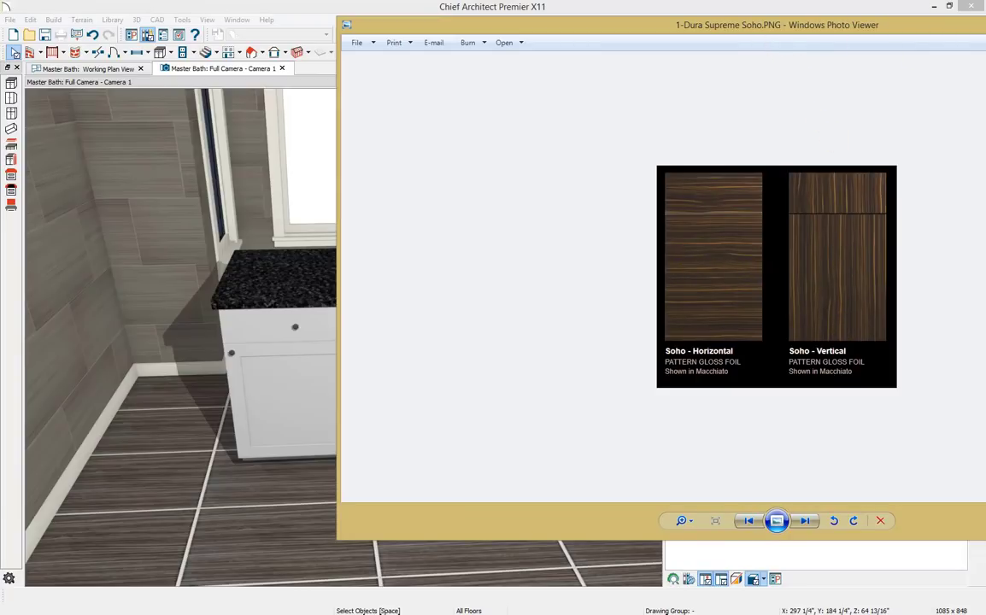
pyautogui.moveTo(875, 23); pyautogui.dragTo(985, 26)
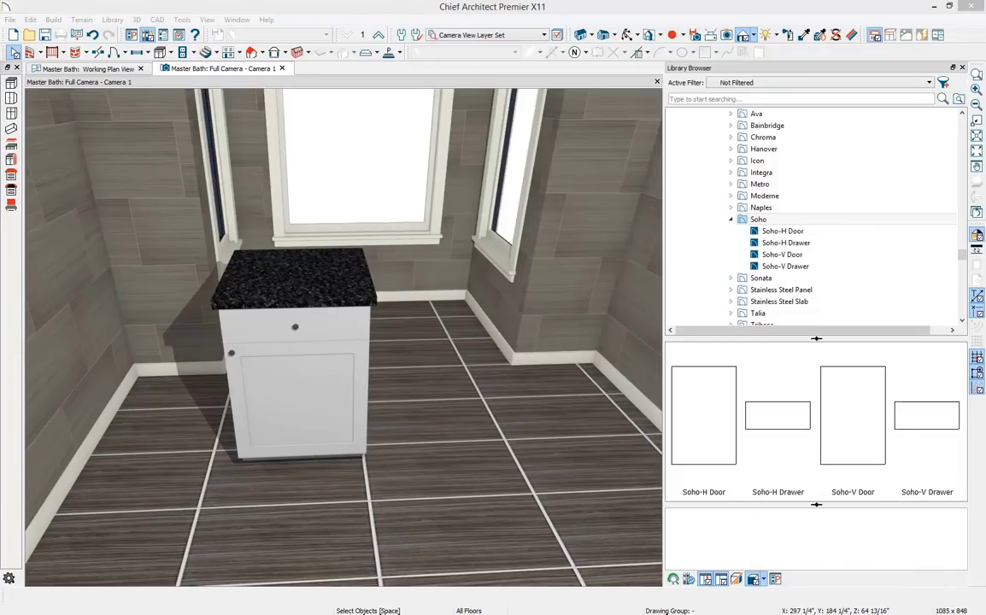
pyautogui.click(742, 255)
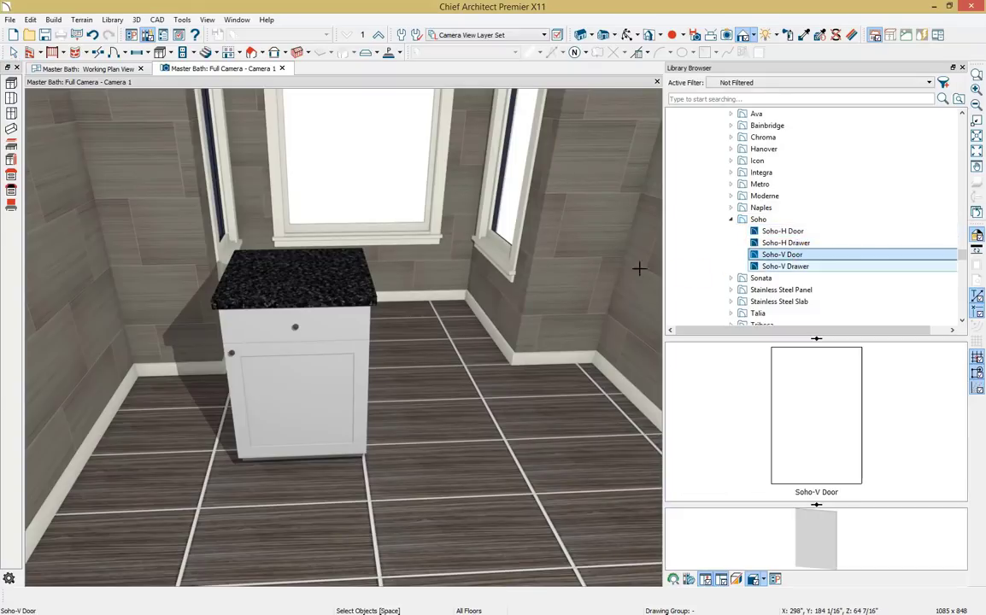
pyautogui.click(359, 380)
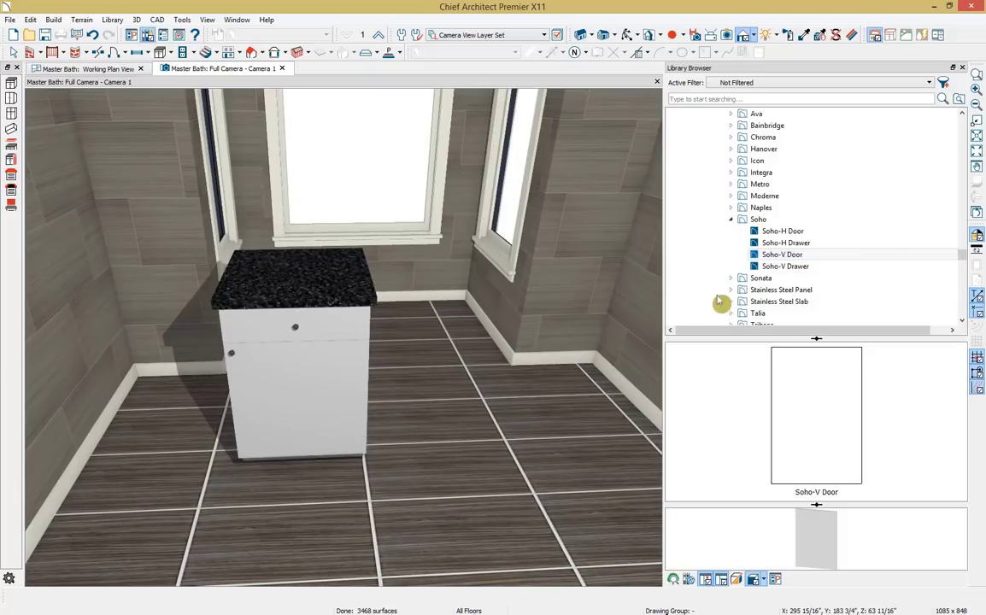
pyautogui.click(788, 266)
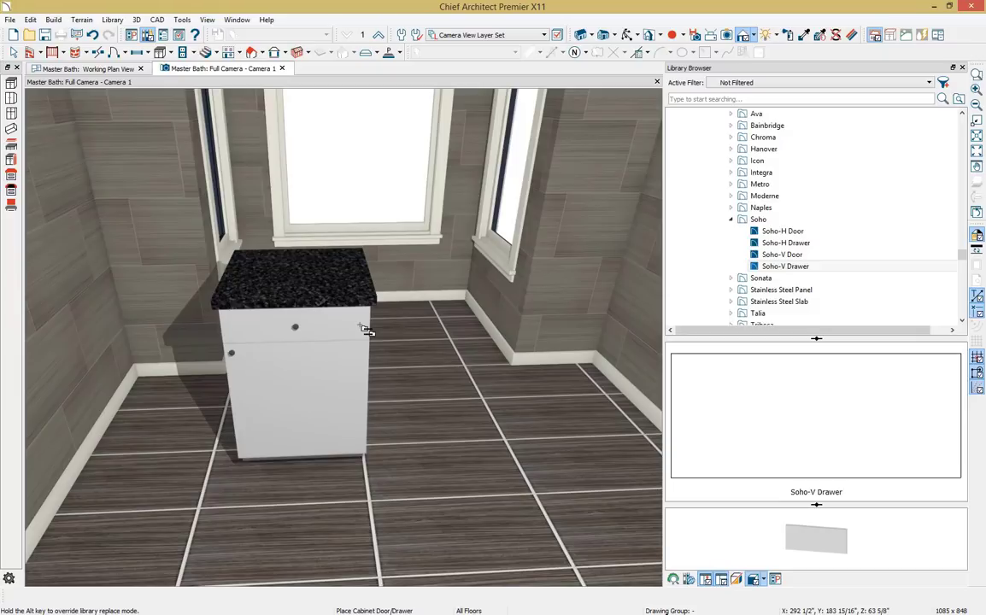
pyautogui.press('space')
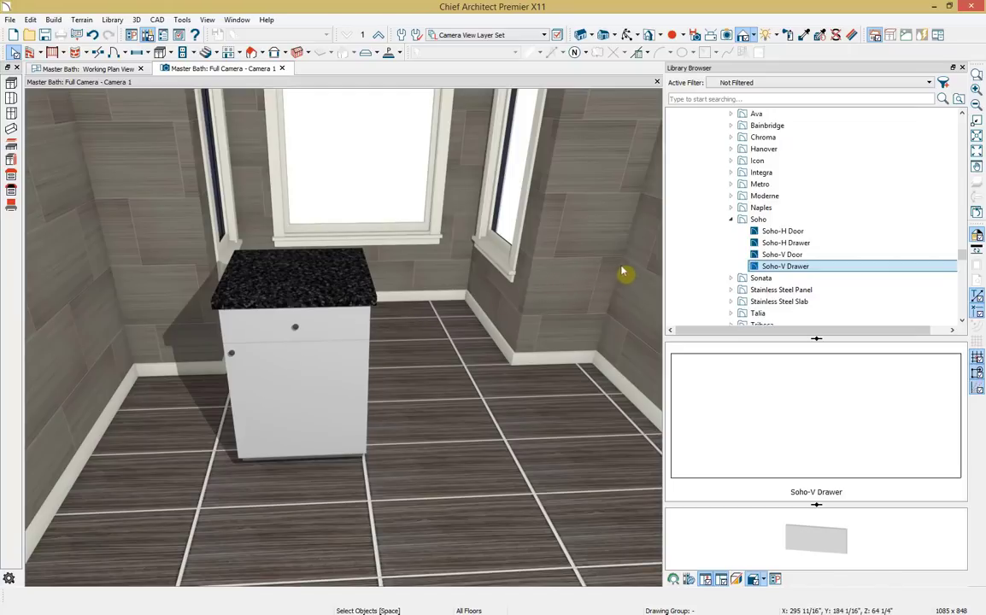
# Browse Bria's Wood Species and Finishes for a matching finish, viewing the Gloss Foil, Textured Foil, Wired Gloss Foil and Wood Species folders.
pyautogui.moveTo(962, 258); pyautogui.dragTo(961, 265)
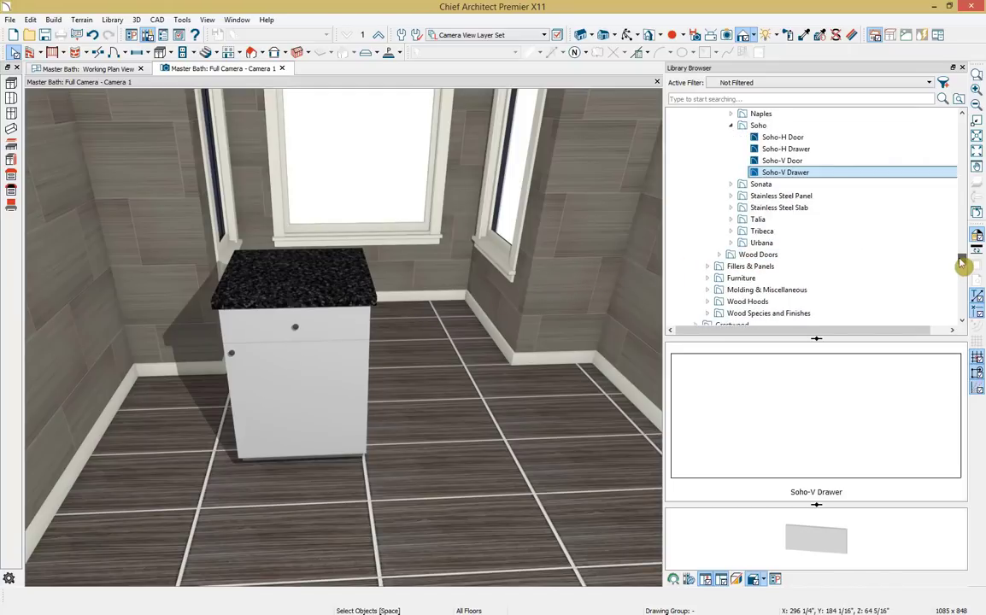
pyautogui.scroll(-1, 836, 270)
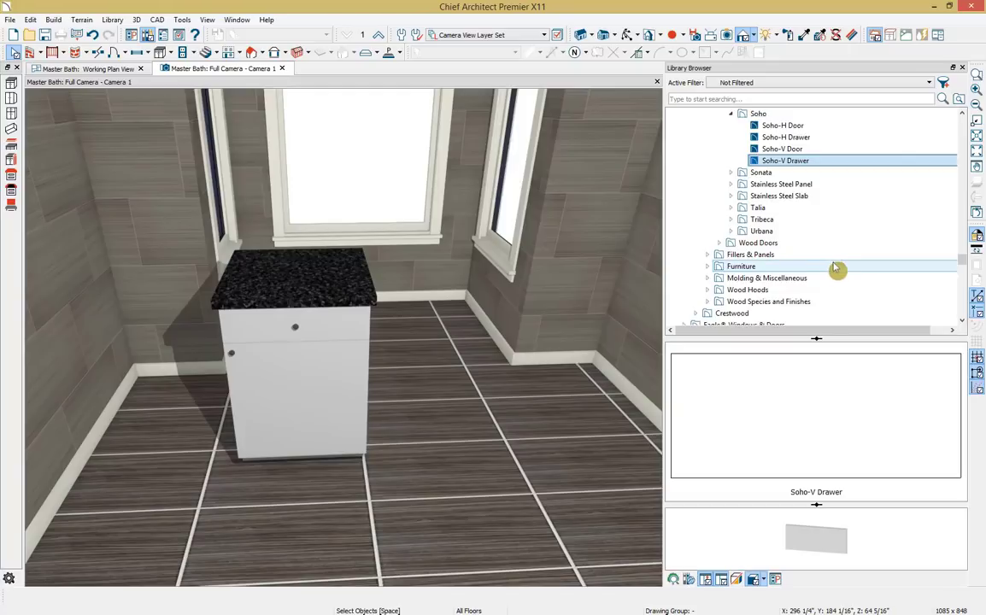
pyautogui.click(771, 304)
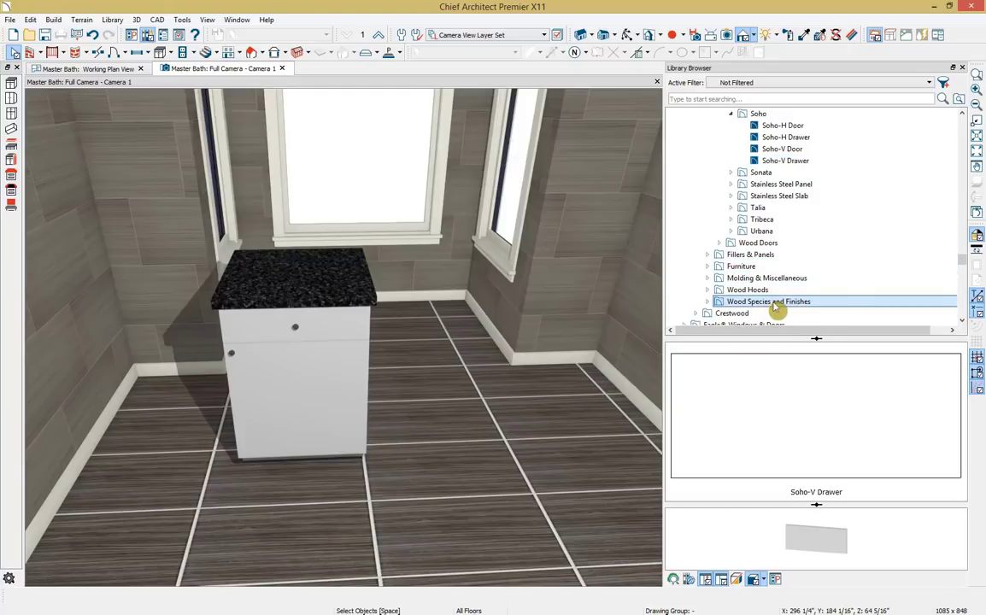
pyautogui.click(708, 301)
pyautogui.scroll(-3, 756, 248)
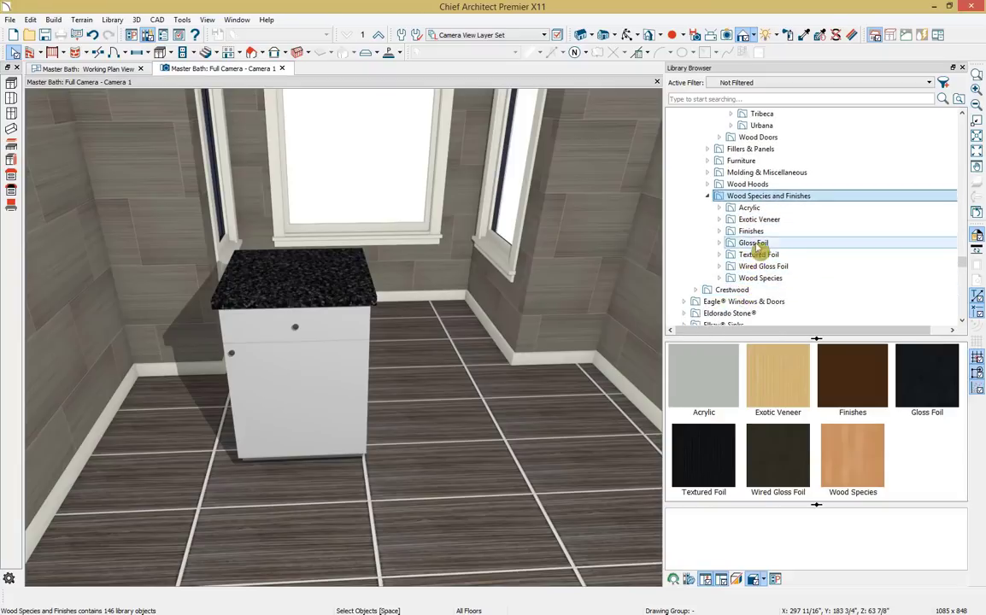
pyautogui.click(757, 245)
pyautogui.click(773, 255)
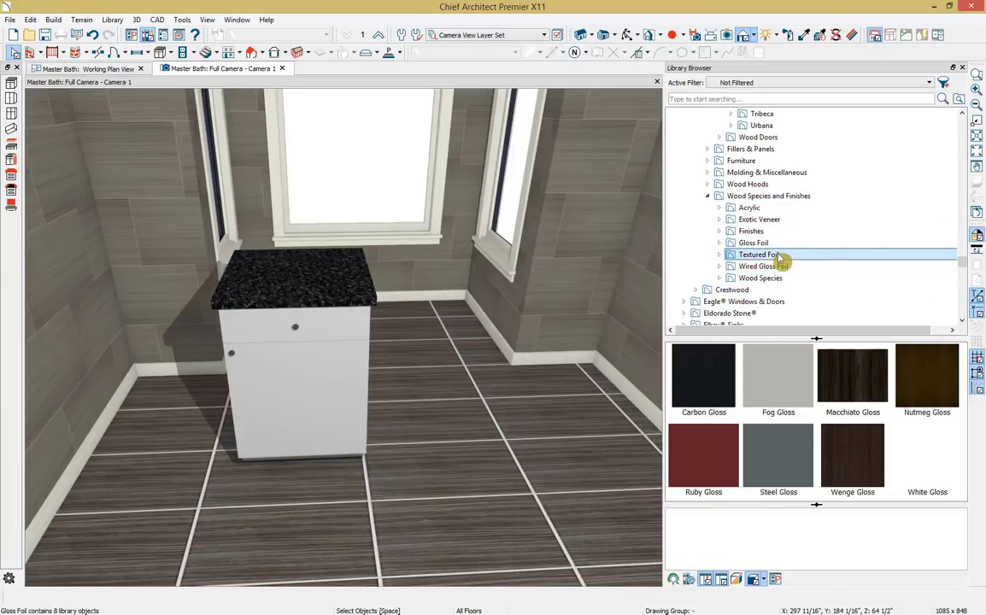
pyautogui.click(769, 266)
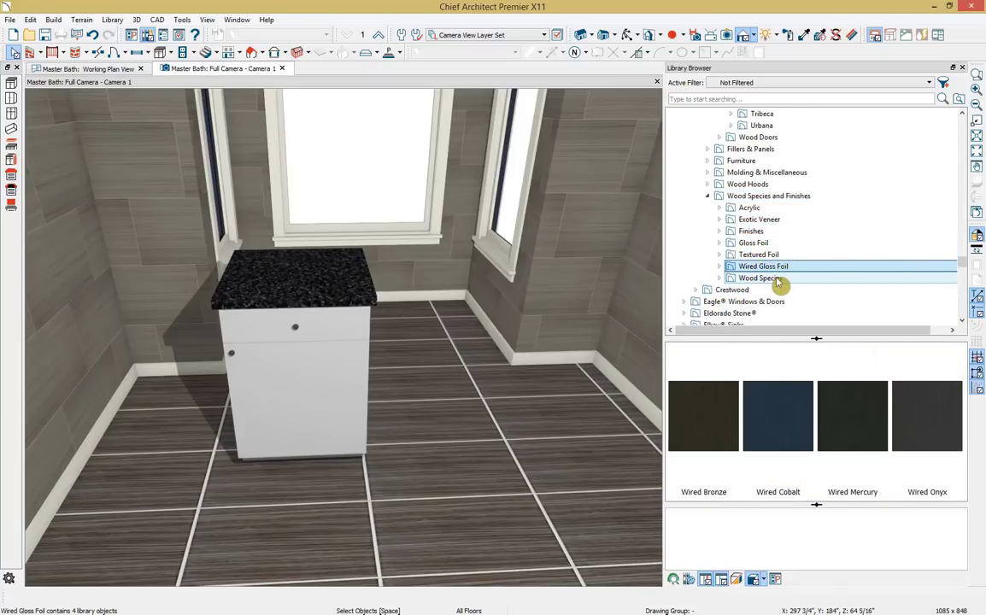
pyautogui.click(769, 278)
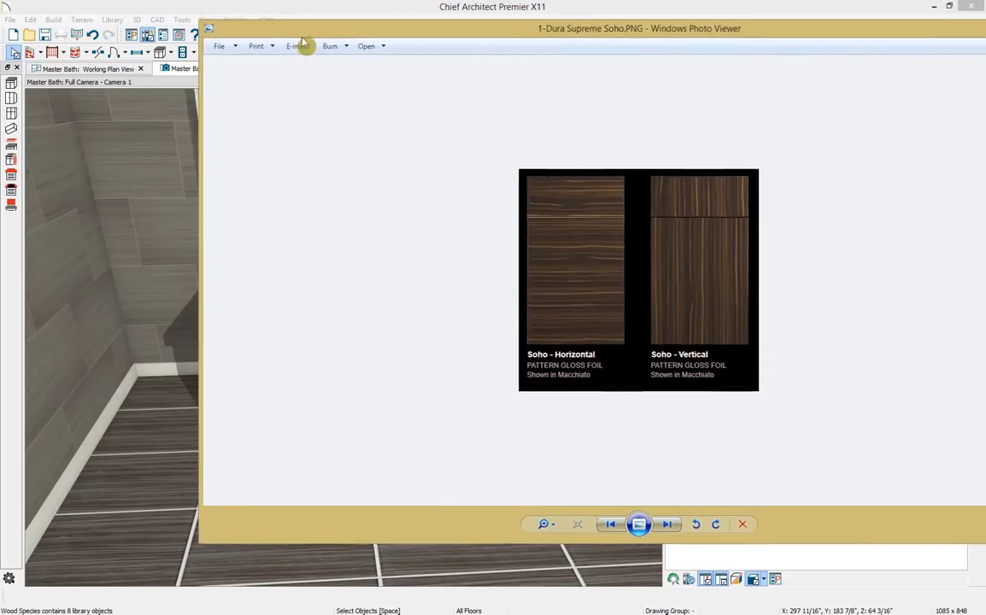
# Review the Dura Supreme Soho, Gloss Foil Door and Gloss Foil reference pictures, and close the picture viewer.
pyautogui.moveTo(309, 45); pyautogui.dragTo(167, 65)
pyautogui.press('Right')
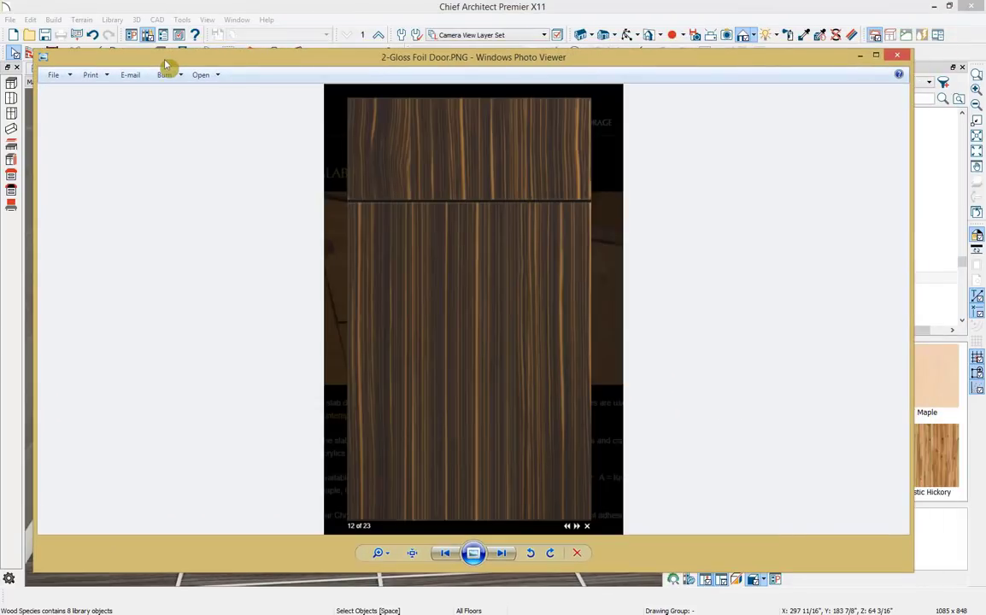
pyautogui.press('Right')
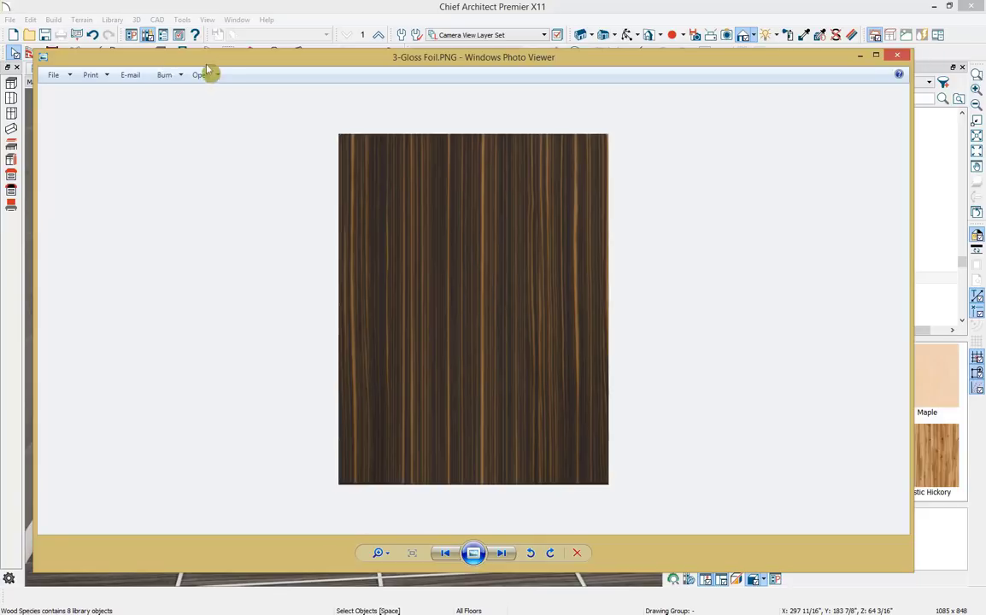
pyautogui.click(897, 55)
# Create a new material named Macchiato Gloss in the User Catalog's Bathroom Demonstration Materials folder.
pyautogui.moveTo(962, 262); pyautogui.dragTo(963, 320)
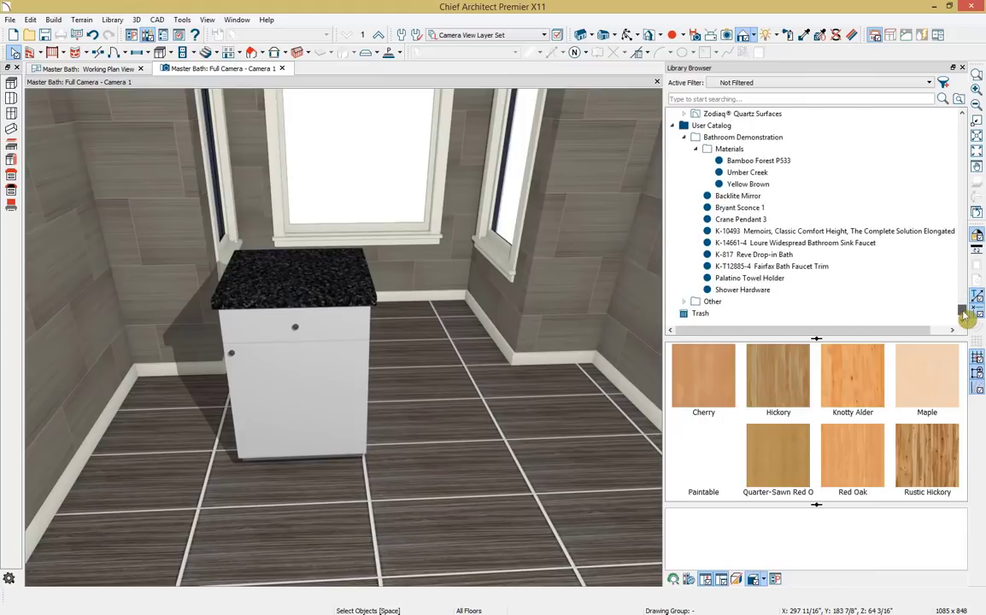
pyautogui.click(773, 152)
pyautogui.rightClick(772, 151)
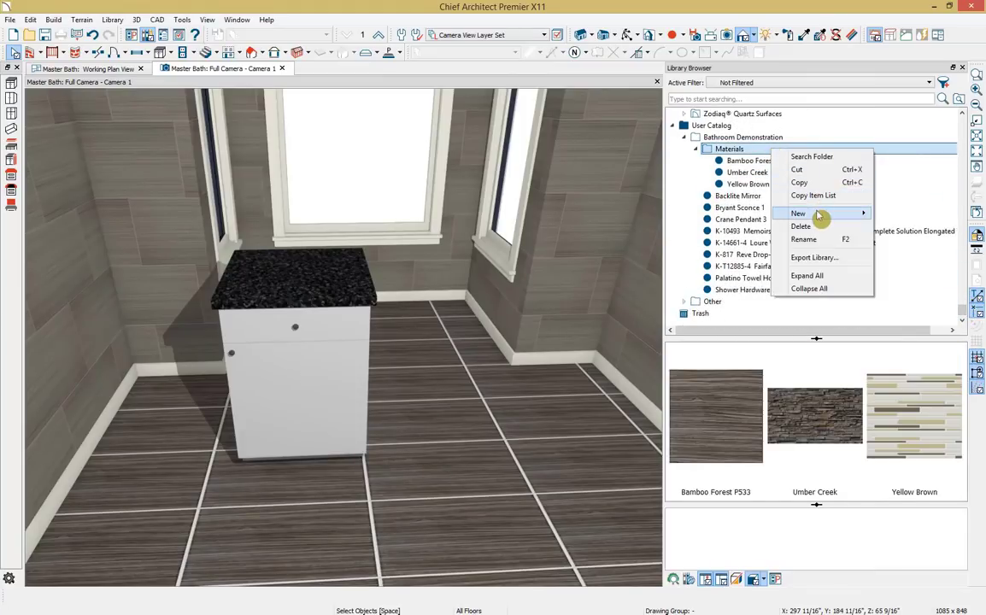
pyautogui.moveTo(818, 213)
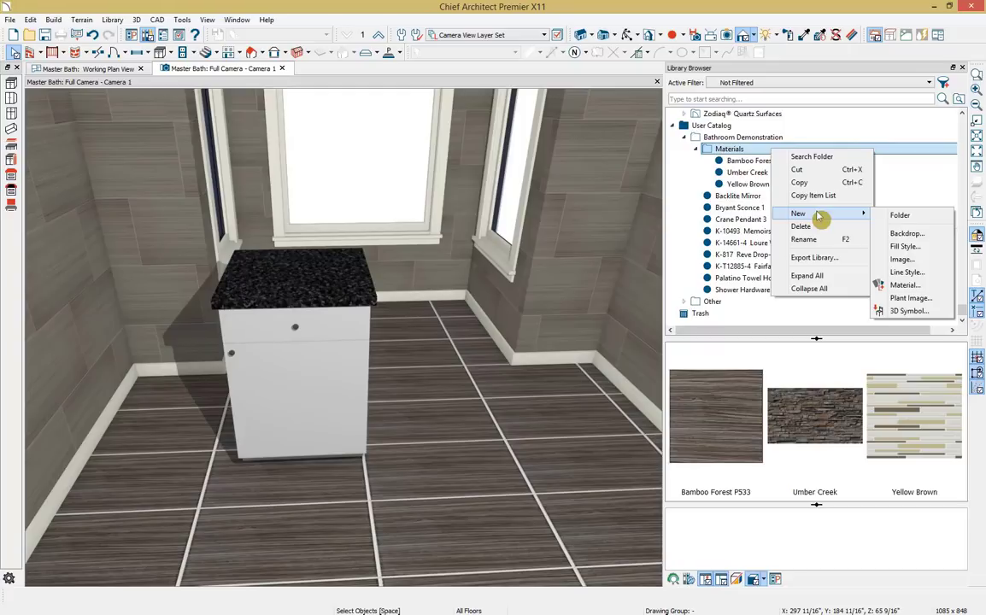
pyautogui.click(904, 285)
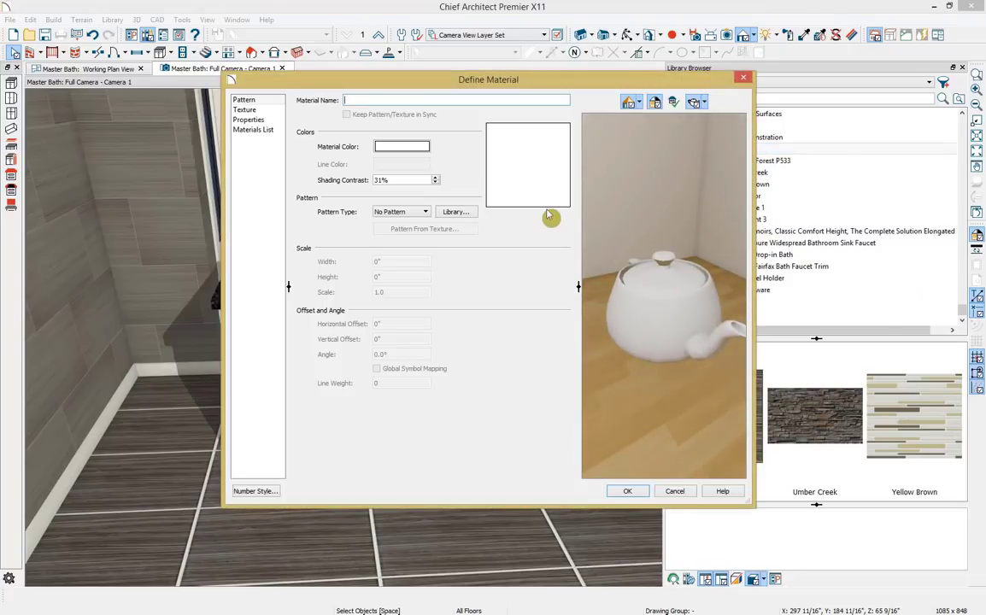
pyautogui.write('Macchiato Gloss')
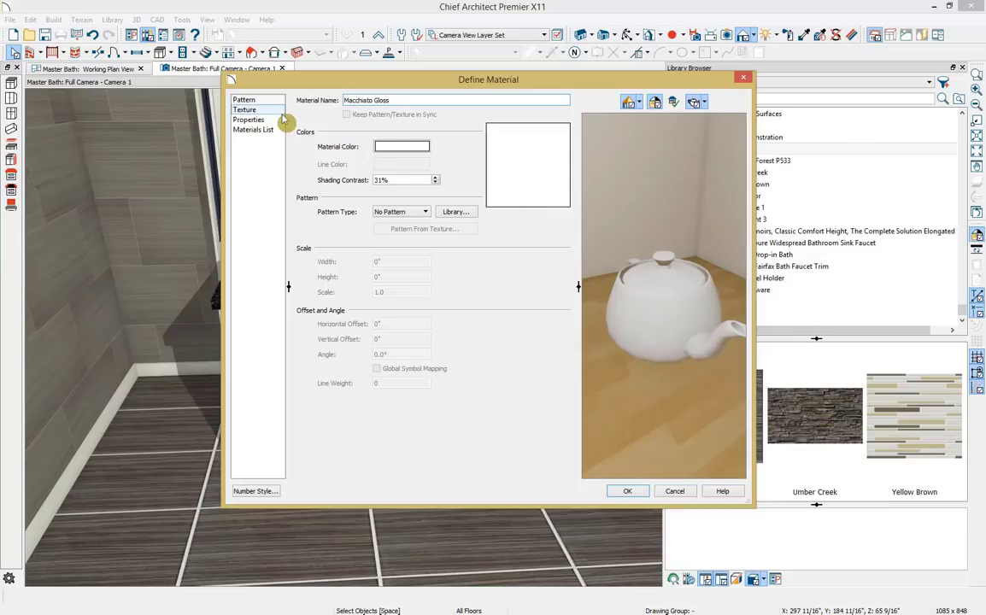
# Recheck the Soho and Gloss Foil reference pictures, and load 3-Gloss Foil.PNG as the Macchiato Gloss material's texture.
pyautogui.click(248, 109)
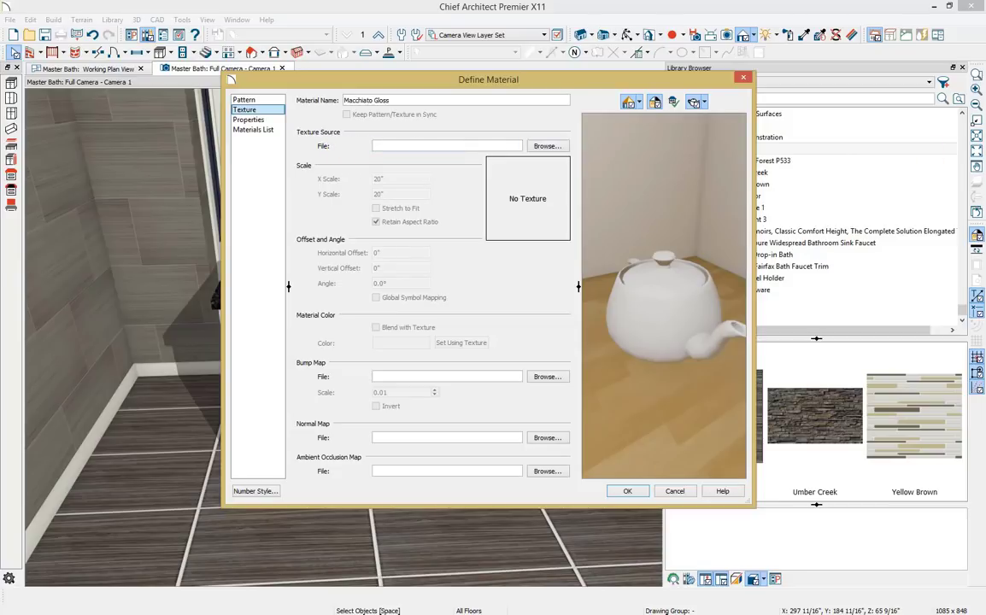
pyautogui.moveTo(982, 61); pyautogui.dragTo(141, 61)
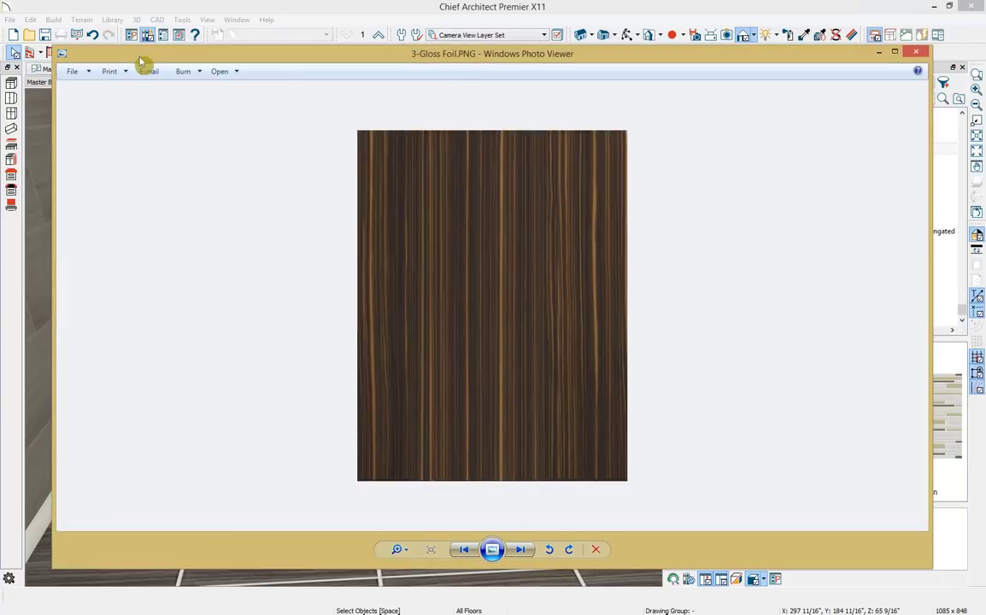
pyautogui.click(468, 550)
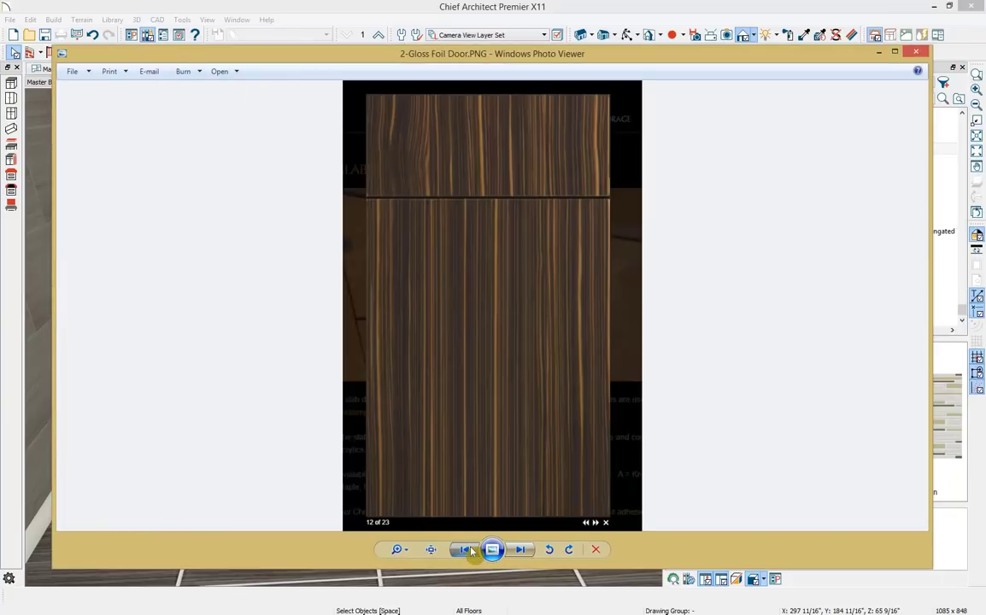
pyautogui.click(468, 550)
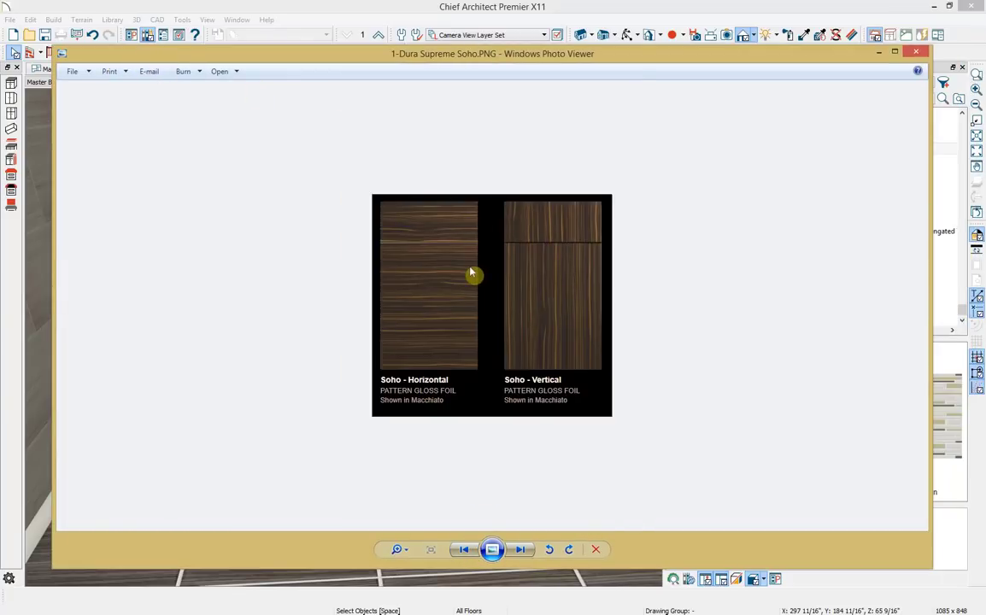
pyautogui.scroll(-1, 471, 272)
pyautogui.scroll(-1, 470, 273)
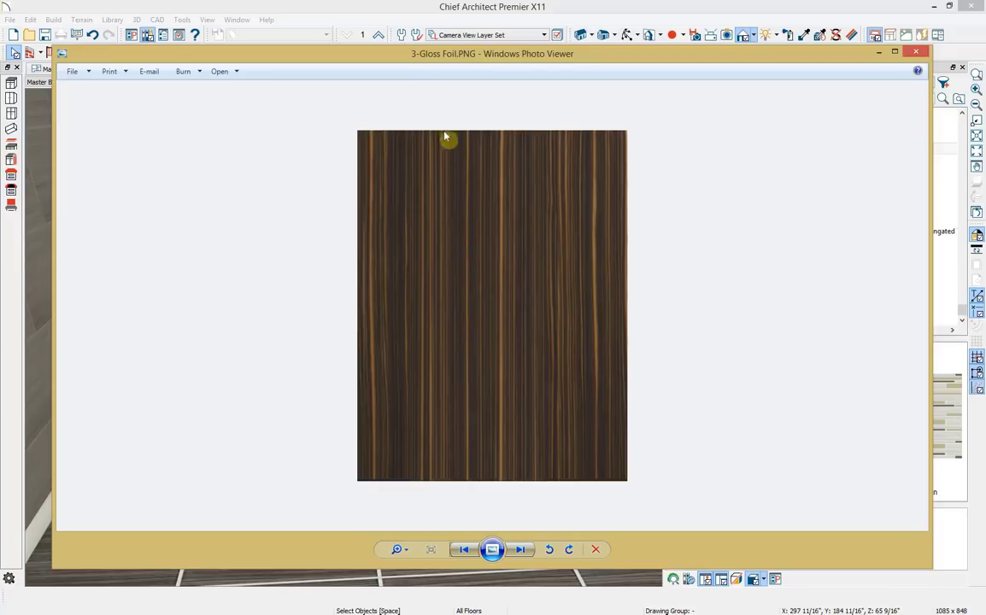
pyautogui.click(916, 53)
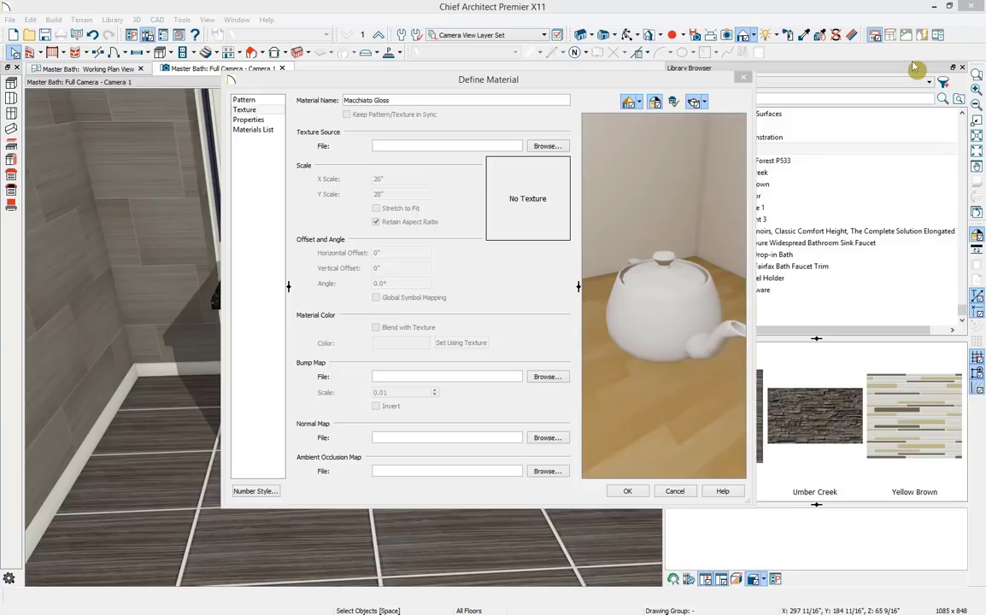
pyautogui.click(564, 148)
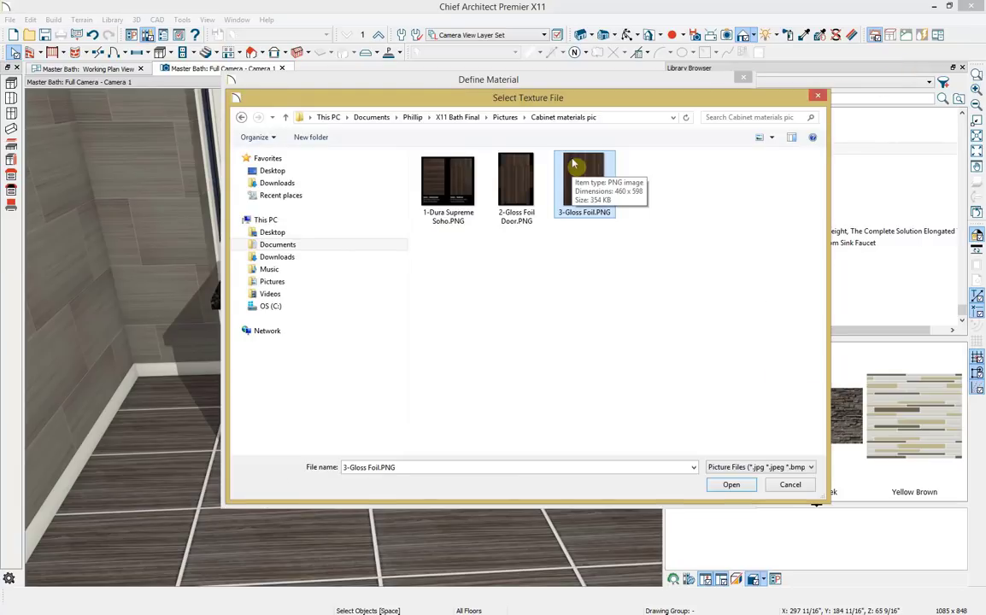
pyautogui.click(728, 485)
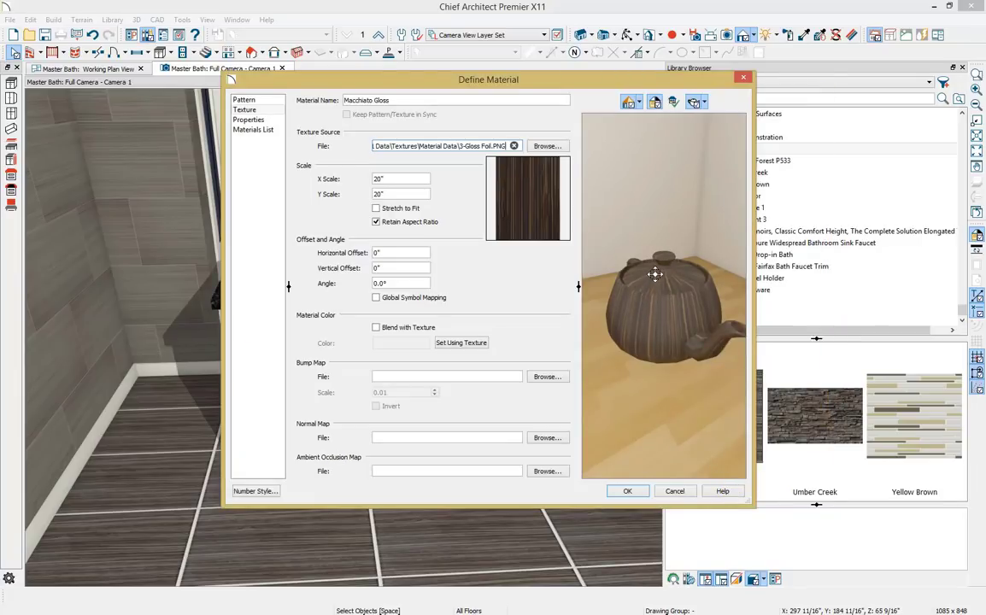
# Preview the Macchiato Gloss texture on a cube, enable Stretch to Fit, and save the material.
pyautogui.moveTo(655, 274); pyautogui.dragTo(663, 287)
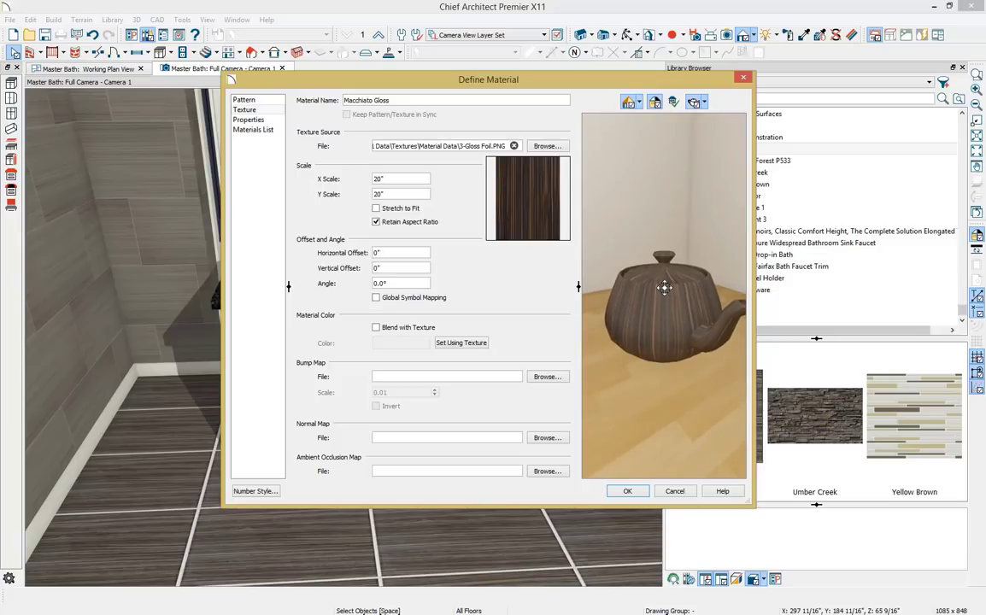
pyautogui.click(705, 106)
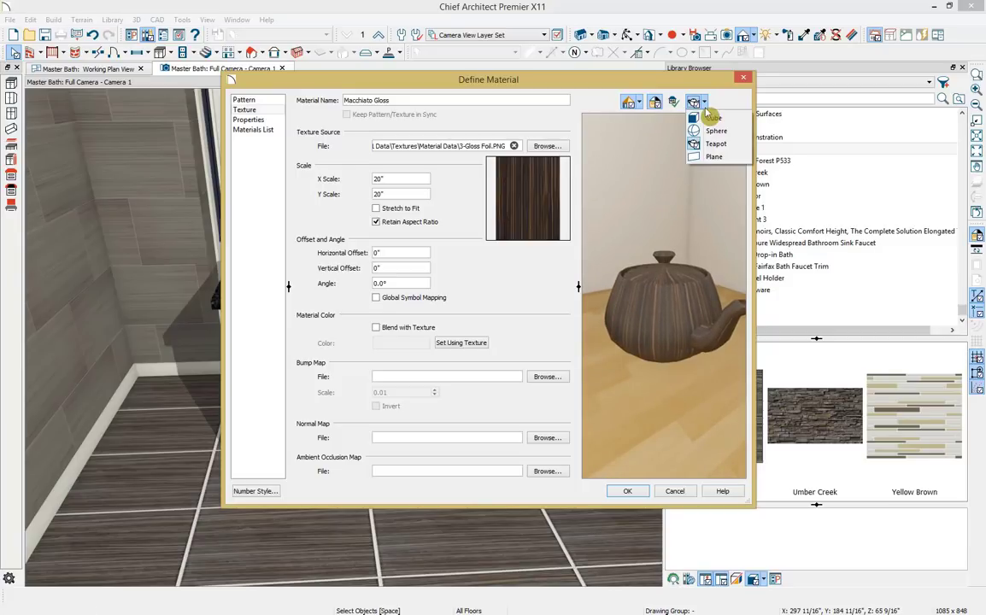
pyautogui.click(712, 117)
pyautogui.moveTo(693, 242); pyautogui.dragTo(504, 248)
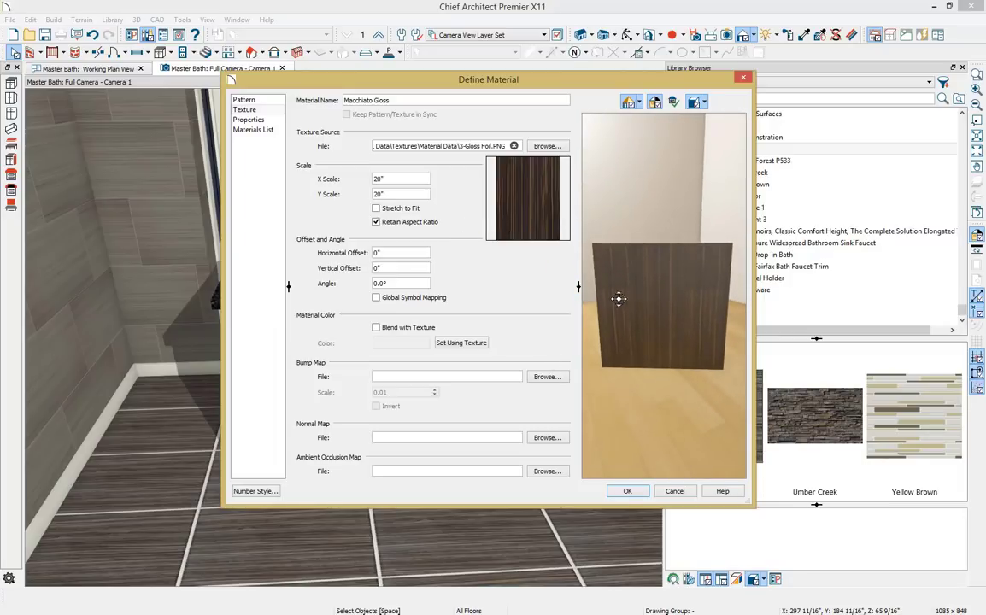
pyautogui.scroll(5, 636, 291)
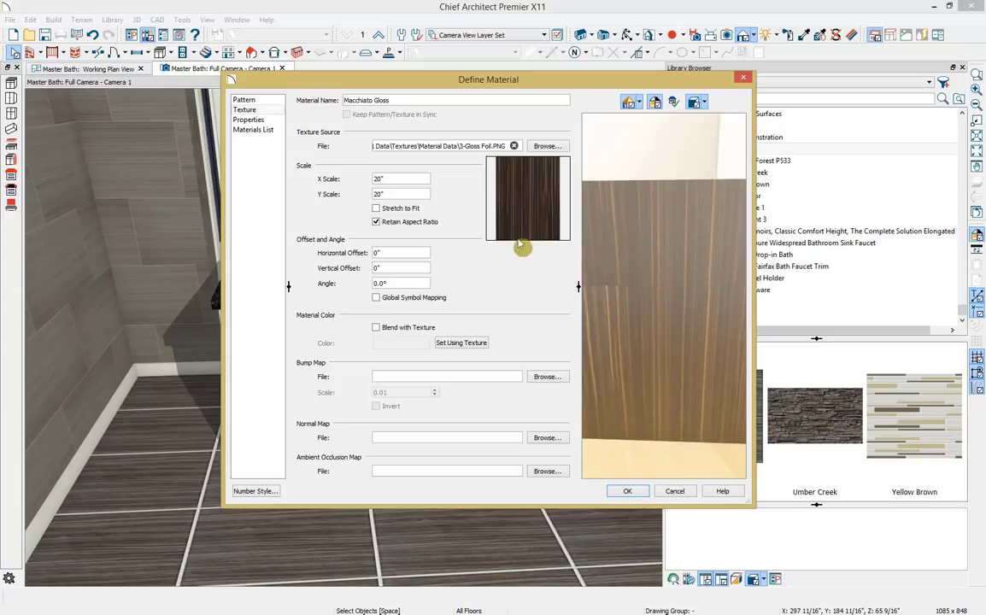
pyautogui.click(376, 208)
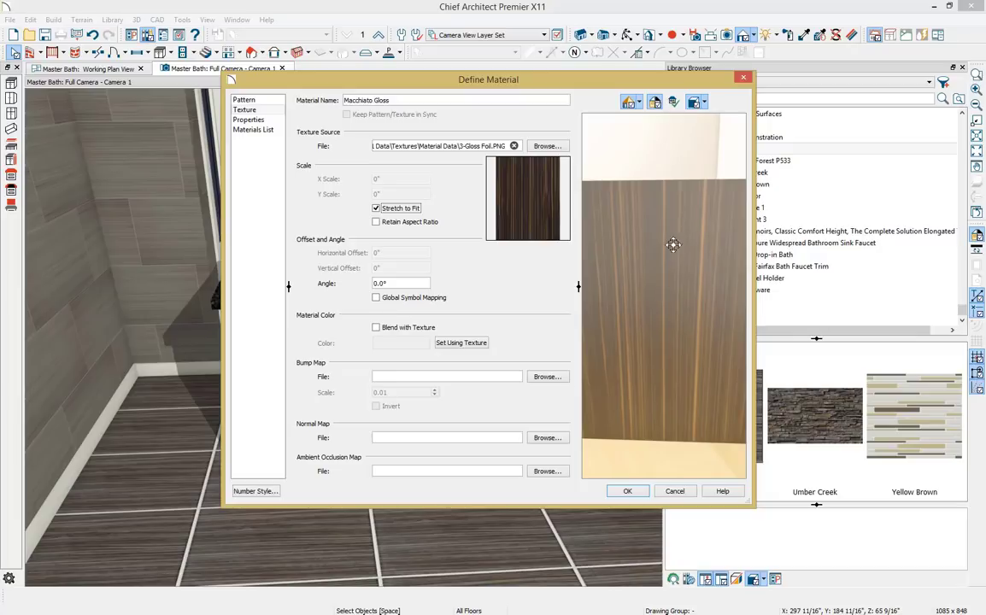
pyautogui.click(624, 498)
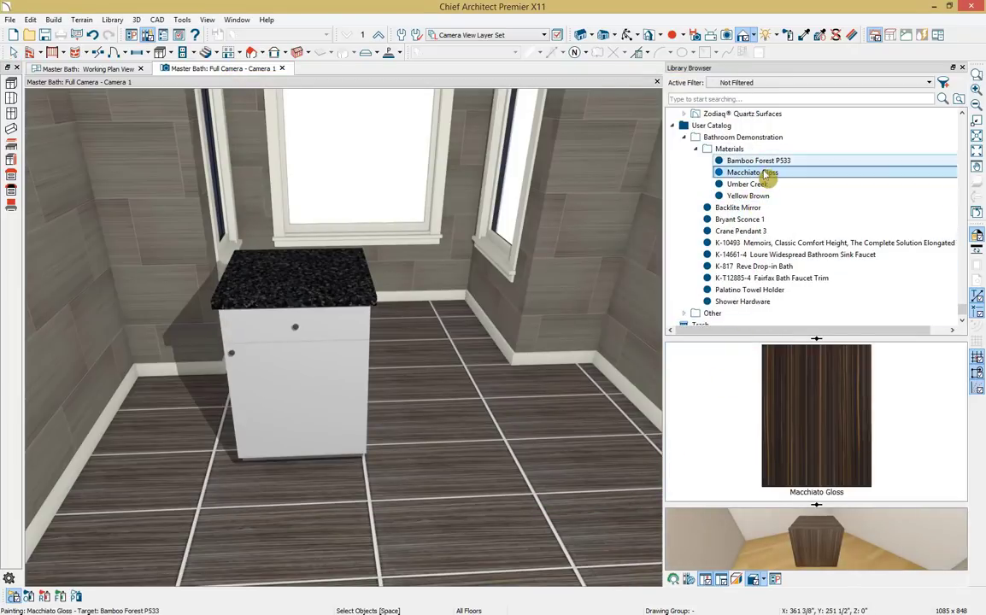
# Reopen the Macchiato Gloss library material to inspect its definition, and close it without changes.
pyautogui.click(766, 176)
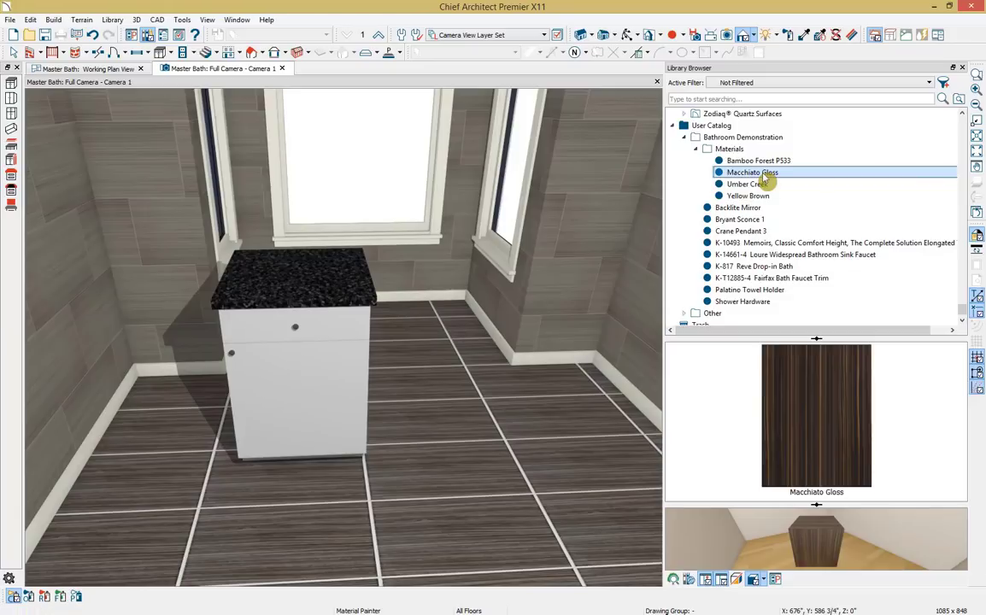
pyautogui.rightClick(766, 176)
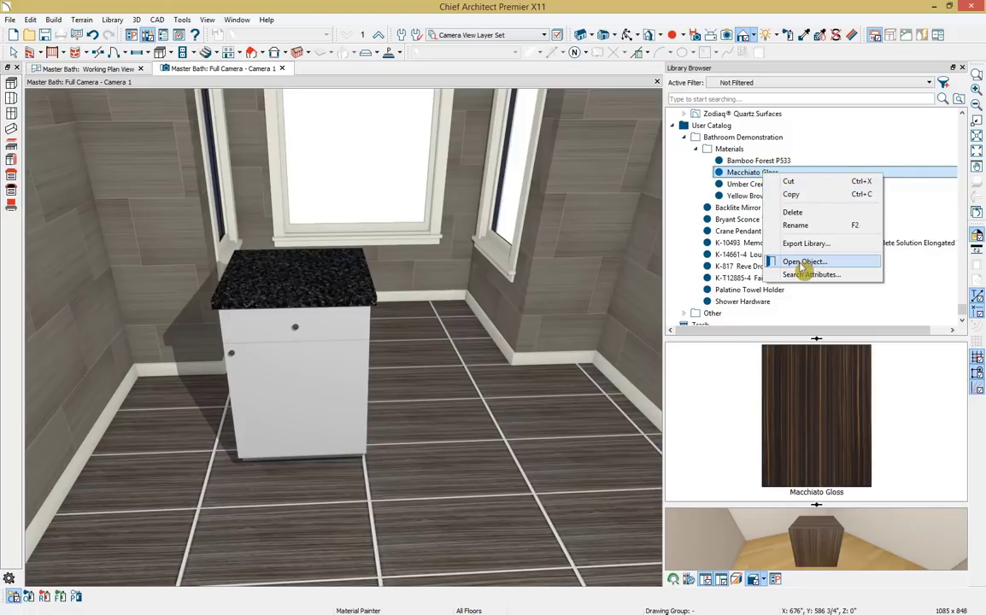
pyautogui.click(773, 249)
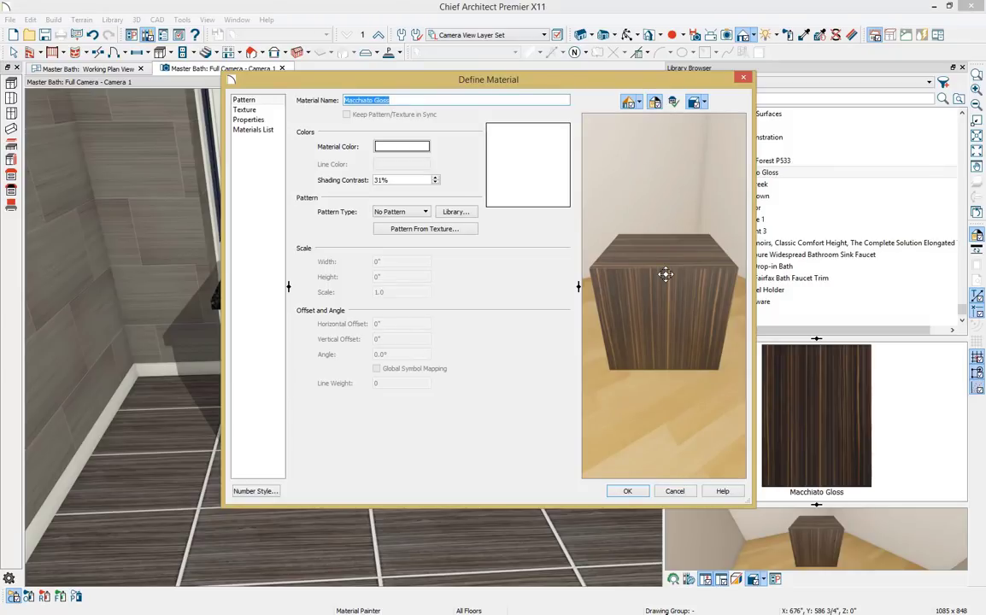
pyautogui.click(672, 492)
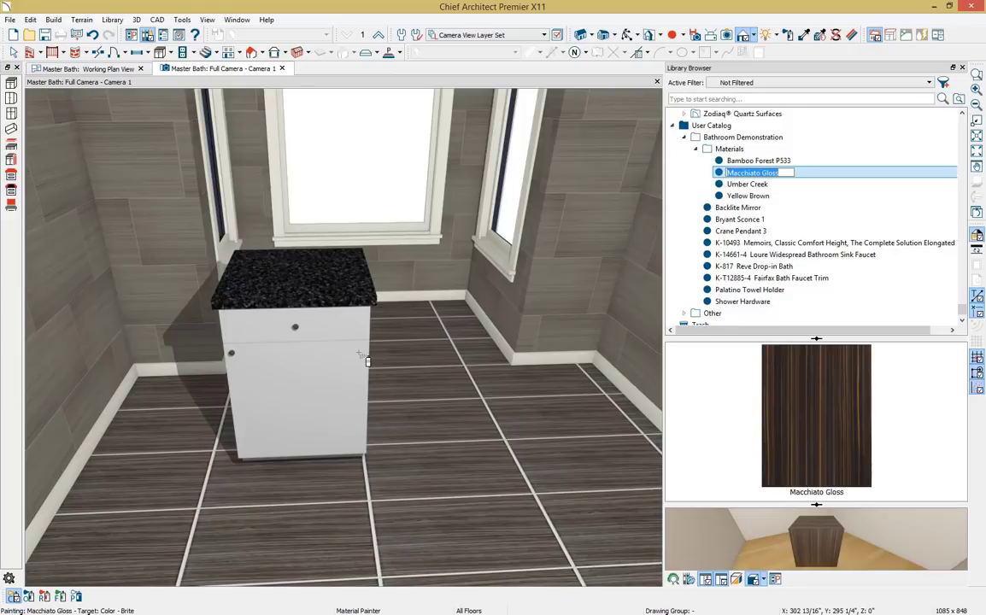
# Paint the base cabinet with Macchiato Gloss, replacing identical materials across the whole object, and exit the Material Painter.
pyautogui.click(29, 597)
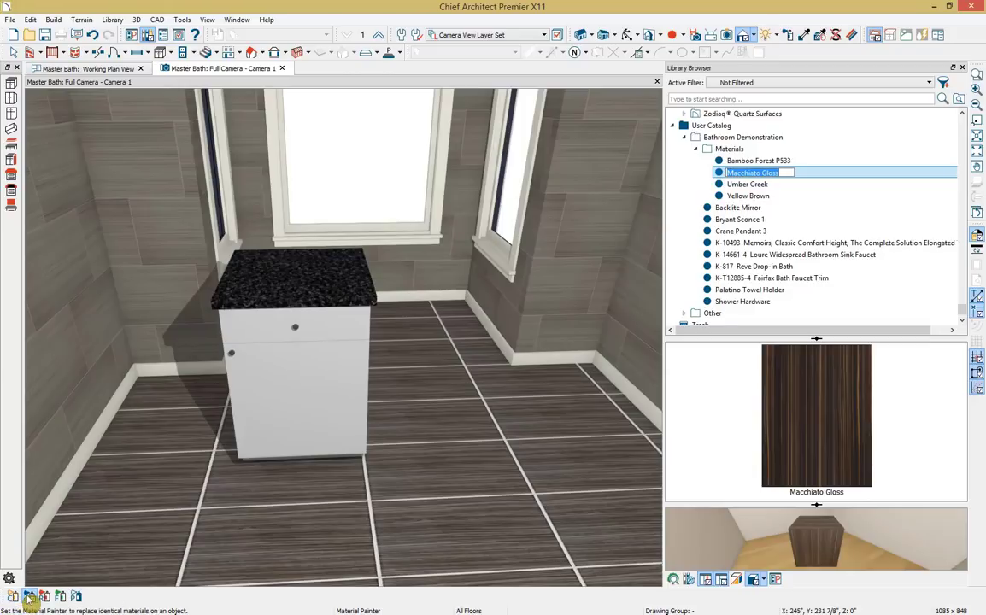
pyautogui.click(326, 385)
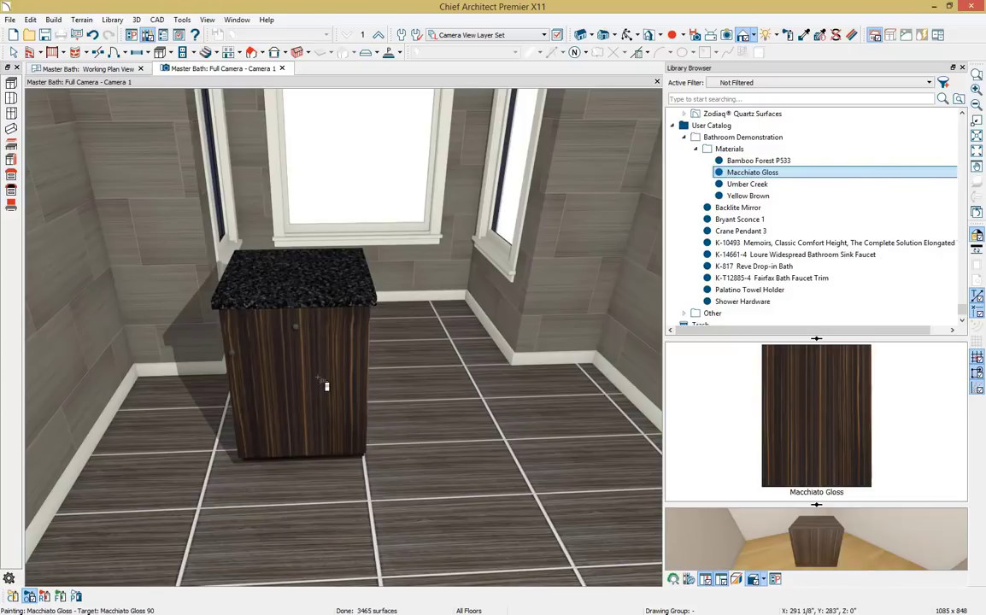
pyautogui.press('F2')
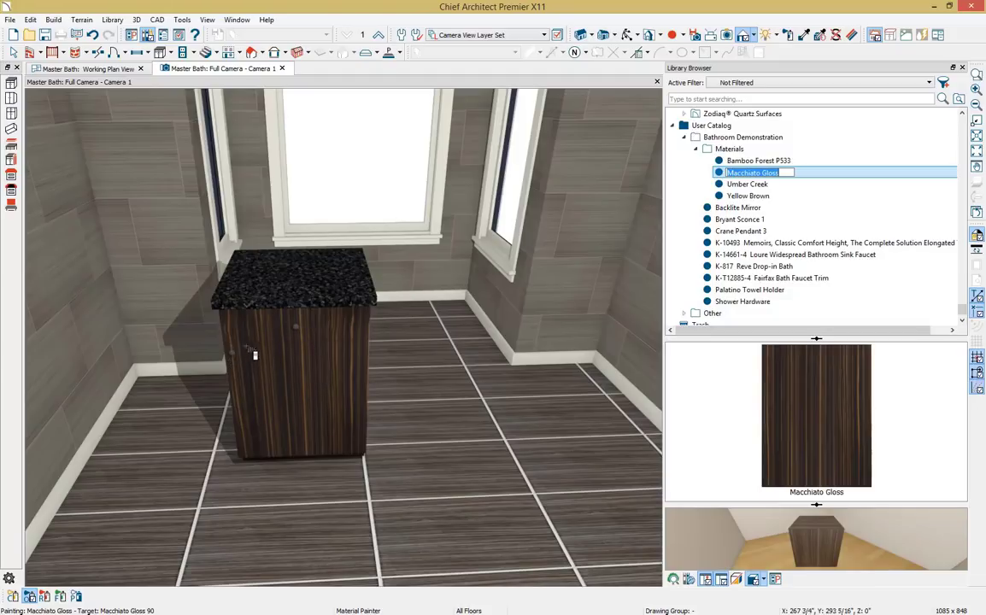
pyautogui.press('Escape')
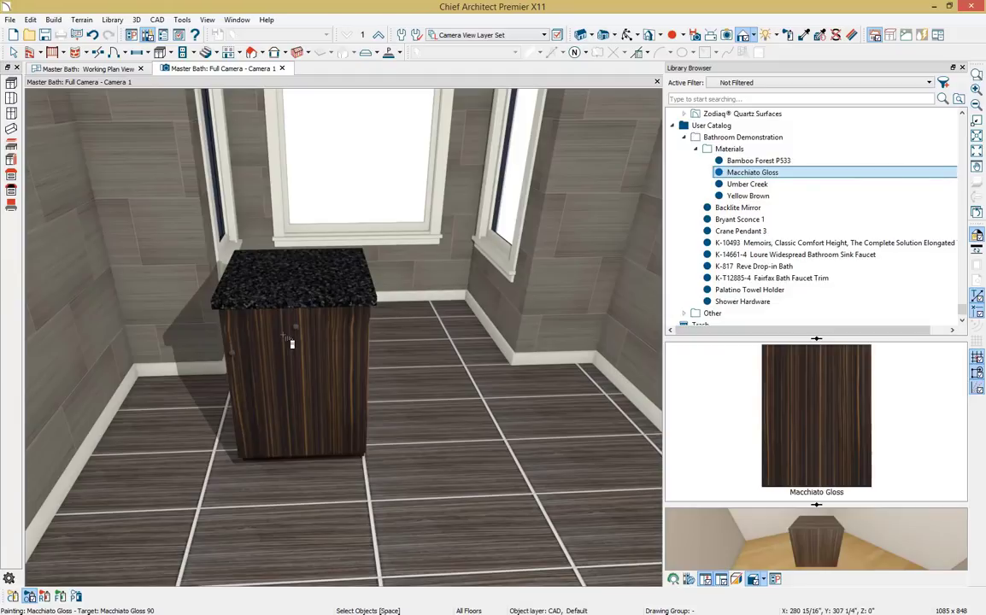
pyautogui.press('Escape')
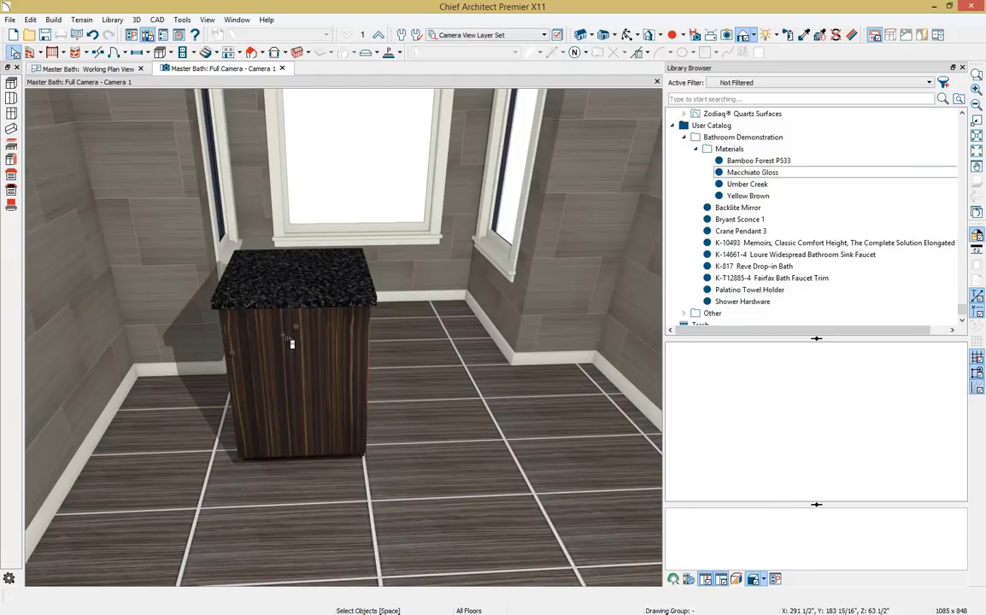
# Open the base cabinet's specification and review its settings from size and box construction through doors, moldings, materials and components to object information.
pyautogui.click(290, 342)
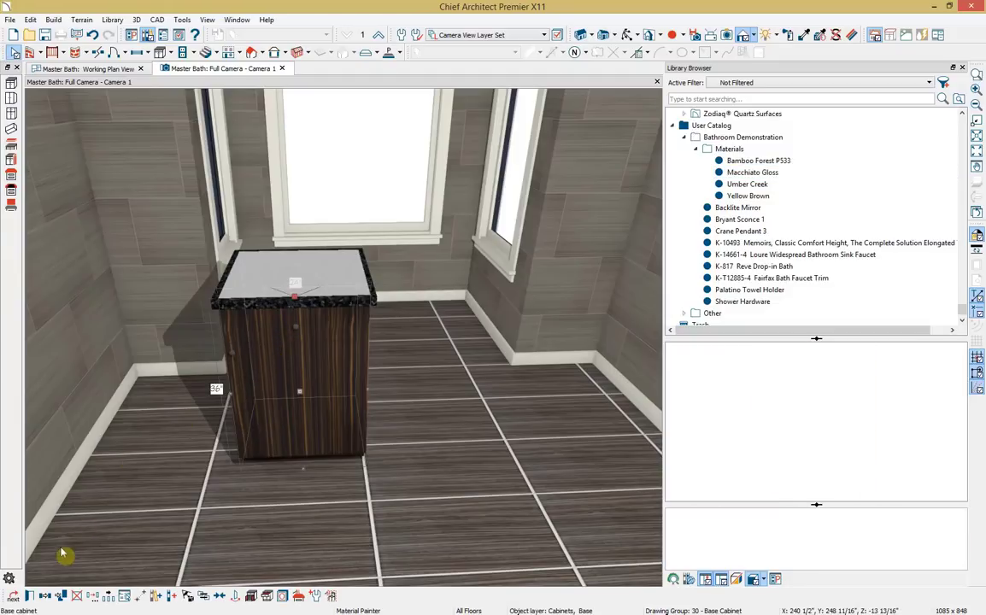
pyautogui.click(29, 595)
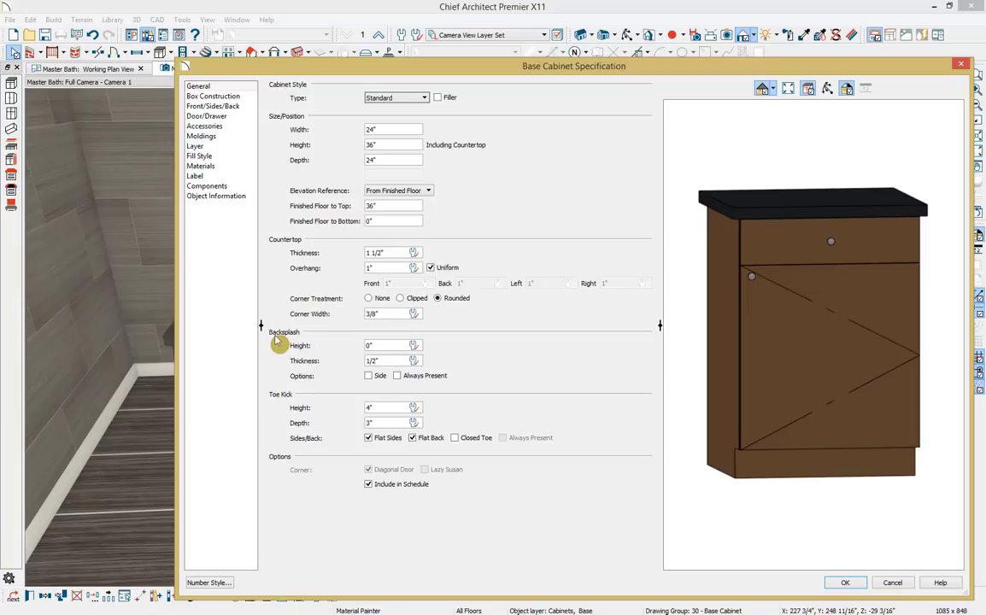
pyautogui.click(242, 98)
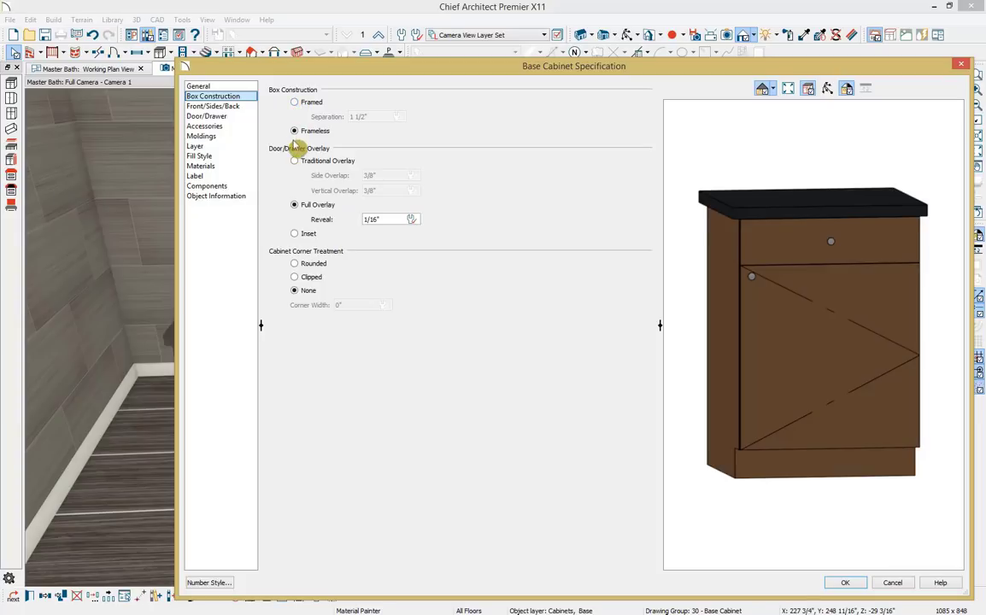
pyautogui.click(233, 107)
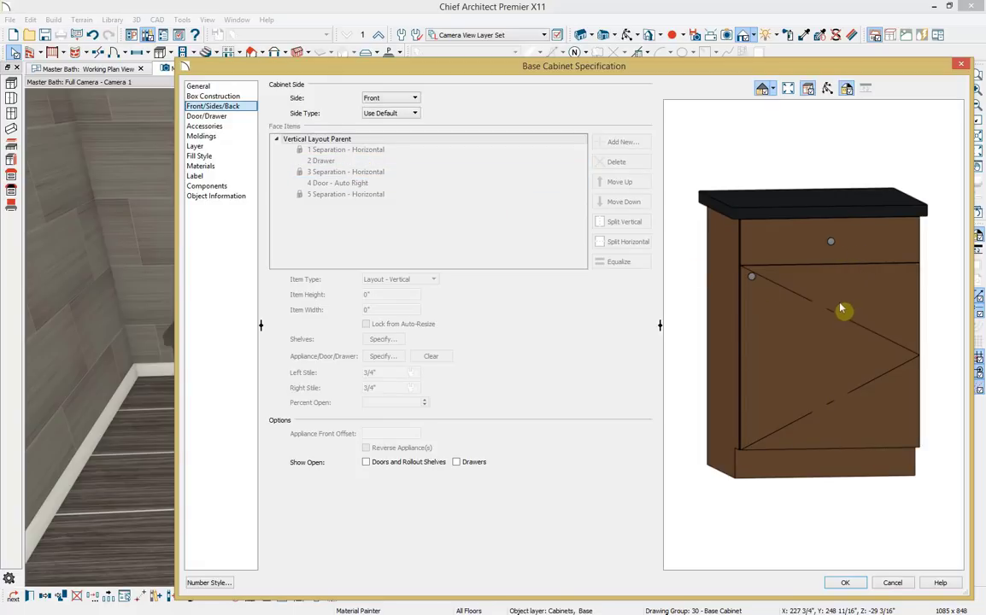
pyautogui.click(227, 116)
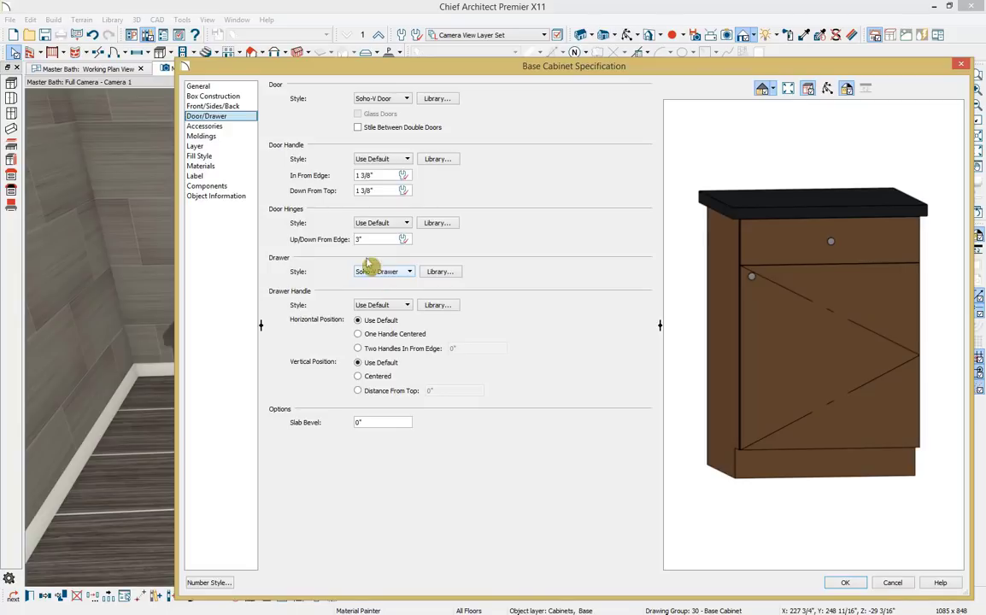
pyautogui.click(239, 127)
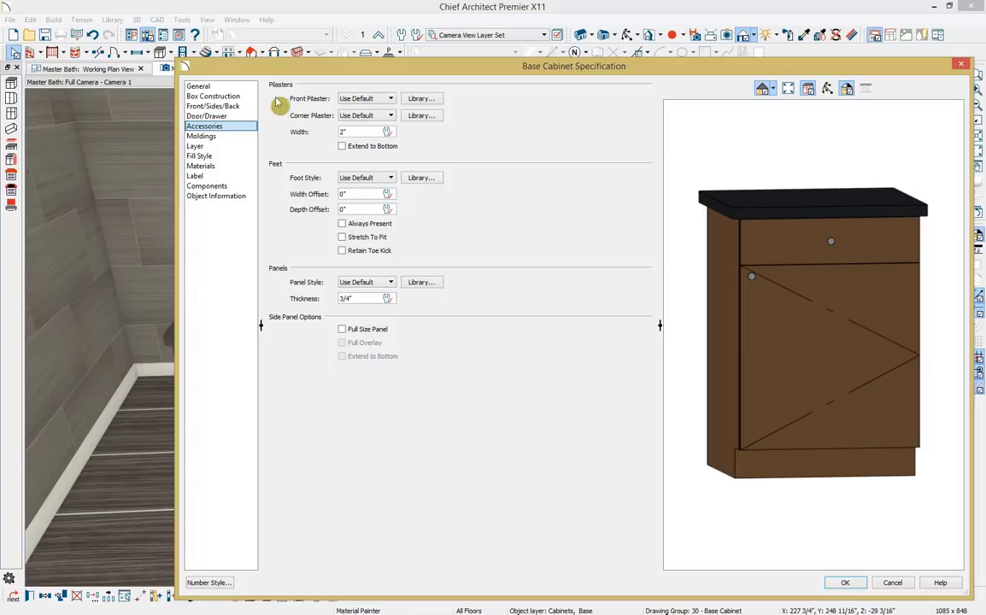
pyautogui.click(227, 136)
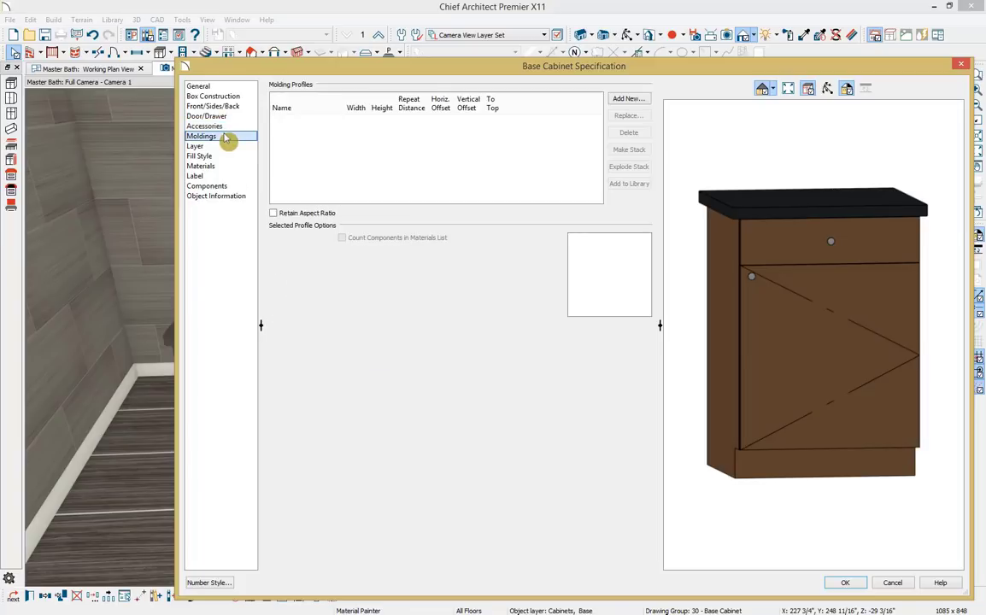
pyautogui.click(227, 149)
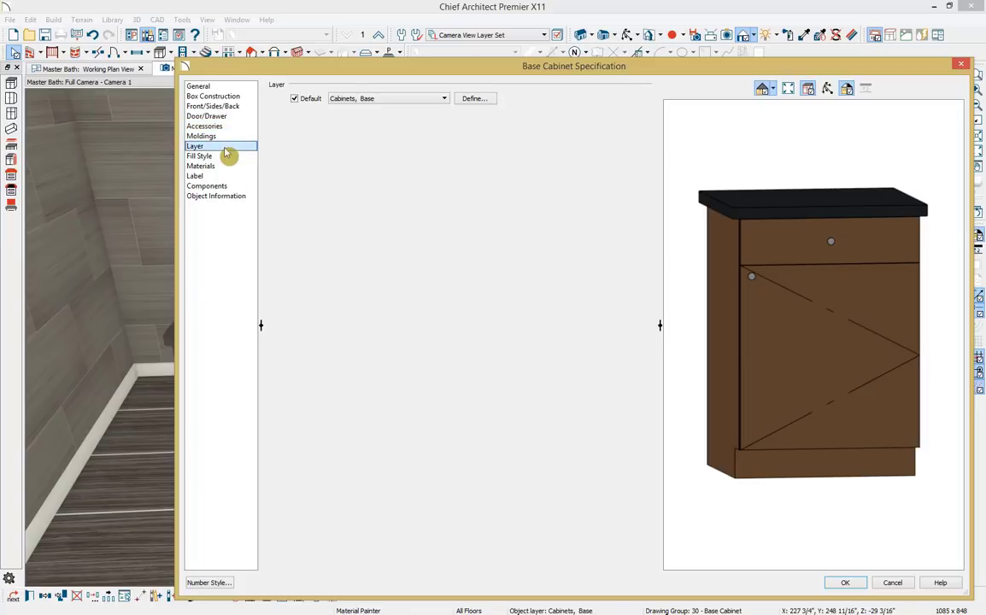
pyautogui.click(227, 157)
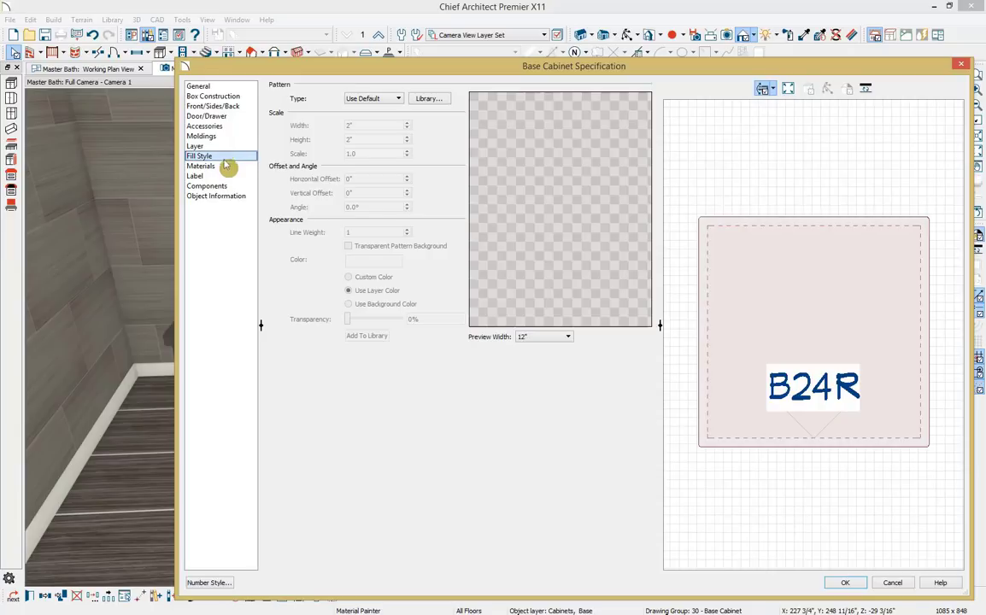
pyautogui.click(227, 166)
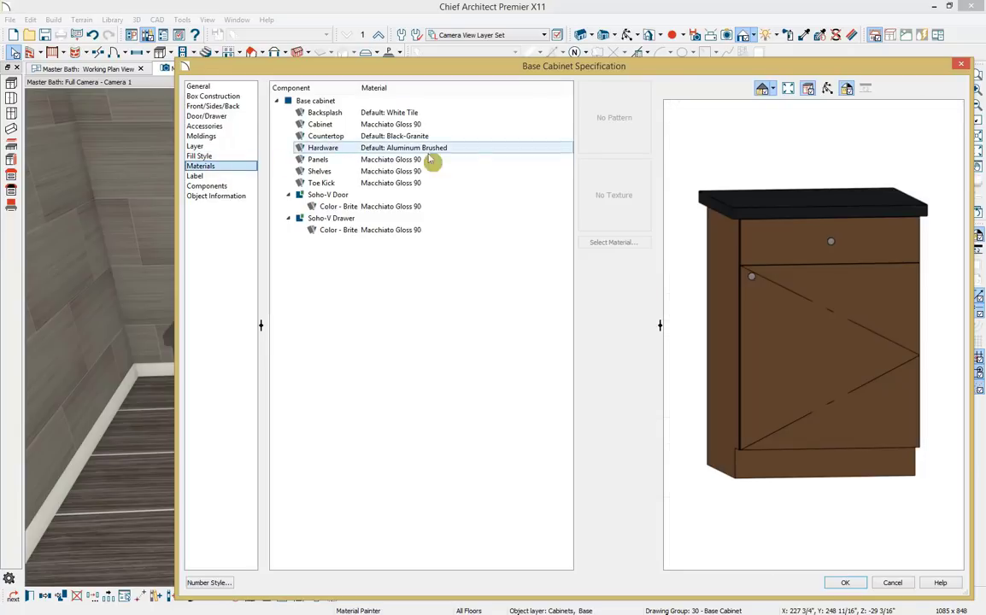
pyautogui.click(244, 177)
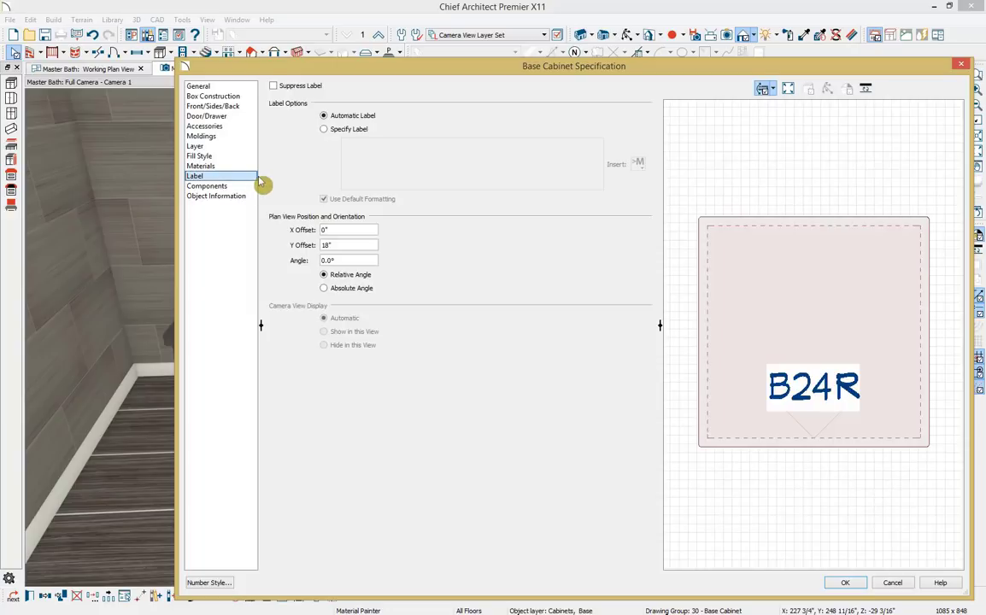
pyautogui.click(247, 187)
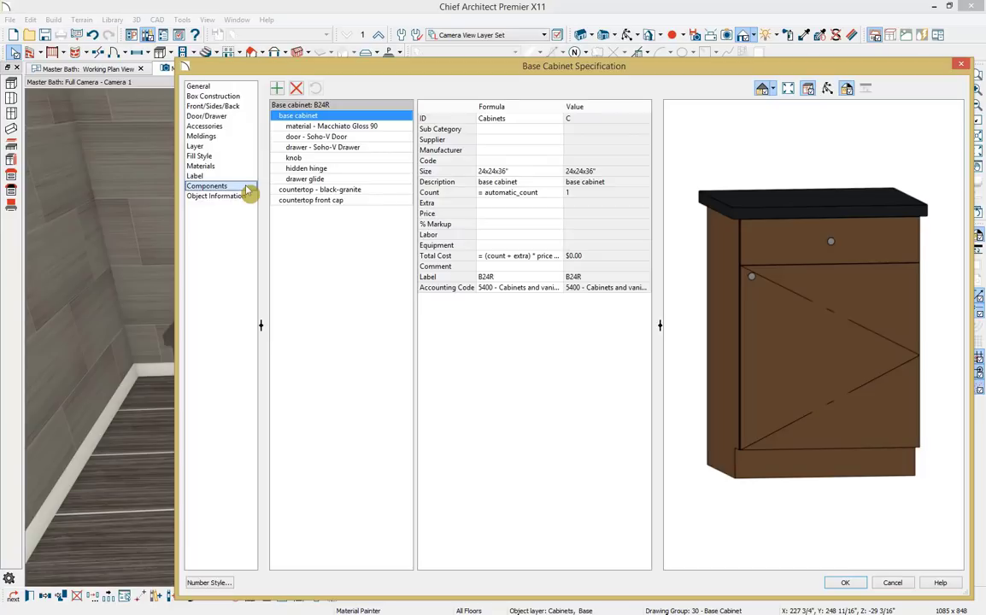
pyautogui.click(245, 197)
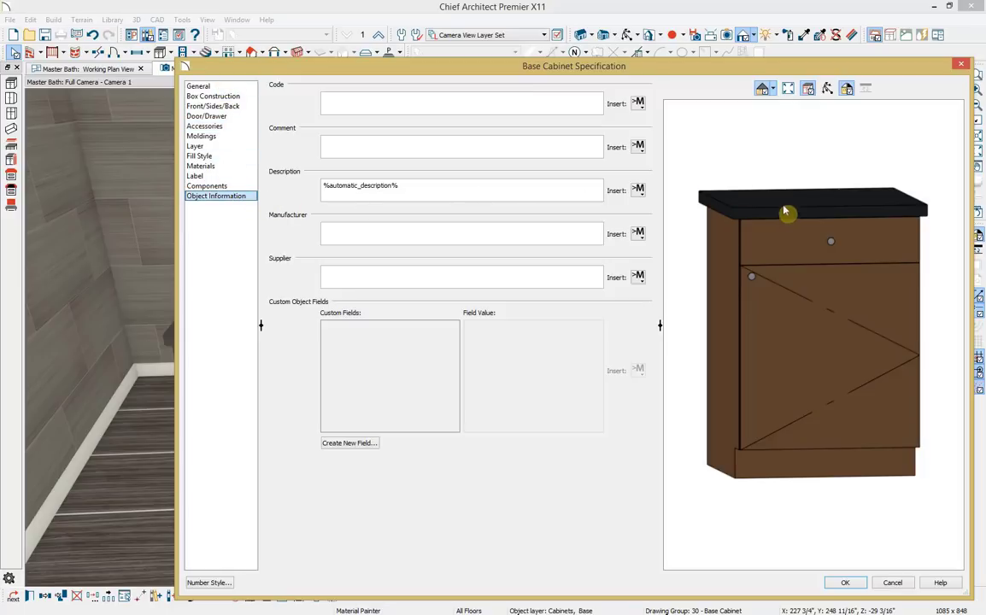
# Preview the cabinet in Standard, Glass House and plan view, and return the preview to Vector View.
pyautogui.click(772, 90)
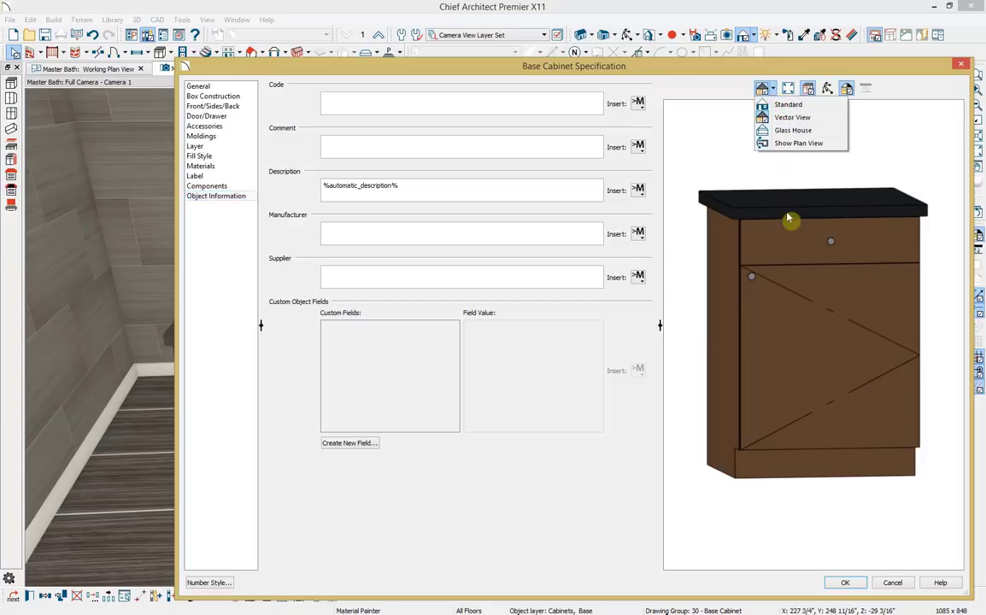
pyautogui.click(790, 105)
pyautogui.click(773, 92)
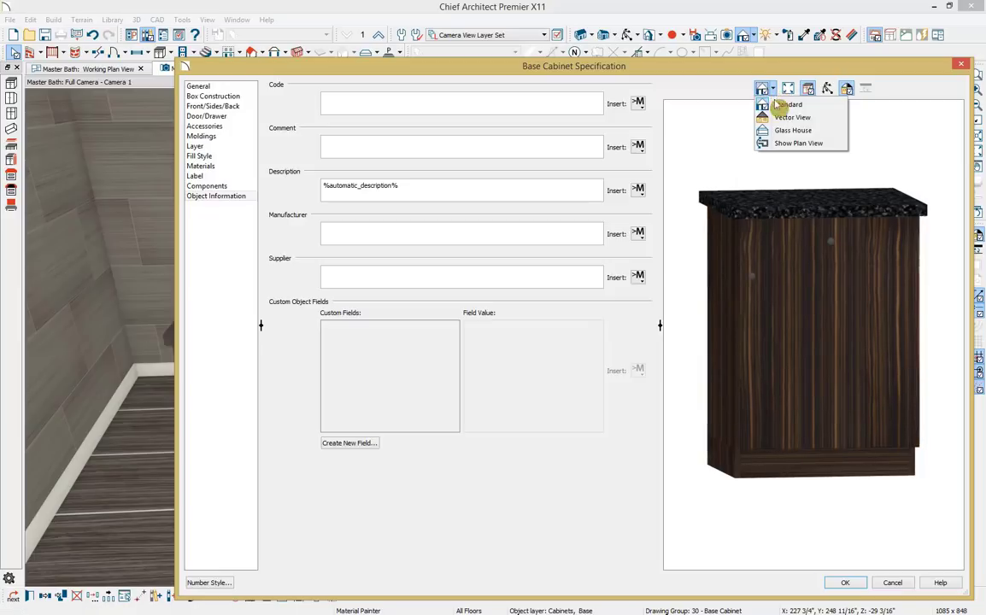
pyautogui.click(781, 130)
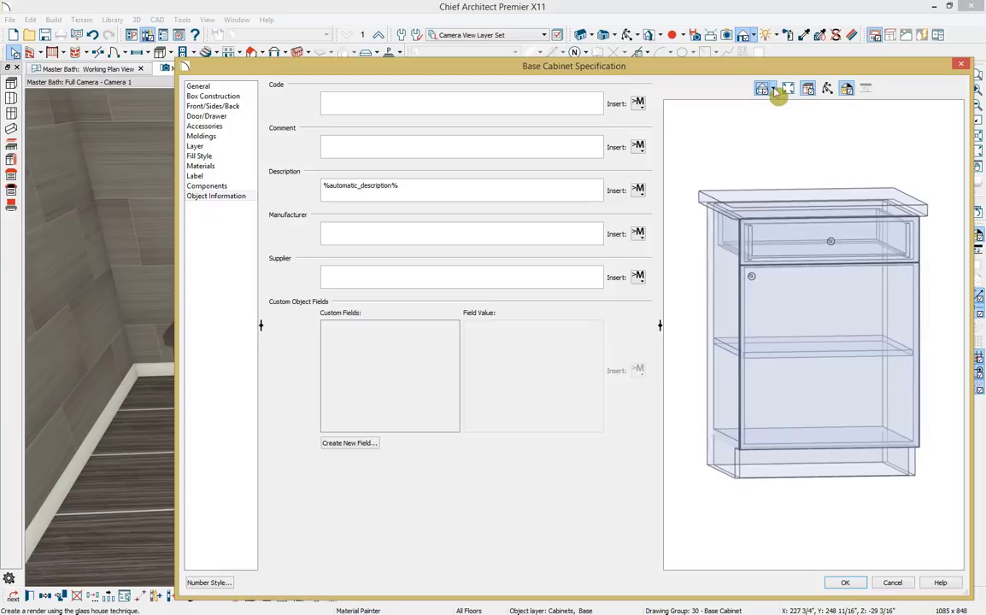
pyautogui.click(773, 91)
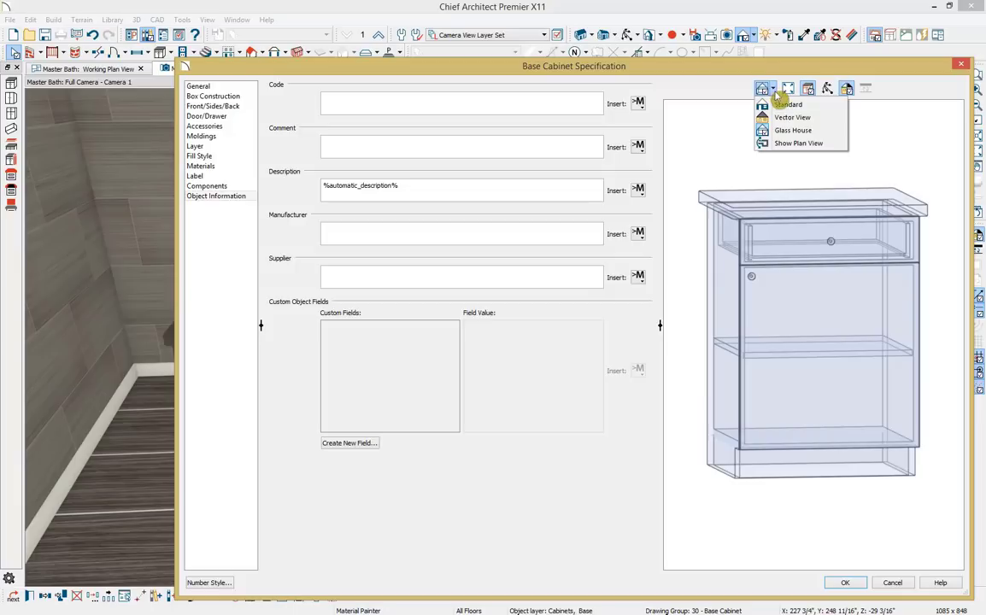
pyautogui.click(787, 142)
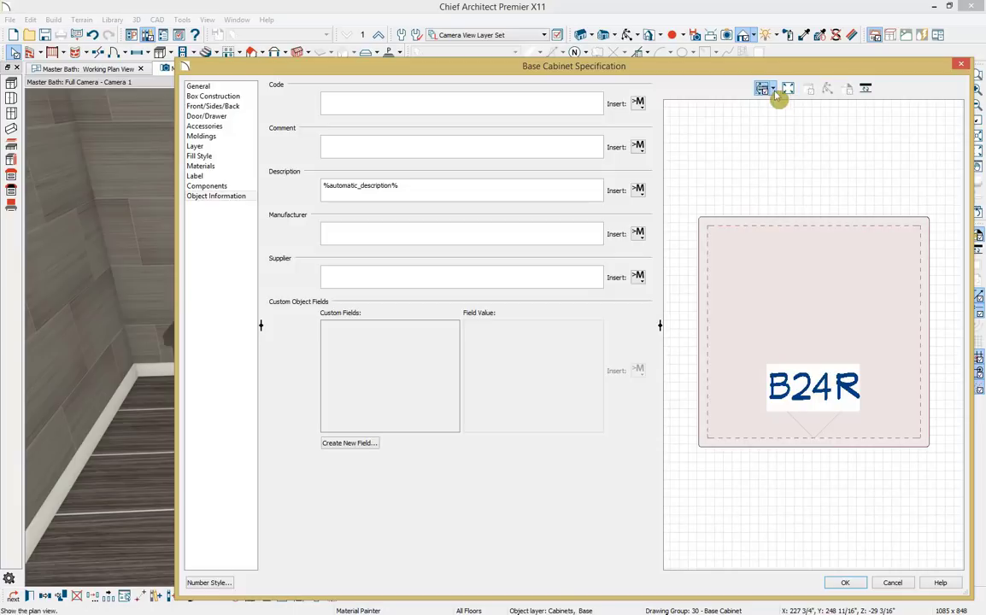
pyautogui.click(774, 89)
pyautogui.click(785, 118)
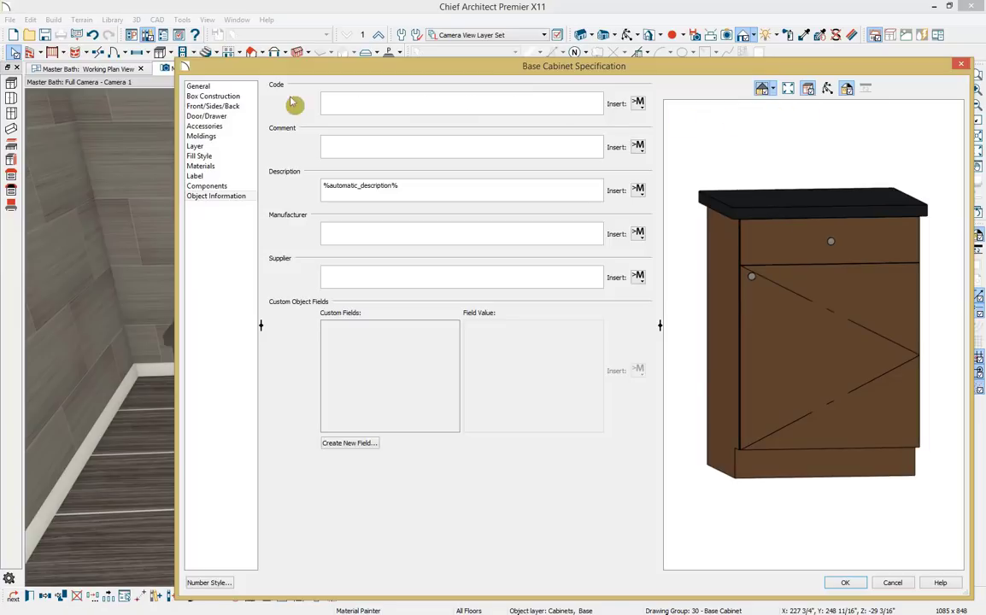
# Set the base cabinet's height to 27", its depth to 21" and its bottom 9" above the finished floor.
pyautogui.click(250, 89)
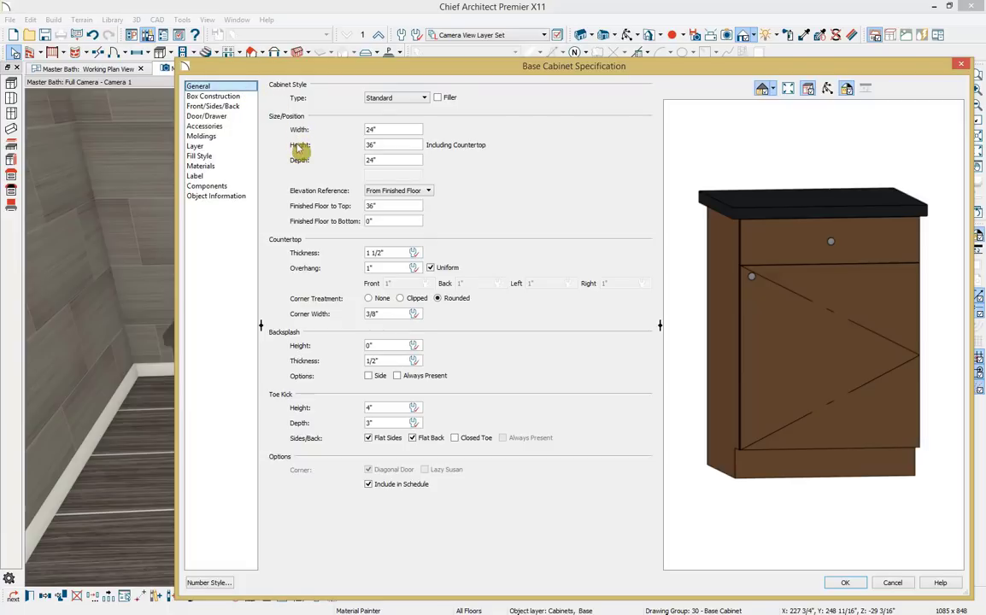
pyautogui.press('Tab')
pyautogui.press('Tab')
pyautogui.press('Tab')
pyautogui.press('Tab')
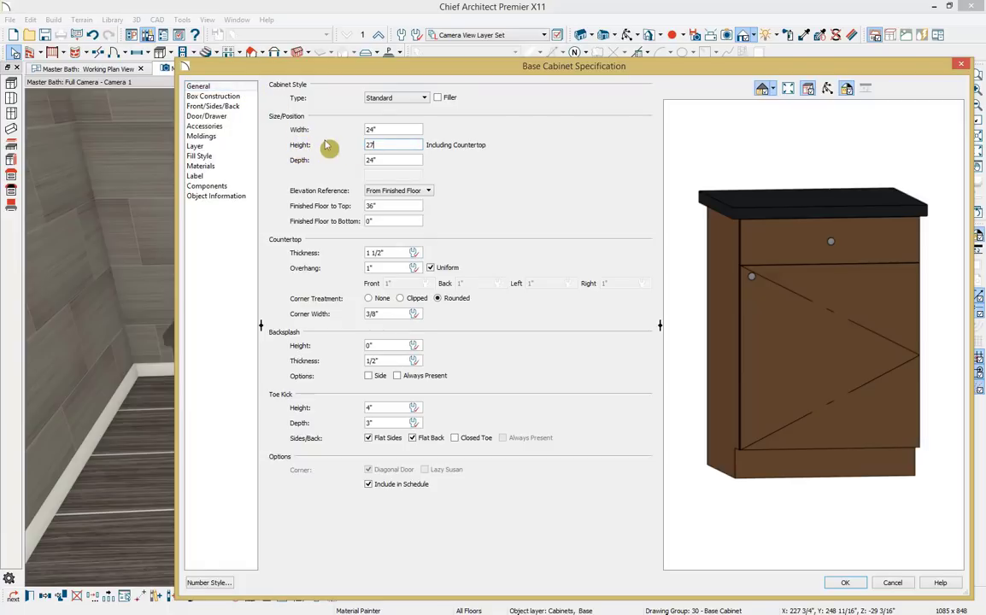
pyautogui.press('Tab')
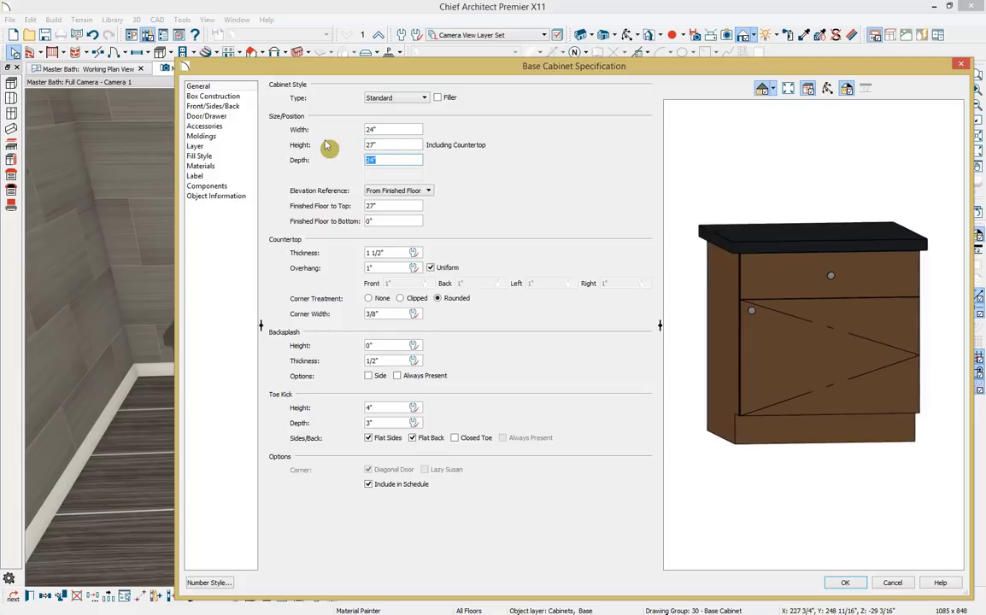
pyautogui.press('Tab')
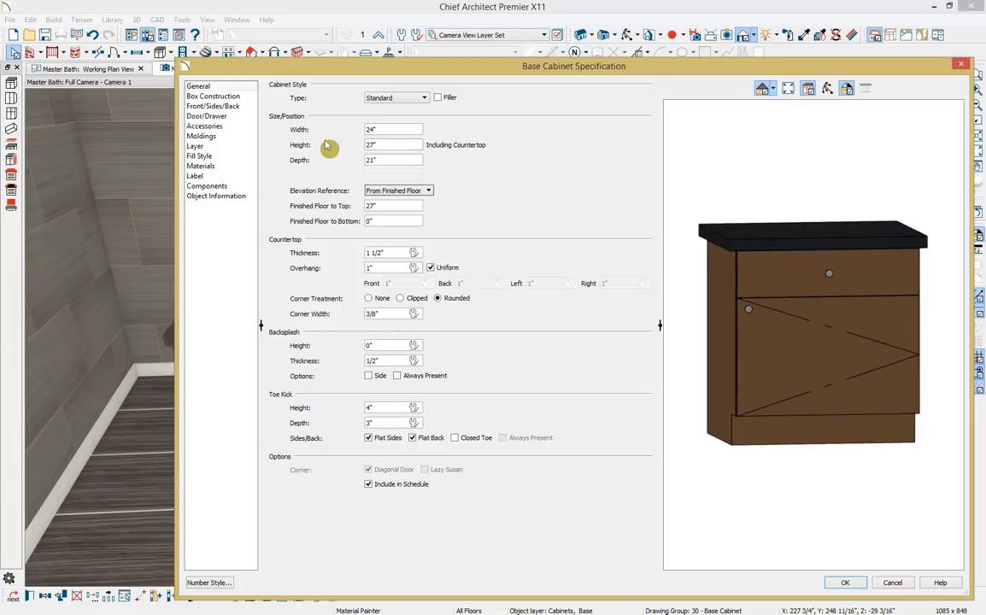
pyautogui.press('Tab')
pyautogui.press('Tab')
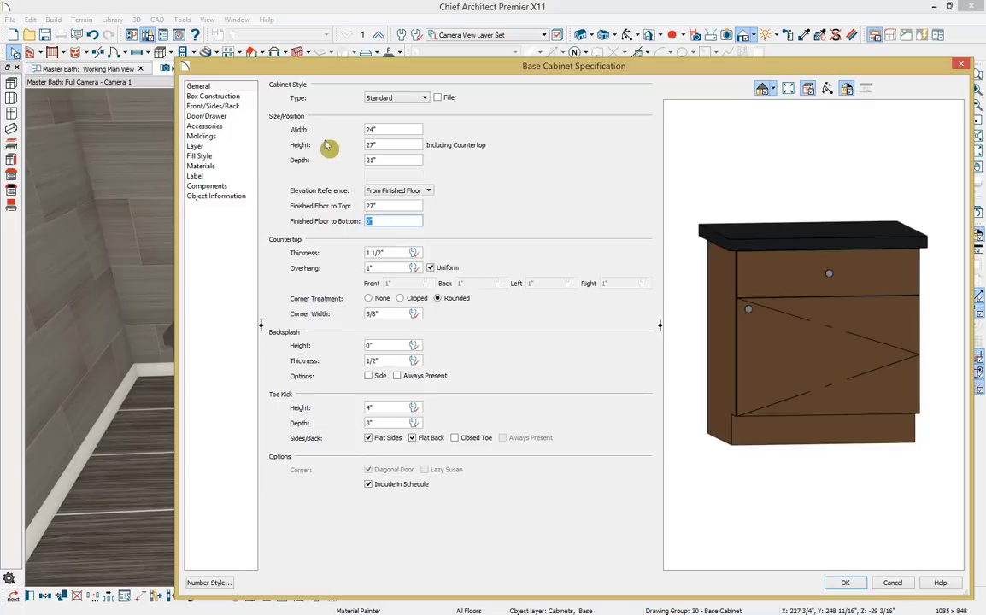
pyautogui.write('9')
pyautogui.press('Tab')
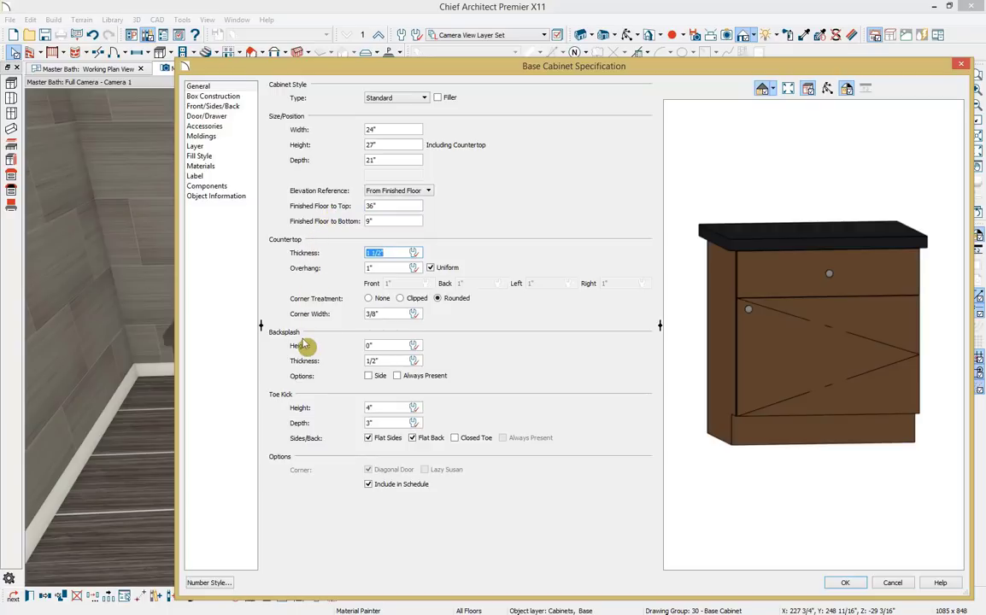
# Remove the cabinet's toe kick by setting its height and depth to 0".
pyautogui.doubleClick(389, 409)
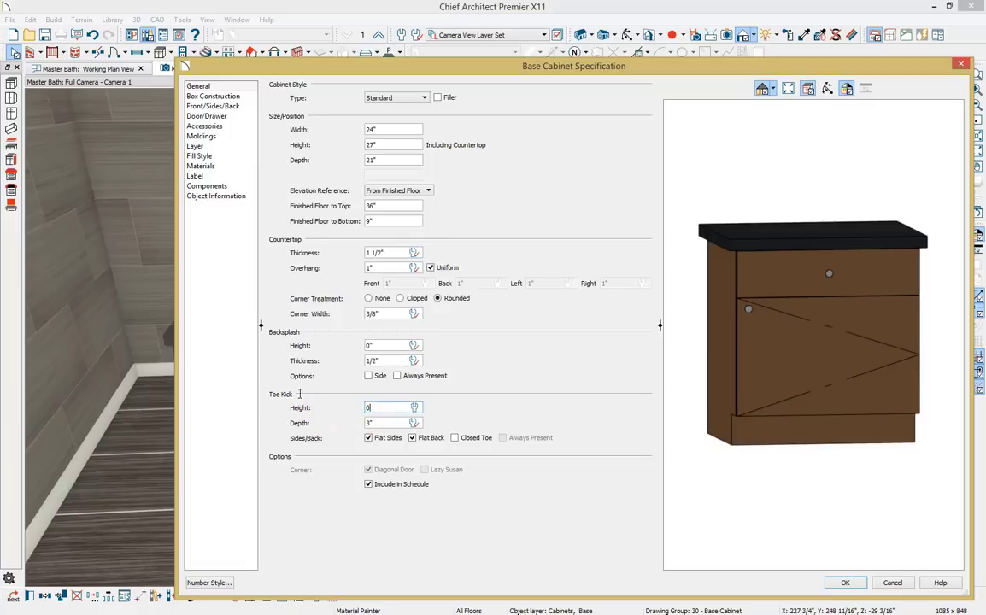
pyautogui.write('0')
pyautogui.press('Tab')
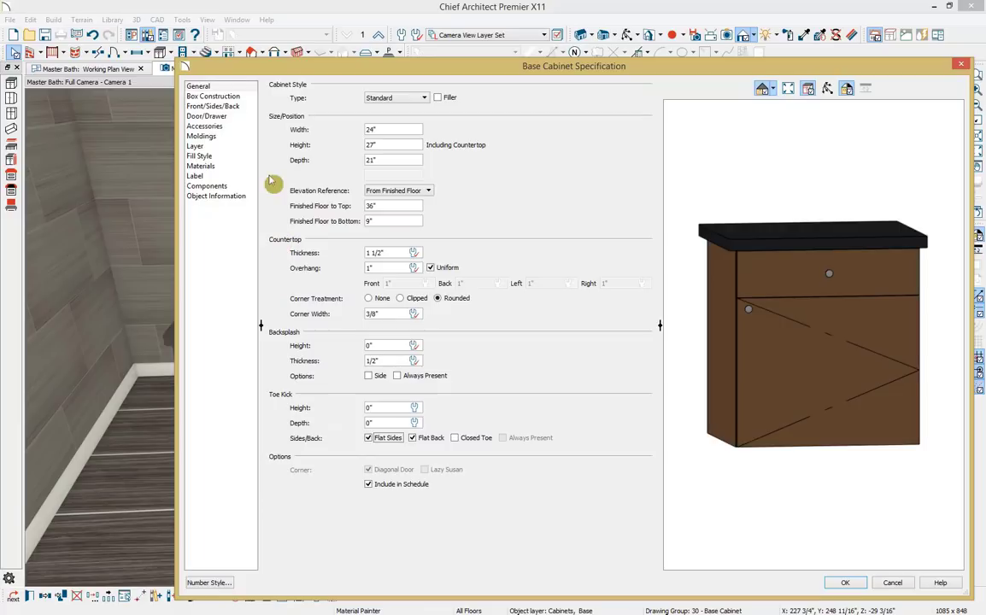
# Assign the CP01V Bar Pull from the core catalog's cabinet hardware as the base cabinet's door handle.
pyautogui.click(218, 96)
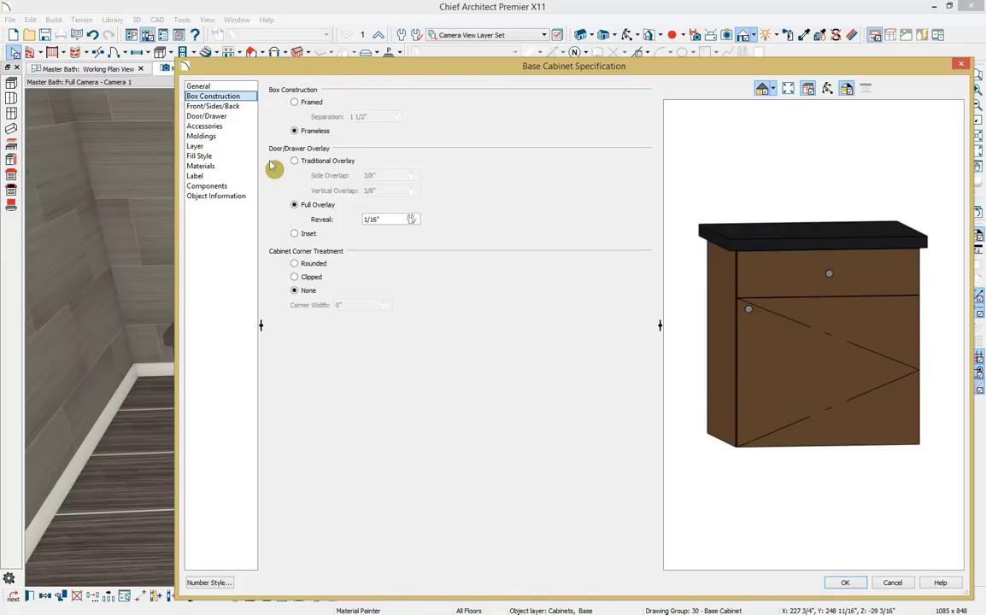
pyautogui.click(248, 110)
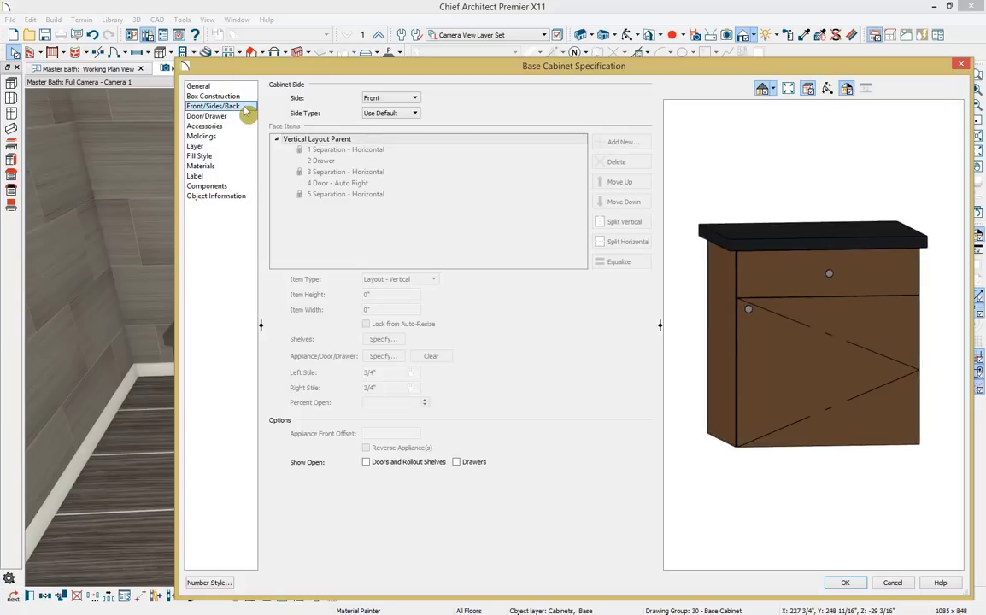
pyautogui.click(230, 117)
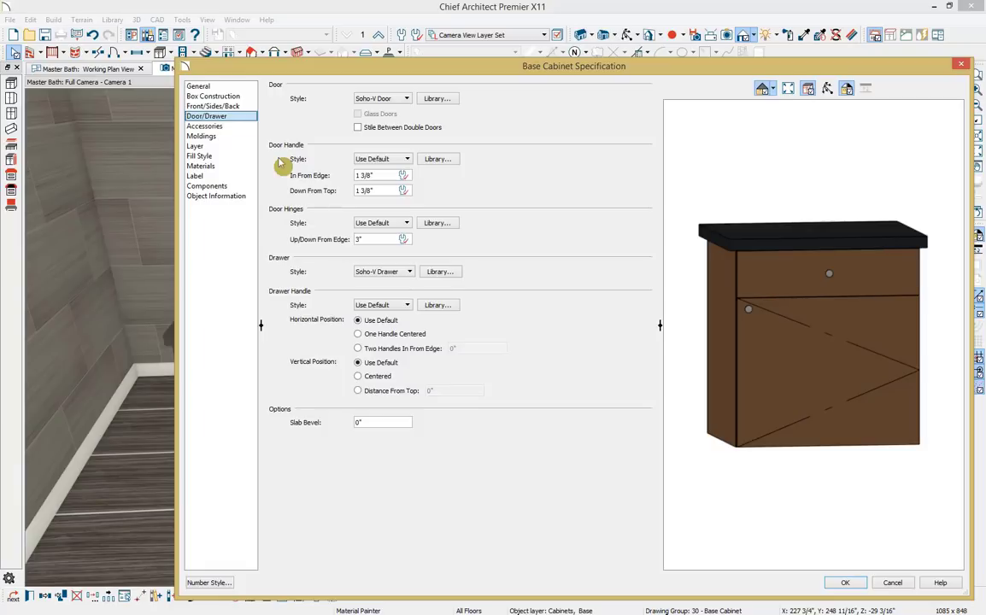
pyautogui.click(437, 160)
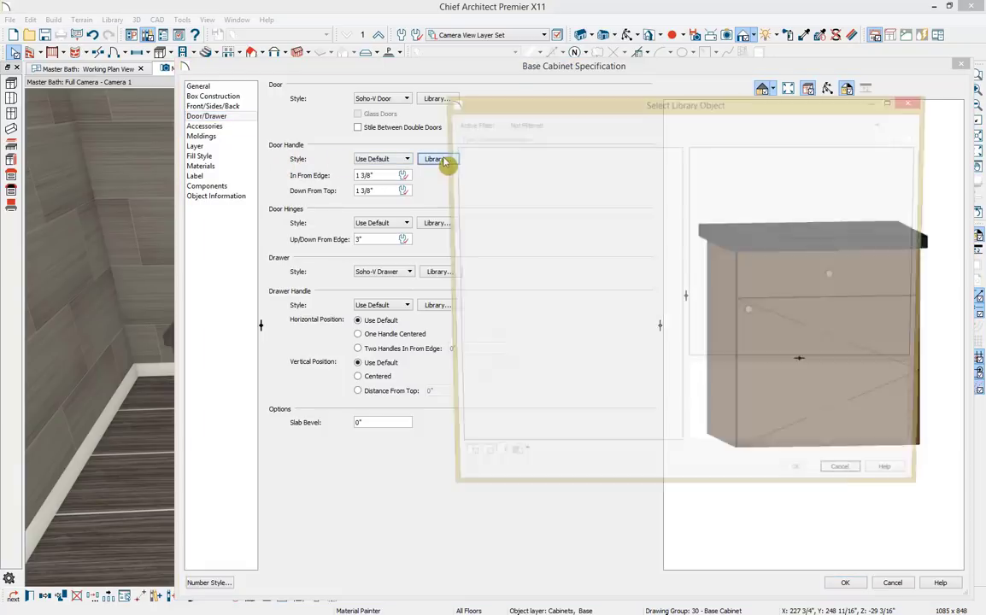
pyautogui.click(457, 152)
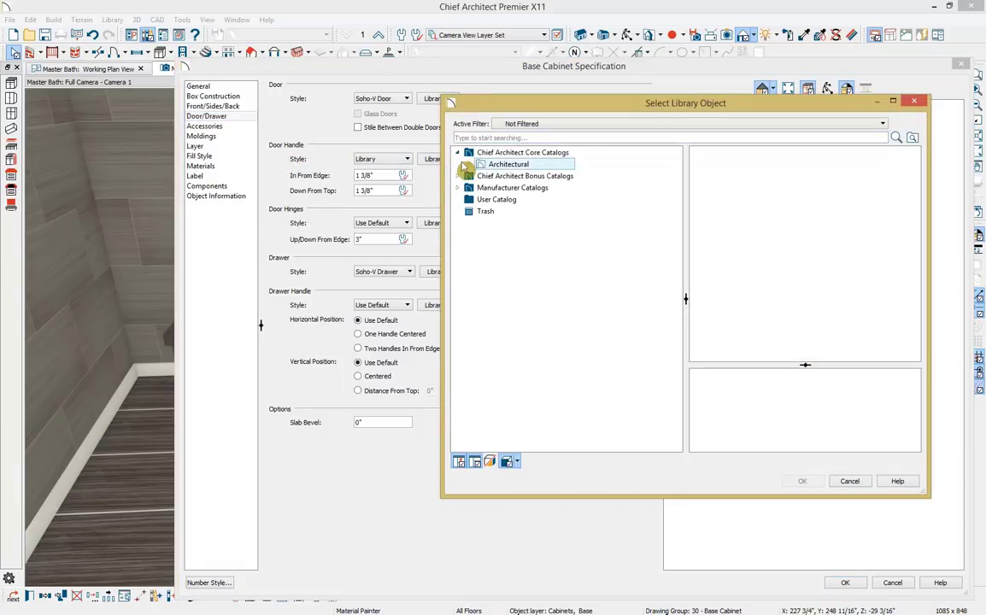
pyautogui.click(468, 164)
pyautogui.click(481, 176)
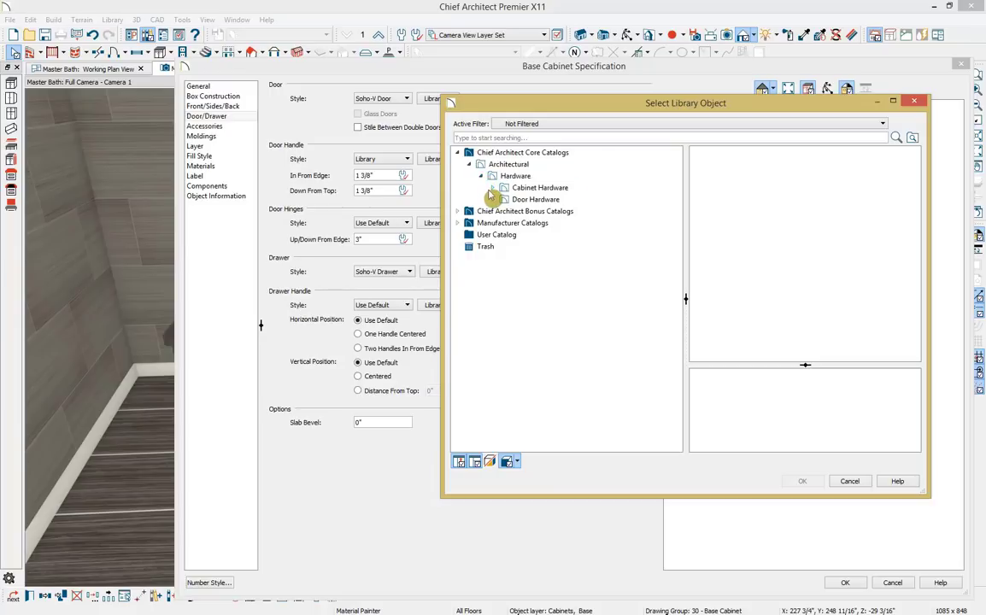
pyautogui.click(492, 188)
pyautogui.click(504, 234)
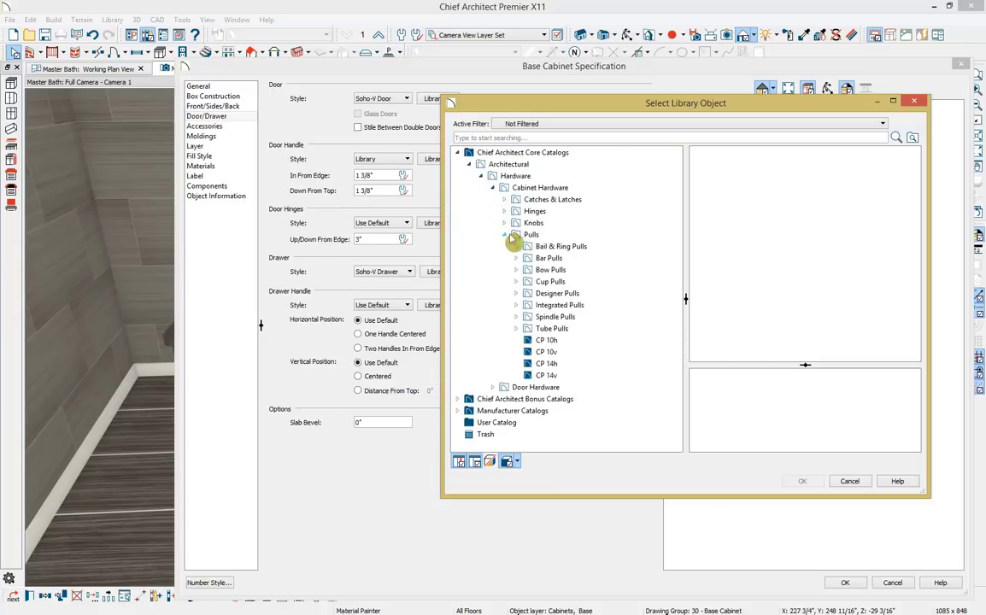
pyautogui.doubleClick(523, 258)
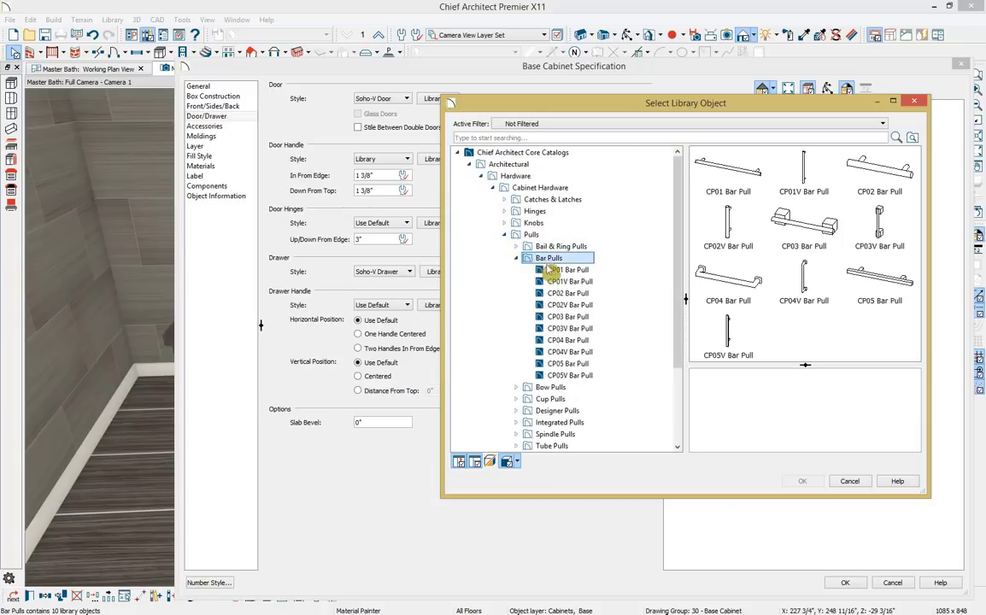
pyautogui.click(812, 193)
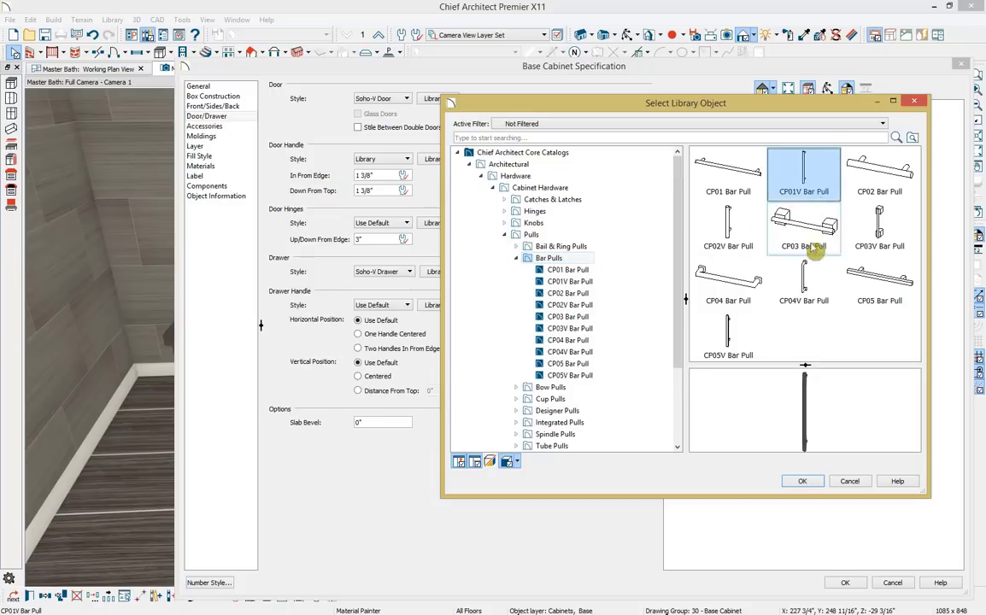
pyautogui.click(802, 481)
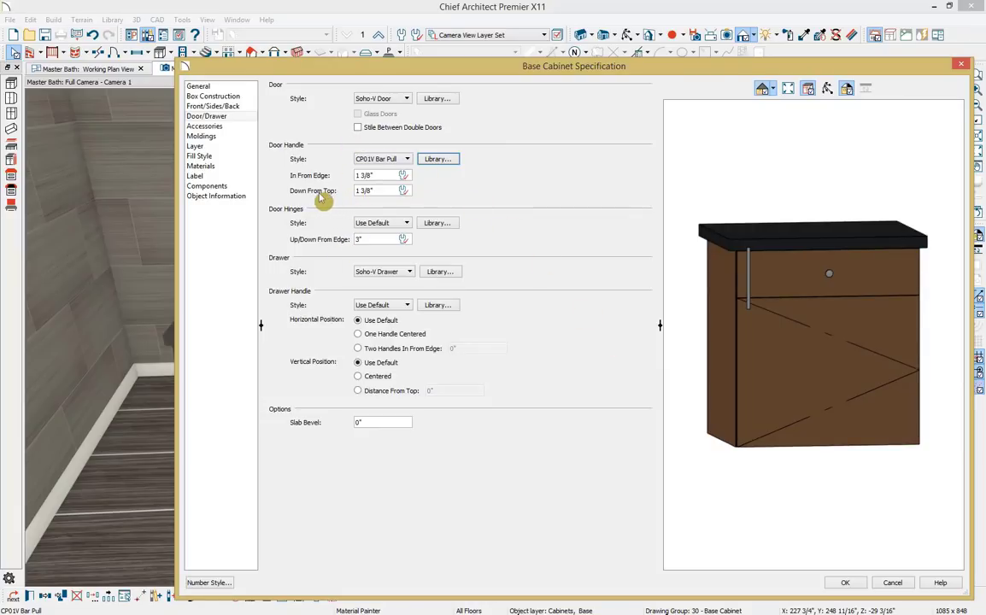
# Position the door handle 9" down from the top.
pyautogui.tripleClick(392, 188)
pyautogui.write('9')
pyautogui.press('Tab')
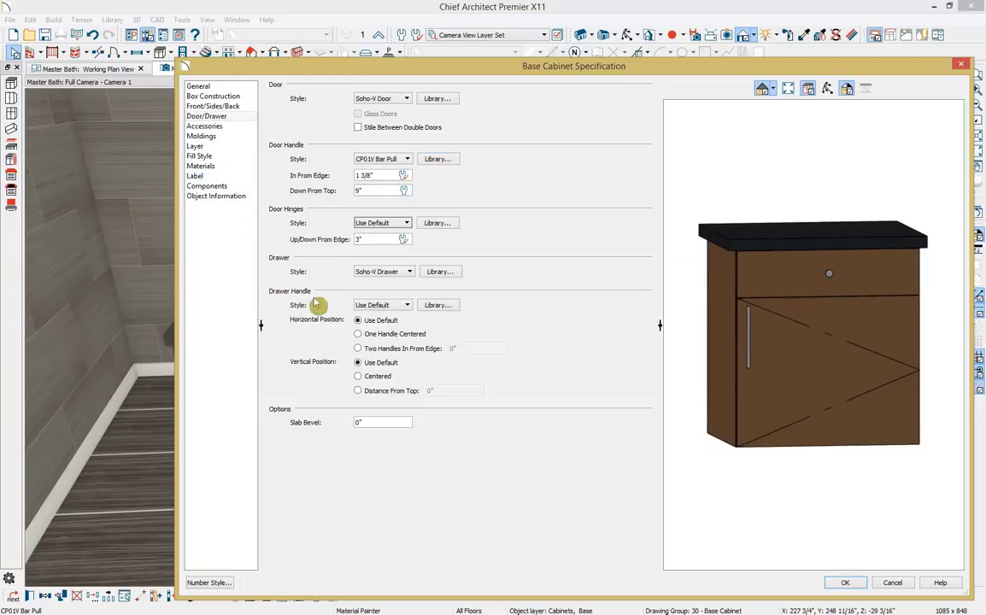
# Search the library for cp01 and assign the CP01 Bar Pull as the drawer handle.
pyautogui.click(433, 305)
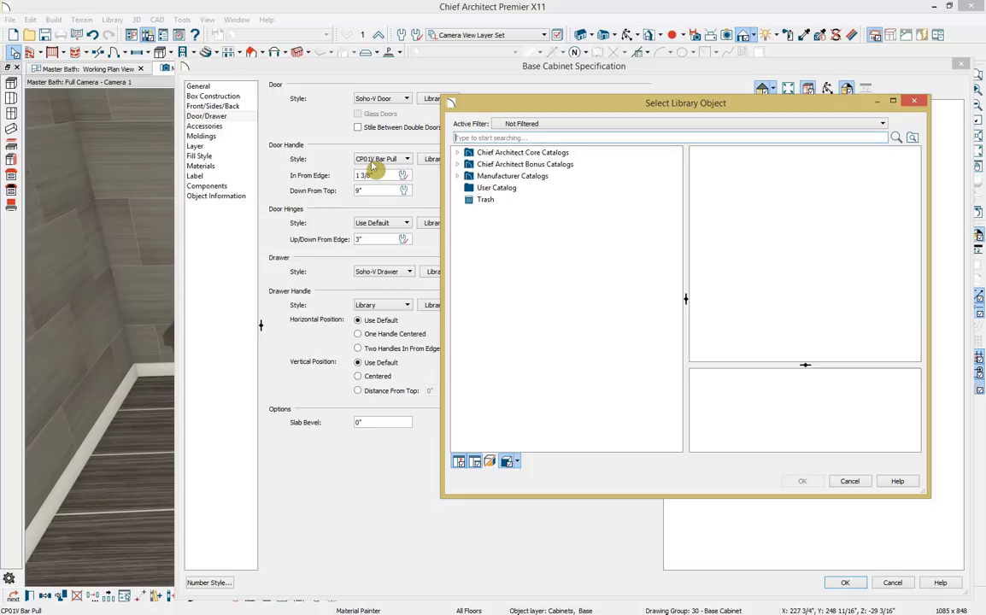
pyautogui.write('d')
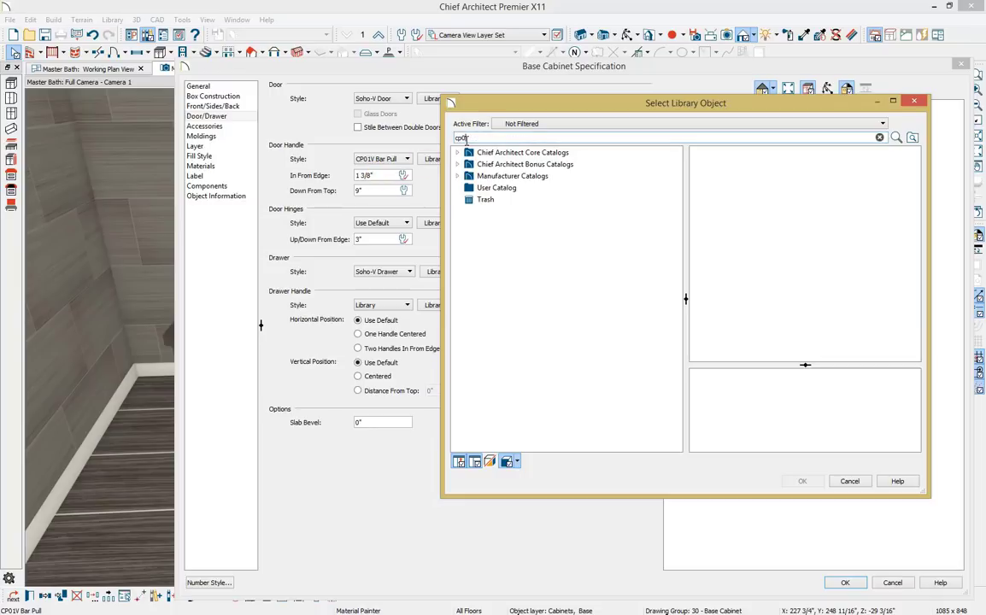
pyautogui.write('p01')
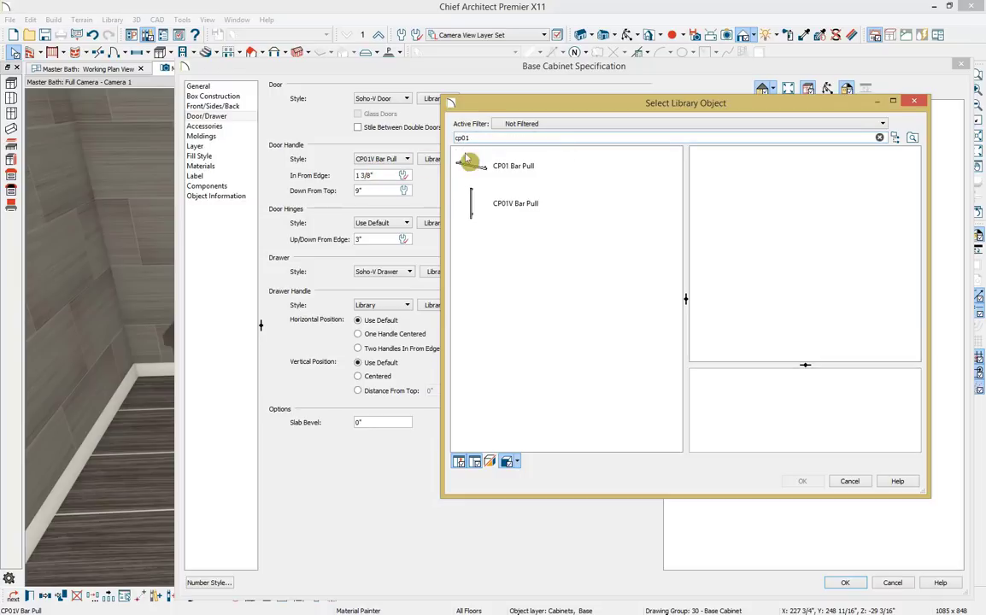
pyautogui.click(493, 171)
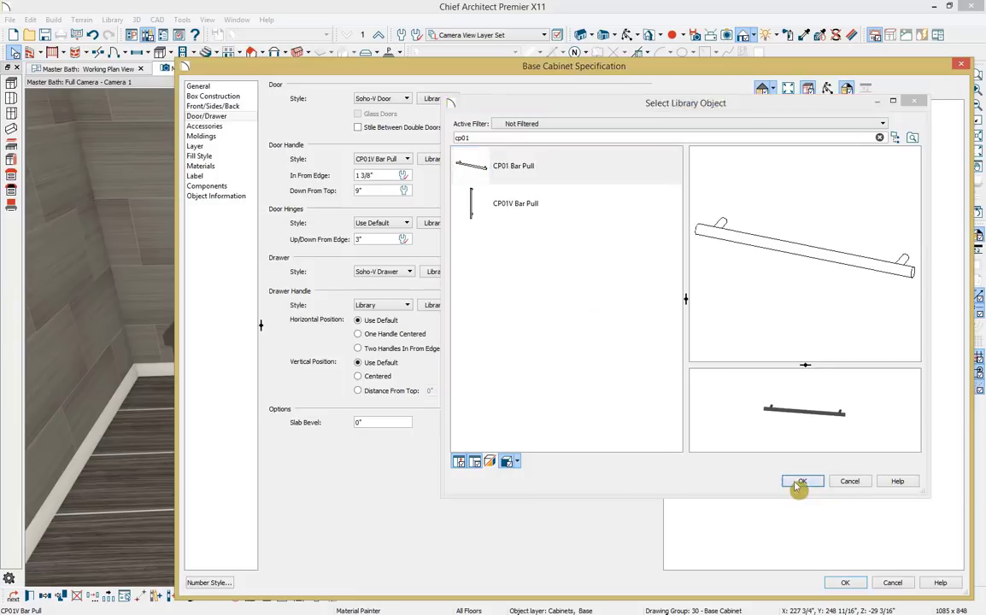
pyautogui.click(801, 482)
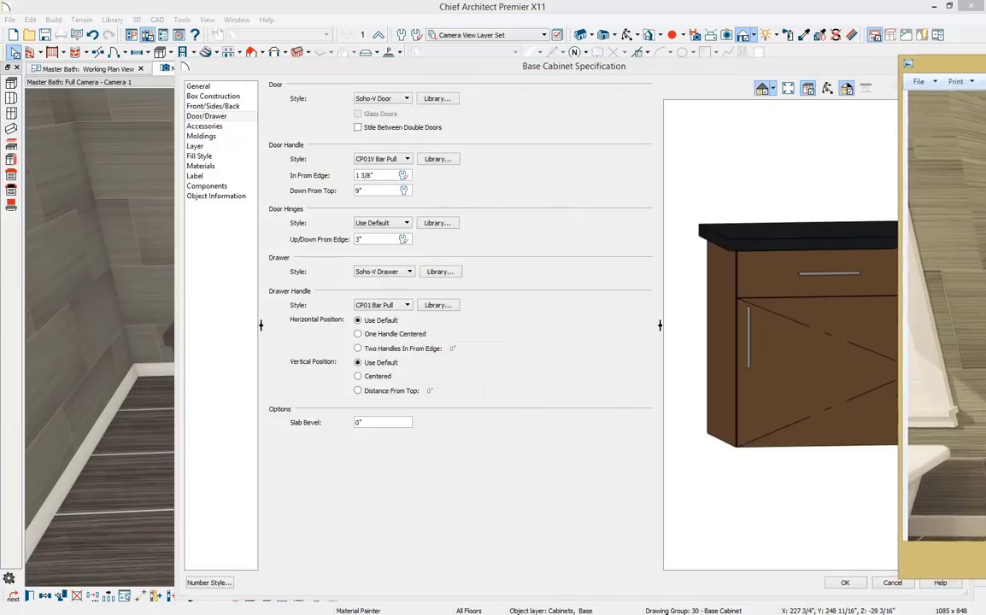
# Search the material library for aura and apply the Aura material to the cabinet's countertop.
pyautogui.click(216, 167)
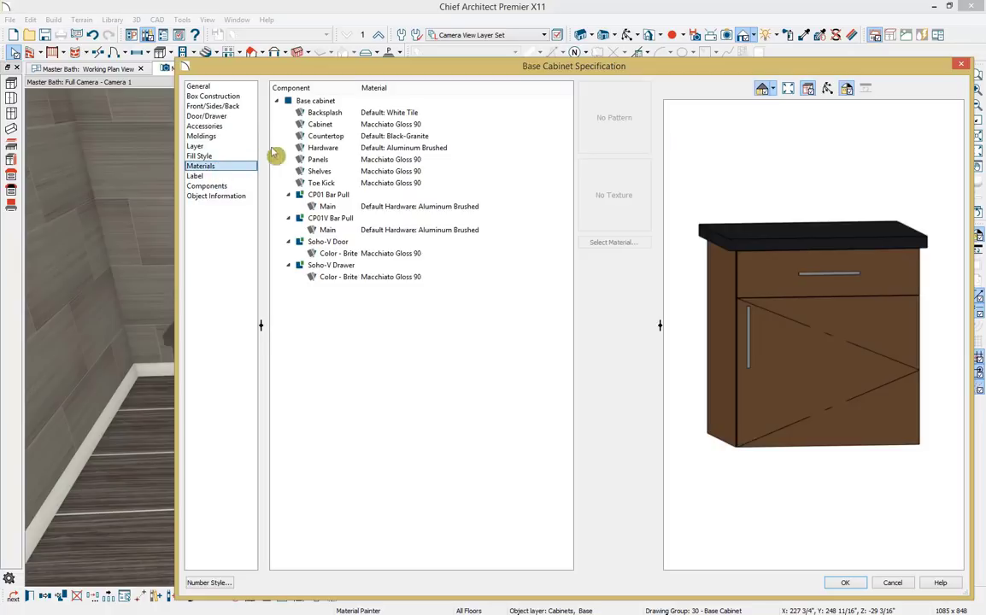
pyautogui.click(323, 136)
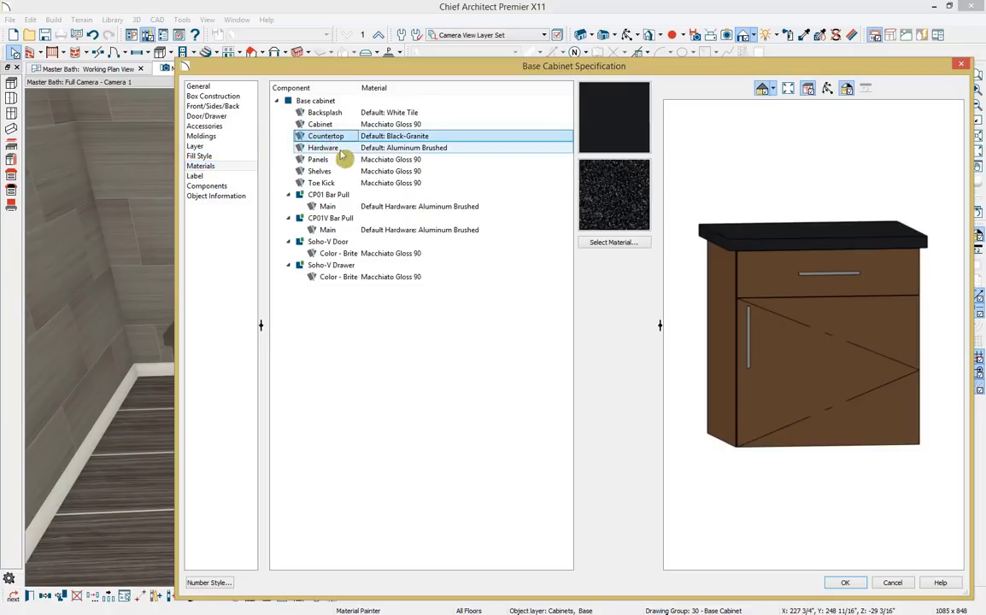
pyautogui.click(608, 243)
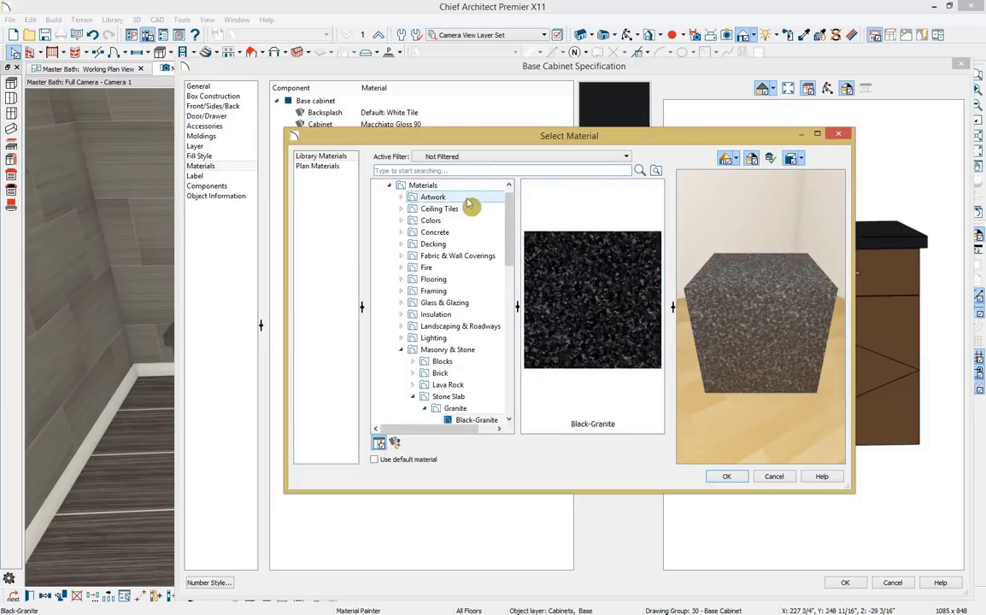
pyautogui.moveTo(508, 256); pyautogui.dragTo(510, 407)
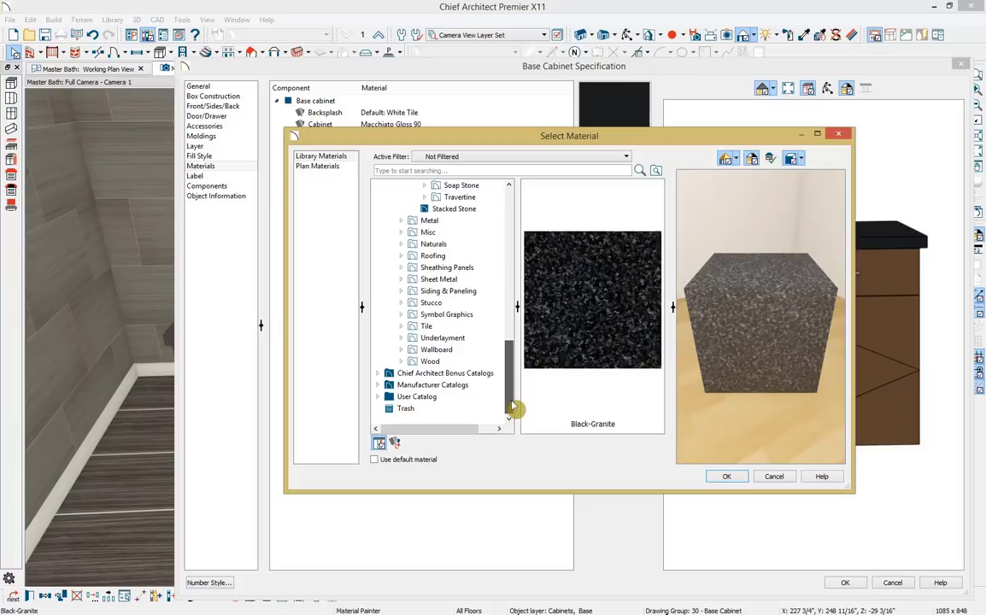
pyautogui.doubleClick(414, 386)
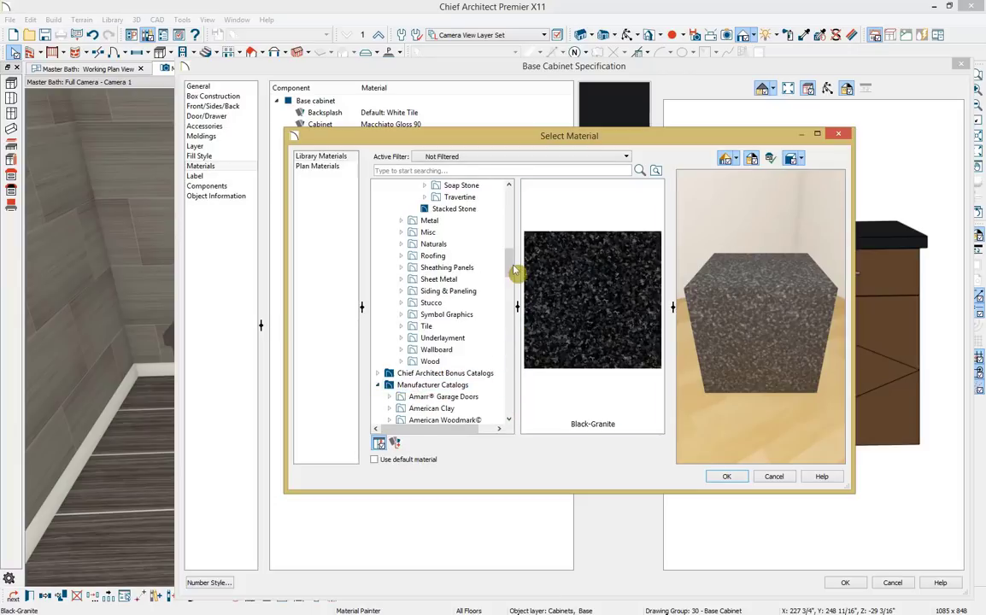
pyautogui.moveTo(515, 272); pyautogui.dragTo(510, 313)
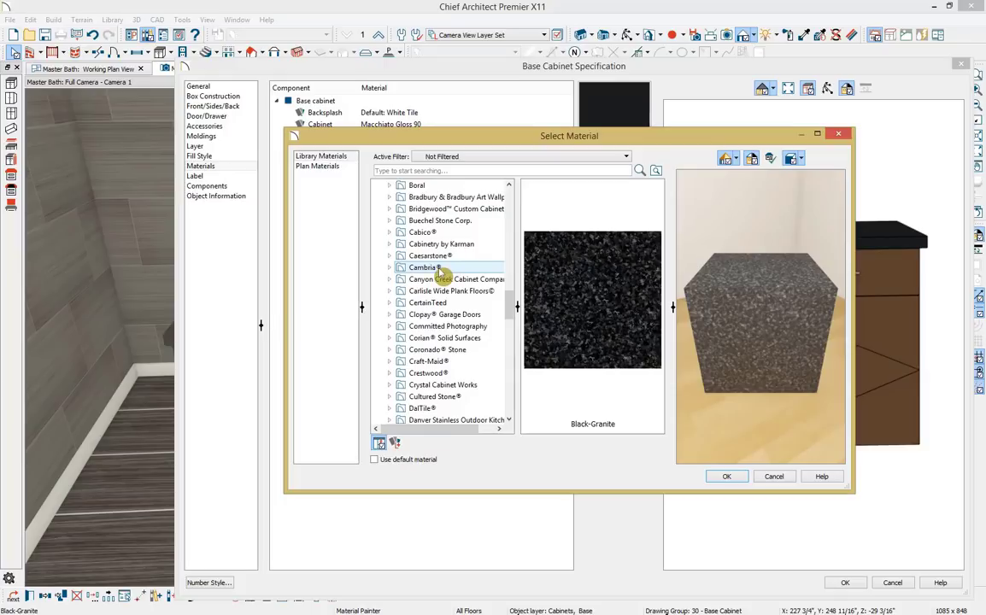
pyautogui.click(433, 171)
pyautogui.write('aura')
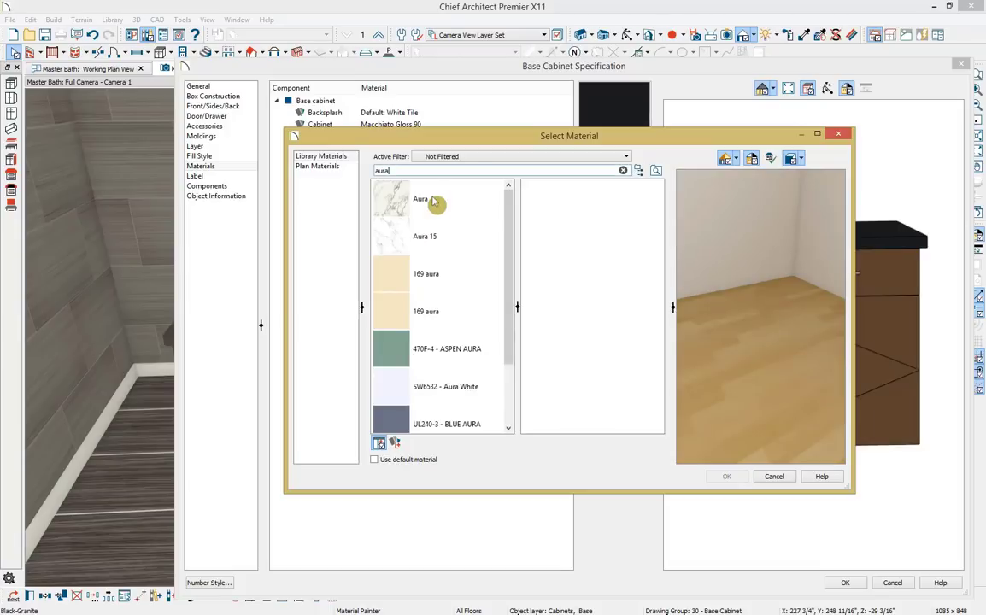
pyautogui.click(438, 200)
pyautogui.click(726, 478)
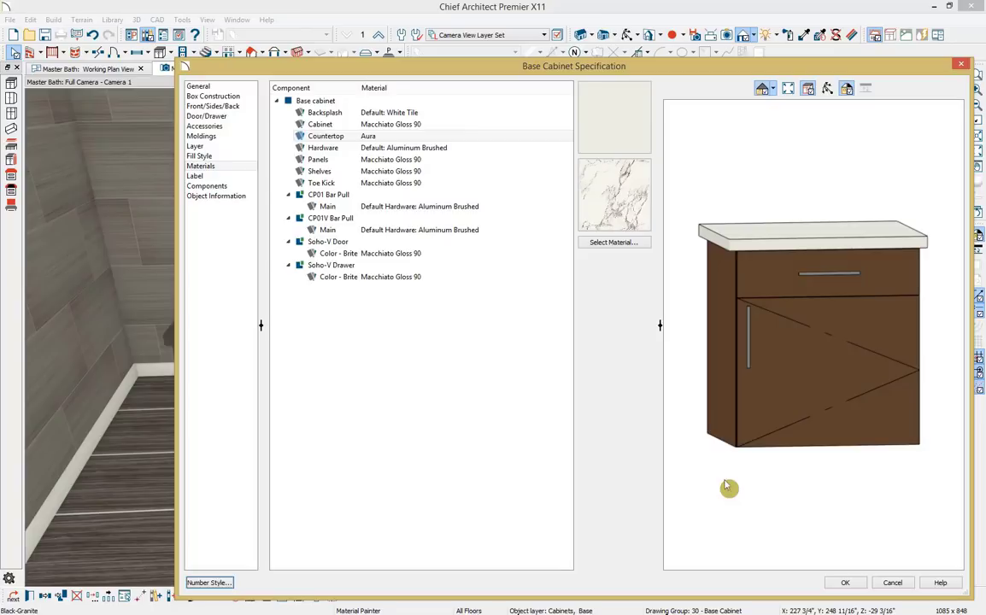
# Switch the cabinet's label from automatic to specified, and enter Dura Supreme as the manufacturer in its object information.
pyautogui.click(247, 179)
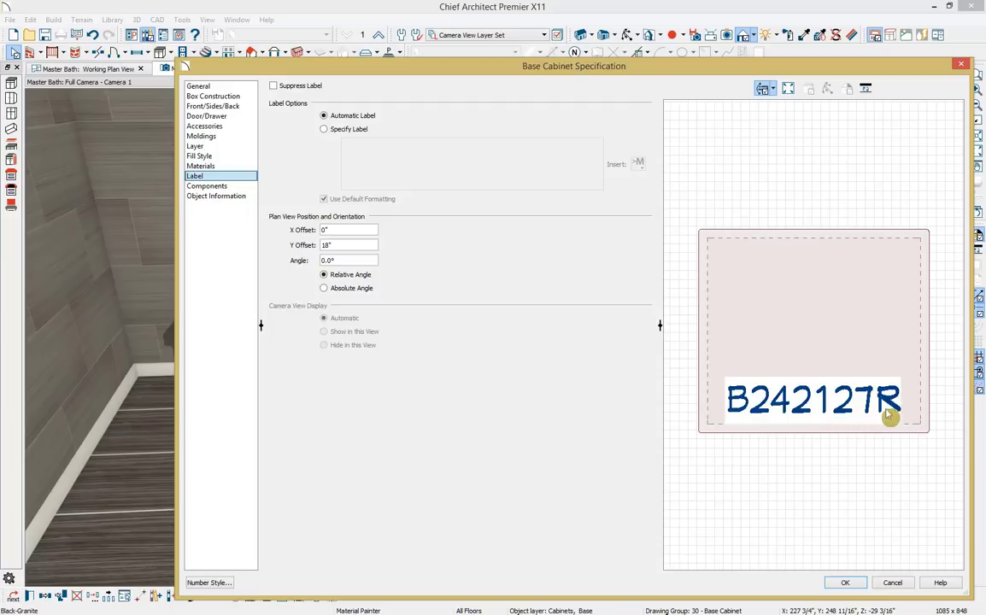
pyautogui.click(352, 132)
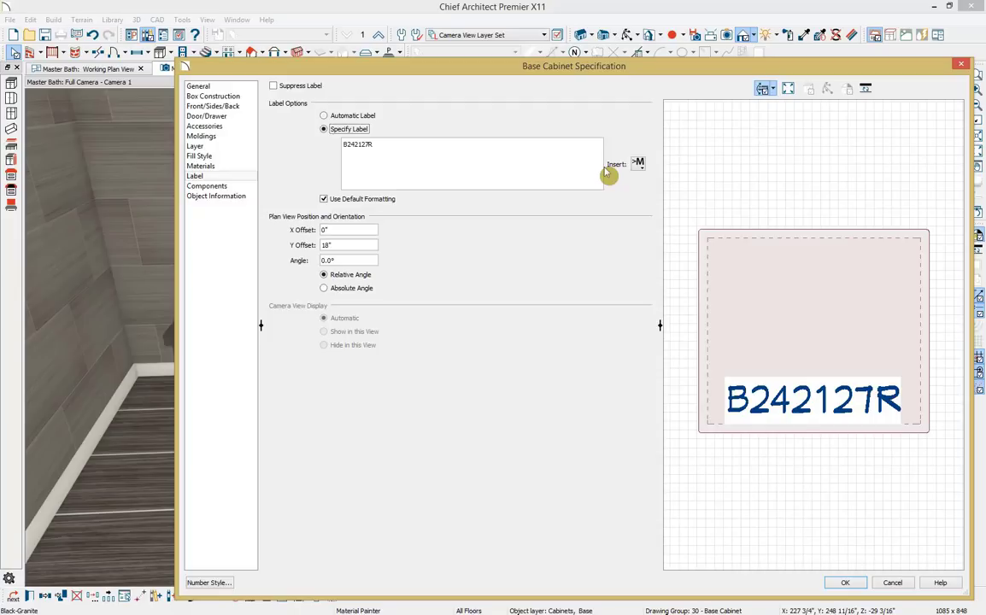
pyautogui.click(231, 198)
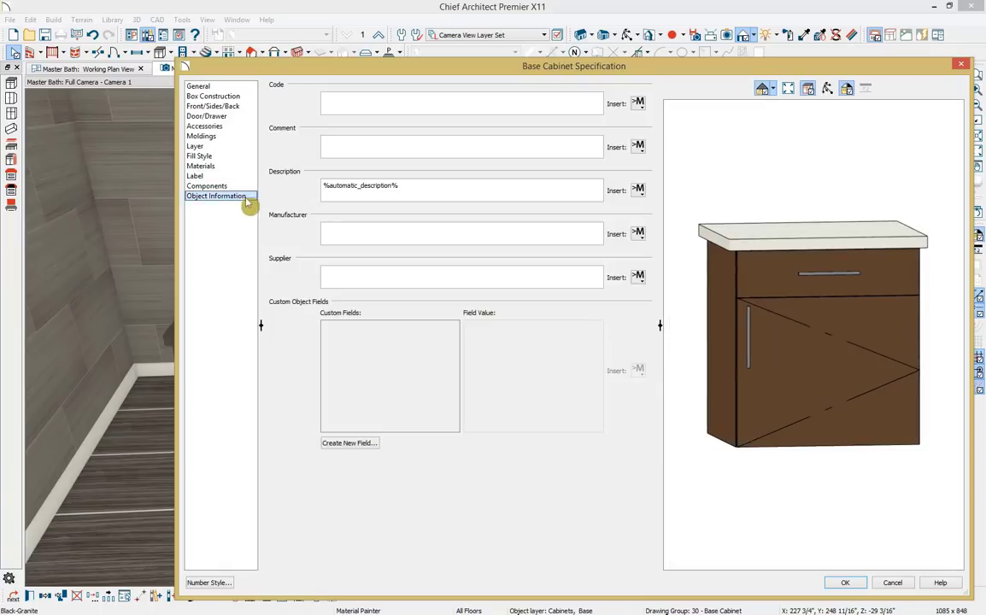
pyautogui.click(333, 225)
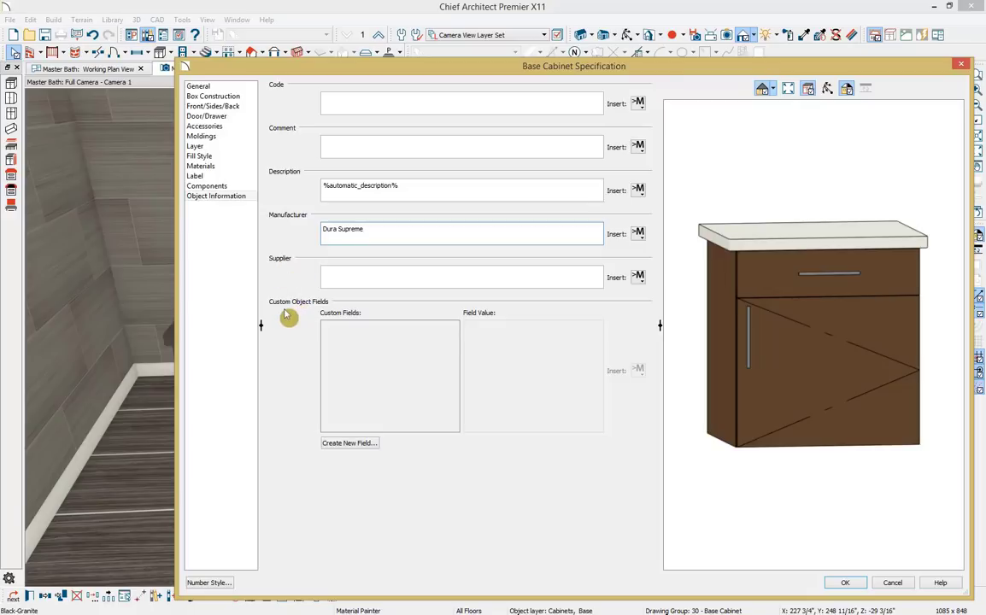
# Create a custom object field named Line and give it the value Soho.
pyautogui.click(348, 444)
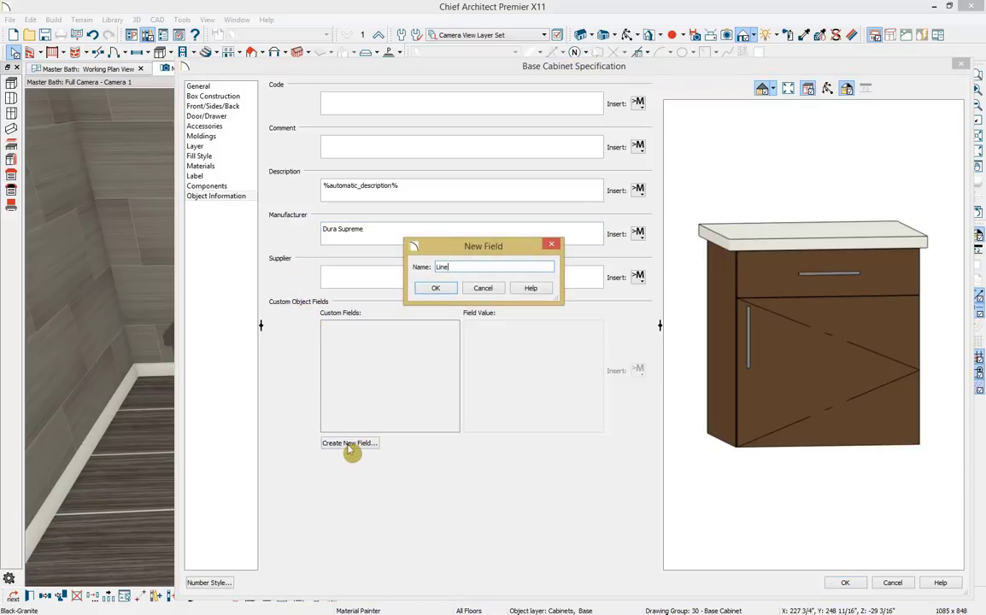
pyautogui.click(435, 288)
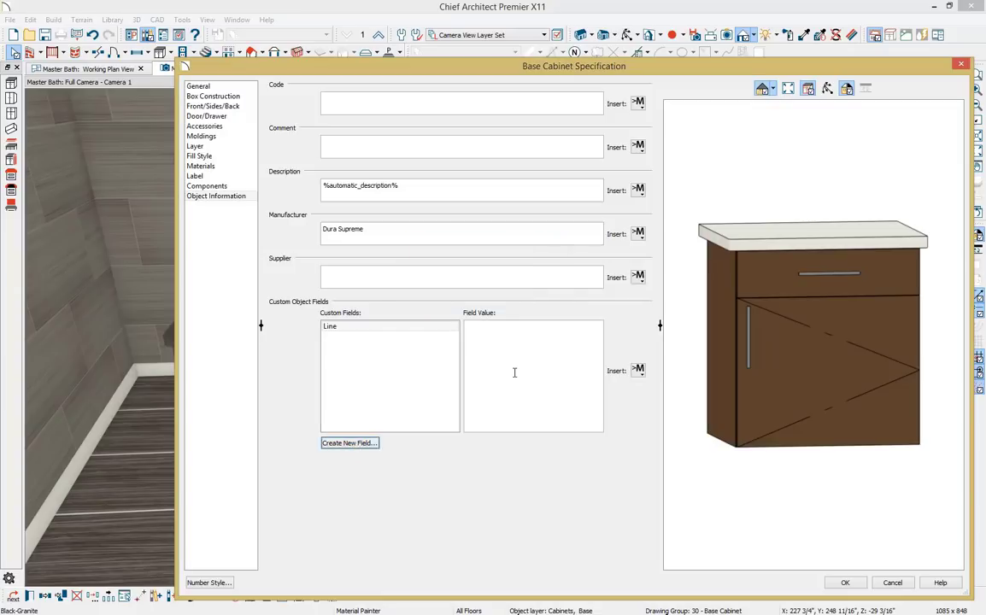
pyautogui.click(514, 373)
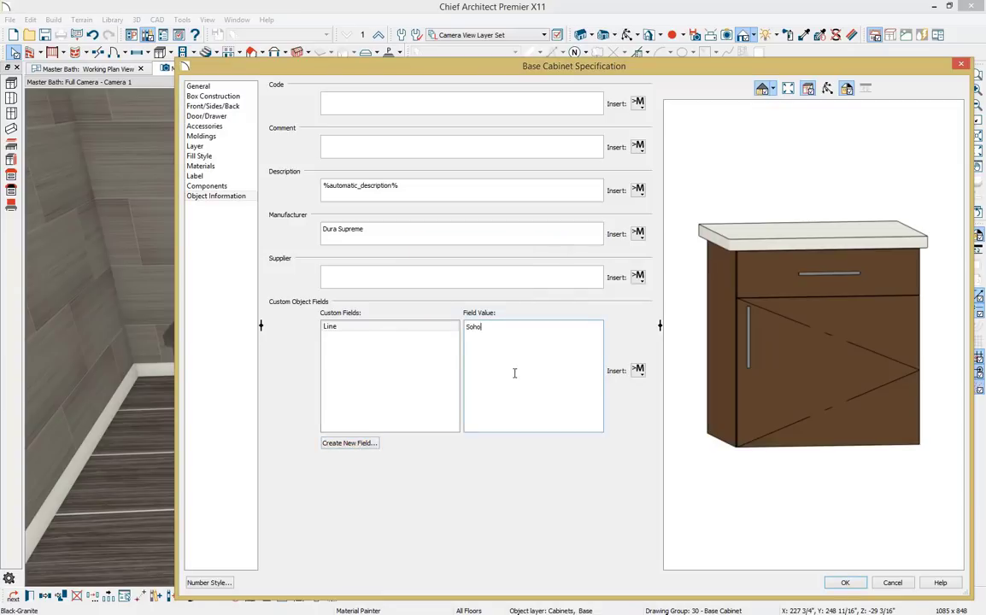
# Create a custom object field named Finish with the value Macchiato Gloss, and check the Line field's value.
pyautogui.click(346, 444)
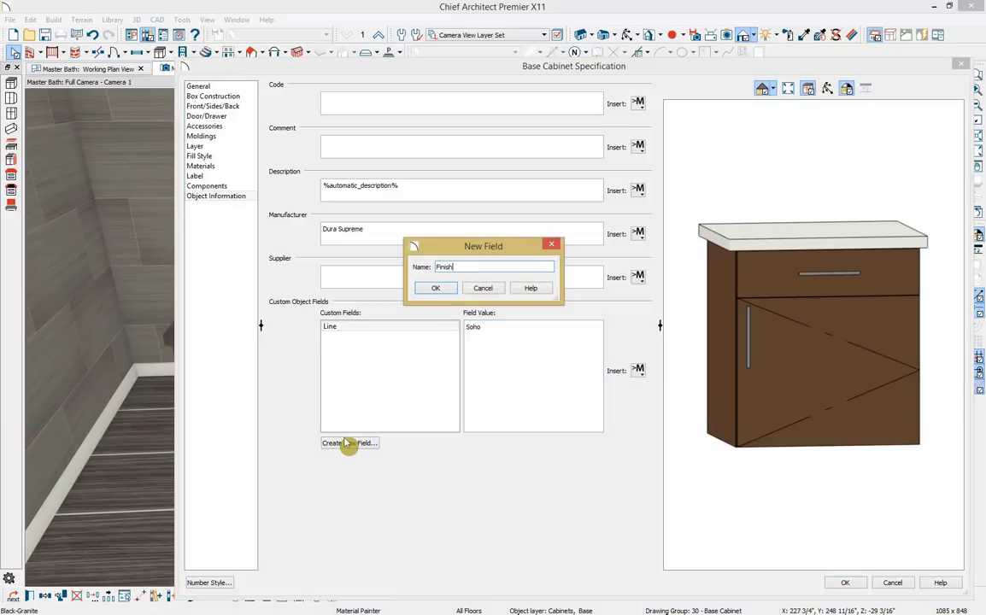
pyautogui.click(438, 288)
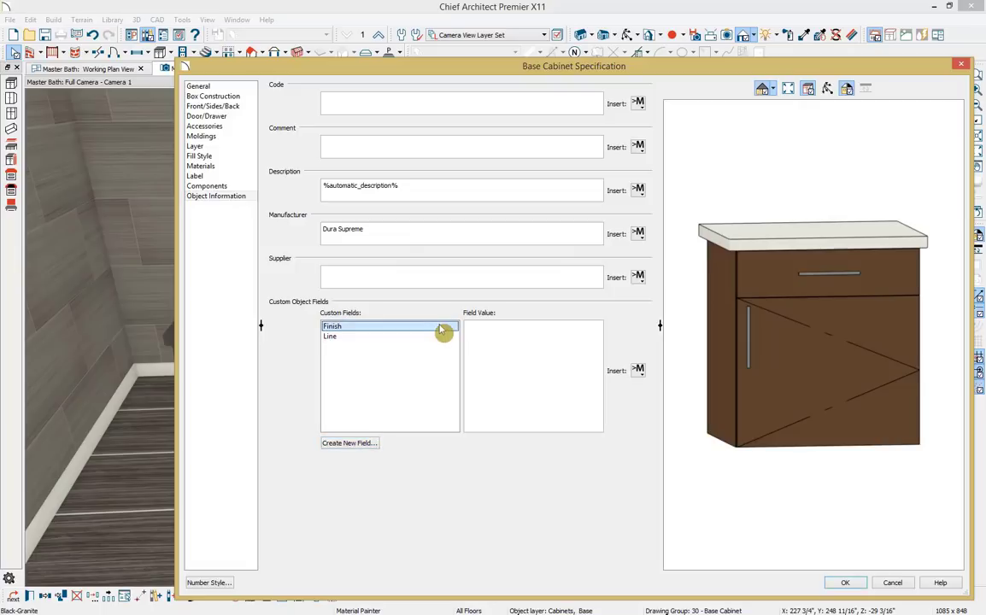
pyautogui.click(533, 353)
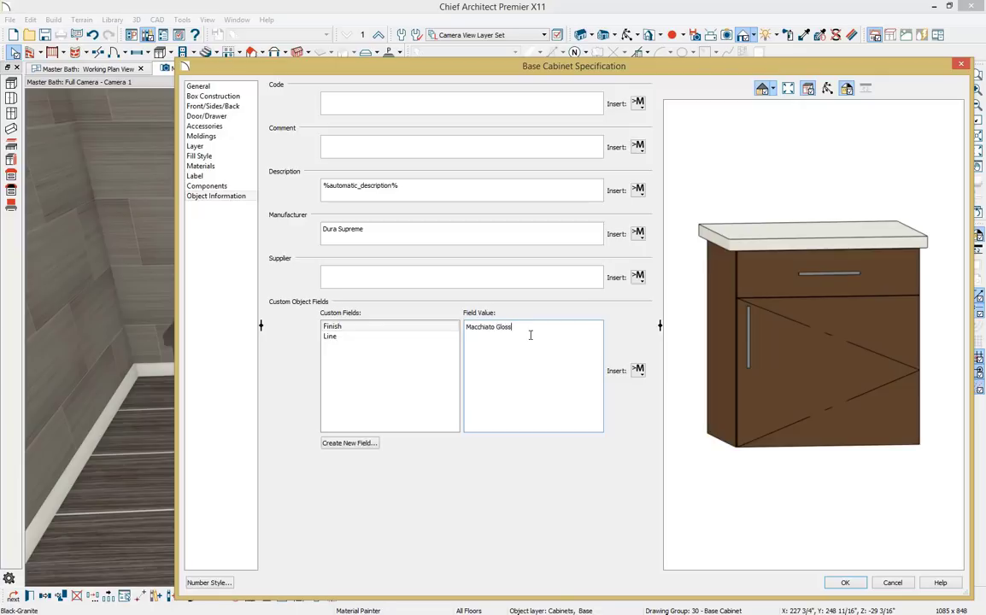
pyautogui.click(436, 342)
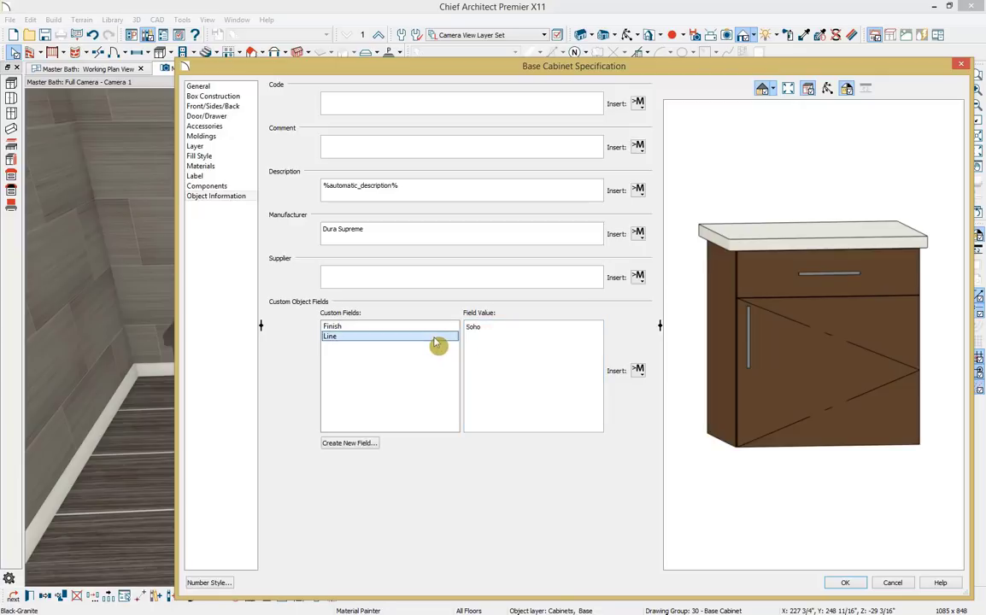
# Accept the cabinet's specification changes and deselect the cabinet.
pyautogui.click(845, 583)
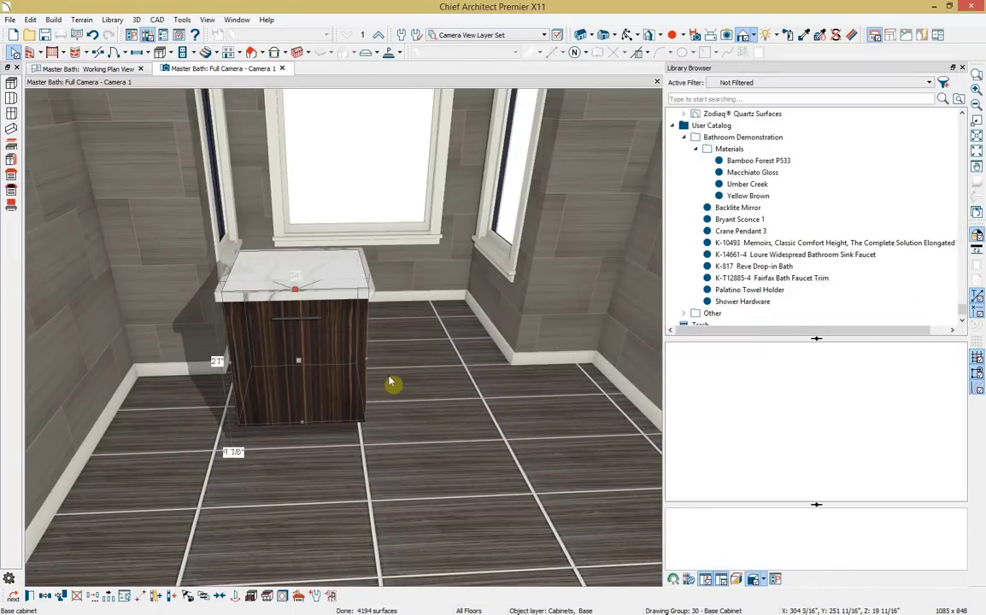
pyautogui.press('Escape')
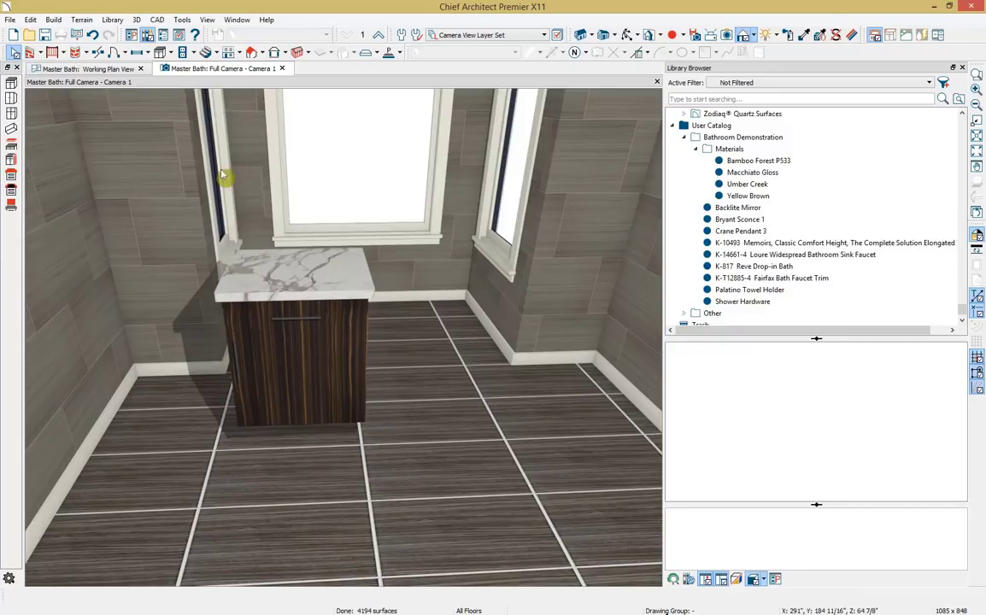
# Place a base cabinet with the current defaults beside the vanity cabinet, and delete it.
pyautogui.click(160, 52)
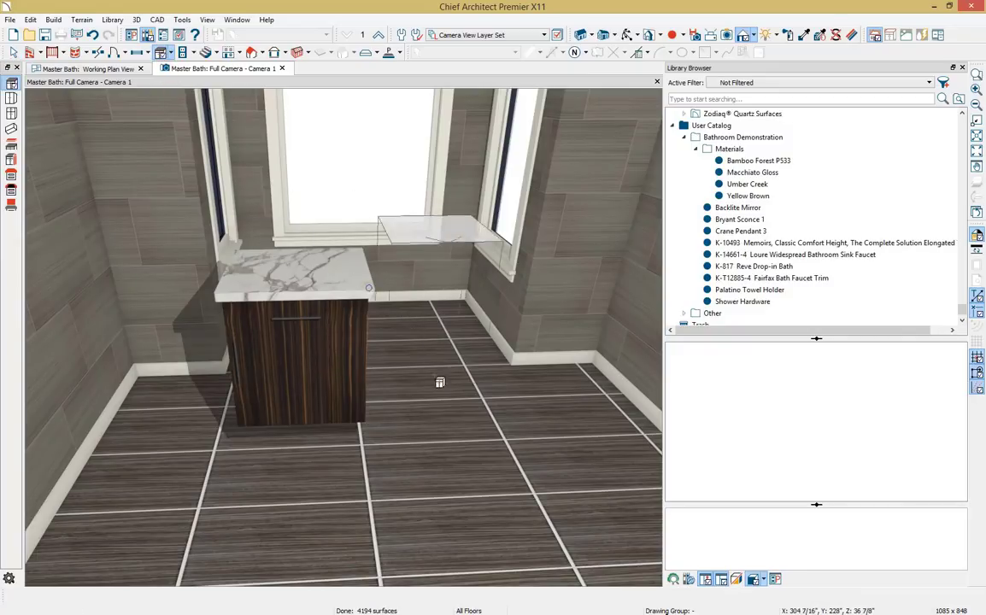
pyautogui.click(447, 406)
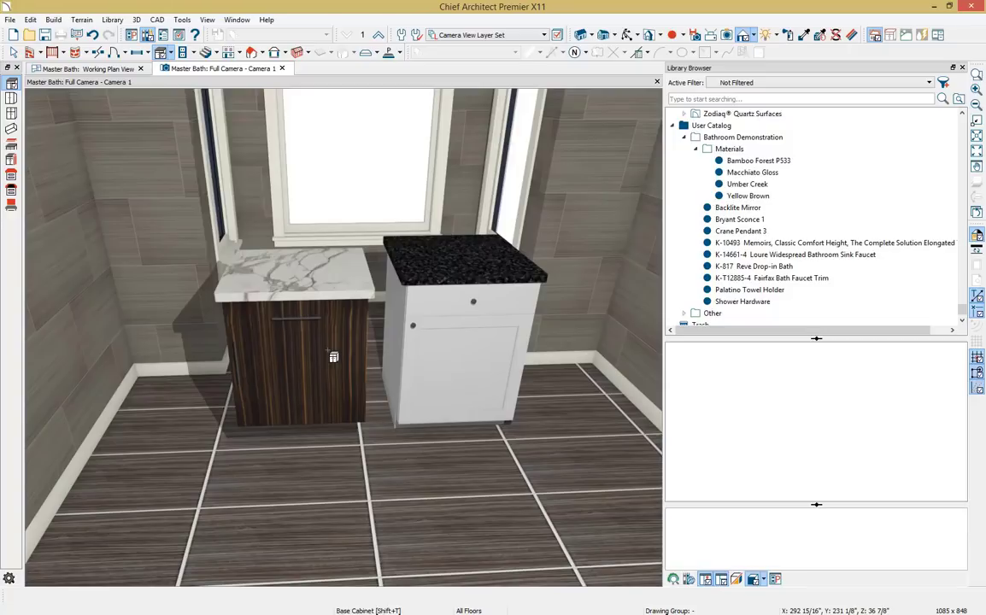
pyautogui.press('space')
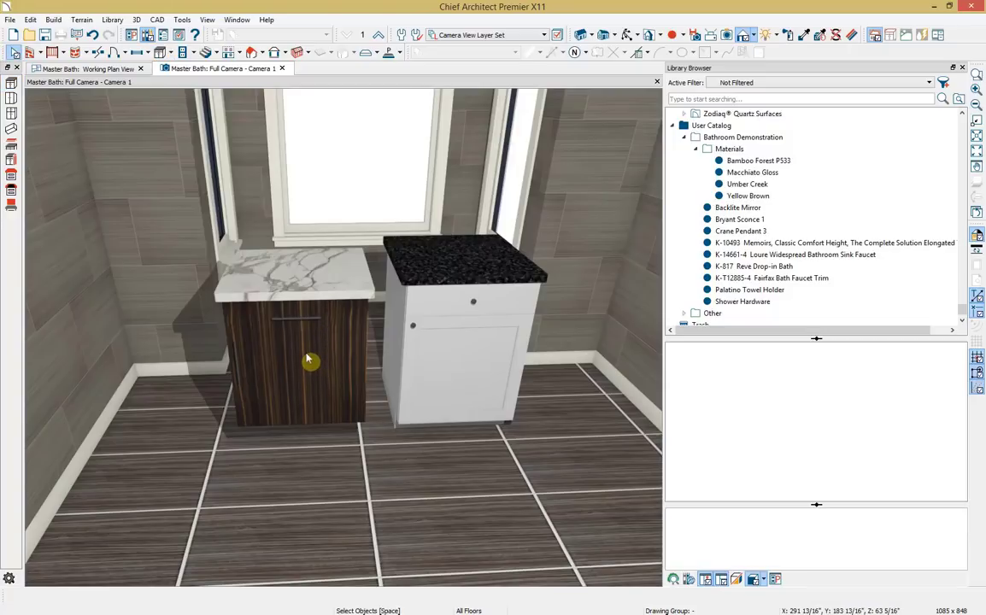
pyautogui.click(446, 368)
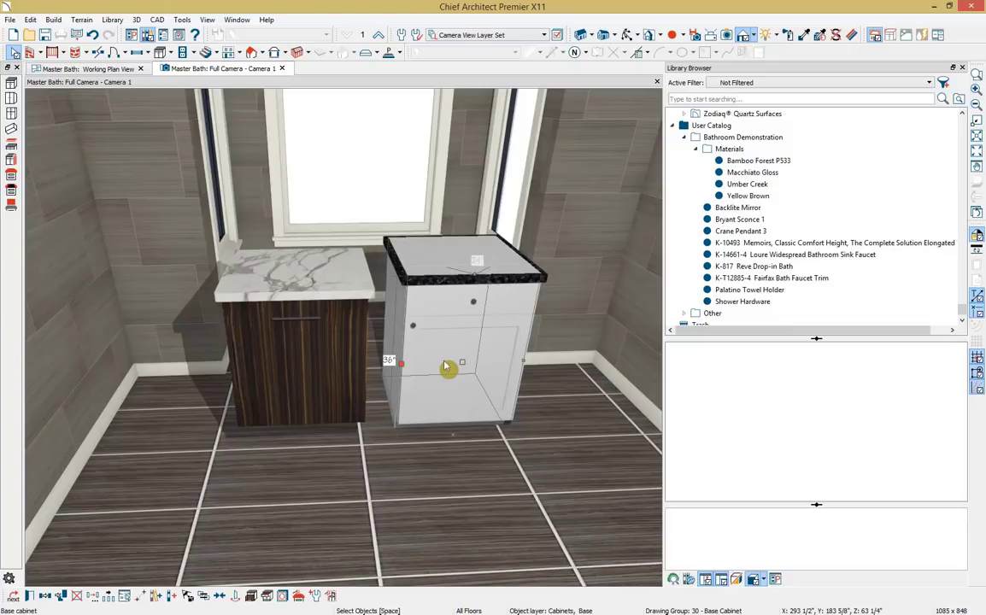
pyautogui.press('Delete')
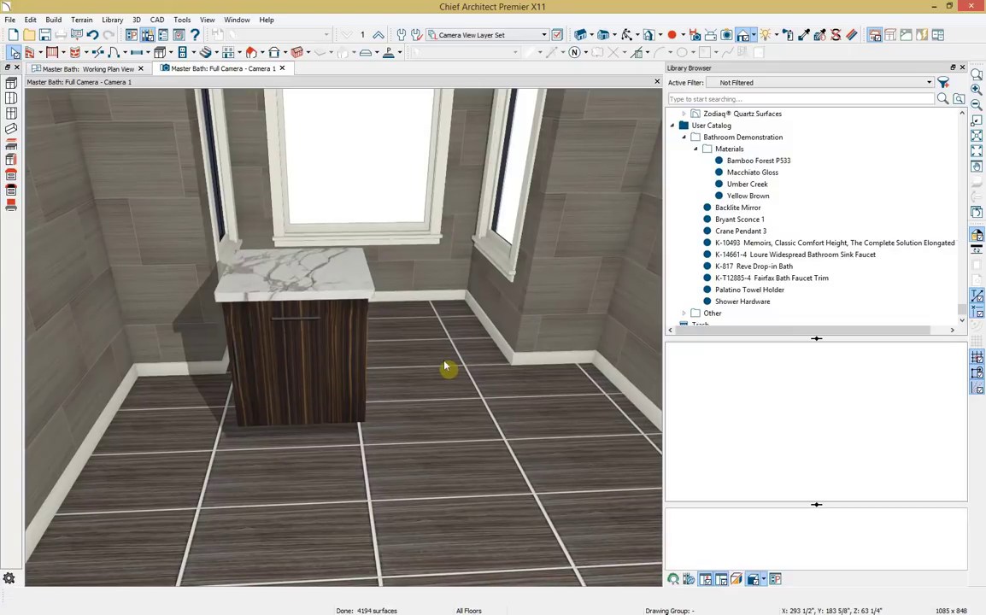
# Set the finished vanity cabinet as the default for base cabinets.
pyautogui.click(351, 370)
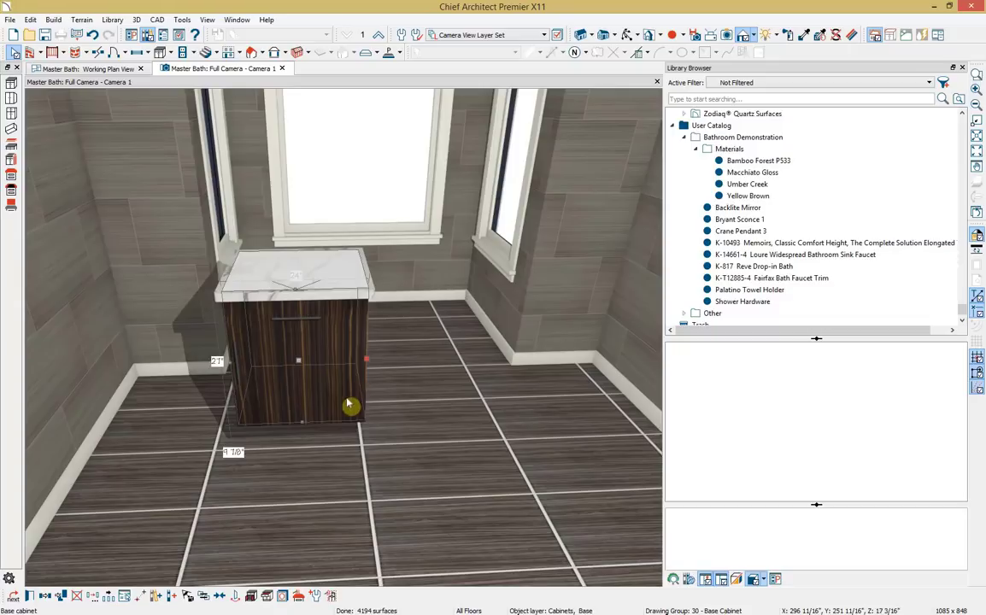
pyautogui.click(316, 597)
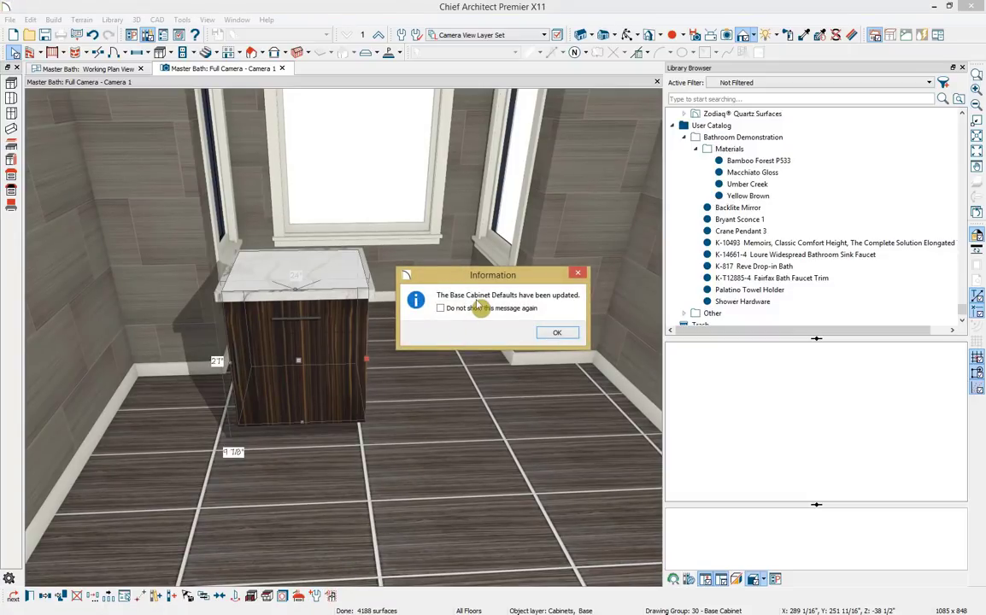
pyautogui.press('Return')
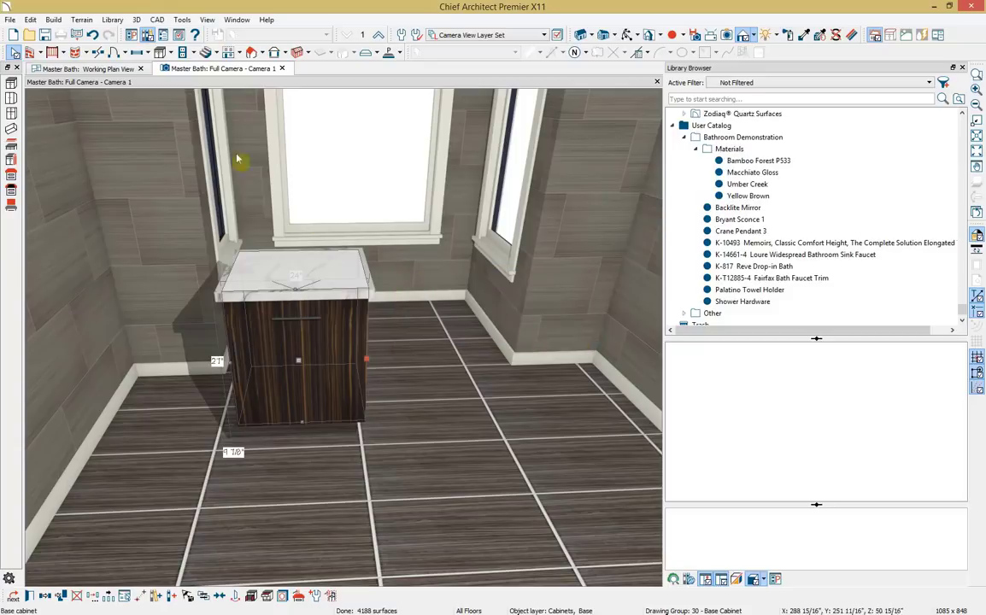
# Place a second base cabinet with the updated defaults beside the first, and add it to the user library catalog.
pyautogui.click(161, 52)
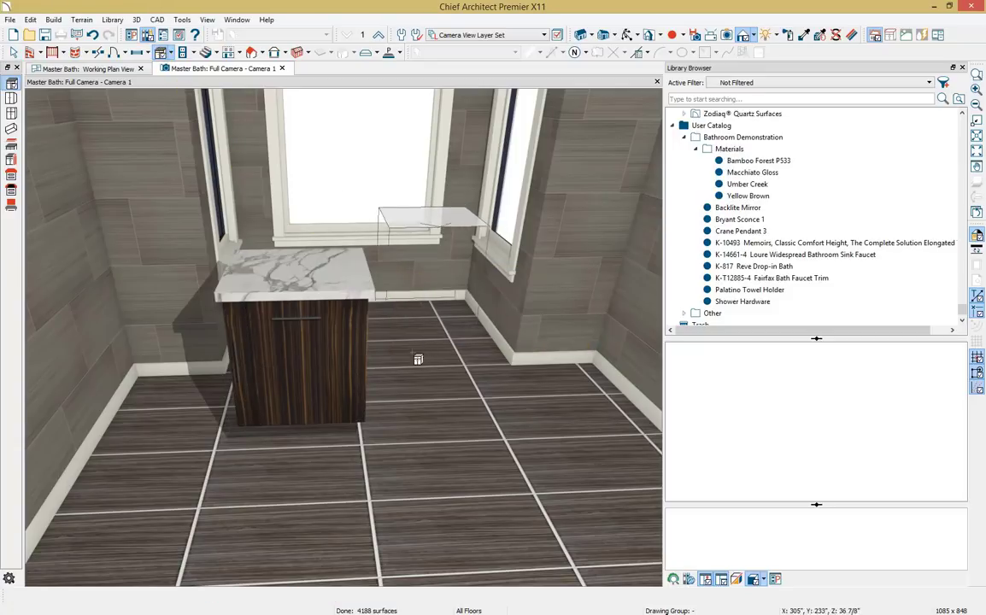
pyautogui.click(442, 410)
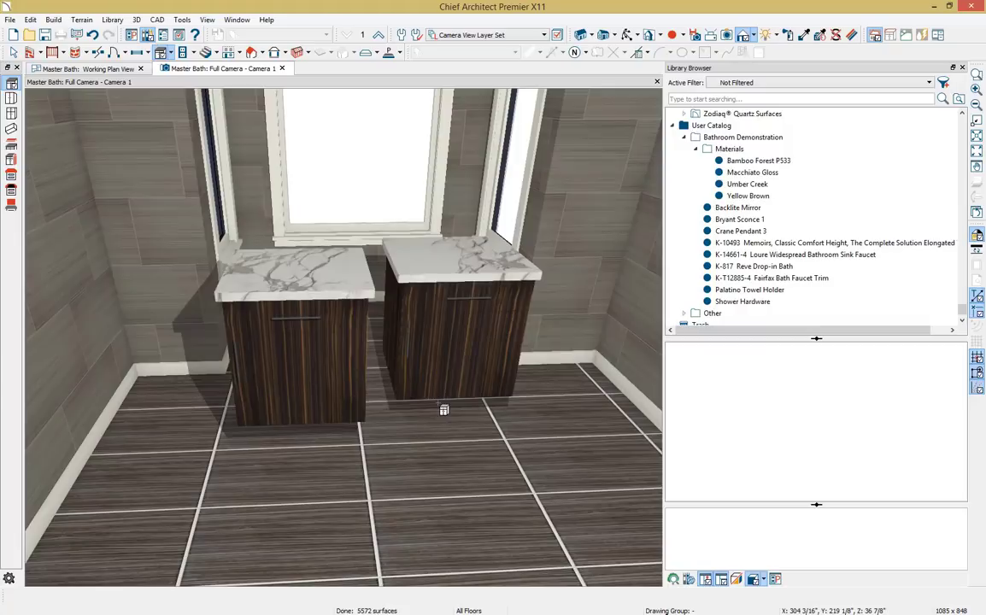
pyautogui.press('space')
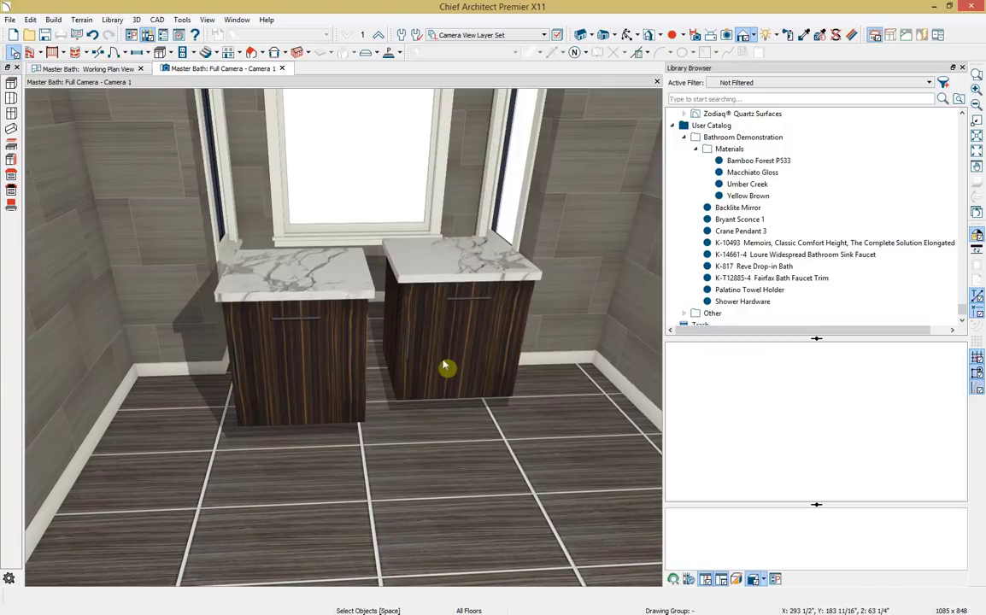
pyautogui.click(445, 367)
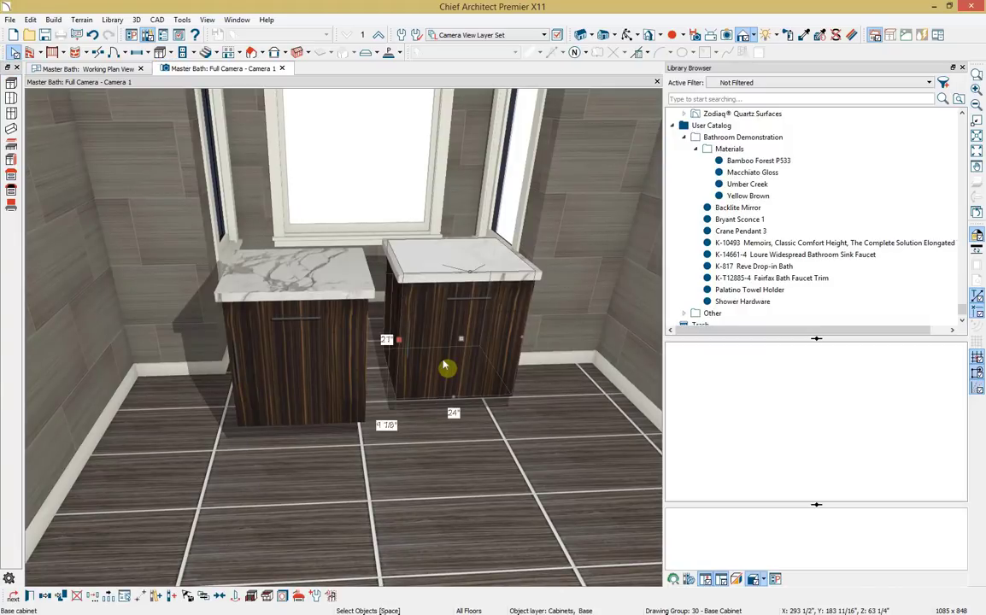
pyautogui.click(159, 595)
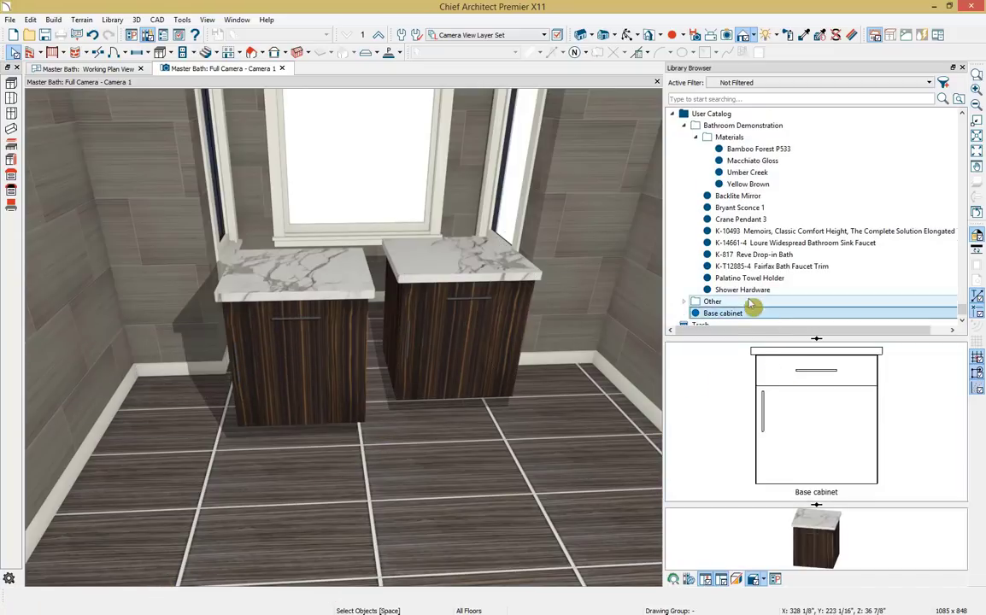
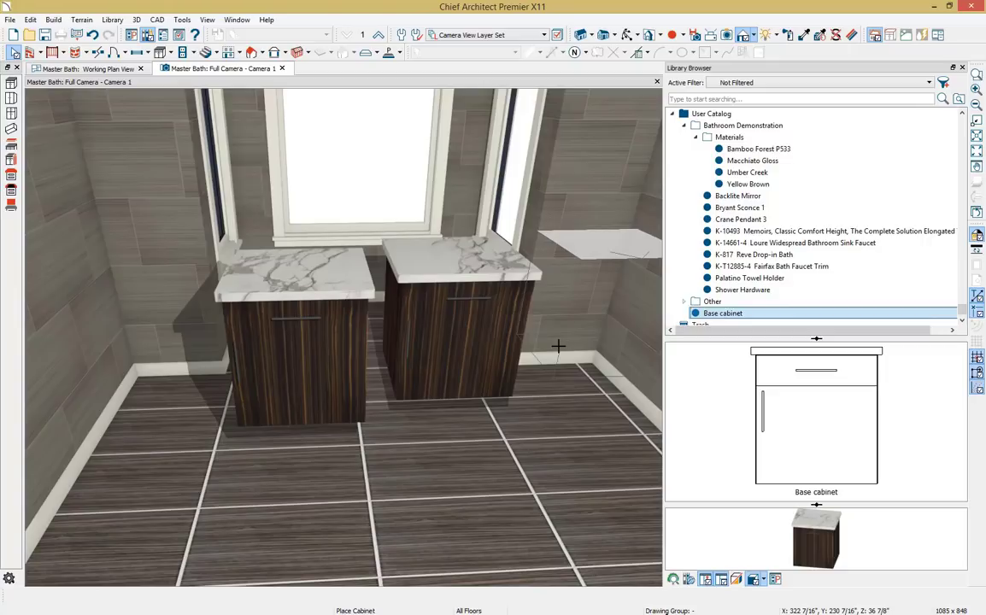
# Hide the library browser and delete both base cabinets from the room.
pyautogui.click(962, 68)
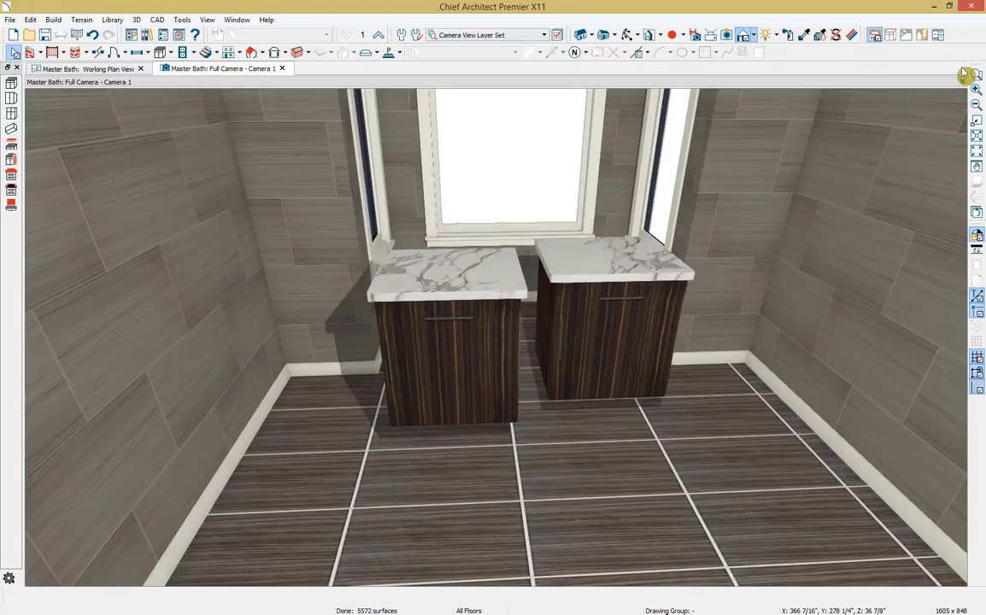
pyautogui.click(614, 271)
pyautogui.press('Delete')
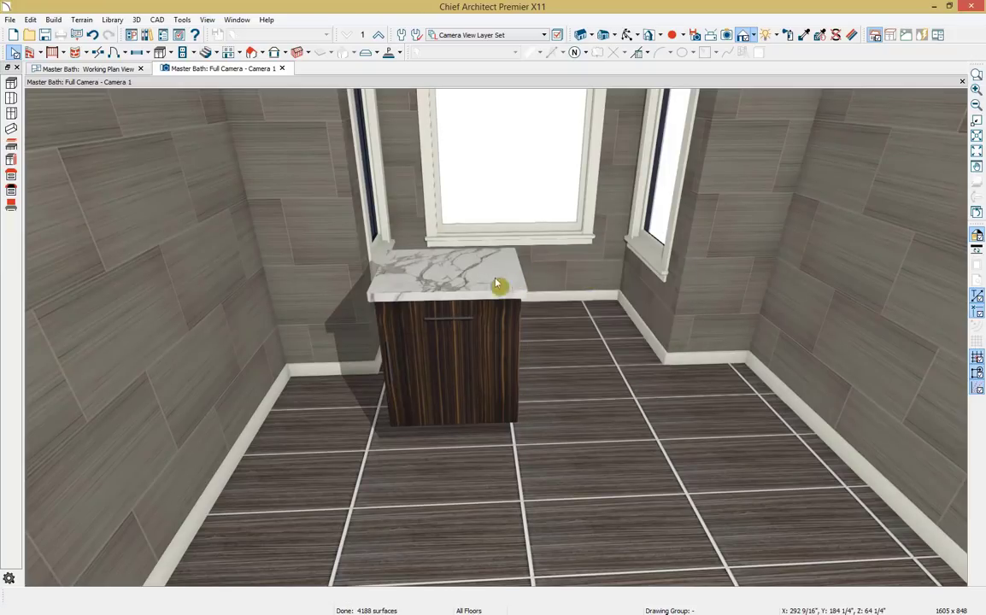
pyautogui.click(469, 282)
pyautogui.press('Delete')
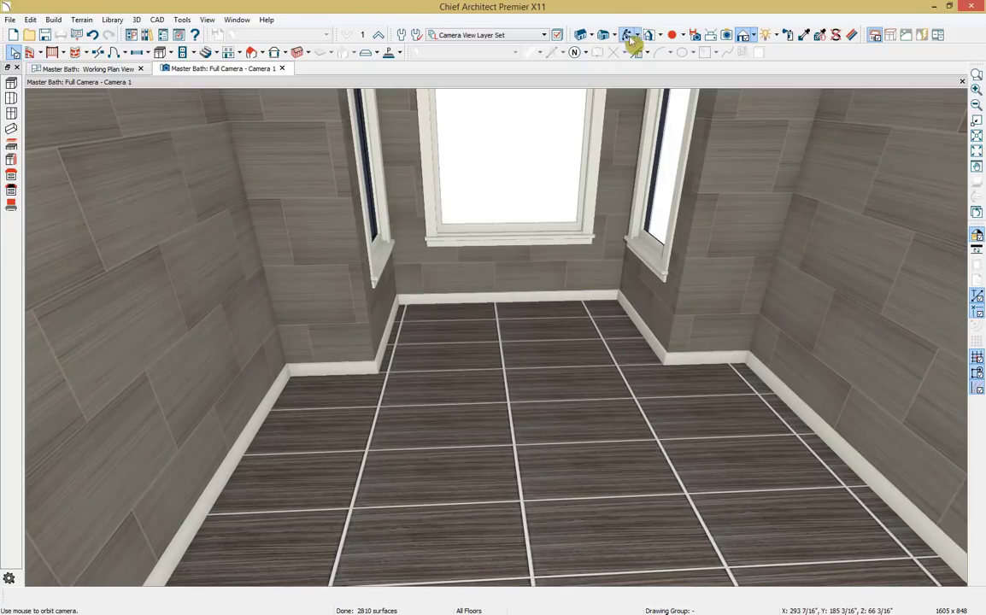
# Orbit the camera to face the empty vanity wall, view the reference picture 3-Cabinets.1.jpg, and move it out of the way.
pyautogui.click(629, 35)
pyautogui.moveTo(455, 231); pyautogui.dragTo(581, 313)
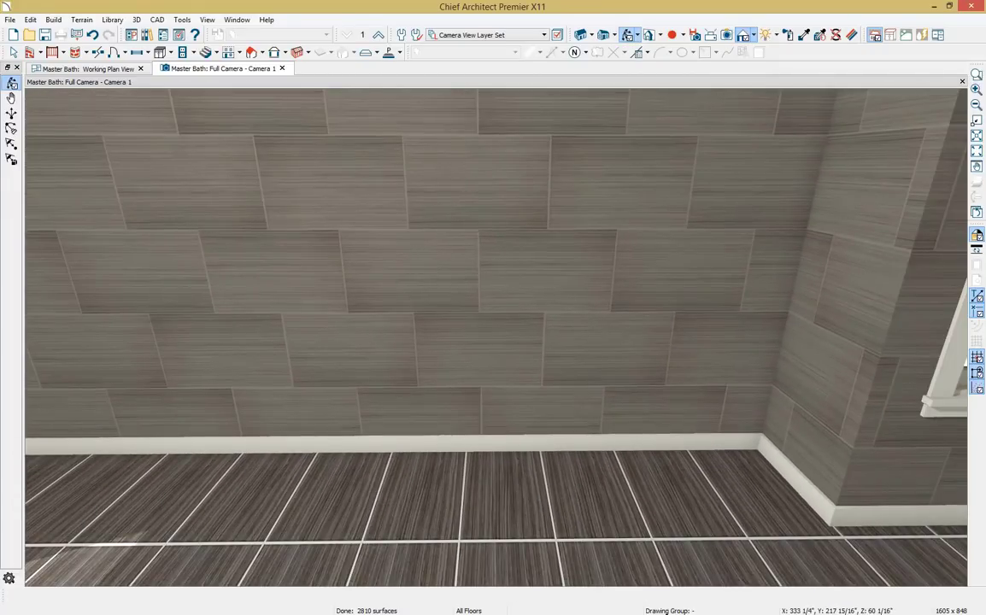
pyautogui.hotkey('alt', 'Tab')
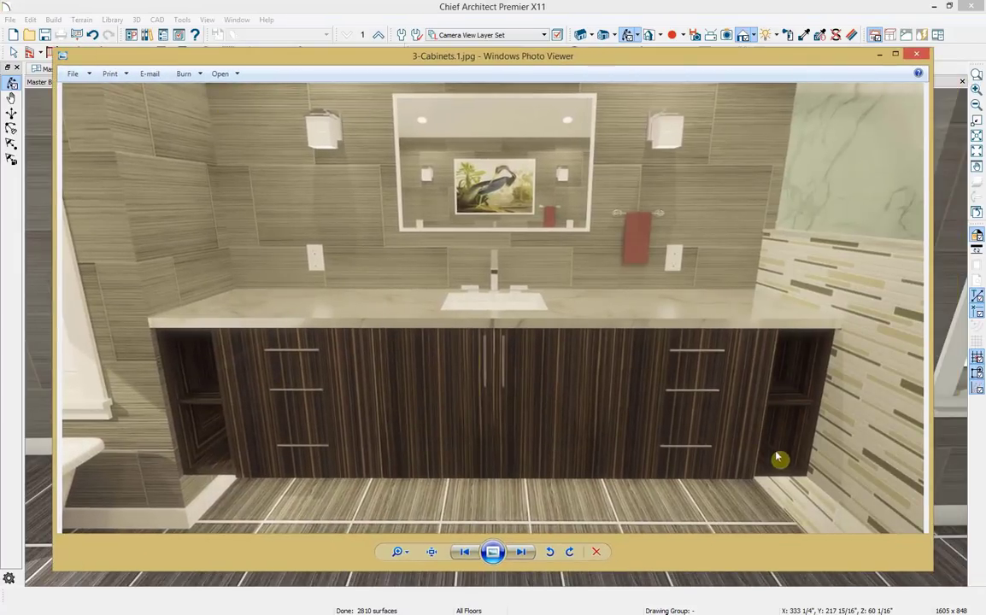
pyautogui.moveTo(632, 56); pyautogui.dragTo(985, 90)
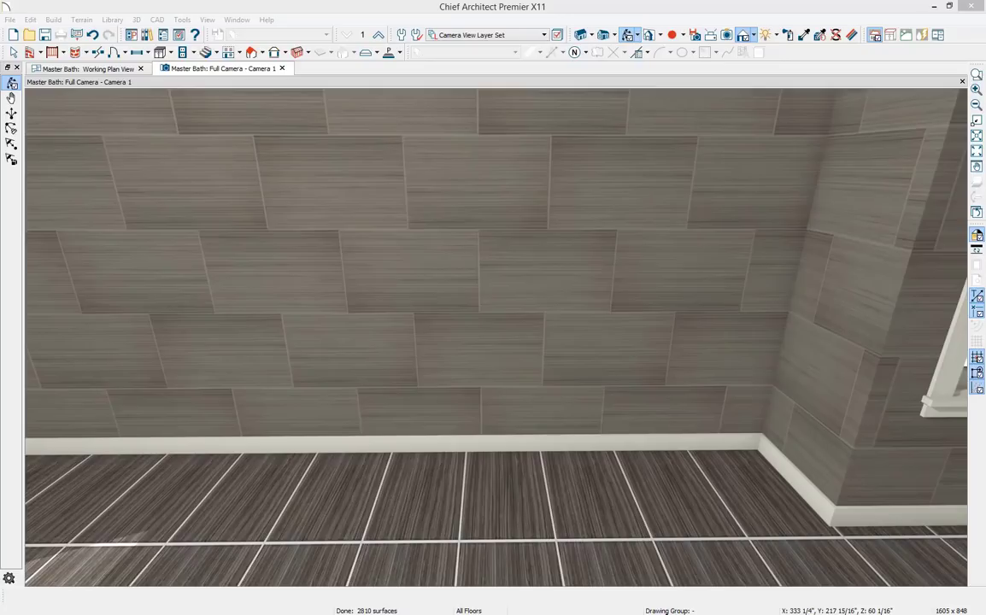
# Place a base cabinet in the vanity wall's corner near the window, and narrow it to 9" wide.
pyautogui.click(176, 53)
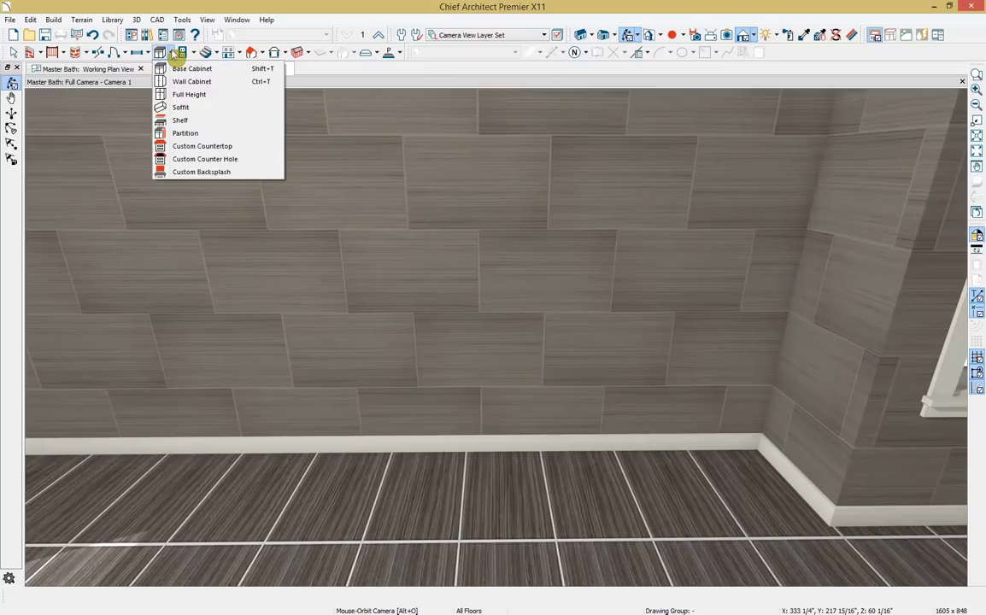
pyautogui.click(178, 69)
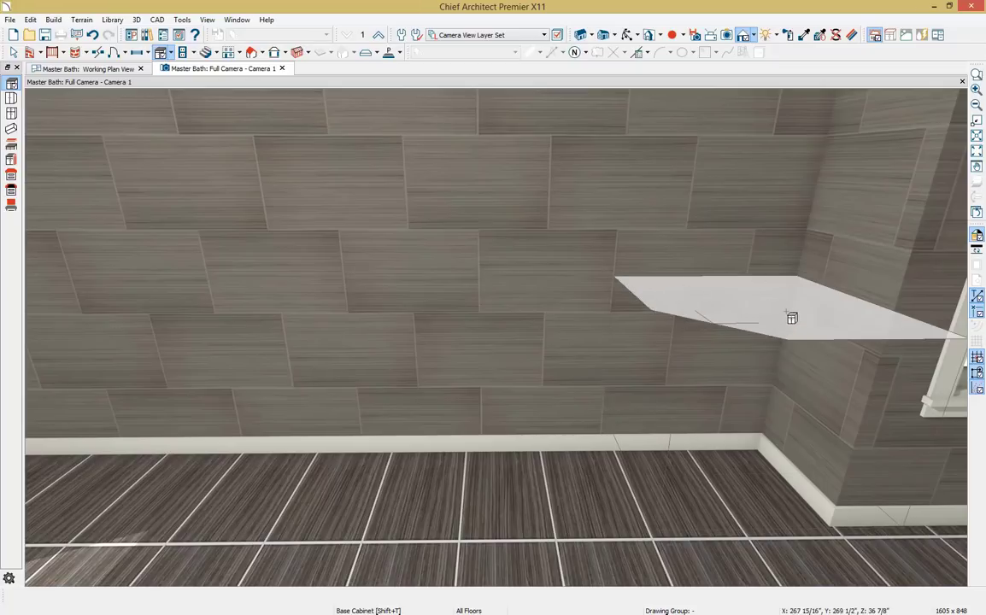
pyautogui.click(730, 283)
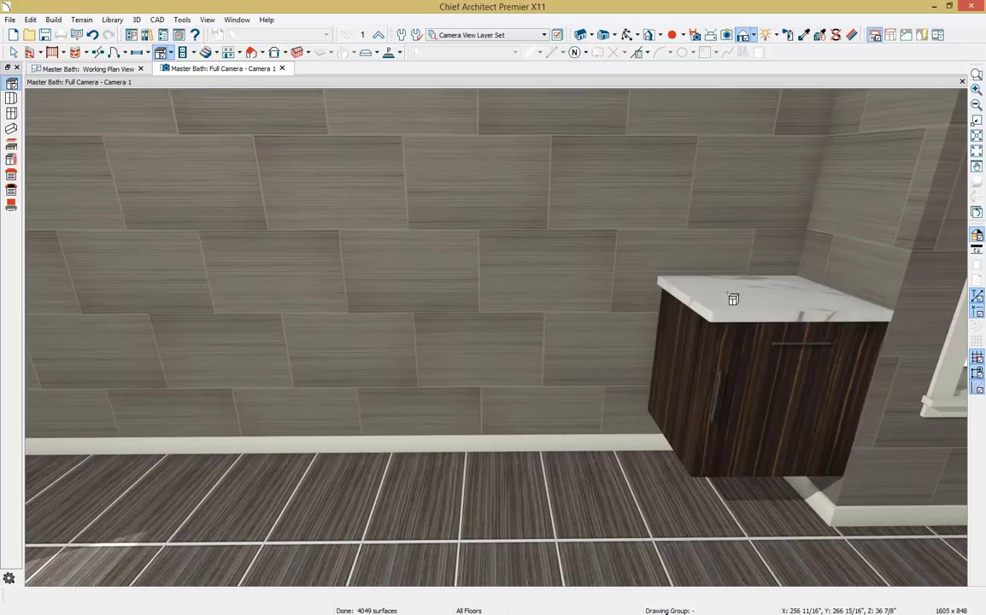
pyautogui.click(758, 340)
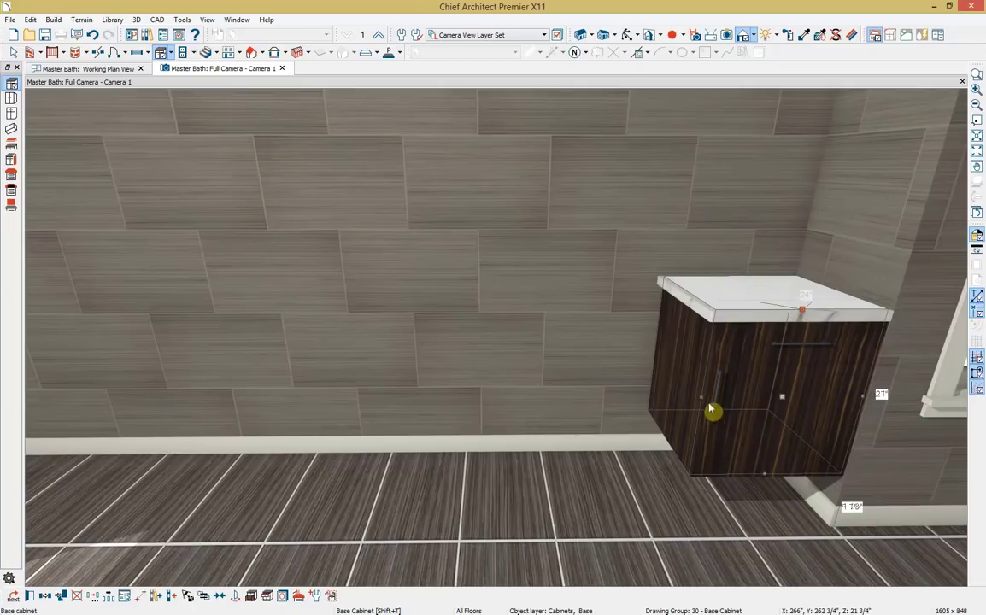
pyautogui.moveTo(701, 398); pyautogui.dragTo(797, 380)
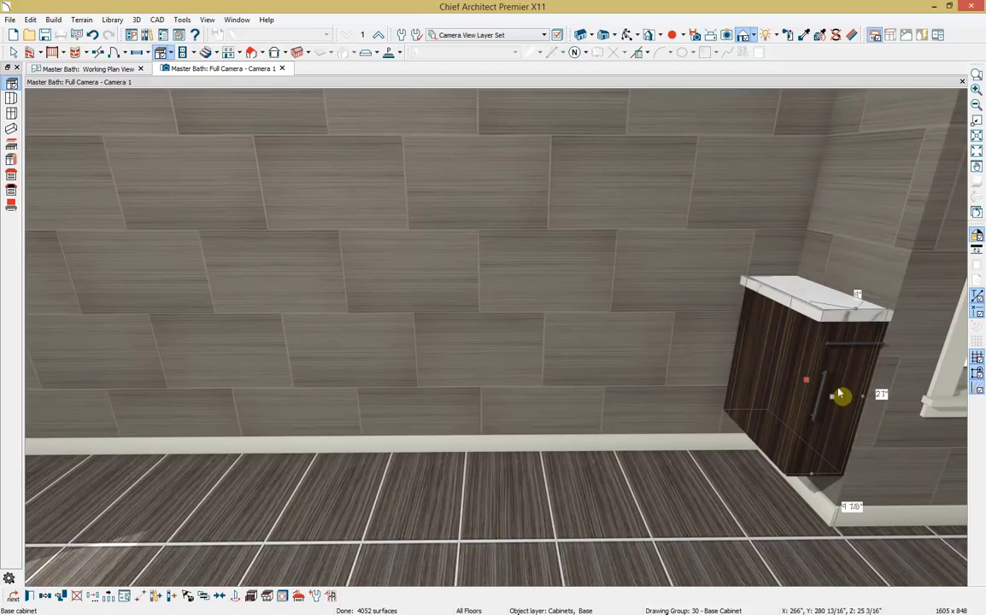
# Open the narrow corner cabinet's specification and select the door among its front face items.
pyautogui.doubleClick(836, 395)
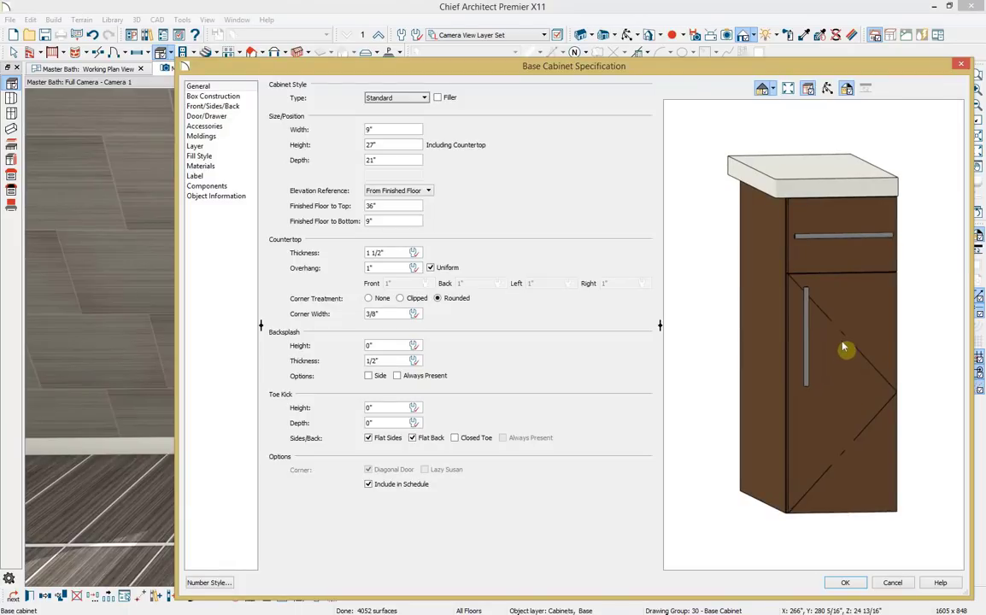
pyautogui.click(845, 348)
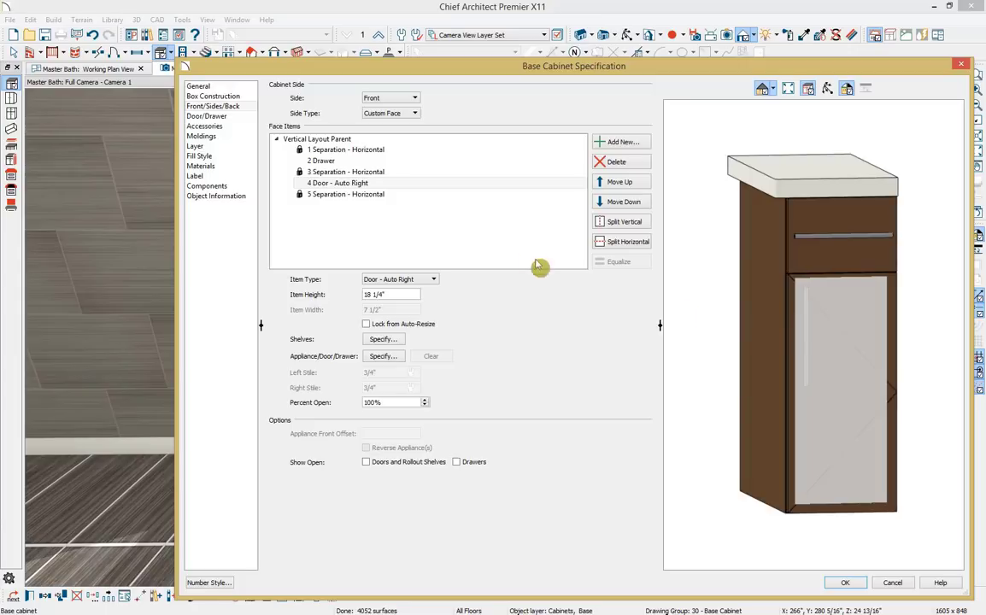
pyautogui.click(245, 110)
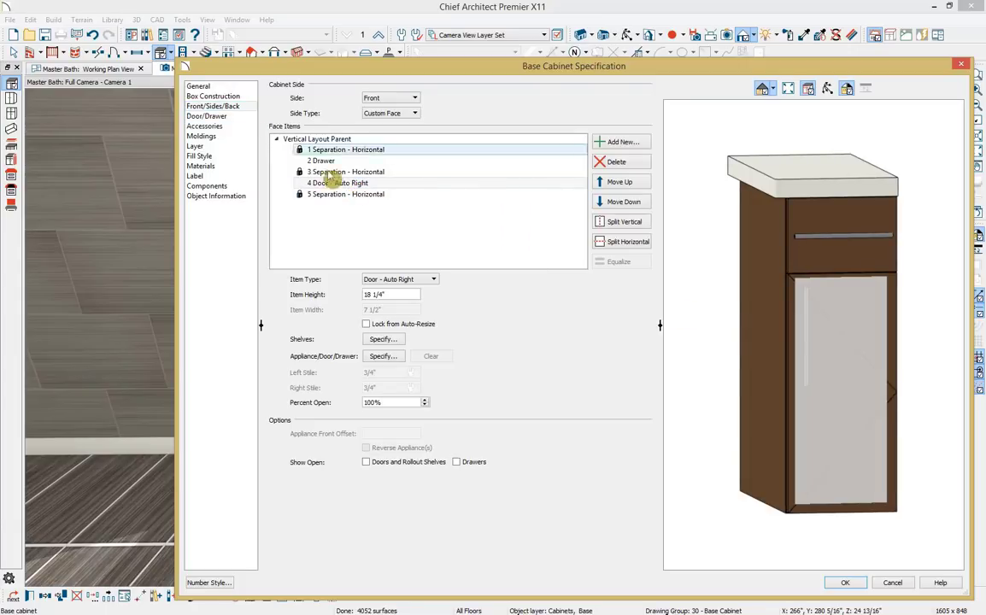
# Examine the door's available item types and its manual shelf settings, discarding any shelf change.
pyautogui.click(425, 280)
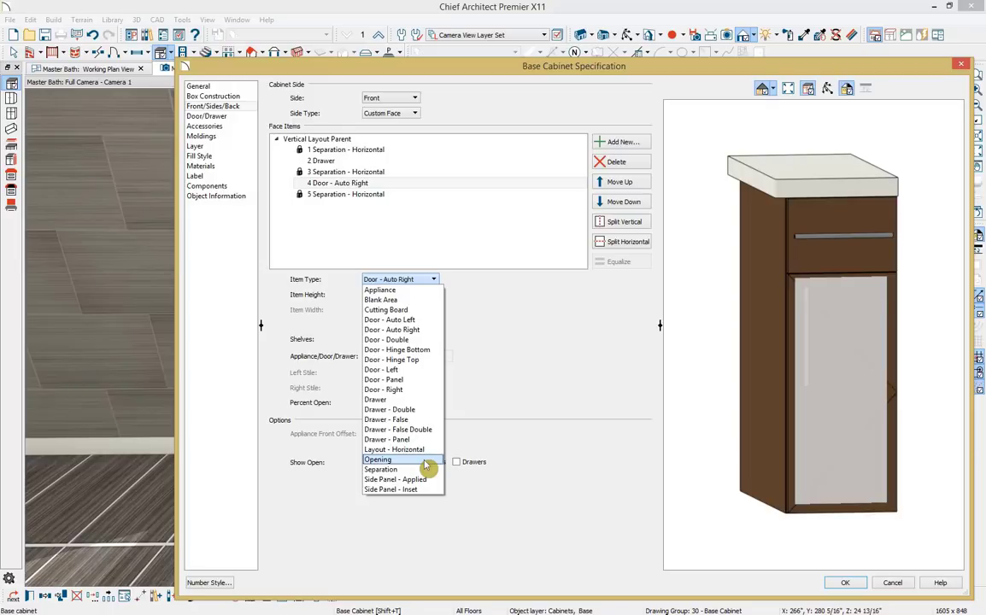
pyautogui.click(516, 383)
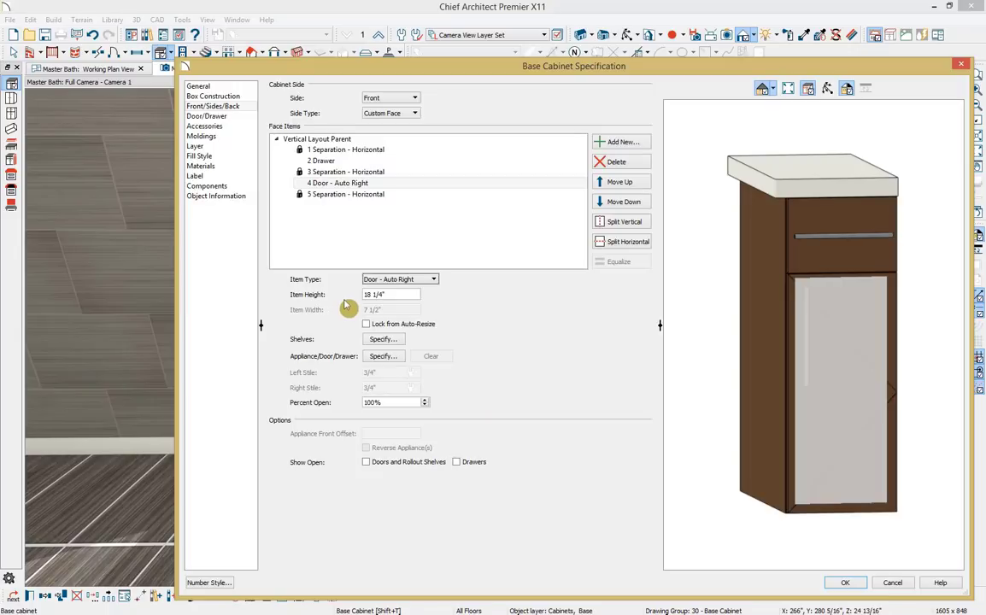
pyautogui.click(384, 341)
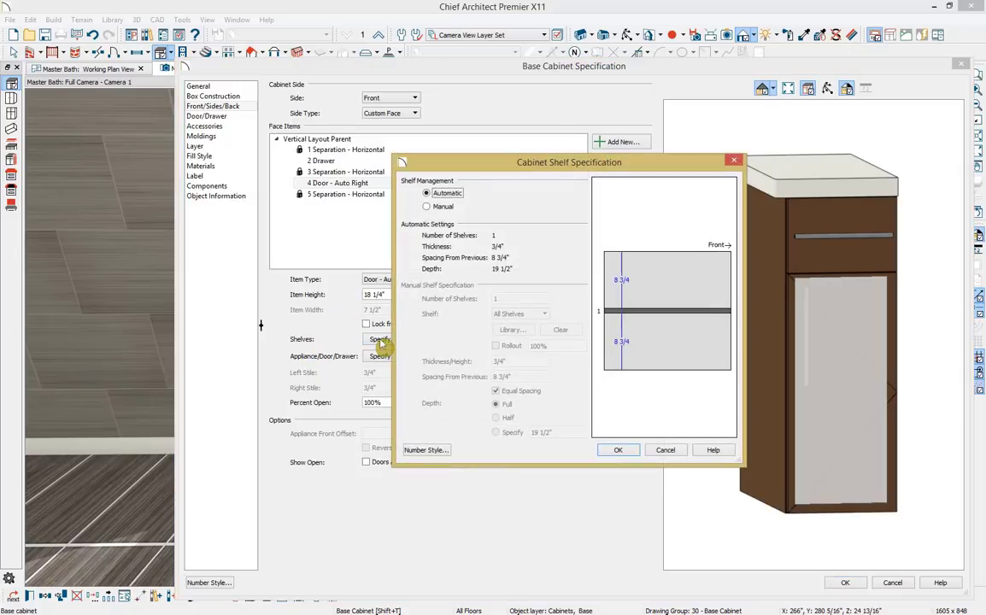
pyautogui.click(427, 207)
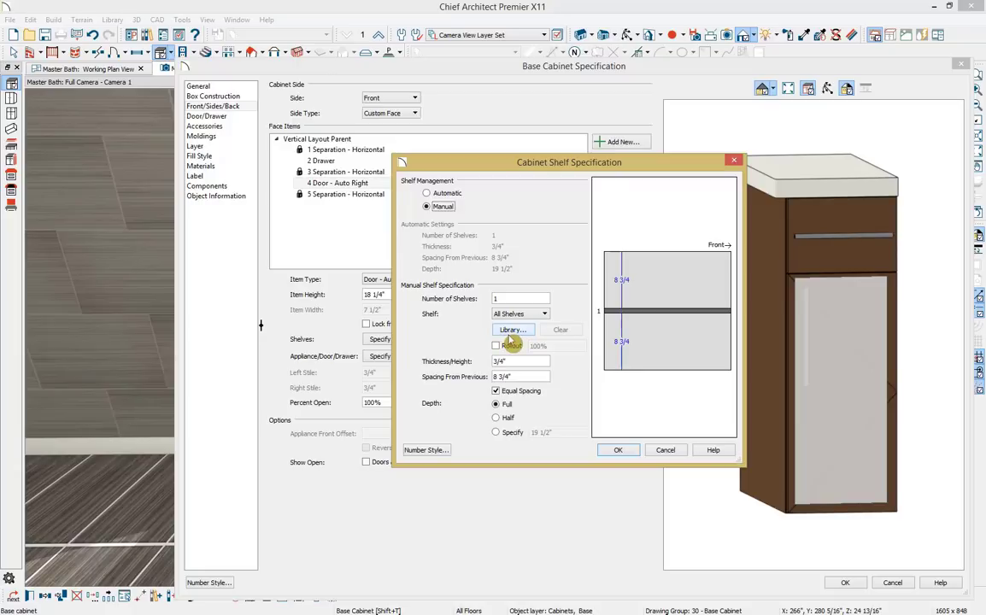
pyautogui.click(662, 453)
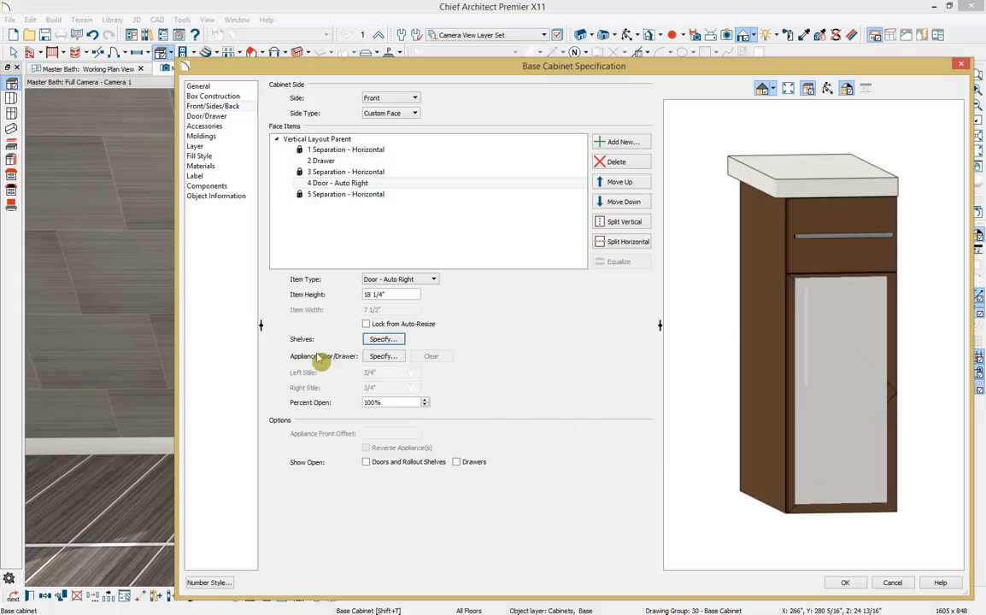
# Check the door's style, handle and hinge settings without changing them, and delete the door to leave an opening.
pyautogui.click(381, 357)
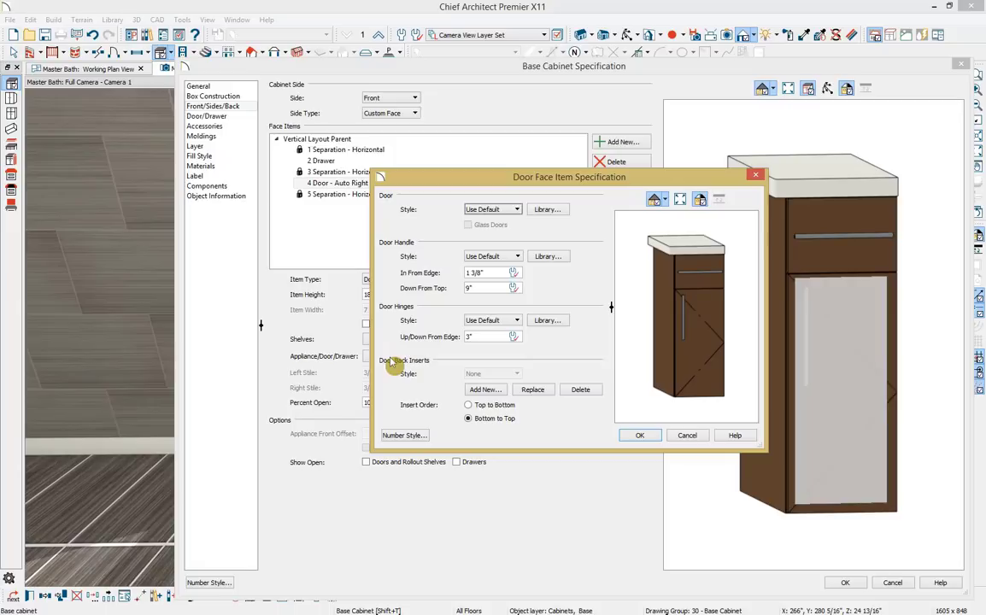
pyautogui.click(685, 436)
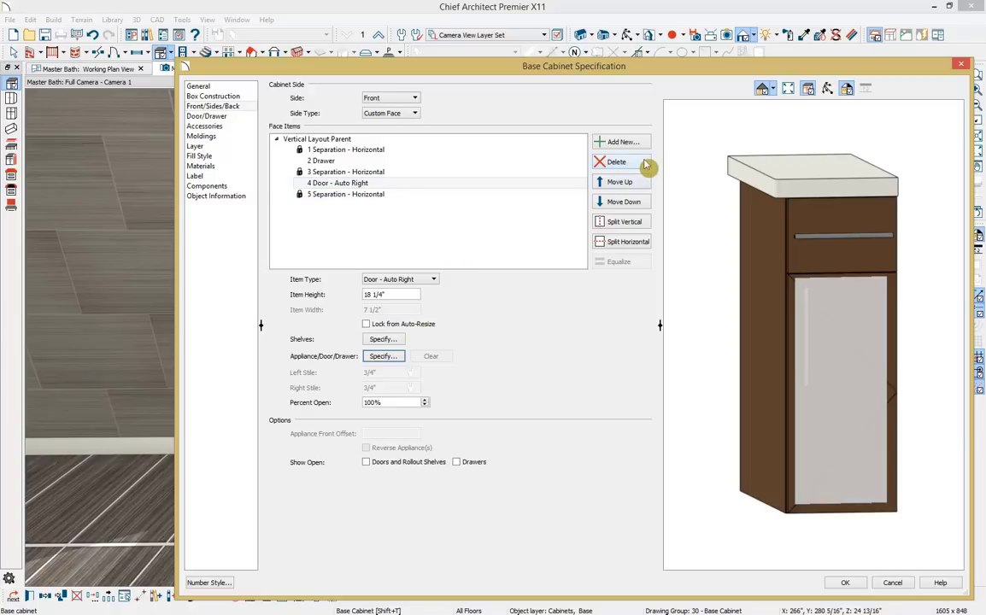
pyautogui.click(617, 162)
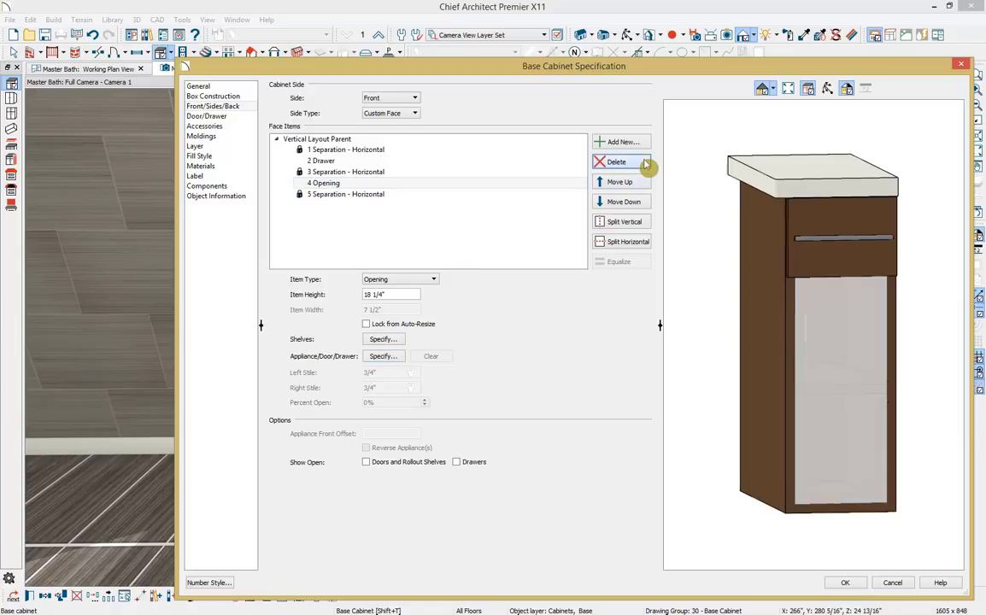
pyautogui.click(709, 319)
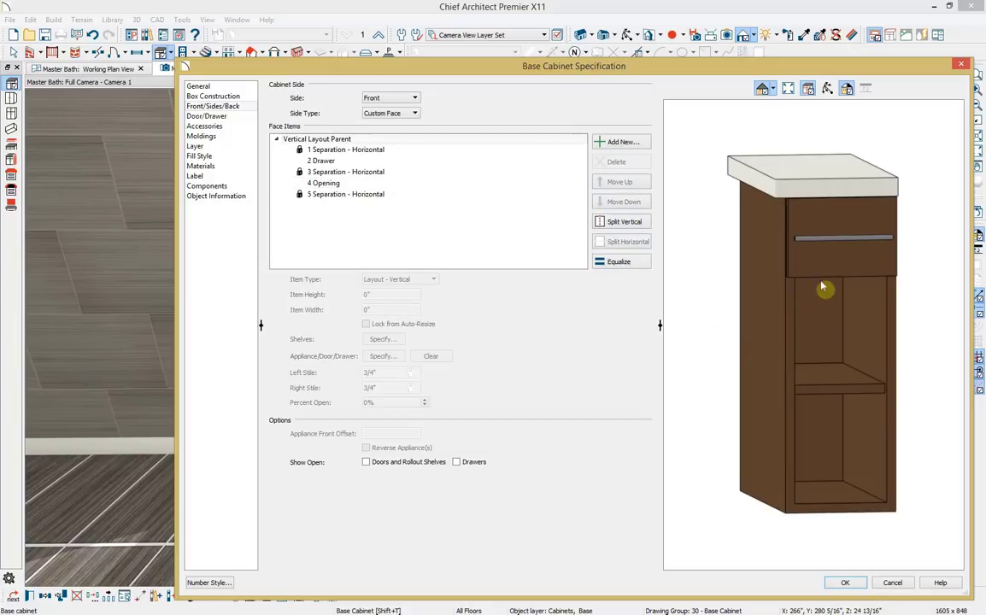
# Delete the drawer above the opening so the narrow corner cabinet's front is one open face, and accept the specification.
pyautogui.click(831, 252)
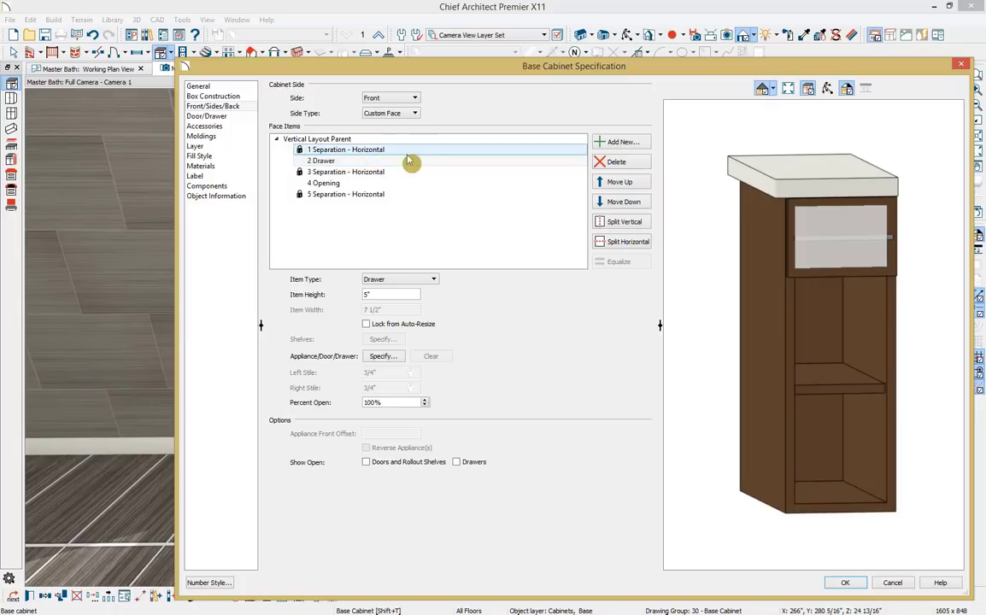
pyautogui.click(636, 166)
pyautogui.click(742, 275)
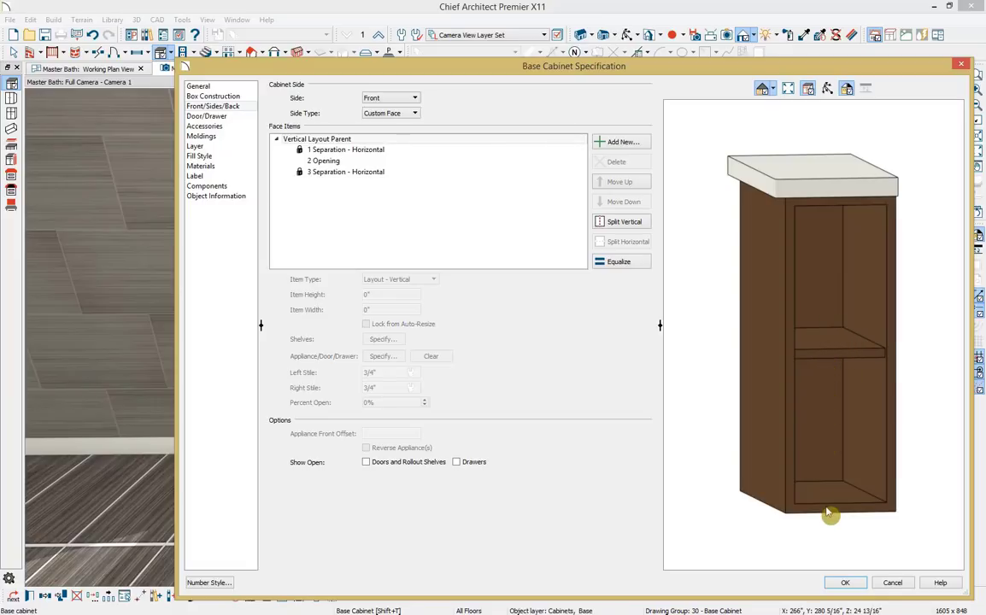
pyautogui.click(844, 582)
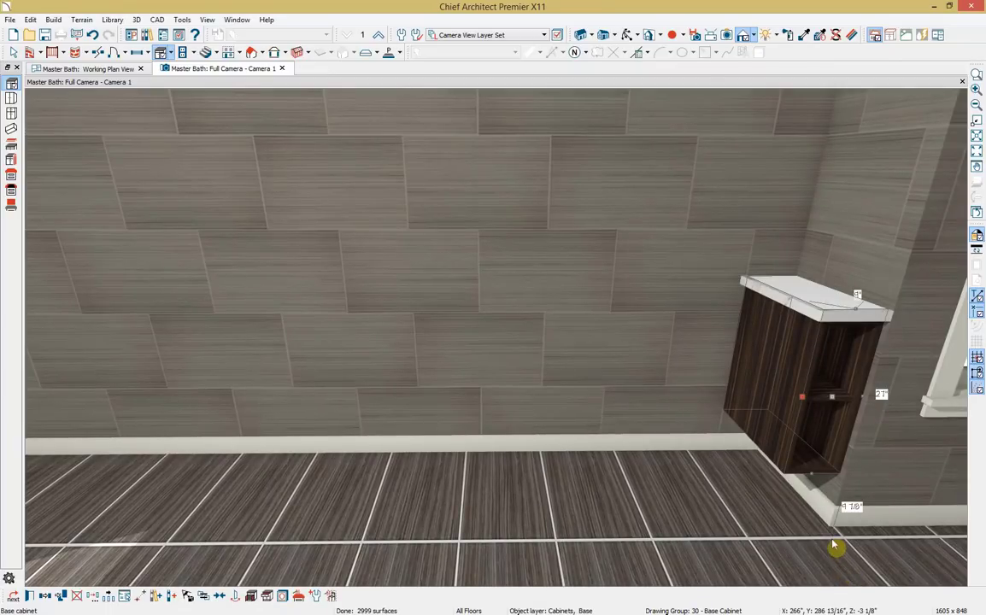
# Check the corner cabinet in the Working Plan View, and place a base cabinet against its open side in the camera view.
pyautogui.click(120, 70)
pyautogui.scroll(4, 325, 328)
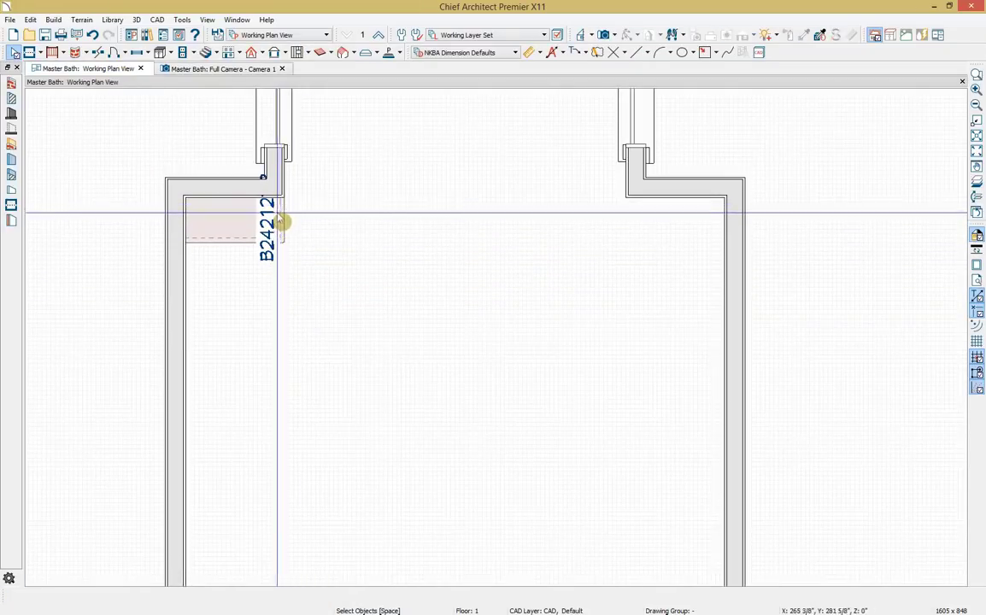
pyautogui.click(218, 69)
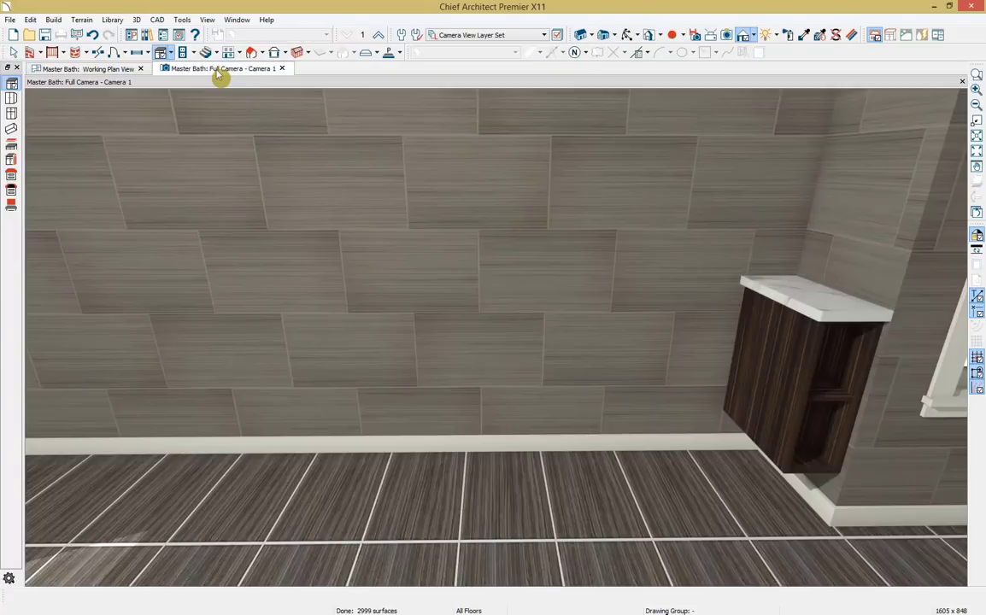
pyautogui.click(163, 53)
pyautogui.click(239, 69)
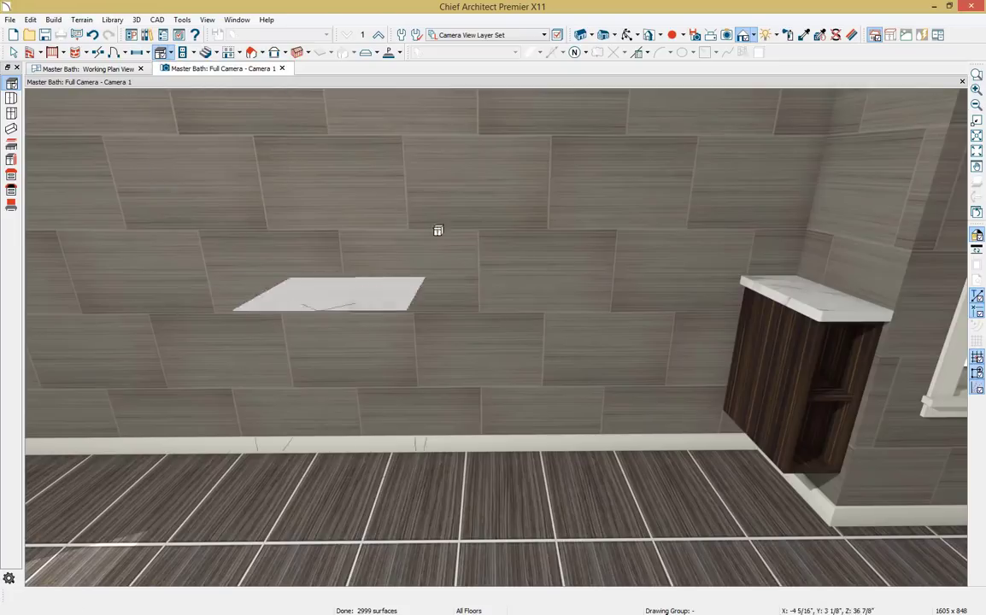
pyautogui.click(677, 337)
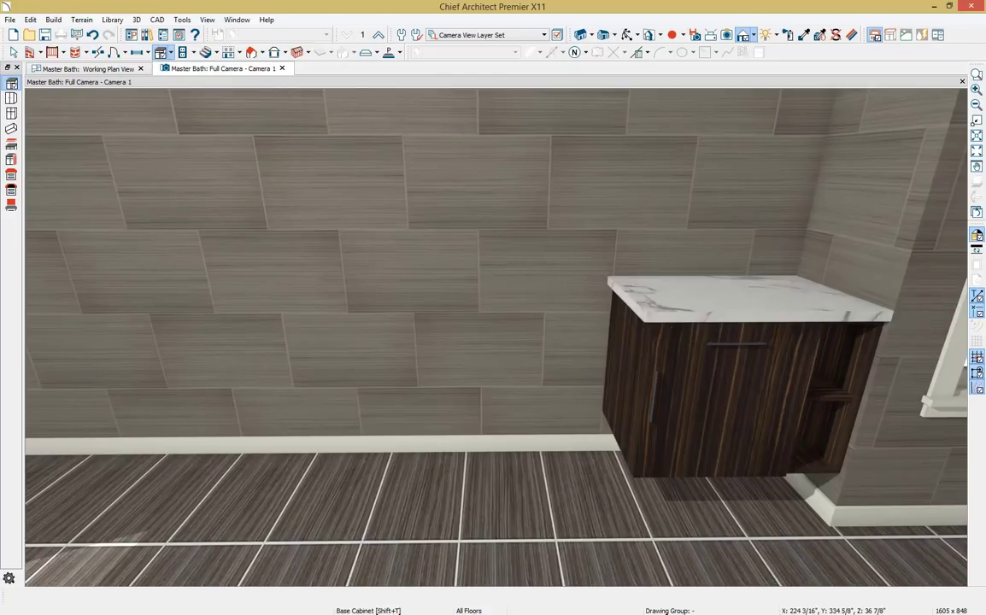
# Review reference picture 3-Cabinets.1.jpg, and remove the door and its opening from the new 24" cabinet, leaving a single drawer face.
pyautogui.click(769, 66)
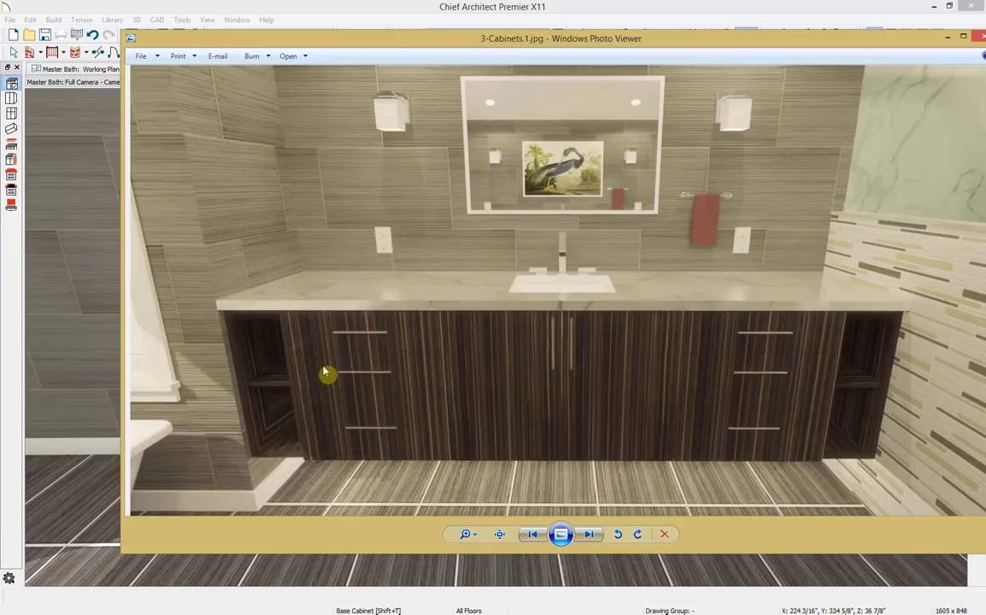
pyautogui.moveTo(367, 42); pyautogui.dragTo(983, 90)
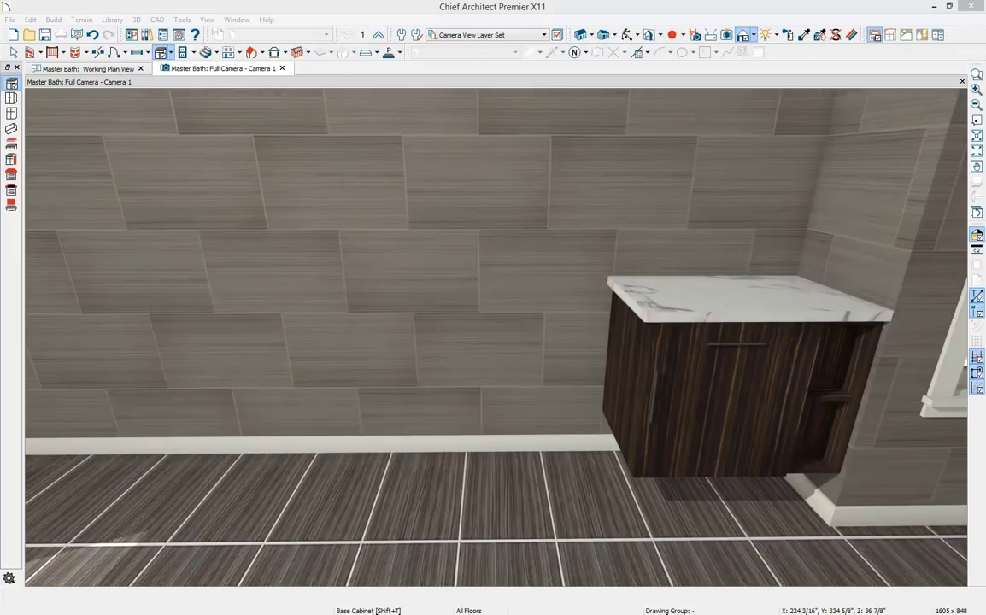
pyautogui.doubleClick(695, 392)
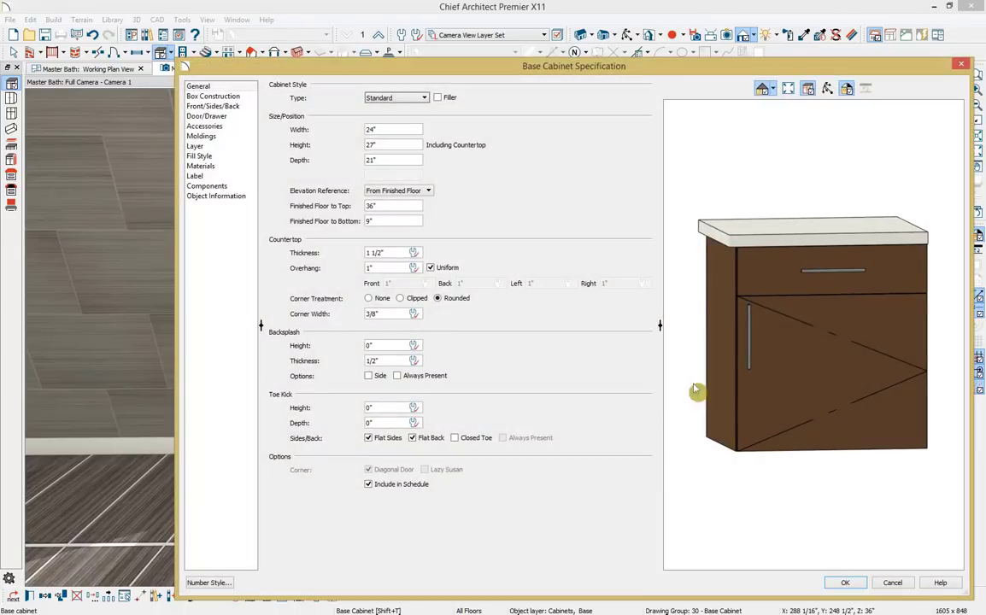
pyautogui.click(777, 347)
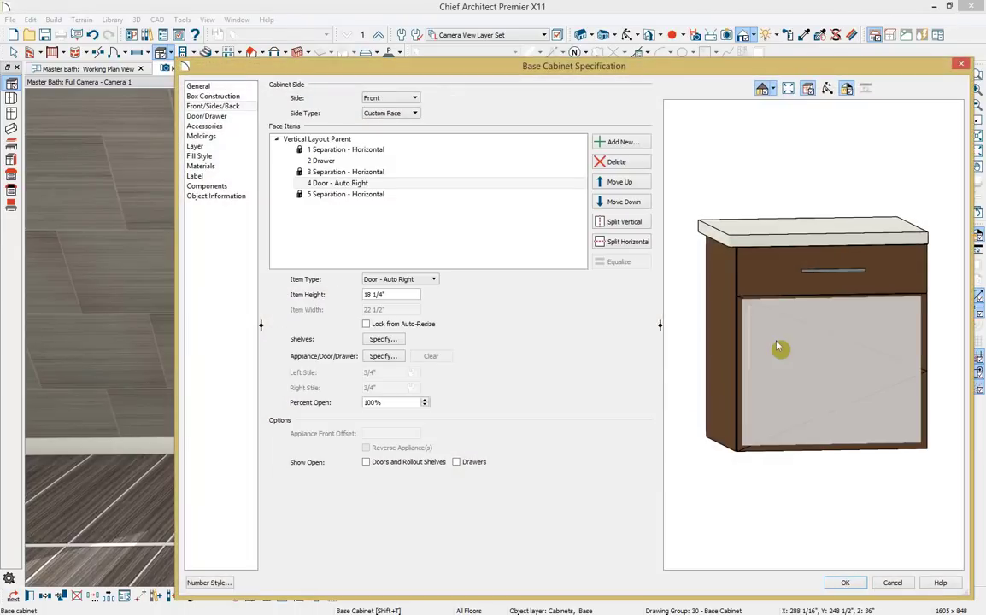
pyautogui.click(636, 163)
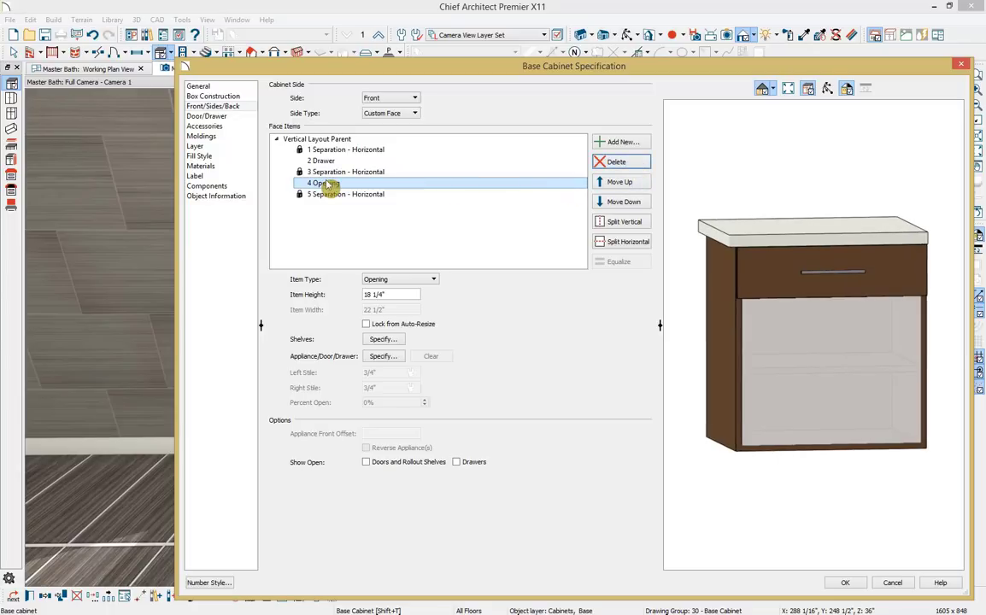
pyautogui.click(616, 164)
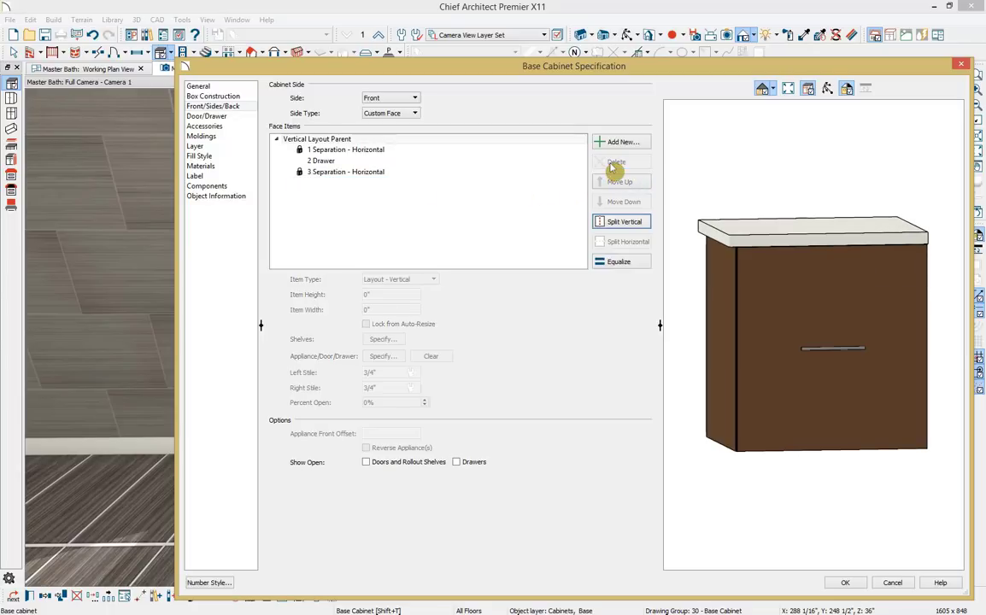
# Split the drawer face horizontally in two, split the upper drawer again to make three drawers, and accept the specification.
pyautogui.click(823, 371)
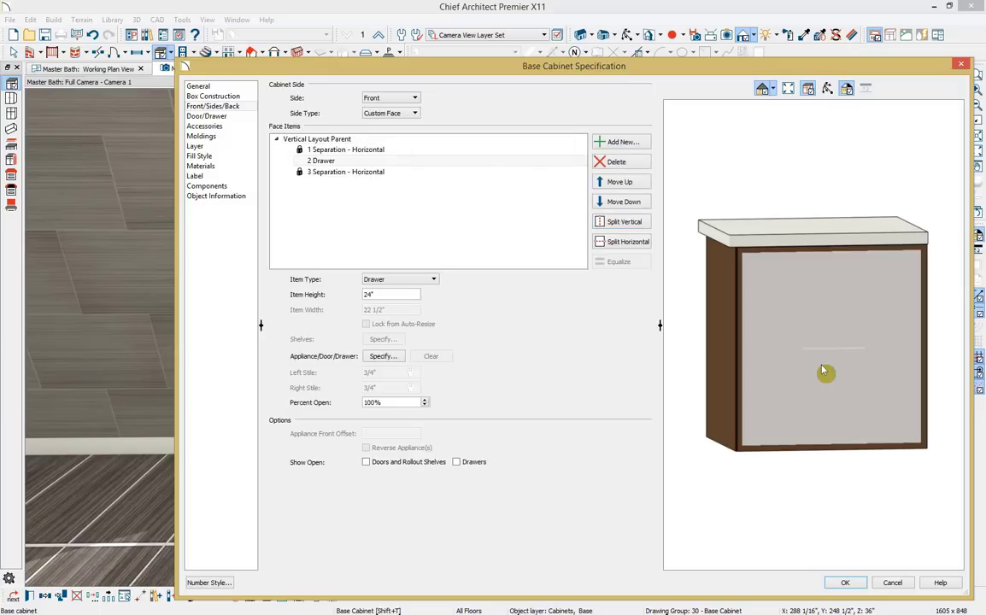
pyautogui.click(633, 242)
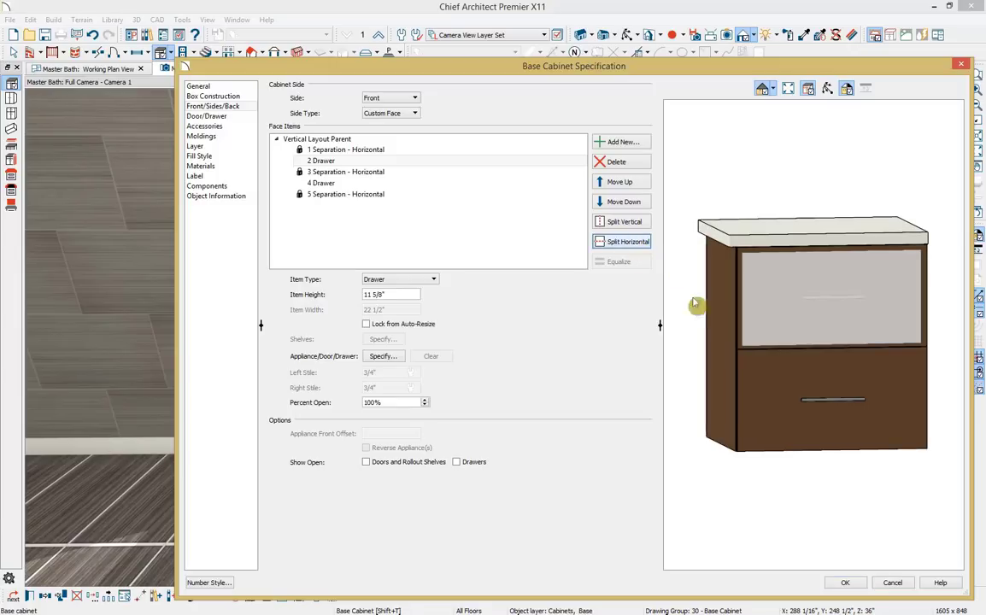
pyautogui.click(807, 398)
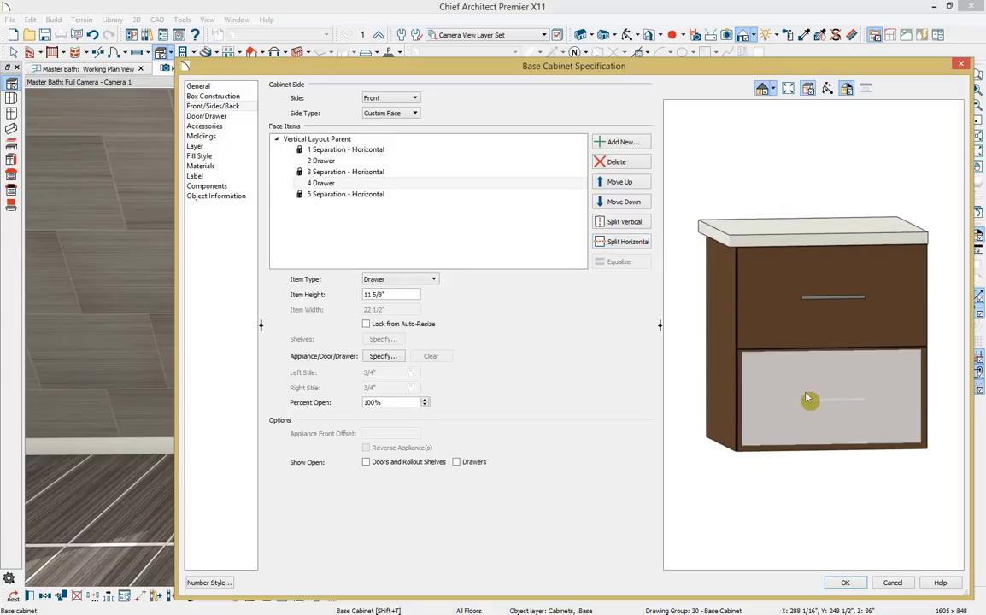
pyautogui.click(782, 324)
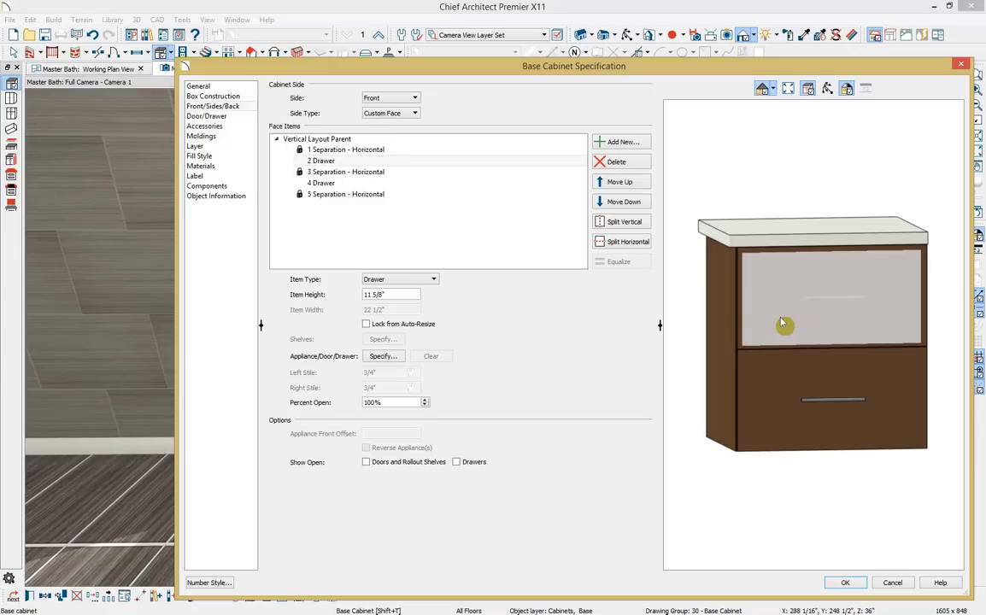
pyautogui.click(632, 242)
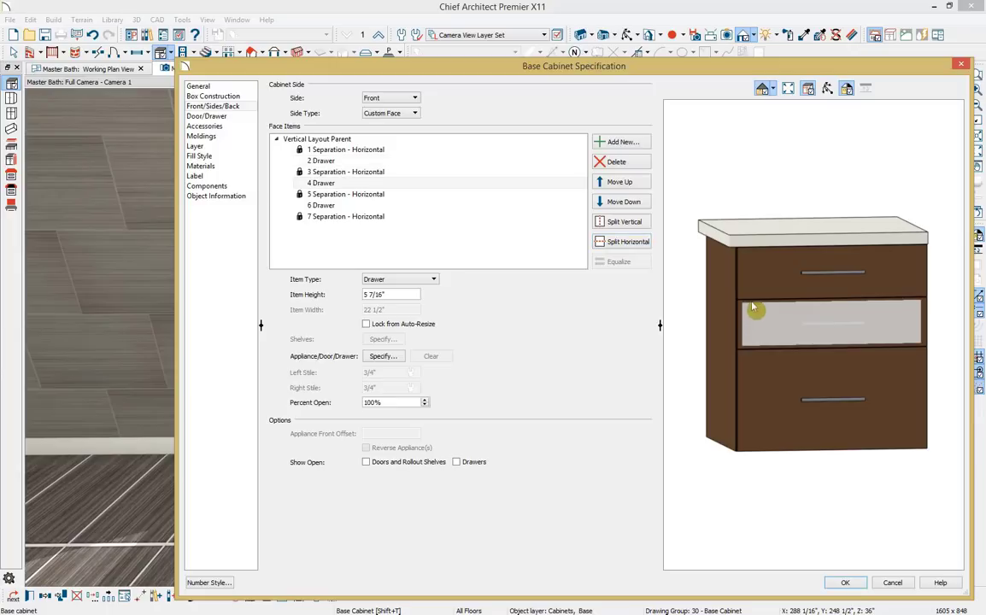
pyautogui.click(769, 378)
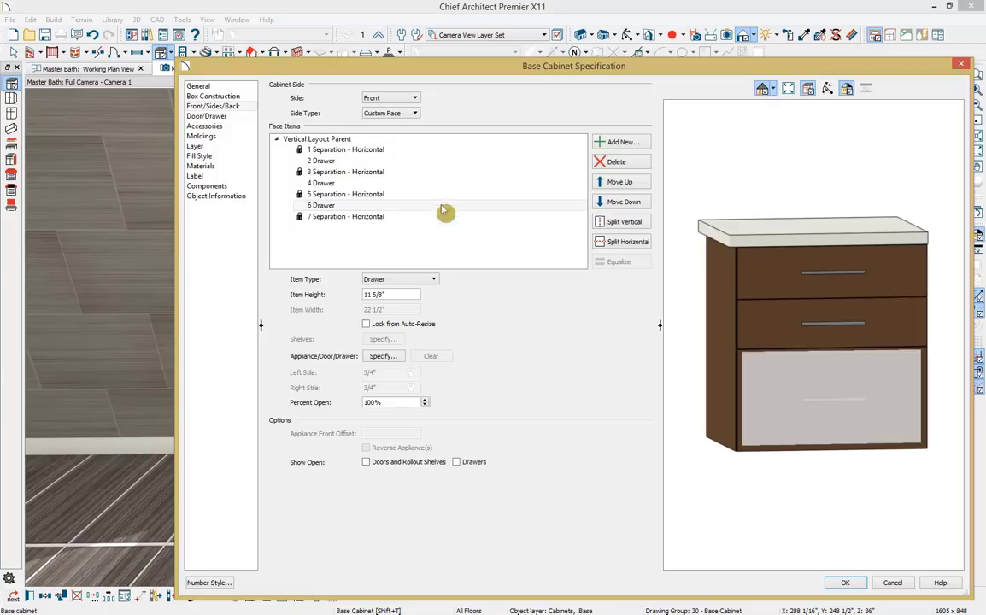
pyautogui.click(341, 140)
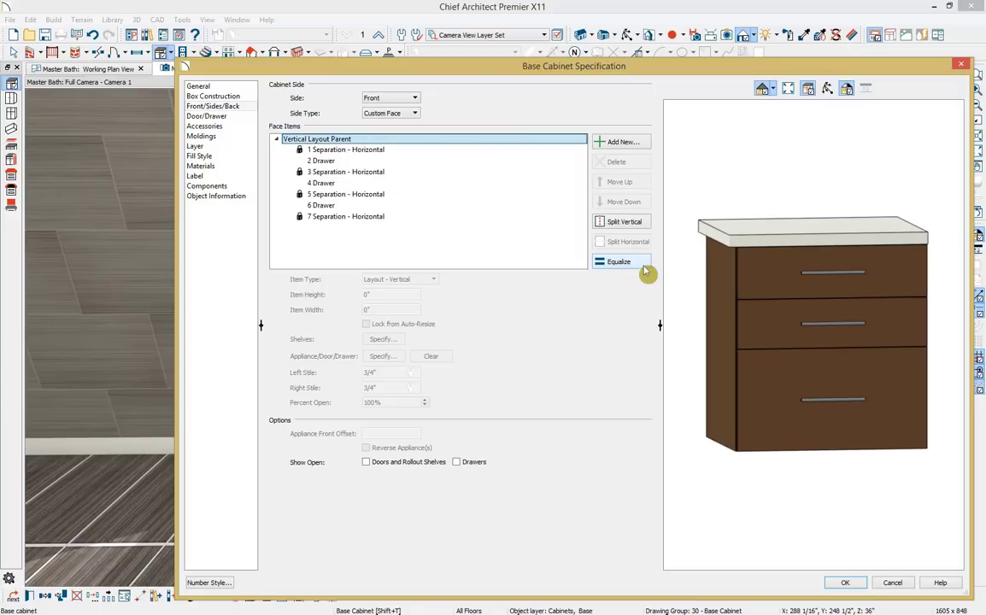
pyautogui.click(845, 584)
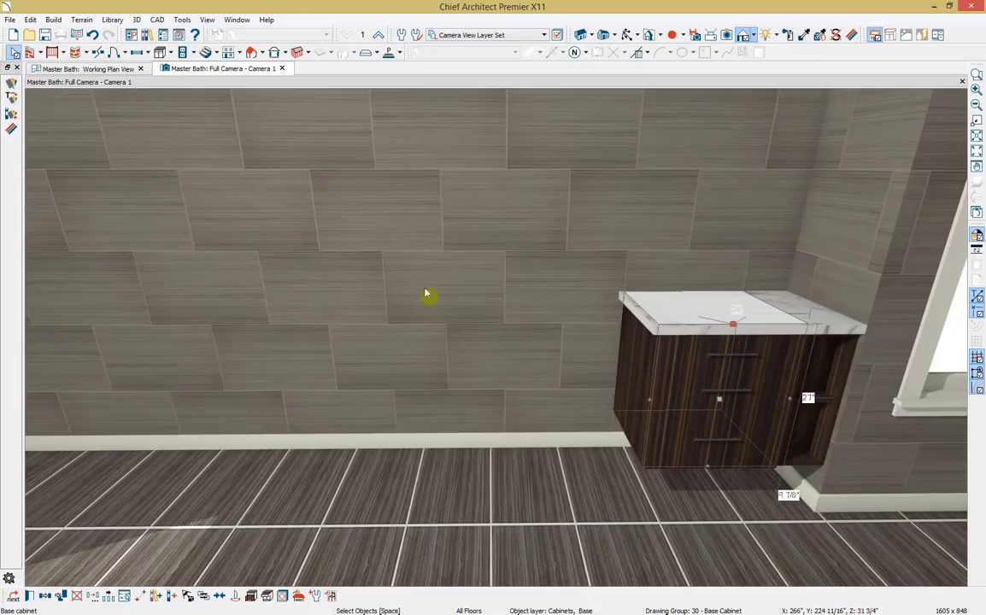
# Place another base cabinet against the three-drawer cabinet and widen it along the vanity wall to 36".
pyautogui.click(171, 53)
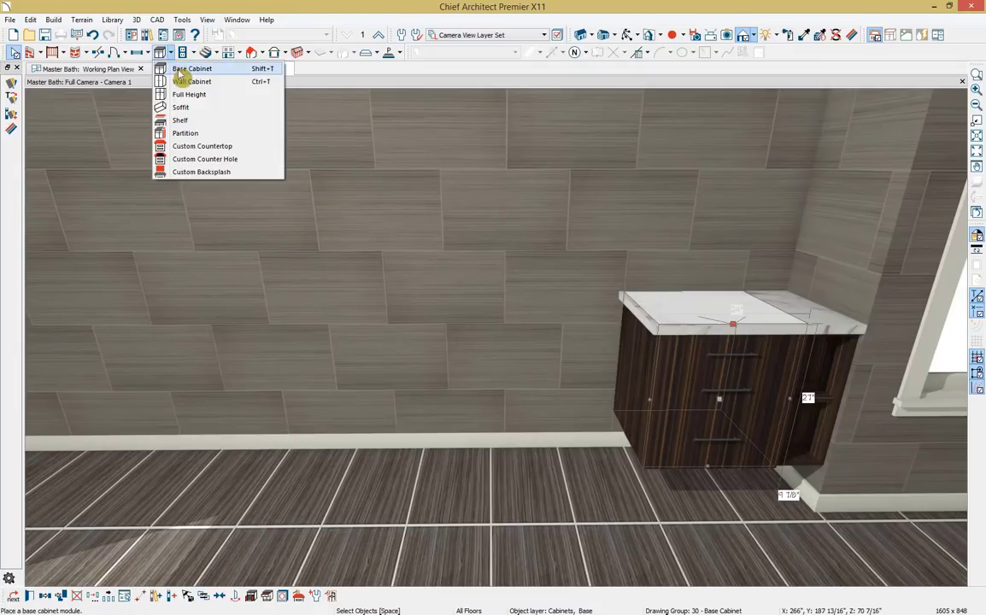
pyautogui.click(185, 68)
pyautogui.click(593, 402)
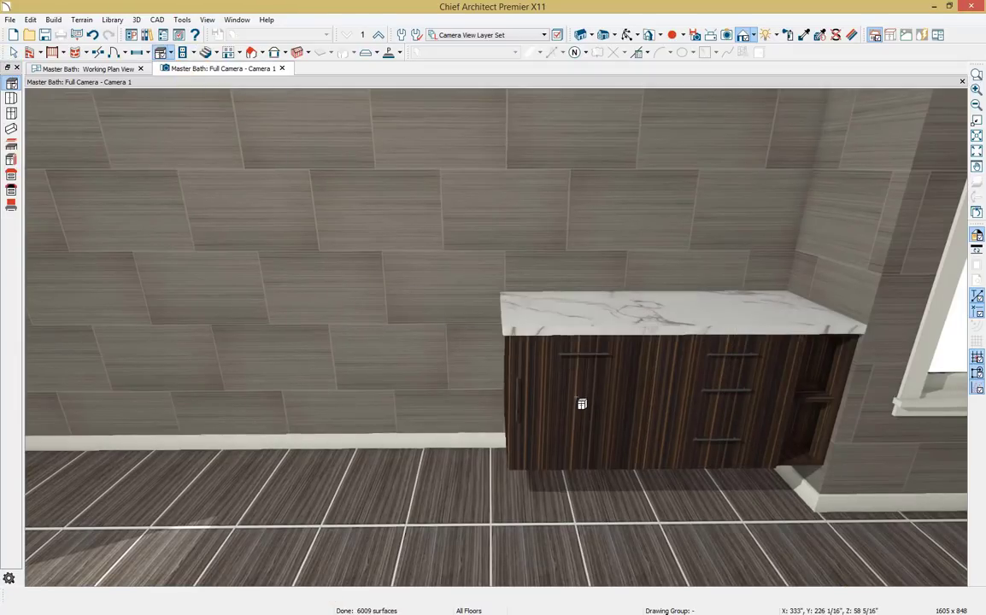
pyautogui.click(573, 406)
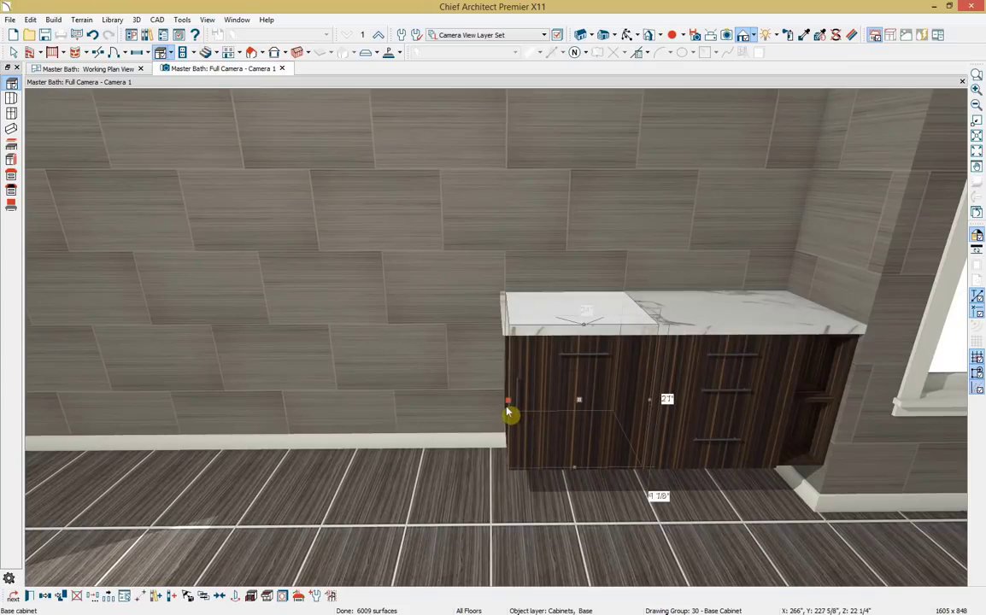
pyautogui.moveTo(507, 410); pyautogui.dragTo(439, 413)
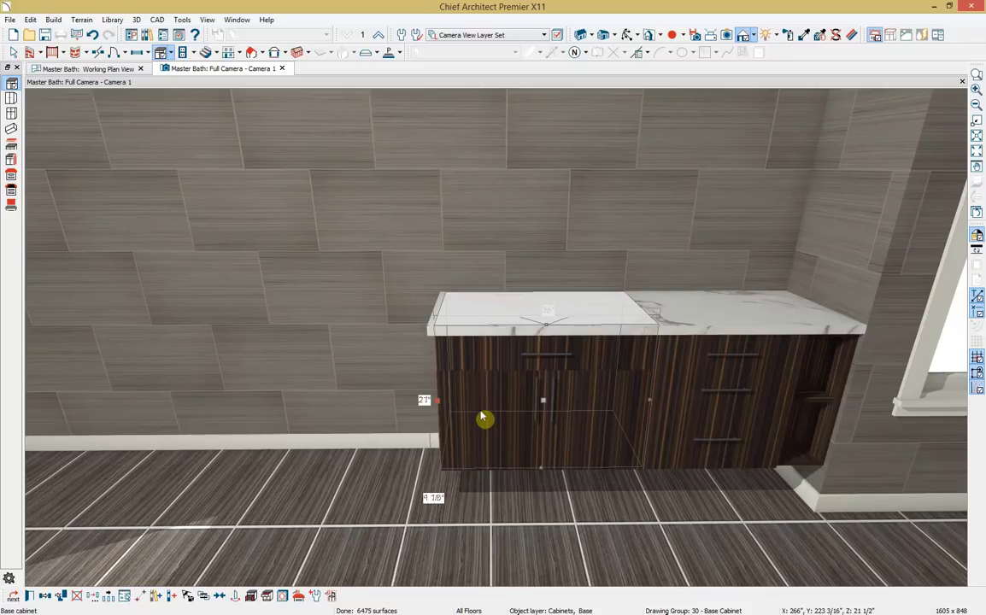
# Open the specification of the 36" wide base cabinet.
pyautogui.doubleClick(482, 417)
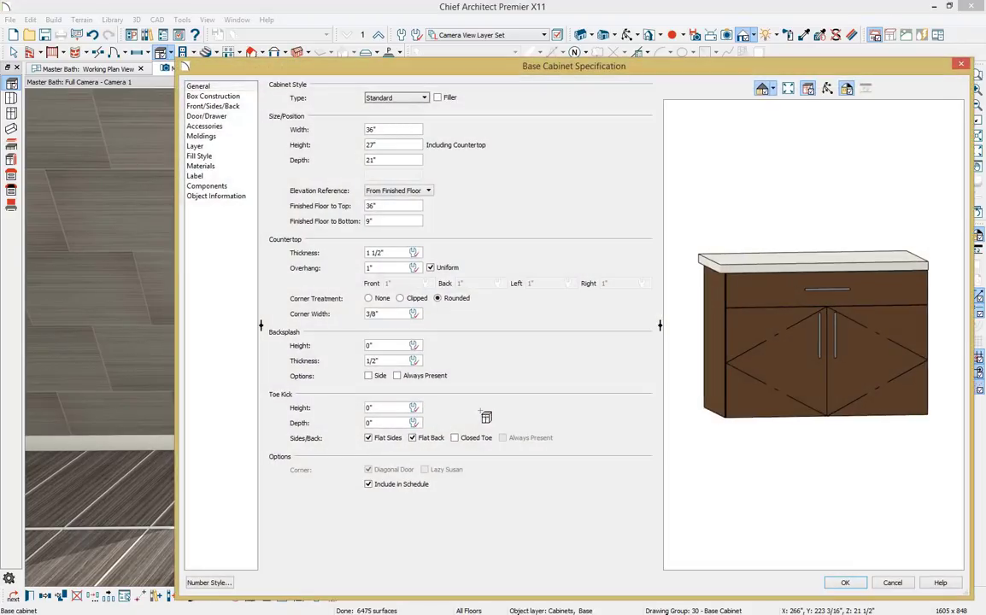
# Delete the drawer above the doors from the front face of the 36" base cabinet and apply the change.
pyautogui.click(769, 289)
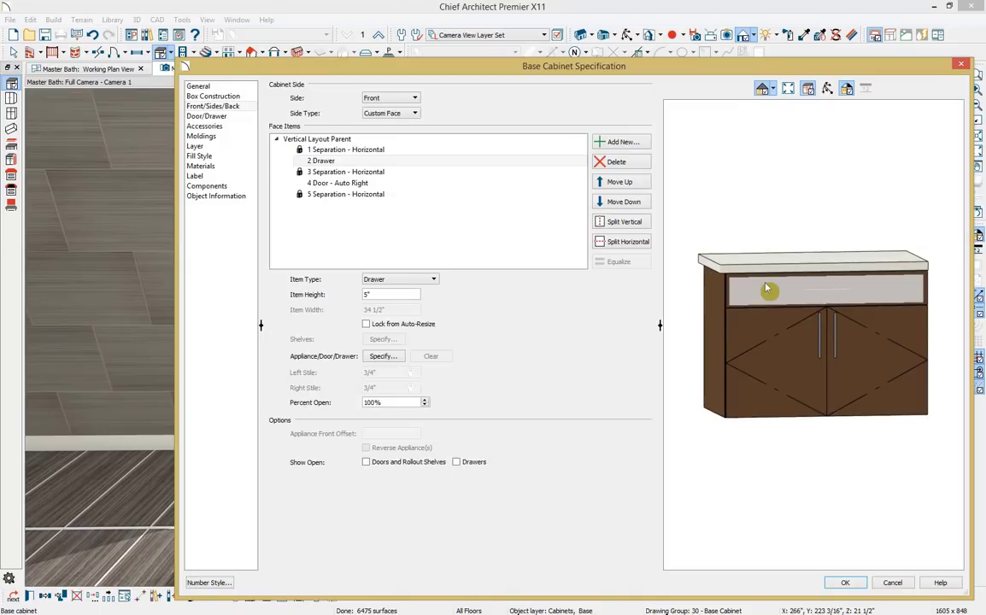
pyautogui.click(641, 163)
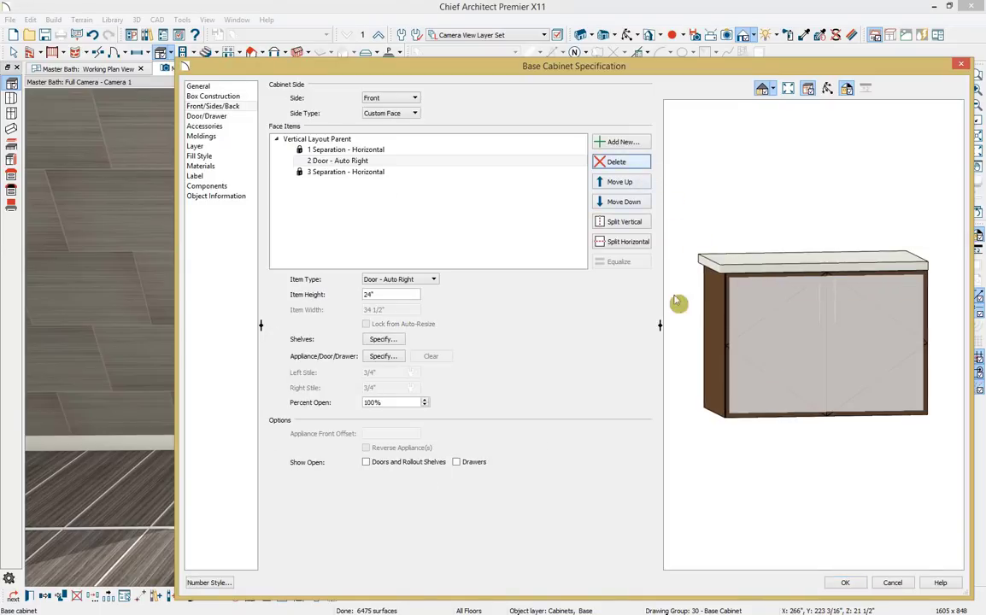
pyautogui.click(844, 584)
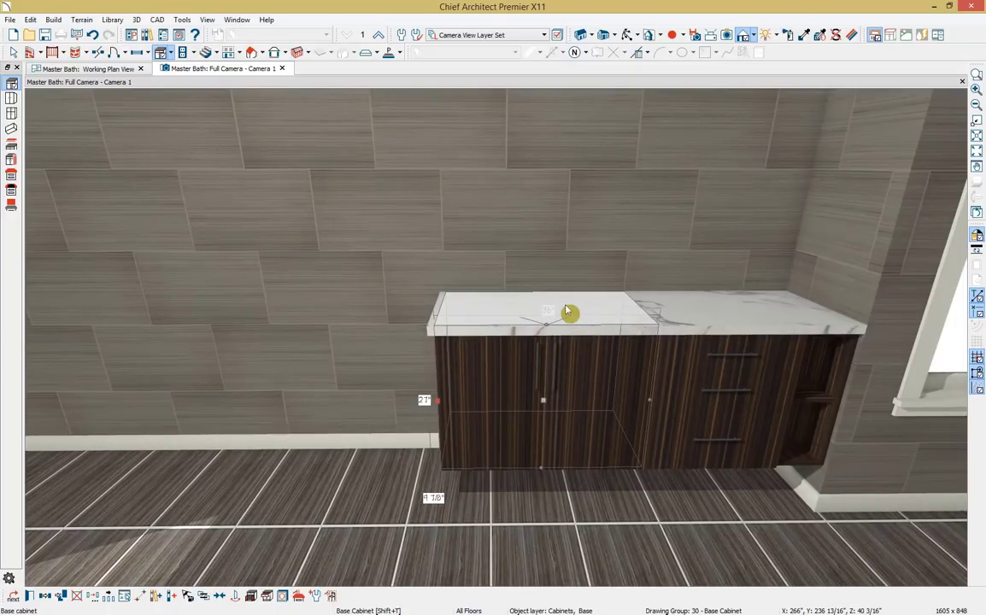
# Search the library for k-2355 and place the K-2355 Archer Under-Mount Bathroom Sink in the two-door cabinet's countertop.
pyautogui.click(152, 38)
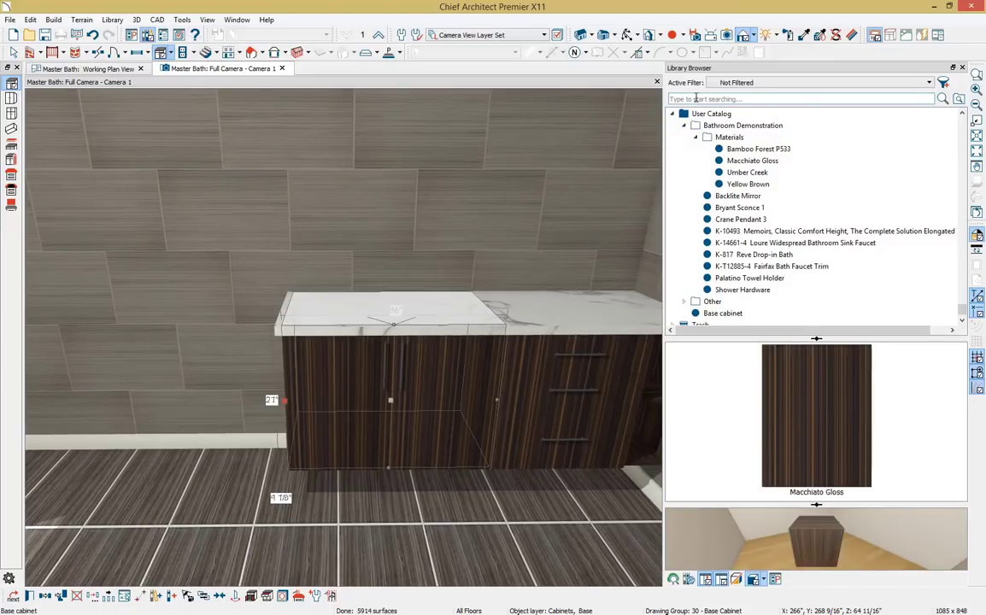
pyautogui.click(695, 99)
pyautogui.write('k-2355')
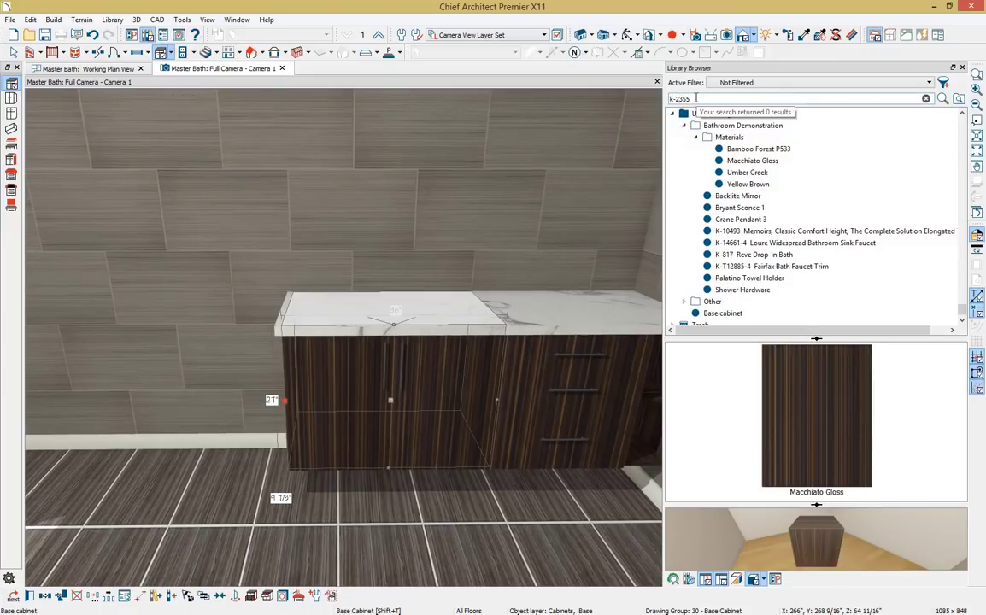
pyautogui.press('Return')
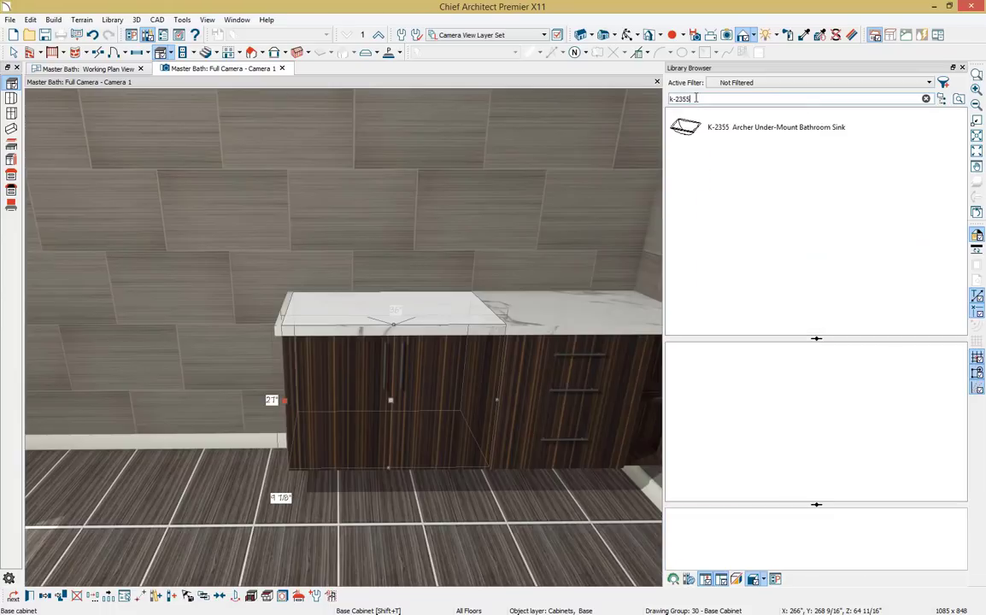
pyautogui.click(730, 128)
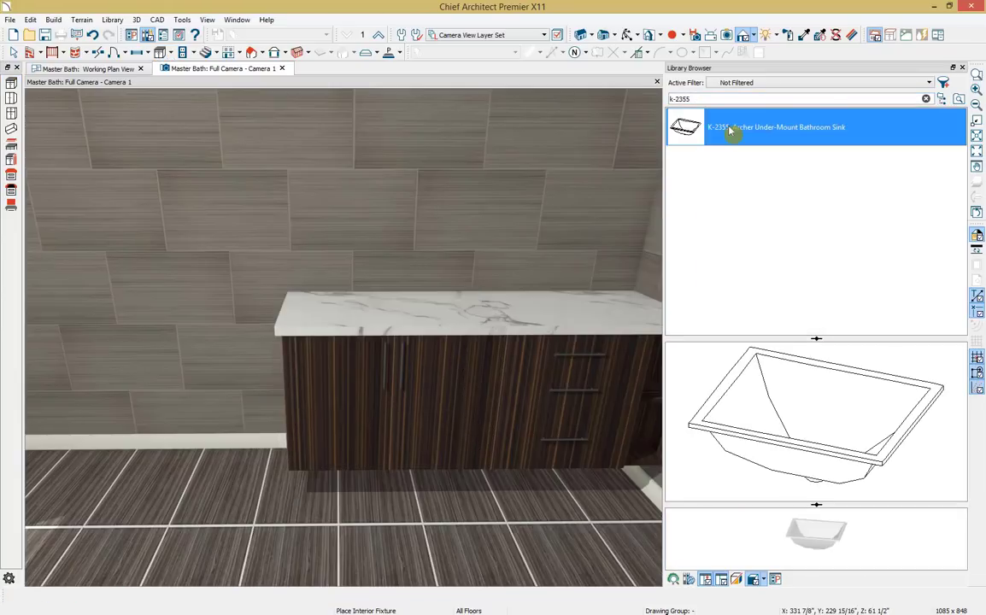
pyautogui.rightClick(731, 129)
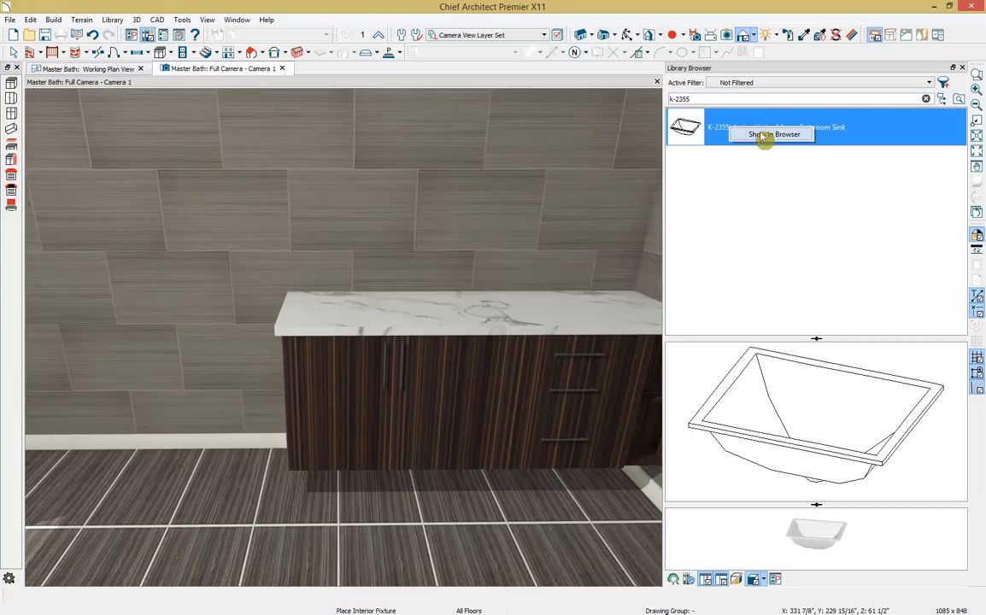
pyautogui.click(762, 135)
pyautogui.scroll(5, 952, 216)
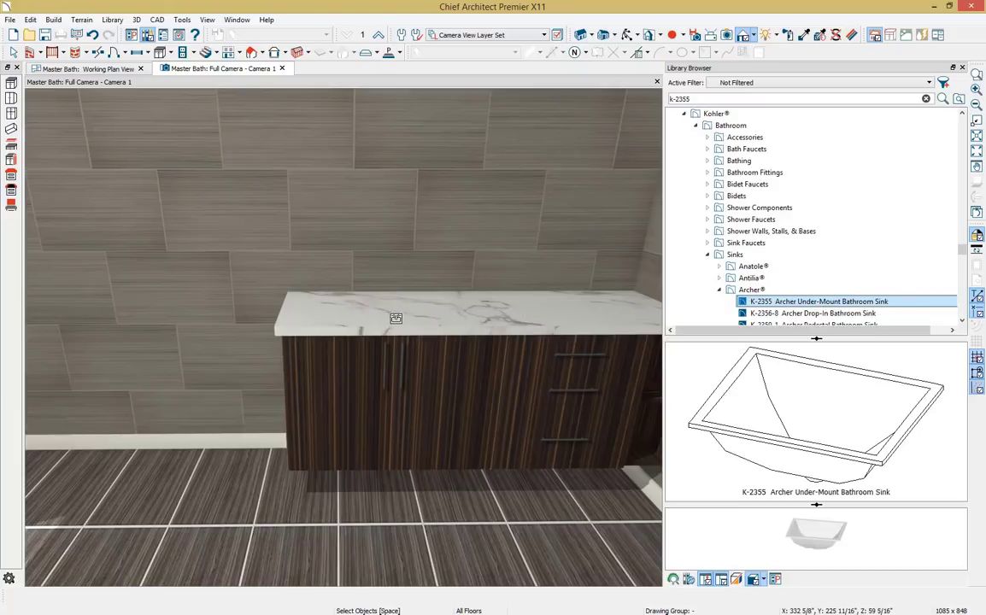
pyautogui.click(393, 314)
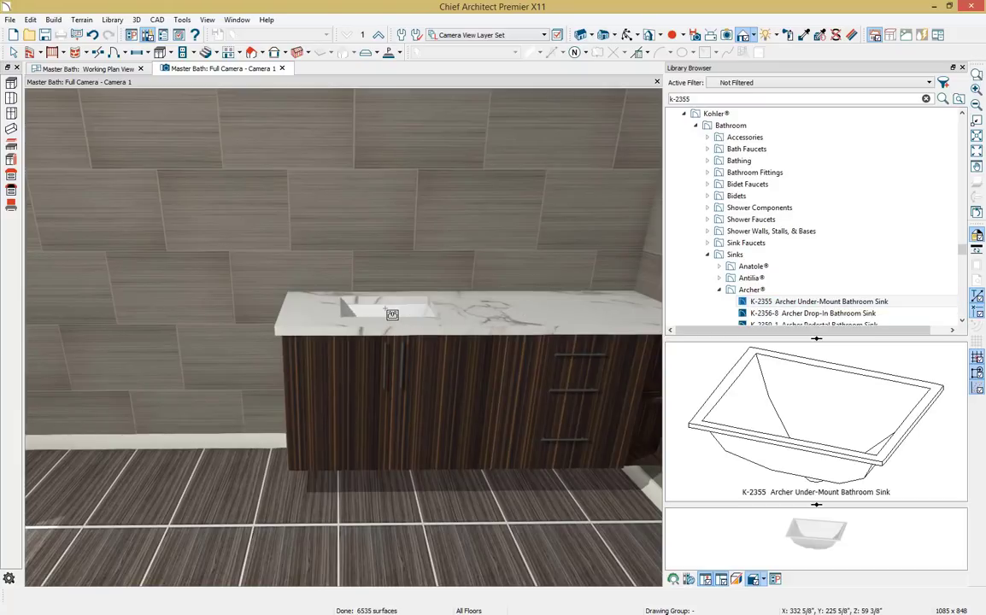
# Place the K-14661-4 Loure Widespread Bathroom Sink Faucet from the Bathroom Demonstration folder behind the sink.
pyautogui.moveTo(962, 257); pyautogui.dragTo(965, 320)
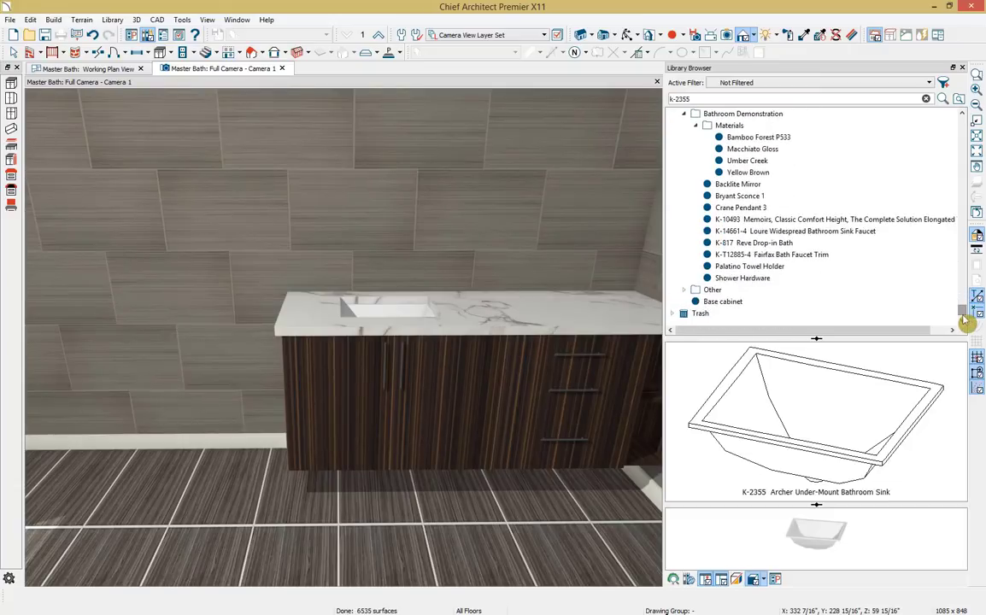
pyautogui.scroll(1, 932, 306)
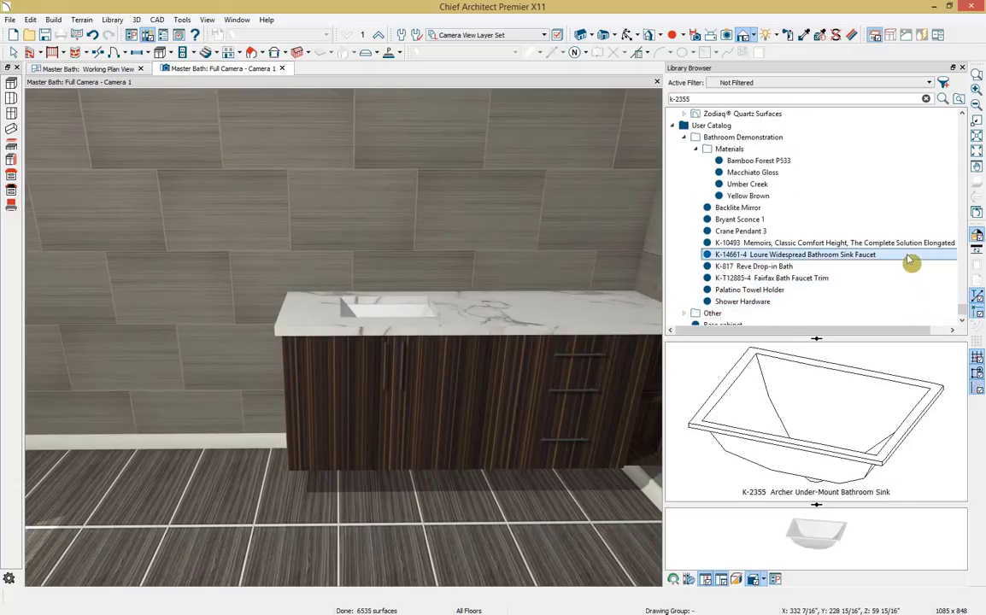
pyautogui.click(910, 260)
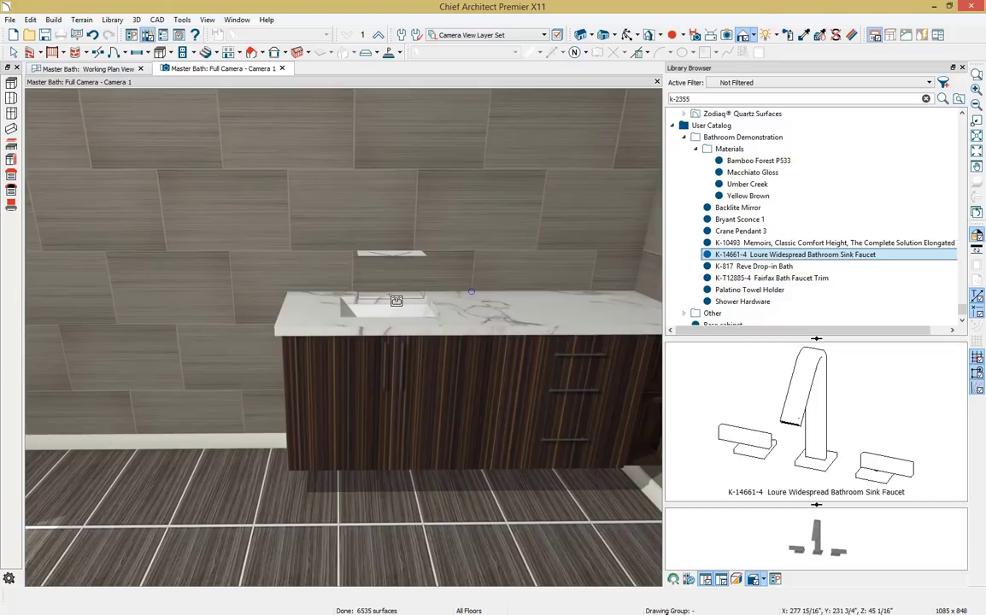
pyautogui.click(396, 301)
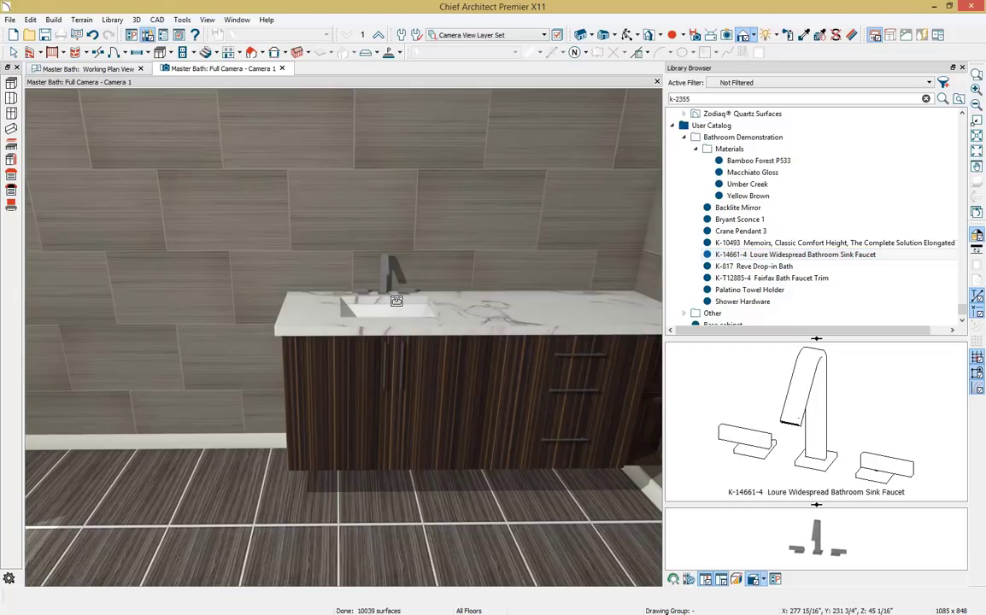
pyautogui.press('space')
# Mirror a copy of the drawer cabinet and the open-shelf cabinet together about the center of the sink cabinet.
pyautogui.scroll(-2, 392, 300)
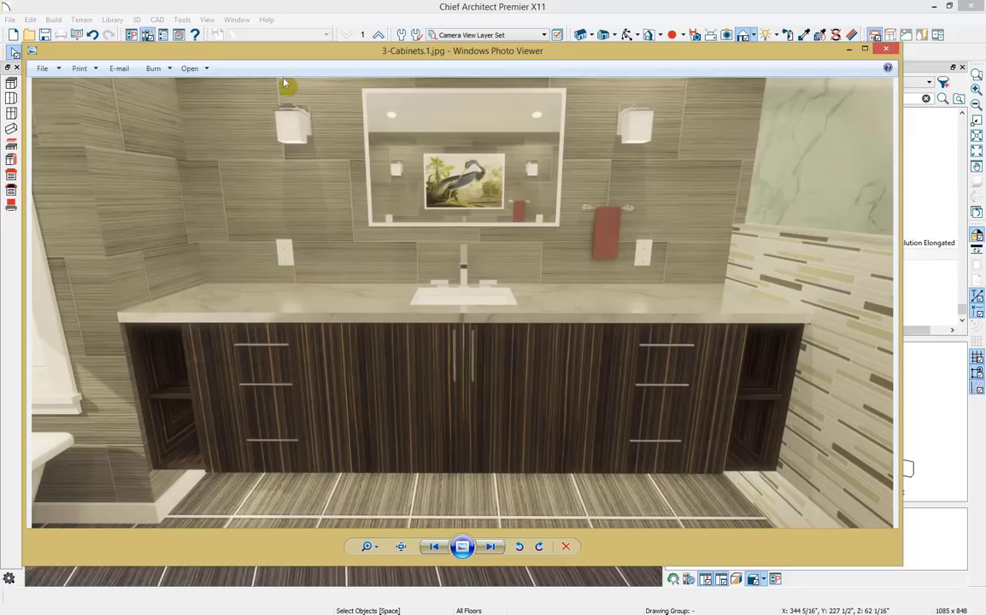
pyautogui.moveTo(282, 57); pyautogui.dragTo(985, 59)
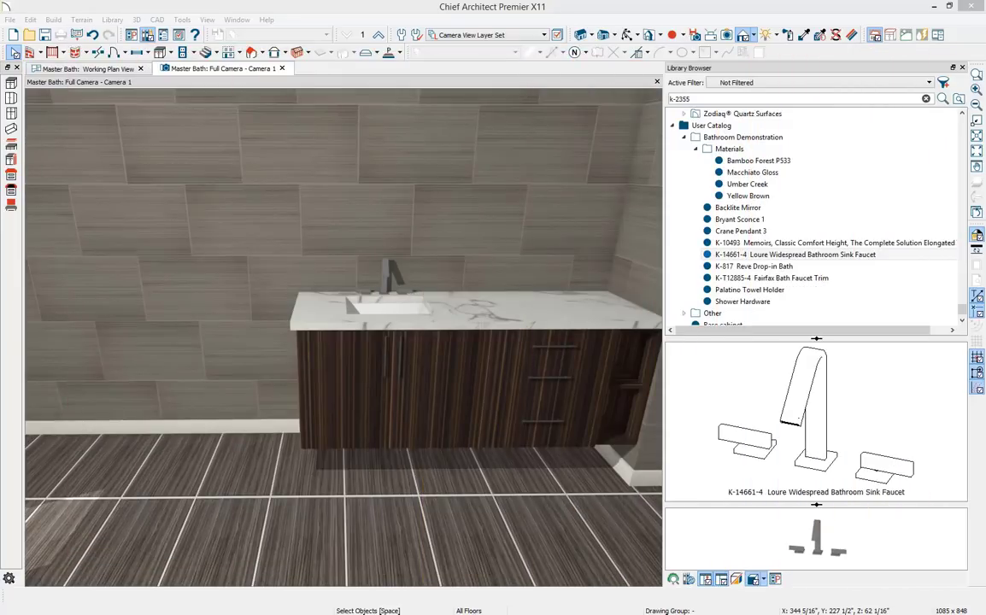
pyautogui.click(962, 68)
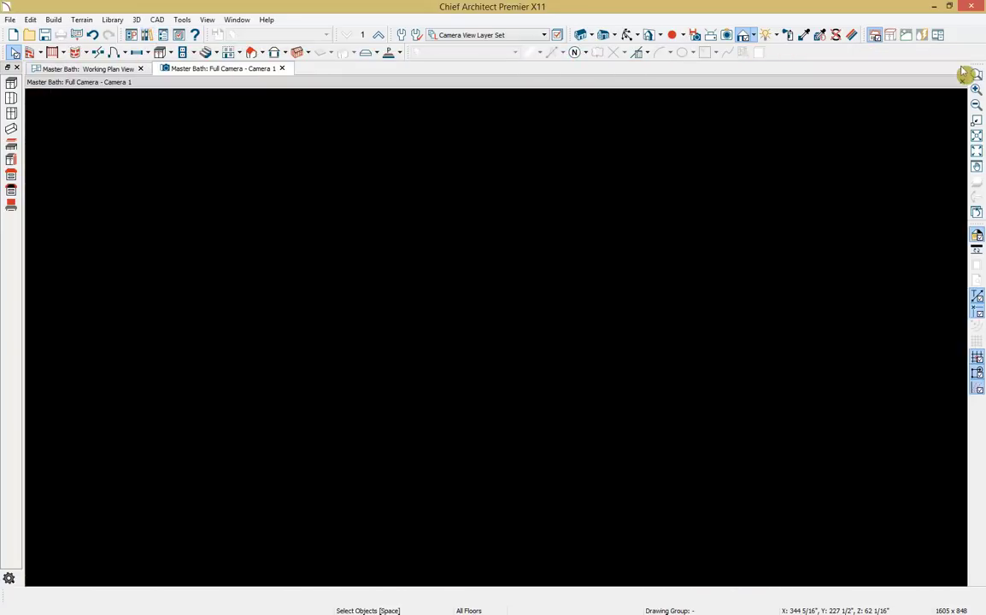
pyautogui.click(781, 335)
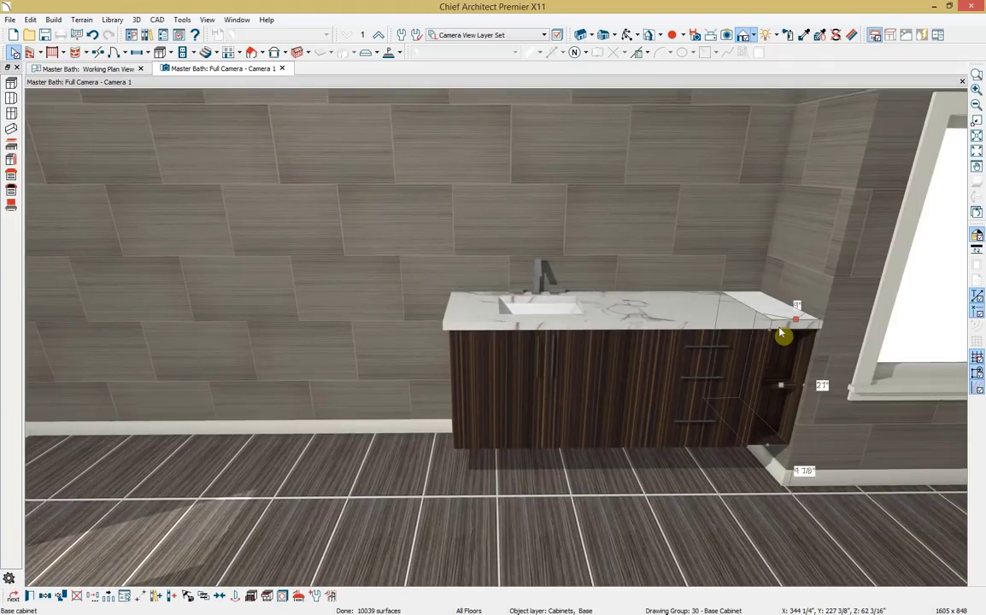
pyautogui.keyDown('shift'); pyautogui.click(711, 356); pyautogui.keyUp('shift')
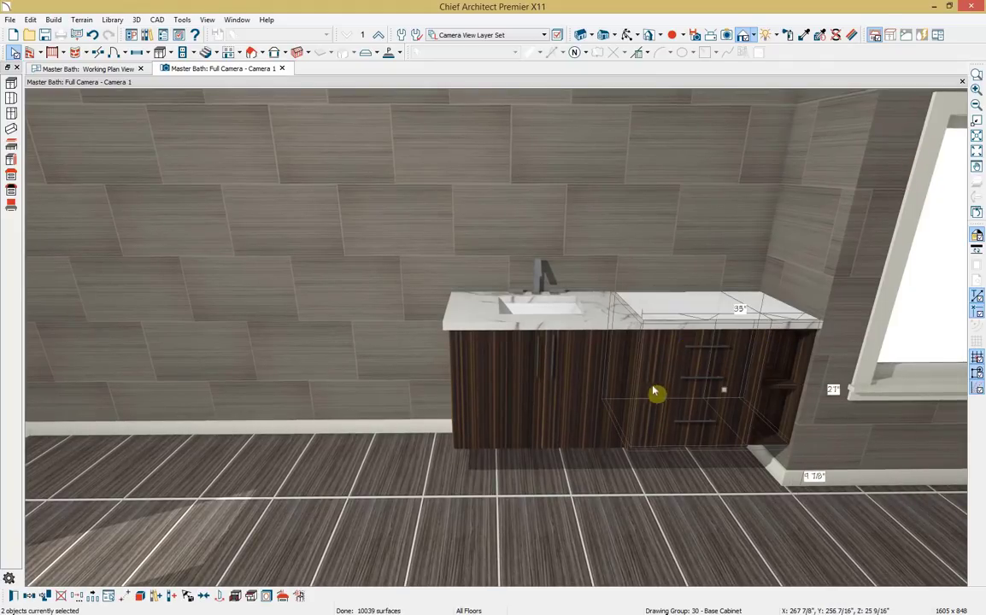
pyautogui.click(42, 596)
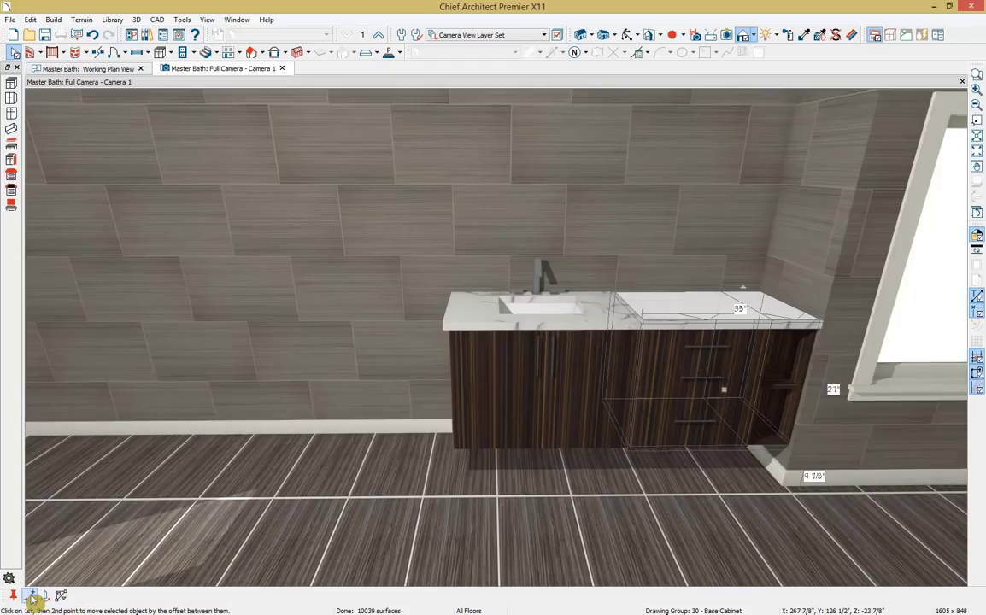
pyautogui.click(521, 332)
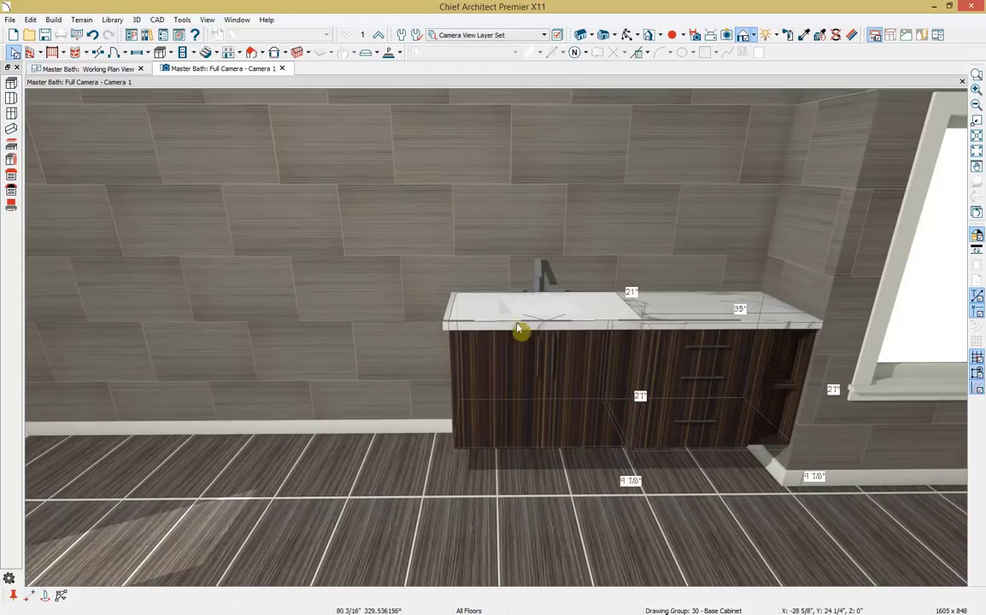
pyautogui.click(538, 321)
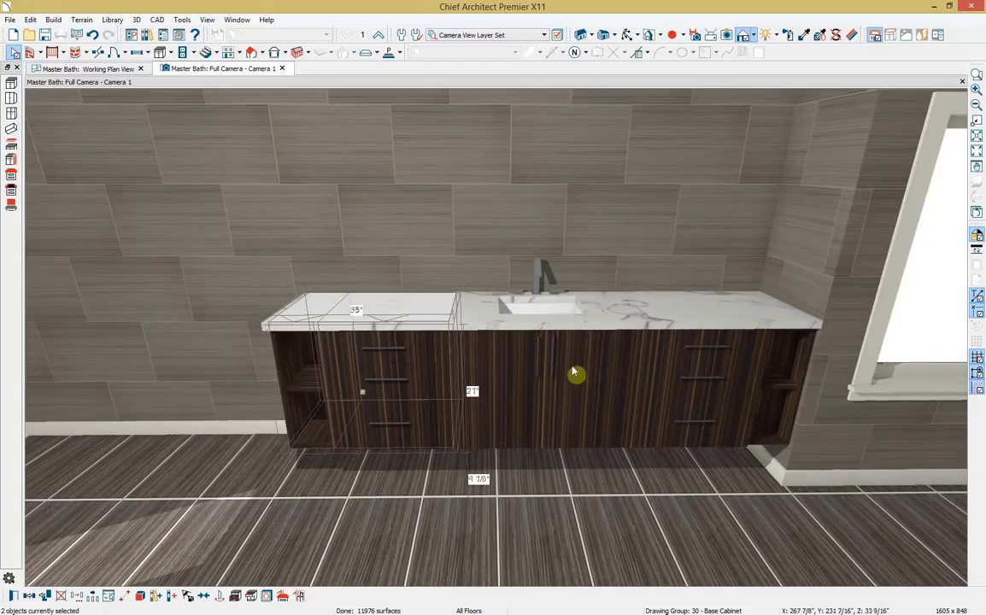
pyautogui.scroll(2, 646, 393)
pyautogui.press('Escape')
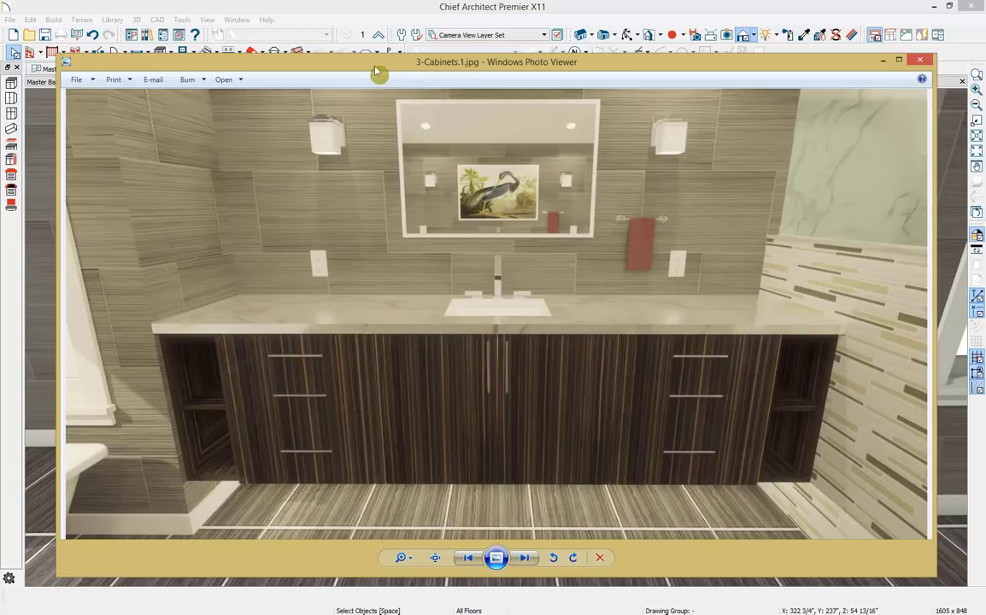
# Place a Bryant Sconce 1 from the library on the tiled wall above the countertop, between the sink and the window.
pyautogui.moveTo(376, 72); pyautogui.dragTo(982, 66)
pyautogui.click(741, 163)
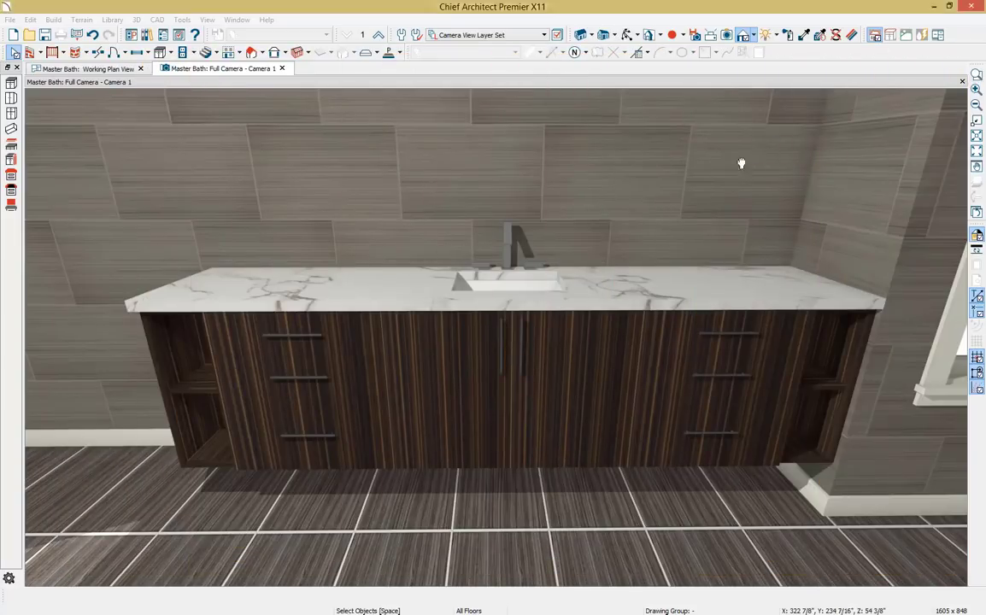
pyautogui.moveTo(742, 163); pyautogui.dragTo(610, 366)
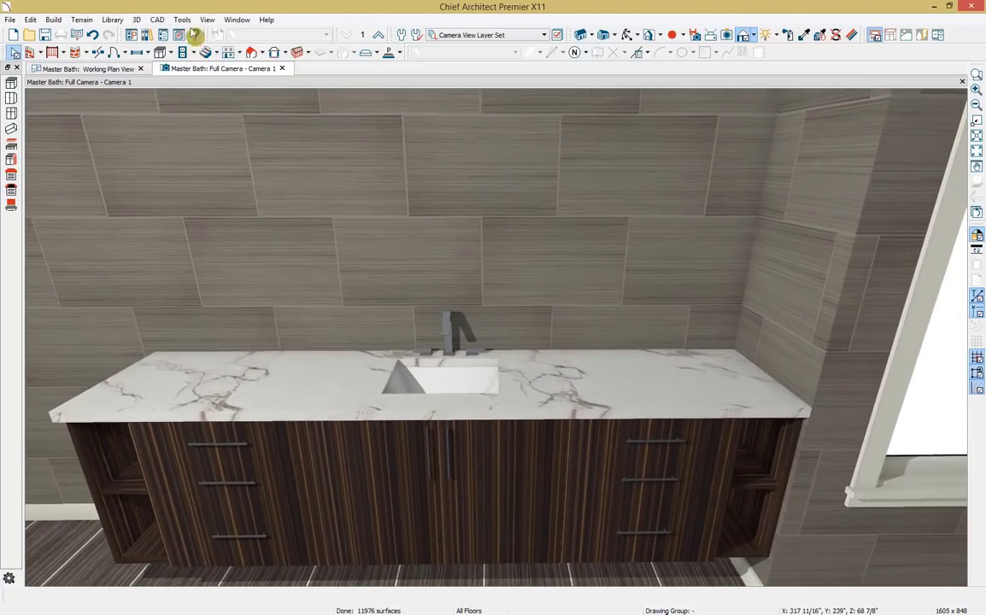
pyautogui.click(144, 34)
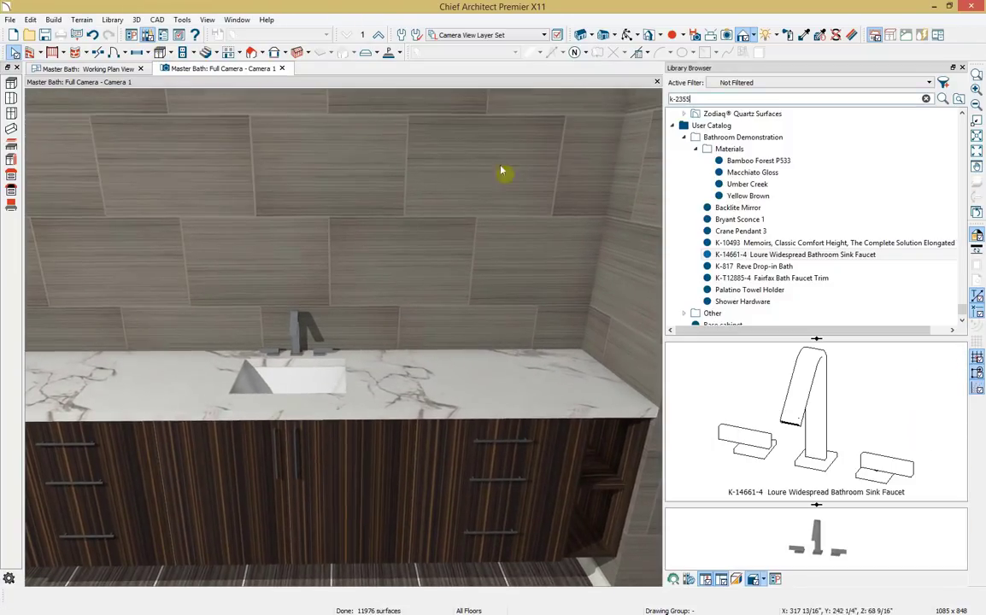
pyautogui.click(733, 220)
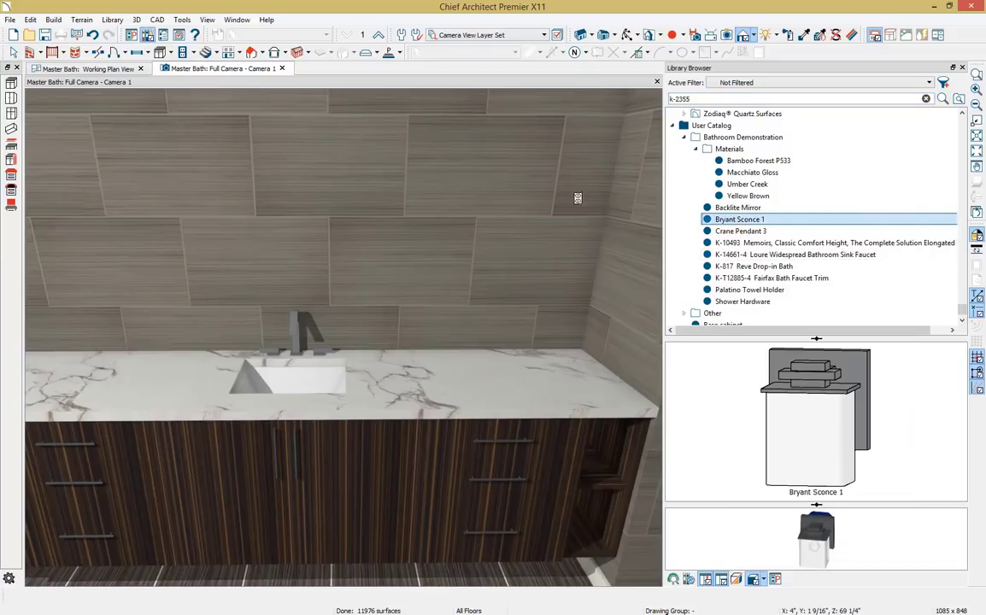
pyautogui.click(496, 180)
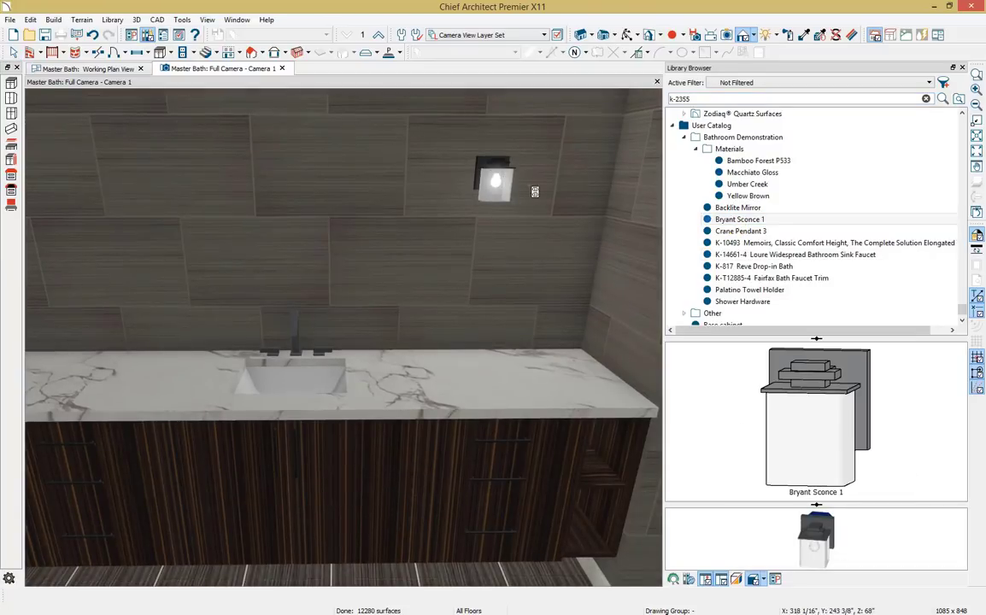
# Place the Backlite Mirror on the wall at the sink and rotate it -90° in the working plan view, parallel to the wall.
pyautogui.click(736, 209)
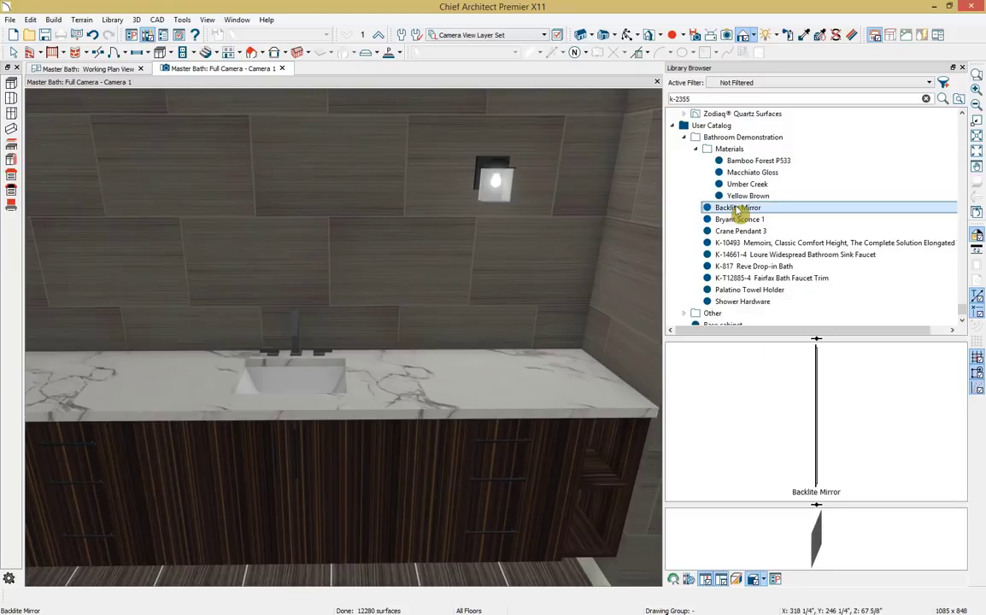
pyautogui.click(273, 256)
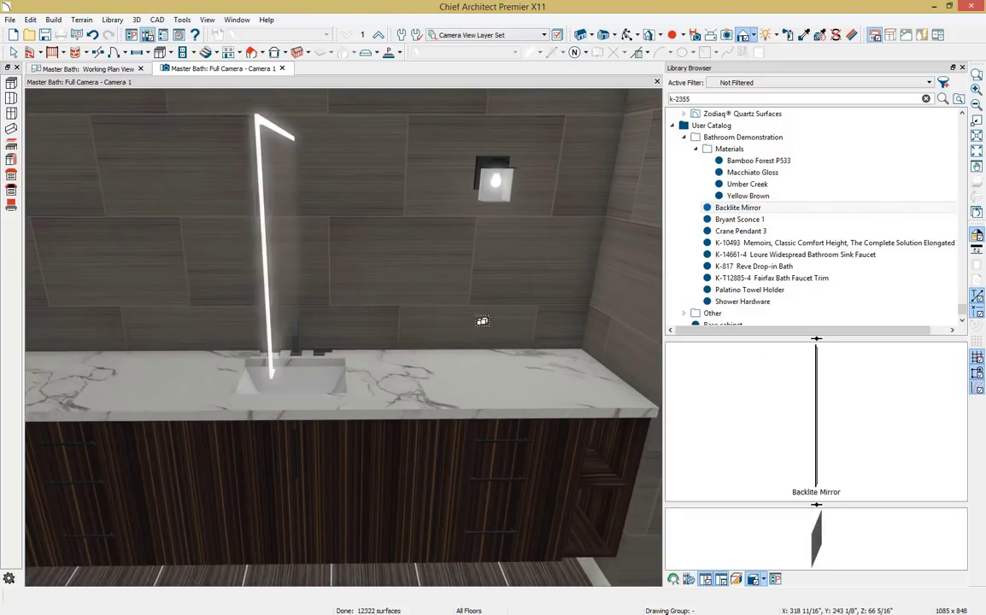
pyautogui.click(100, 71)
pyautogui.scroll(6, 150, 369)
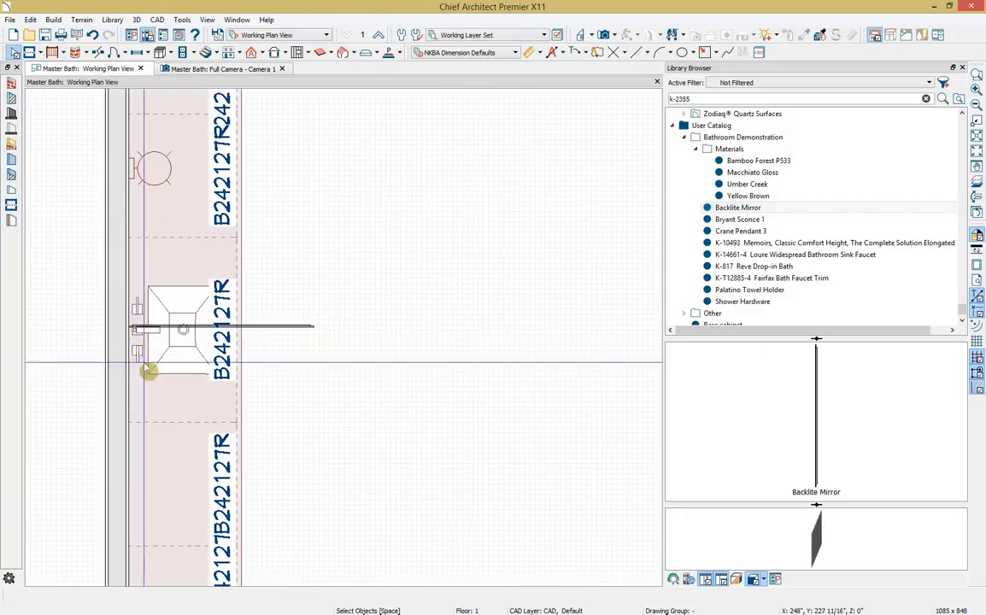
pyautogui.click(309, 257)
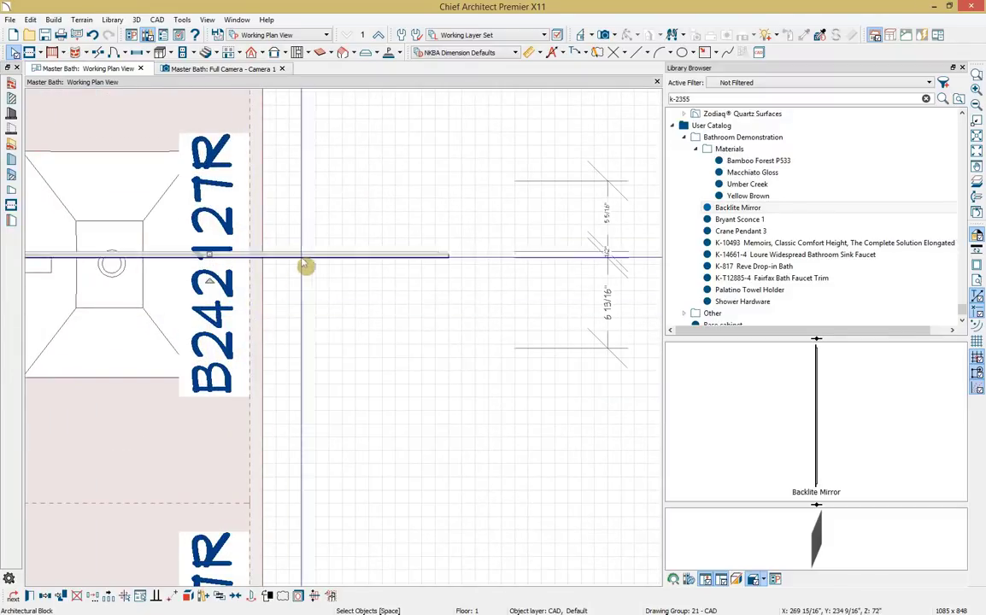
pyautogui.moveTo(210, 280); pyautogui.dragTo(286, 338)
pyautogui.scroll(-1, 283, 336)
pyautogui.scroll(-1, 286, 337)
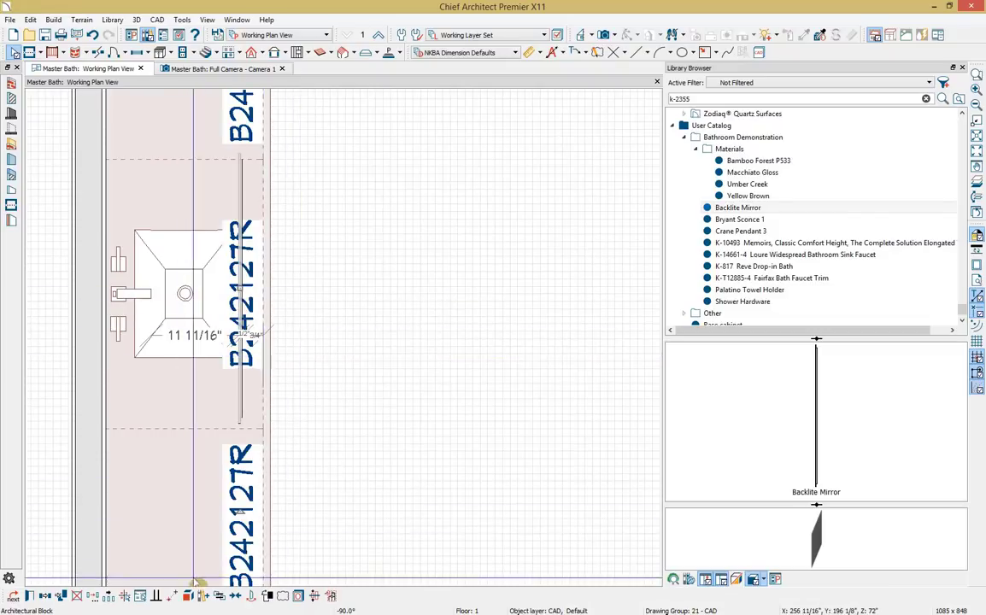
# Center the Backlite Mirror on the sink base cabinet in the plan.
pyautogui.click(234, 600)
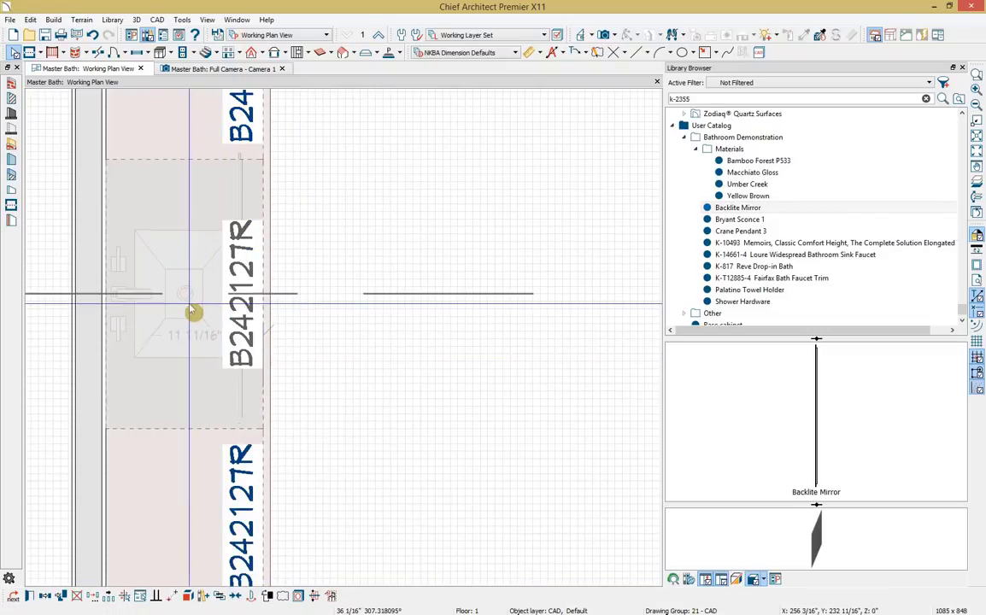
pyautogui.click(194, 312)
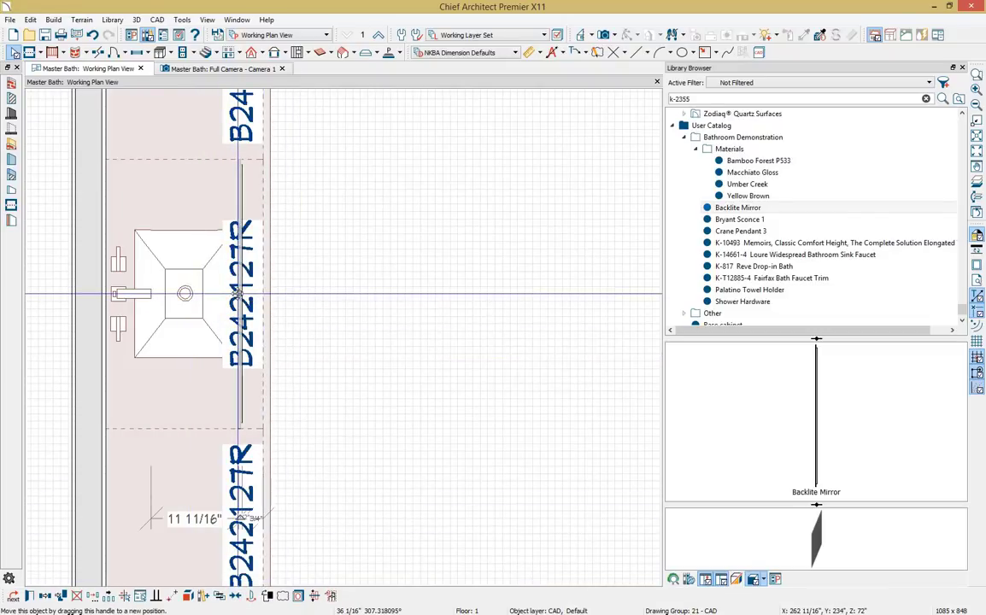
# Move the Backlite Mirror in the plan so that it sits against the wall behind the faucet.
pyautogui.moveTo(239, 300); pyautogui.dragTo(114, 297)
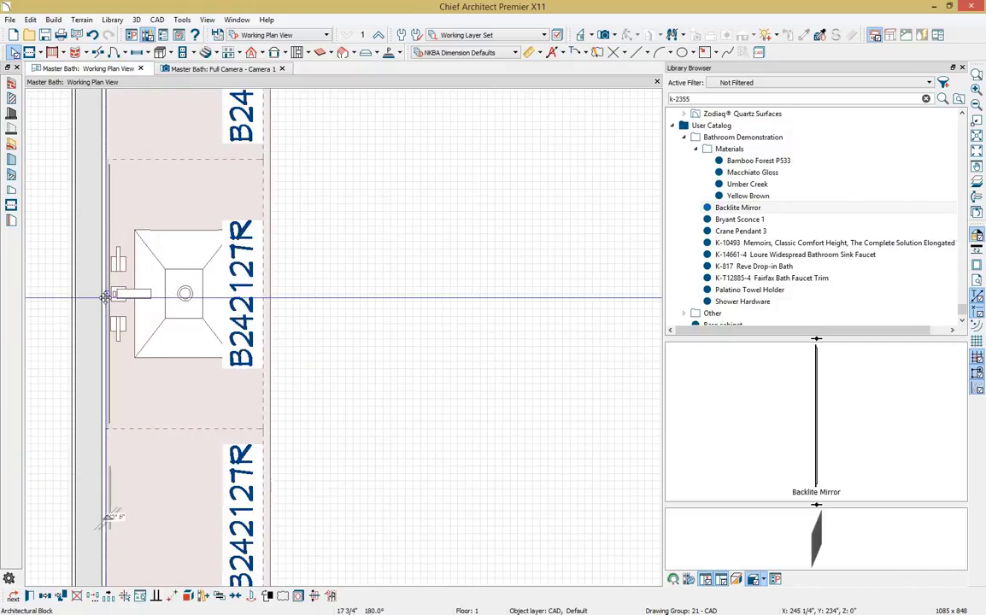
pyautogui.scroll(3, 125, 429)
pyautogui.scroll(-4, 123, 429)
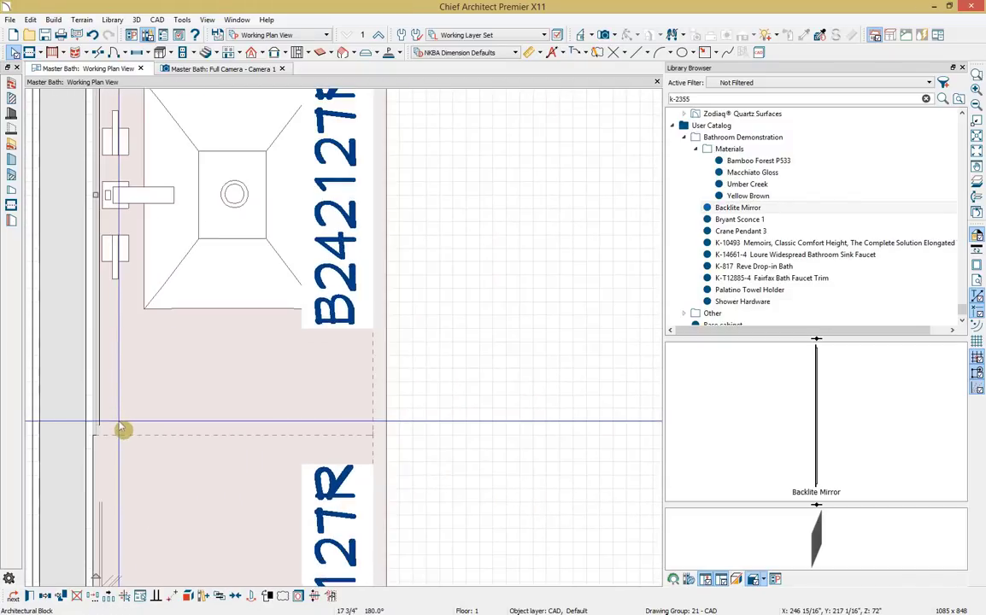
# In the camera view, mirror a copy of the Bryant sconce about the sink to the other side of the Backlite Mirror.
pyautogui.click(222, 69)
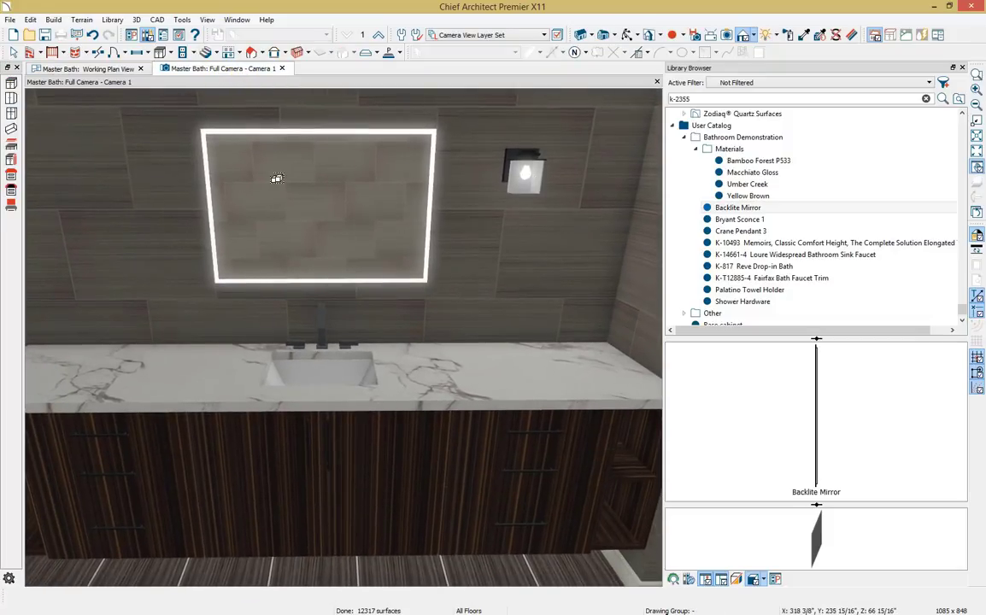
pyautogui.click(528, 179)
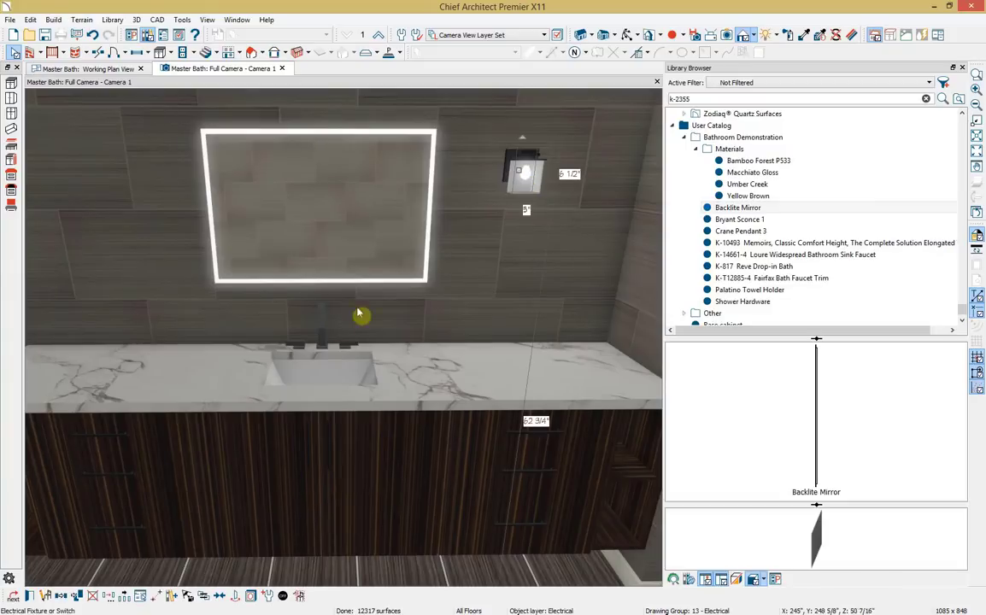
pyautogui.click(62, 595)
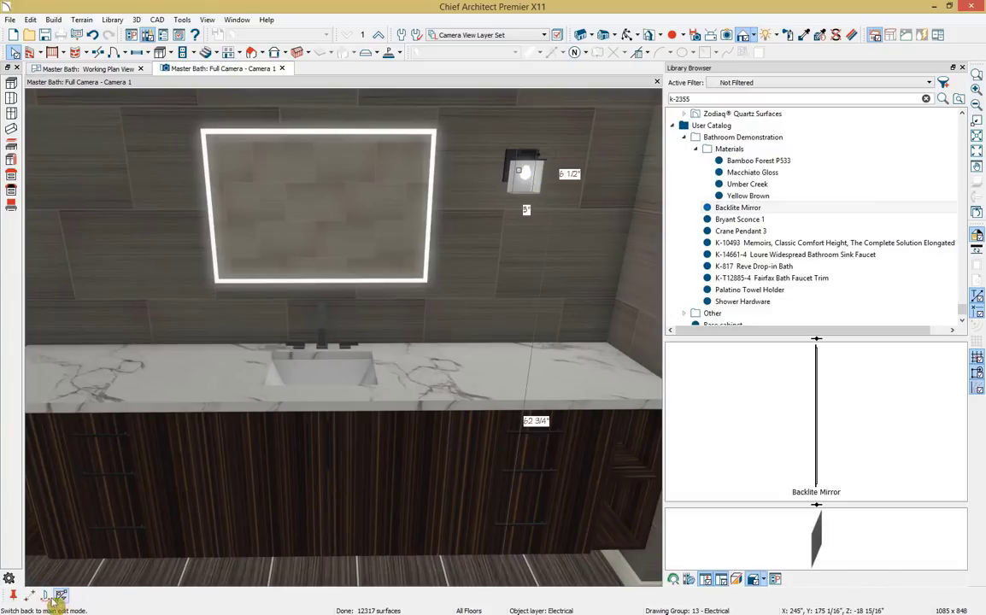
pyautogui.click(312, 369)
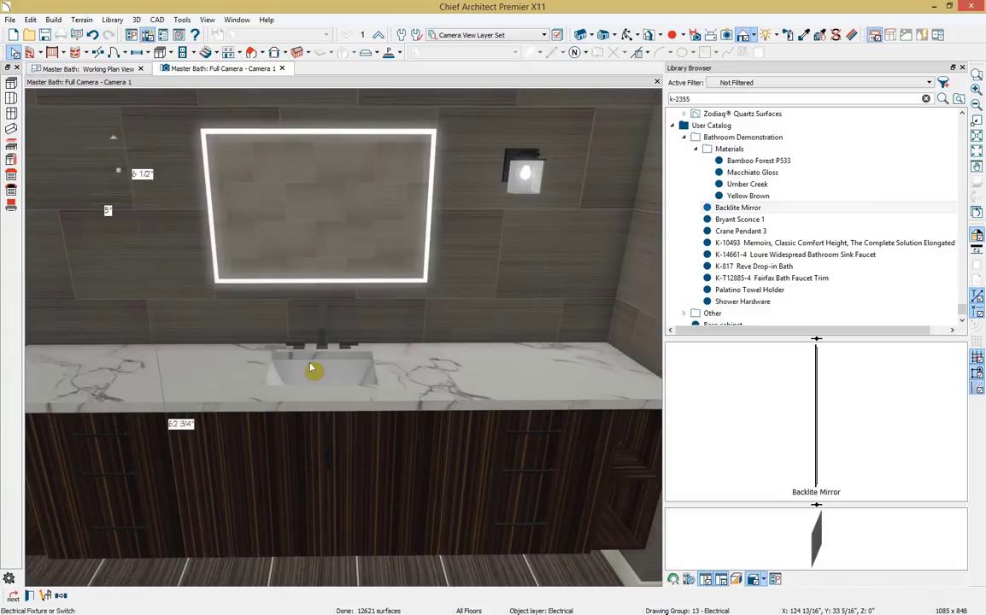
# Place a Palatino Towel Holder on the tiled wall below the new sconce copy and close the library browser.
pyautogui.click(707, 290)
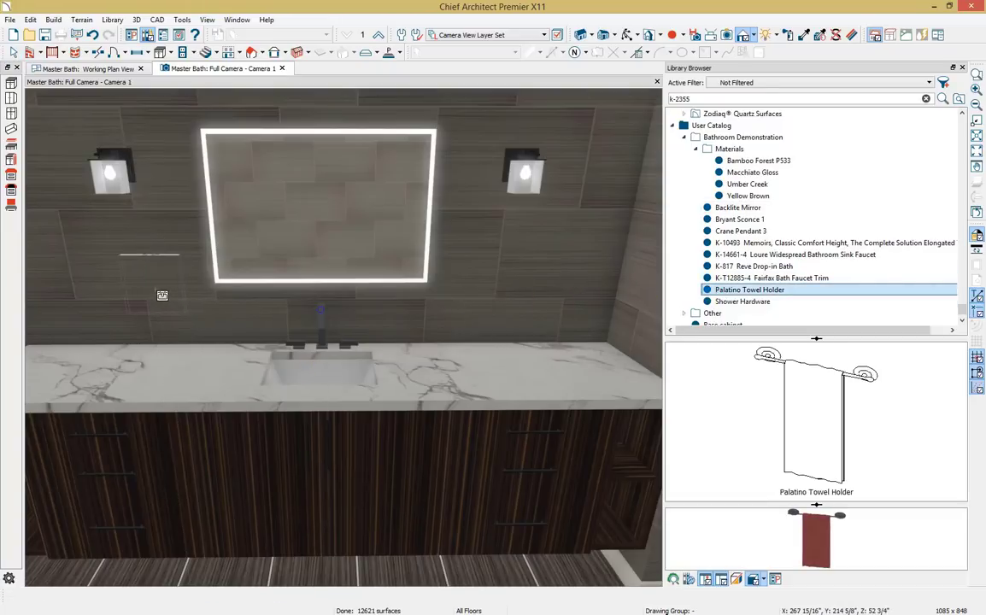
pyautogui.click(161, 295)
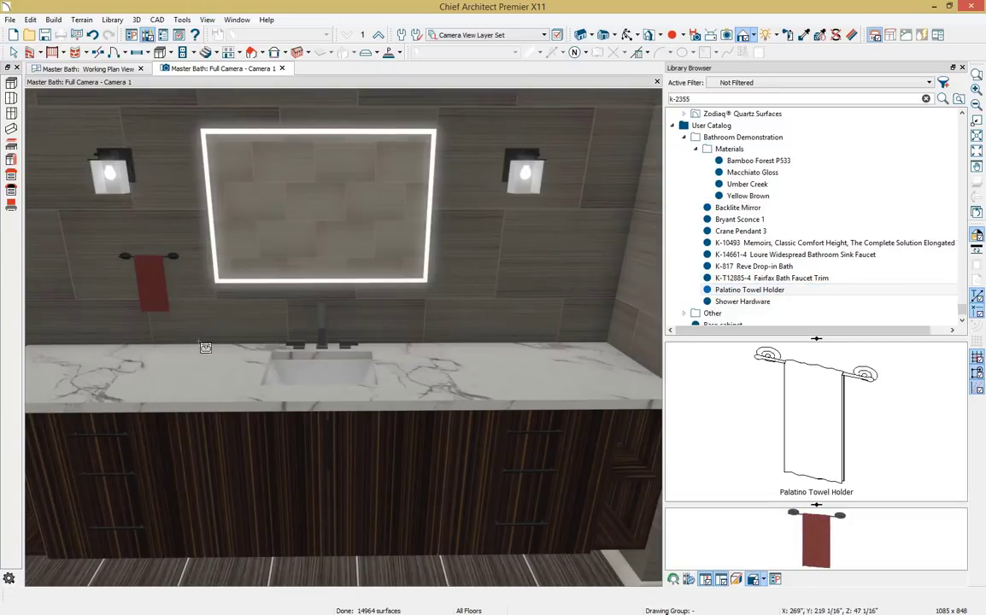
pyautogui.scroll(-5, 320, 220)
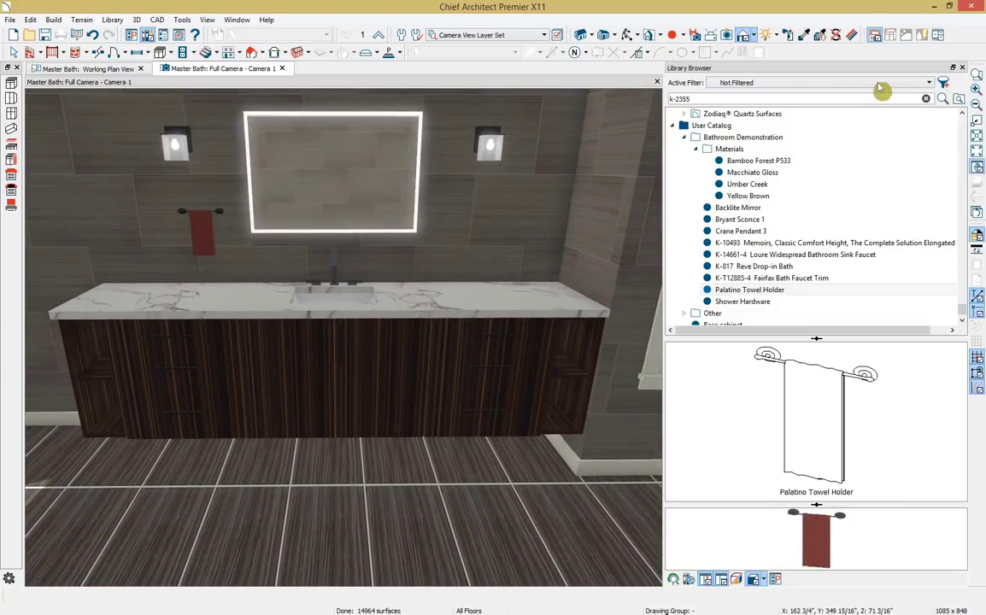
pyautogui.click(962, 68)
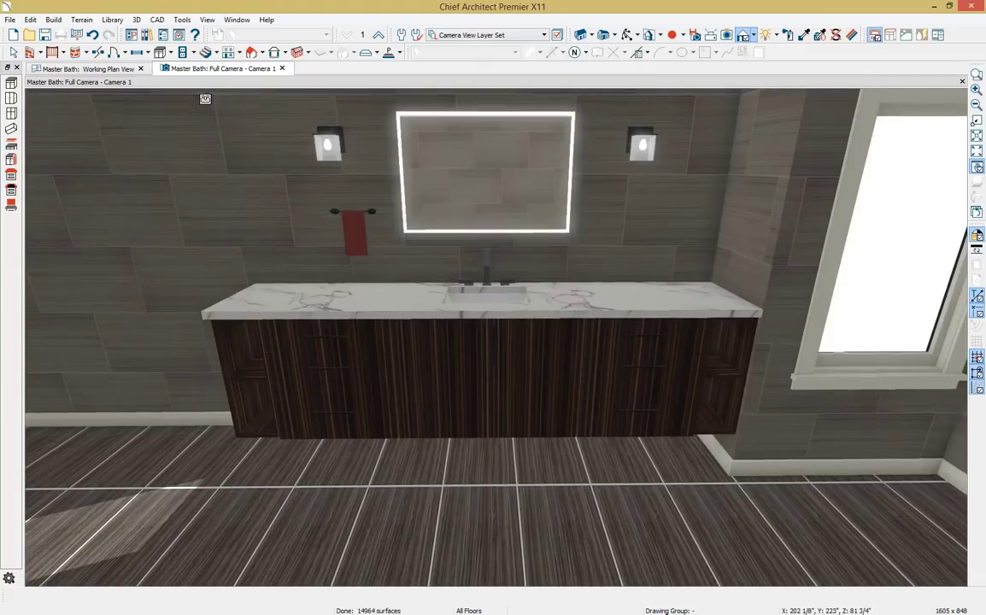
# In the working plan view, draw a straight rope light about 94 3/4" long along the length of the vanity.
pyautogui.click(89, 70)
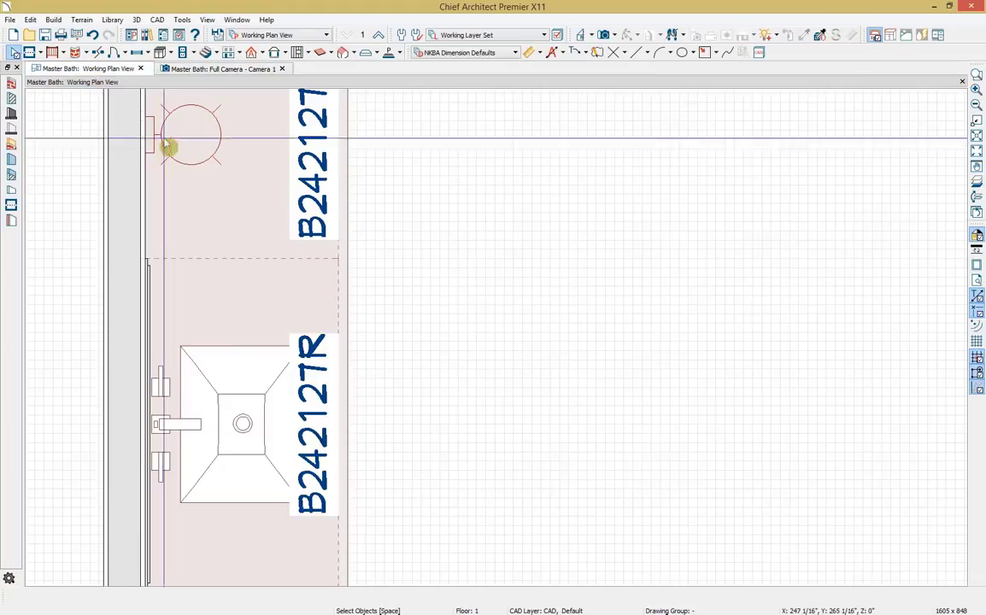
pyautogui.scroll(-4, 301, 355)
pyautogui.scroll(2, 370, 330)
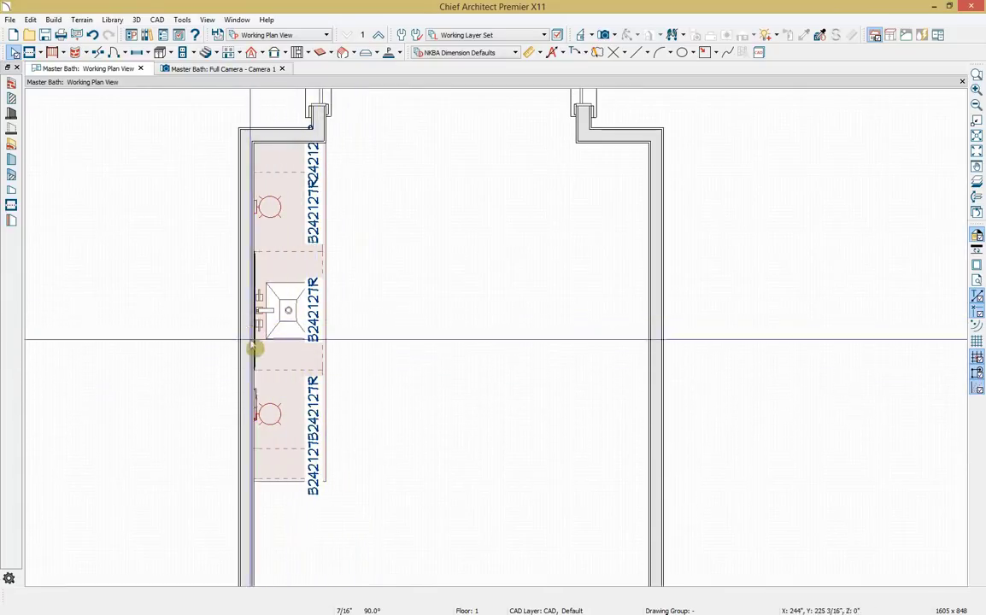
pyautogui.click(194, 53)
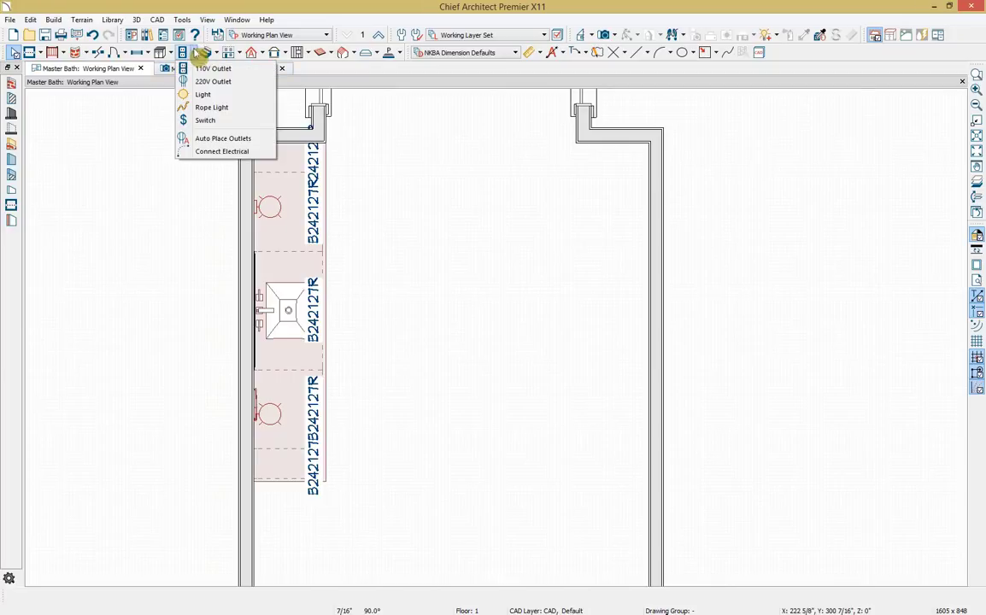
pyautogui.click(213, 107)
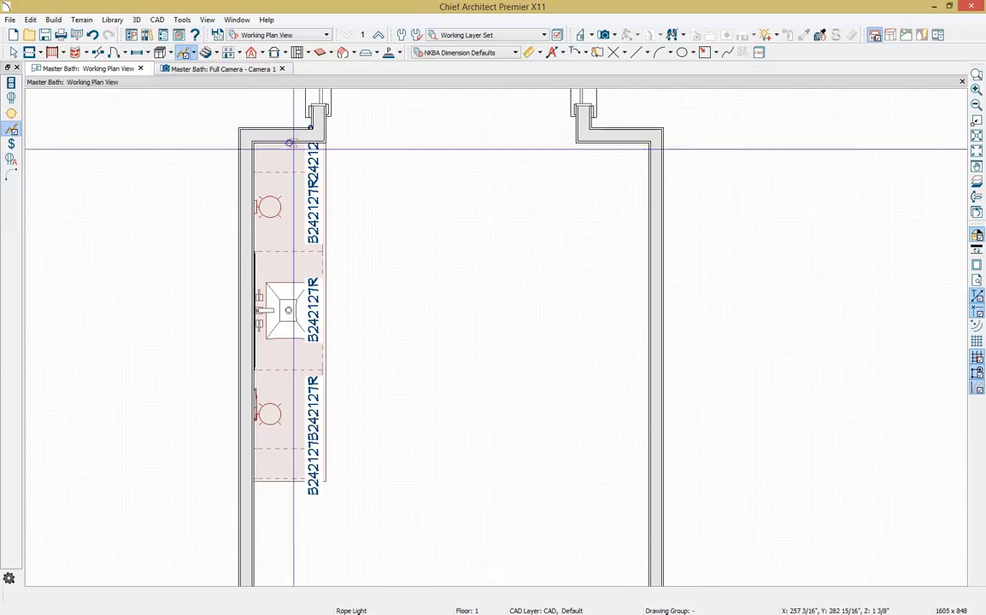
pyautogui.moveTo(291, 274); pyautogui.dragTo(289, 464)
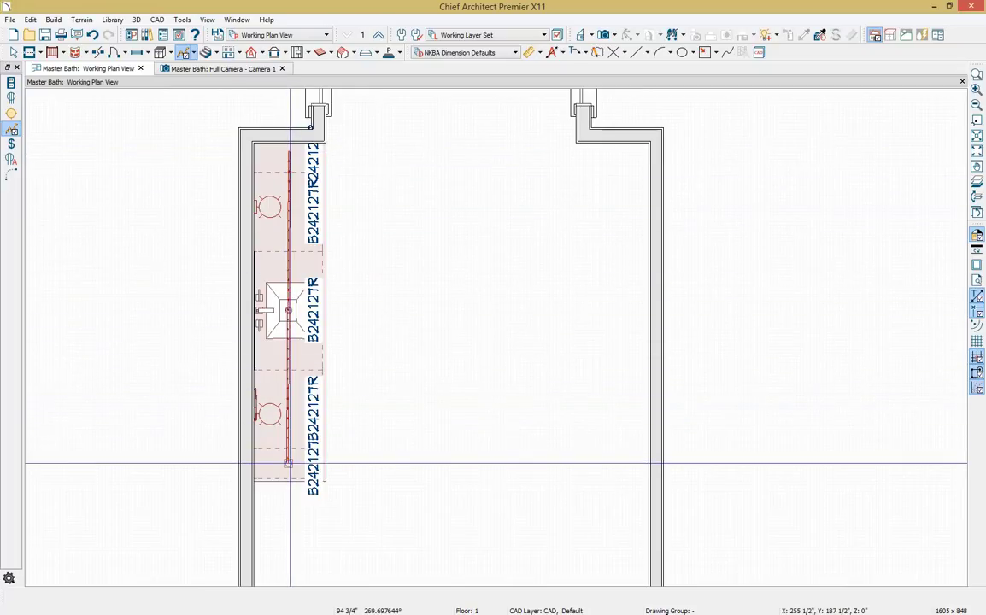
# Center the rope light on the sink base cabinet and shift it 5" toward the cabinet fronts.
pyautogui.click(288, 454)
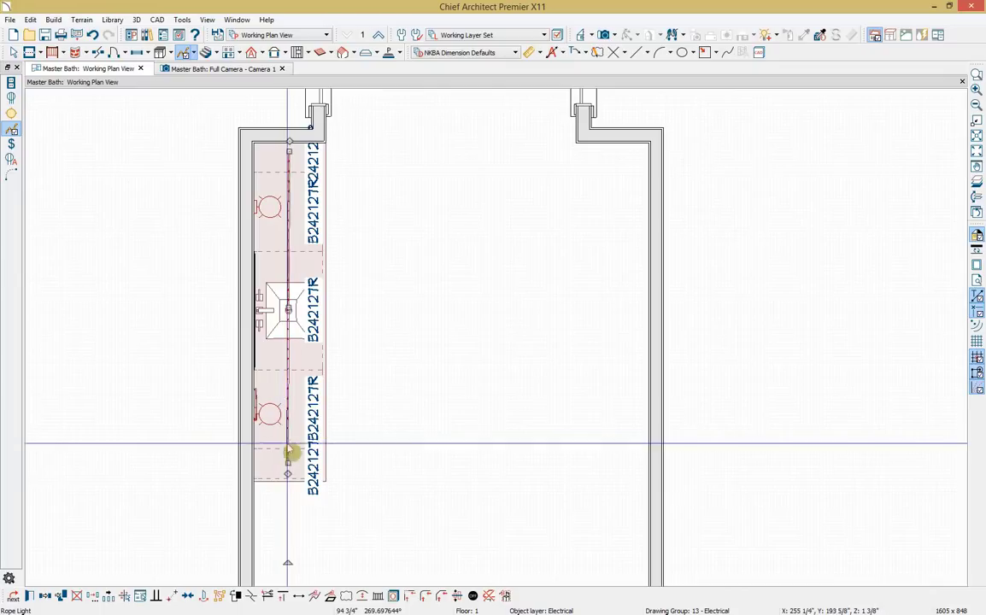
pyautogui.click(246, 432)
pyautogui.click(282, 333)
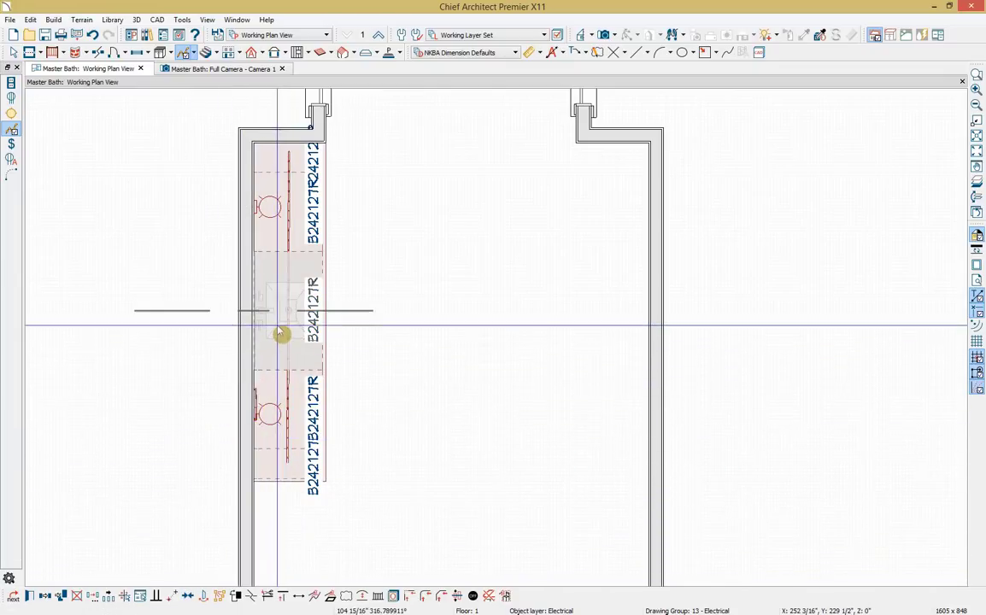
pyautogui.click(287, 321)
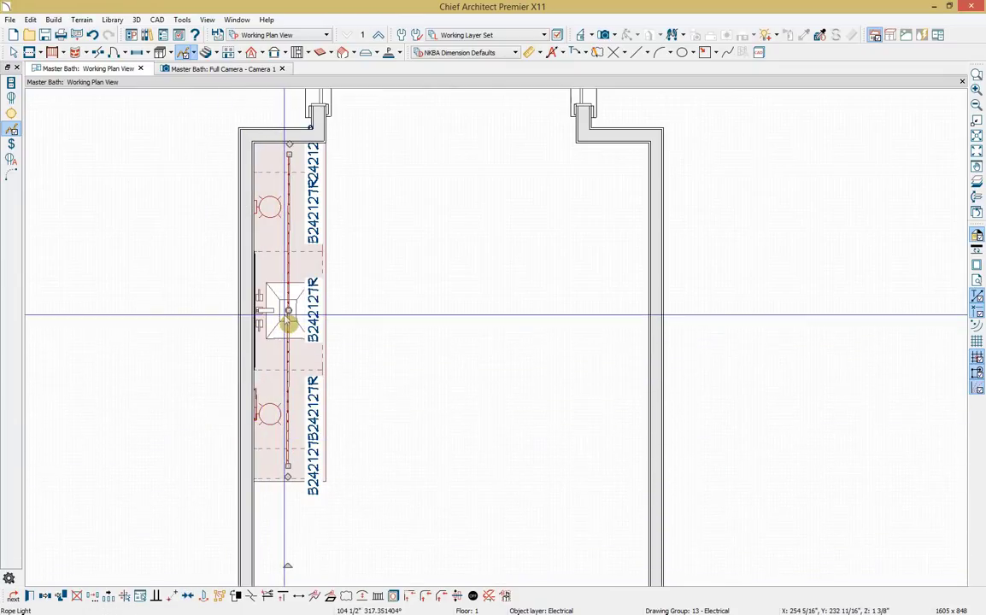
pyautogui.moveTo(287, 310); pyautogui.dragTo(305, 308)
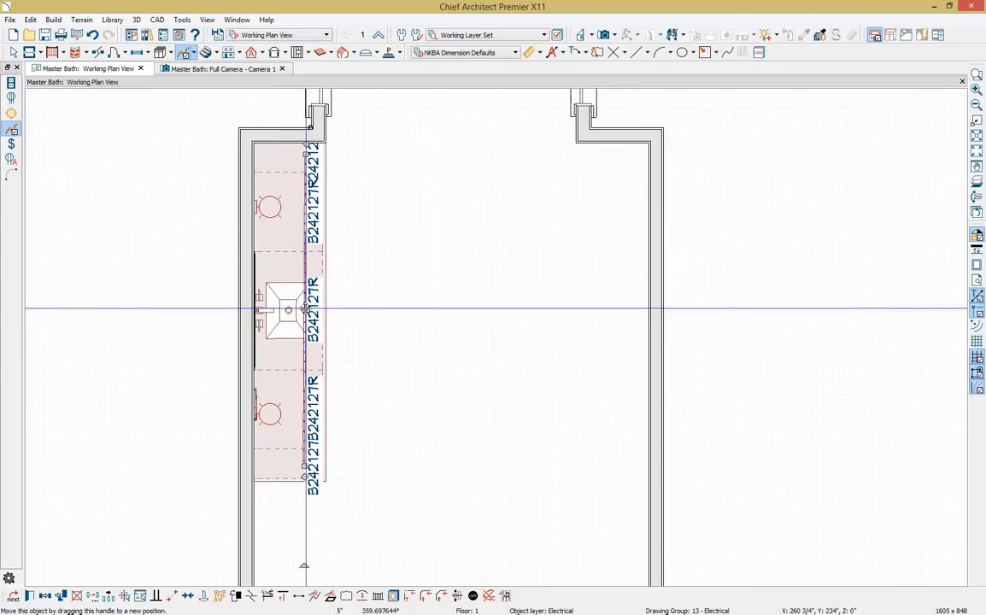
# Set the rope light's height off the finished floor to 9" and go over its light spacing and light data.
pyautogui.click(30, 597)
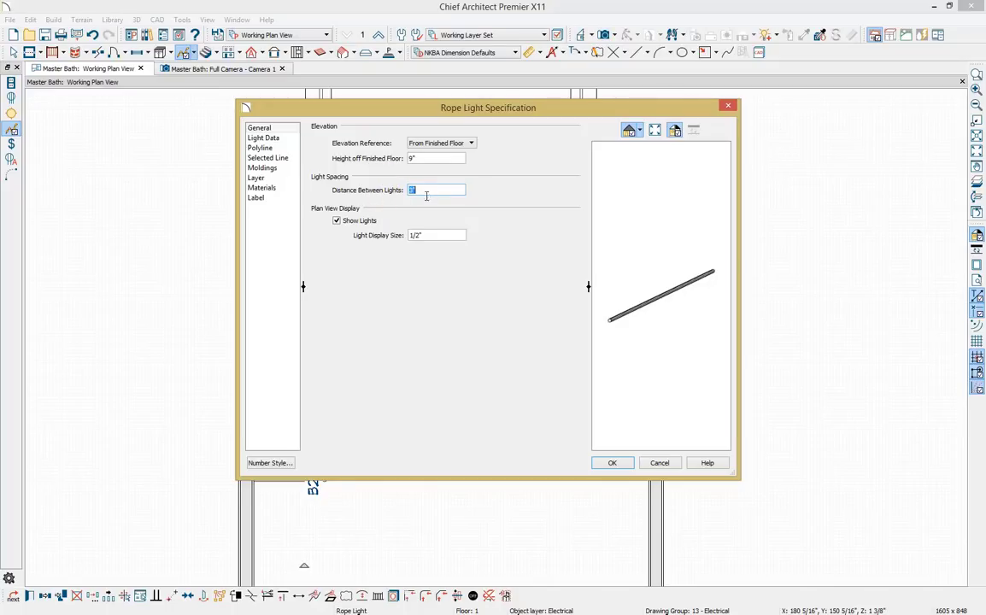
pyautogui.click(395, 242)
pyautogui.click(292, 140)
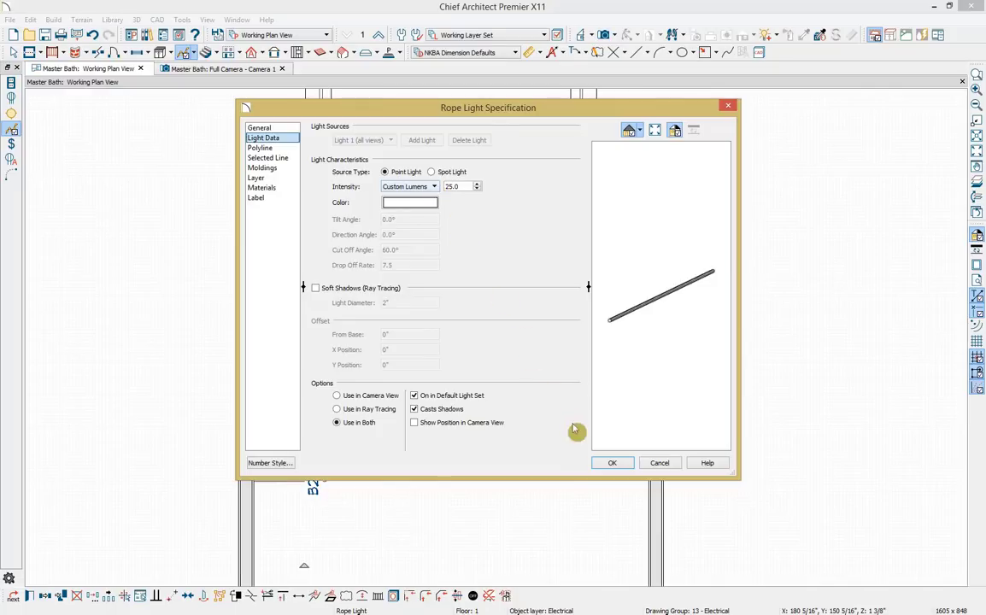
pyautogui.click(614, 464)
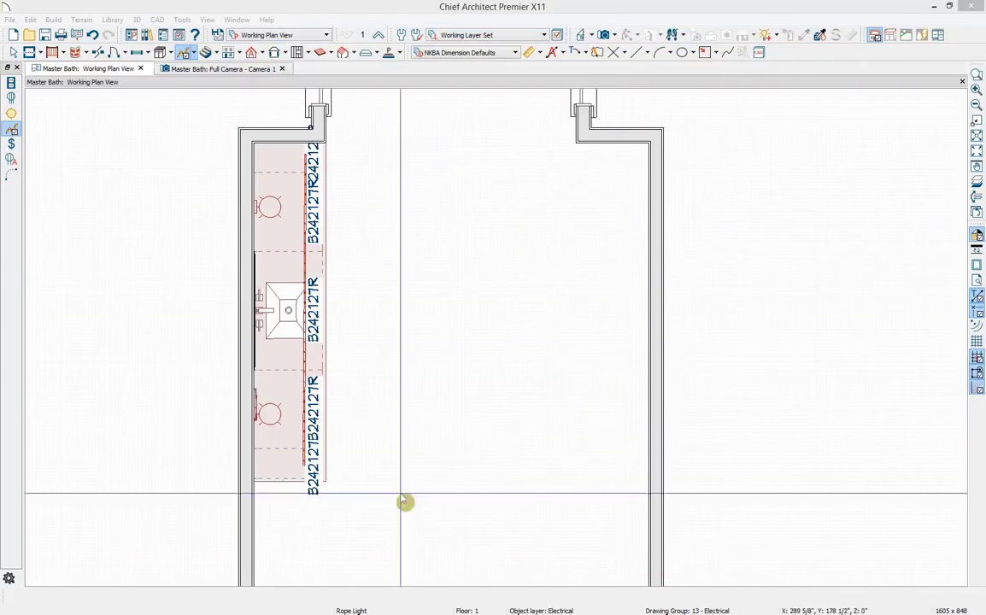
# Select the whole vanity with its fixtures and lights, and mirror a copy about the room's center onto the opposite wall.
pyautogui.scroll(3, 324, 514)
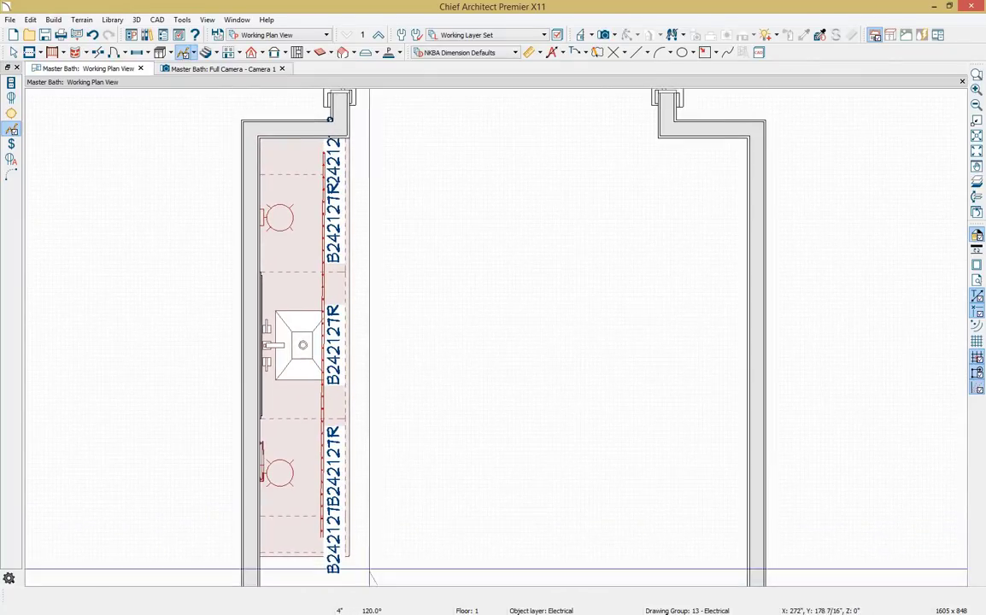
pyautogui.press('space')
pyautogui.moveTo(371, 571); pyautogui.dragTo(264, 154)
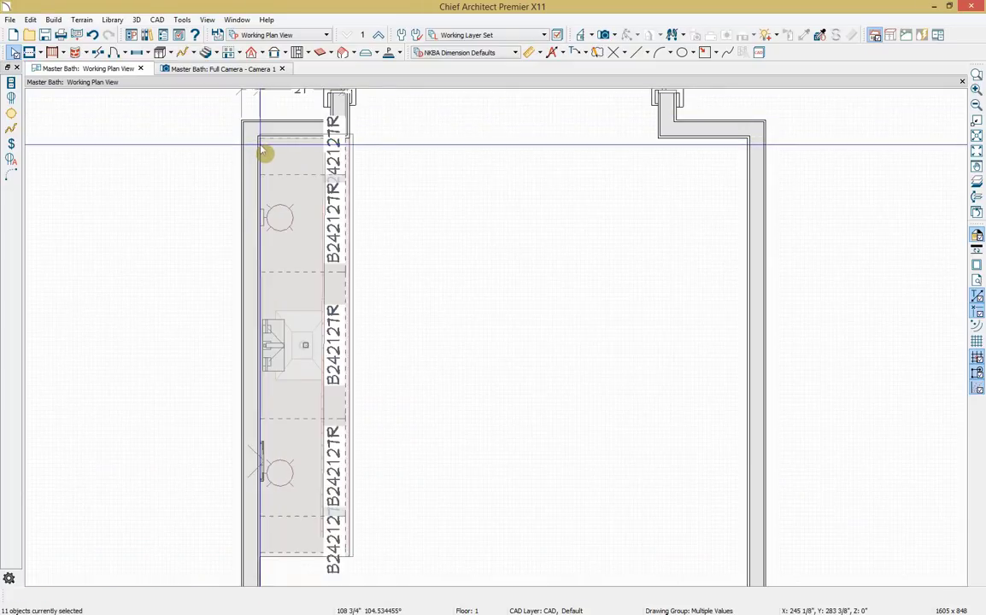
pyautogui.scroll(-1, 201, 333)
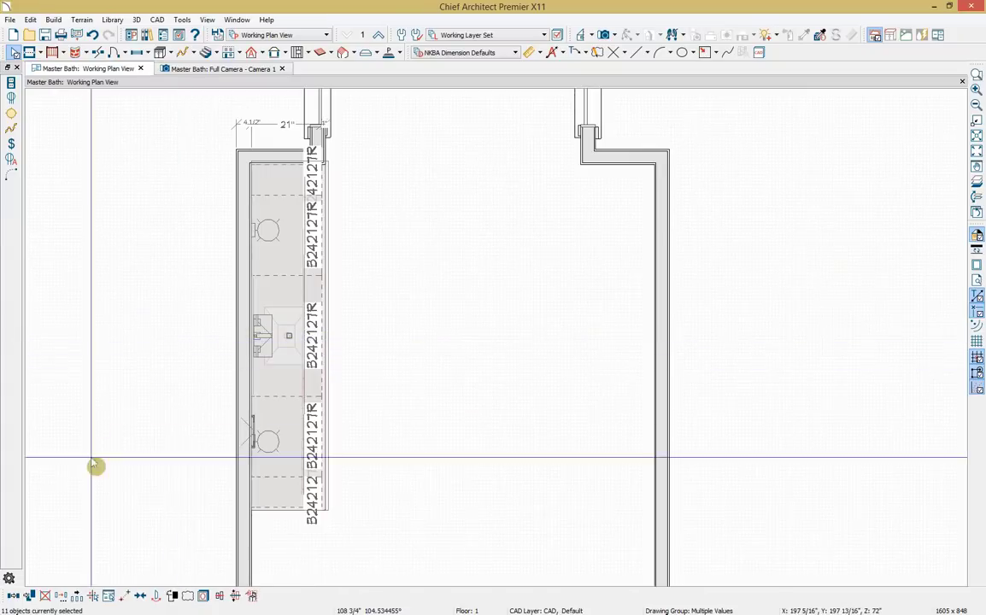
pyautogui.click(15, 596)
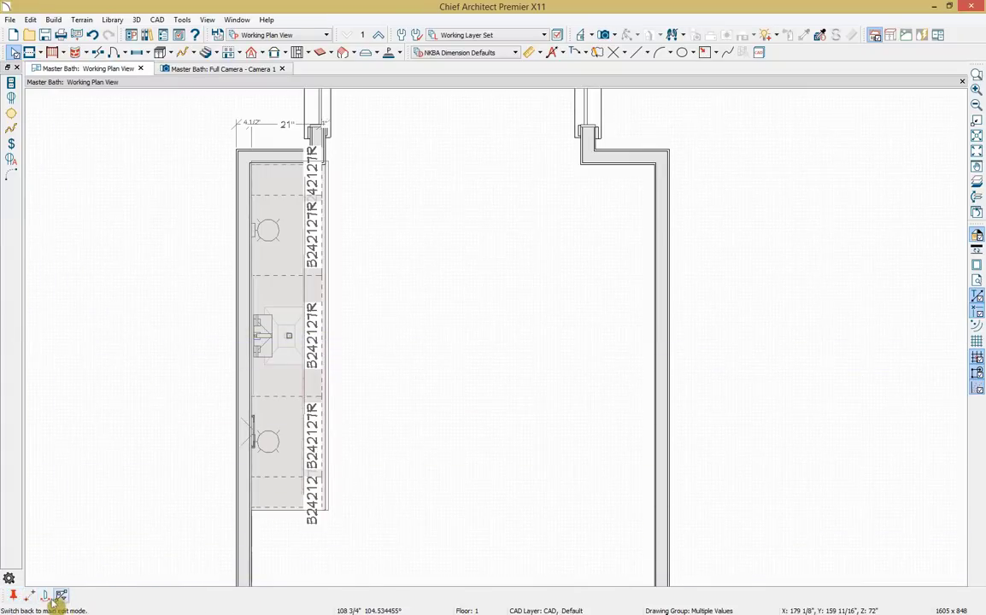
pyautogui.click(38, 596)
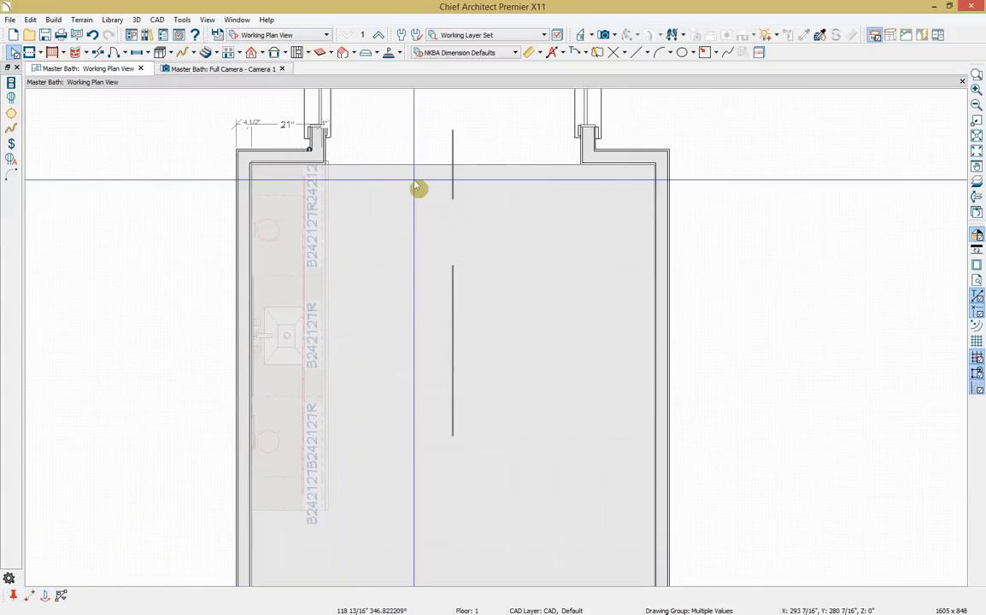
pyautogui.click(417, 188)
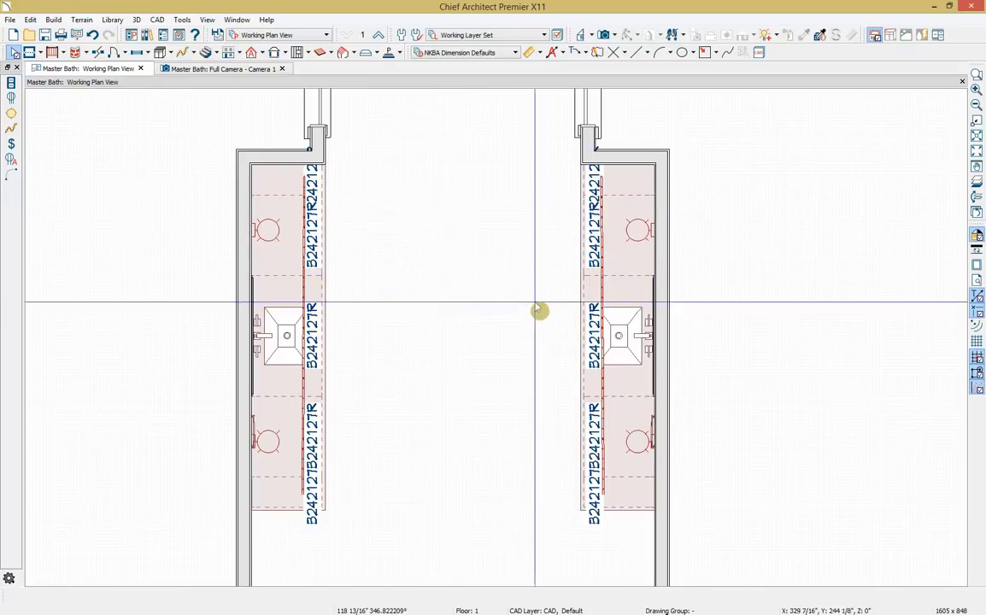
# Orbit the camera view to look down the room toward the window with both vanities in frame.
pyautogui.click(230, 69)
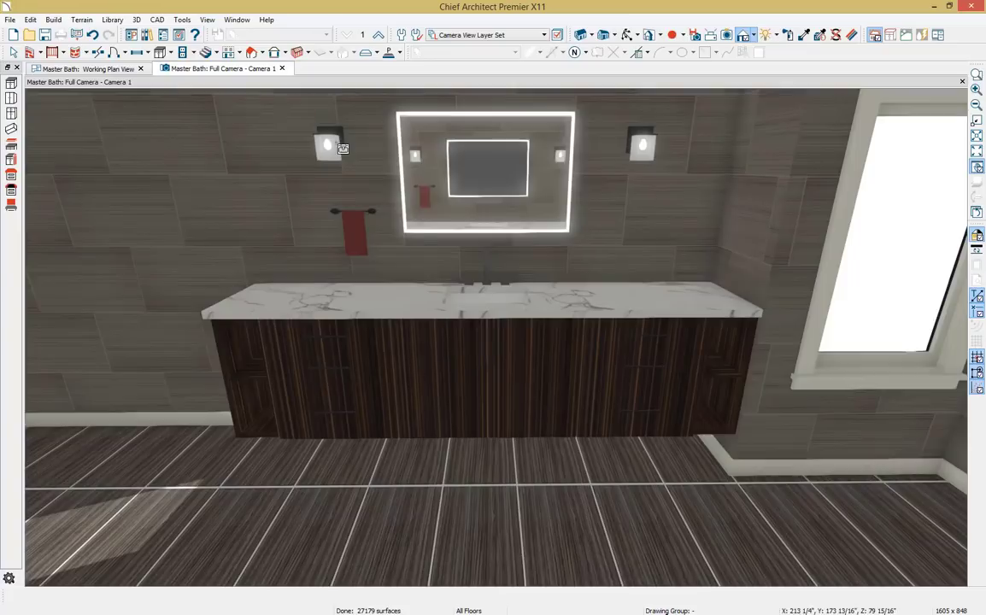
pyautogui.click(629, 34)
pyautogui.moveTo(429, 282); pyautogui.dragTo(506, 325)
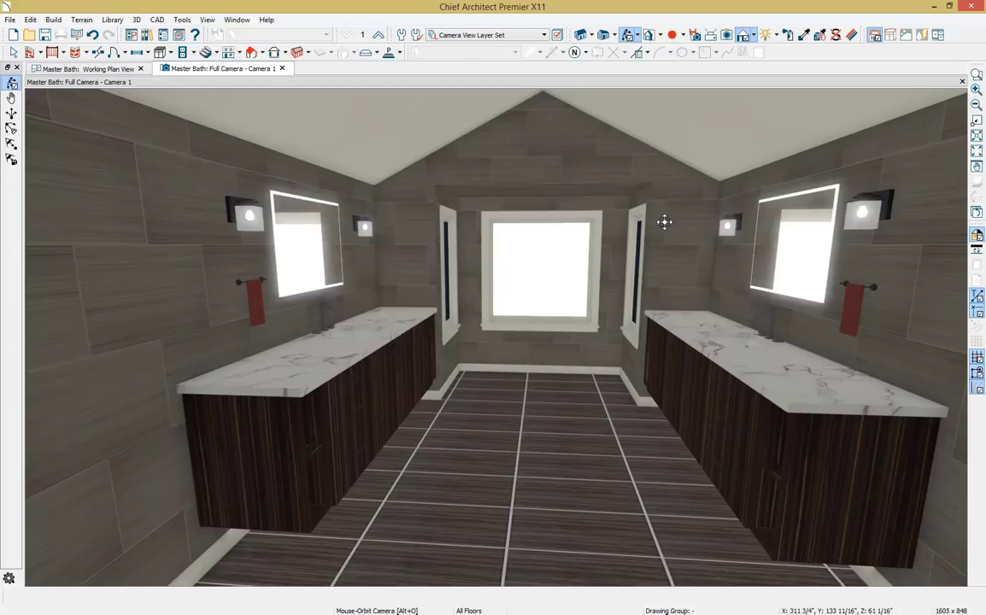
# Compare the camera view in the Vector View, Glass House and Technical Illustration rendering techniques, and return it to Standard.
pyautogui.click(753, 38)
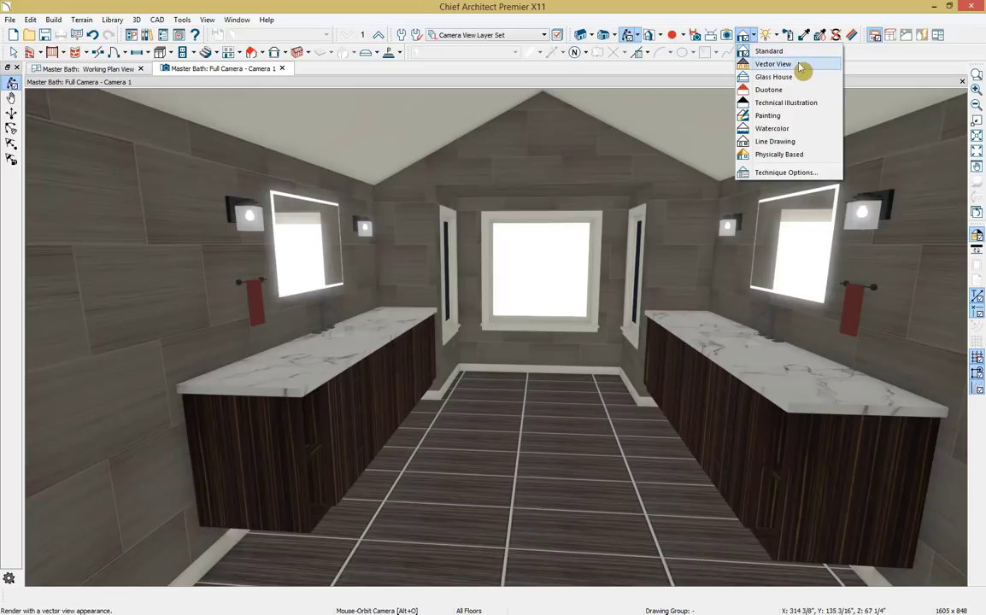
pyautogui.click(799, 65)
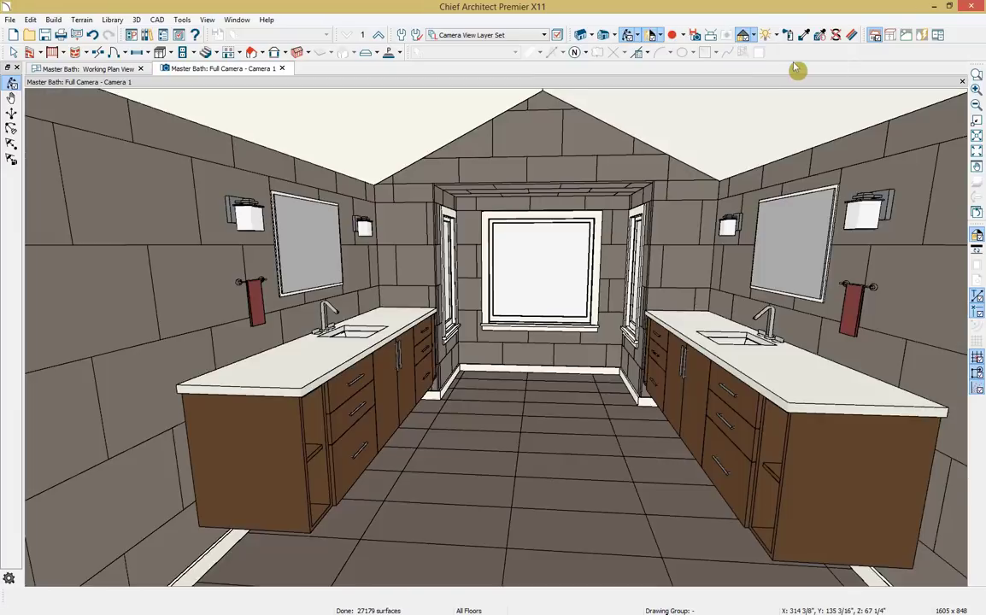
pyautogui.click(754, 37)
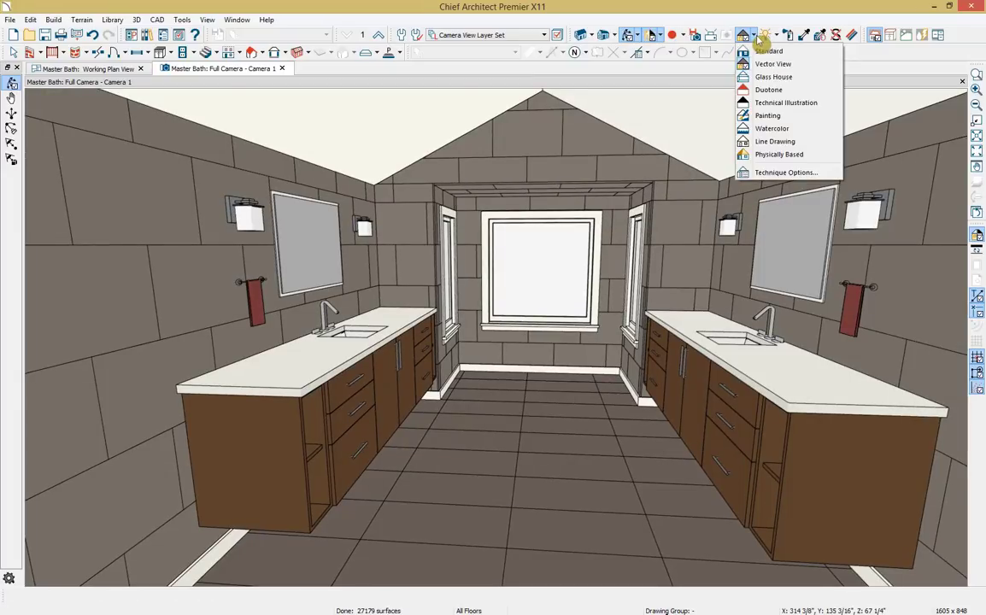
pyautogui.click(775, 78)
pyautogui.click(756, 38)
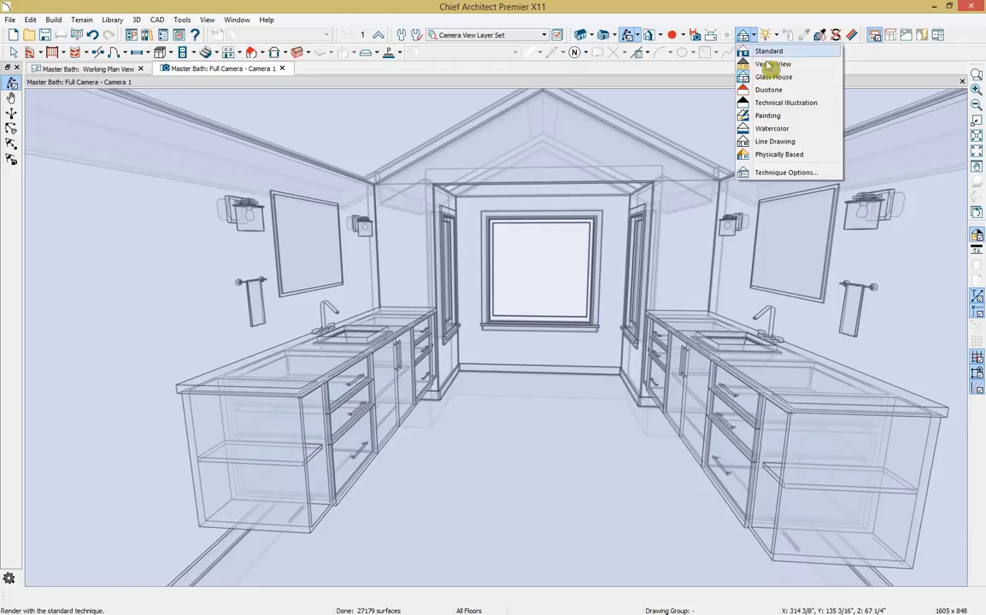
pyautogui.click(786, 103)
pyautogui.click(755, 39)
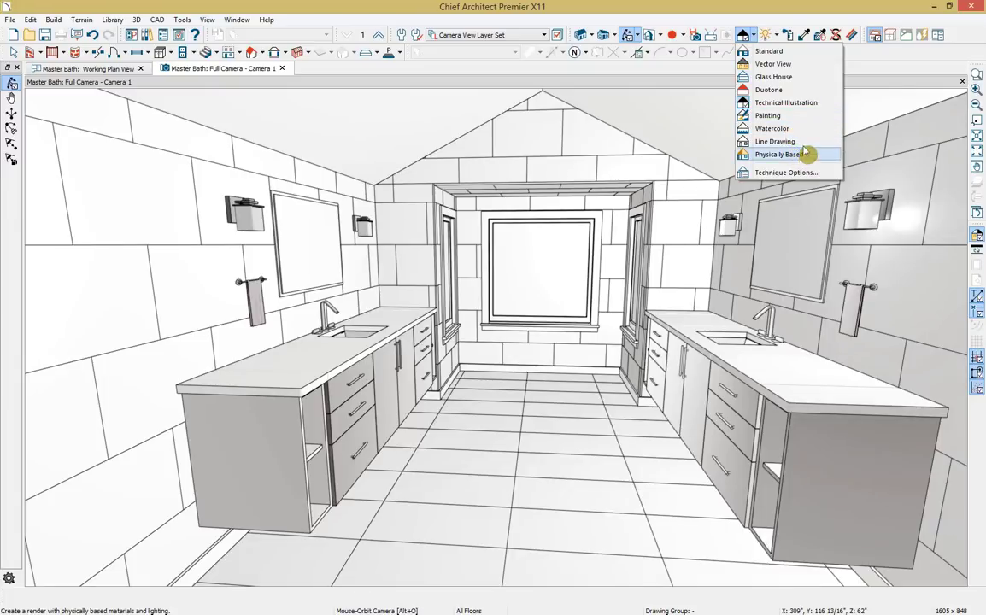
pyautogui.press('Escape')
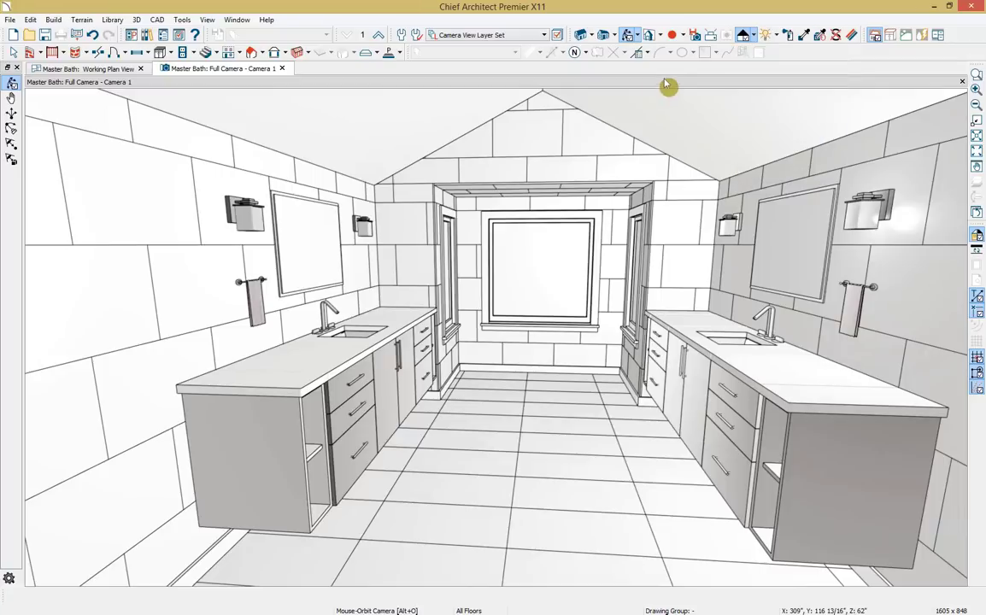
pyautogui.click(753, 36)
pyautogui.click(759, 53)
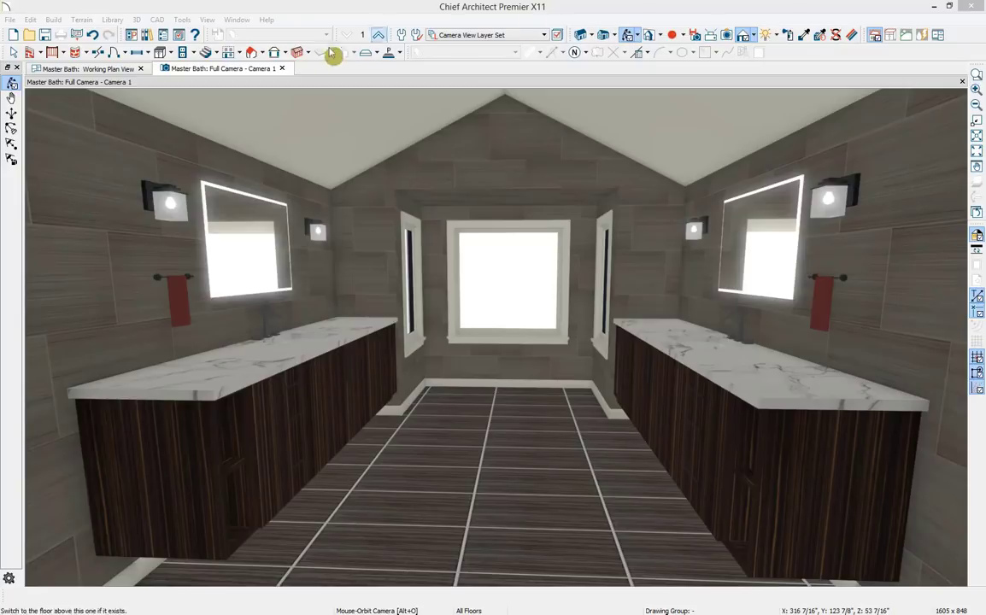
# Close the camera view and place the K-10493 Memoirs toilet from the library against the left wall, between the vanity and the door wall.
pyautogui.click(282, 68)
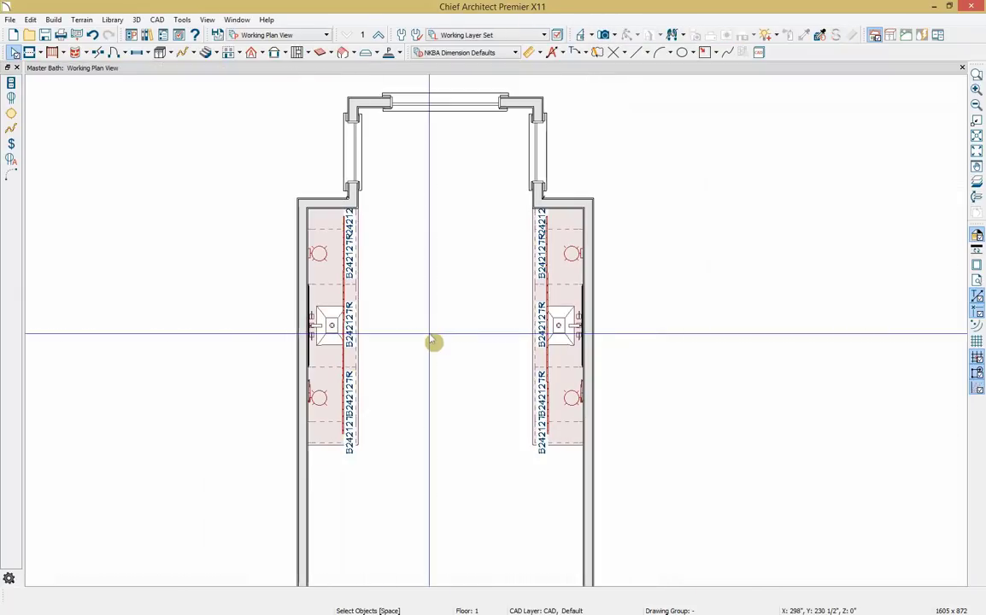
pyautogui.scroll(-3, 454, 339)
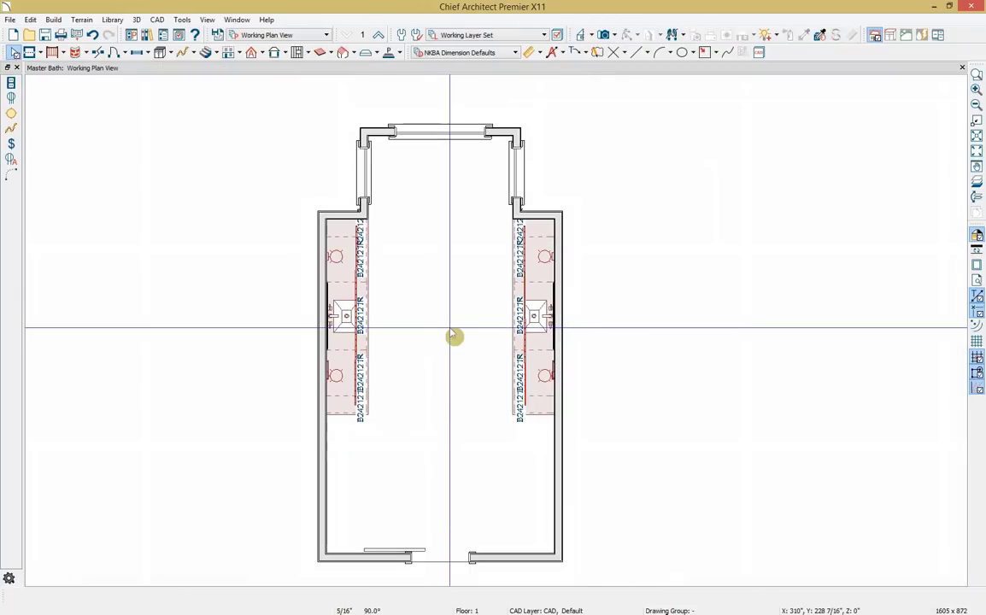
pyautogui.click(147, 35)
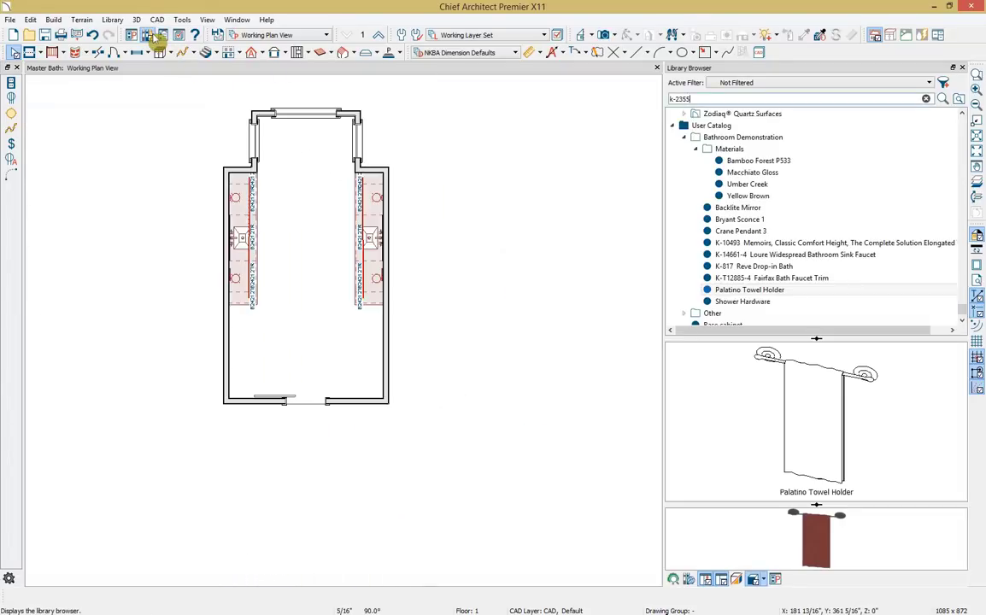
pyautogui.click(745, 245)
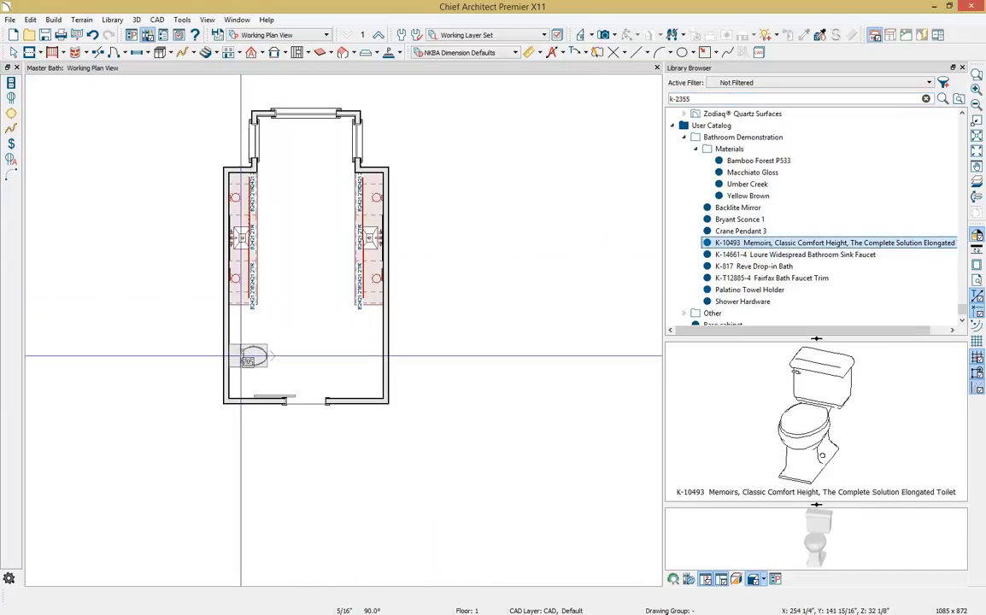
pyautogui.scroll(2, 239, 355)
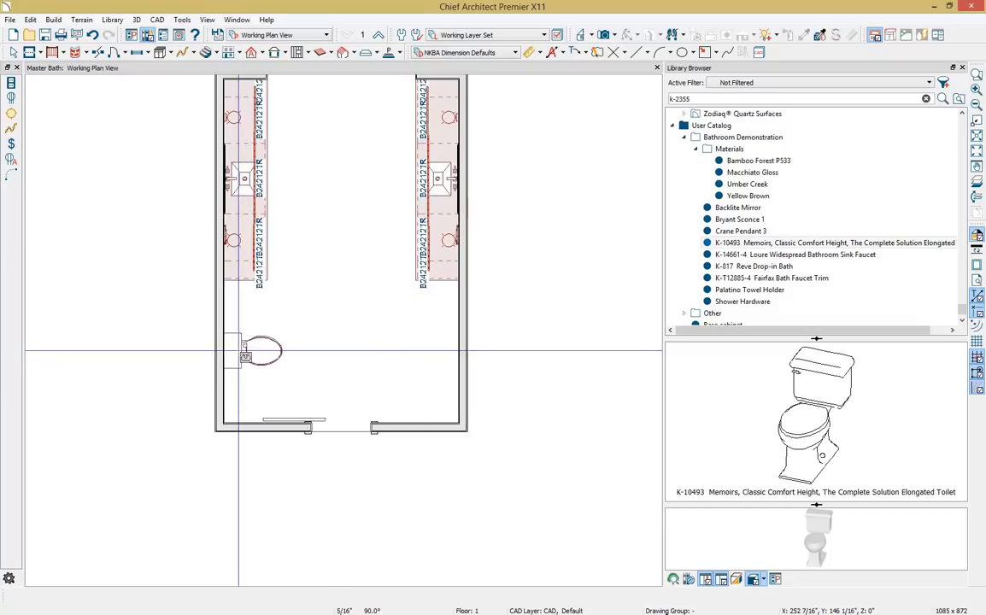
pyautogui.moveTo(240, 354); pyautogui.dragTo(202, 421, button='middle')
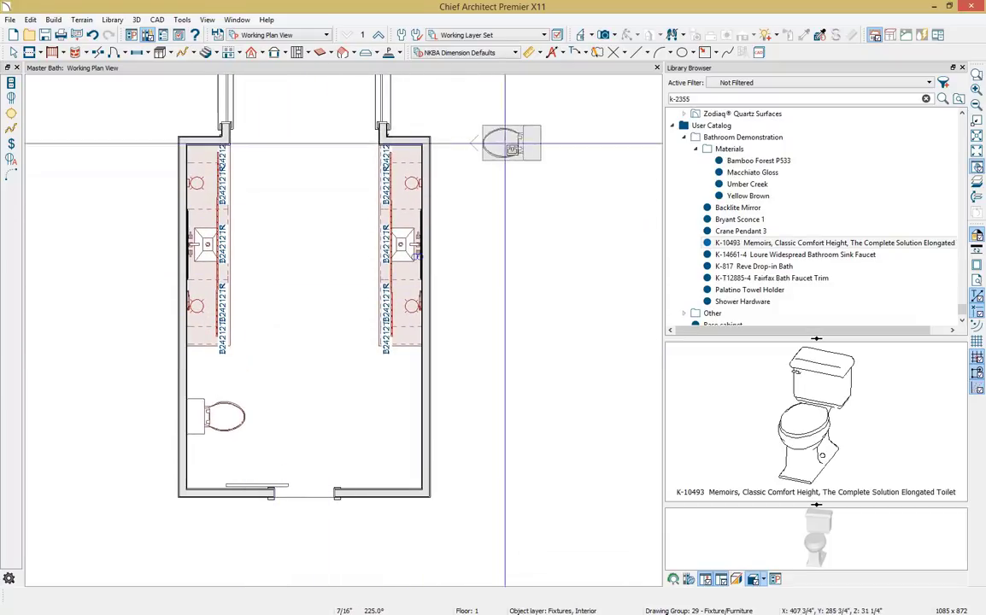
# Create a wall elevation facing the left wall with the toilet and vanity, and close the library browser.
pyautogui.click(590, 39)
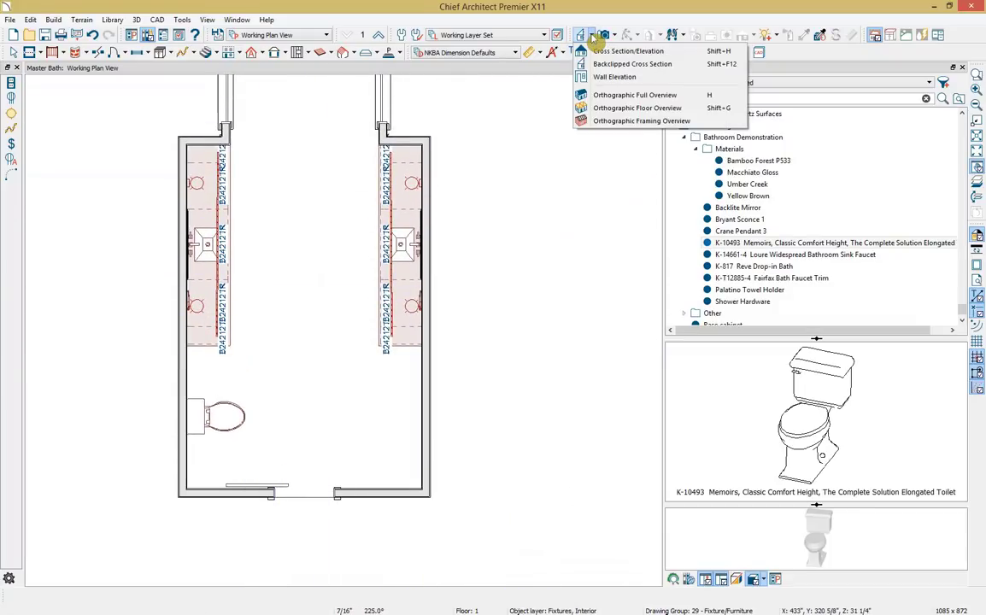
pyautogui.click(614, 76)
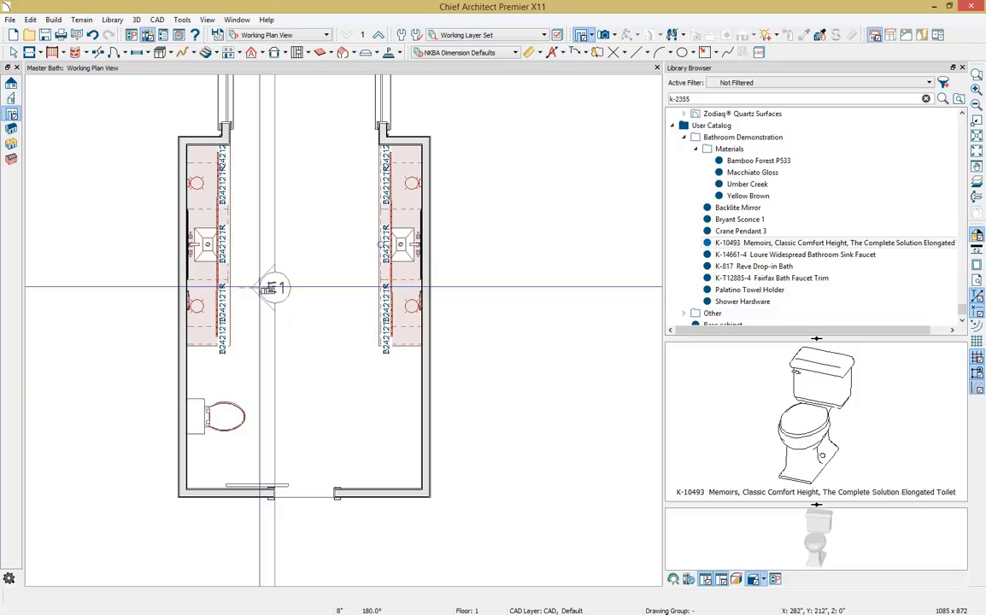
pyautogui.click(264, 288)
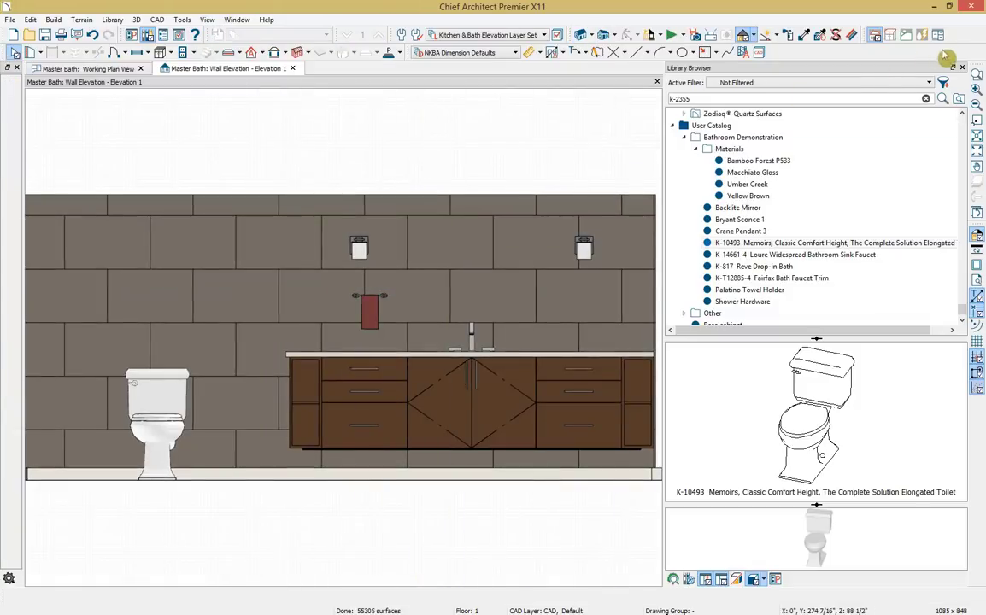
pyautogui.click(961, 67)
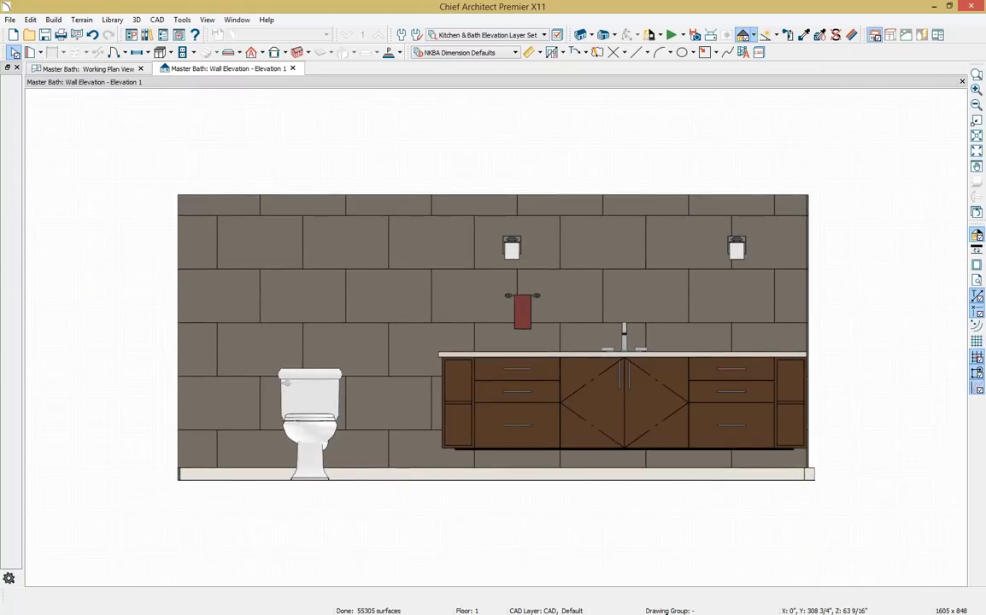
# Check the 3-Elevations.jpg reference sheet and add NKBA auto elevation dimensions to the left wall elevation.
pyautogui.hotkey('alt', 'Tab')
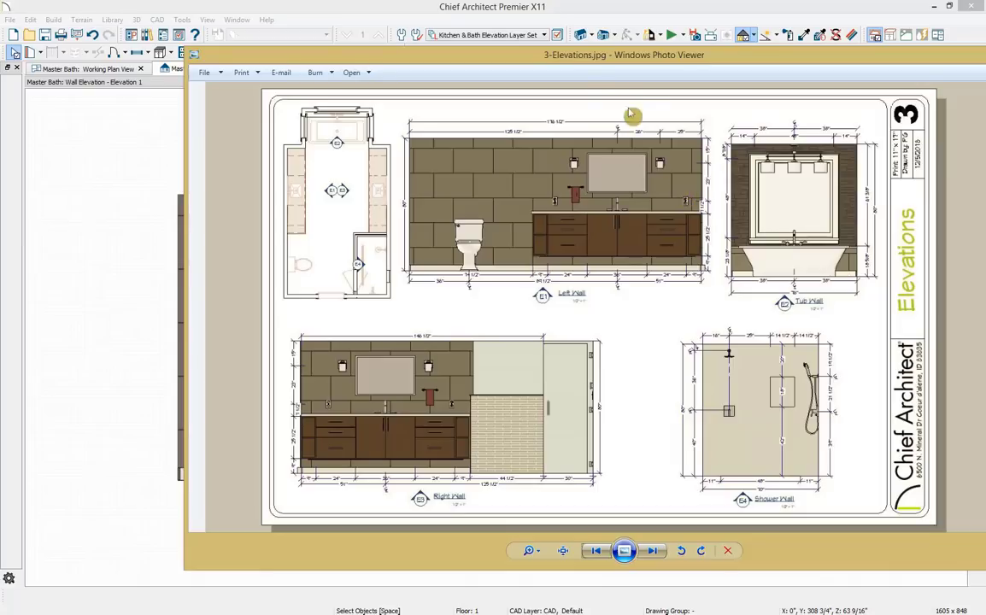
pyautogui.moveTo(524, 59); pyautogui.dragTo(985, 51)
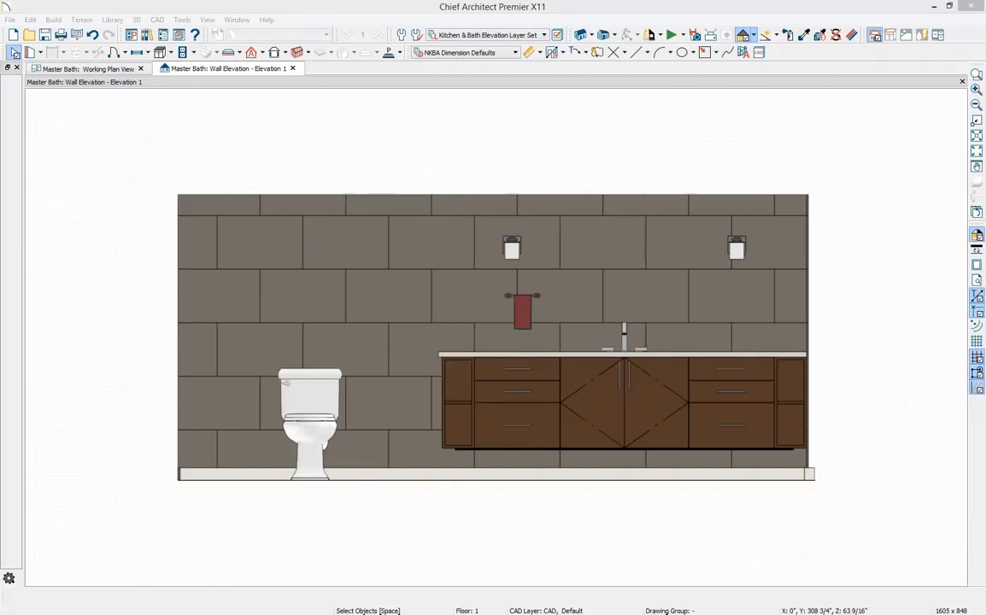
pyautogui.click(556, 53)
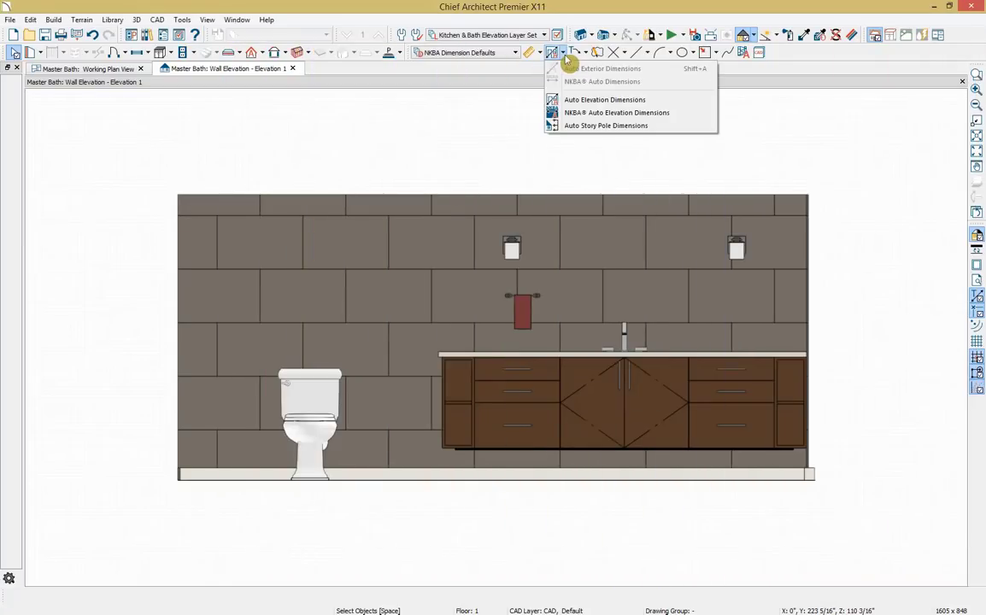
pyautogui.click(670, 117)
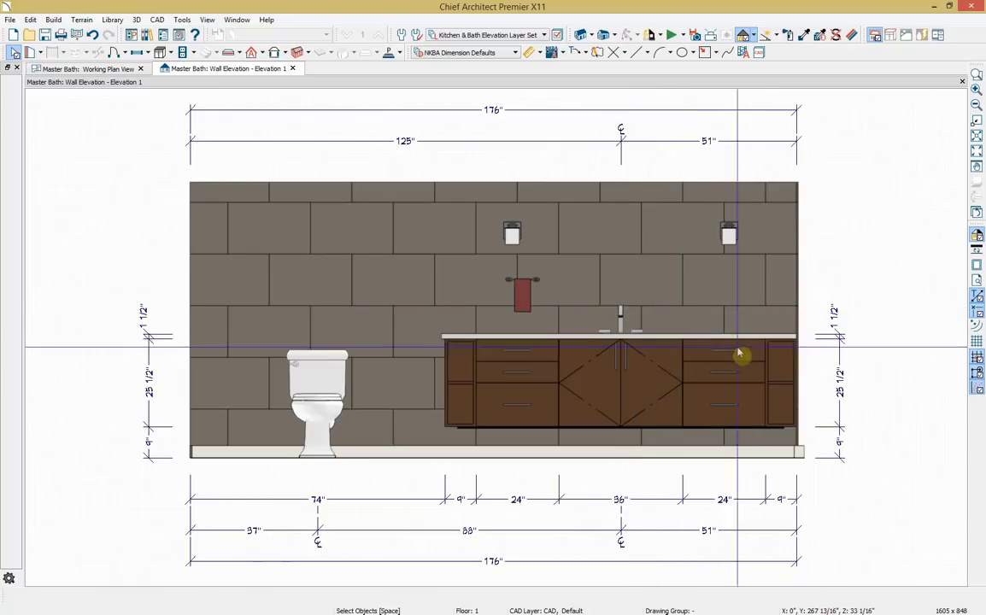
# Remove the duplicate vertical dimension string on the toilet side of the elevation.
pyautogui.click(845, 362)
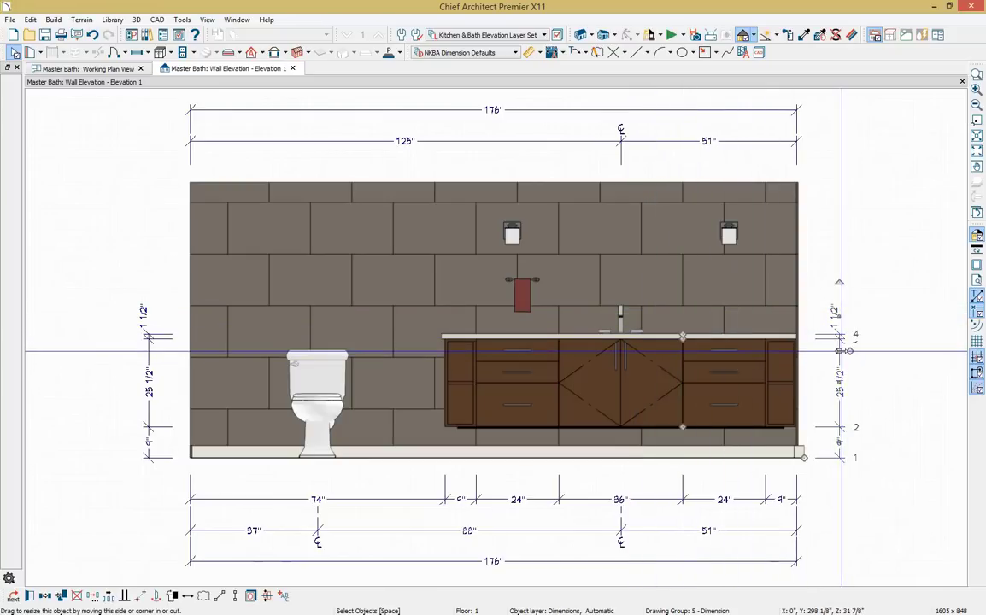
pyautogui.moveTo(848, 367); pyautogui.dragTo(158, 384)
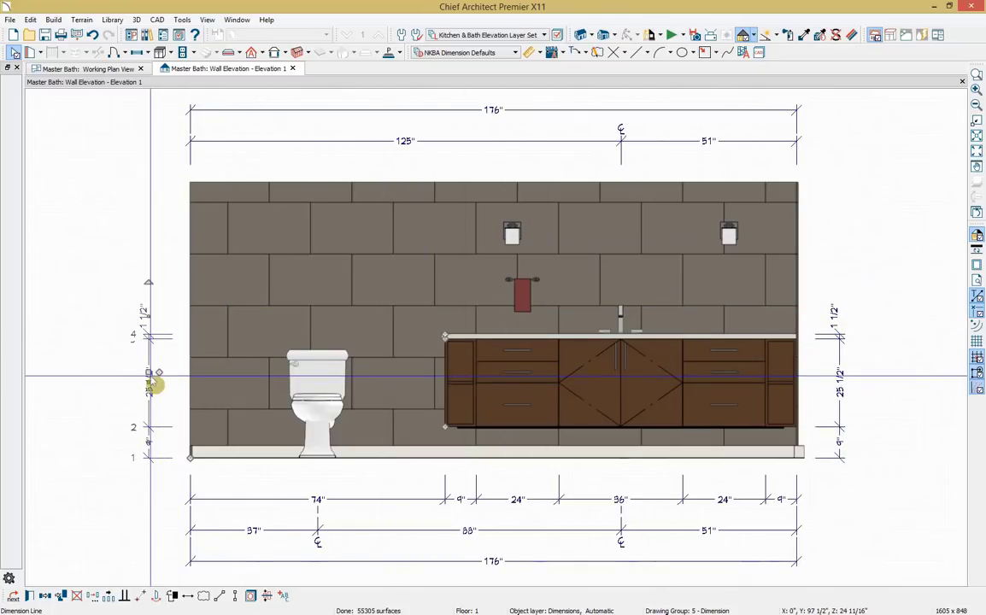
pyautogui.press('Escape')
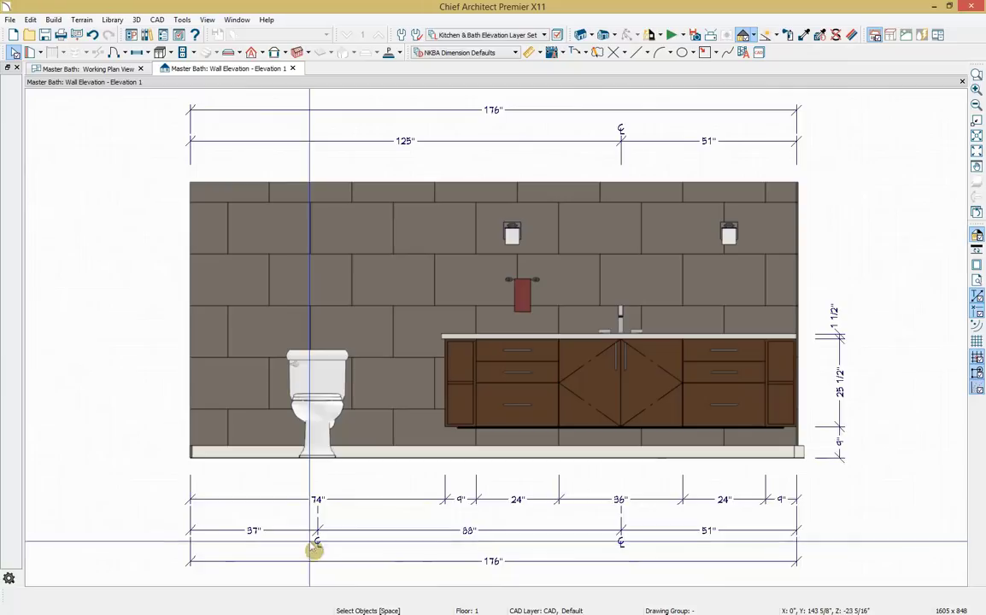
# Reposition the toilet so its centerline is 36" from the adjacent wall corner.
pyautogui.click(323, 419)
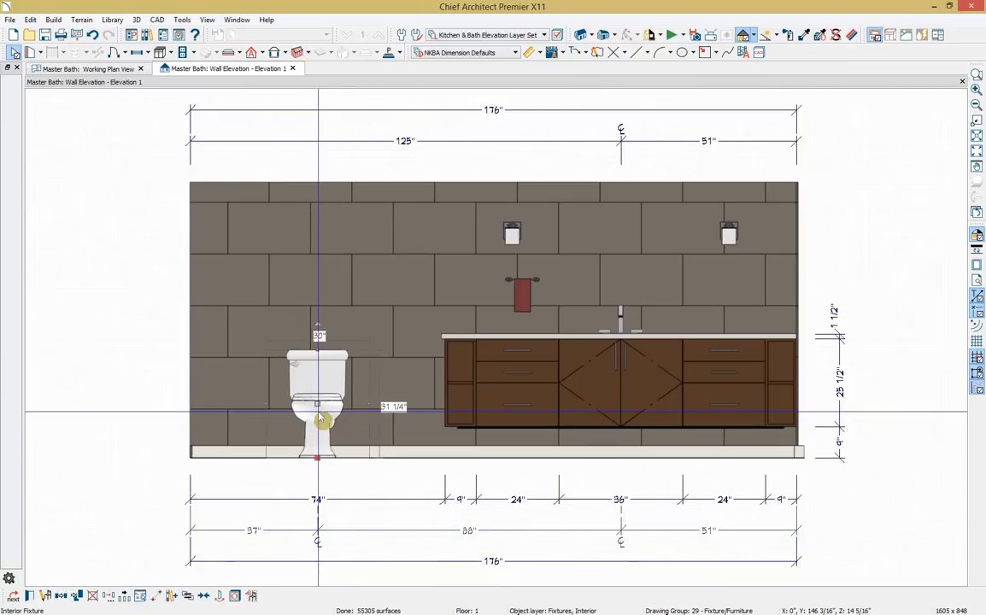
pyautogui.click(257, 534)
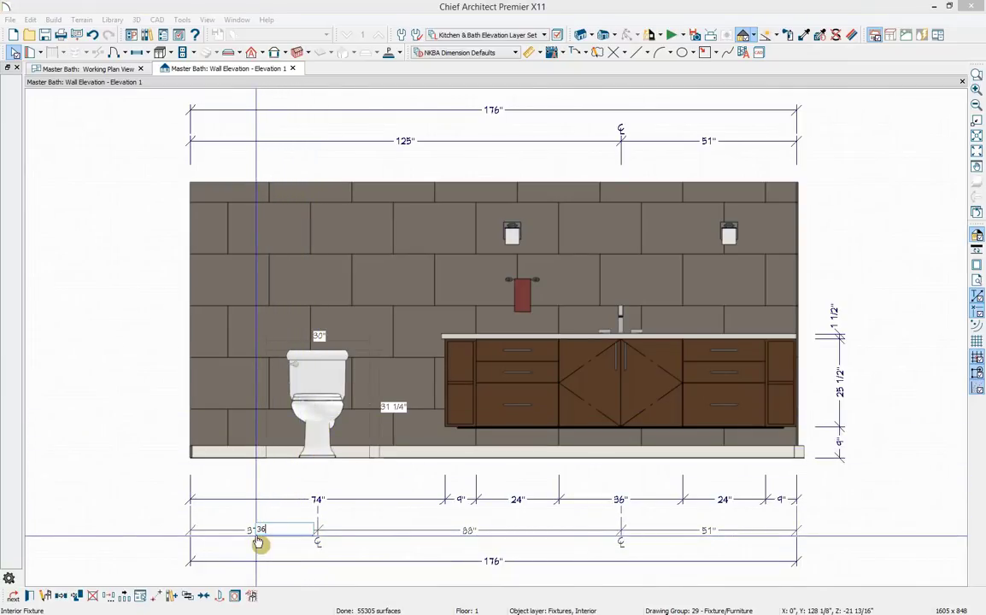
pyautogui.write('36')
pyautogui.press('Return')
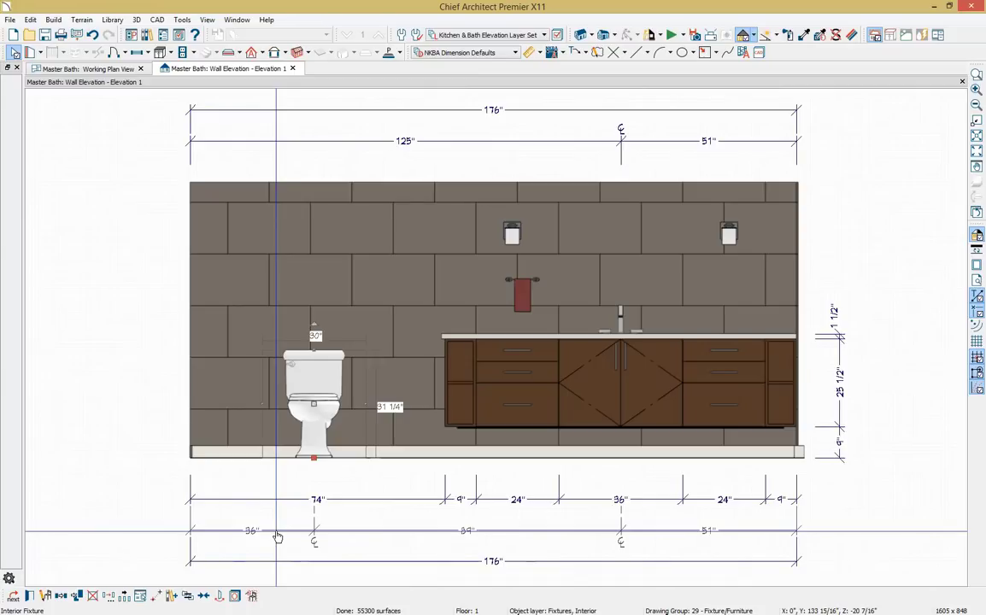
# Close the wall elevation to return to the plan, and review the 4-Bath.jpg reference picture of the tub alcove.
pyautogui.click(694, 39)
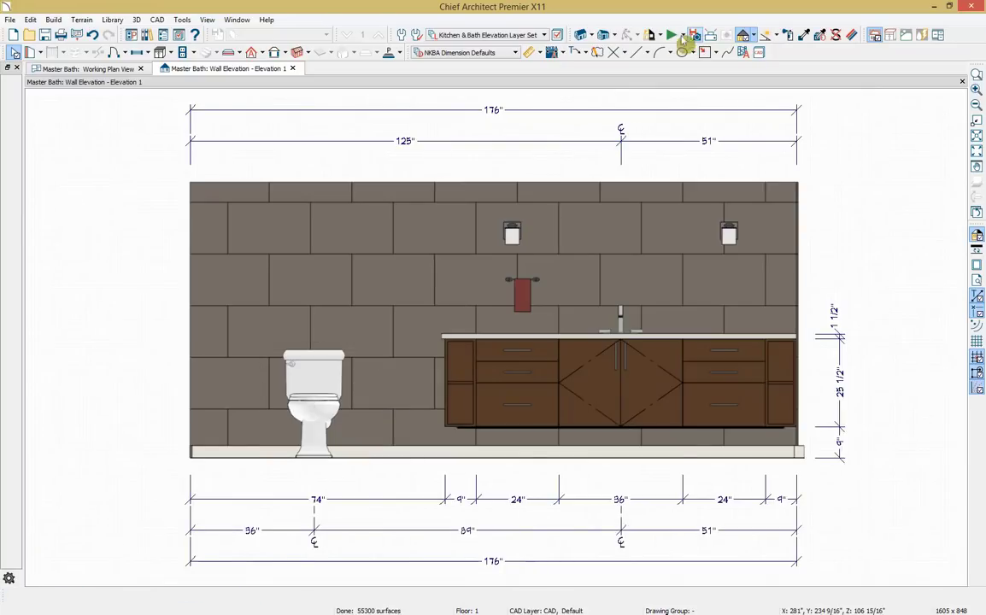
pyautogui.click(293, 68)
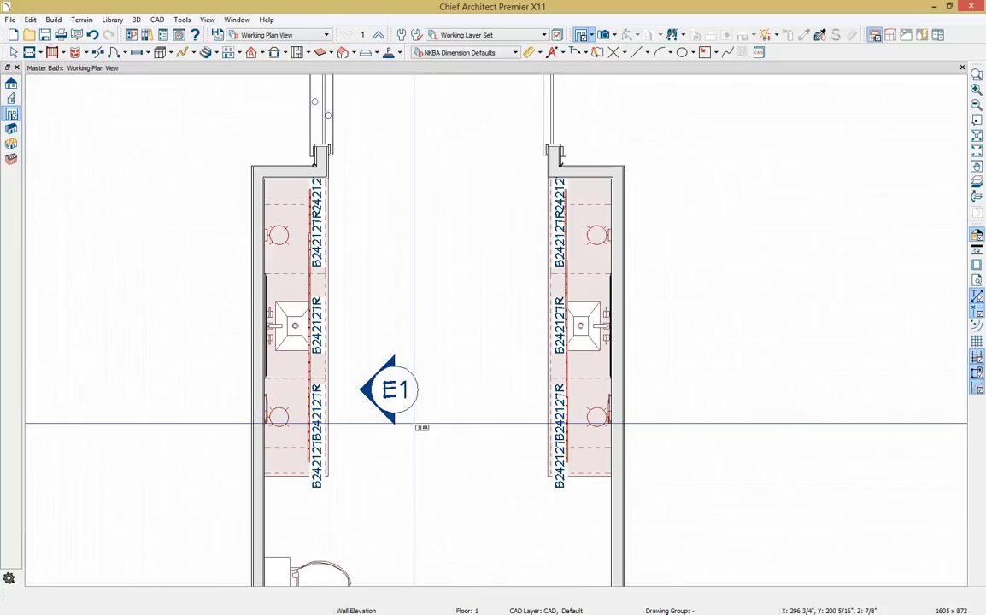
pyautogui.click(414, 424)
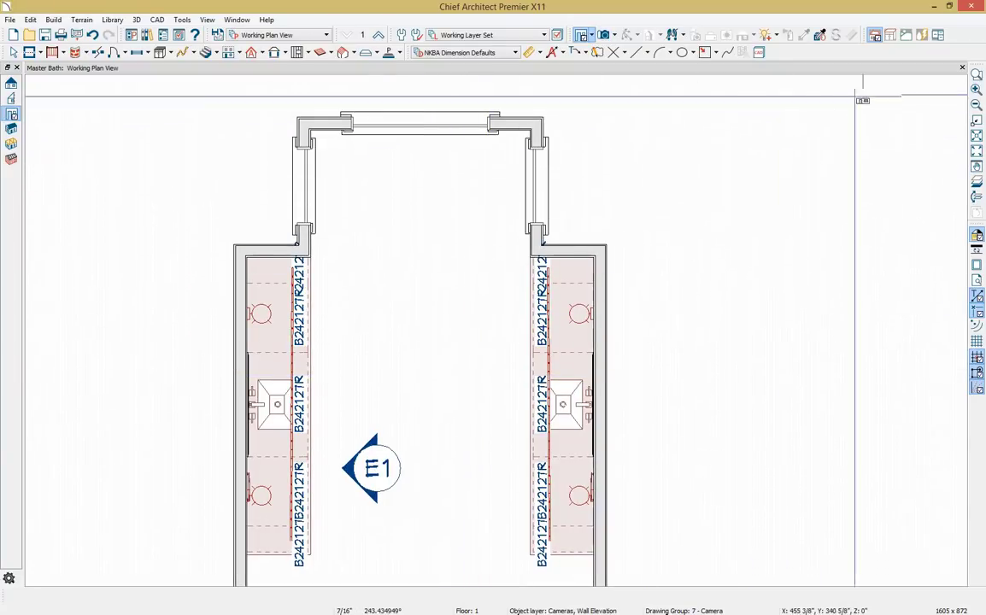
pyautogui.hotkey('alt', 'Tab')
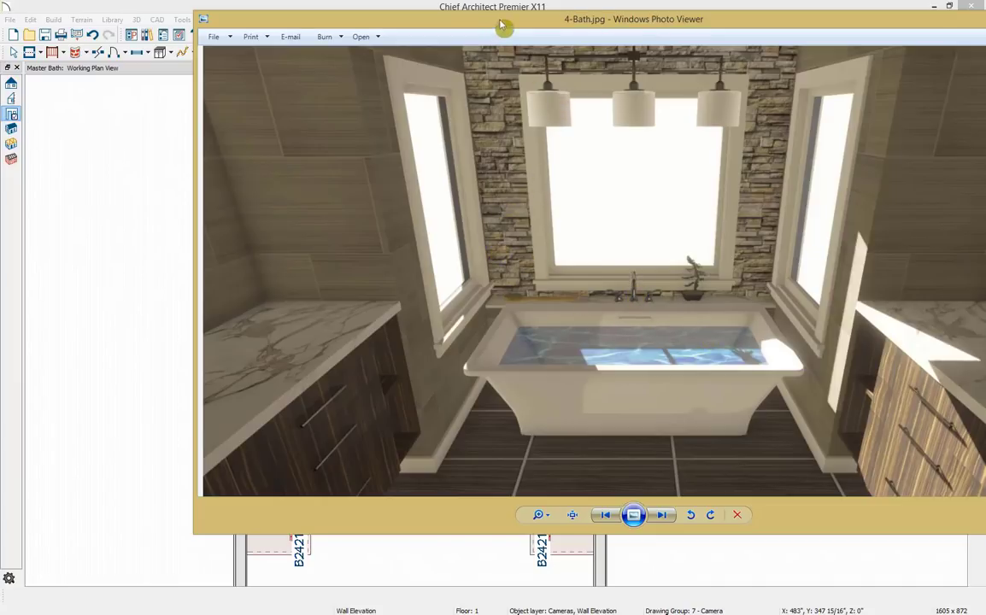
pyautogui.moveTo(453, 18); pyautogui.dragTo(985, 19)
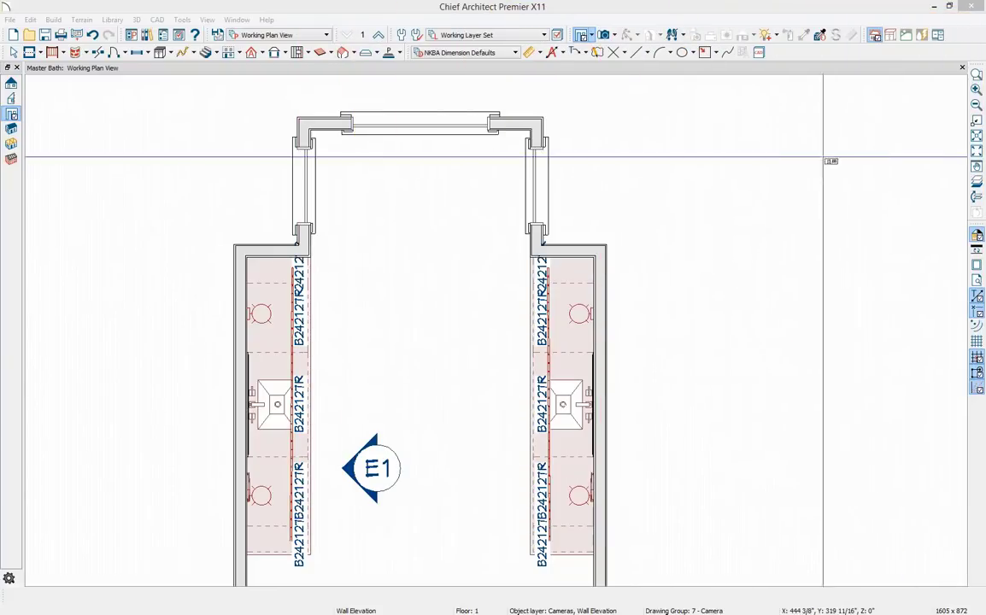
# Create a full camera view between the two vanities, looking toward the window alcove.
pyautogui.click(616, 36)
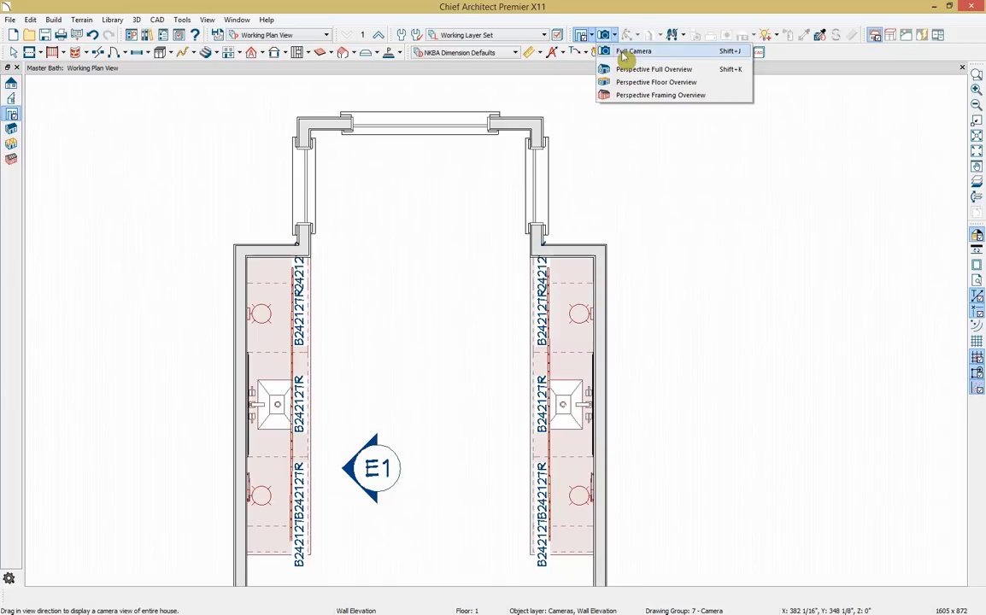
pyautogui.click(632, 52)
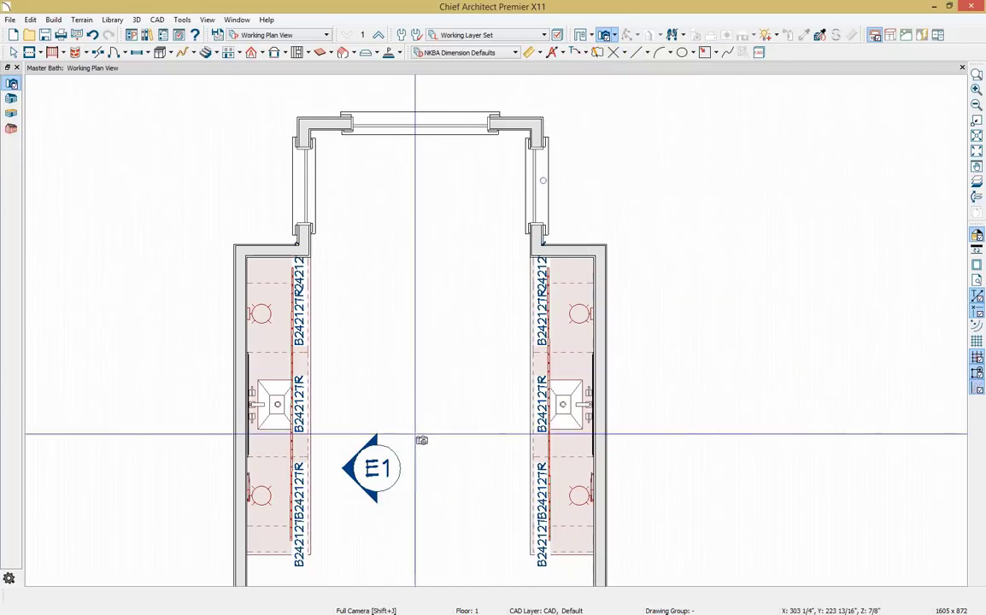
pyautogui.moveTo(419, 431); pyautogui.dragTo(427, 299)
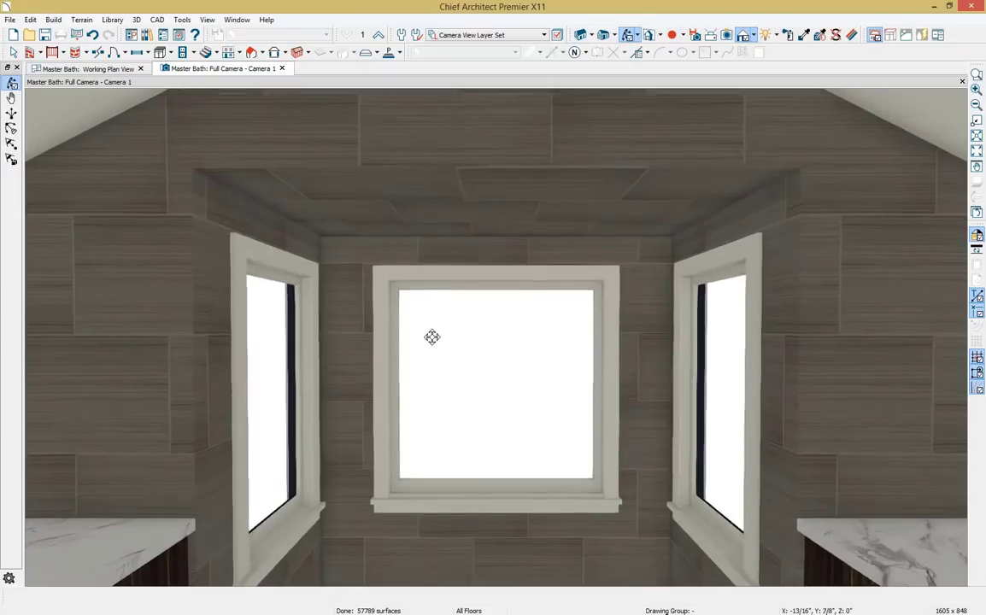
# Tilt the camera view down to show the alcove floor, and tile it beside the plan view framed on the window alcove.
pyautogui.moveTo(431, 359); pyautogui.dragTo(435, 243)
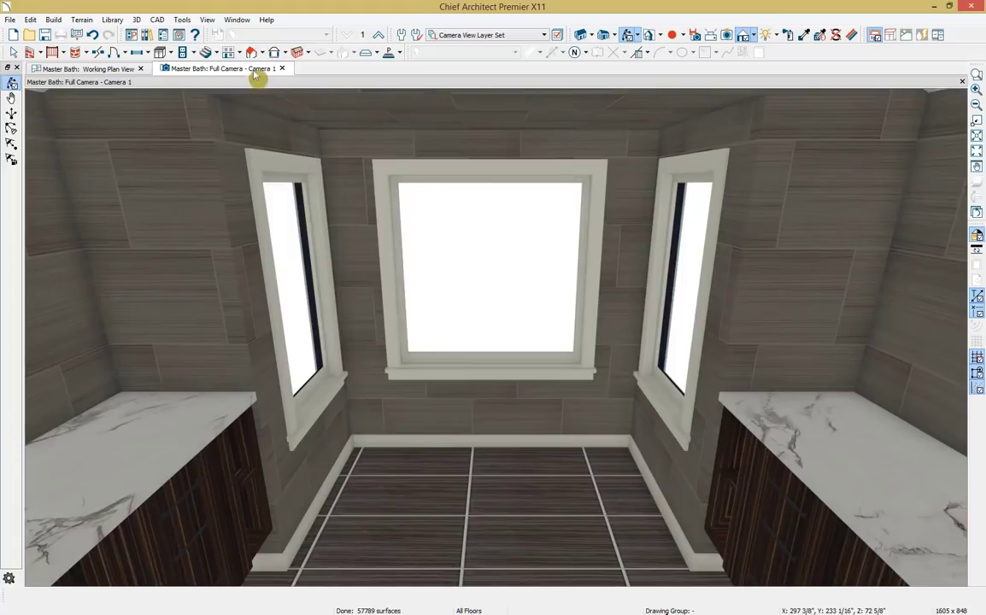
pyautogui.moveTo(253, 71); pyautogui.dragTo(768, 107)
pyautogui.scroll(4, 256, 137)
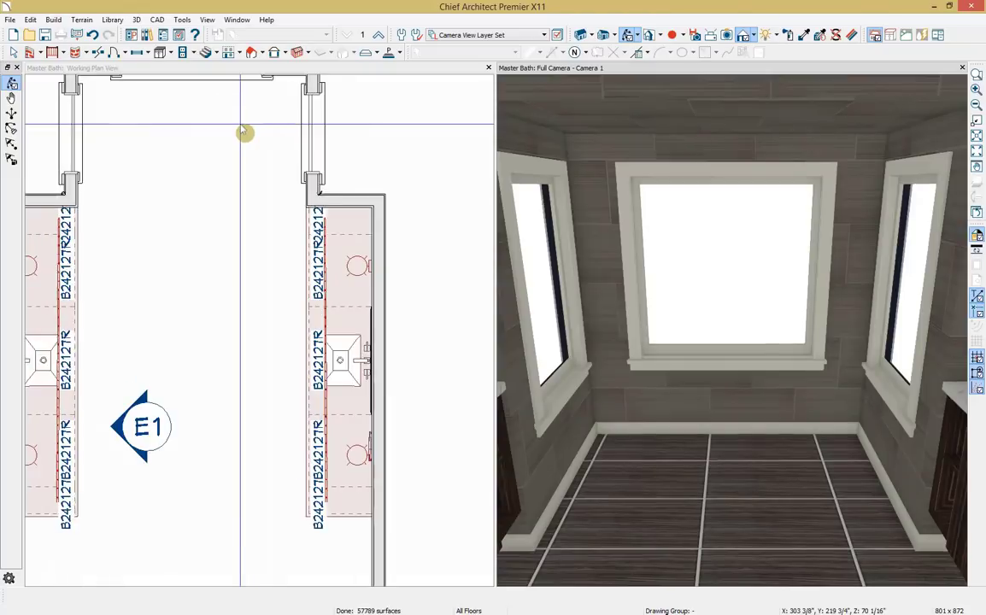
pyautogui.scroll(1, 276, 195)
pyautogui.moveTo(568, 302); pyautogui.dragTo(595, 303)
pyautogui.moveTo(184, 286); pyautogui.dragTo(229, 262, button='middle')
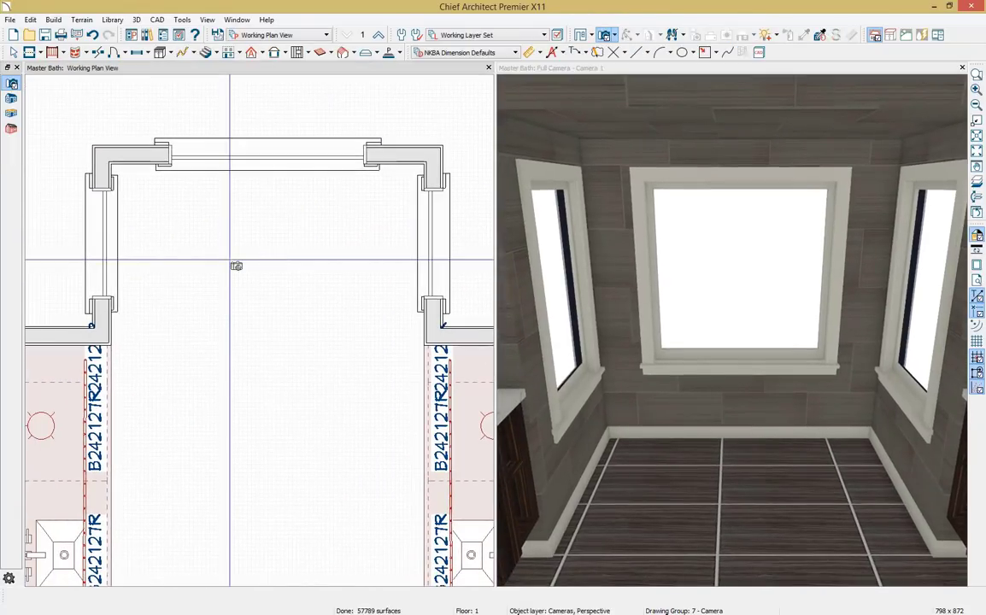
# Check the 4-Bath.jpg reference picture and place a soffit in the corner of the alcove against the window wall.
pyautogui.hotkey('alt', 'Tab')
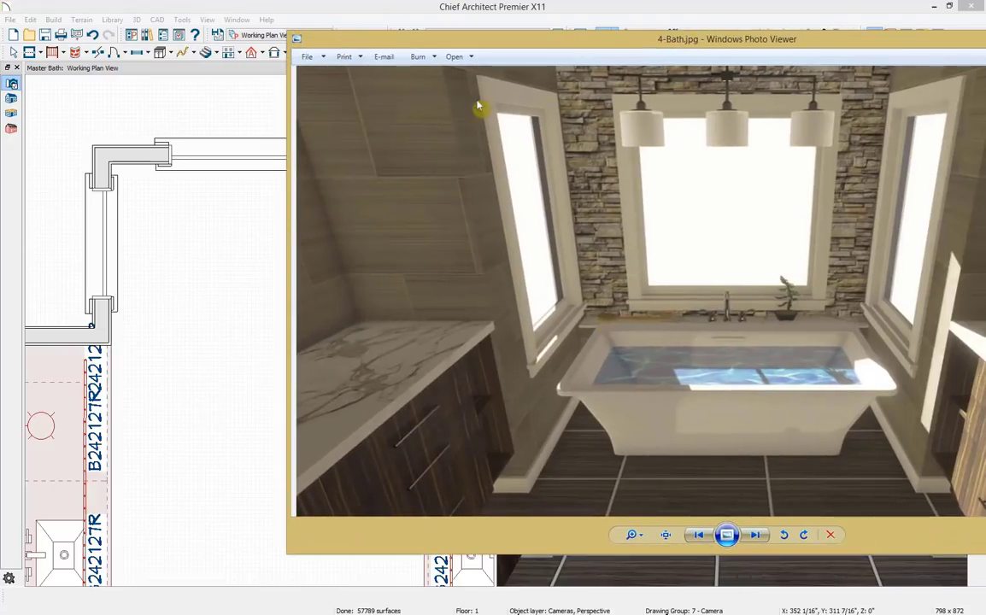
pyautogui.moveTo(440, 43); pyautogui.dragTo(985, 47)
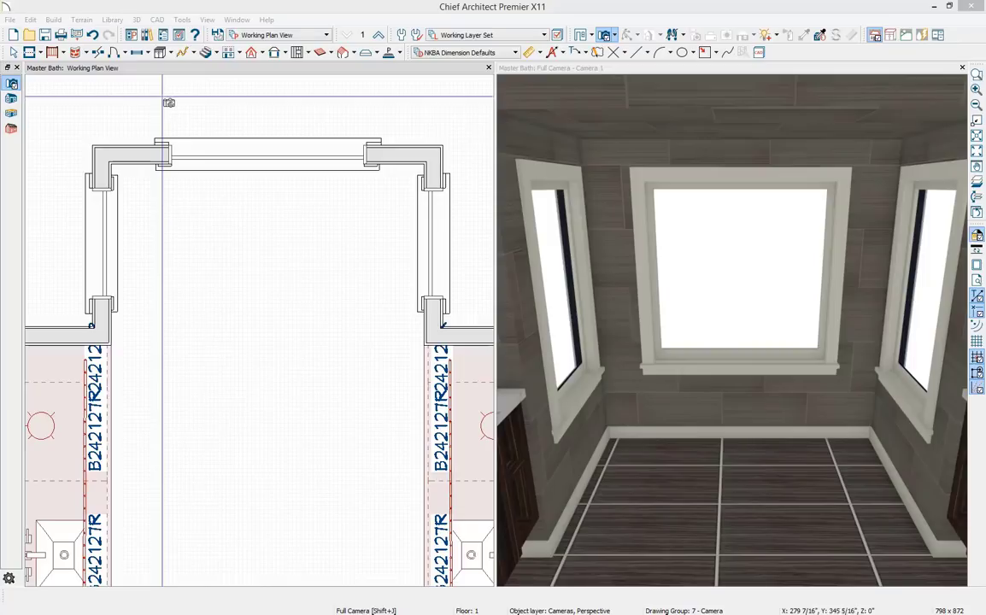
pyautogui.click(171, 53)
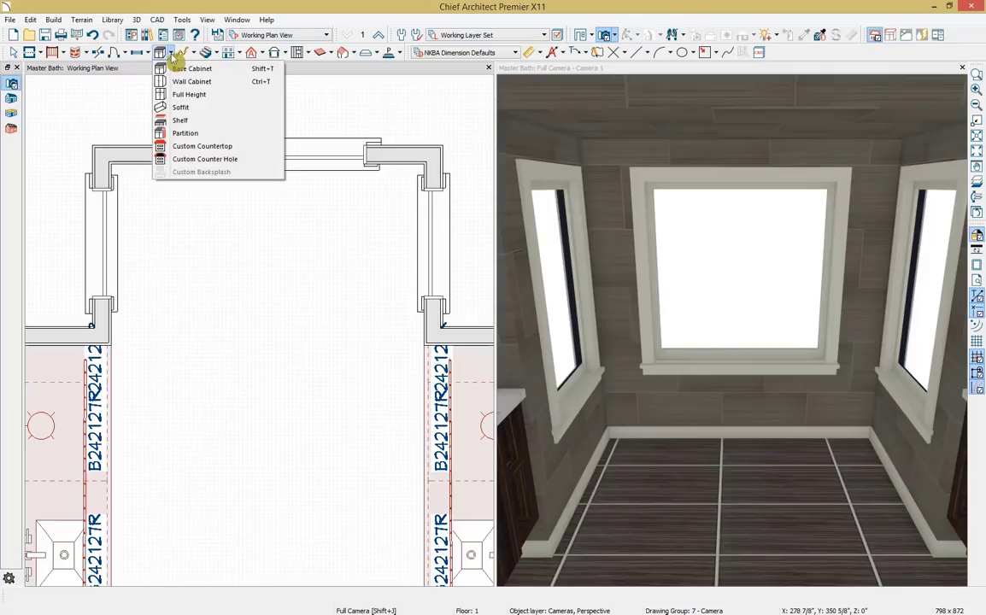
pyautogui.click(184, 107)
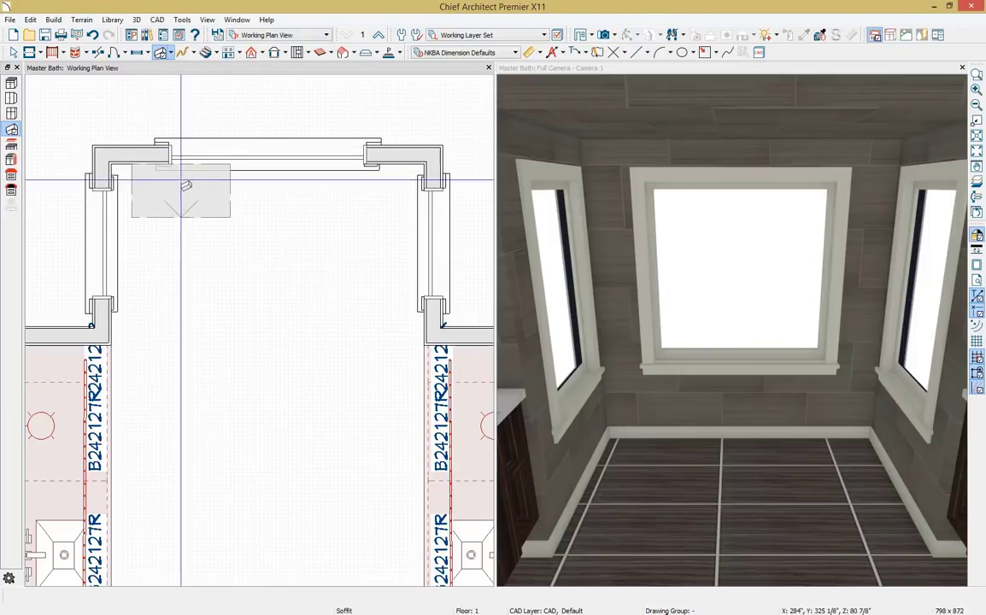
pyautogui.click(169, 188)
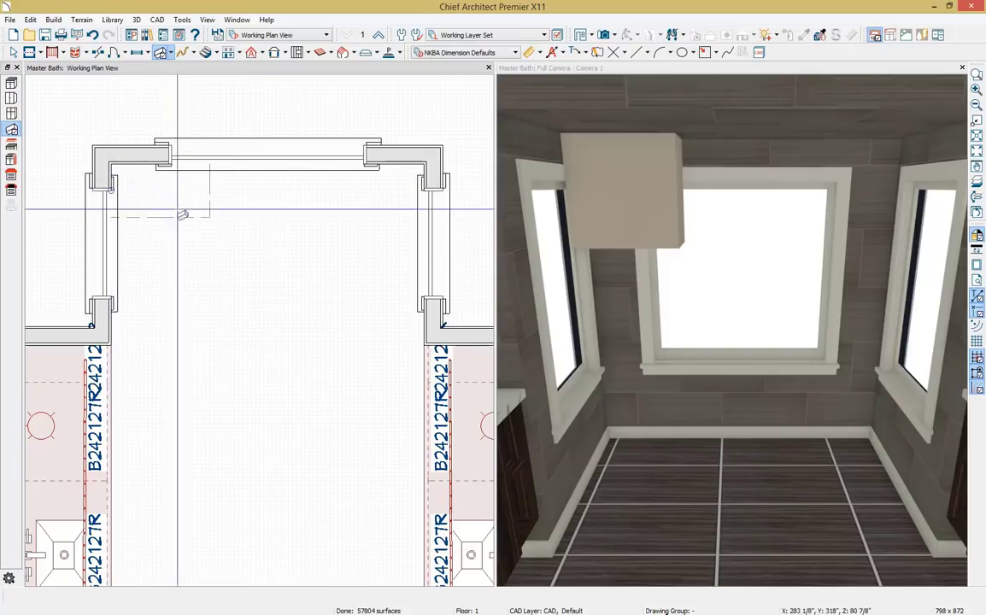
pyautogui.press('Escape')
# Set the soffit's depth to 4.5" and stretch it across the full width of the alcove, from side wall to side wall.
pyautogui.click(184, 219)
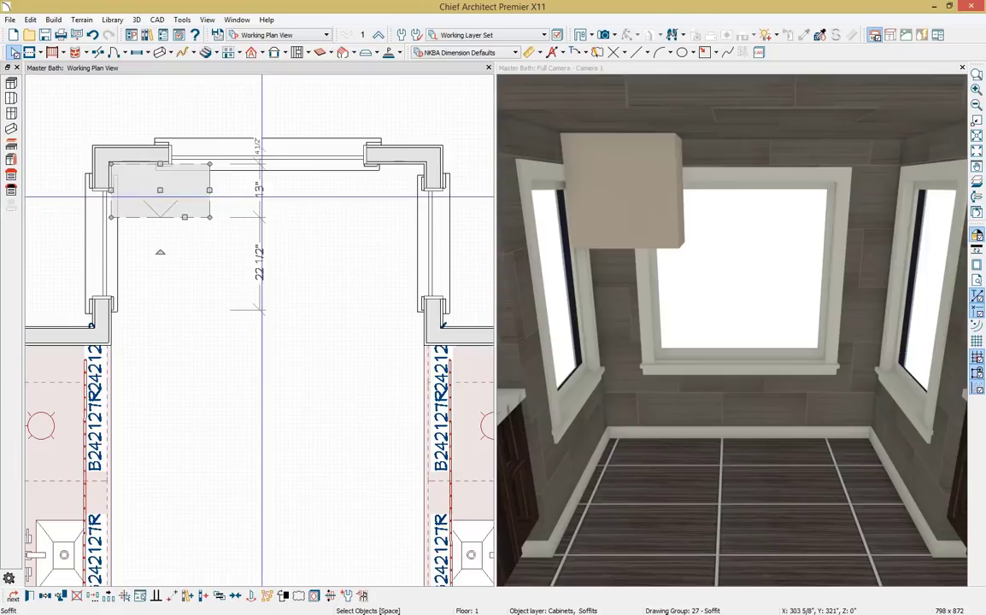
pyautogui.click(261, 201)
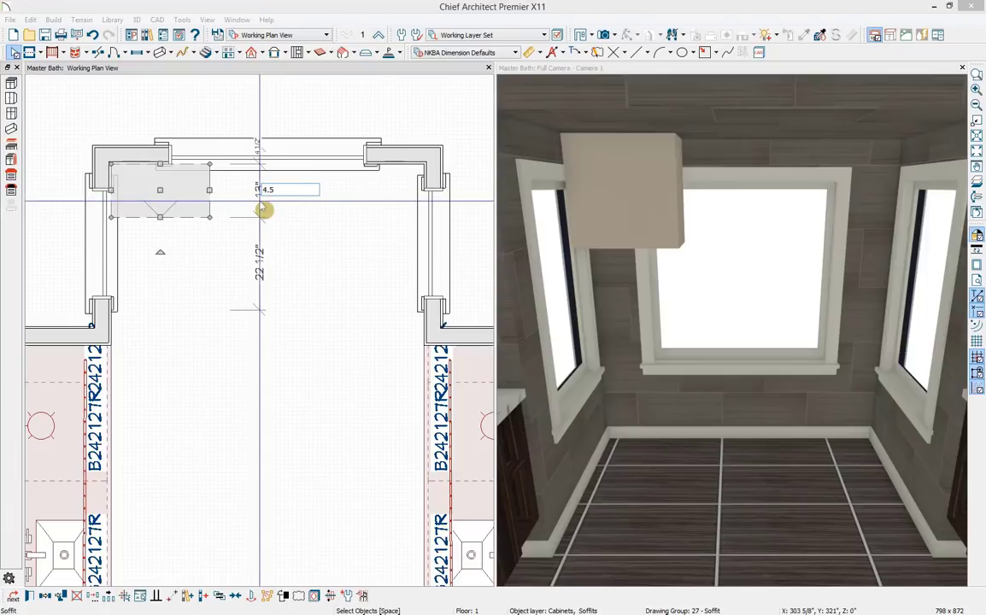
pyautogui.write('4.5')
pyautogui.press('Return')
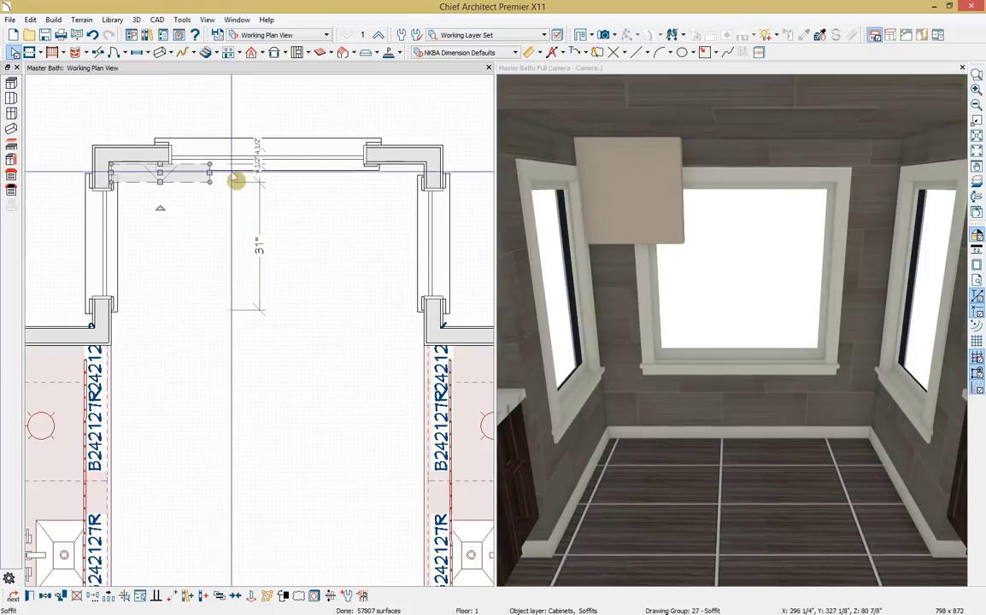
pyautogui.moveTo(210, 171); pyautogui.dragTo(420, 174)
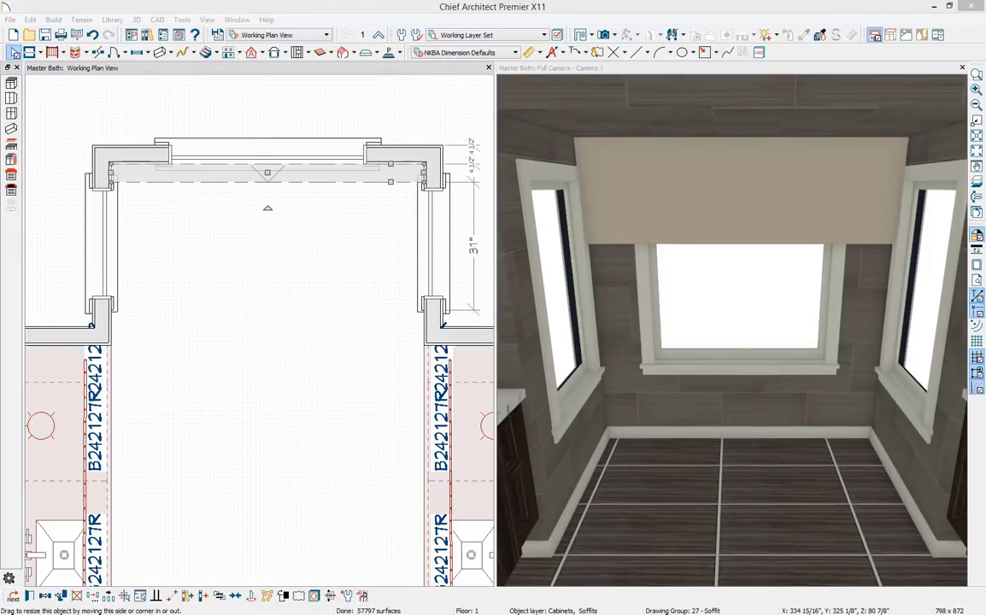
# Set the soffit's height to 19" and its floor-to-bottom distance to 0" so it forms a low ledge under the window.
pyautogui.doubleClick(414, 171)
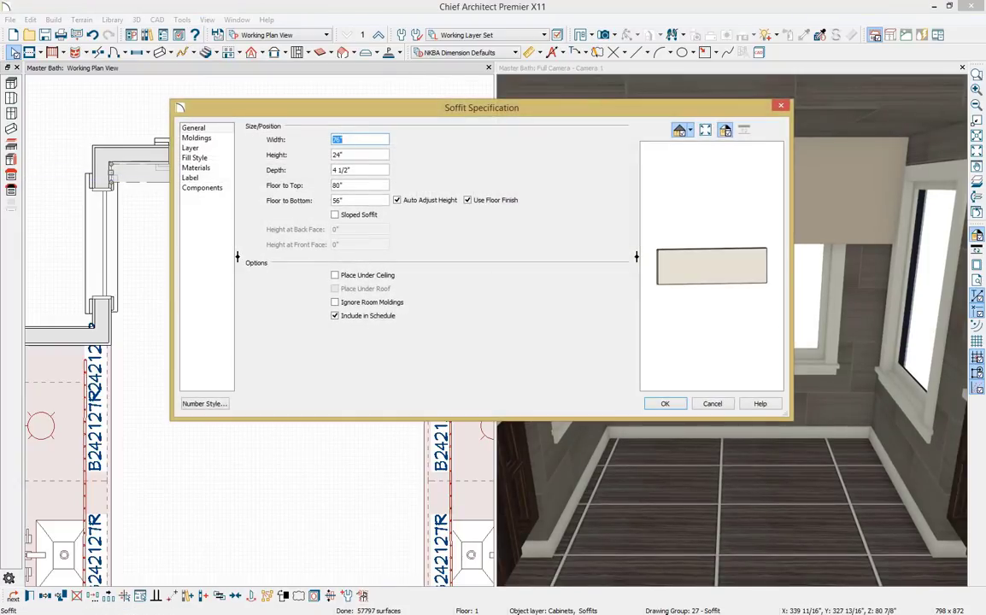
pyautogui.click(222, 159)
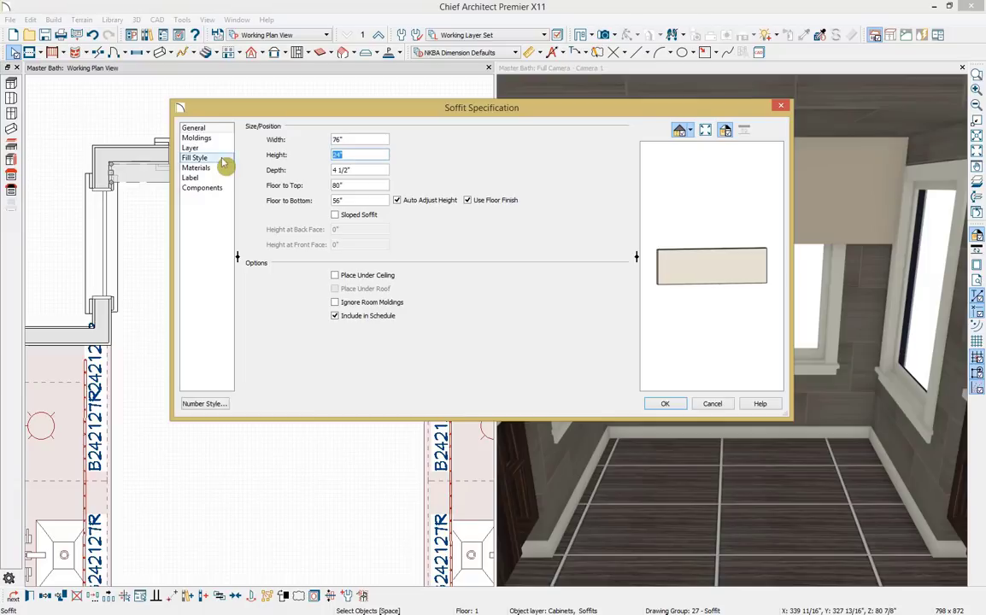
pyautogui.press('Tab')
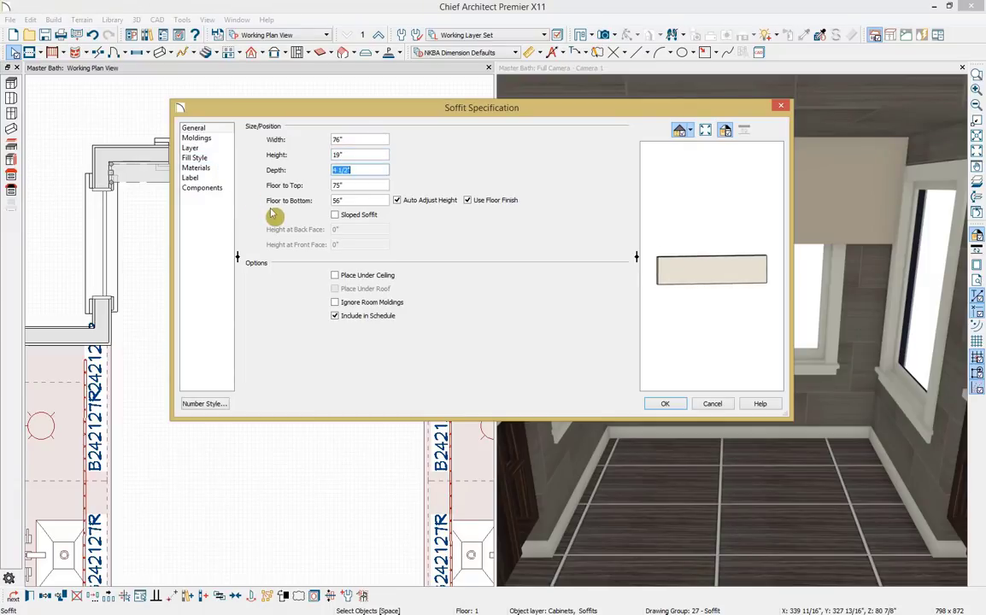
pyautogui.press('Tab')
pyautogui.press('Tab')
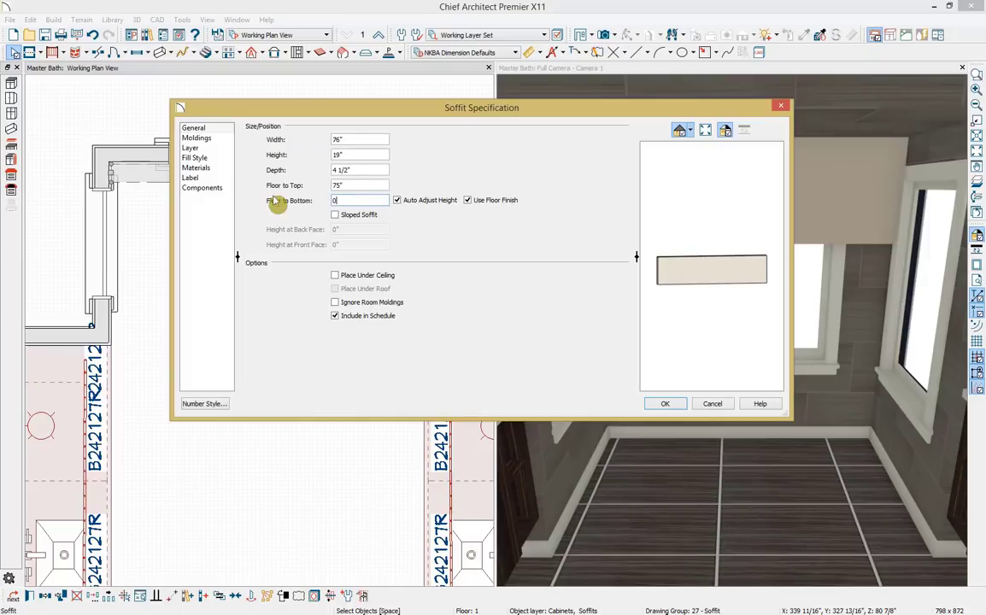
pyautogui.press('Tab')
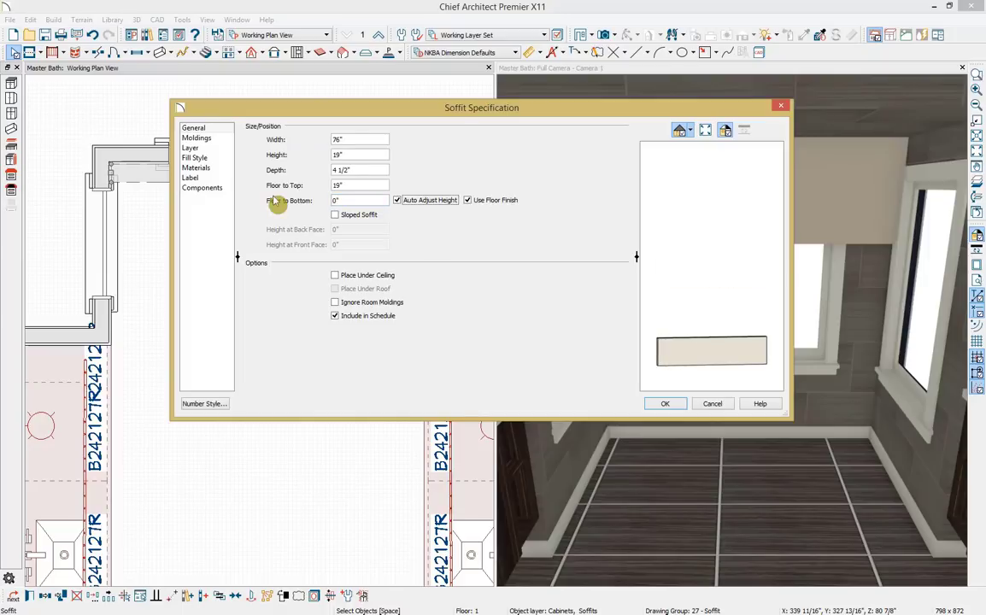
pyautogui.click(664, 404)
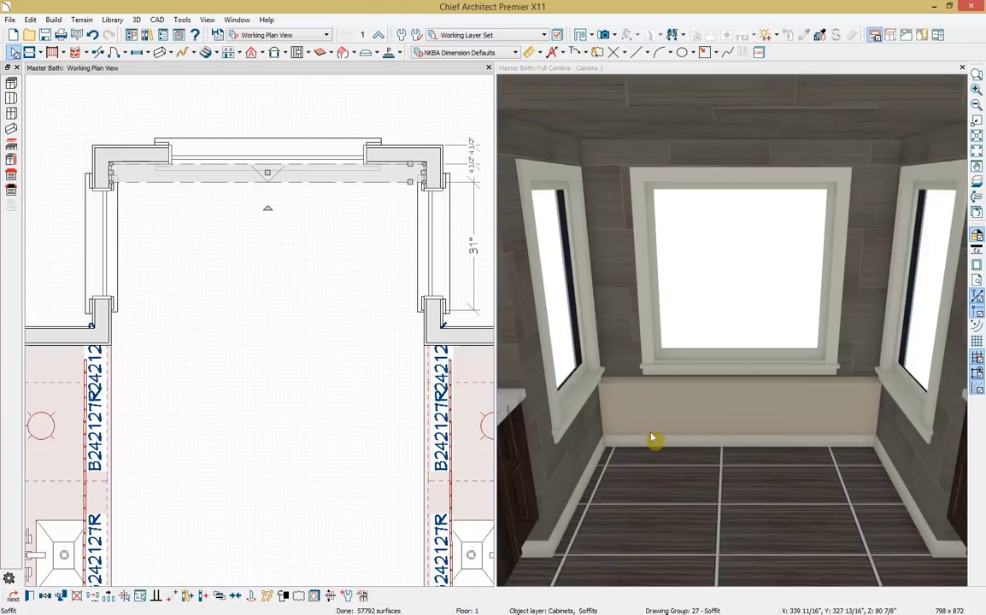
# Copy the Dust tile material from the alcove surfaces onto the soffit with the Material Eyedropper.
pyautogui.click(717, 80)
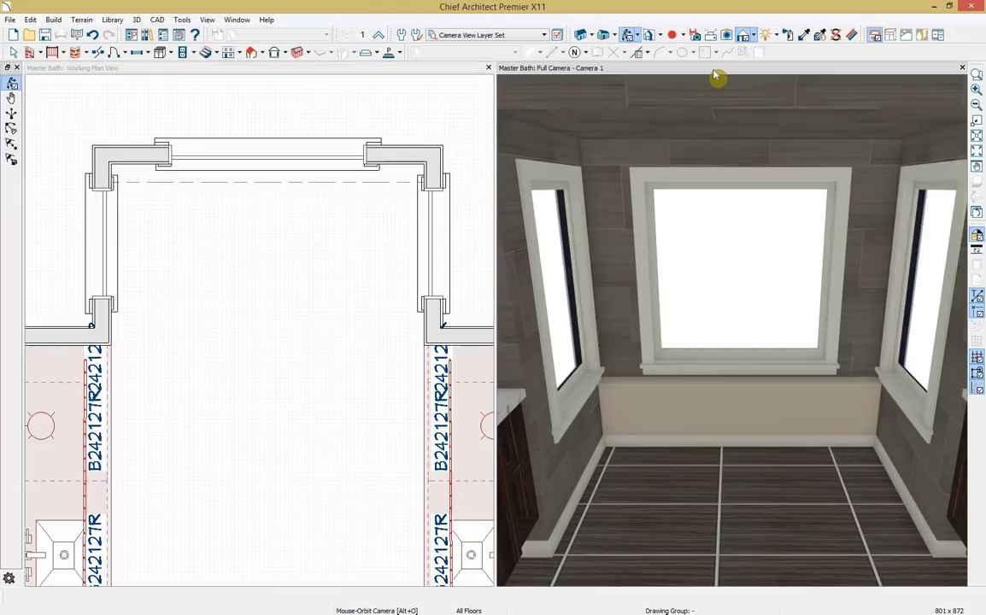
pyautogui.click(806, 38)
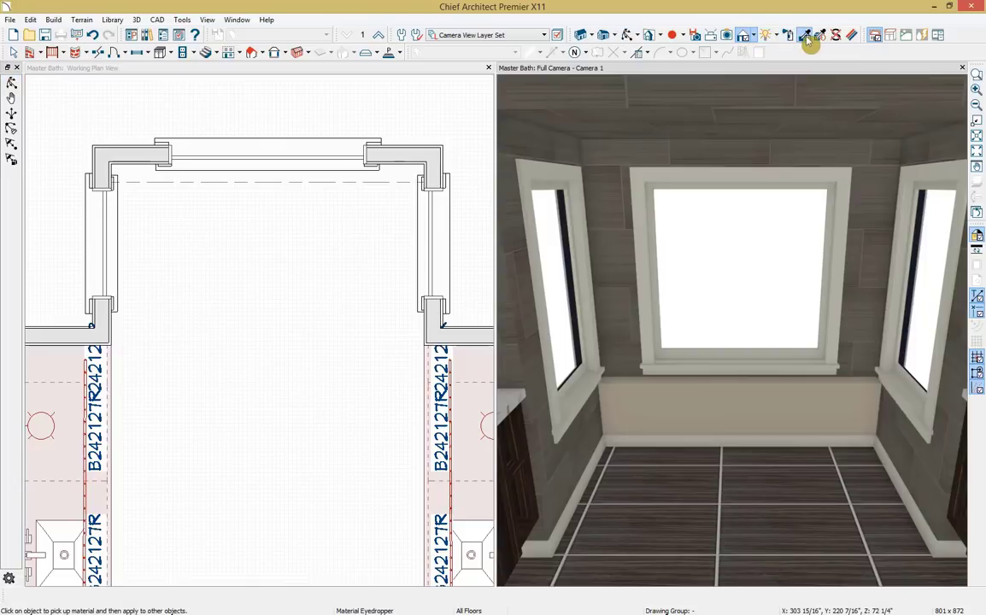
pyautogui.click(719, 108)
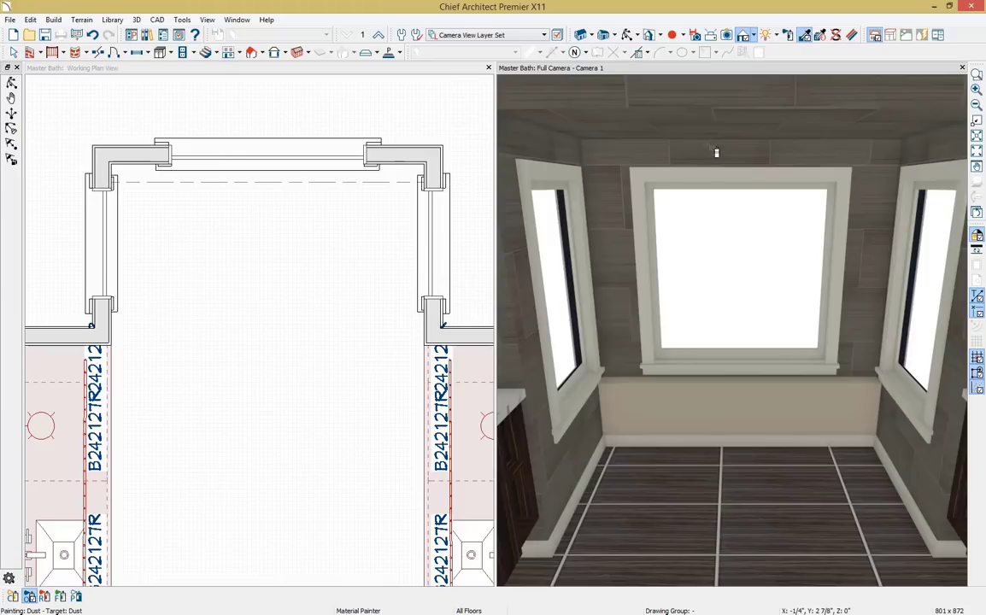
pyautogui.click(672, 410)
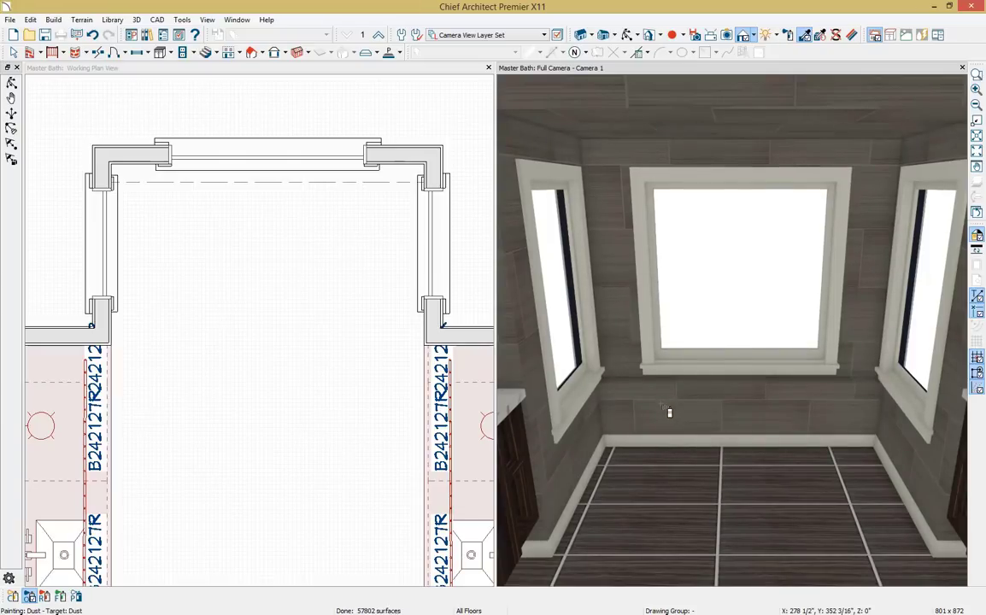
# Check the 4-Bath.jpg reference picture and draw a custom countertop about 6 5/8" deep over the soffit, spanning the alcove's width.
pyautogui.hotkey('alt', 'Tab')
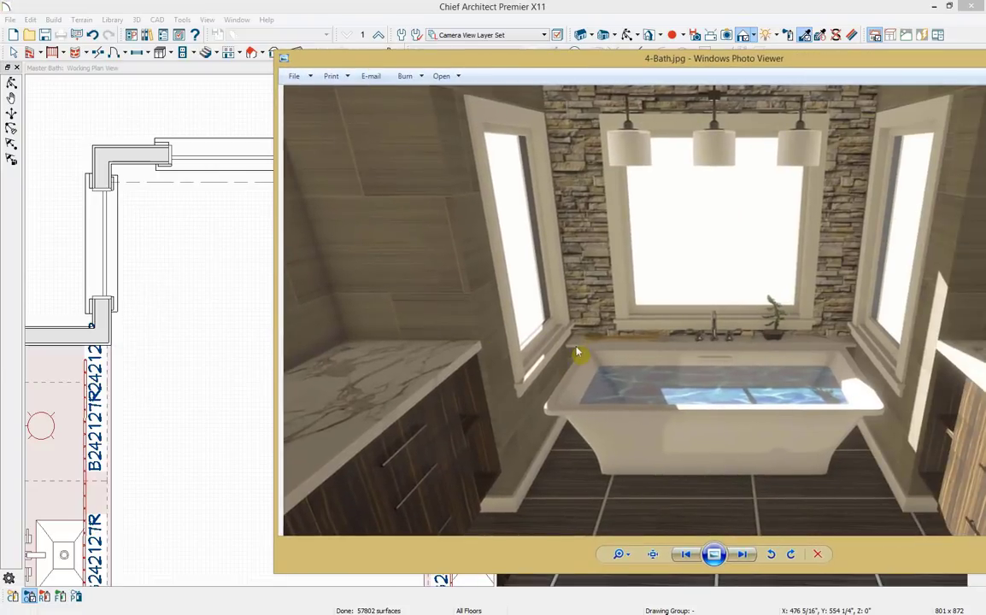
pyautogui.moveTo(458, 65); pyautogui.dragTo(985, 64)
pyautogui.click(282, 75)
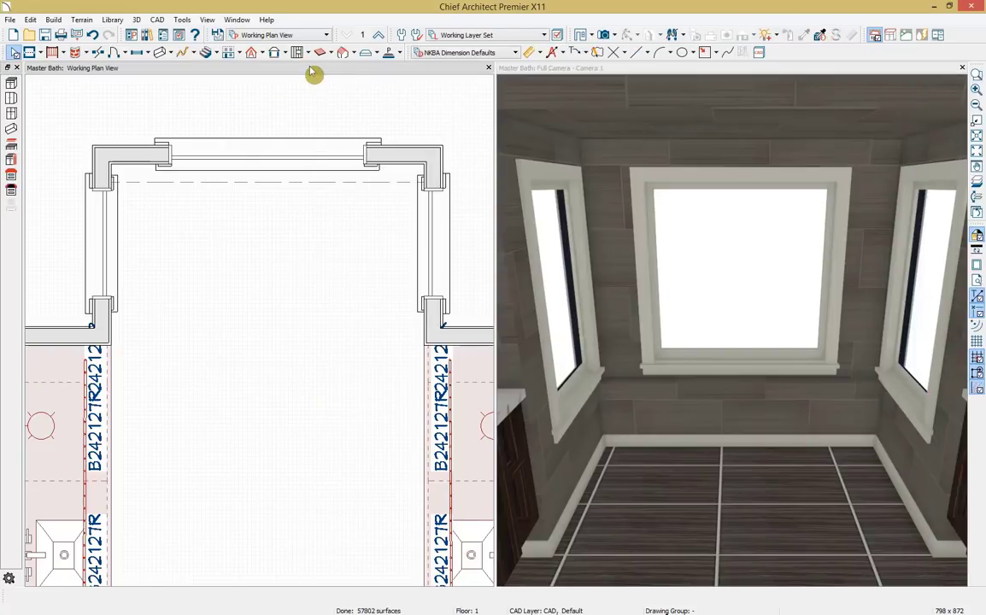
pyautogui.scroll(3, 253, 127)
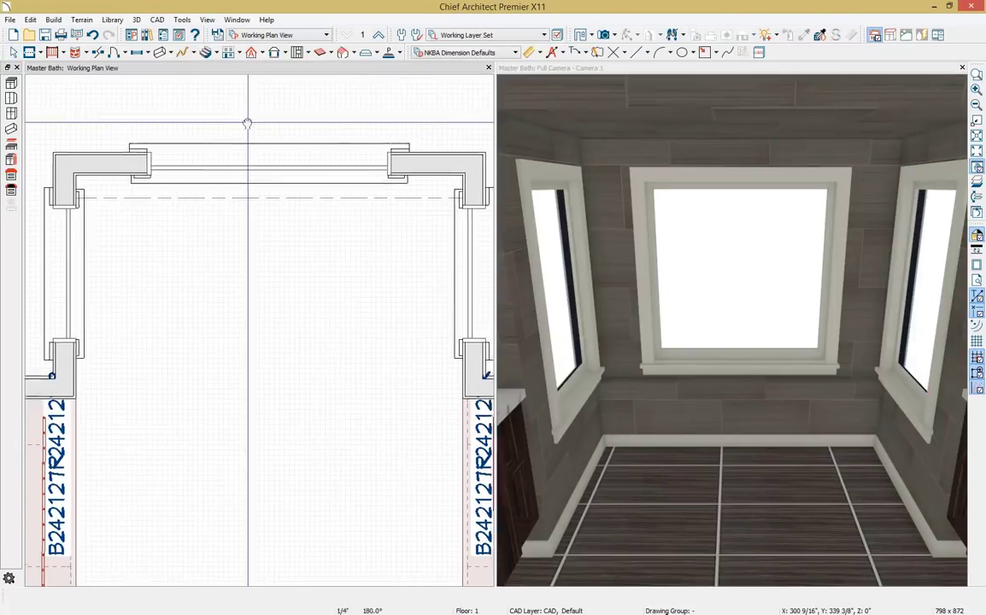
pyautogui.scroll(-1, 243, 118)
pyautogui.press('space')
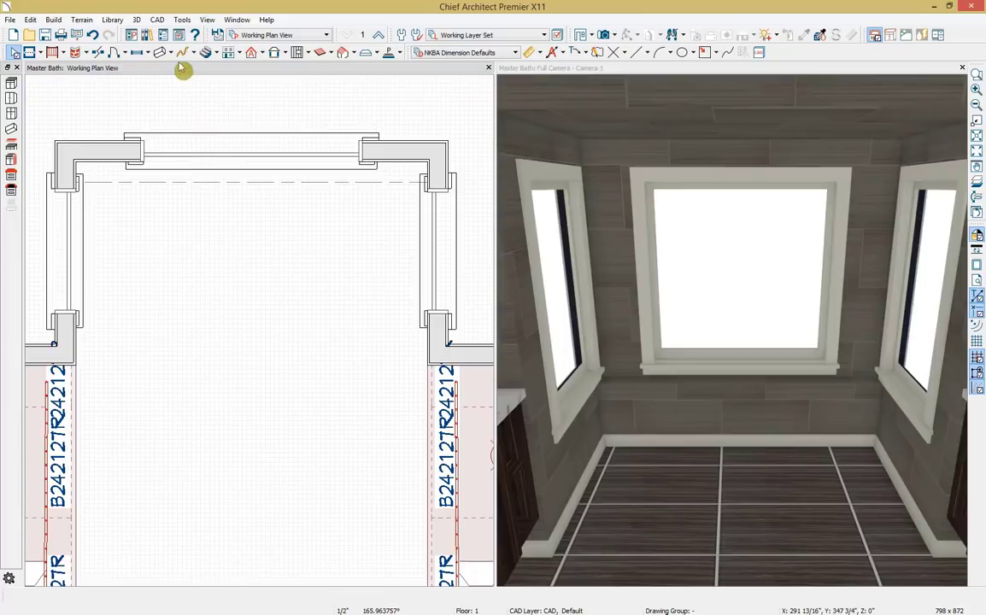
pyautogui.click(170, 53)
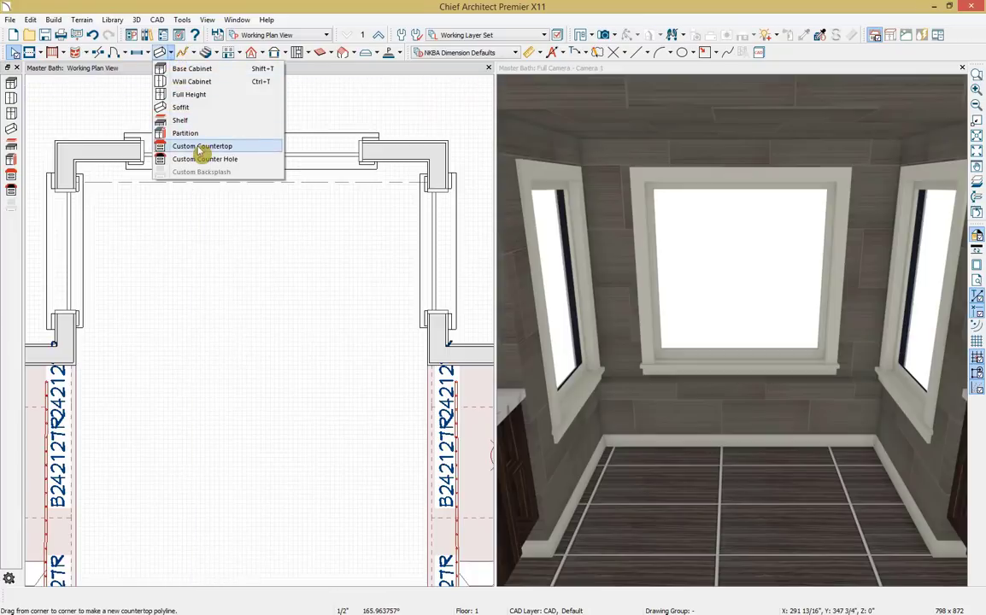
pyautogui.click(201, 147)
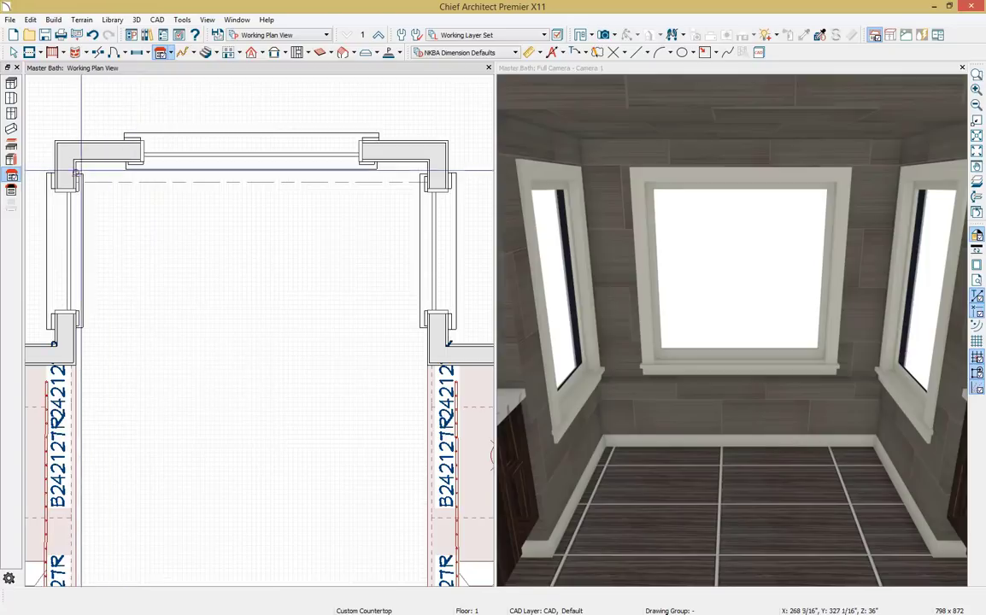
pyautogui.moveTo(75, 162); pyautogui.dragTo(419, 191)
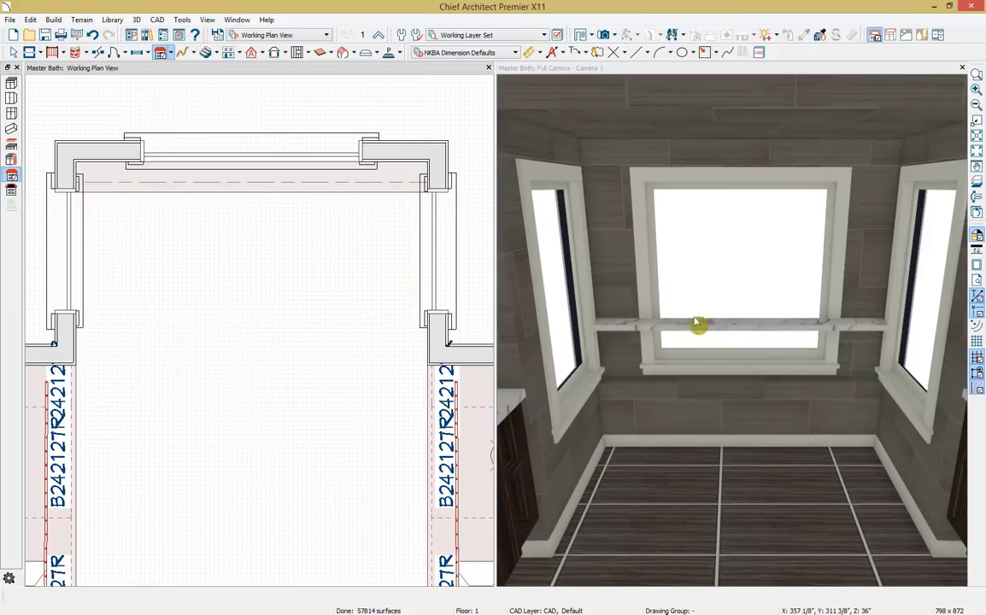
# Set the custom countertop's depth to 5" from the window wall.
pyautogui.click(393, 193)
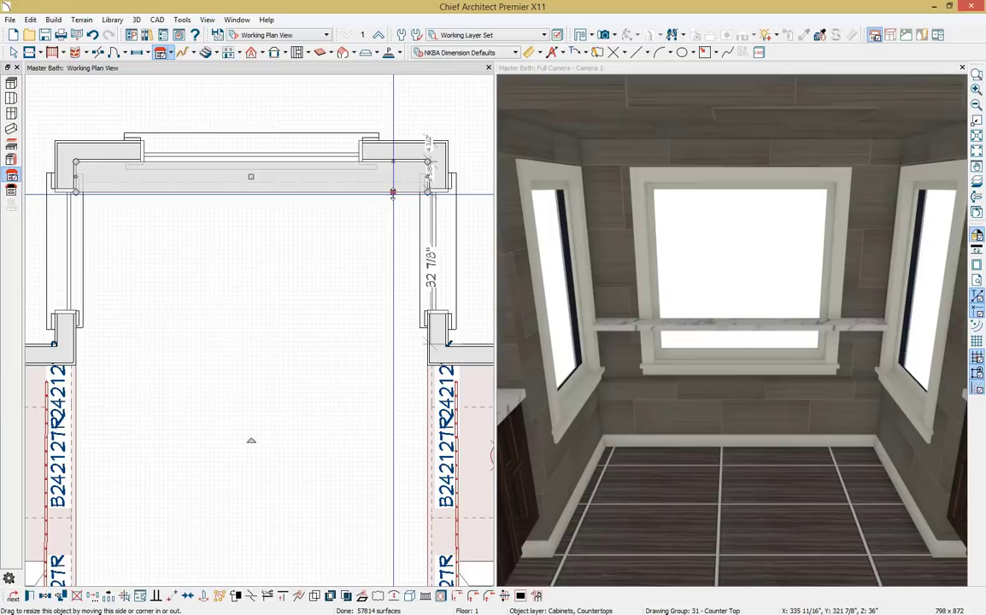
pyautogui.scroll(5, 423, 190)
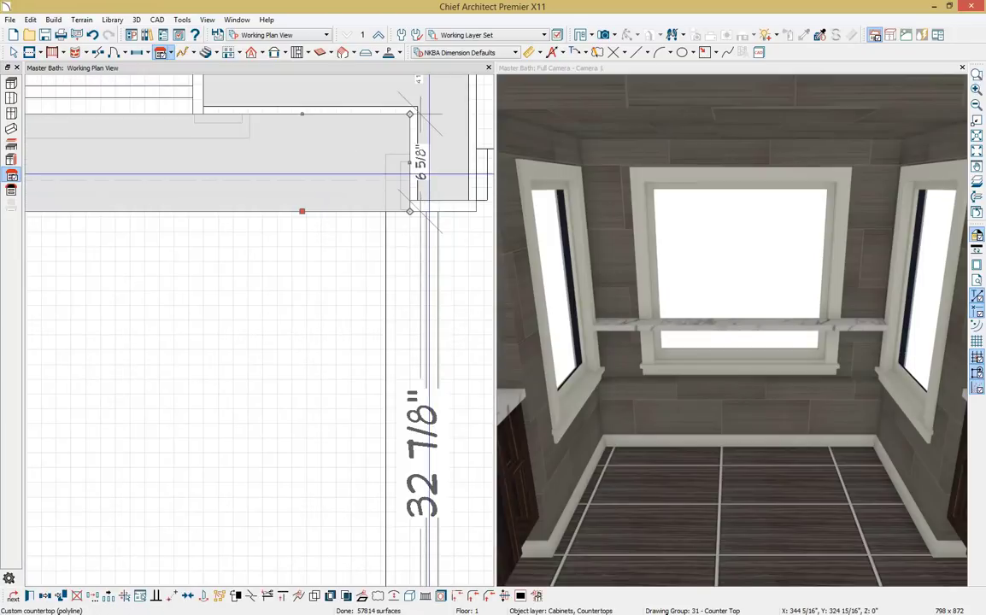
pyautogui.click(427, 175)
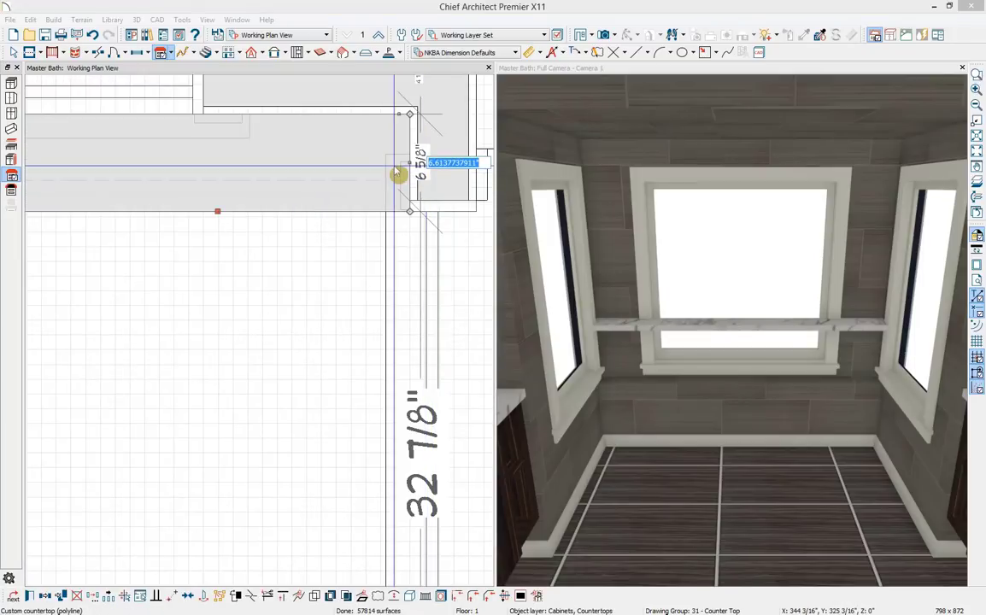
pyautogui.write('5')
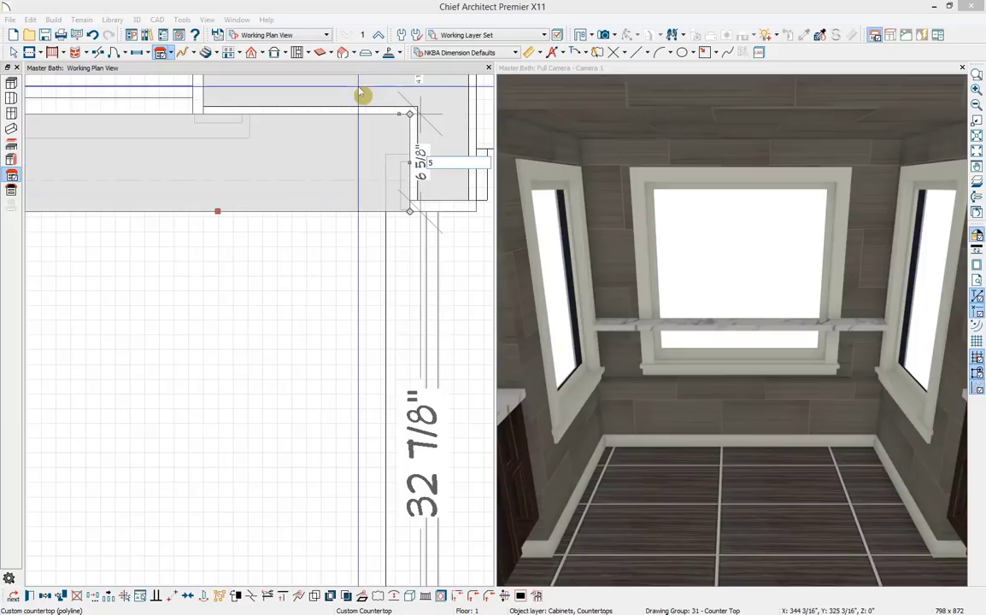
pyautogui.press('Return')
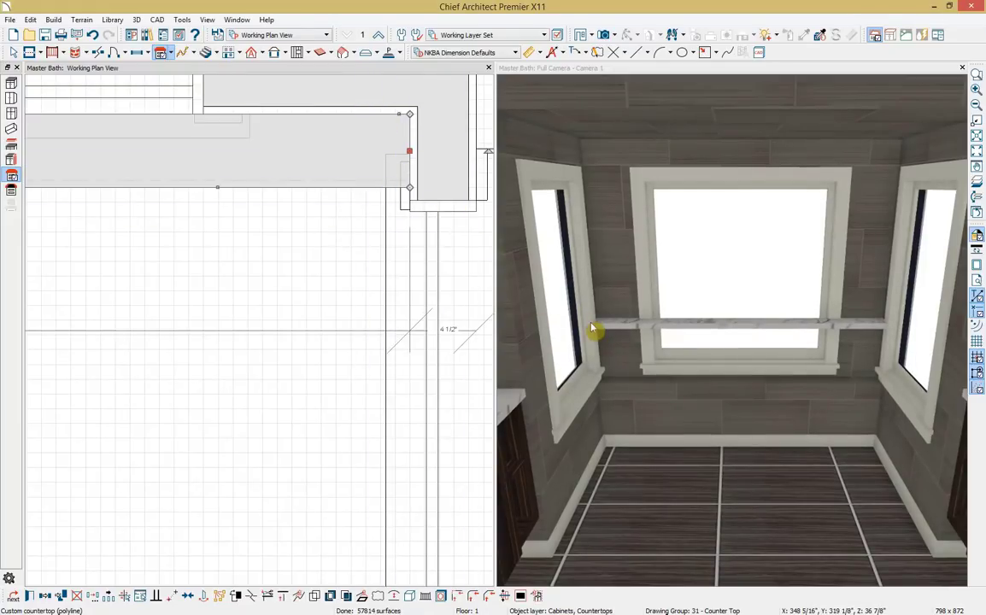
# Detach the custom countertop's height from the cabinets and set its finished-floor-to-bottom distance to 19".
pyautogui.click(29, 597)
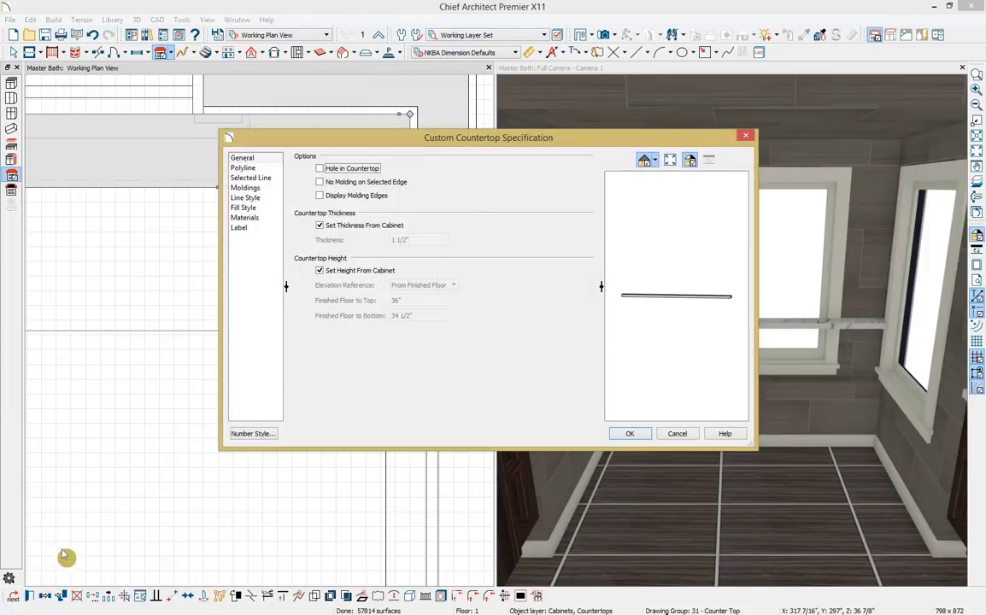
pyautogui.click(350, 272)
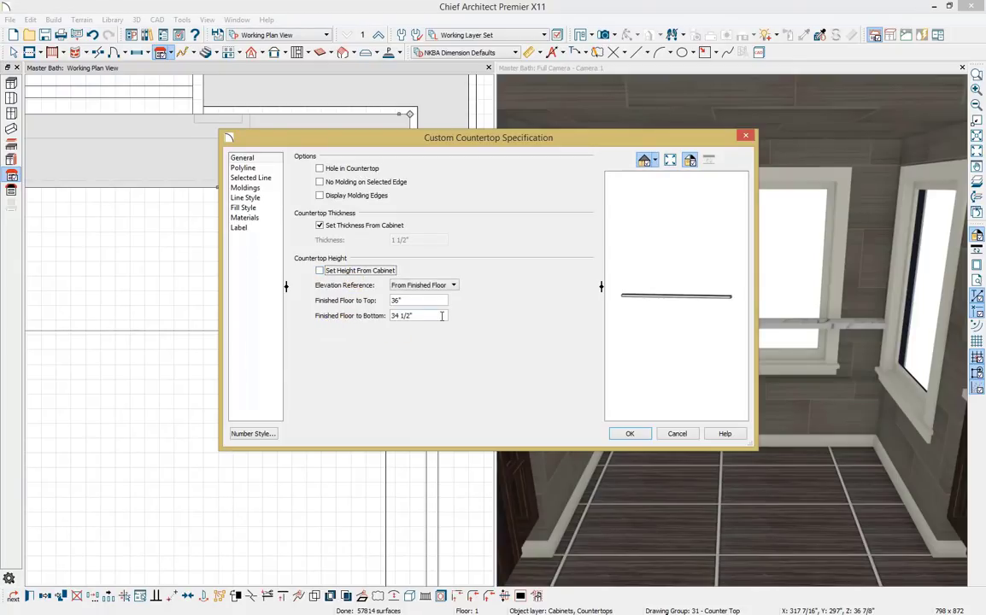
pyautogui.moveTo(441, 315); pyautogui.dragTo(327, 323)
pyautogui.write('19')
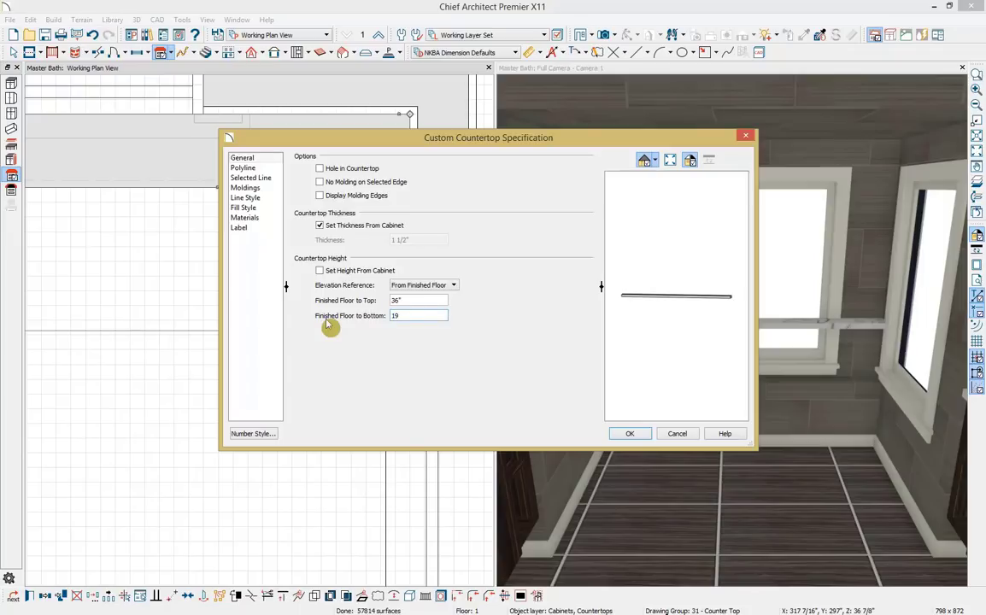
pyautogui.write('"')
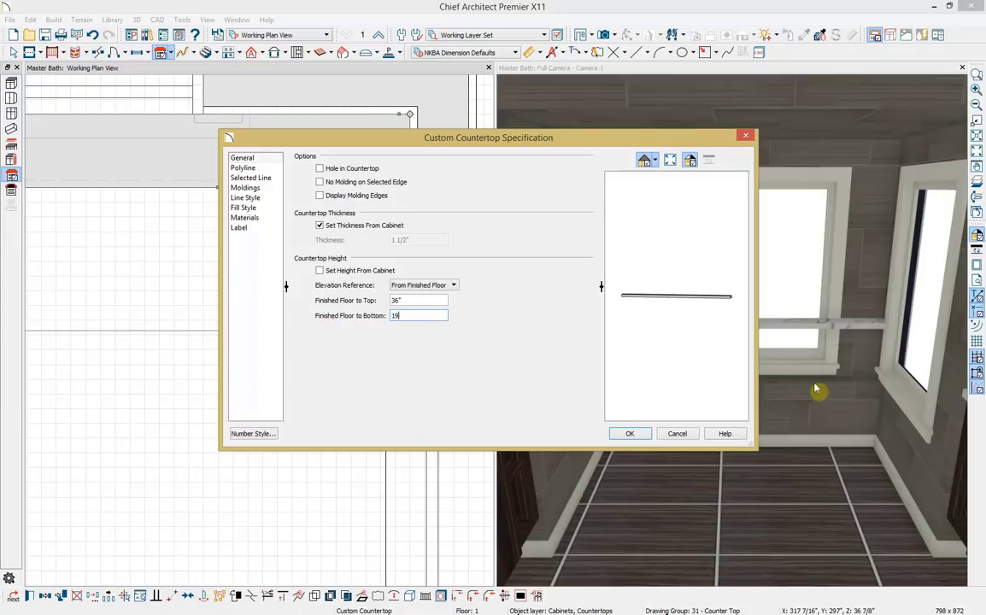
pyautogui.click(631, 434)
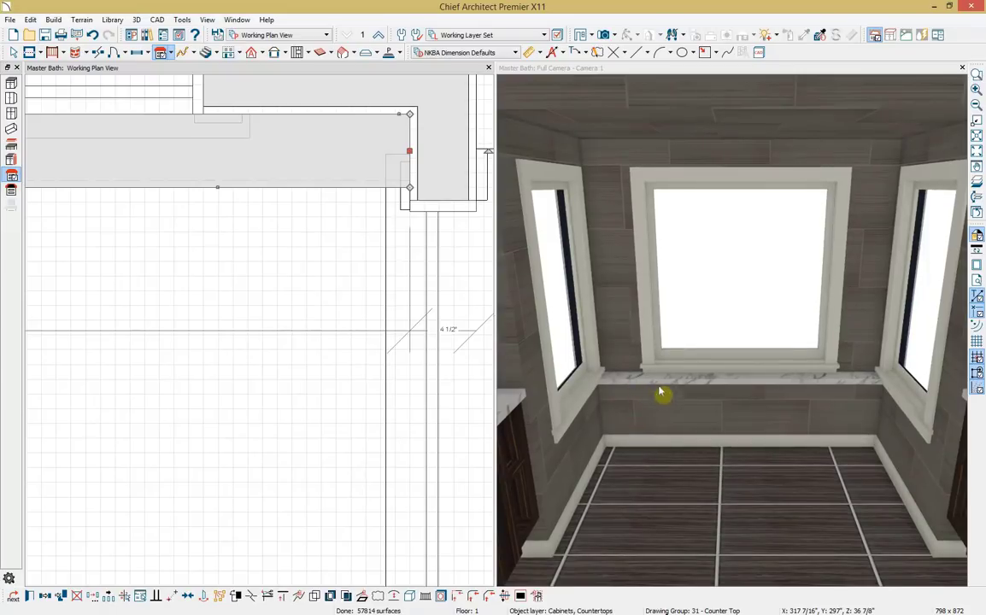
# Add a custom backsplash covering the window wall above the ledge countertop in the camera view.
pyautogui.click(590, 80)
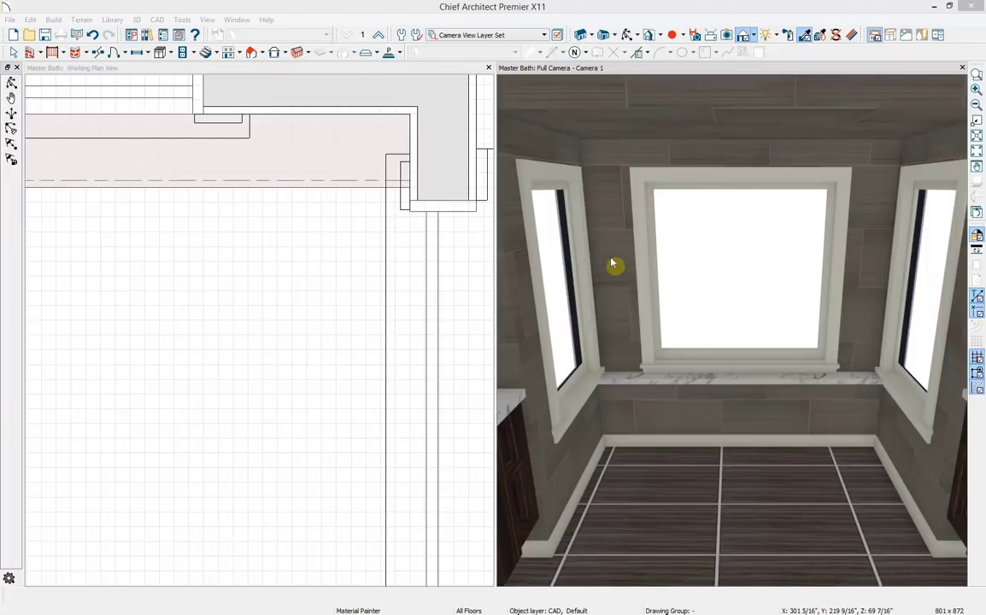
pyautogui.click(172, 53)
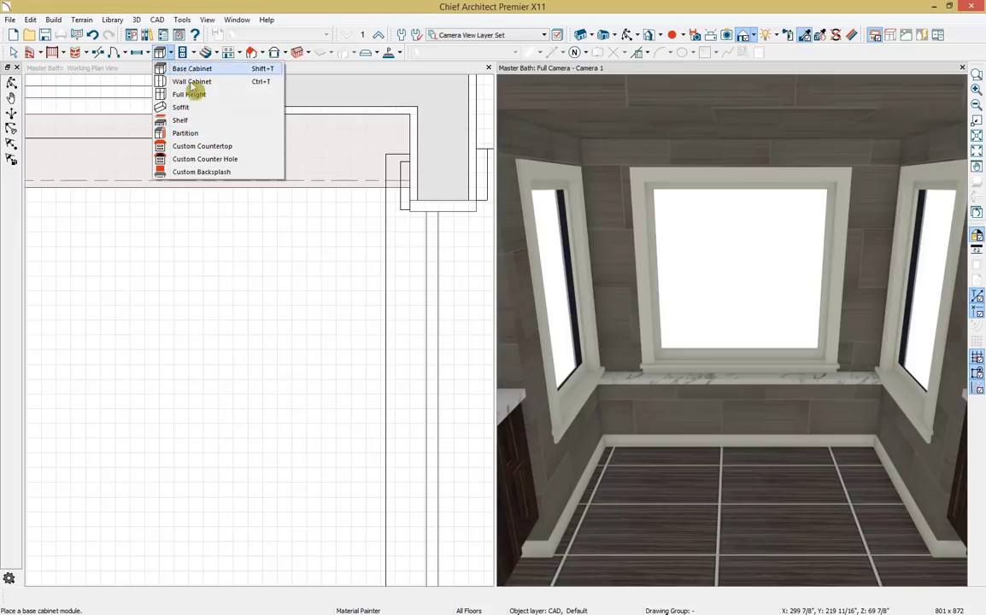
pyautogui.click(238, 173)
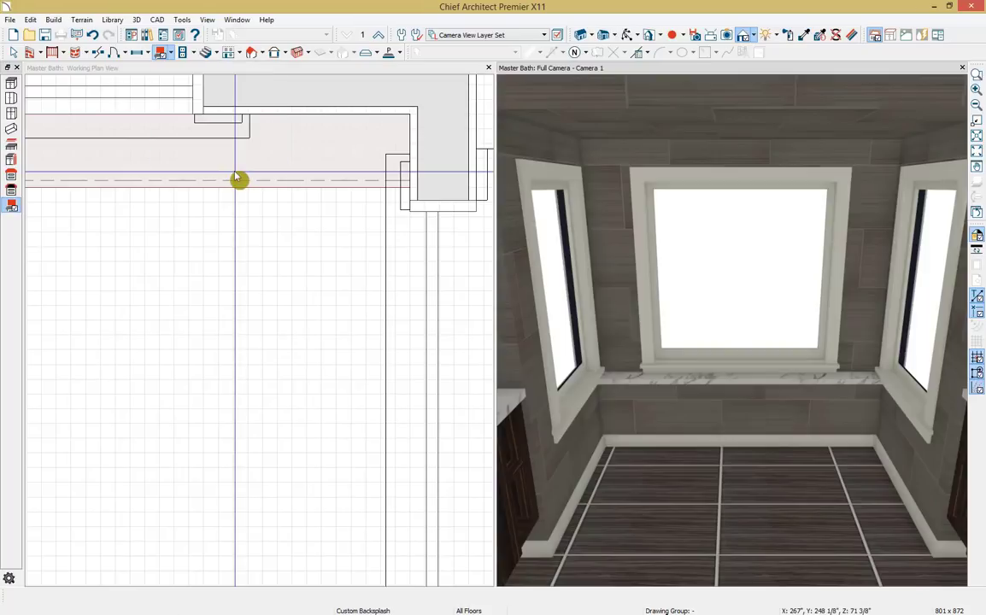
pyautogui.click(599, 197)
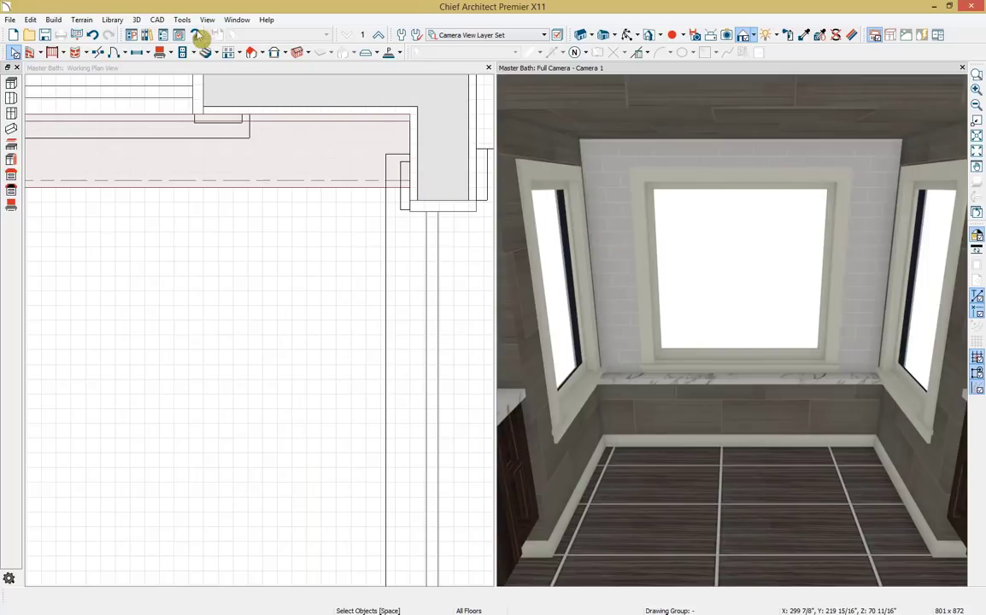
# Try the Yellow Brown material on the backsplash, and replace it with Umber Creek from the Bathroom Demonstration materials.
pyautogui.click(150, 38)
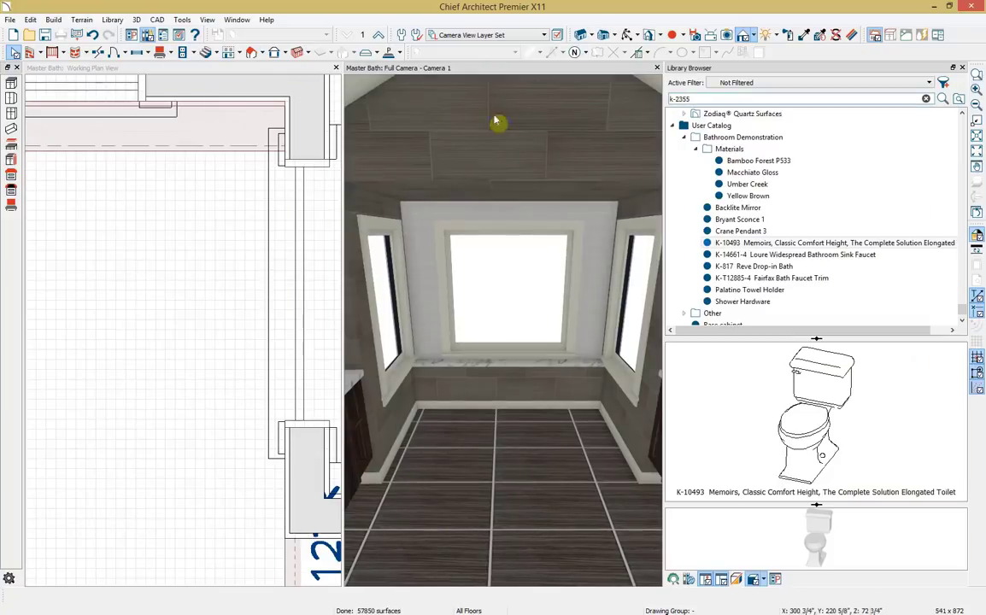
pyautogui.click(724, 152)
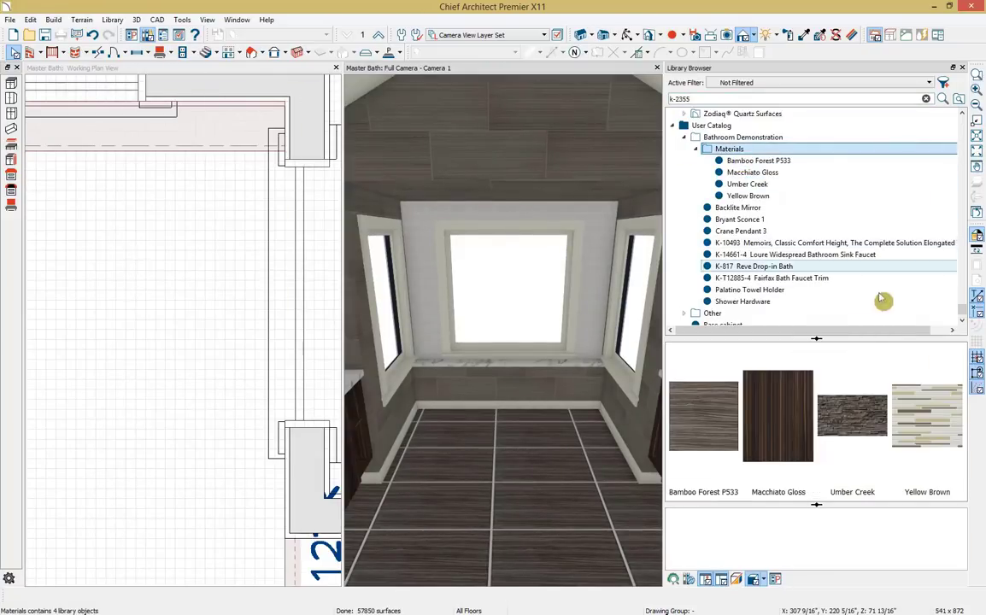
pyautogui.click(921, 411)
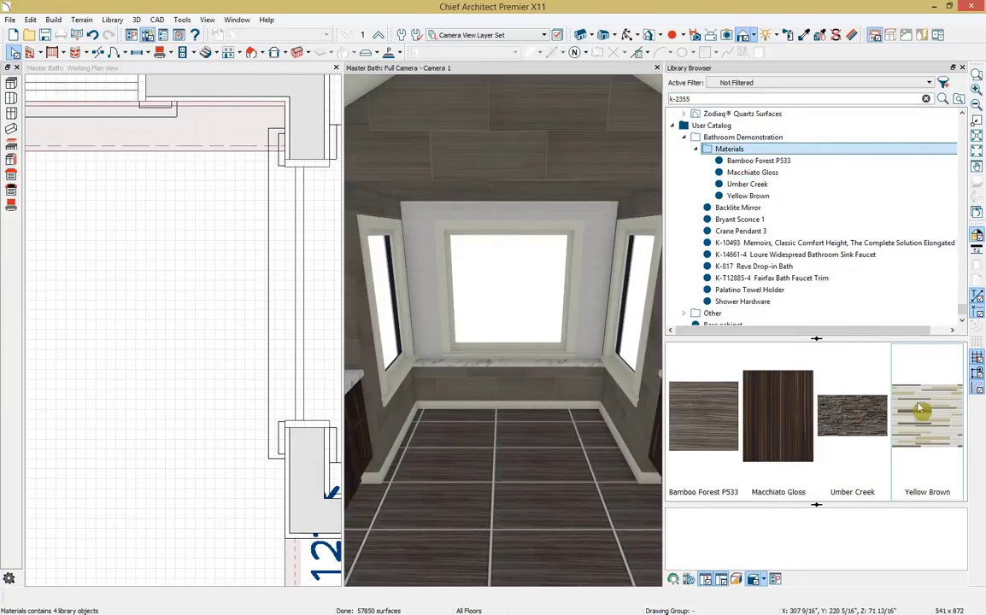
pyautogui.click(600, 293)
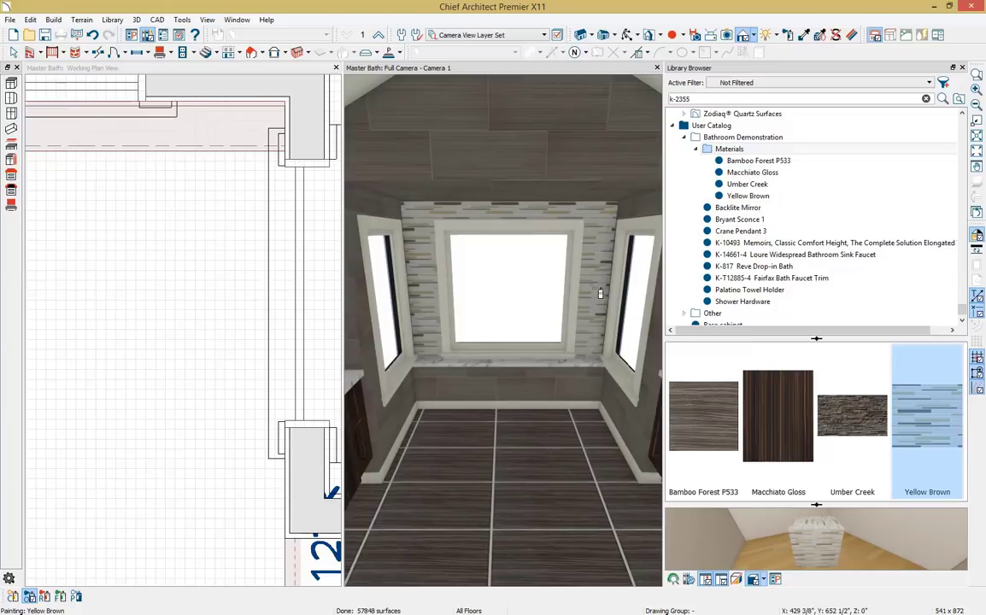
pyautogui.click(839, 429)
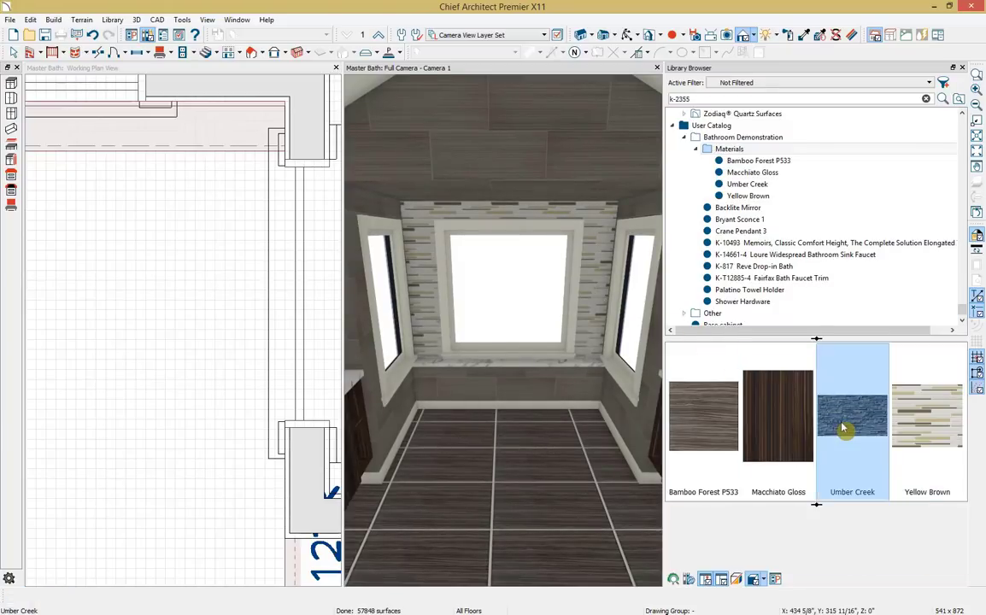
pyautogui.click(608, 283)
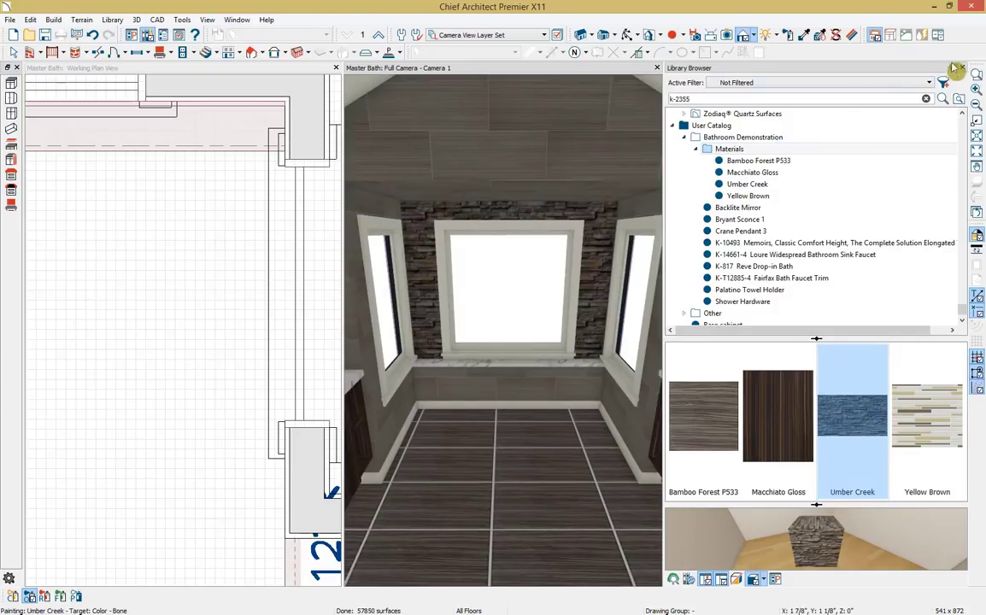
# Place the K-T12885-4 Fairfax Bath Faucet Trim from the library on the ledge, centered below the window.
pyautogui.scroll(-2, 322, 260)
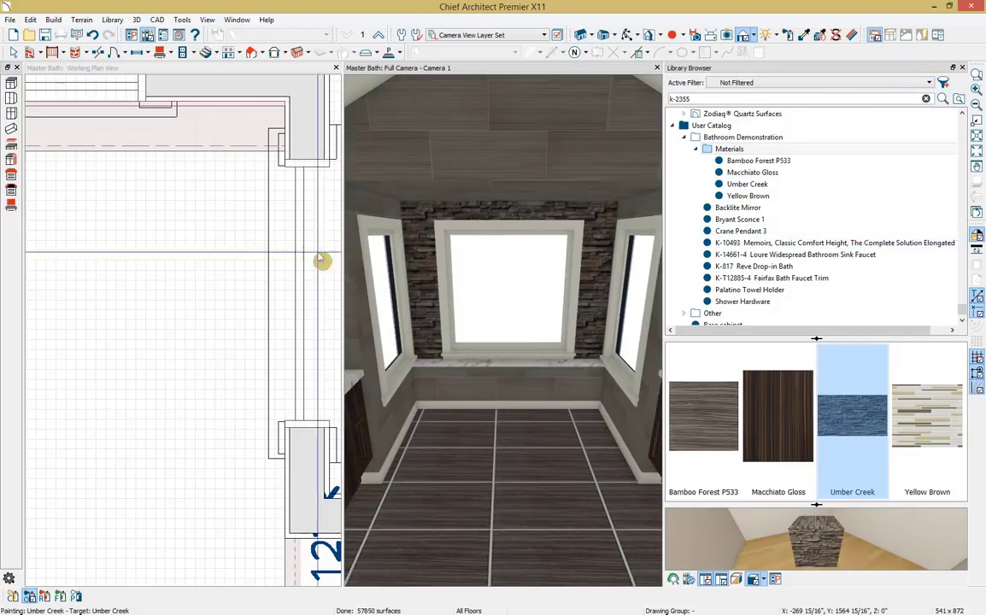
pyautogui.click(199, 103)
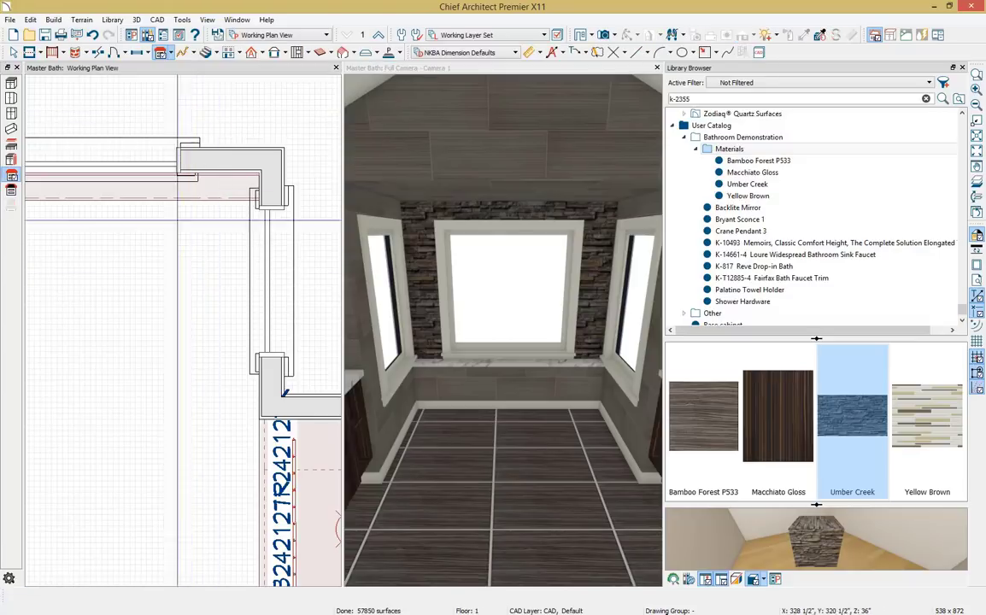
pyautogui.scroll(-2, 186, 261)
pyautogui.scroll(-2, 186, 261)
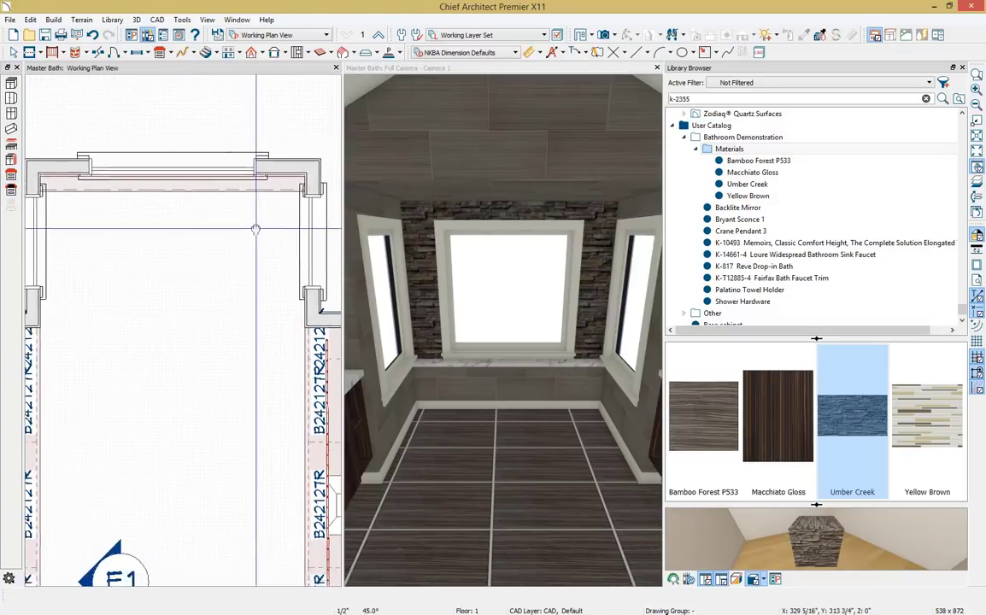
pyautogui.scroll(-2, 274, 221)
pyautogui.scroll(-1, 274, 221)
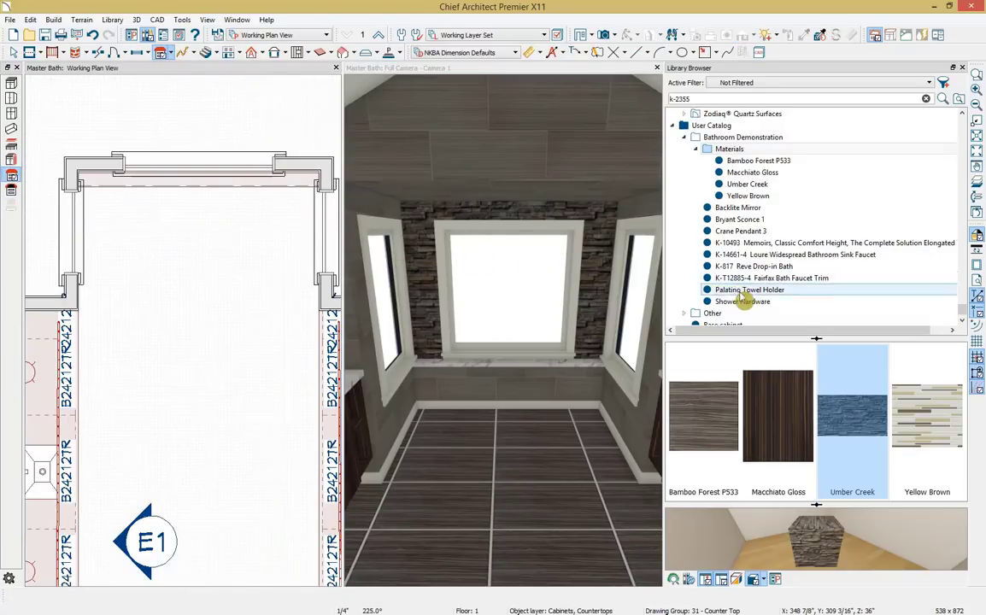
pyautogui.click(761, 277)
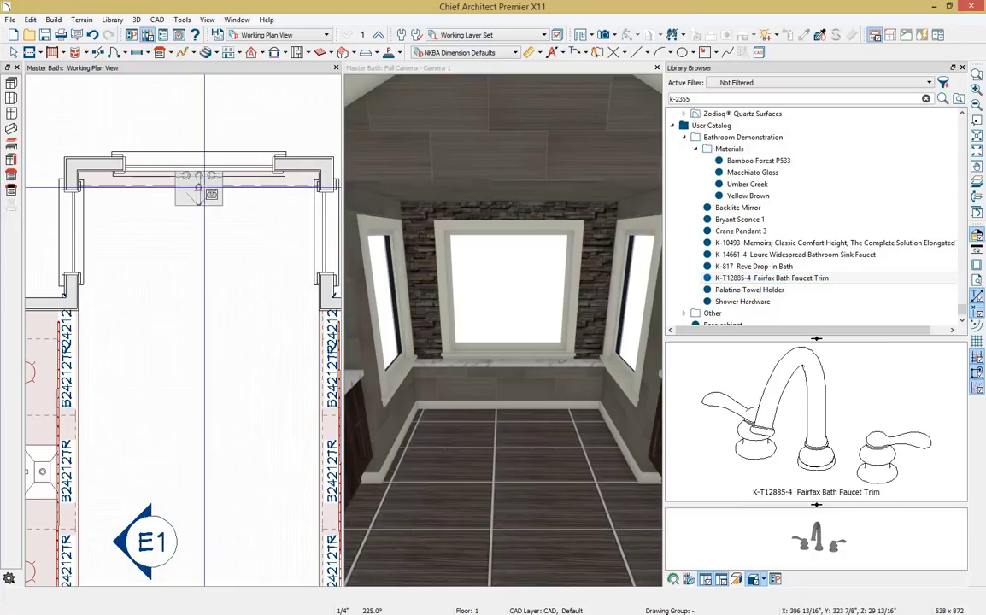
pyautogui.click(204, 186)
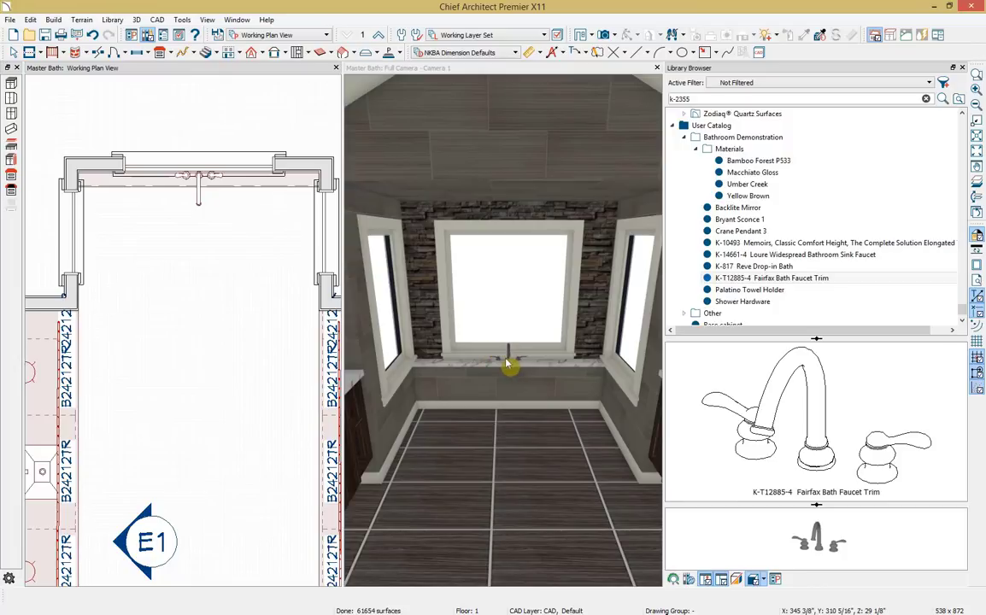
# Set the bath faucet's finished-floor-to-bottom distance to 20.5" so it sits on top of the countertop.
pyautogui.doubleClick(202, 209)
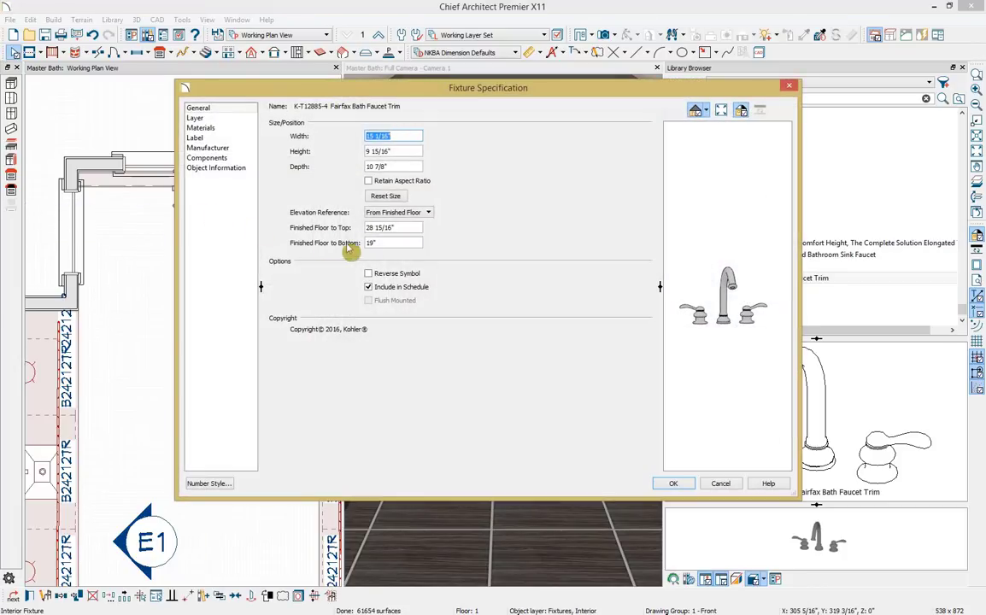
pyautogui.moveTo(447, 96); pyautogui.dragTo(938, 149)
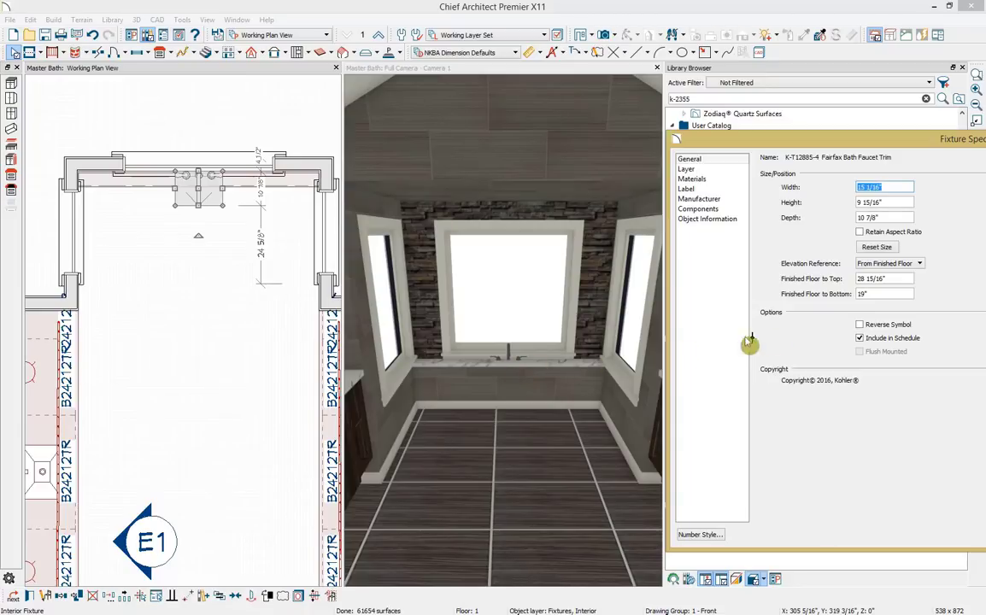
pyautogui.doubleClick(901, 295)
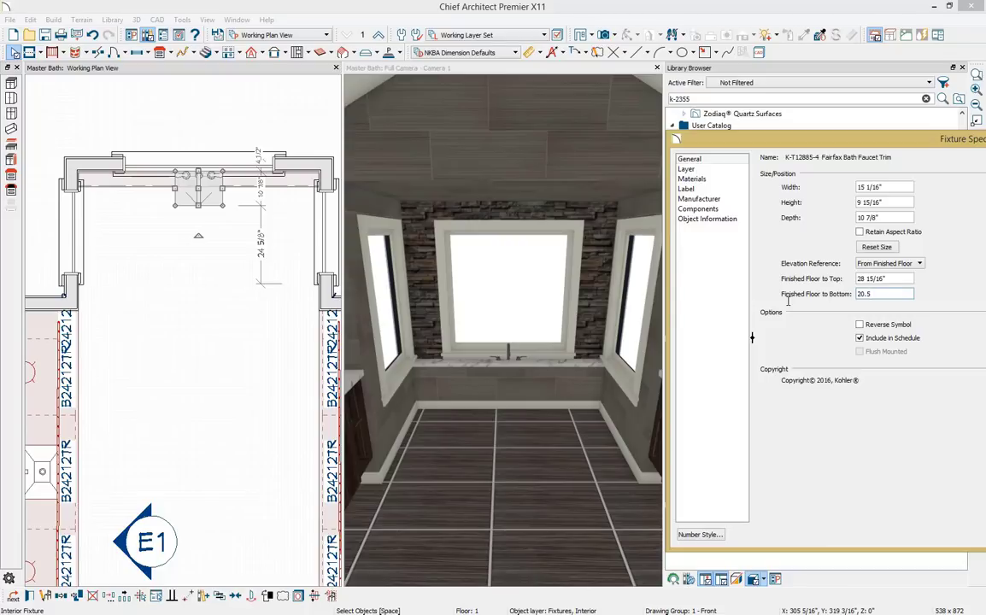
pyautogui.press('Return')
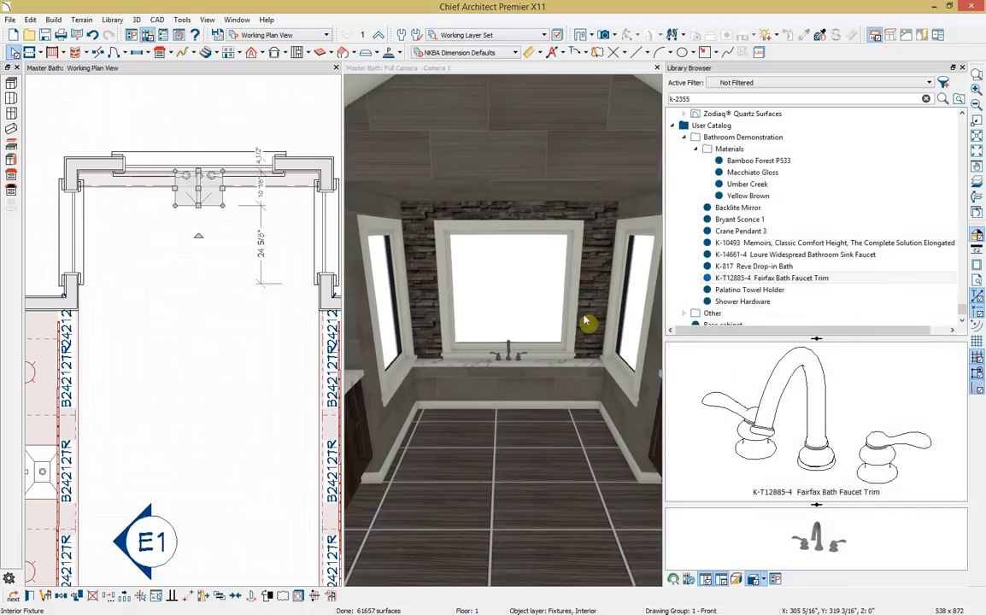
# Move the bath faucet about 1" forward on the ledge, away from the window wall.
pyautogui.scroll(5, 194, 214)
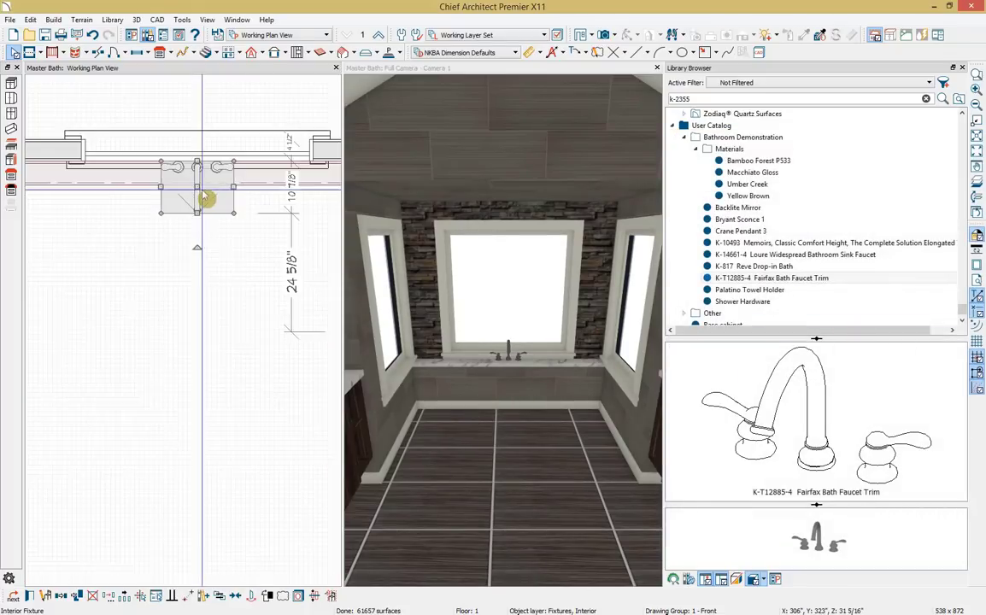
pyautogui.scroll(2, 198, 188)
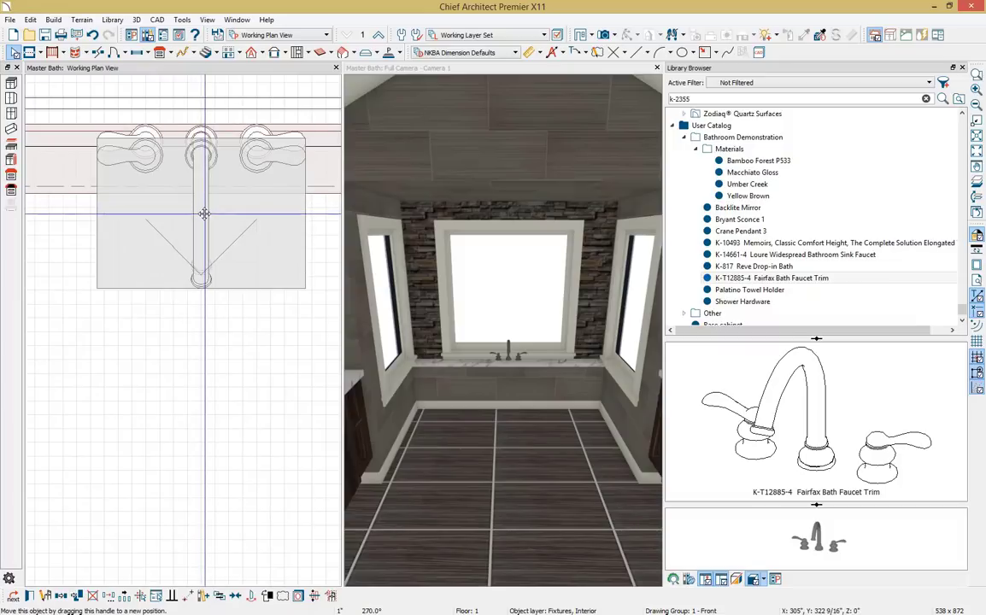
pyautogui.moveTo(203, 213); pyautogui.dragTo(194, 243)
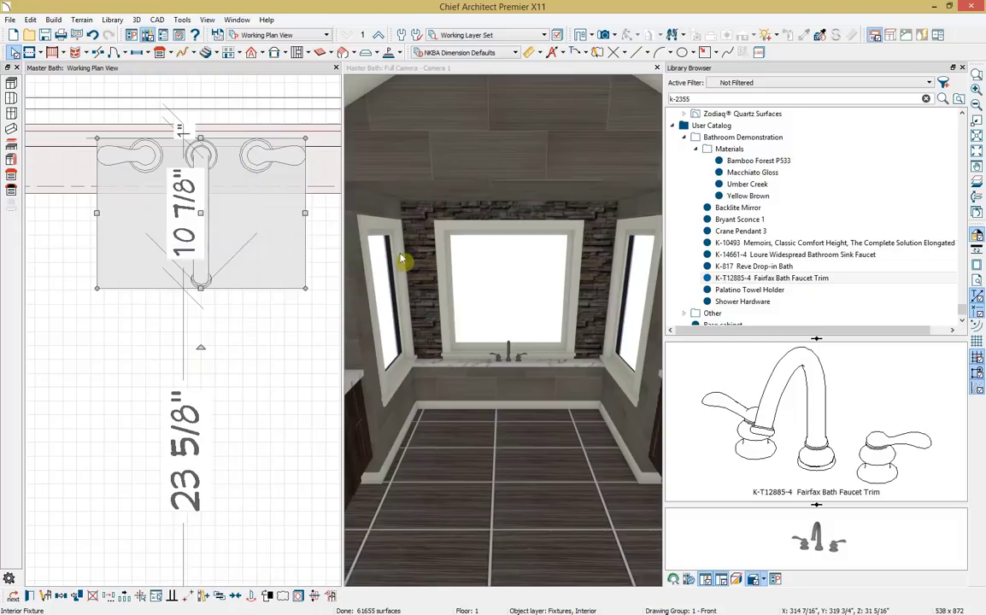
# Place the K-817 Reve Drop-in Bath from the library in the alcove, directly in front of the ledge.
pyautogui.click(798, 266)
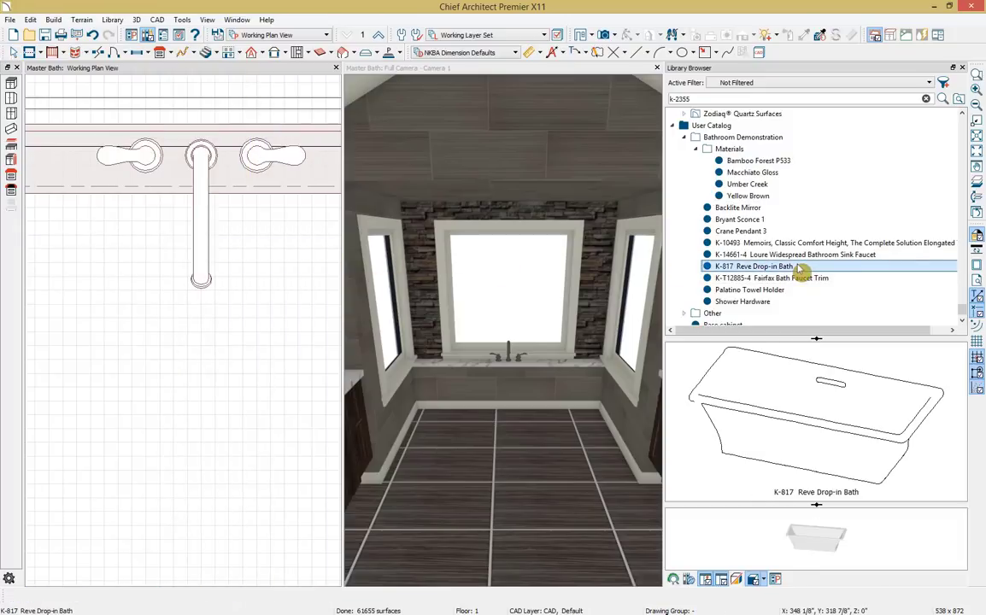
pyautogui.scroll(-3, 205, 354)
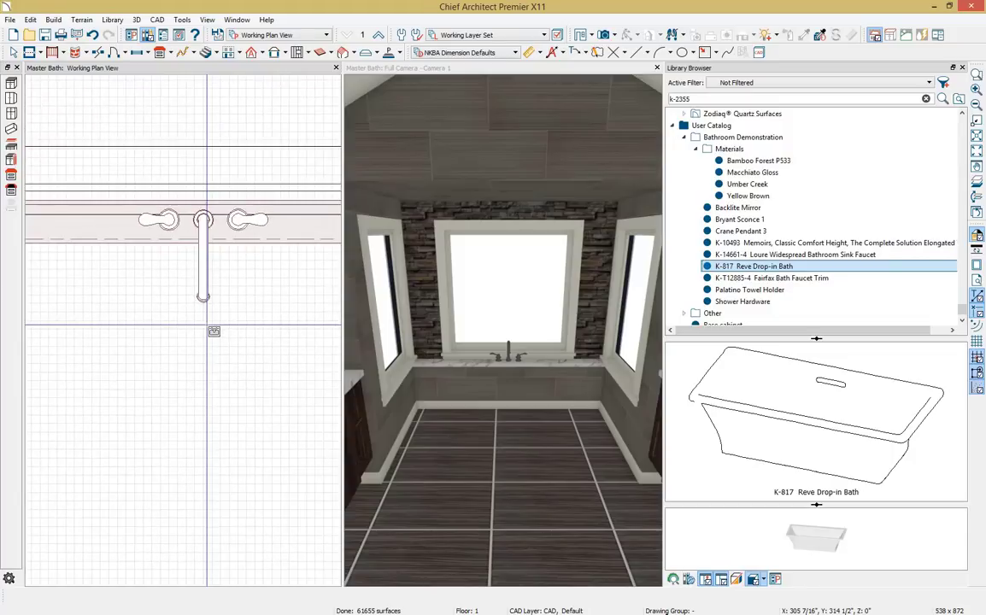
pyautogui.scroll(-2, 211, 361)
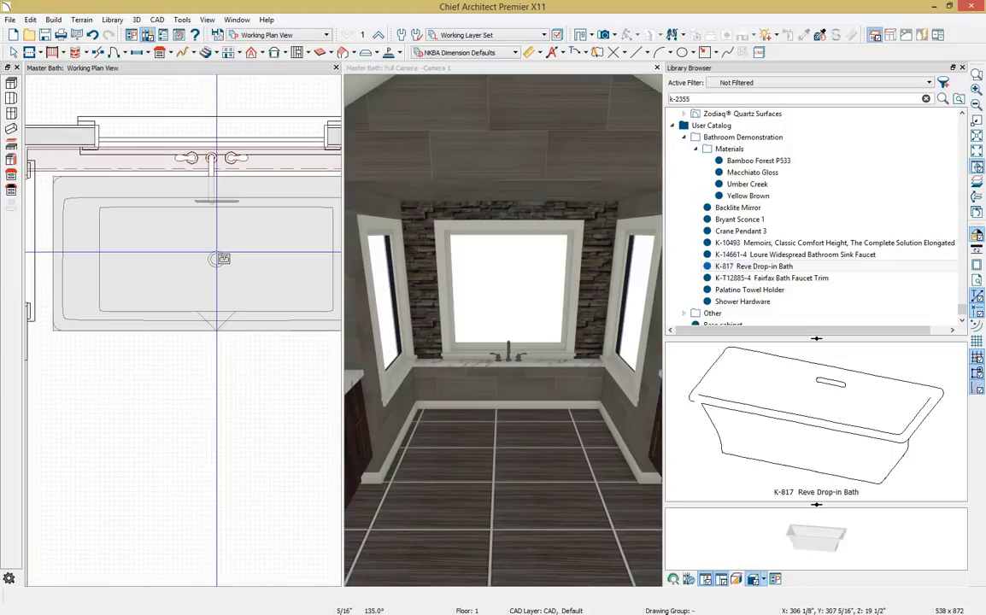
pyautogui.click(220, 258)
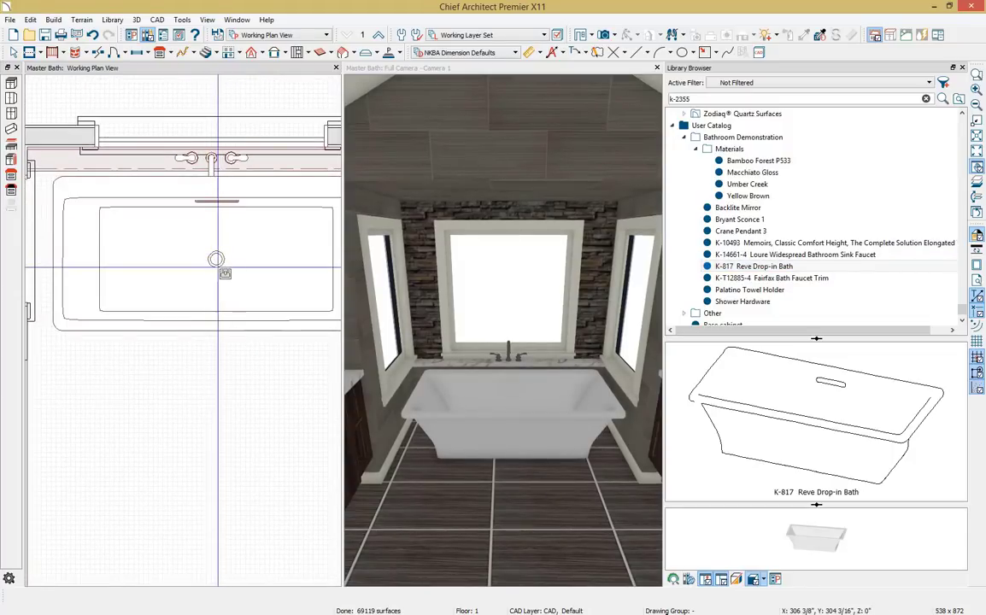
# Center the bathtub on the alcove's window so it lines up with the faucet.
pyautogui.click(220, 274)
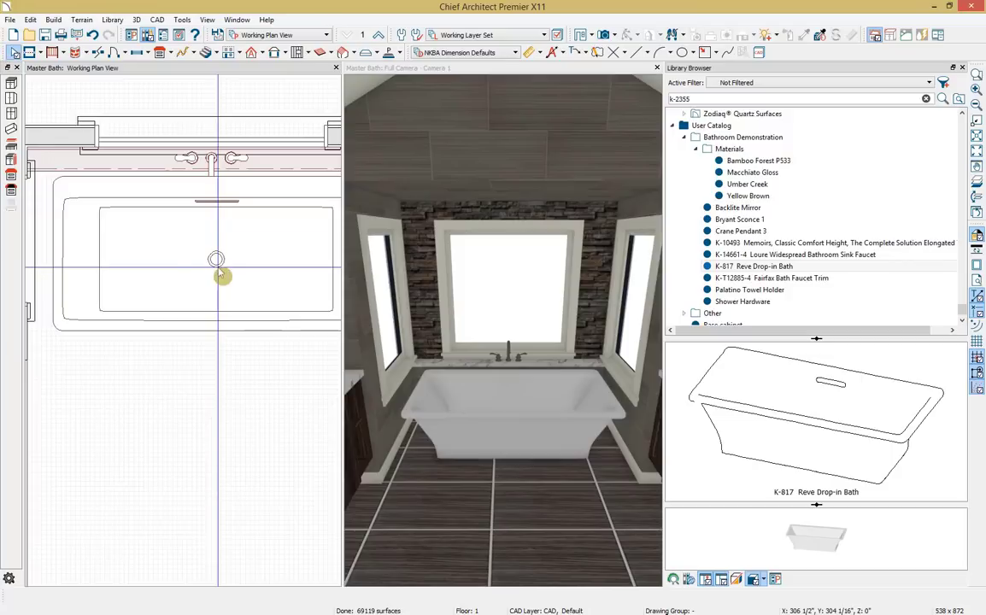
pyautogui.click(220, 273)
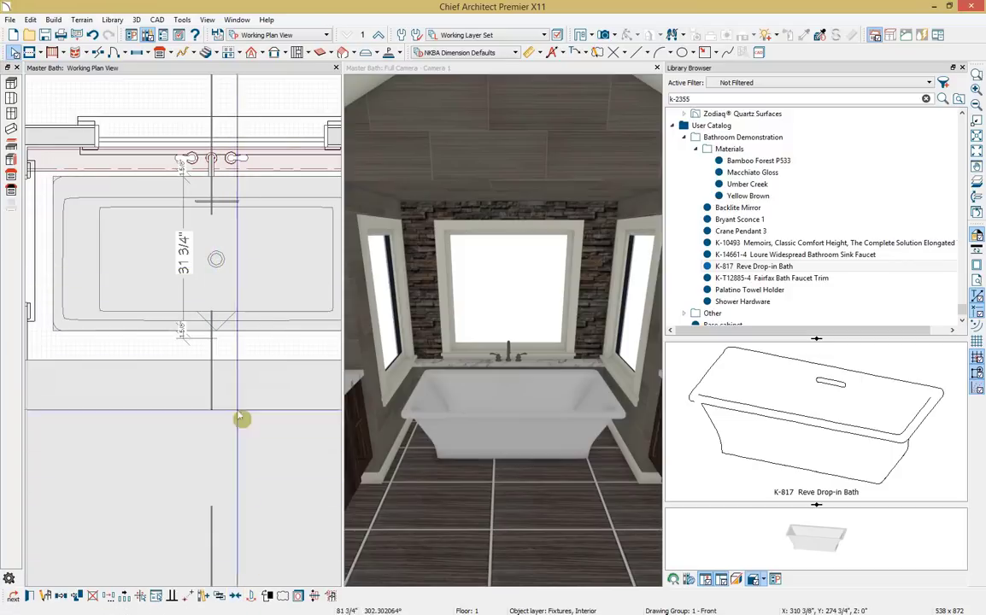
pyautogui.moveTo(242, 419); pyautogui.dragTo(215, 147)
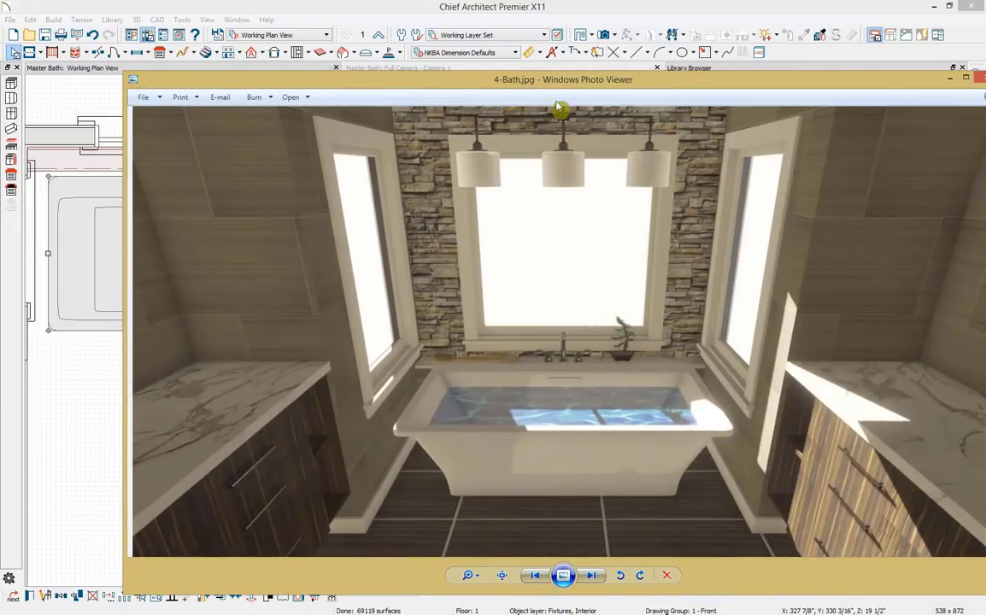
# Place the Crane Pendant 3 light from the library centered over the bathtub, after closing the reference photo.
pyautogui.hotkey('alt', 'F4')
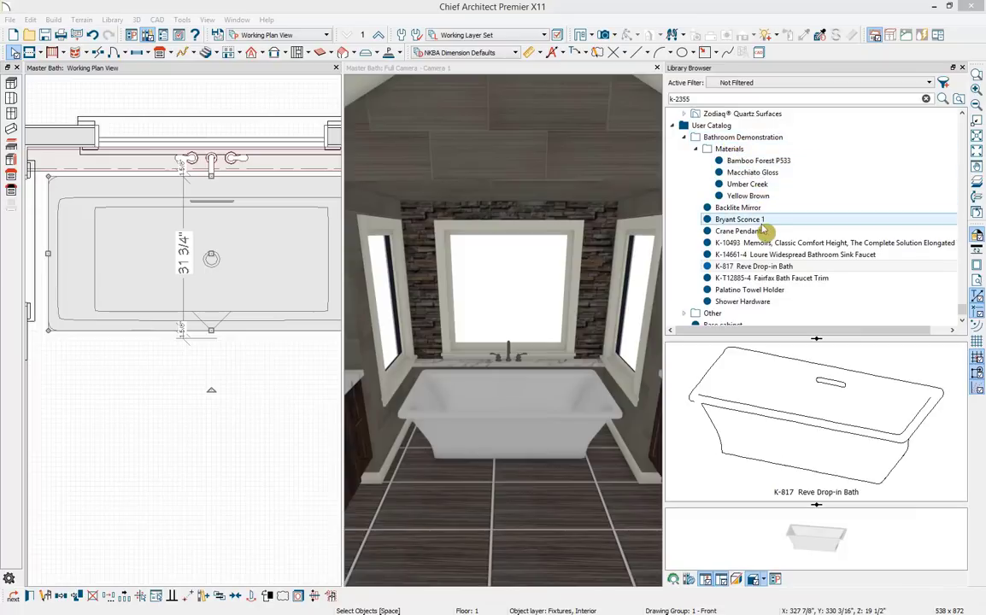
pyautogui.click(730, 219)
pyautogui.click(740, 207)
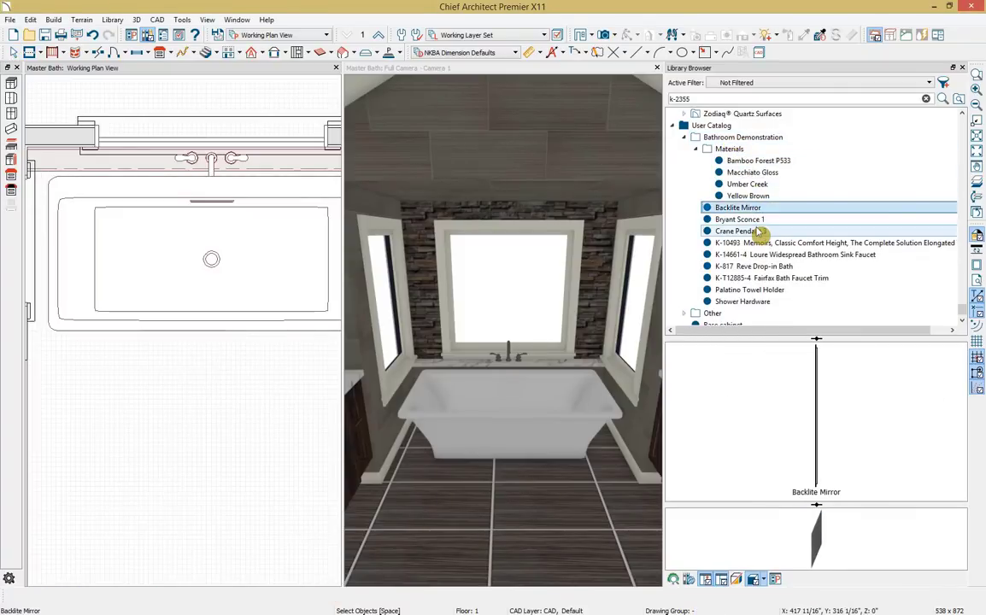
pyautogui.click(740, 230)
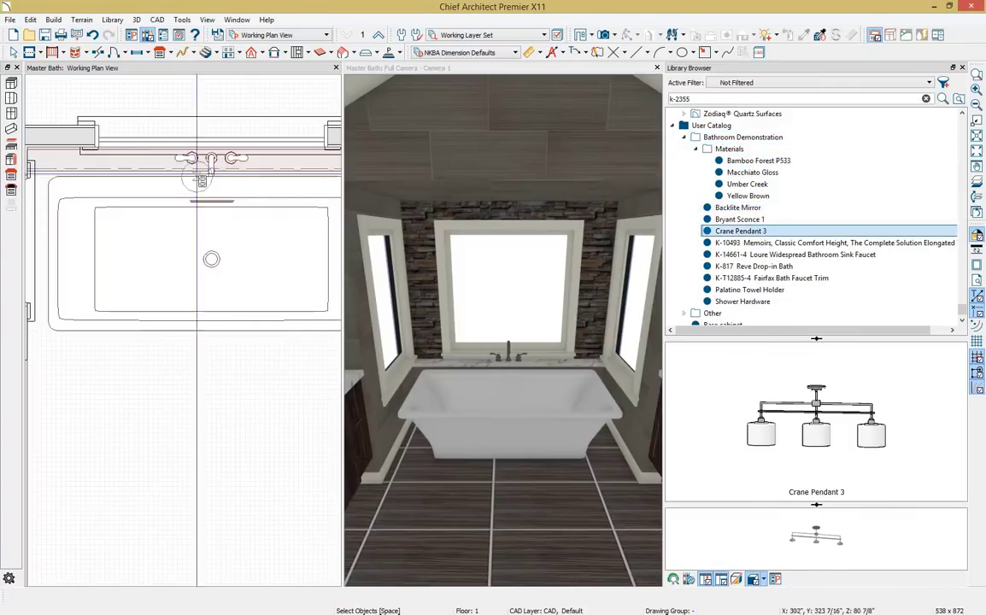
pyautogui.click(211, 256)
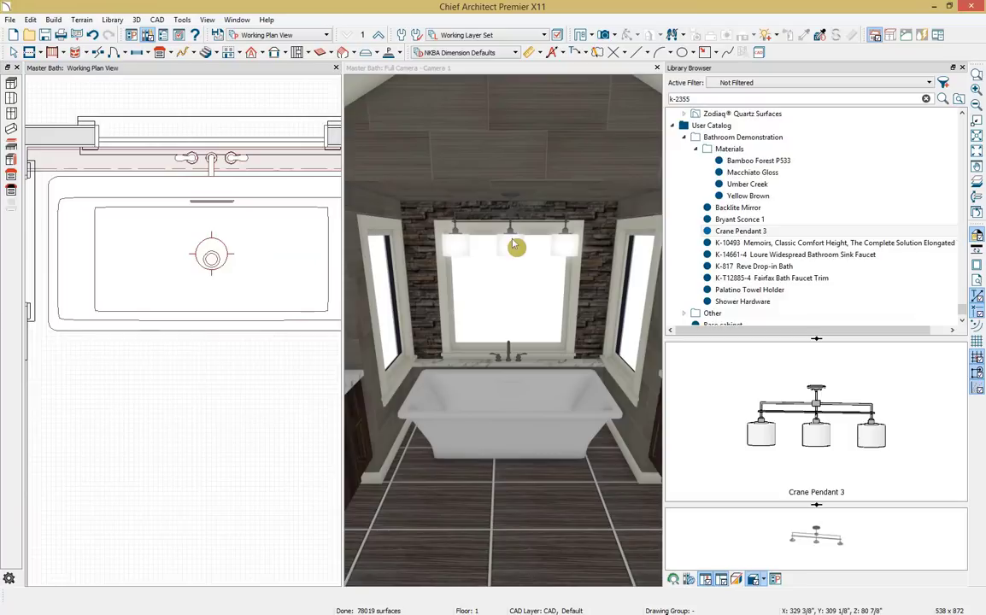
pyautogui.click(962, 68)
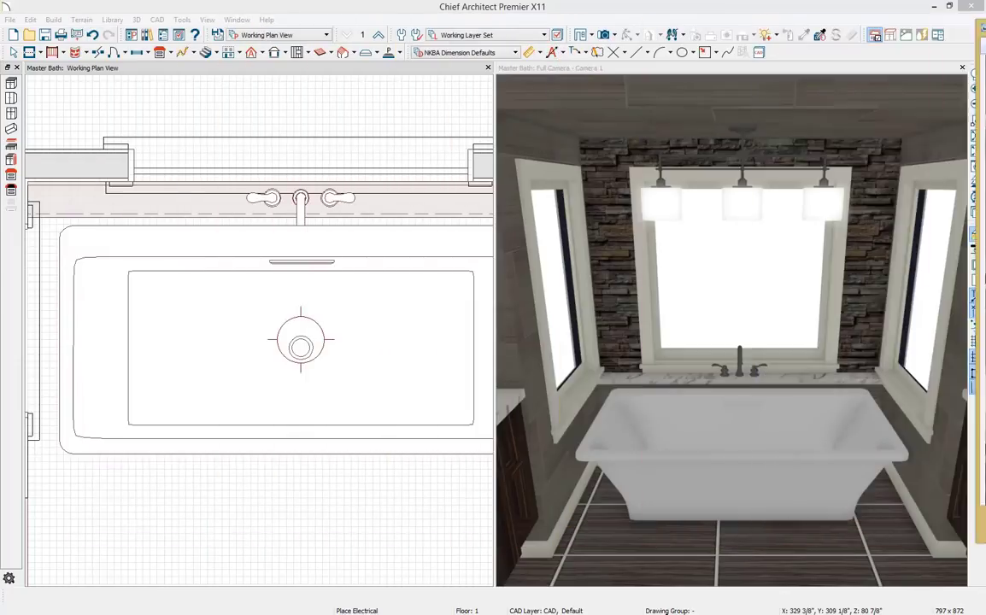
# Draw two Straight Glass Pony Walls enclosing a corner shower about 35 1/2" by 74 1/2" between the right vanity and the entry wall.
pyautogui.moveTo(797, 225); pyautogui.dragTo(623, 192, button='middle')
pyautogui.click(618, 68)
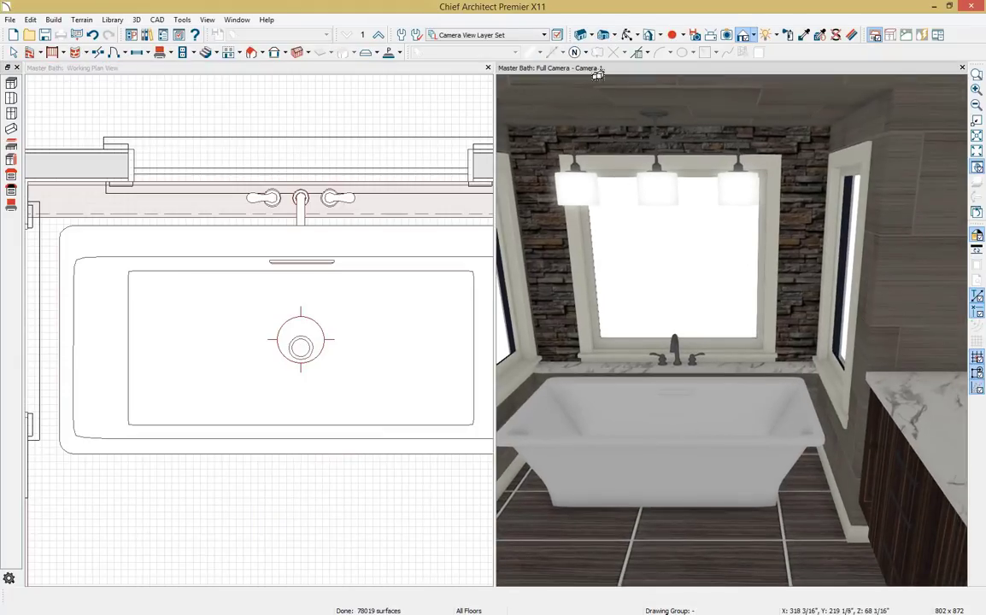
pyautogui.click(628, 34)
pyautogui.moveTo(689, 187); pyautogui.dragTo(866, 268)
pyautogui.click(198, 460)
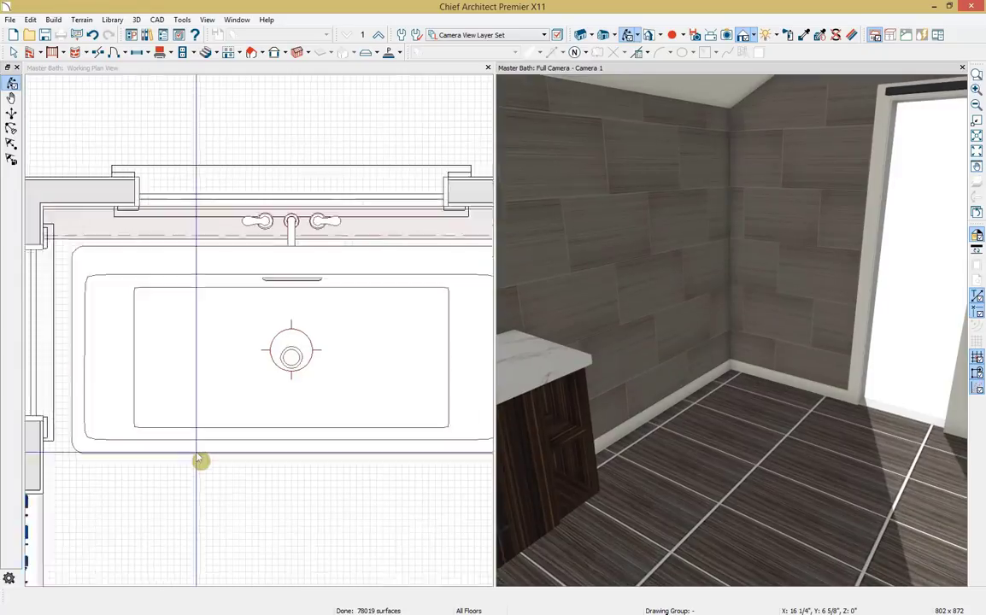
pyautogui.scroll(-3, 245, 526)
pyautogui.moveTo(246, 524); pyautogui.dragTo(268, 154, button='middle')
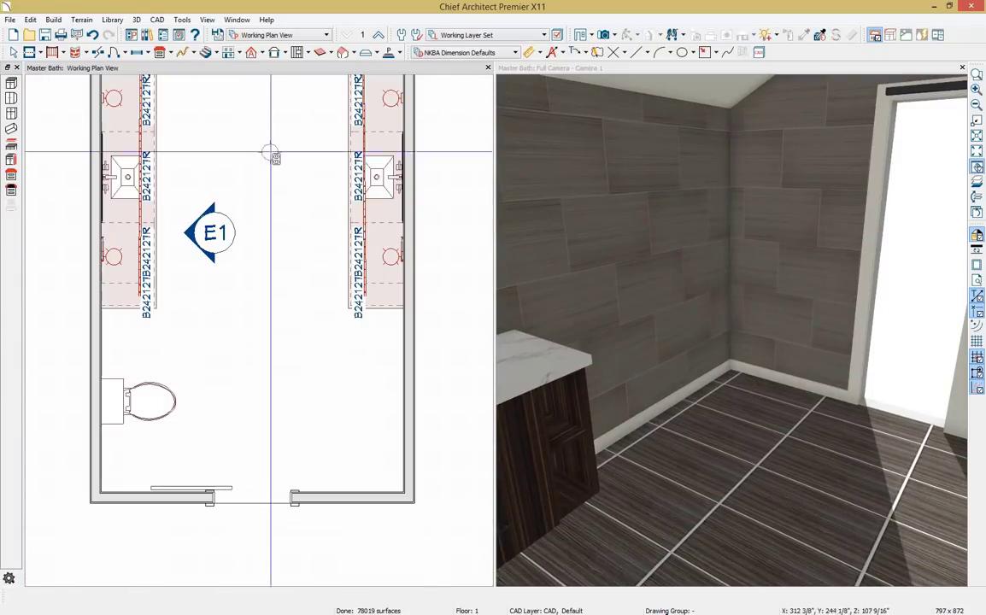
pyautogui.scroll(5, 458, 497)
pyautogui.scroll(1, 373, 388)
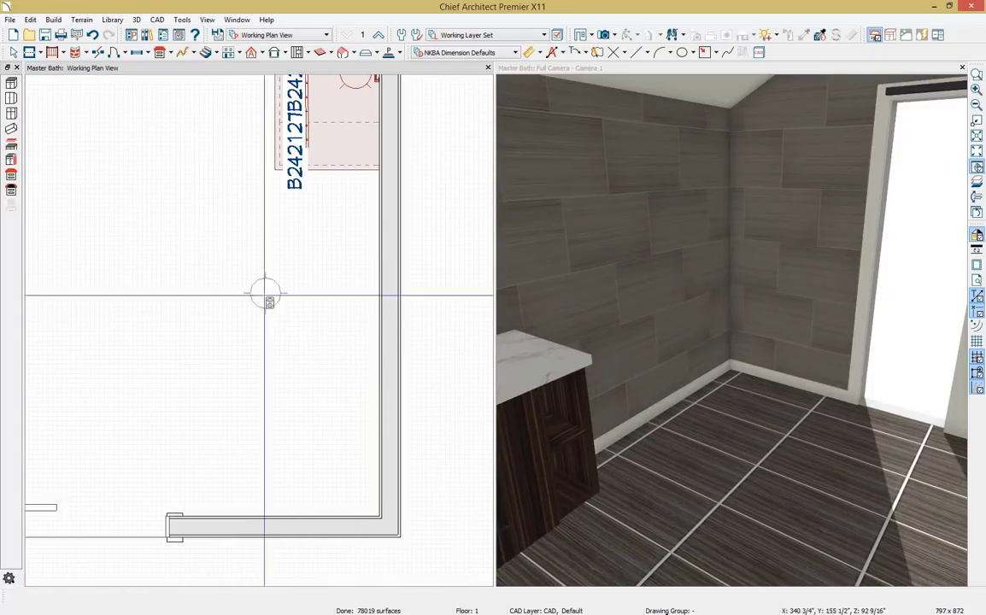
pyautogui.click(40, 54)
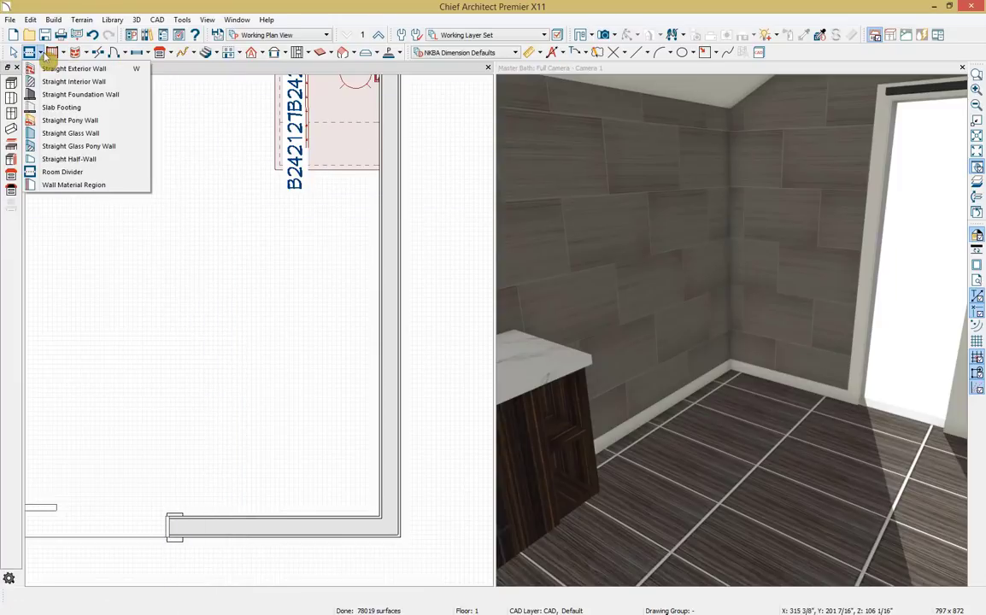
pyautogui.click(112, 151)
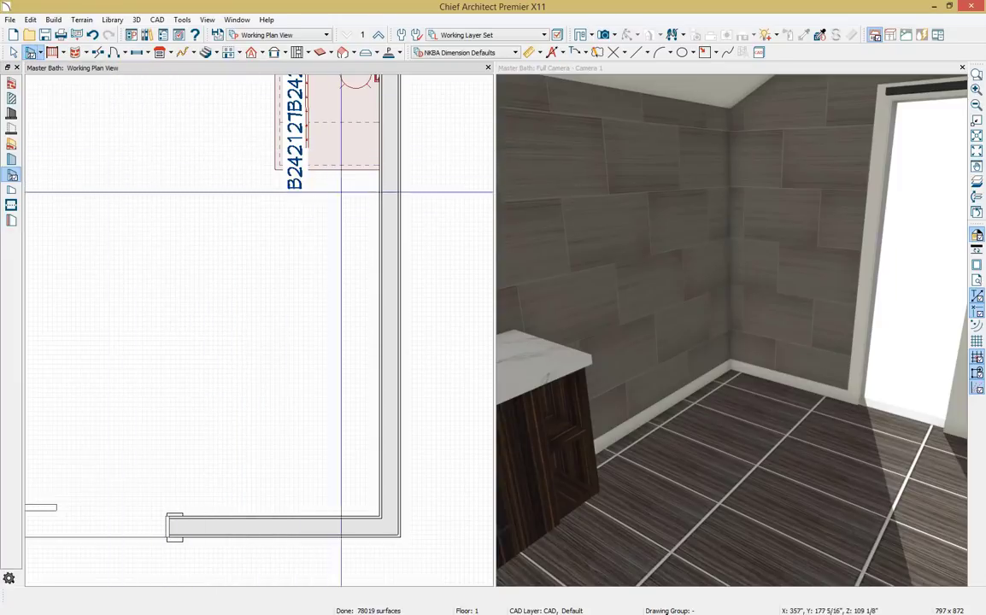
pyautogui.moveTo(307, 198); pyautogui.dragTo(215, 531)
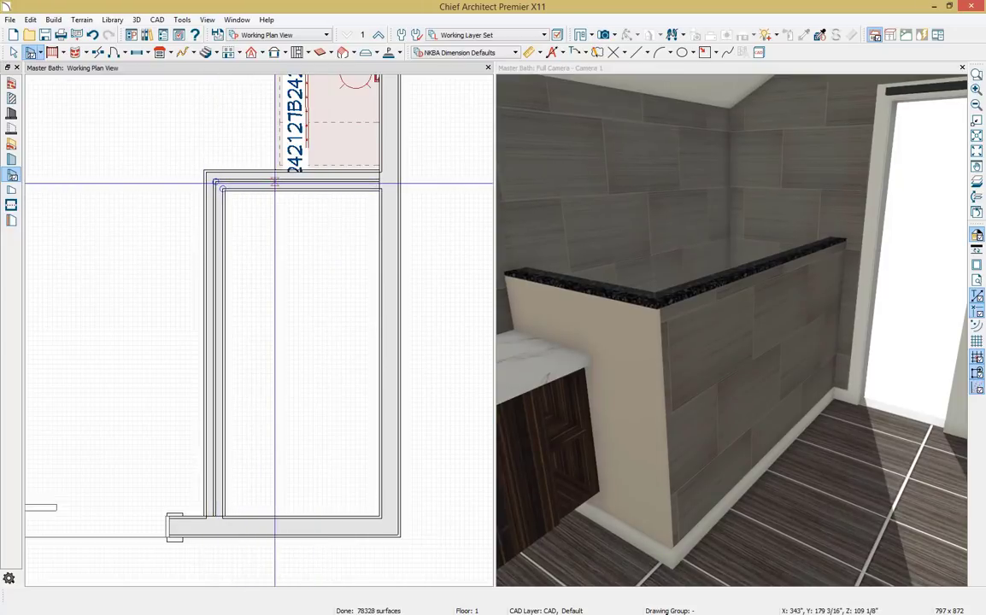
# Move the short glass pony wall about 1" toward the vanity to lengthen the shower enclosure to 75 1/2".
pyautogui.click(275, 182)
pyautogui.scroll(2, 275, 186)
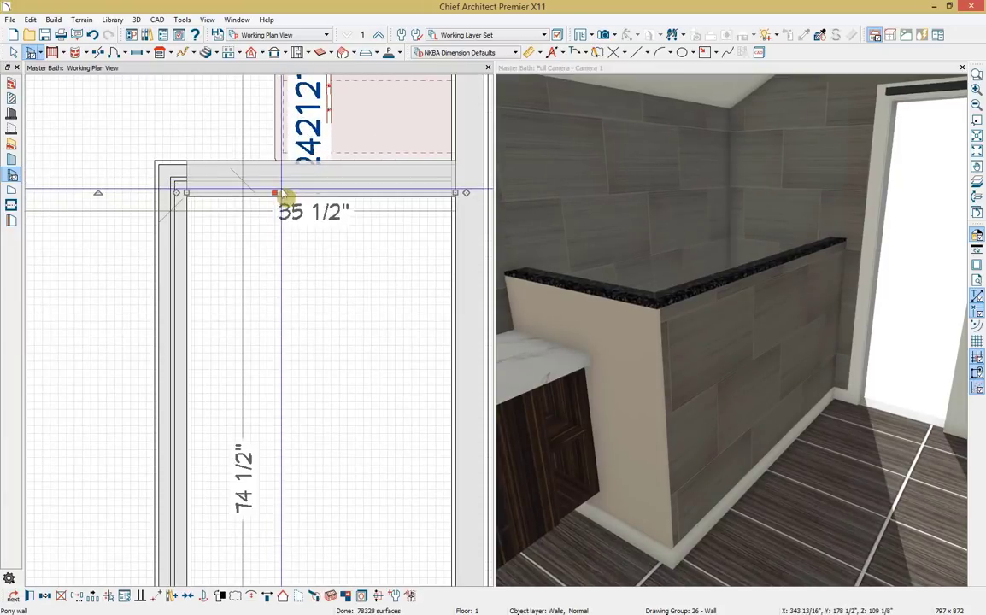
pyautogui.moveTo(274, 192); pyautogui.dragTo(278, 184)
pyautogui.scroll(-2, 264, 341)
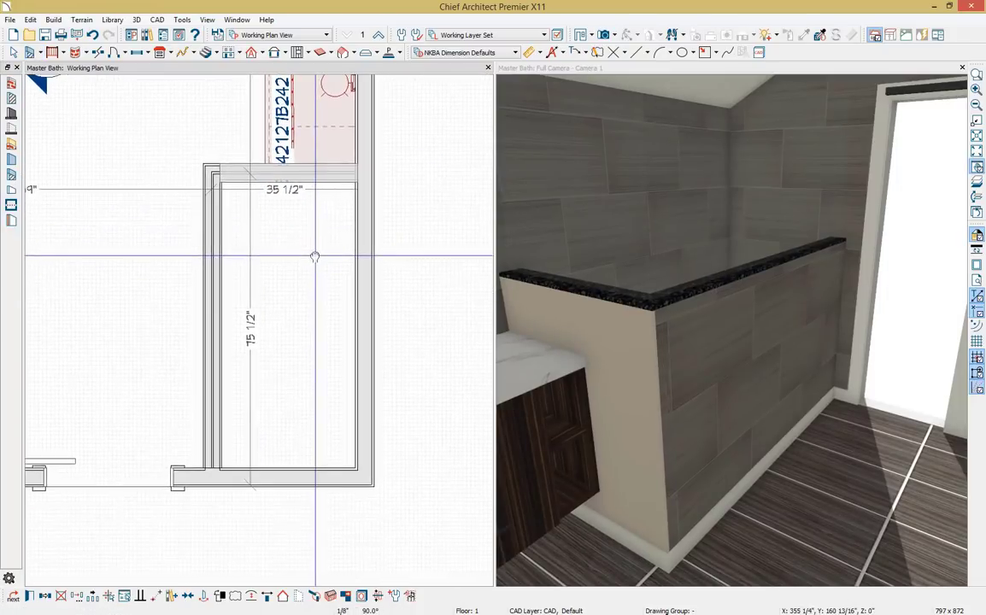
pyautogui.click(334, 215)
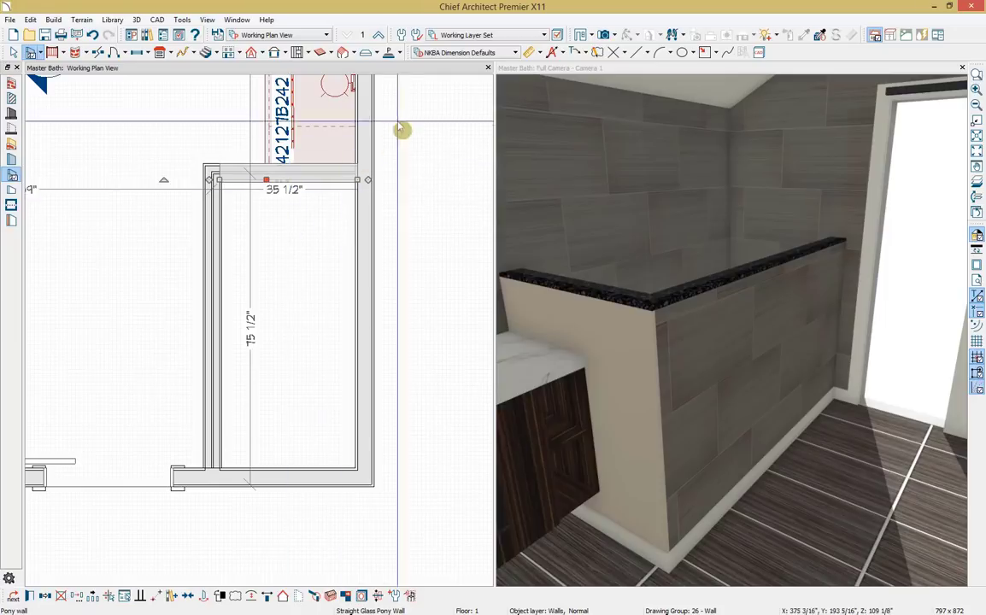
# Enlarge the camera view and apply the Yellow Brown tile material to the outer faces of both pony walls.
pyautogui.moveTo(554, 68); pyautogui.dragTo(427, 206)
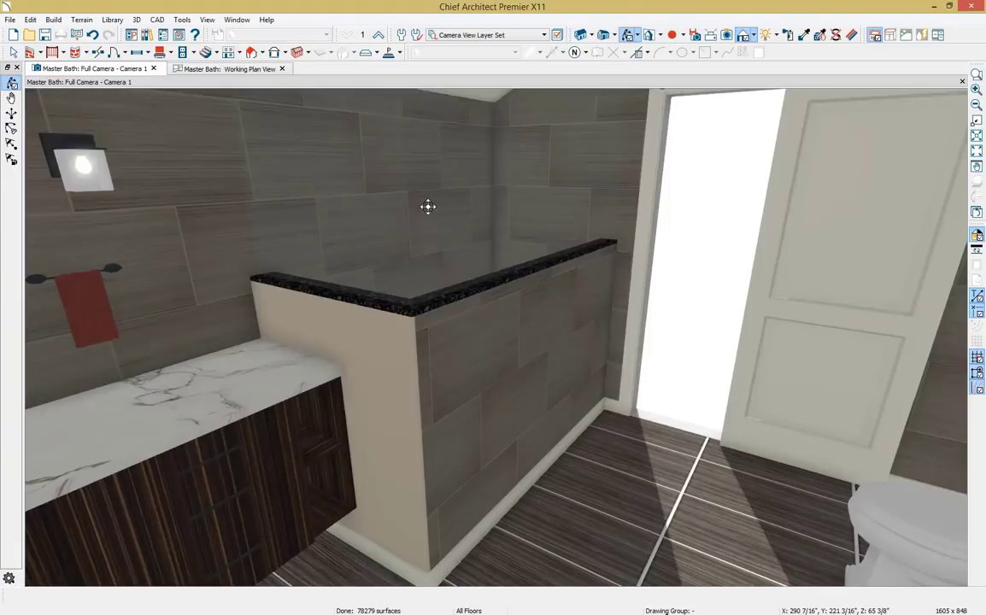
pyautogui.click(146, 35)
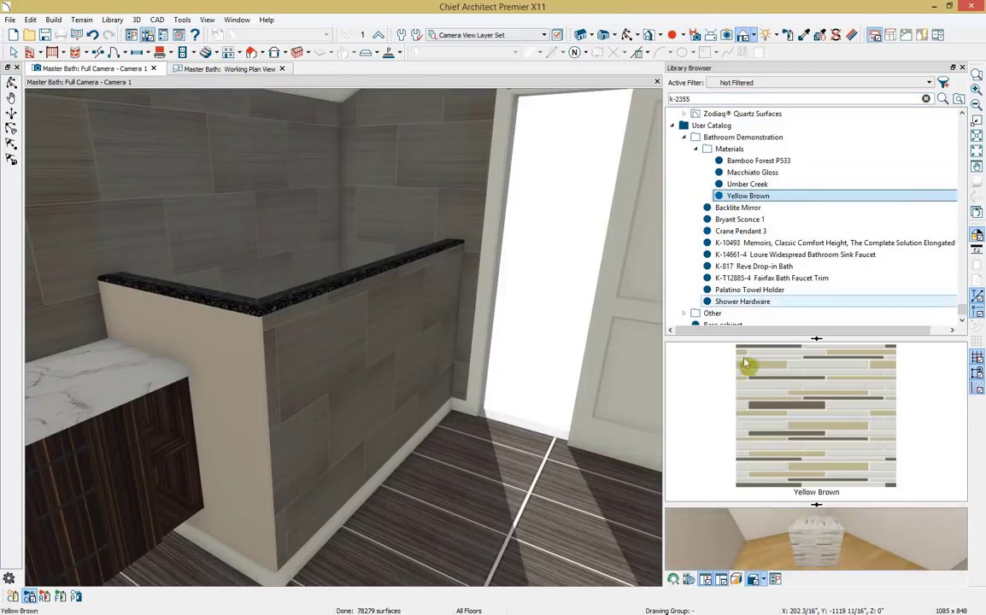
pyautogui.click(759, 395)
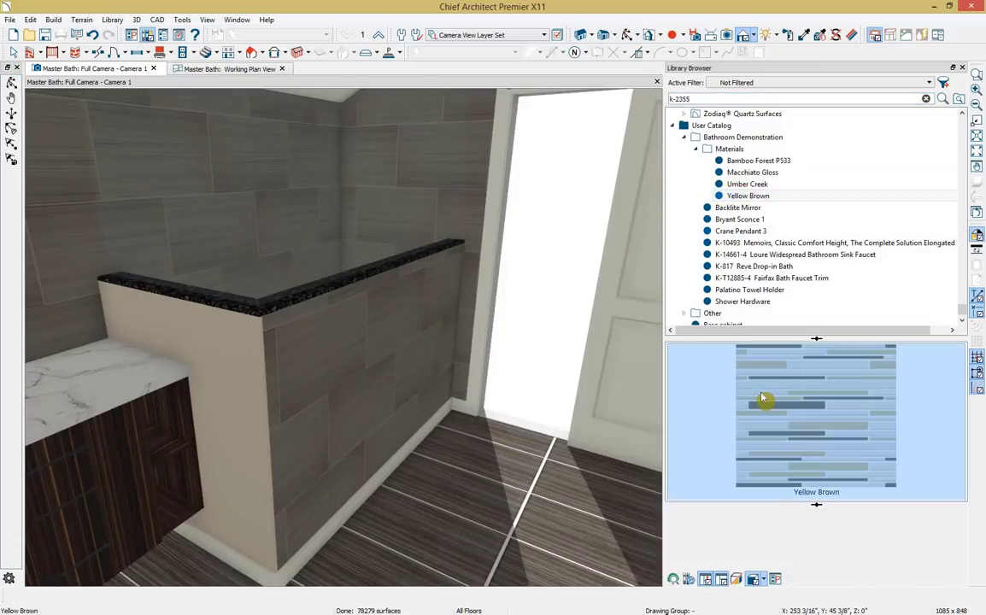
pyautogui.click(248, 374)
pyautogui.click(326, 335)
pyautogui.scroll(3, 324, 333)
pyautogui.scroll(3, 324, 333)
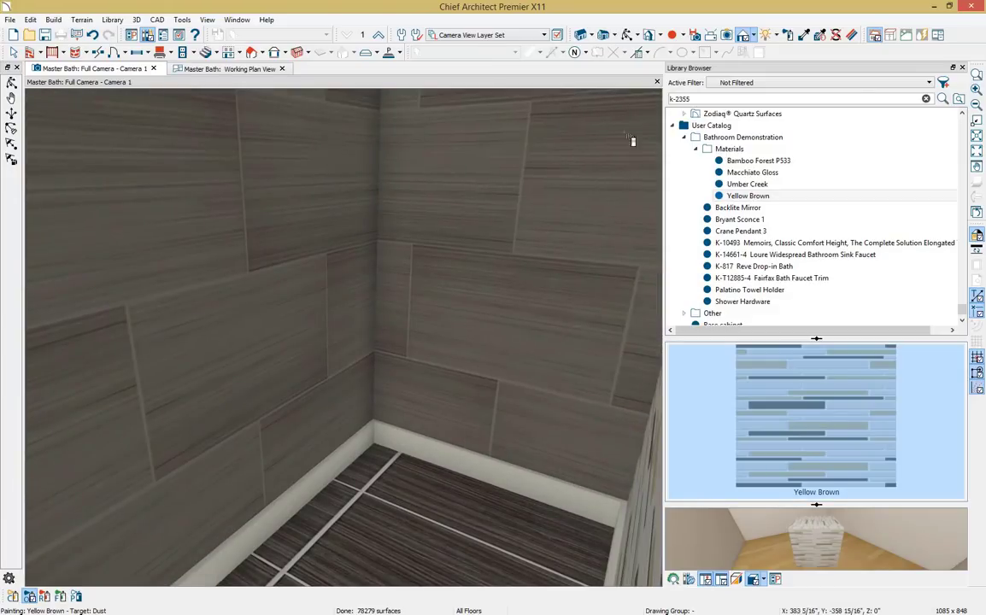
# Apply the Yellow Brown tile material to the shower-side face of the short pony wall.
pyautogui.press('Escape')
pyautogui.scroll(-5, 494, 214)
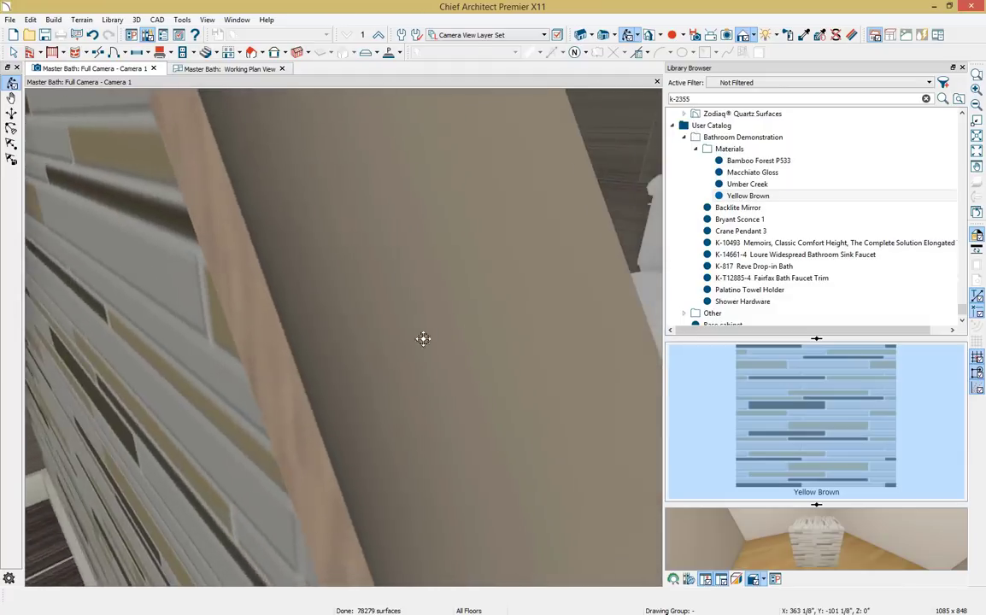
pyautogui.scroll(-3, 498, 349)
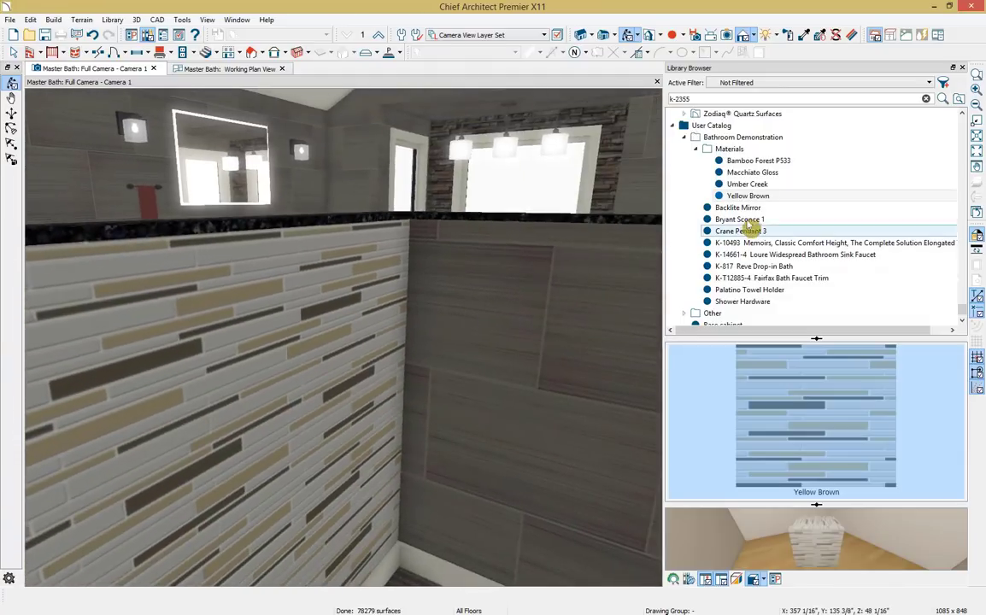
pyautogui.click(709, 197)
pyautogui.click(485, 333)
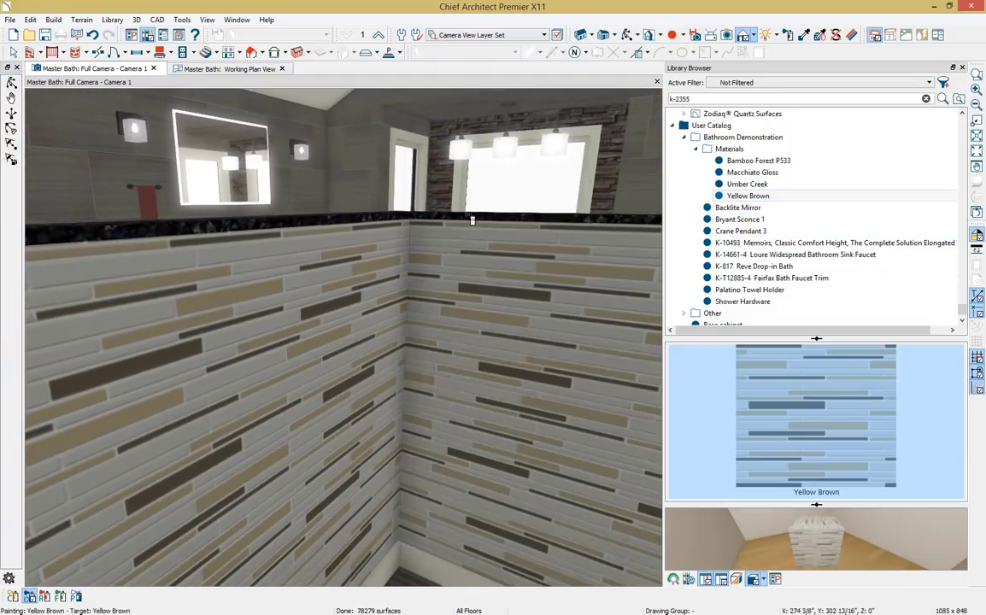
pyautogui.press('Escape')
# Turn off the floor default for the shower room's moldings and delete its CA-001 base molding.
pyautogui.moveTo(522, 223); pyautogui.dragTo(497, 390, button='middle')
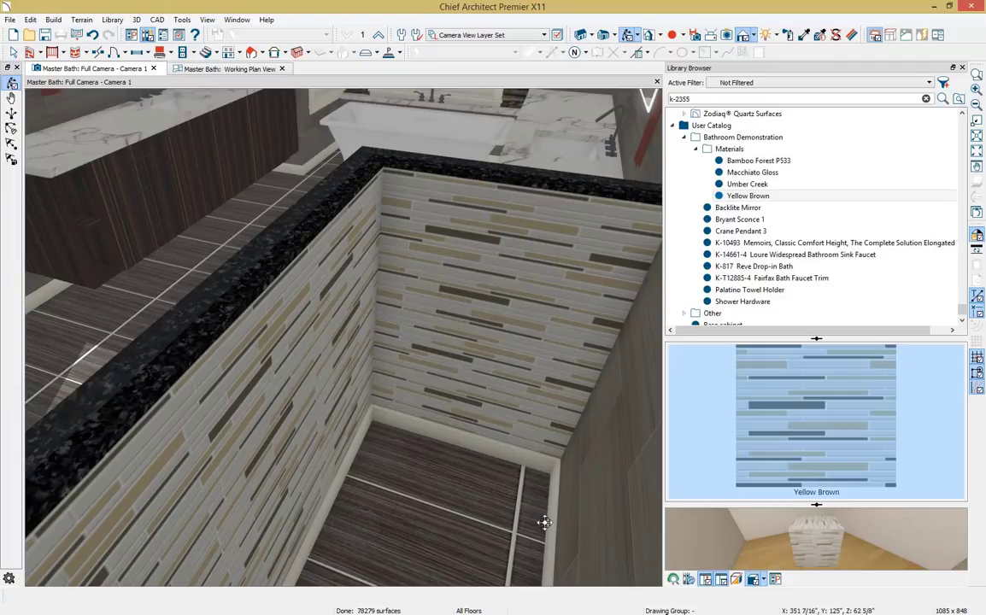
pyautogui.press('space')
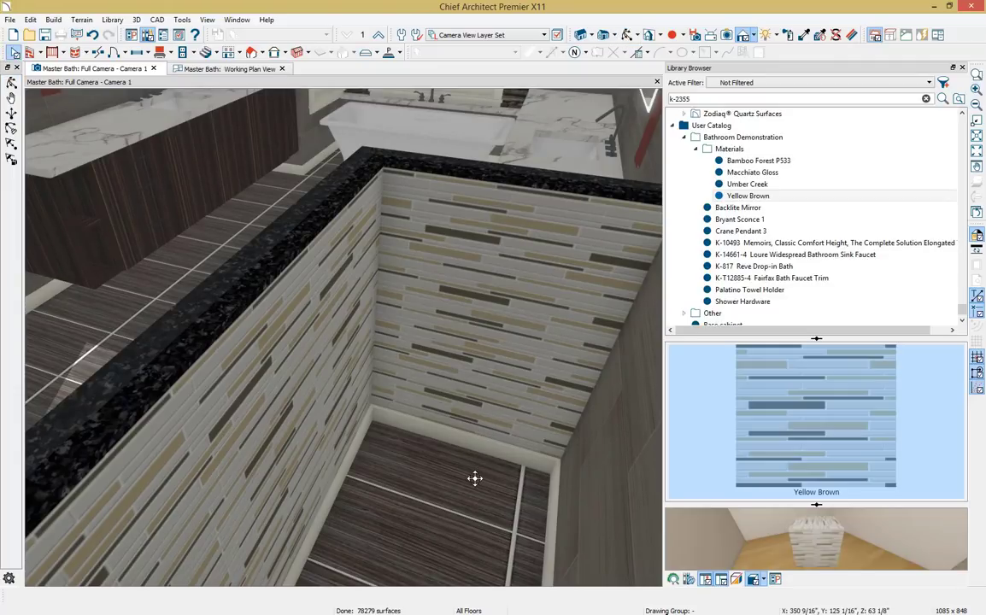
pyautogui.doubleClick(468, 542)
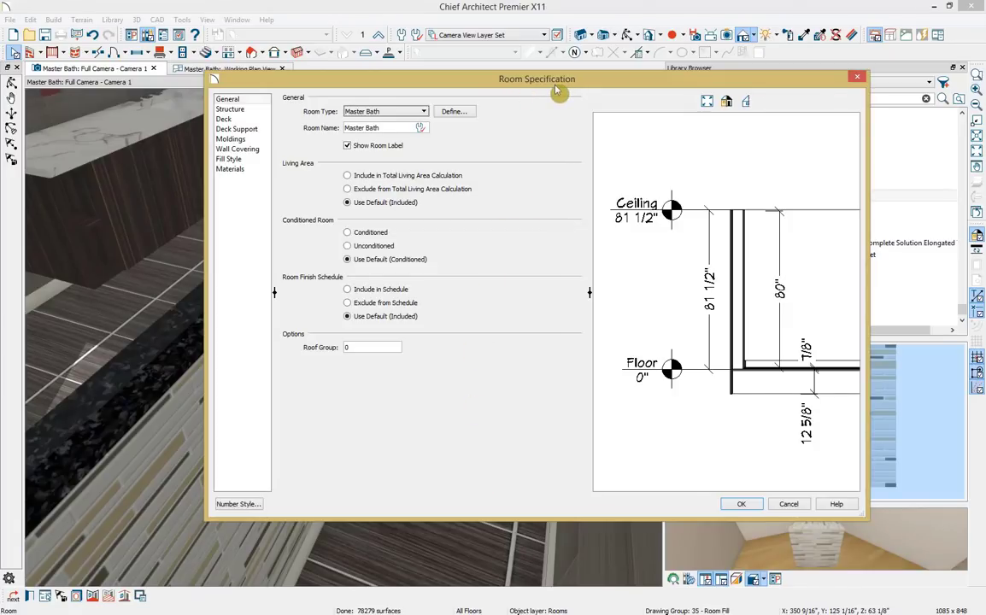
pyautogui.click(400, 115)
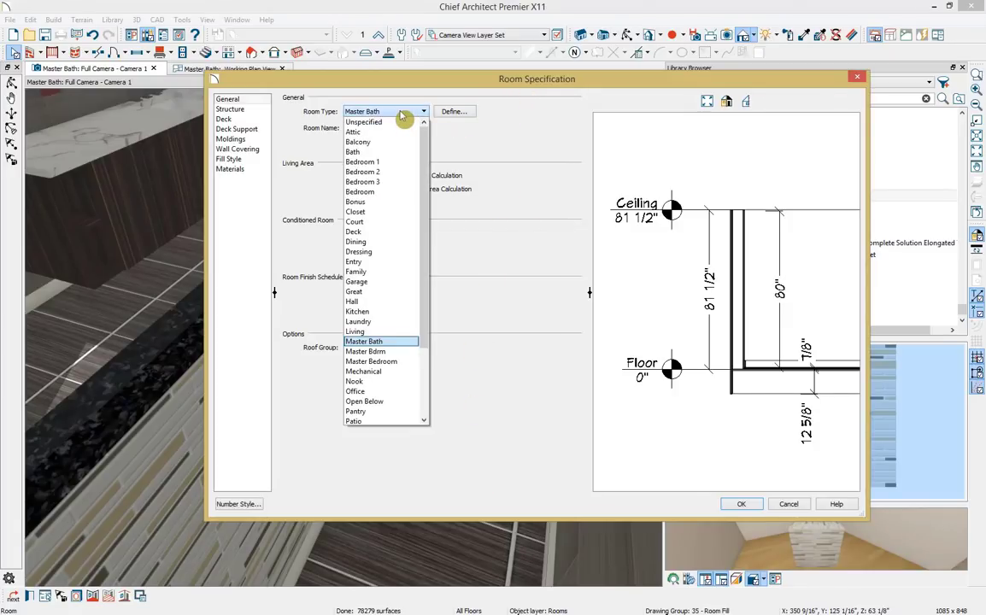
pyautogui.click(403, 114)
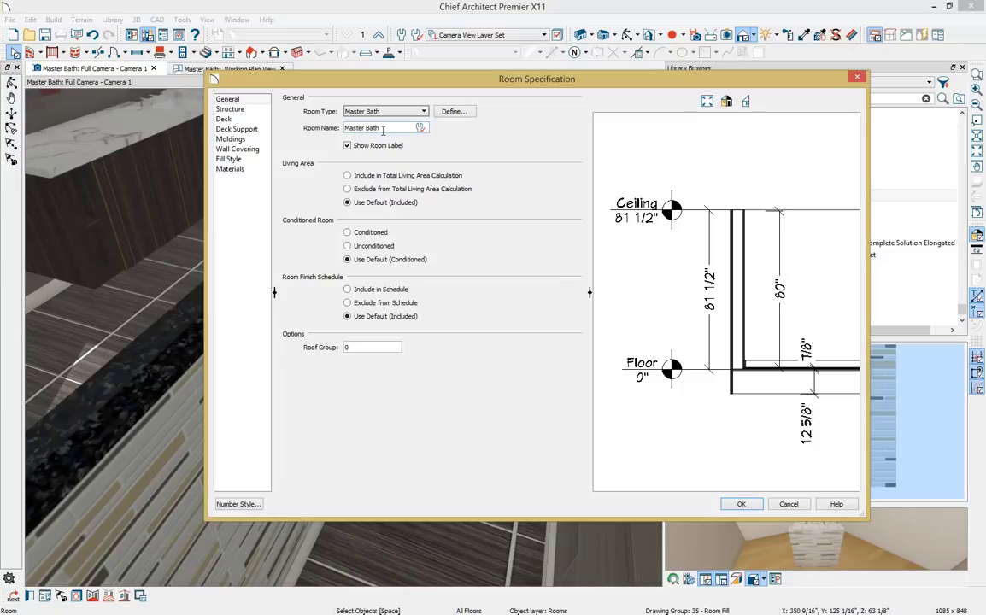
pyautogui.click(232, 140)
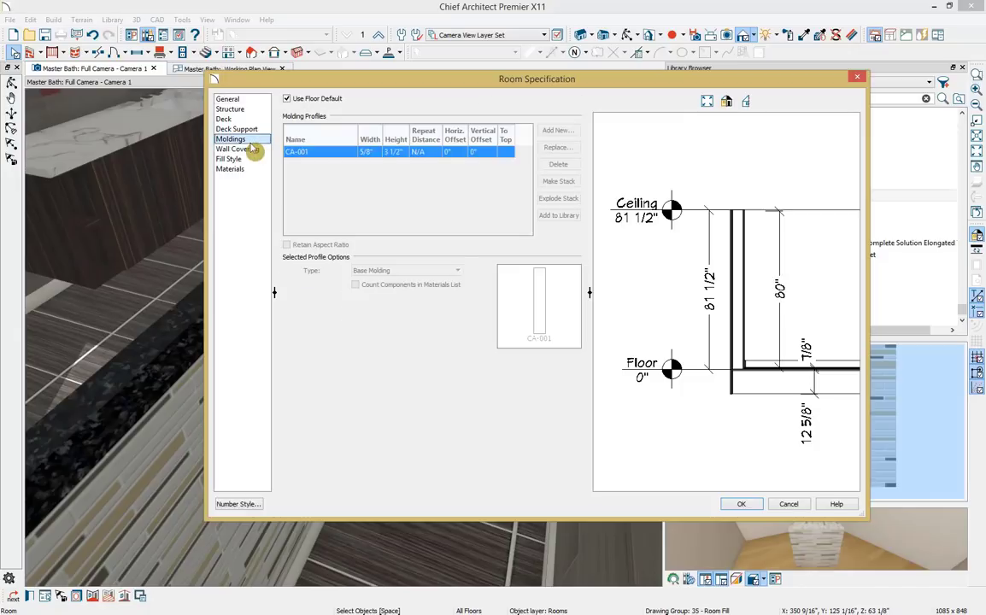
pyautogui.click(312, 99)
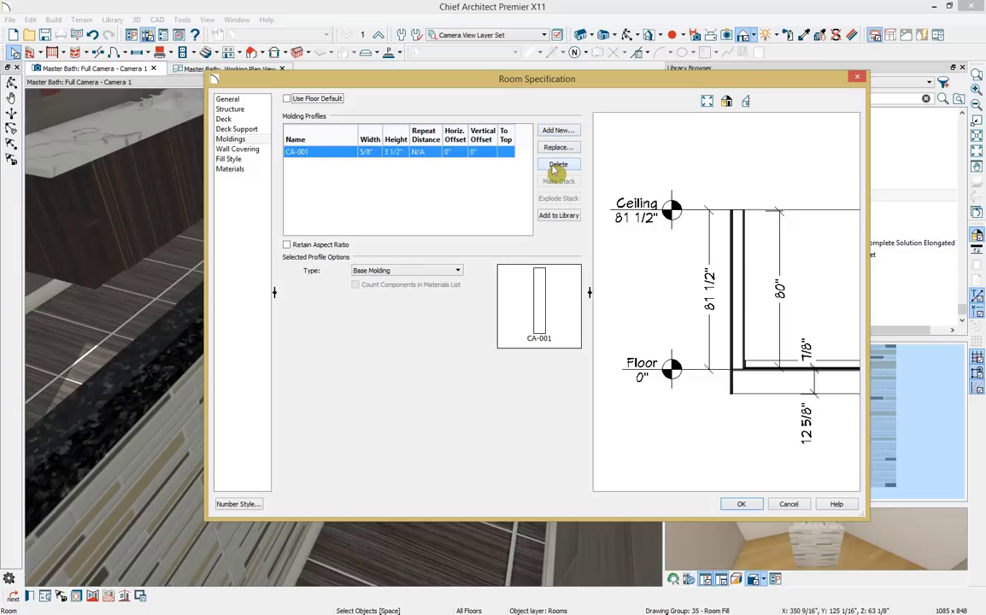
pyautogui.click(555, 165)
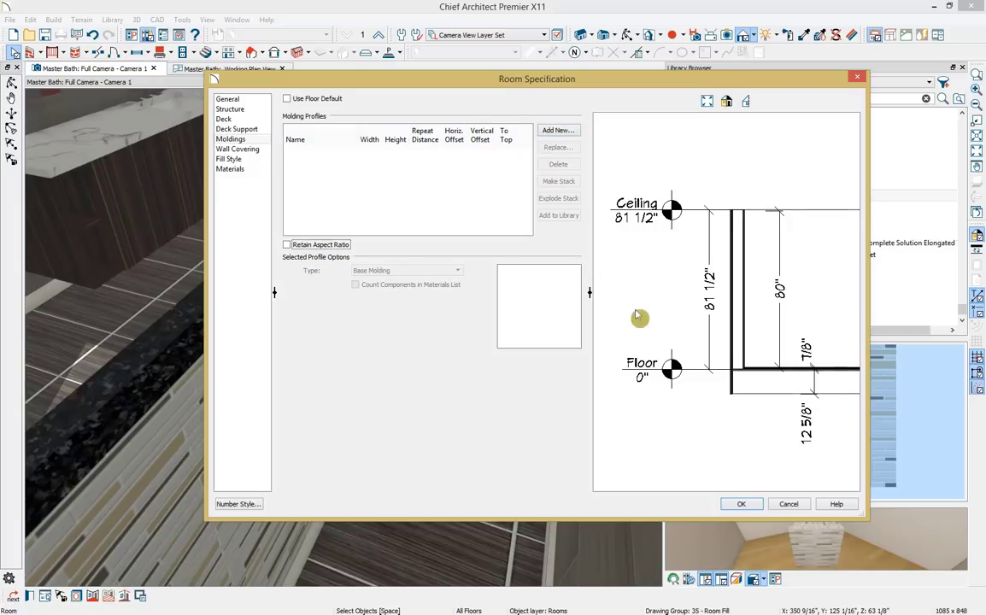
pyautogui.click(741, 505)
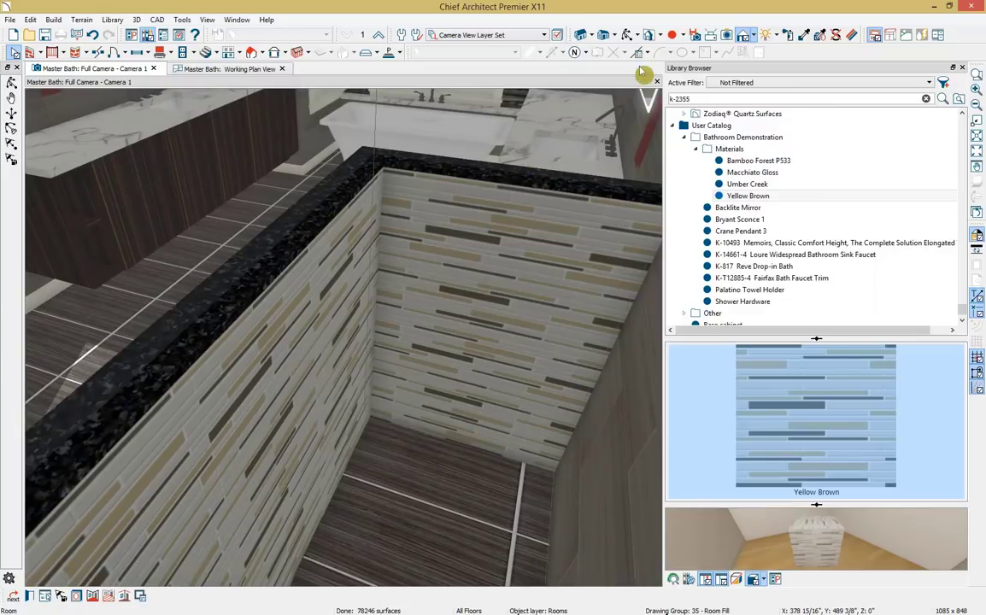
# Copy the Aura marble material from the vanity countertop onto the caps of the shower's pony walls.
pyautogui.click(628, 34)
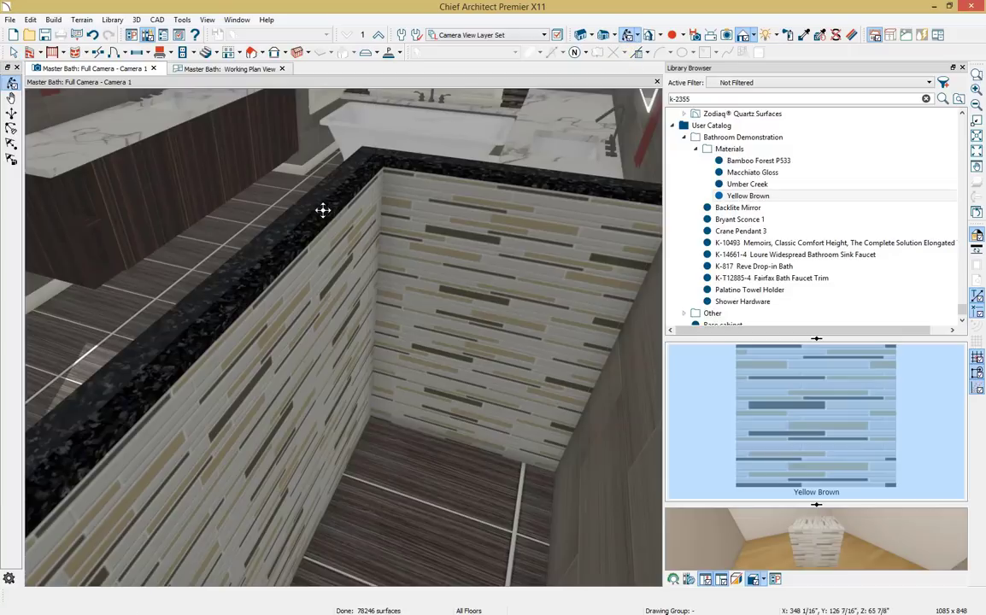
pyautogui.moveTo(324, 209); pyautogui.dragTo(410, 275)
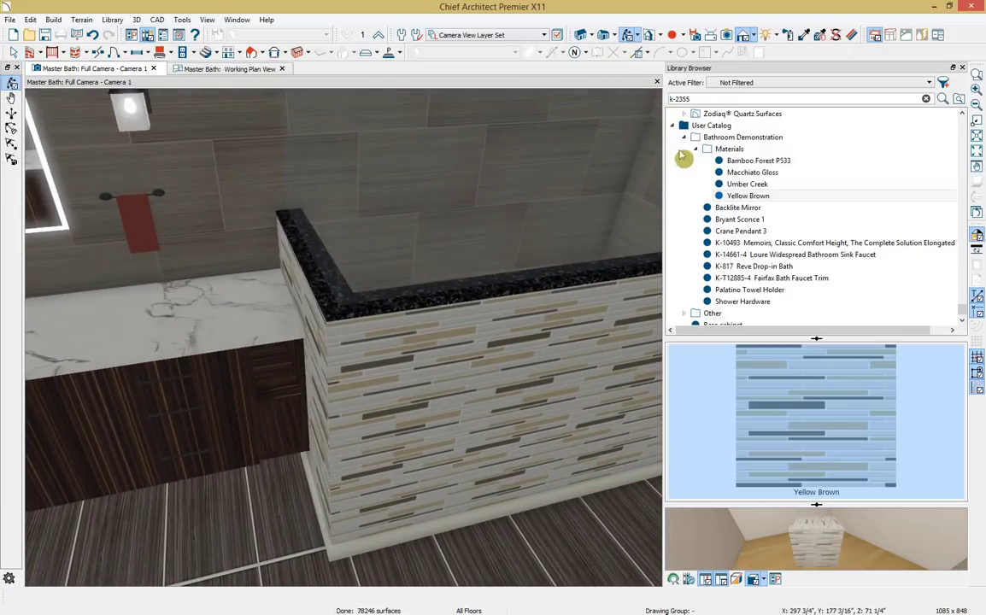
pyautogui.click(804, 37)
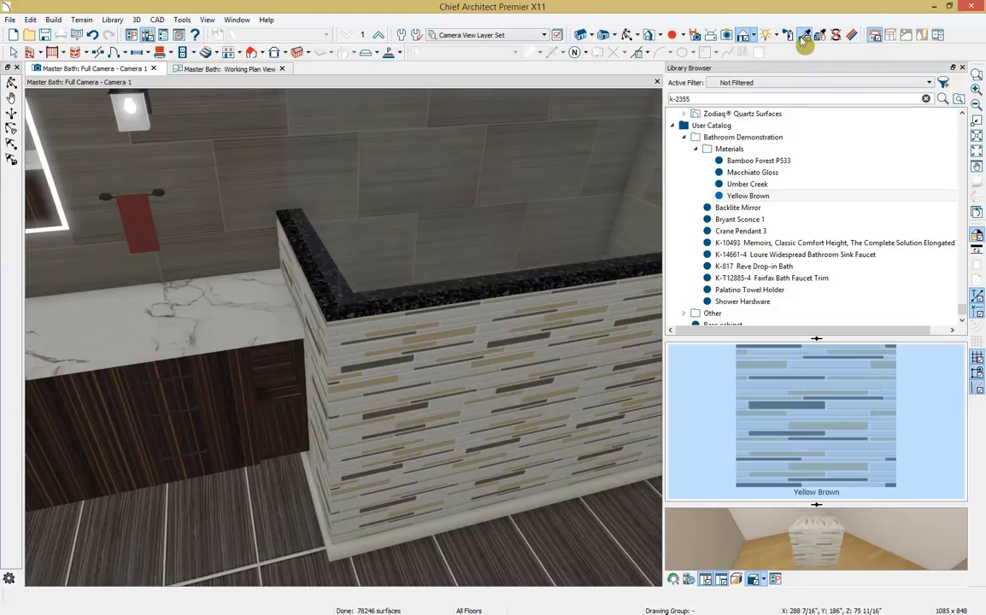
pyautogui.click(253, 311)
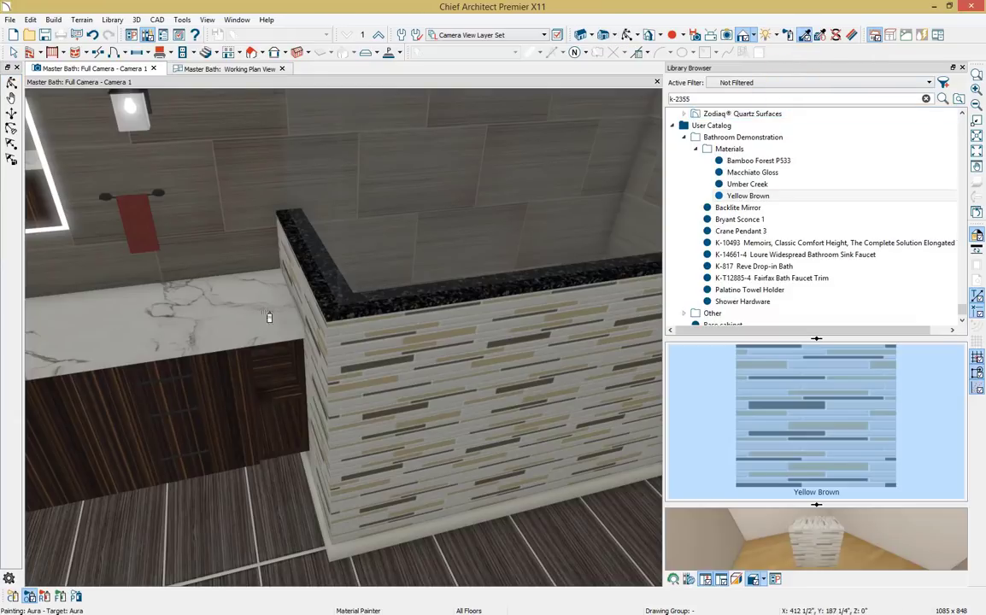
pyautogui.click(407, 321)
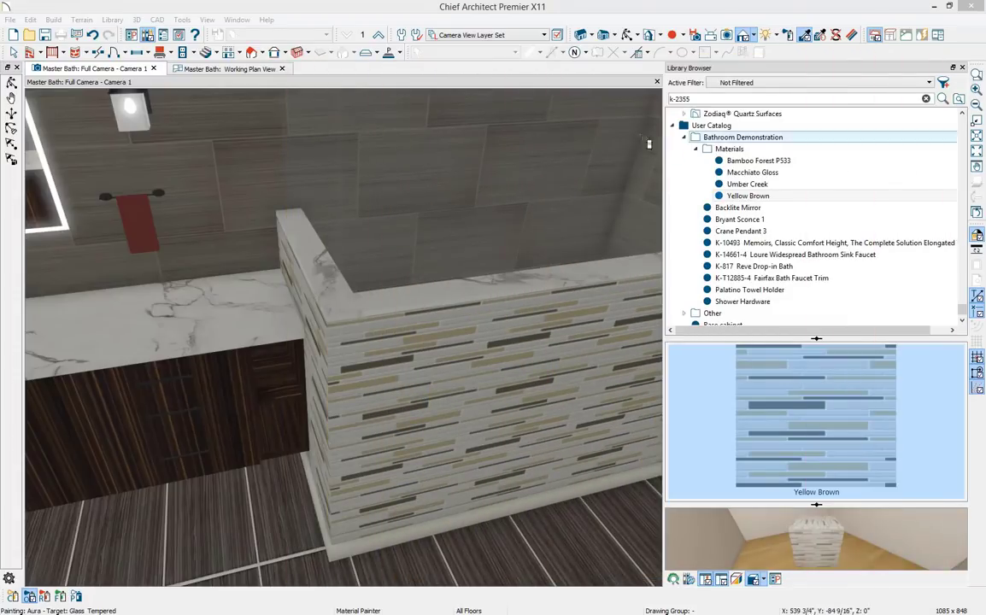
pyautogui.press('Escape')
# Sample the countertop's Aura marble again and apply it to the wall surfaces inside the shower.
pyautogui.scroll(2, 566, 163)
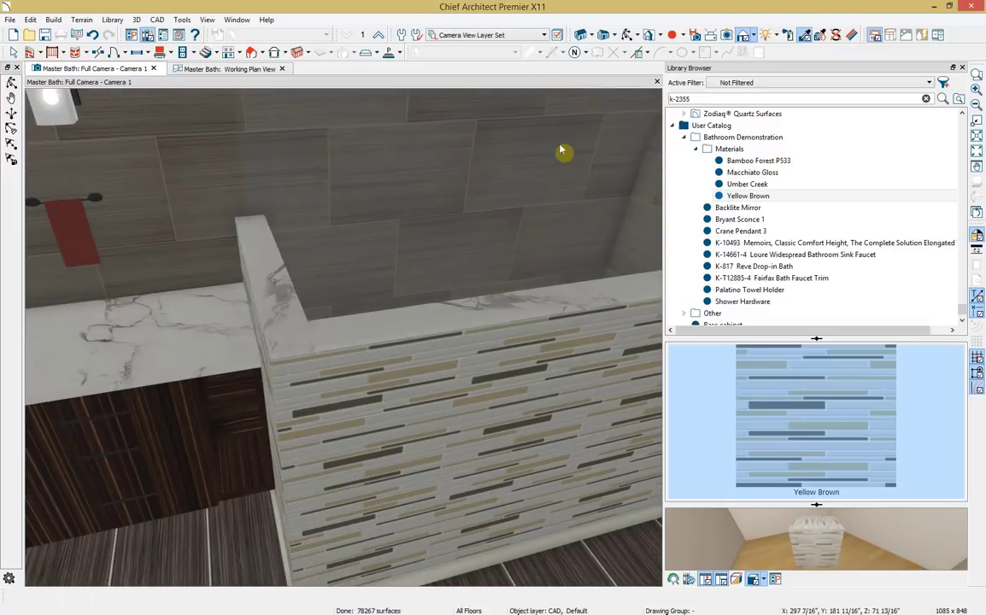
pyautogui.click(804, 34)
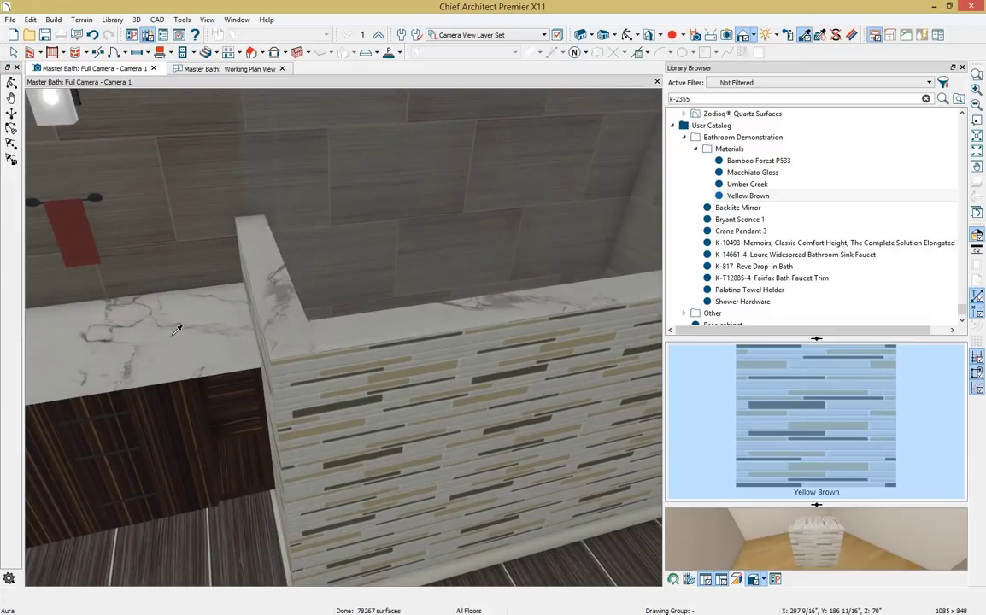
pyautogui.scroll(3, 577, 214)
pyautogui.moveTo(474, 258); pyautogui.dragTo(288, 315, button='middle')
pyautogui.click(357, 288)
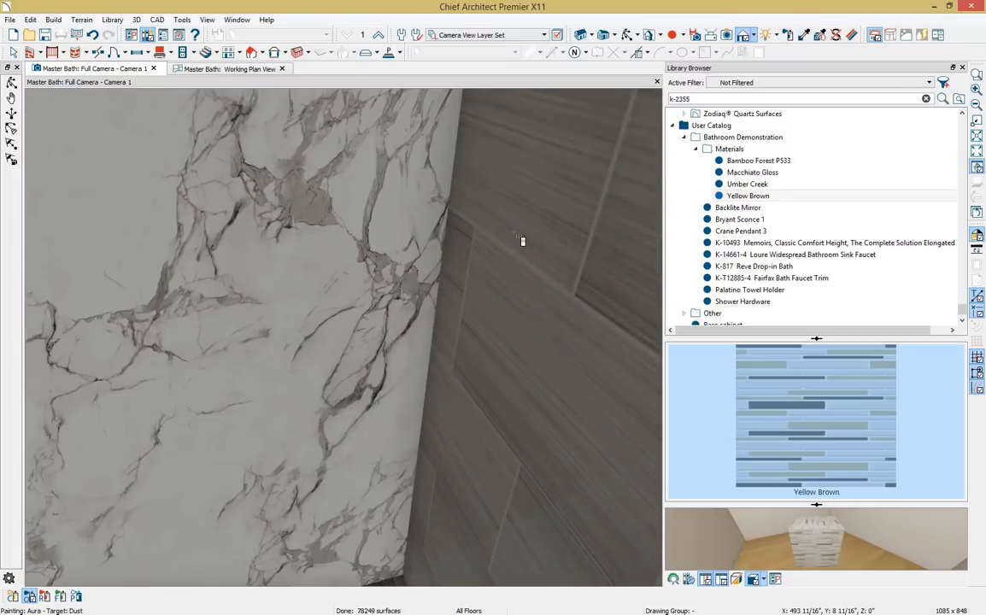
pyautogui.click(522, 240)
pyautogui.click(628, 35)
pyautogui.moveTo(478, 222); pyautogui.dragTo(418, 226)
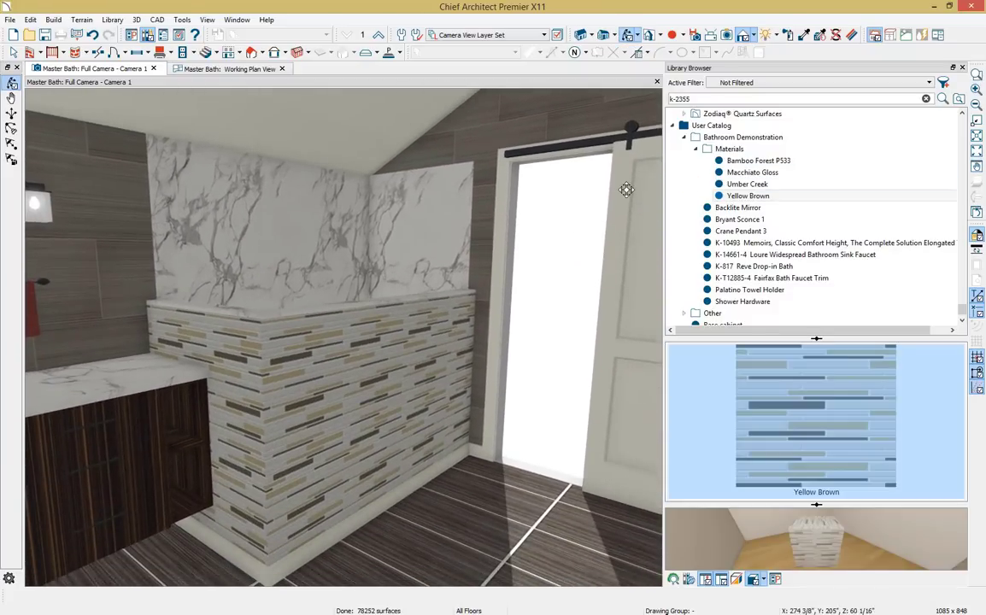
pyautogui.moveTo(859, 196); pyautogui.dragTo(613, 203)
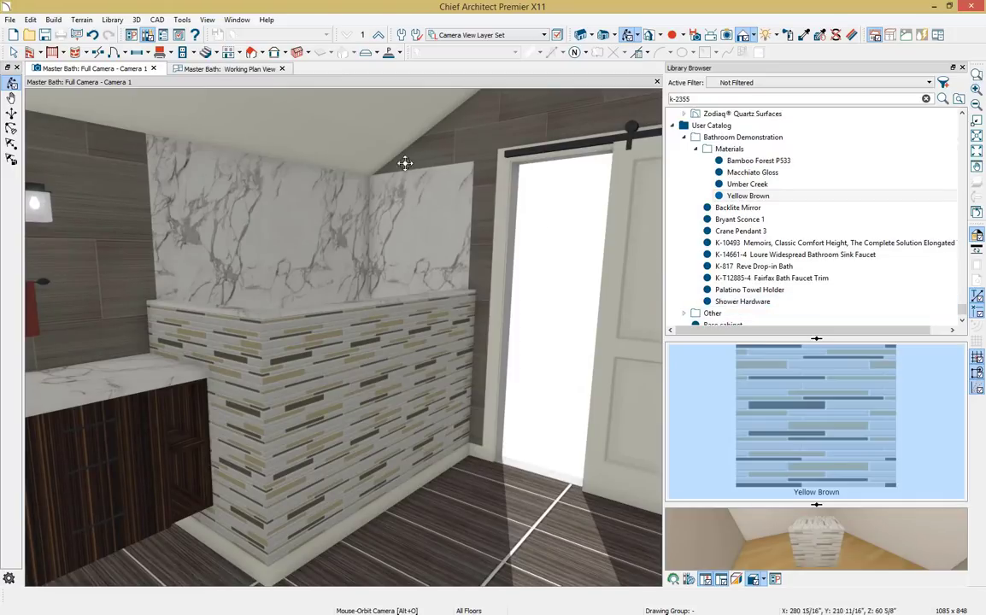
# Place the Shower Hardware block from the user catalog in the shower plan, fitted against the exterior wall and the end wall.
pyautogui.click(249, 70)
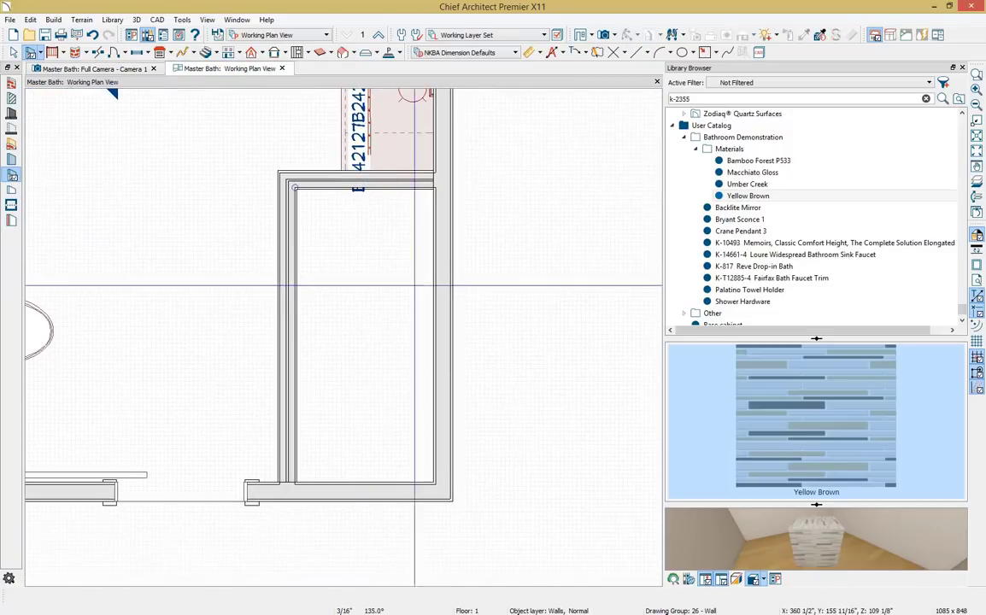
pyautogui.click(709, 304)
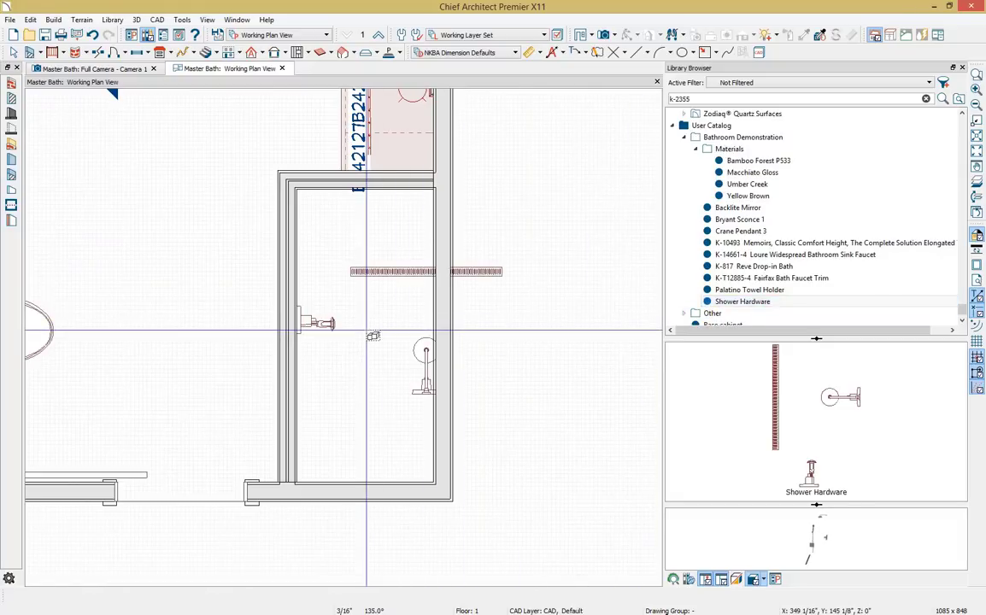
pyautogui.click(425, 354)
pyautogui.moveTo(398, 447); pyautogui.dragTo(380, 400)
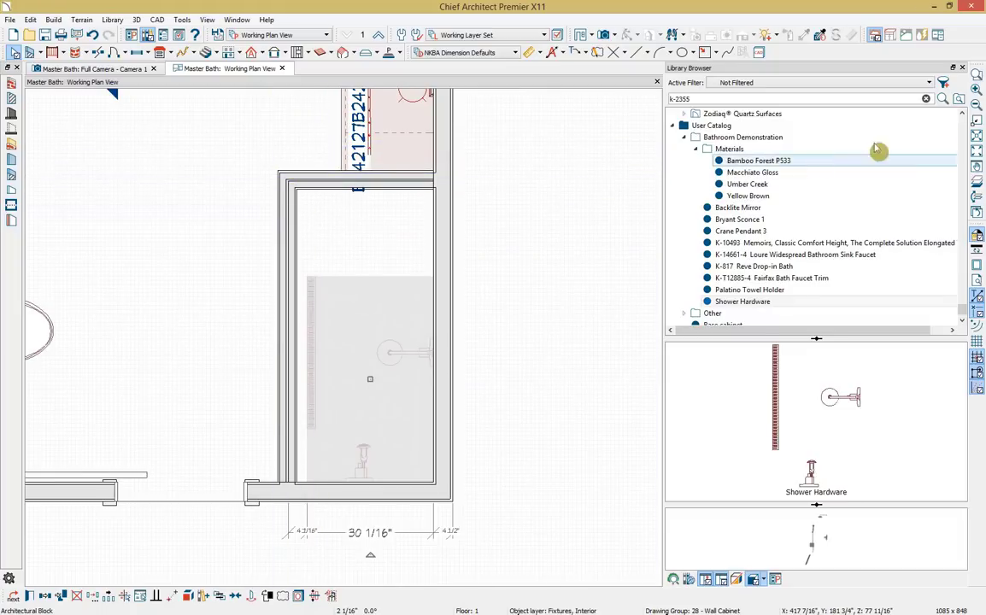
# Consult the 5-Shower_RT.jpg reference image and place a shower door at the barn-door end of the long pony wall.
pyautogui.click(935, 66)
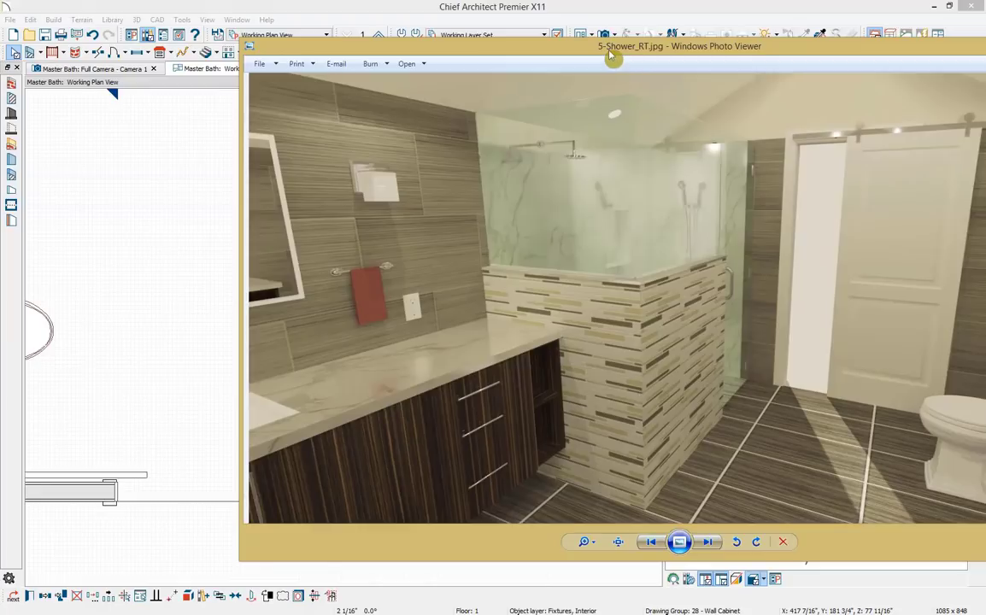
pyautogui.moveTo(611, 49); pyautogui.dragTo(985, 49)
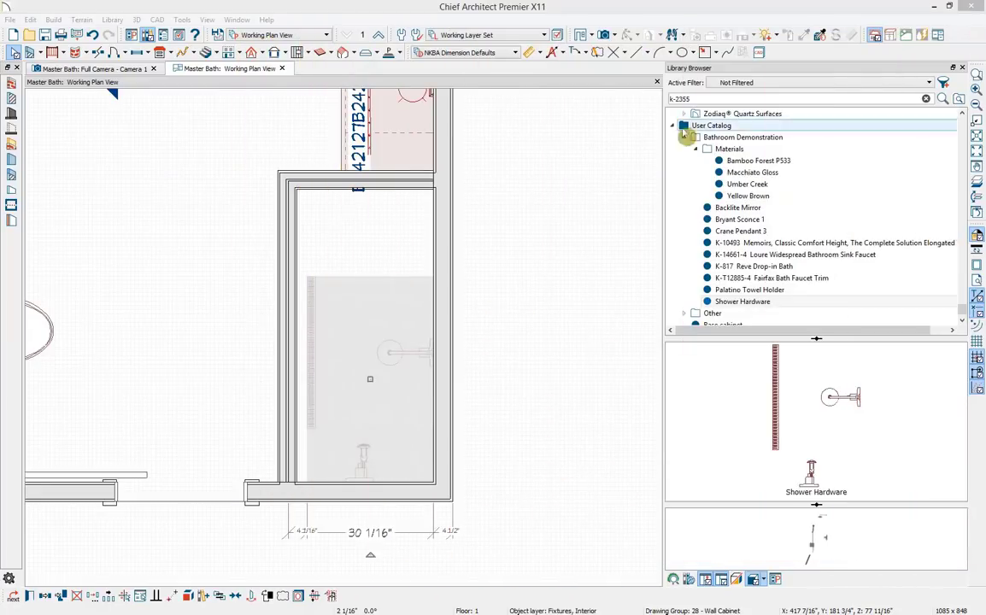
pyautogui.click(103, 68)
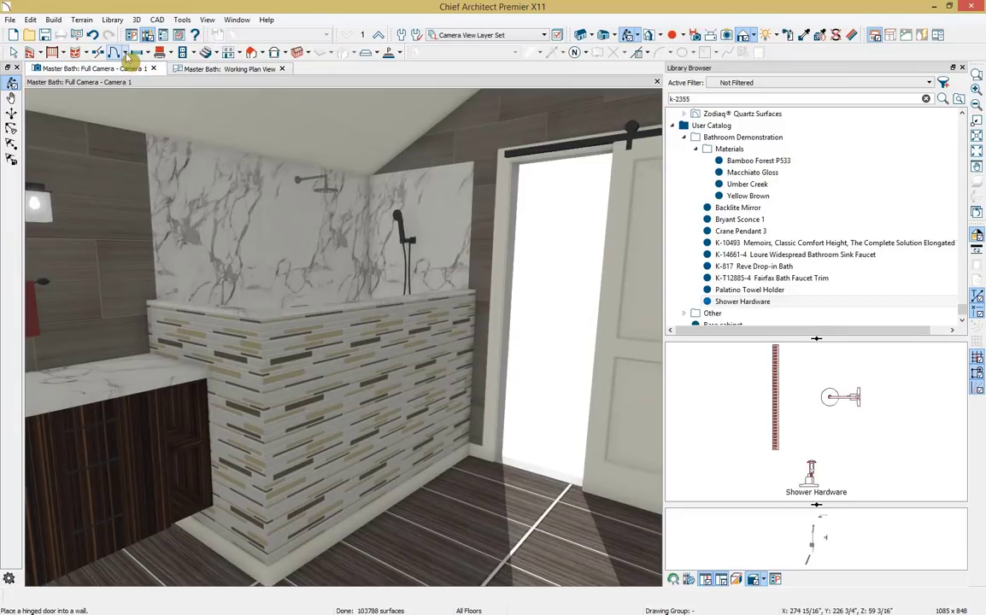
pyautogui.click(124, 52)
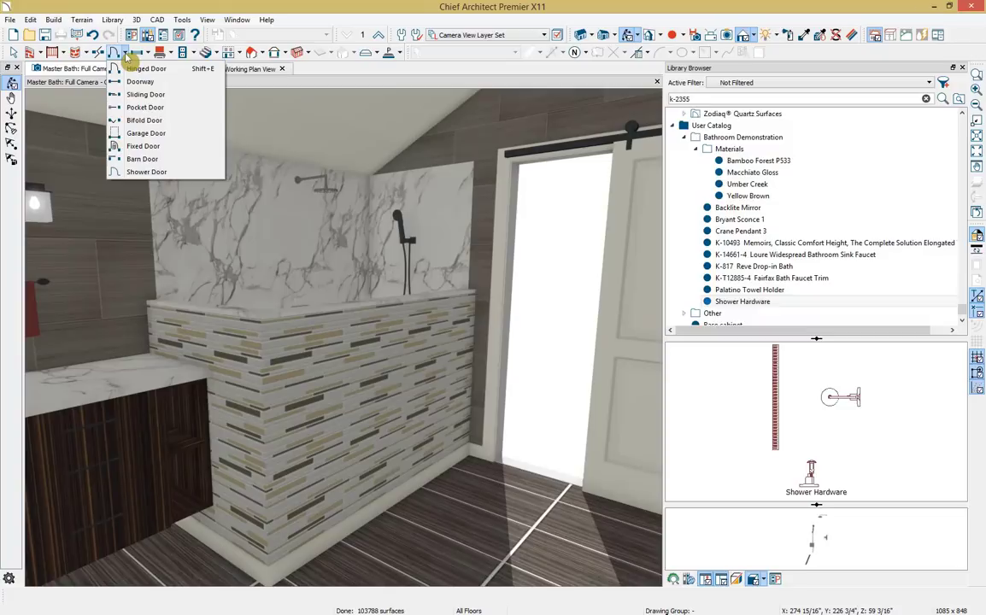
pyautogui.click(171, 171)
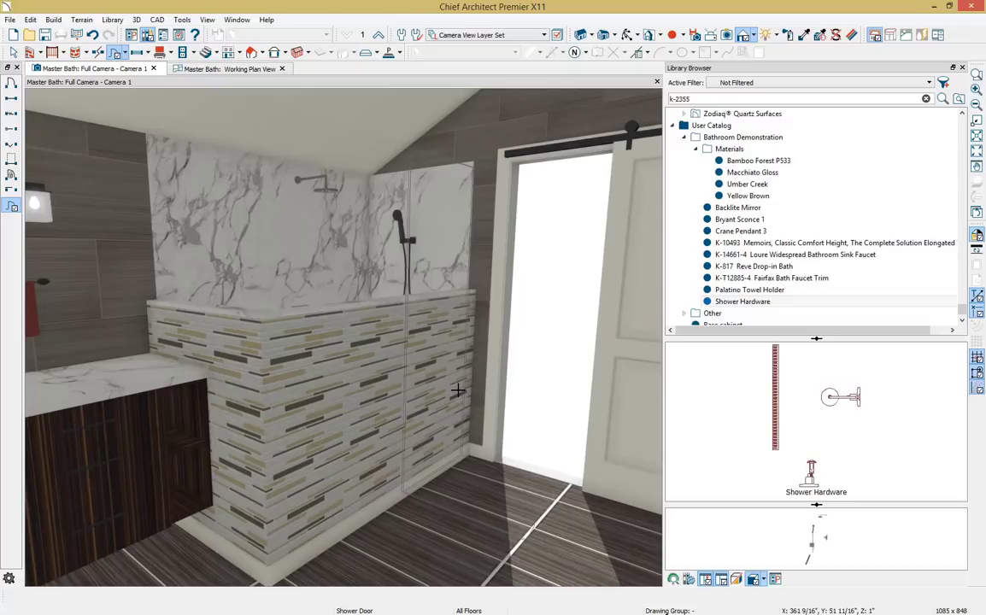
pyautogui.click(458, 391)
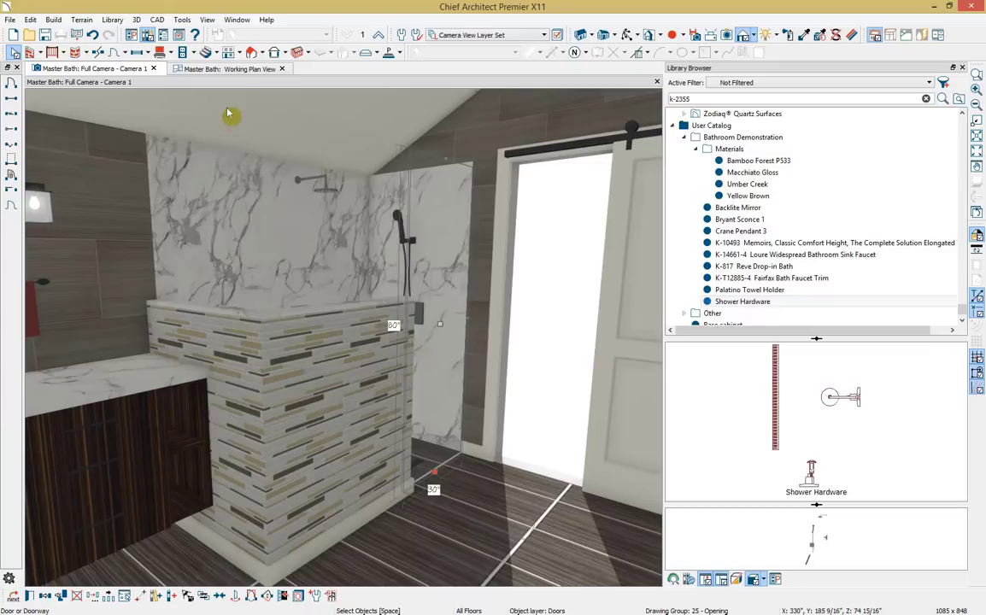
# In the plan view, flip the shower door's swing into the shower and reduce its opening angle to 15°.
pyautogui.click(208, 68)
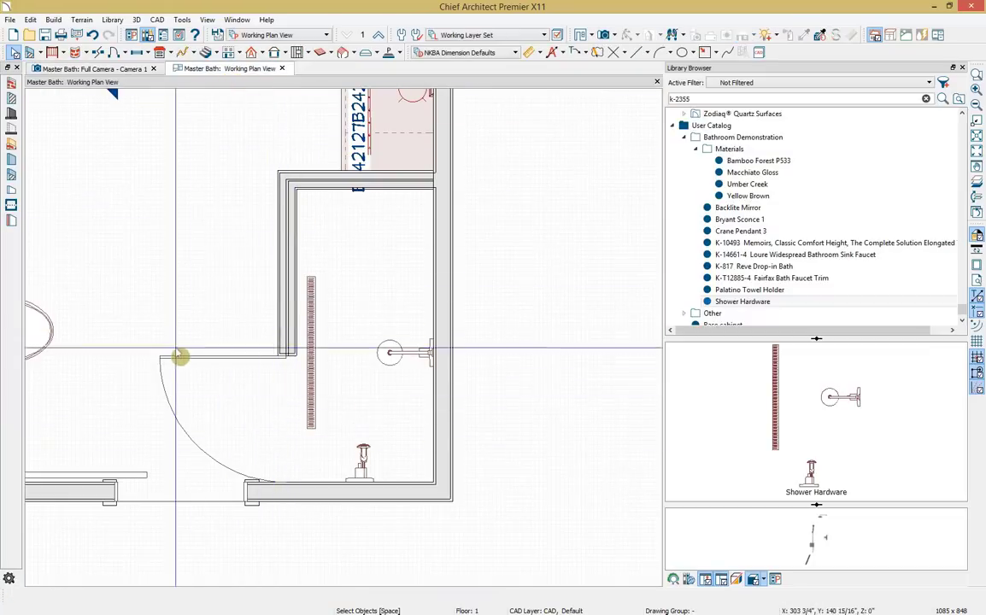
pyautogui.click(286, 423)
pyautogui.moveTo(168, 358); pyautogui.dragTo(317, 361)
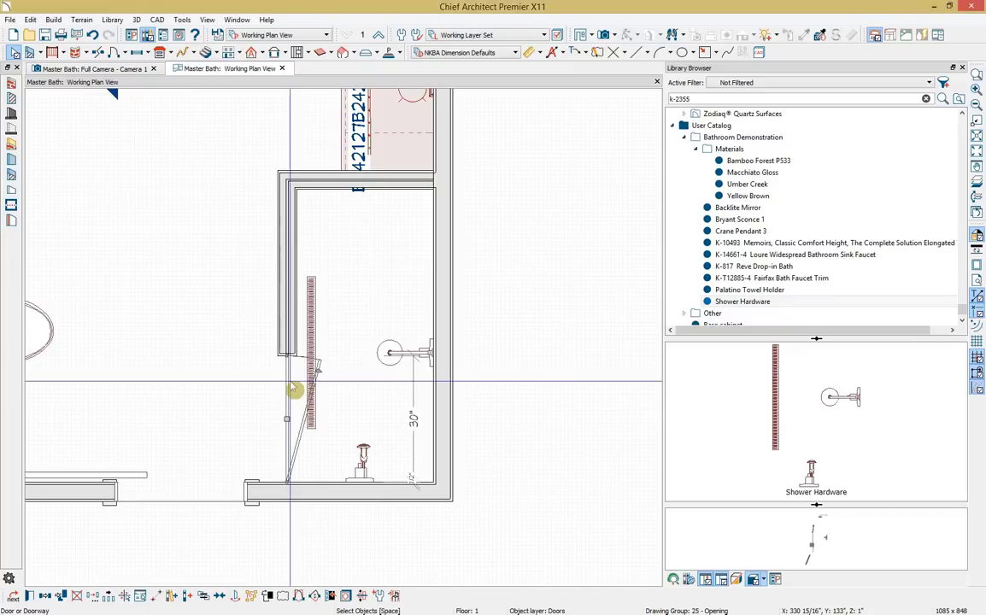
# Open the shower door's specification and make the door swing in both directions.
pyautogui.doubleClick(293, 392)
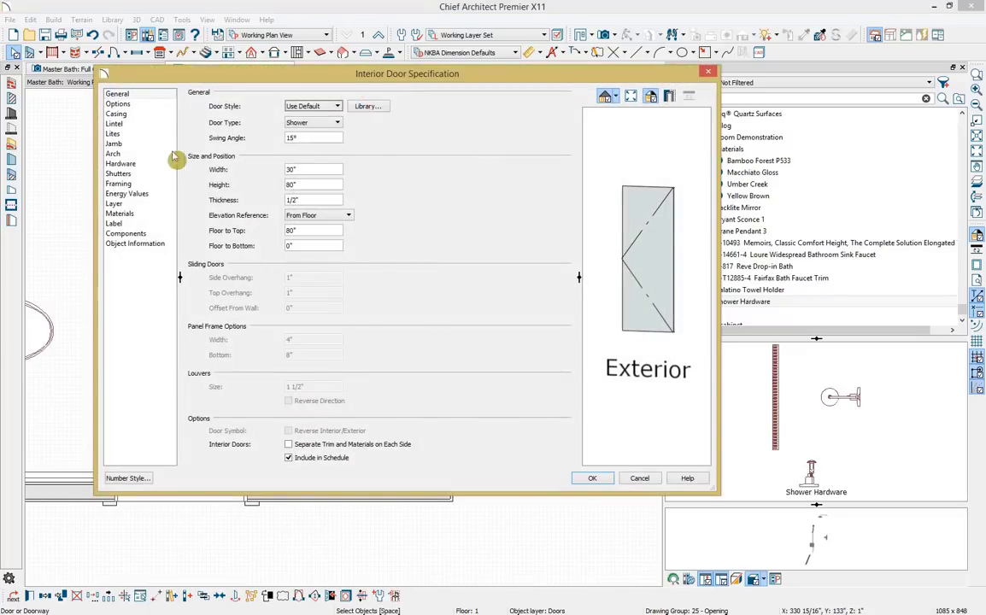
pyautogui.click(120, 103)
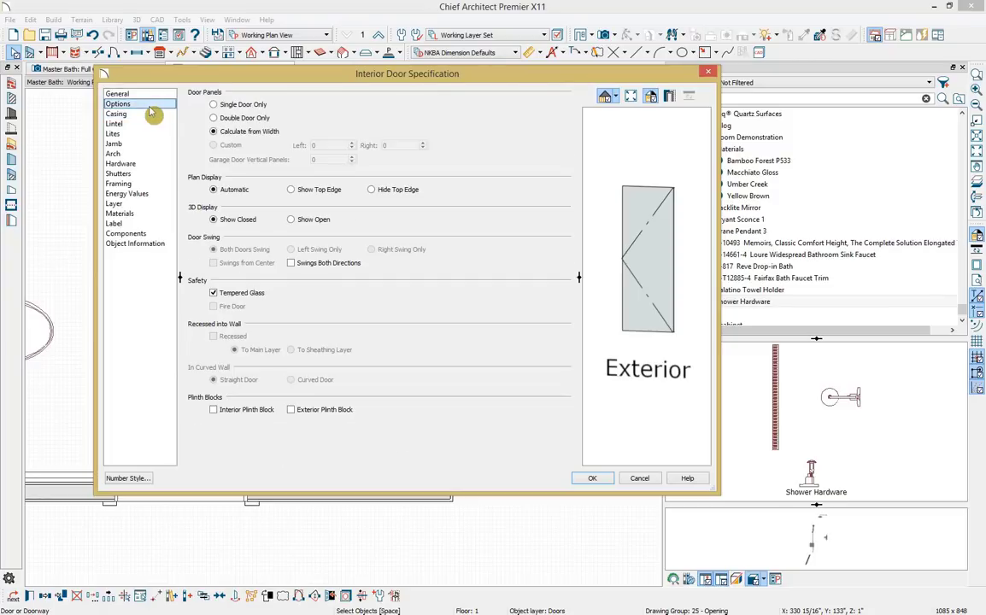
pyautogui.click(321, 264)
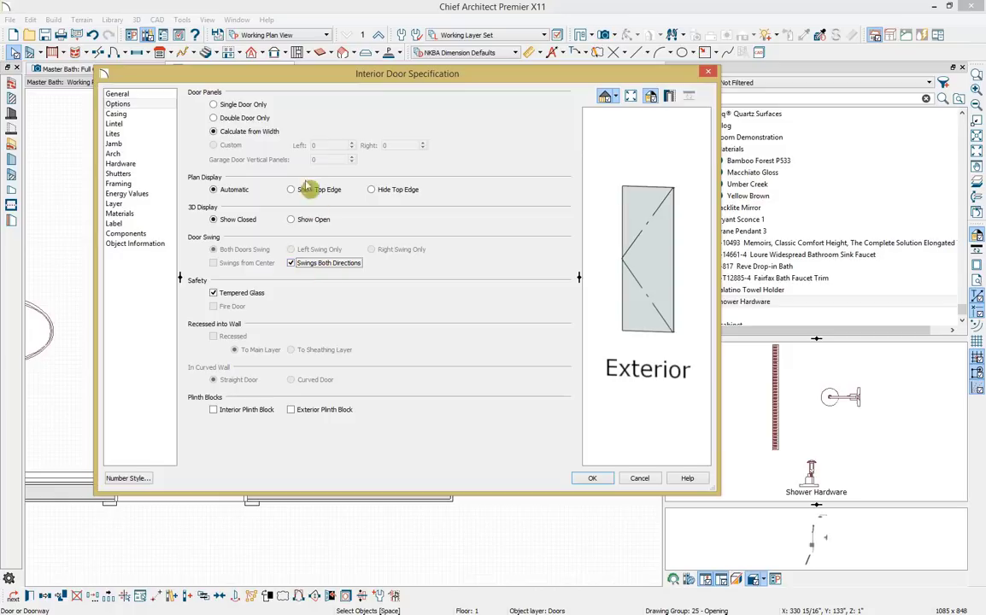
pyautogui.moveTo(291, 86); pyautogui.dragTo(662, 113)
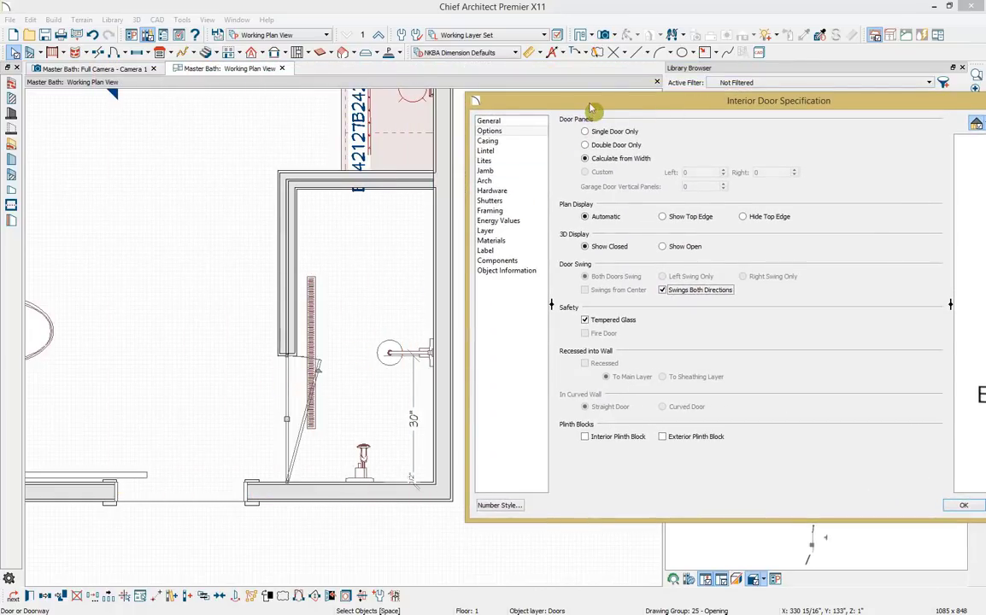
pyautogui.moveTo(534, 106); pyautogui.dragTo(308, 102)
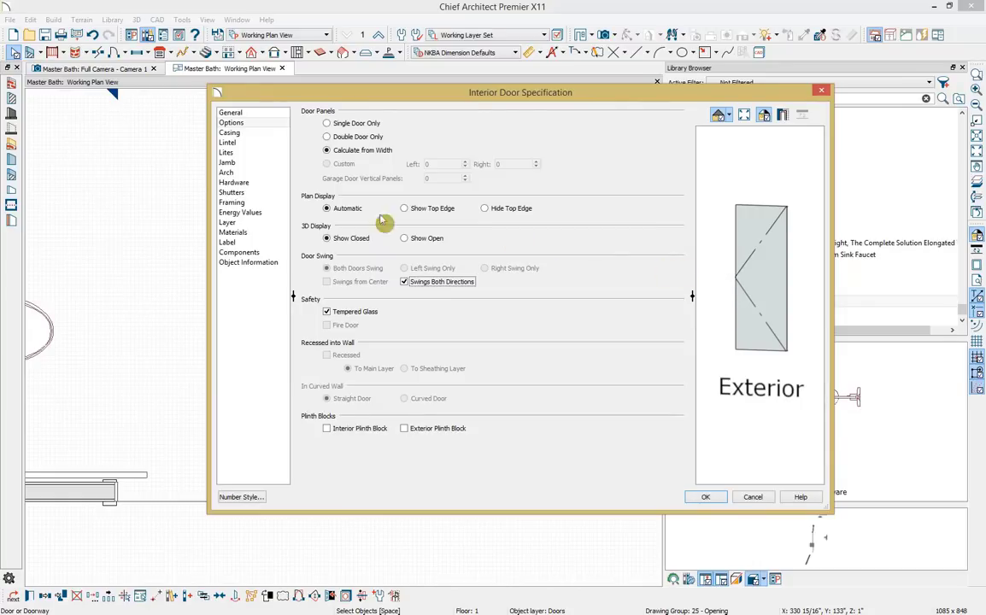
# Search the library for "pull handle" and assign Pull Handle (no plate) as the shower door's interior handle.
pyautogui.click(232, 184)
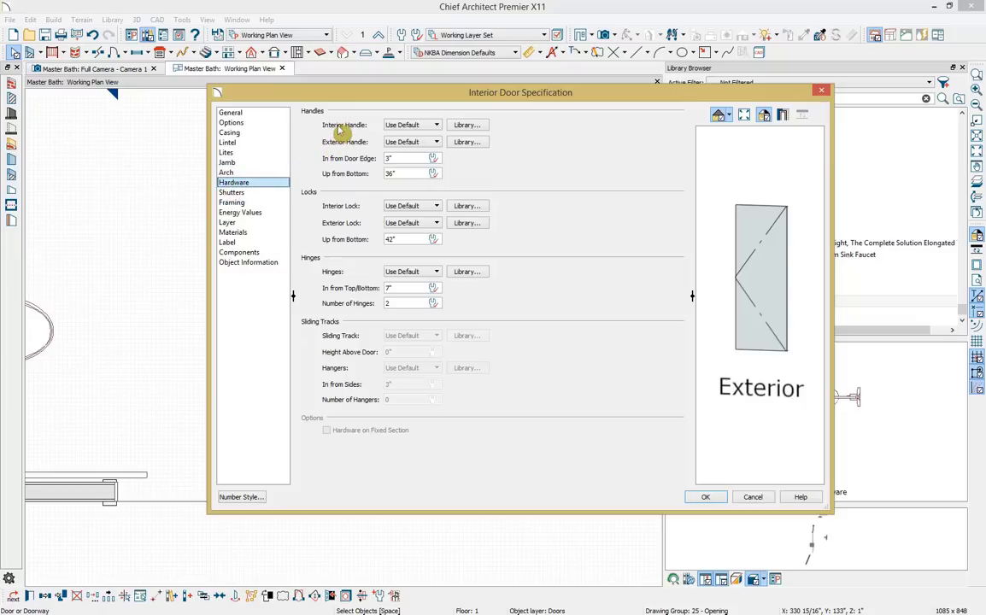
pyautogui.click(468, 126)
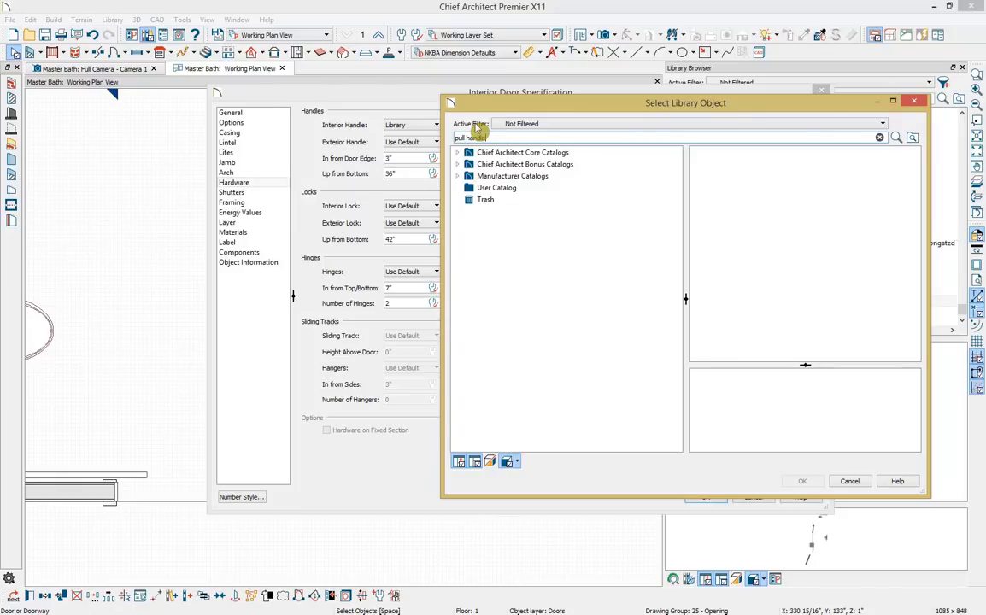
pyautogui.write('pull handle')
pyautogui.press('Return')
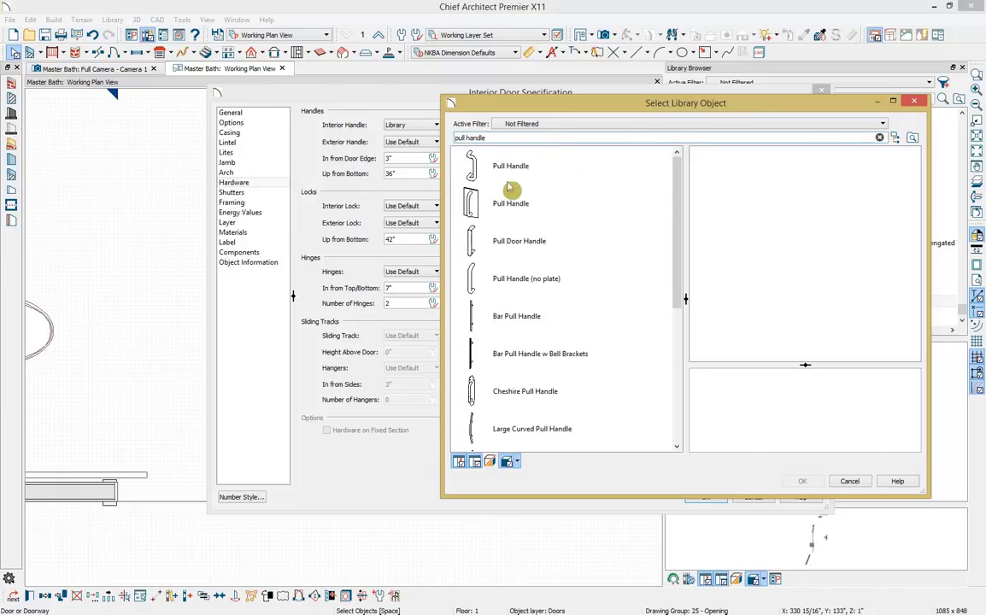
pyautogui.click(522, 280)
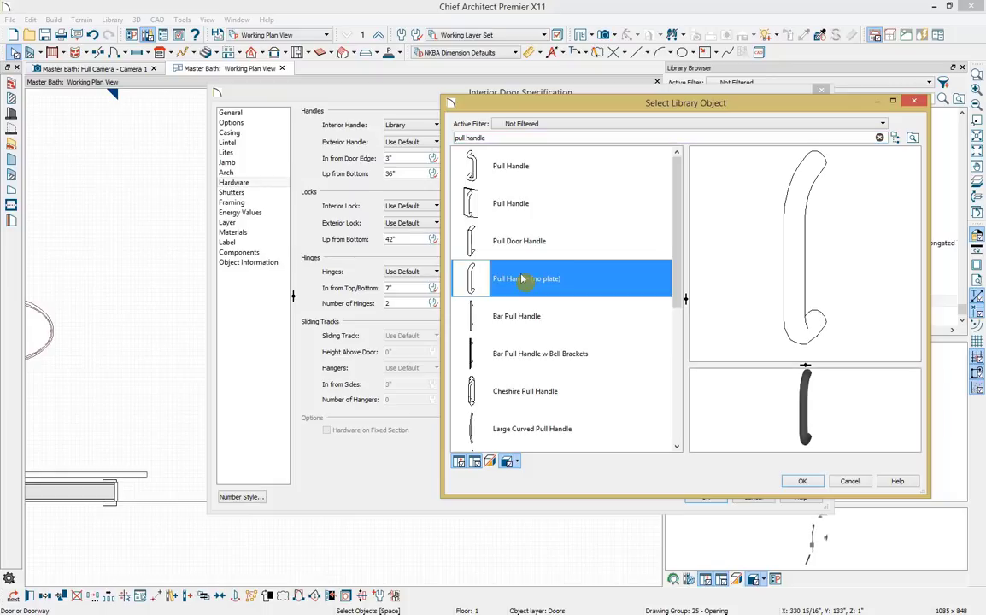
pyautogui.rightClick(523, 280)
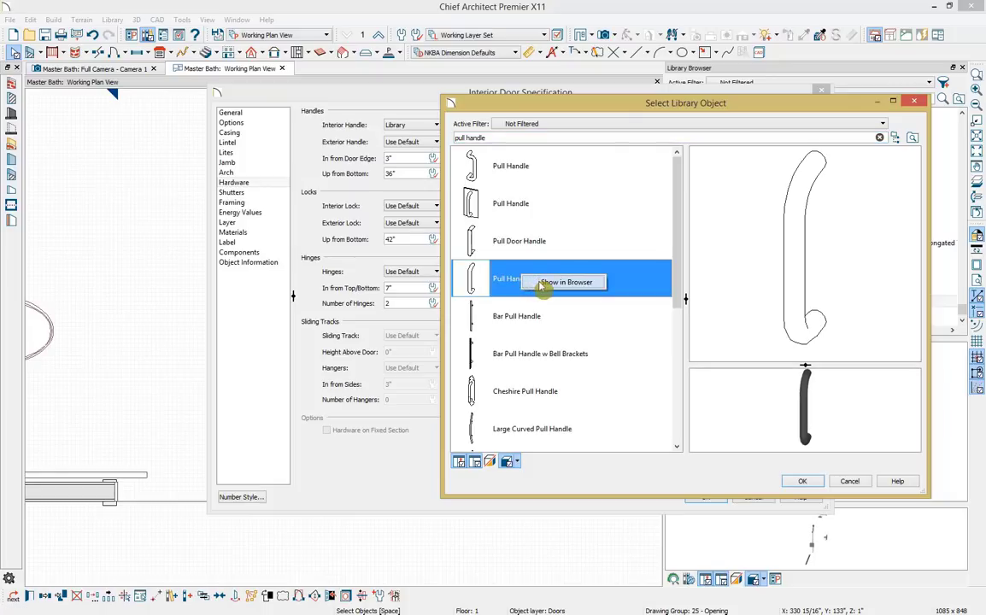
pyautogui.click(547, 284)
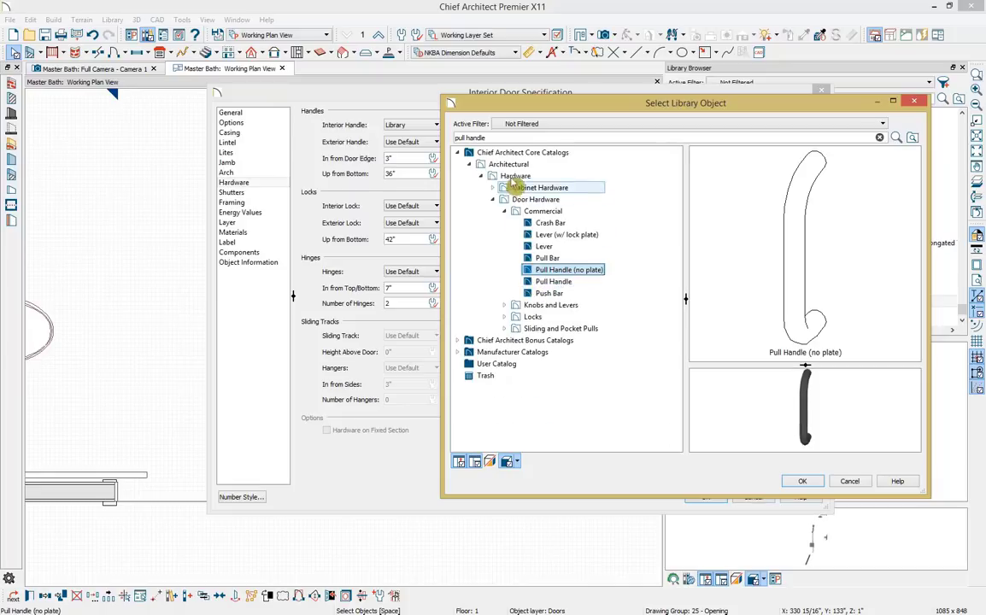
pyautogui.click(804, 483)
# Assign the same Pull Handle (no plate) from the library as the shower door's exterior handle.
pyautogui.click(469, 142)
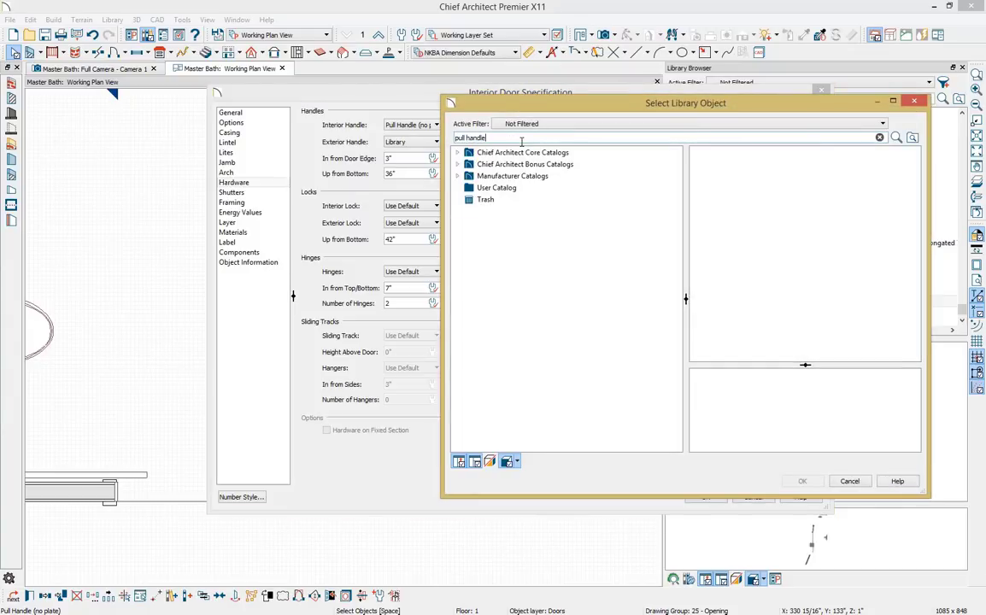
pyautogui.write('pull handle')
pyautogui.press('Return')
pyautogui.click(535, 279)
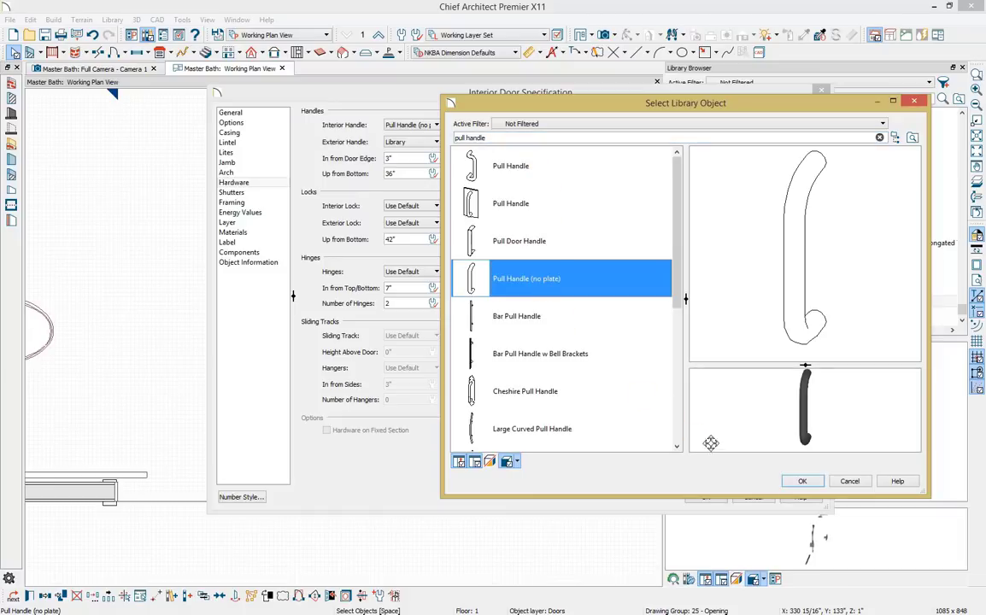
pyautogui.click(803, 482)
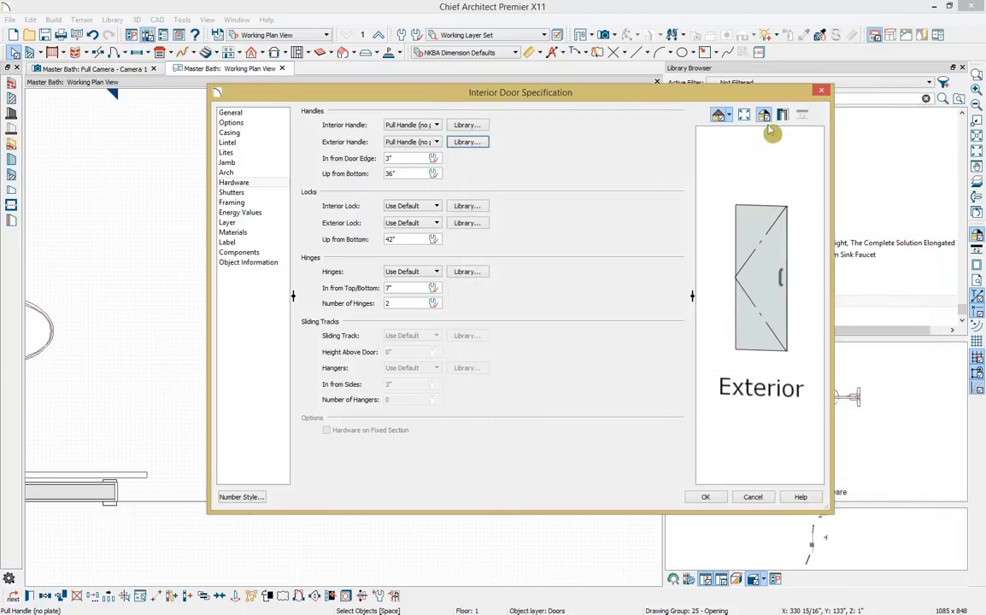
# Assign Plate Door Hinge from the bonus catalog's Shower Hardware glass wall components as the shower door's hinges.
pyautogui.moveTo(775, 158); pyautogui.dragTo(611, 233)
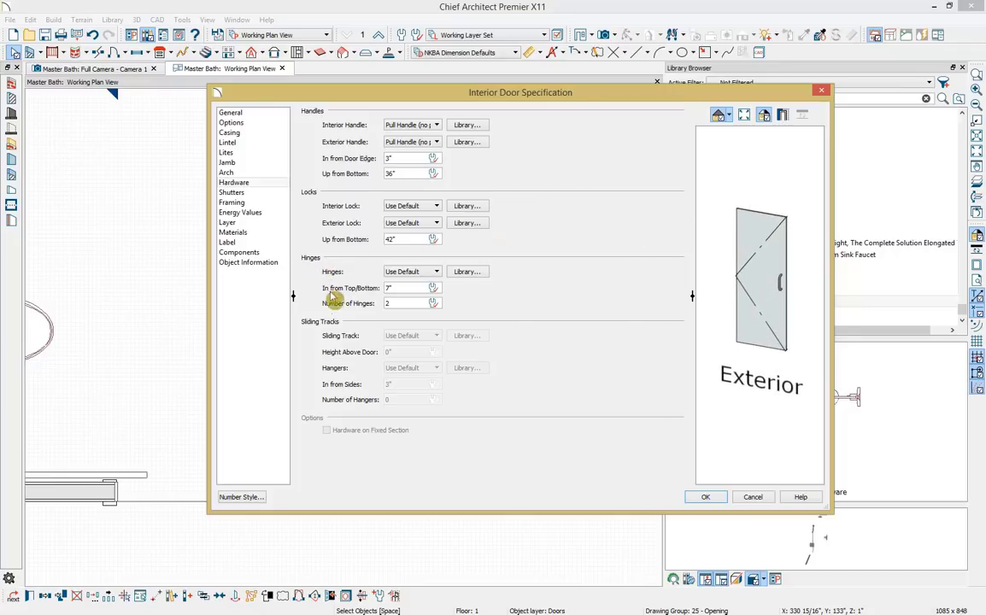
pyautogui.click(467, 271)
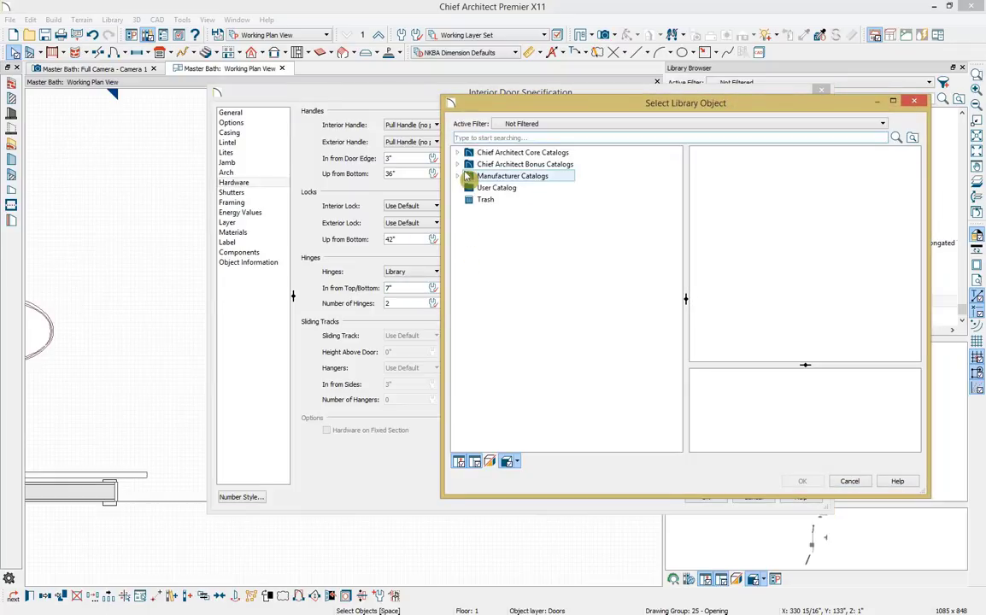
pyautogui.click(458, 164)
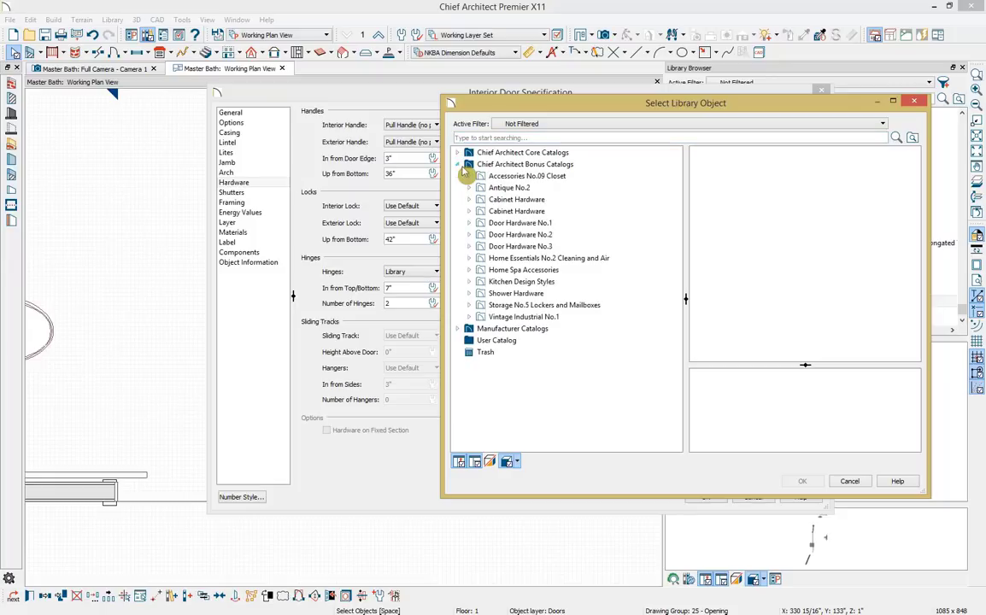
pyautogui.click(468, 293)
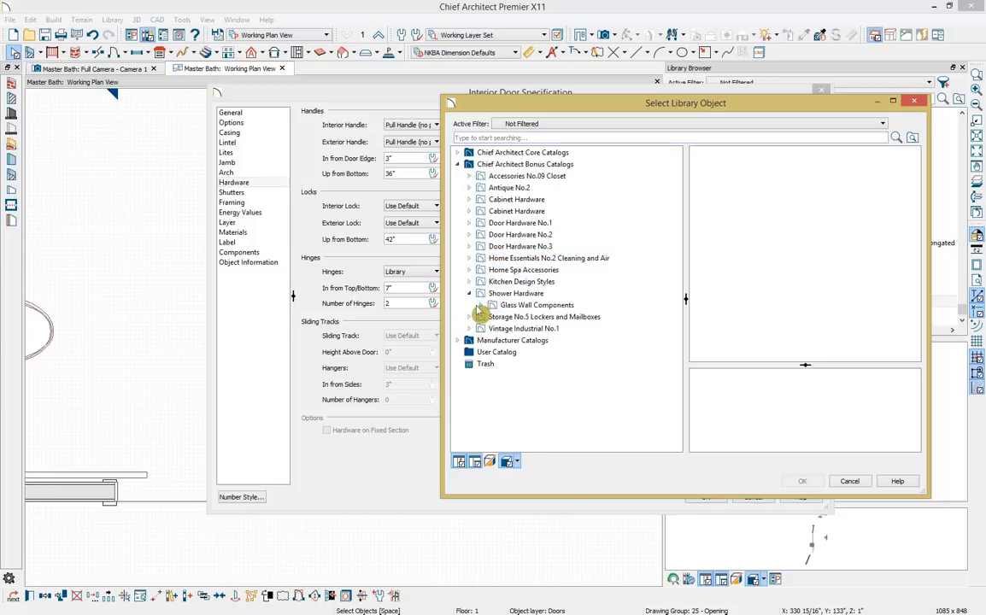
pyautogui.click(481, 306)
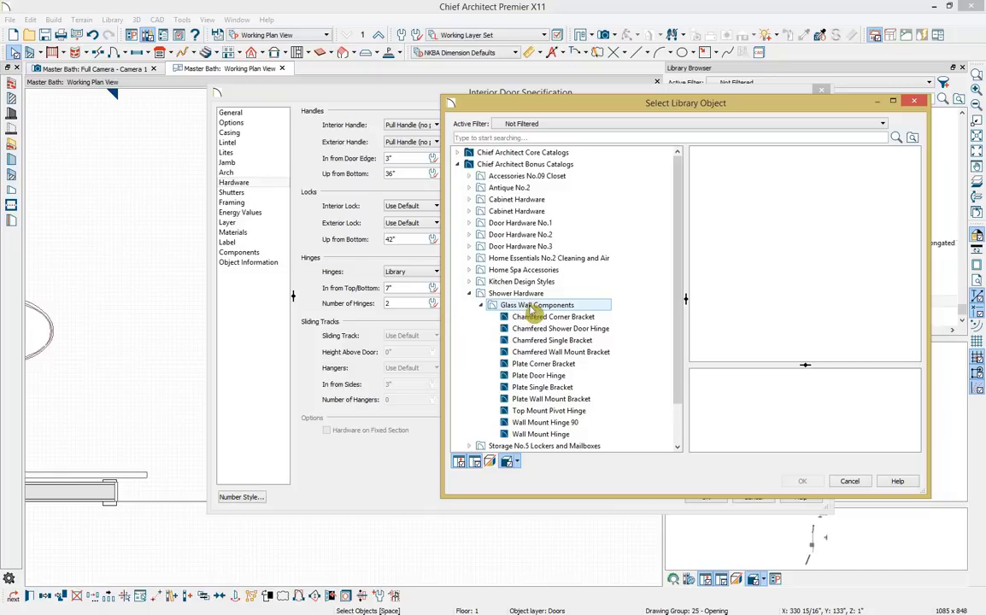
pyautogui.click(533, 306)
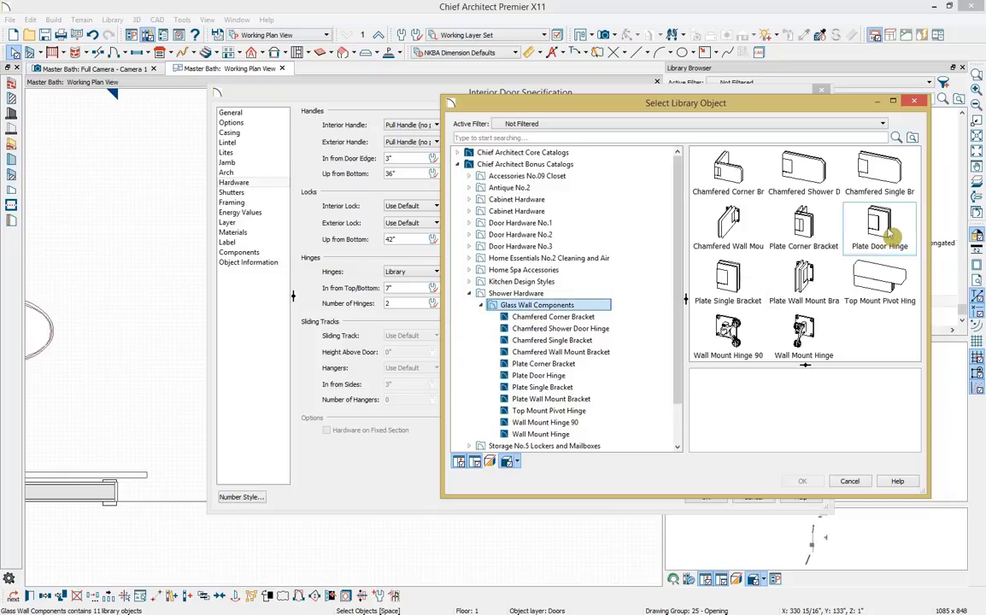
pyautogui.click(884, 231)
pyautogui.click(805, 481)
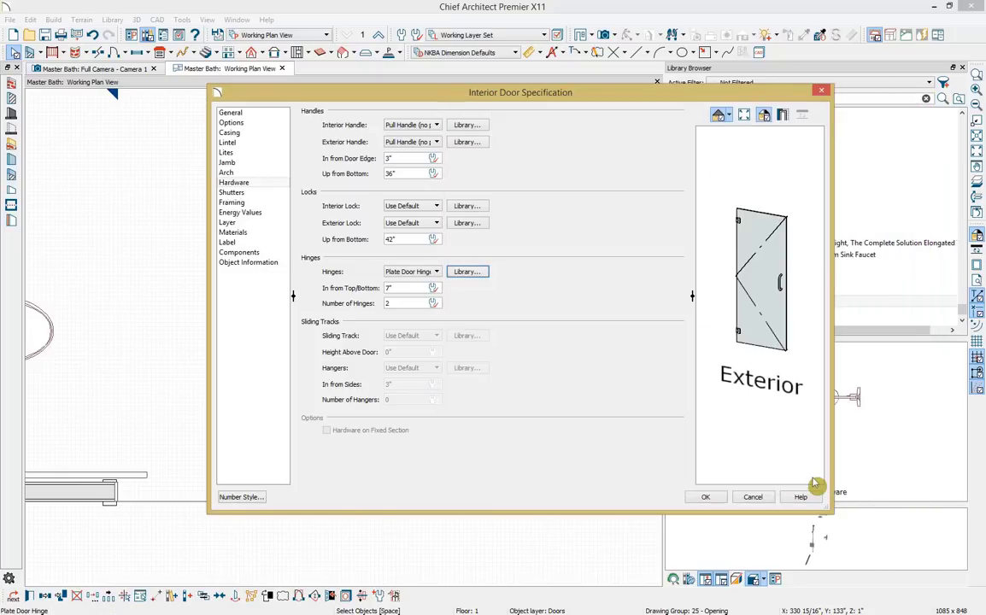
# Set the shower door's number of hinges to 3, apply the specification and check the door in the full camera view.
pyautogui.doubleClick(409, 303)
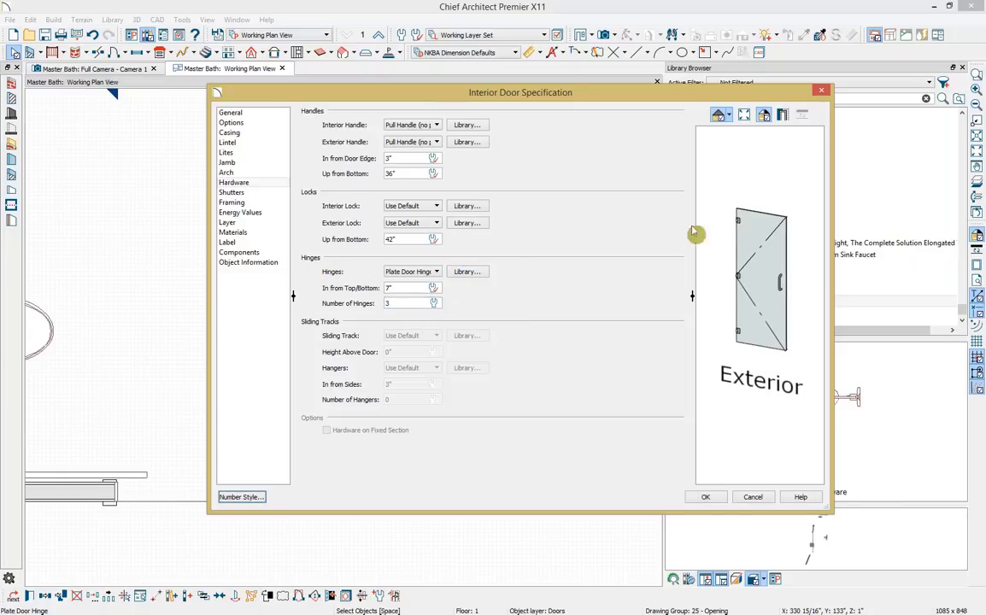
pyautogui.click(749, 279)
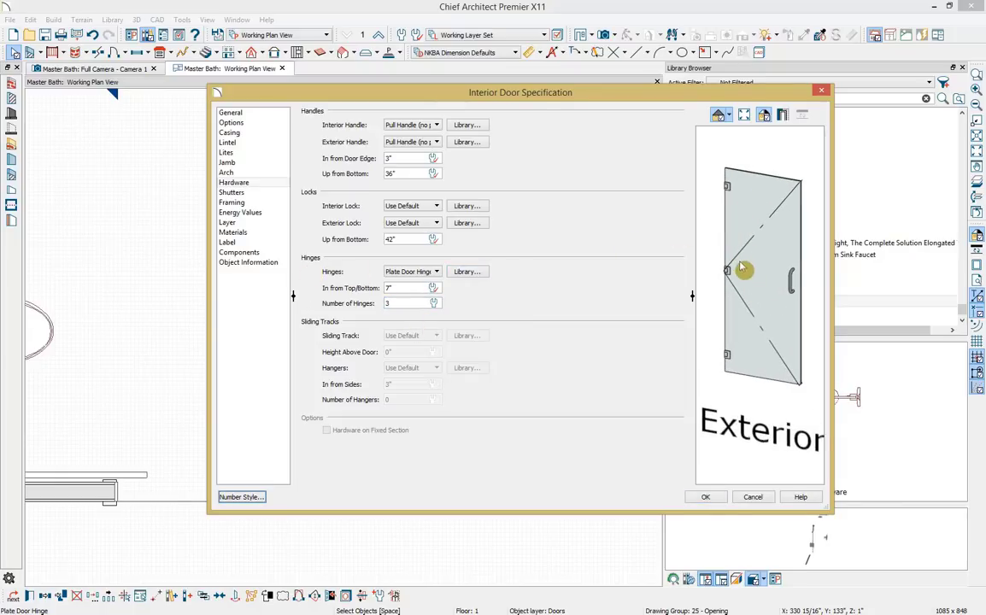
pyautogui.click(706, 498)
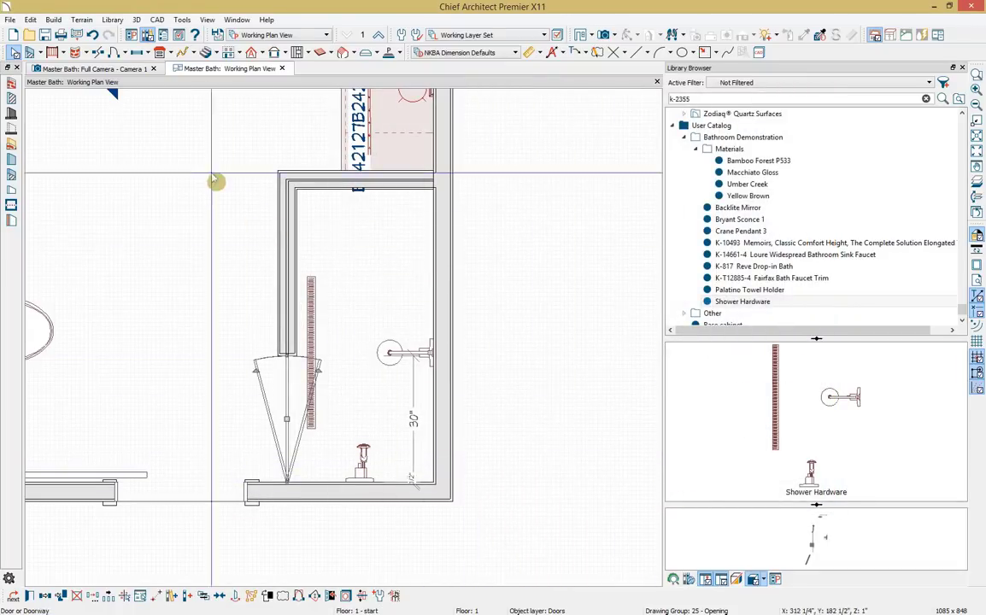
pyautogui.click(85, 68)
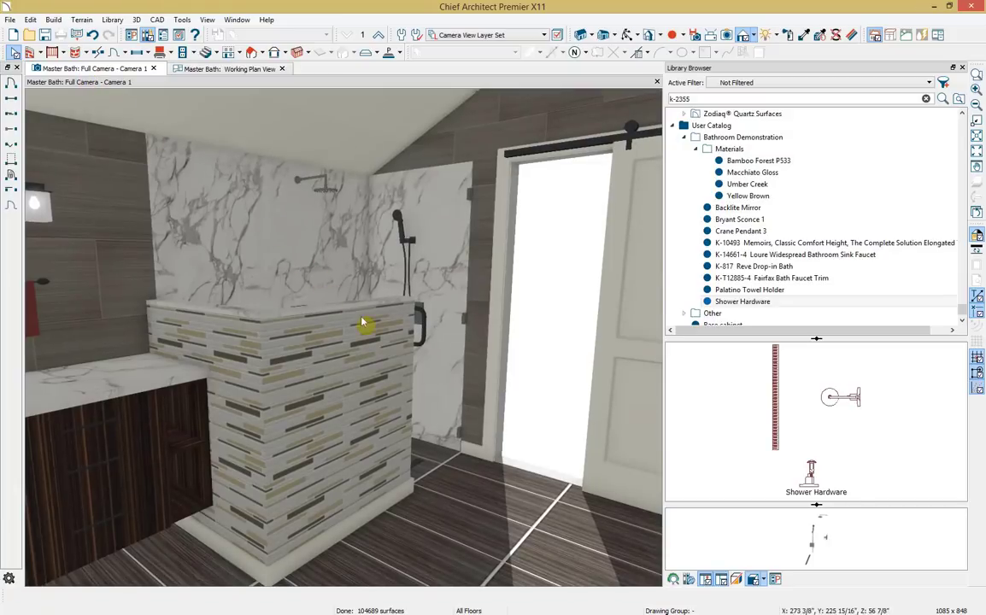
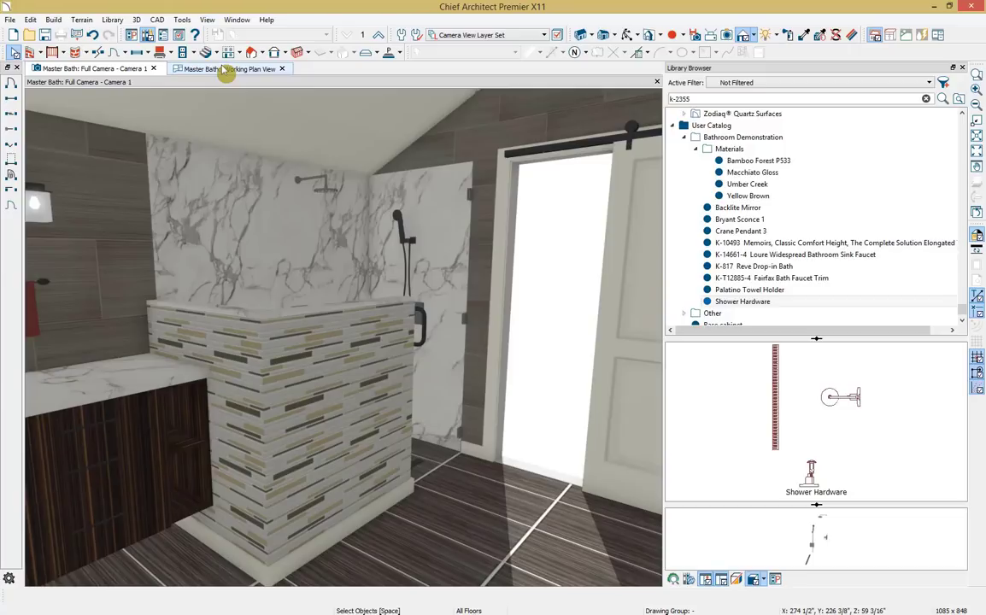
# In the working plan view, place a wall niche in the shower's outer wall between the vanity-side pony wall and the shower head.
pyautogui.click(224, 70)
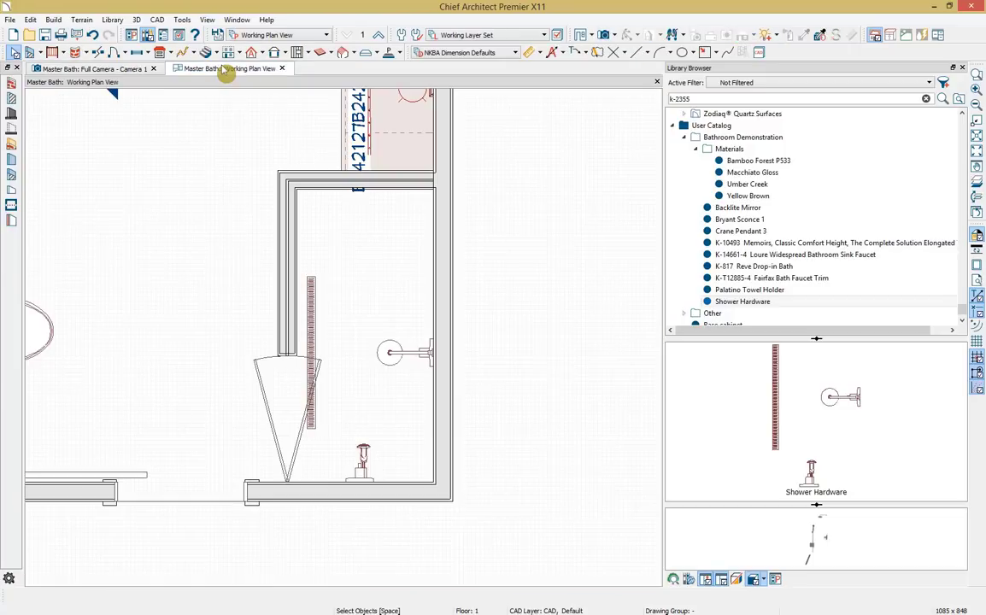
pyautogui.click(147, 53)
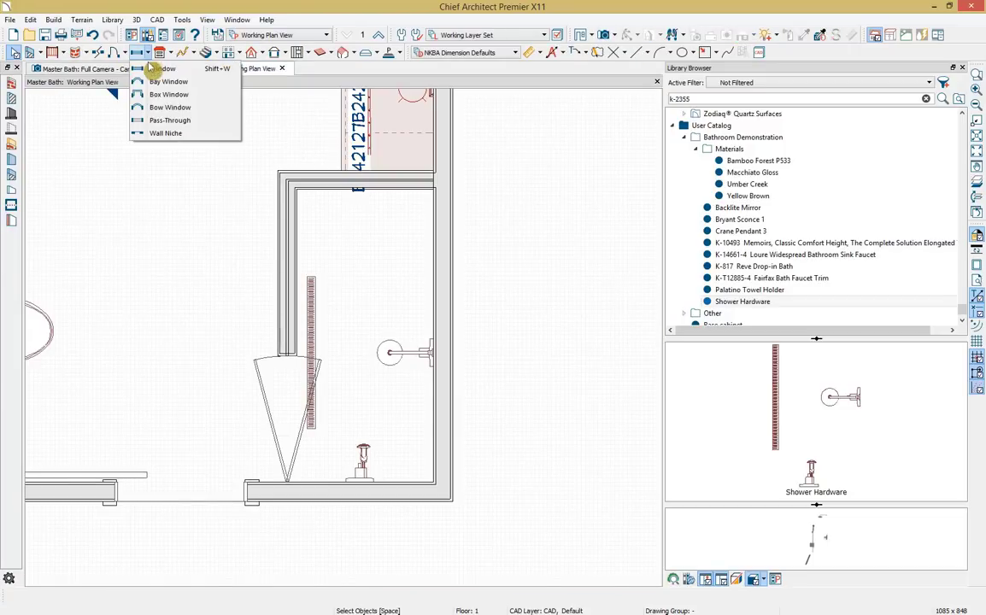
pyautogui.click(169, 135)
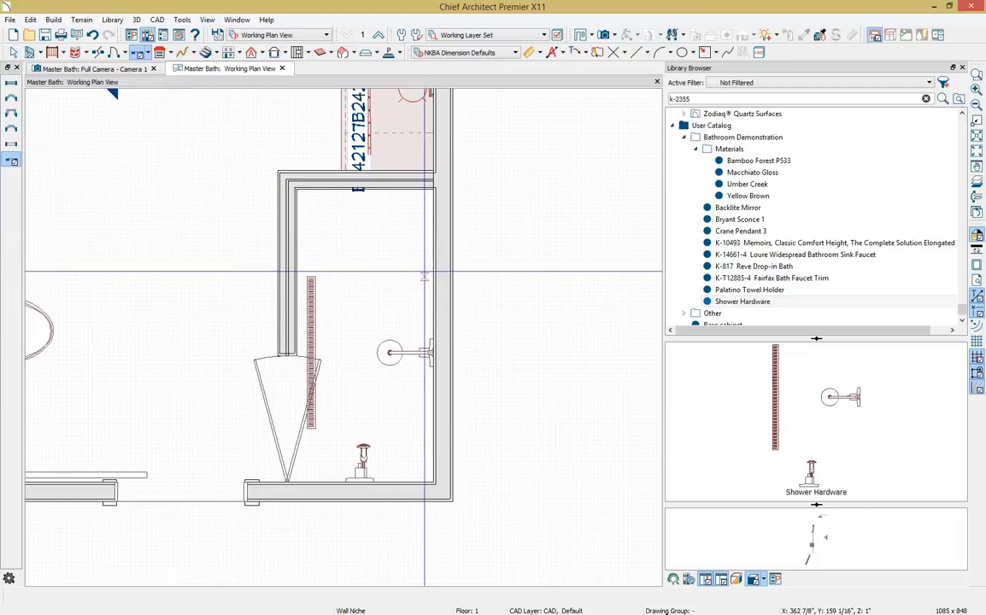
pyautogui.click(425, 273)
pyautogui.scroll(3, 425, 273)
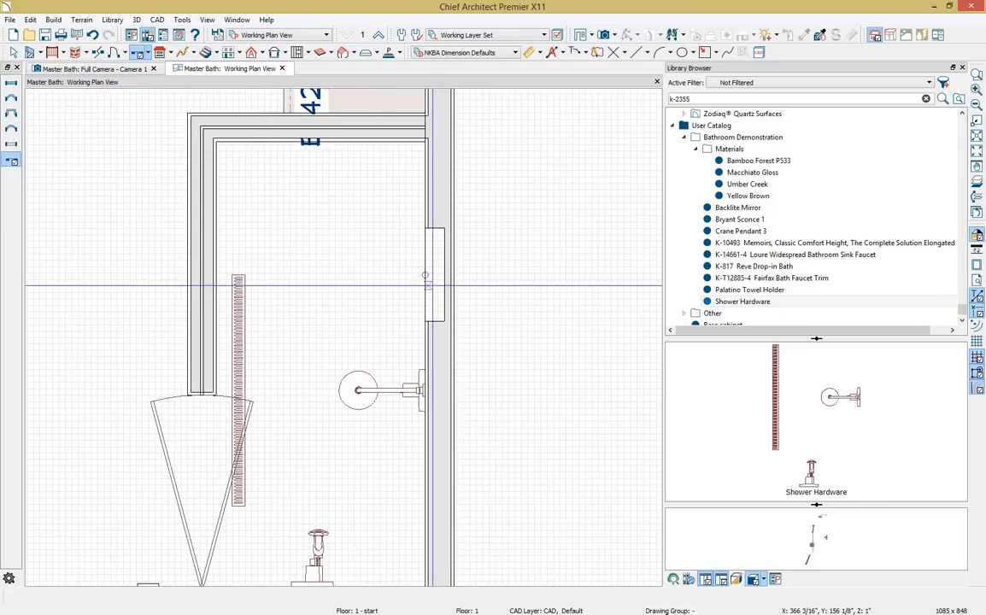
pyautogui.press('Escape')
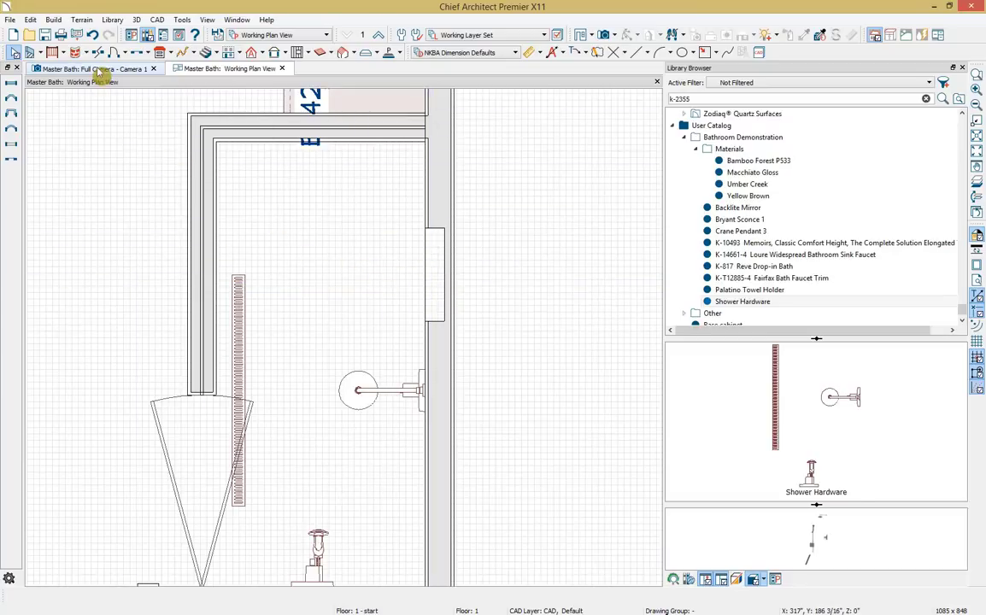
# In the full camera view, apply the shower wall's Aura marble material to the back of the wall niche.
pyautogui.click(97, 68)
pyautogui.scroll(5, 246, 268)
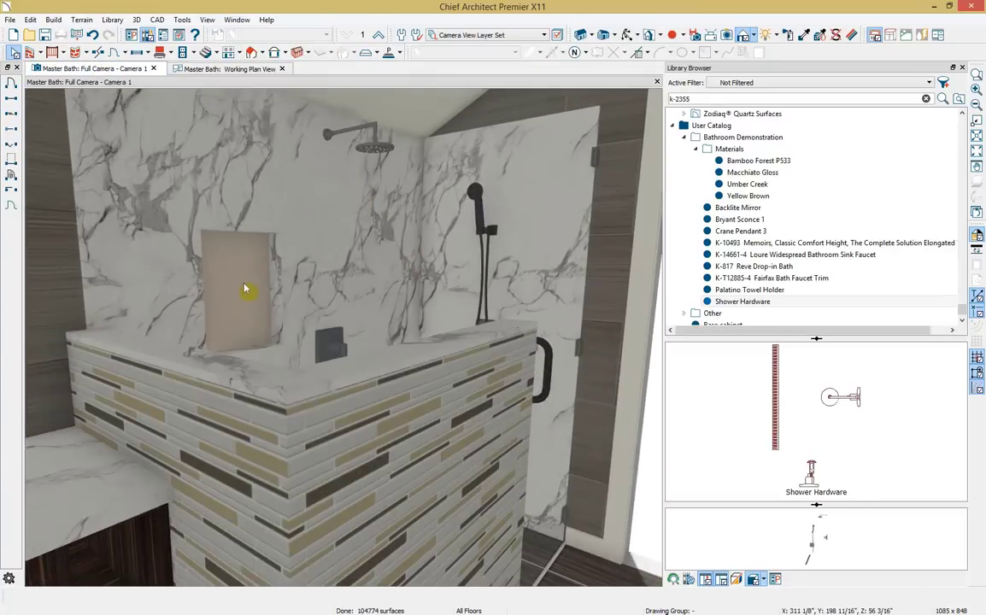
pyautogui.scroll(2, 327, 312)
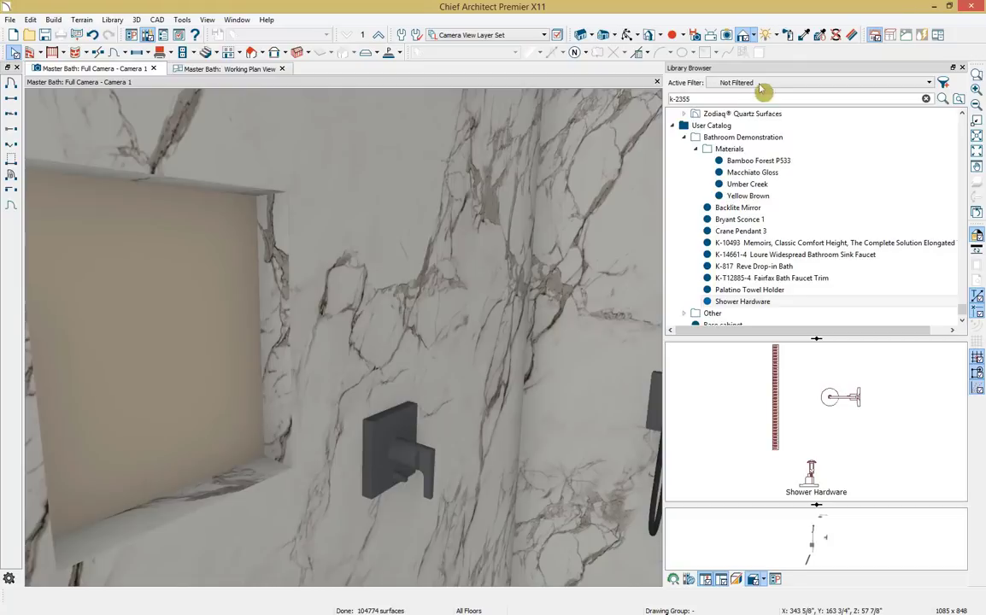
pyautogui.click(804, 35)
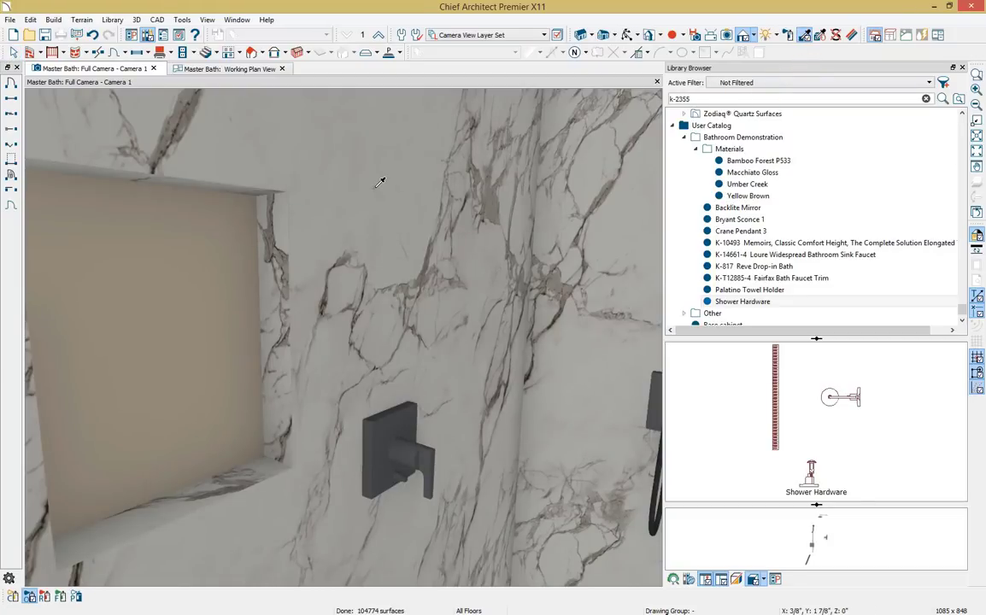
pyautogui.click(219, 306)
pyautogui.scroll(-2, 217, 313)
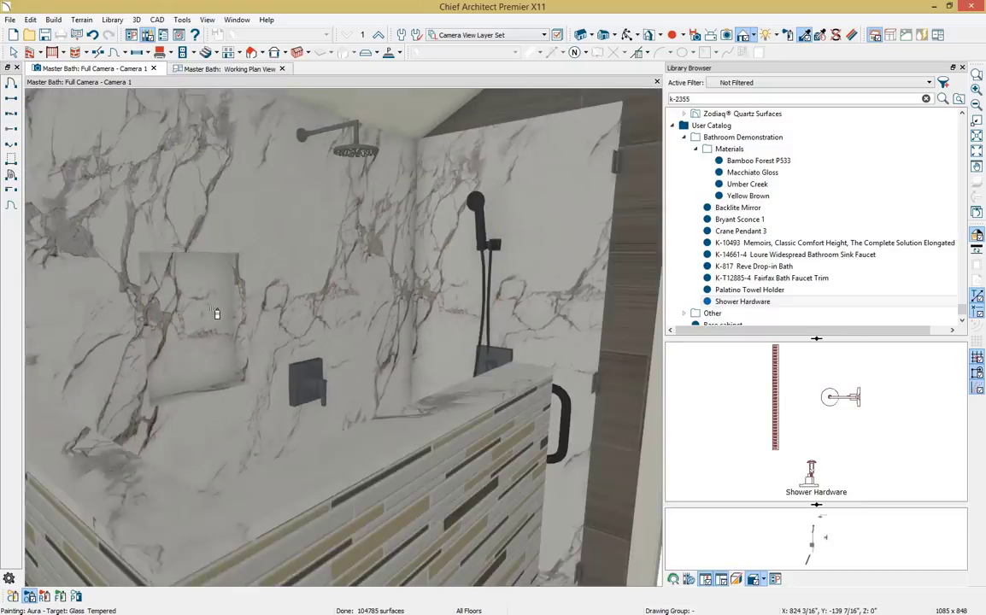
pyautogui.scroll(-2, 217, 315)
pyautogui.moveTo(218, 316); pyautogui.dragTo(442, 261, button='middle')
pyautogui.scroll(2, 437, 260)
pyautogui.press('space')
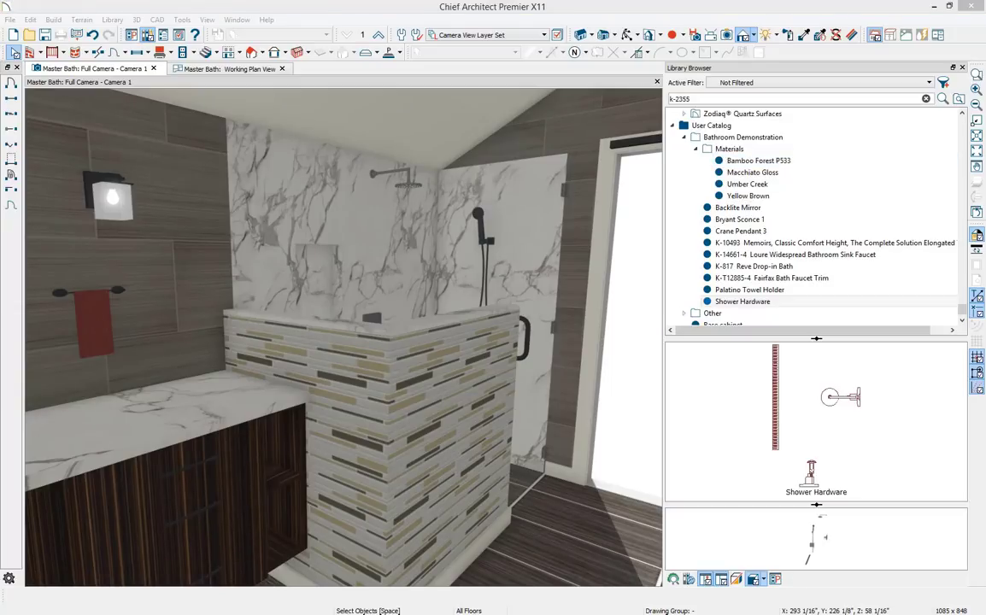
# Consult the 5-Electrical.jpg reference sheet, and close the full camera view and the Library Browser to work on the whole floor plan.
pyautogui.hotkey('alt', 'Tab')
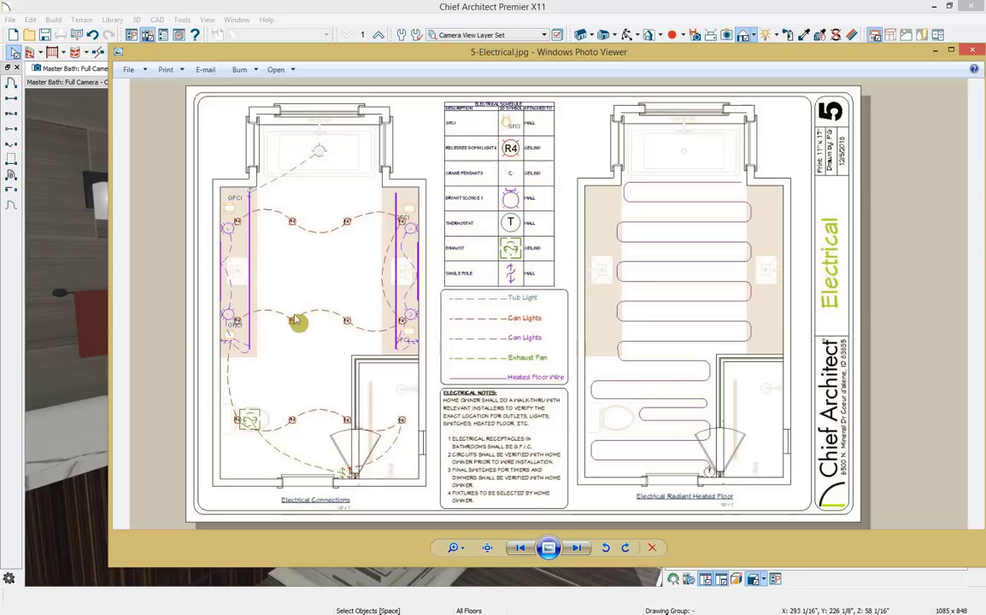
pyautogui.moveTo(327, 53); pyautogui.dragTo(985, 72)
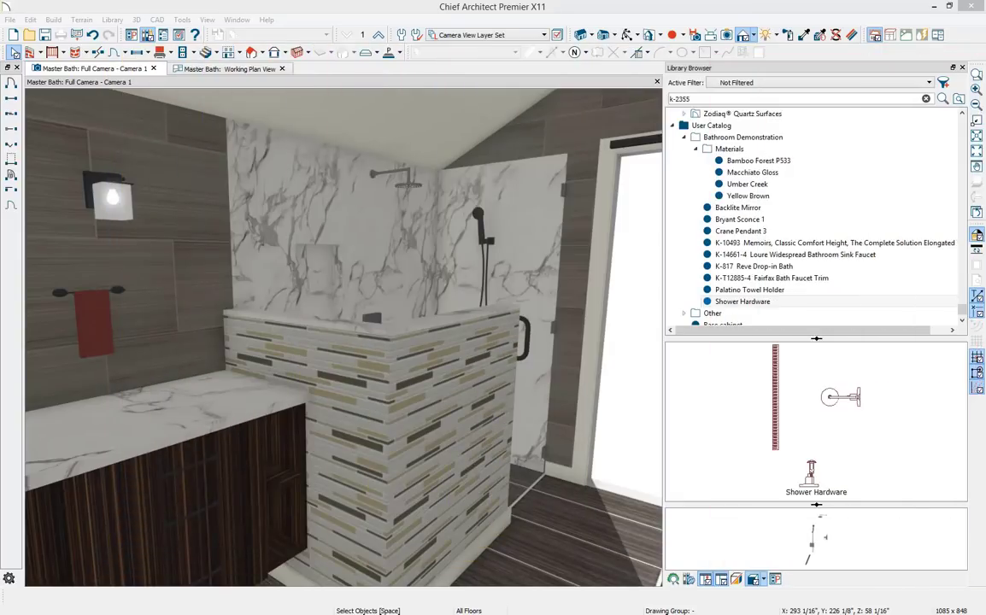
pyautogui.click(161, 75)
pyautogui.click(154, 69)
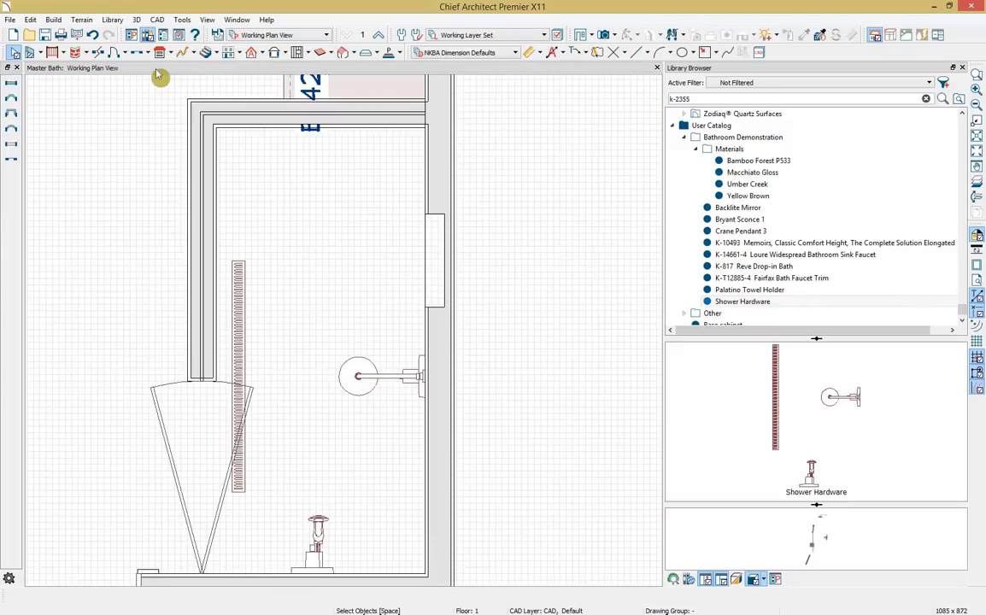
pyautogui.click(962, 68)
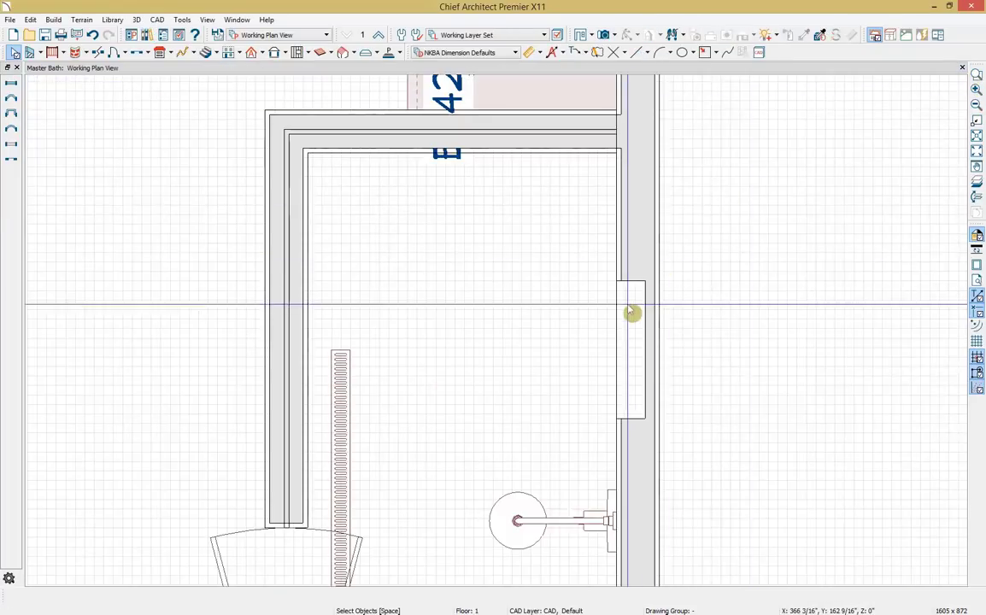
pyautogui.scroll(-5, 632, 313)
pyautogui.scroll(-3, 647, 332)
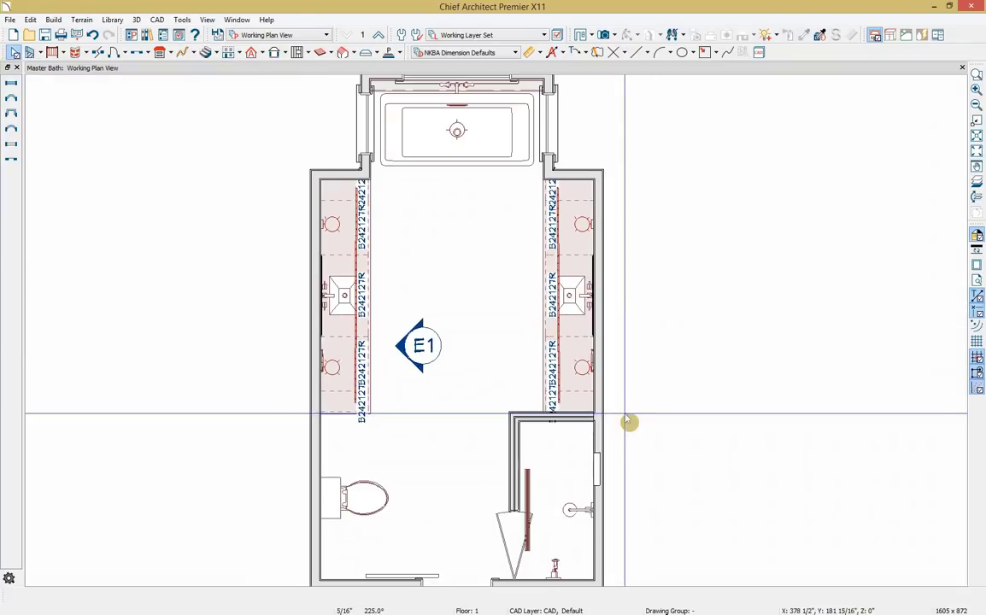
pyautogui.press('space')
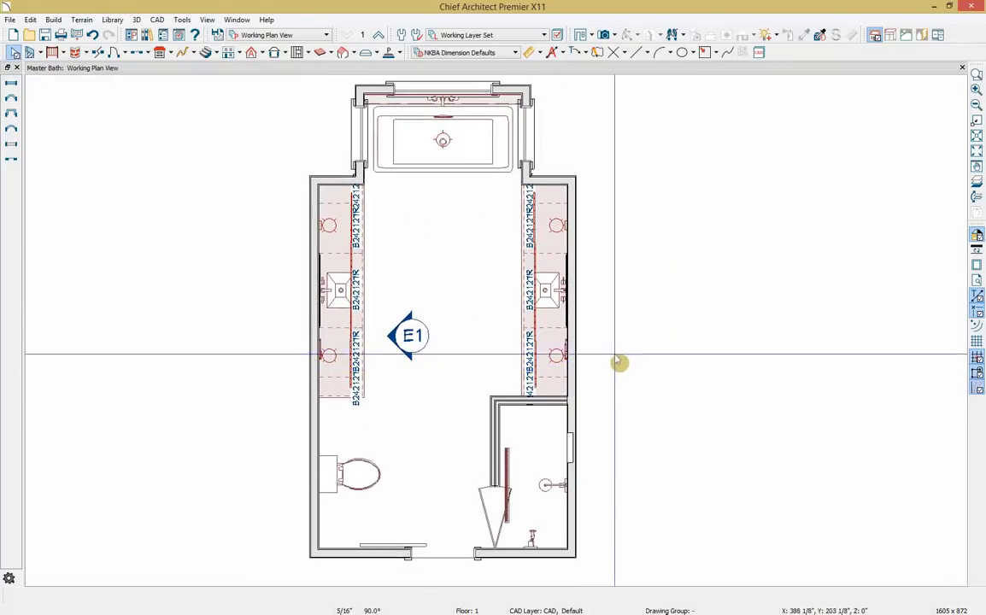
# Switch the plan to the saved Electrical Plan View, saving the working plan view's current settings.
pyautogui.click(323, 38)
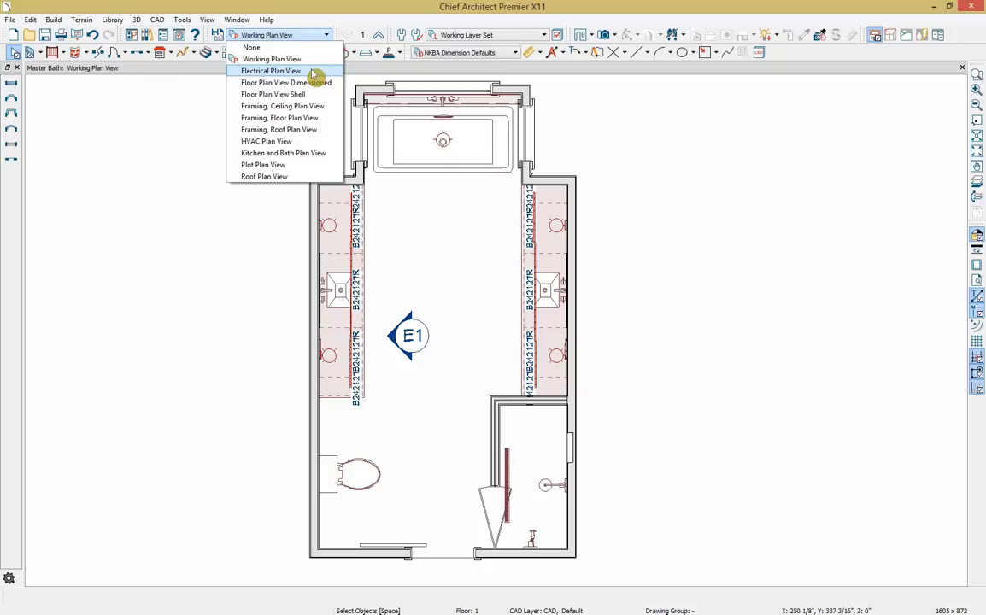
pyautogui.click(314, 74)
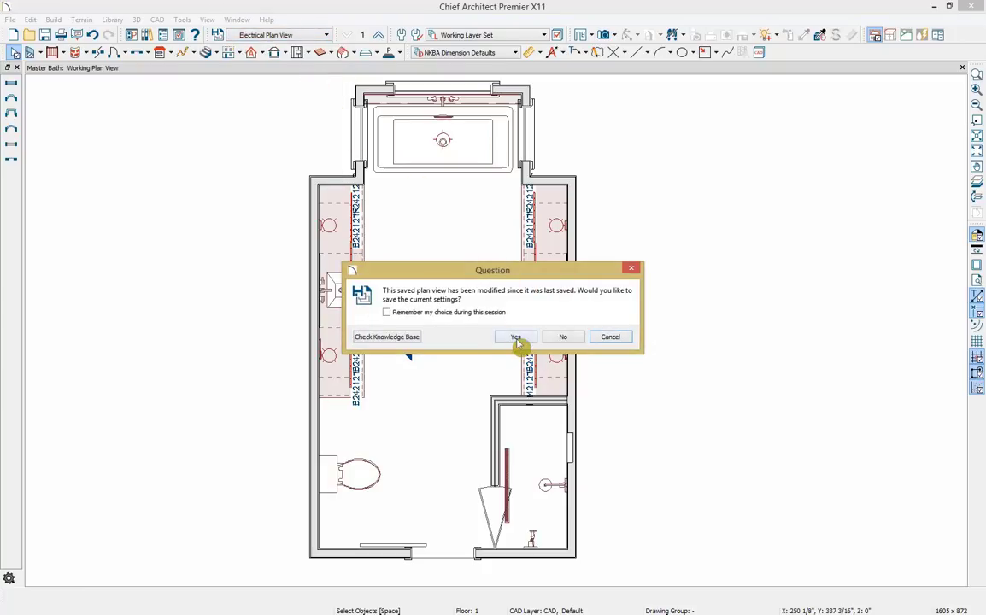
pyautogui.click(516, 338)
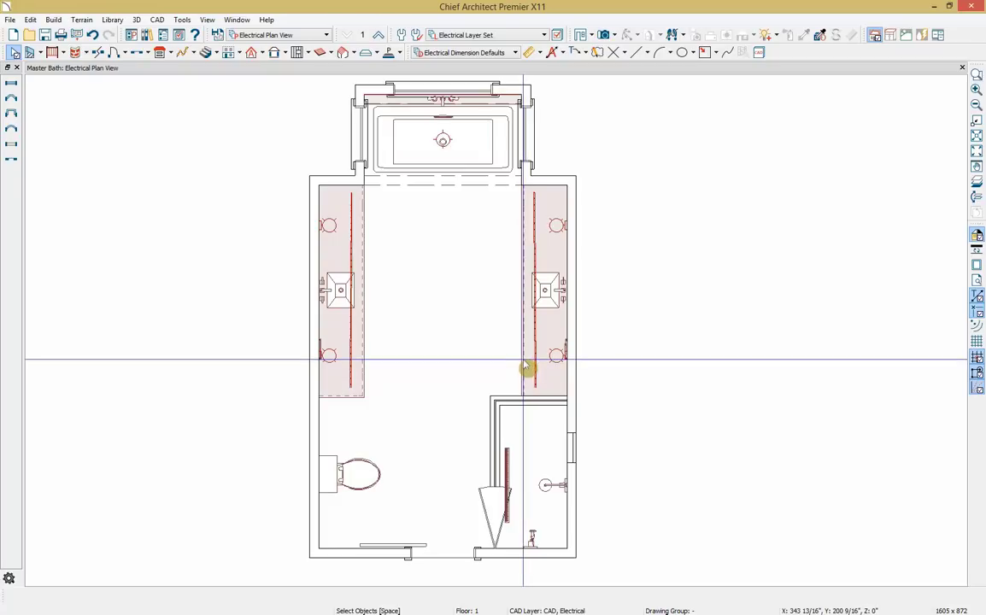
# Place a ceiling light in the room beside the tub end of the left vanity, level with its upper wall sconce.
pyautogui.click(193, 55)
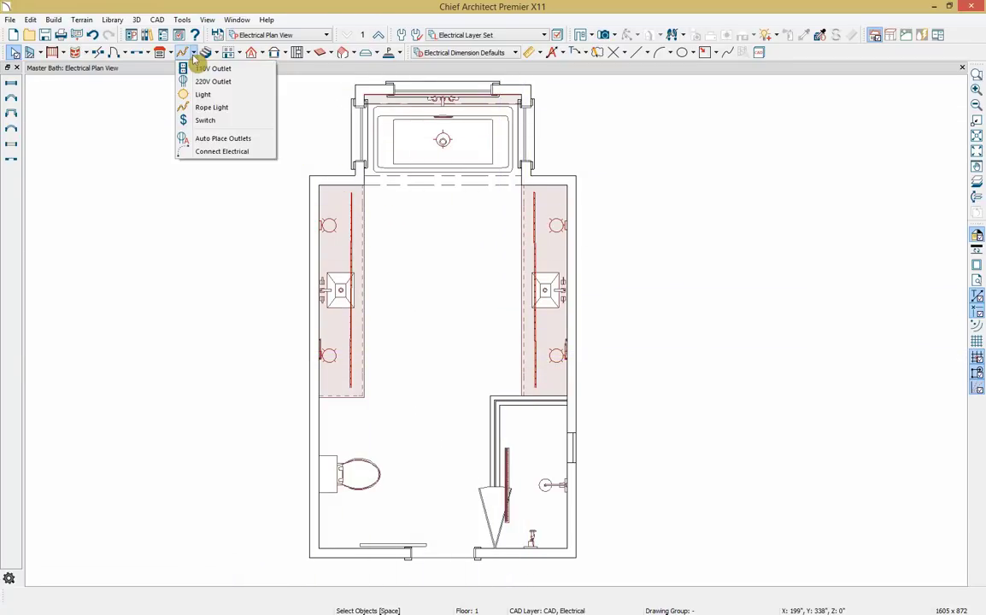
pyautogui.click(210, 95)
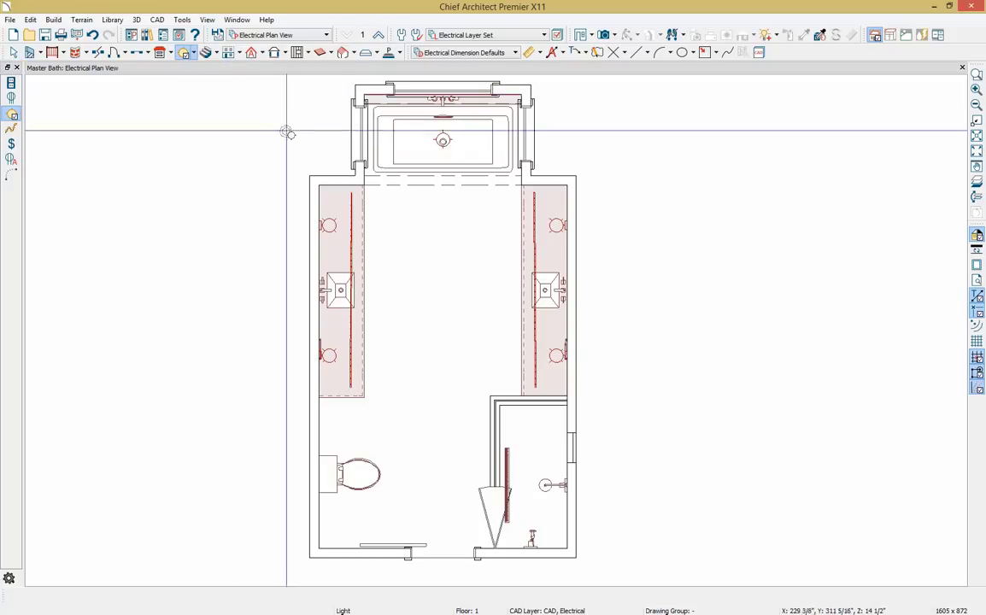
pyautogui.click(398, 224)
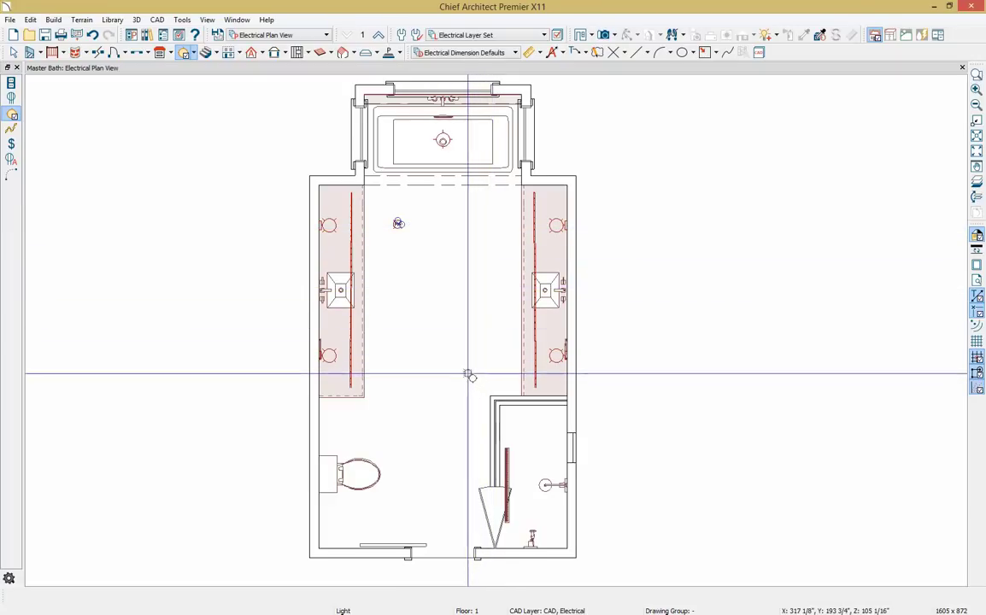
pyautogui.press('space')
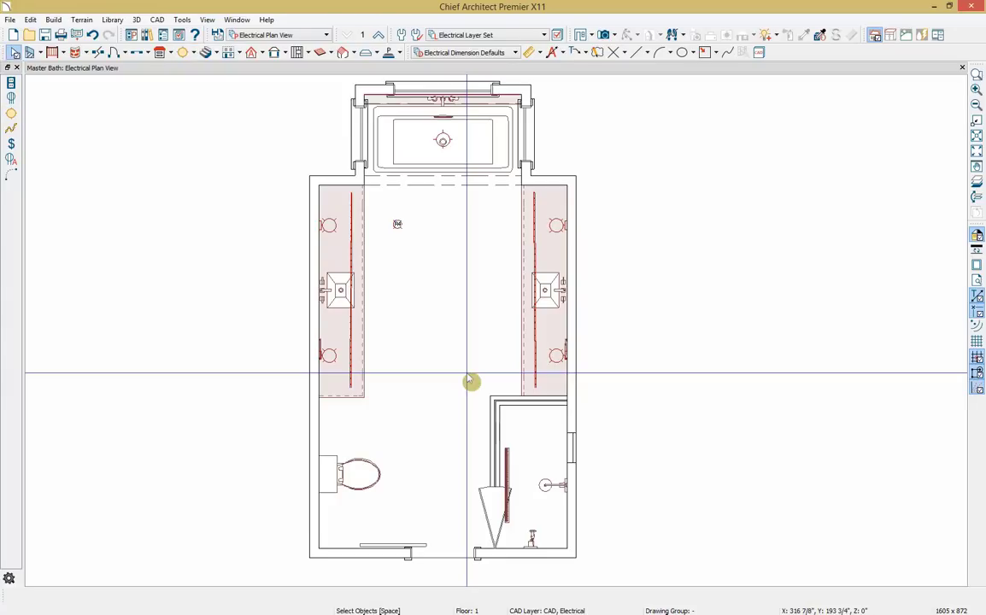
# Multiple-copy the ceiling light with evenly distributed copies, 1 primary and 2 secondary, into a grid of two columns by three rows down the room.
pyautogui.click(397, 224)
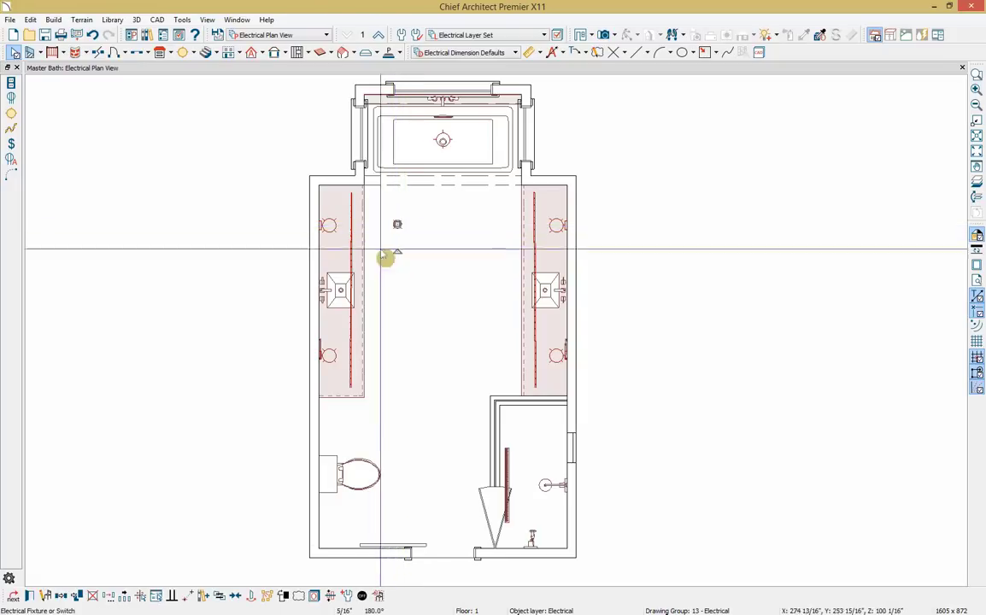
pyautogui.click(123, 597)
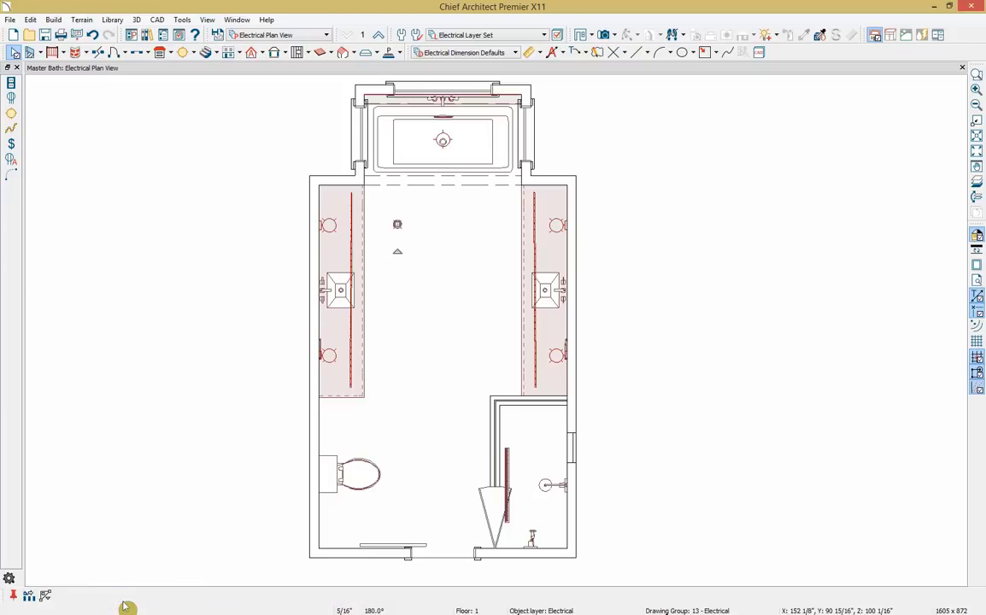
pyautogui.click(29, 596)
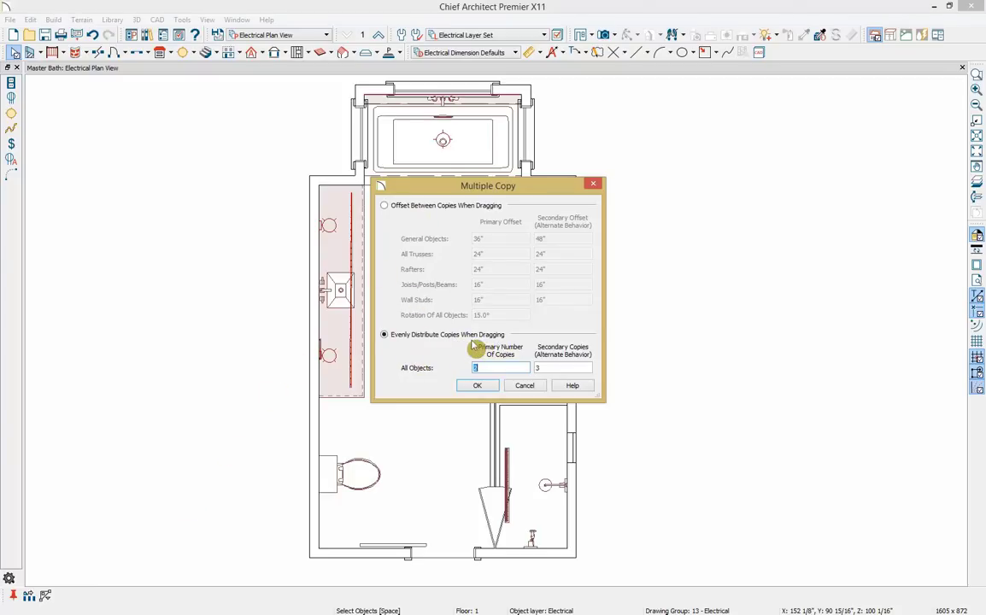
pyautogui.click(389, 205)
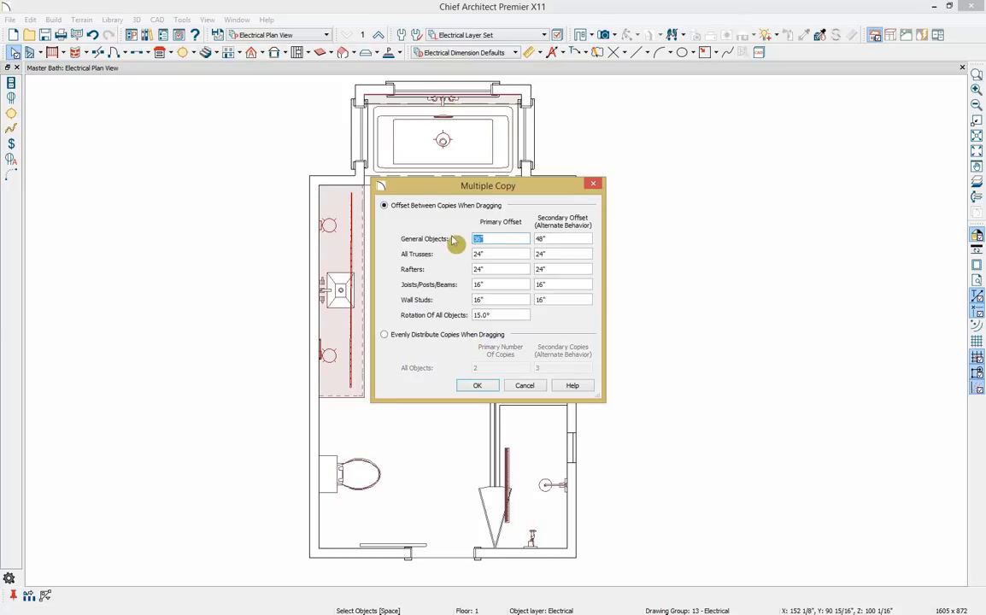
pyautogui.moveTo(382, 187); pyautogui.dragTo(621, 174)
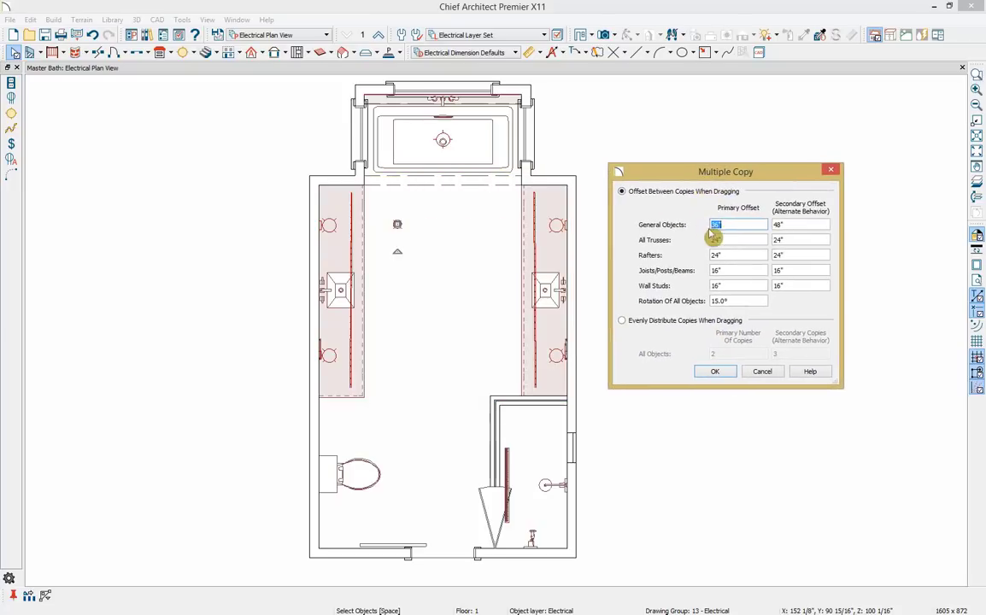
pyautogui.click(642, 328)
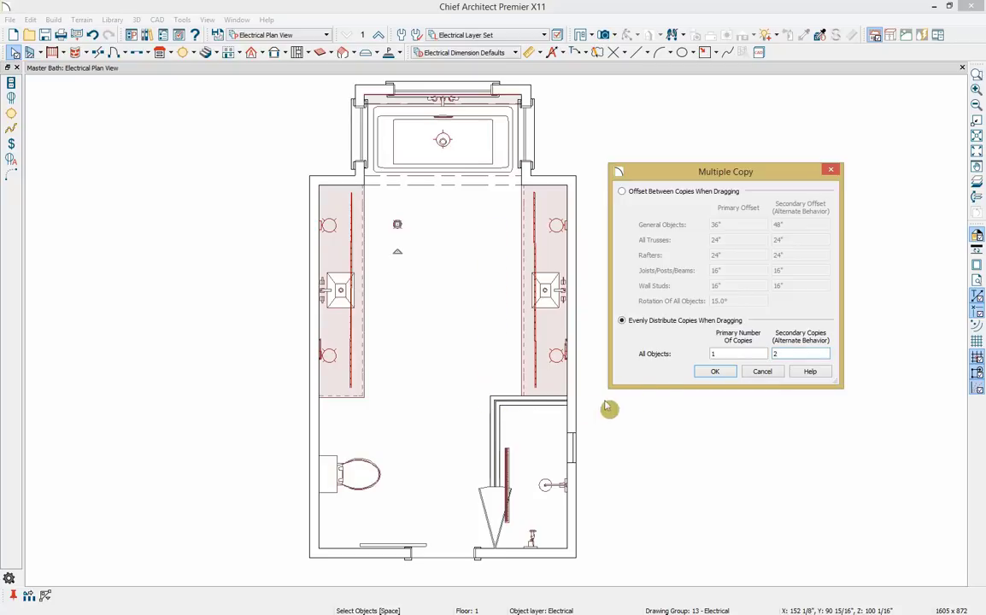
pyautogui.click(713, 373)
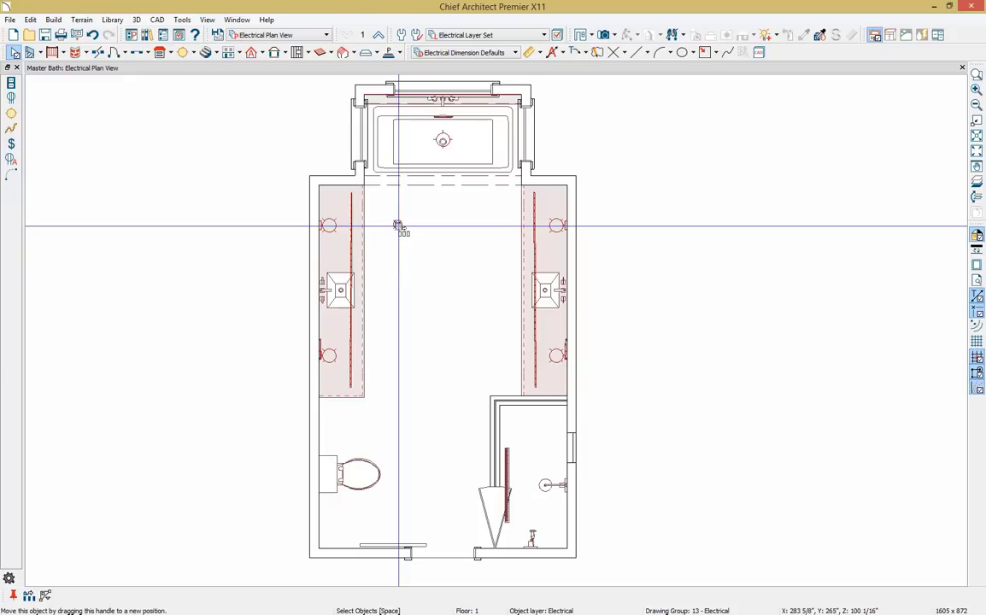
pyautogui.moveTo(398, 225)
pyautogui.mouseDown()
pyautogui.moveTo(477, 226)
pyautogui.moveTo(481, 236)
pyautogui.moveTo(485, 435)
pyautogui.mouseUp()
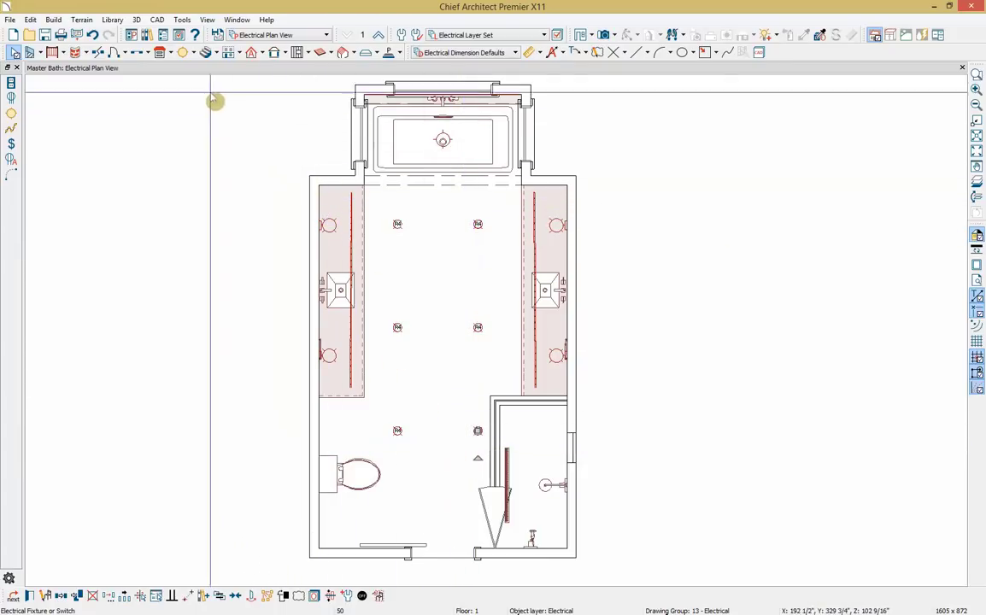
# Place a switch on the entry wall between the door opening and the glass shower door.
pyautogui.click(194, 55)
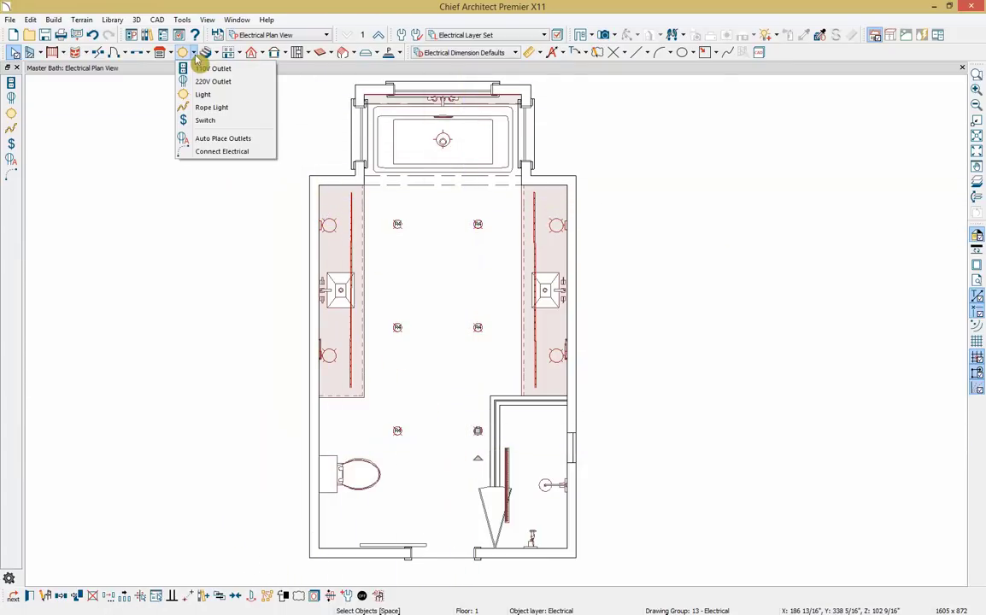
pyautogui.click(221, 120)
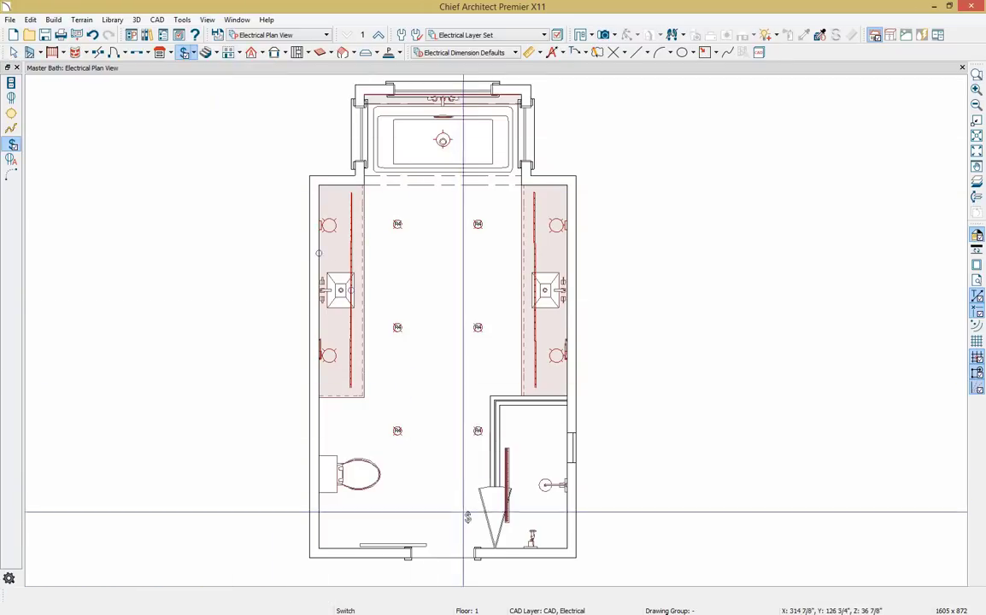
pyautogui.scroll(3, 468, 517)
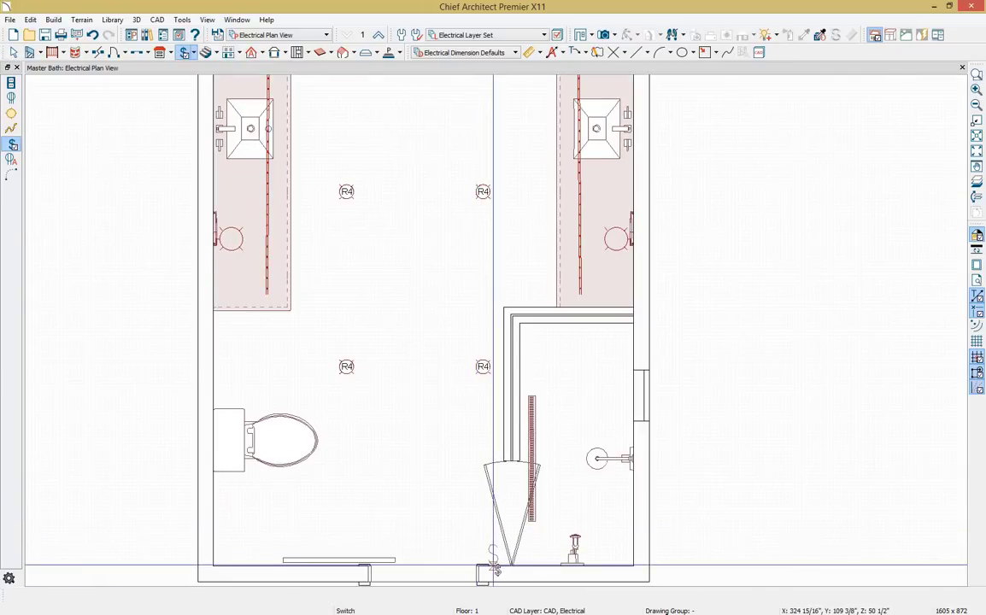
pyautogui.click(496, 569)
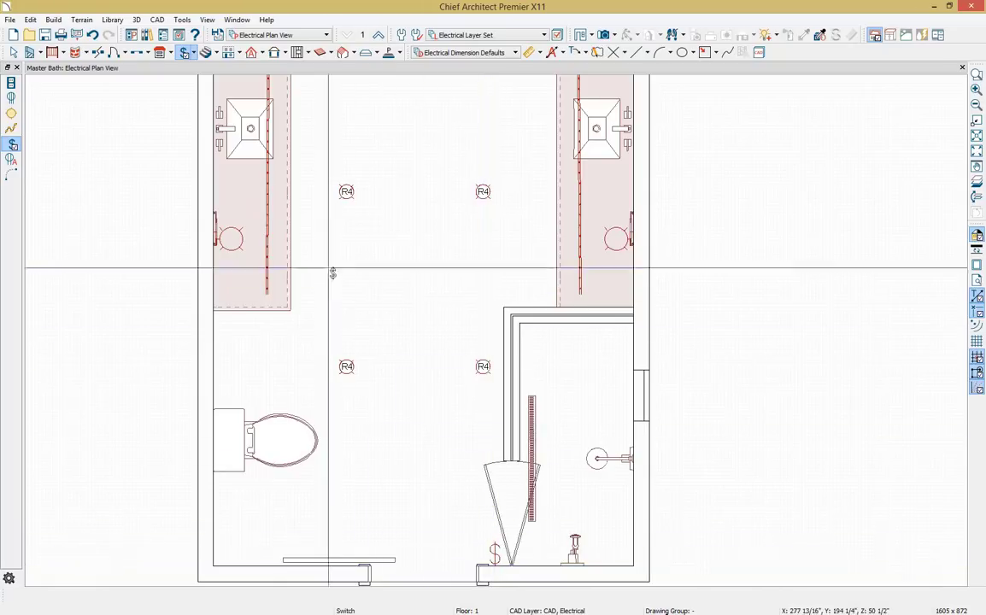
# Connect the entry switch to all six ceiling lights in one continuous chain of electrical connections, ending at the light by the tub and right vanity.
pyautogui.click(194, 53)
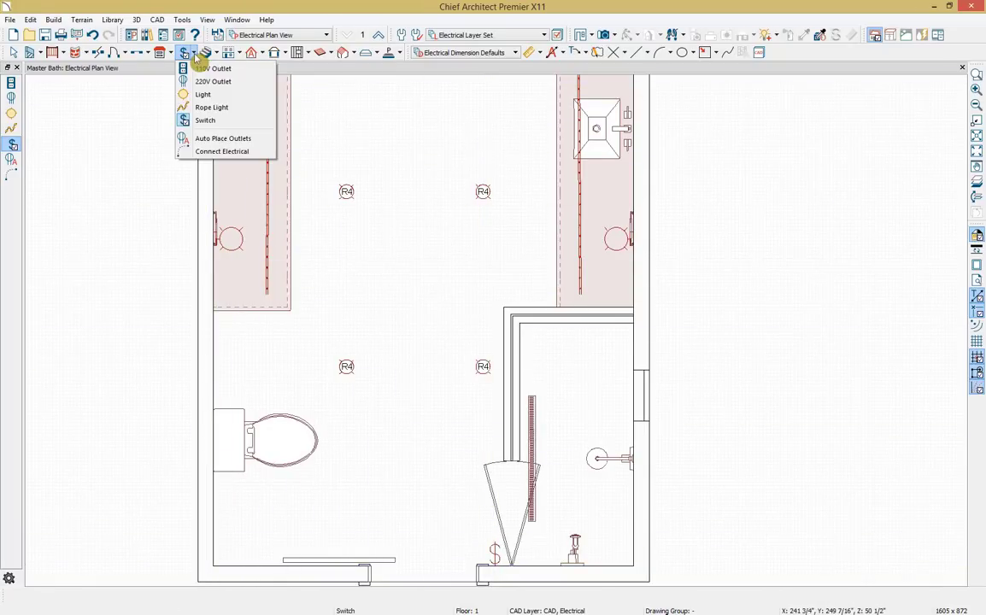
pyautogui.click(229, 152)
pyautogui.moveTo(494, 553); pyautogui.dragTo(351, 192)
pyautogui.moveTo(374, 161); pyautogui.dragTo(357, 382, button='middle')
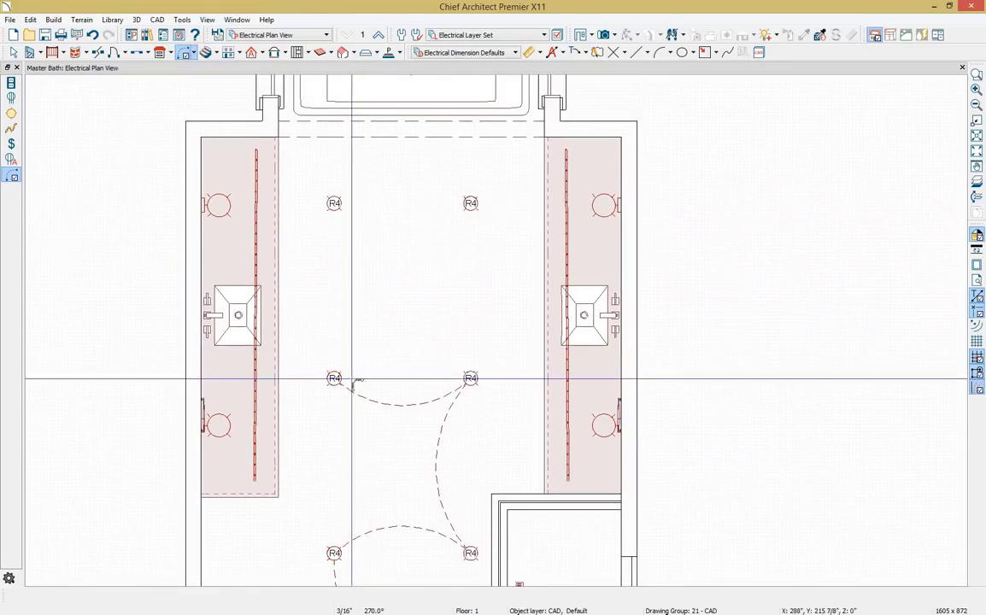
pyautogui.moveTo(334, 378); pyautogui.dragTo(471, 202)
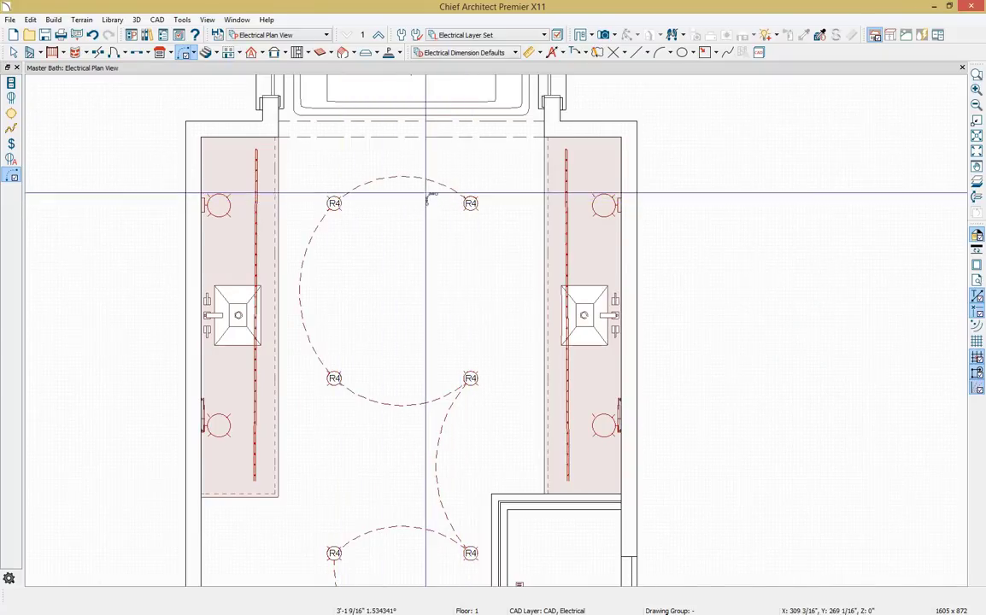
# Auto-place the outlets in the master bath.
pyautogui.scroll(-2, 475, 229)
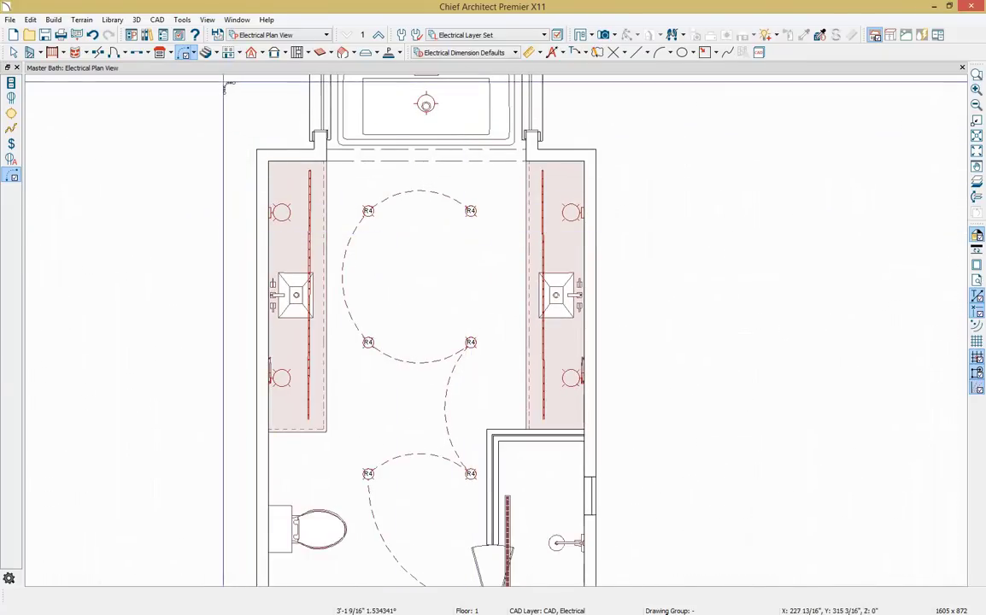
pyautogui.click(183, 52)
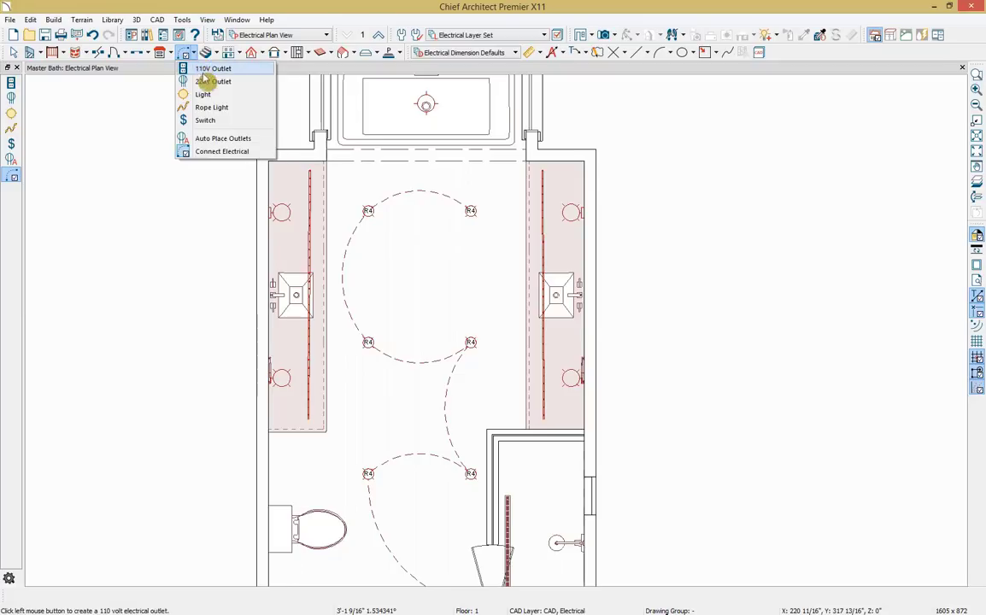
pyautogui.click(250, 140)
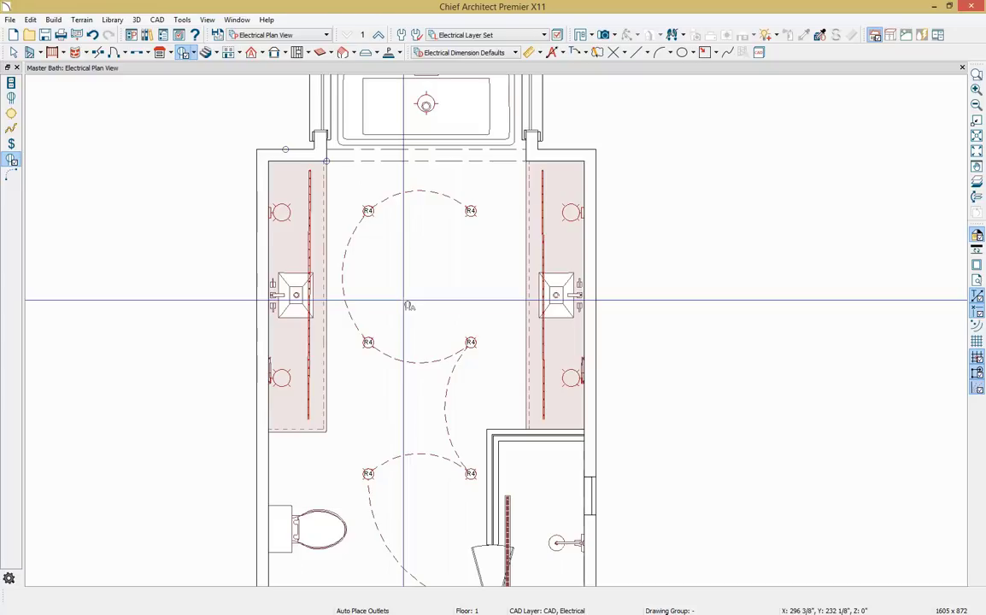
pyautogui.click(410, 306)
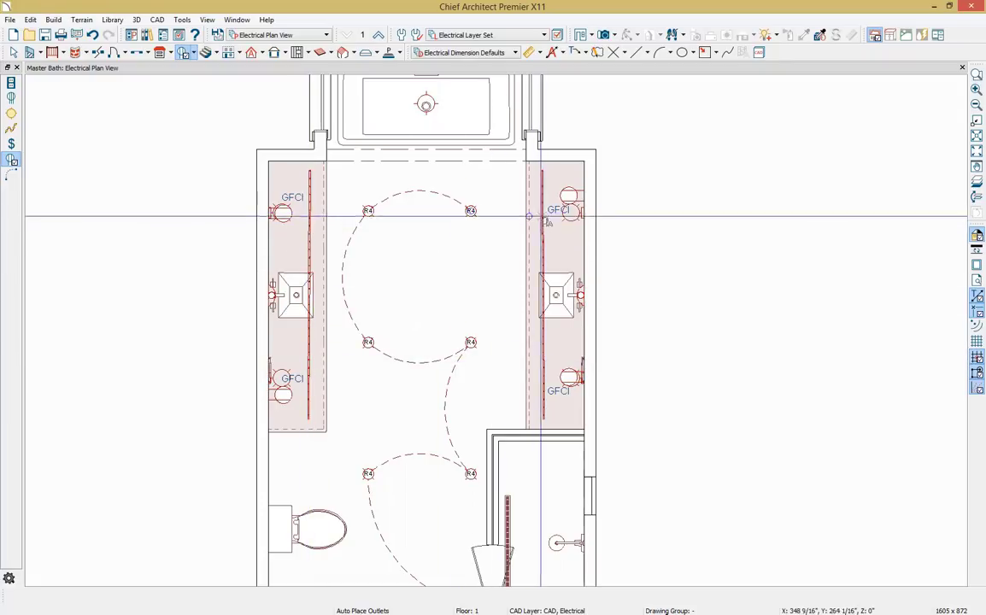
# Delete the two outlets behind the sink faucets on the left and right vanities.
pyautogui.press('space')
pyautogui.scroll(1, 419, 305)
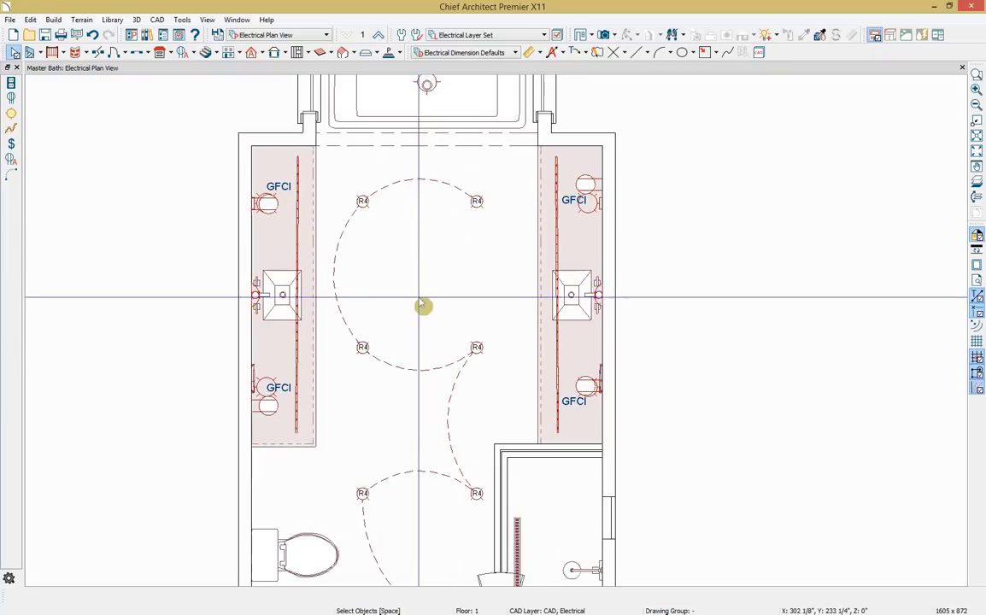
pyautogui.click(272, 308)
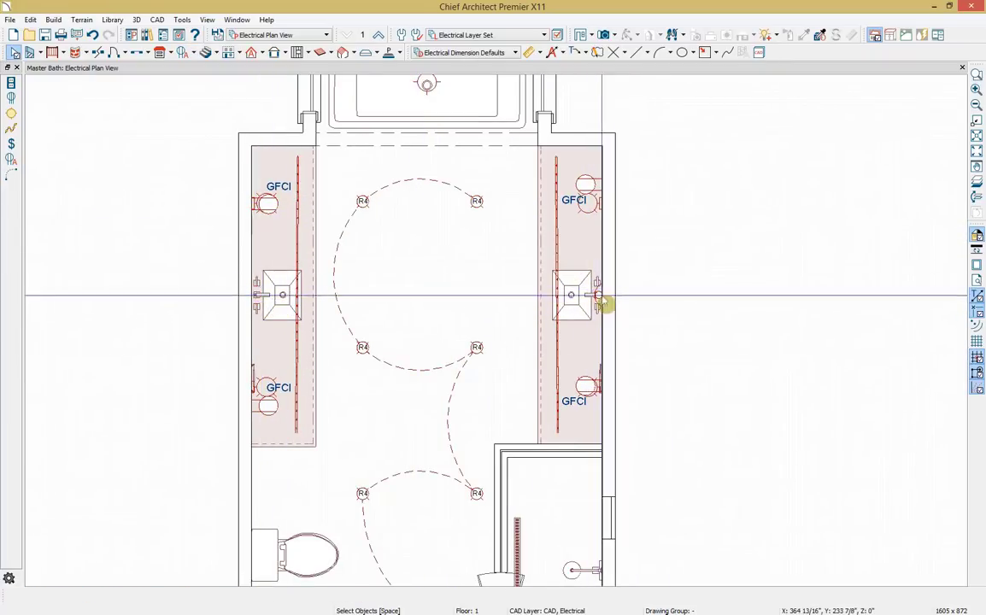
pyautogui.click(640, 303)
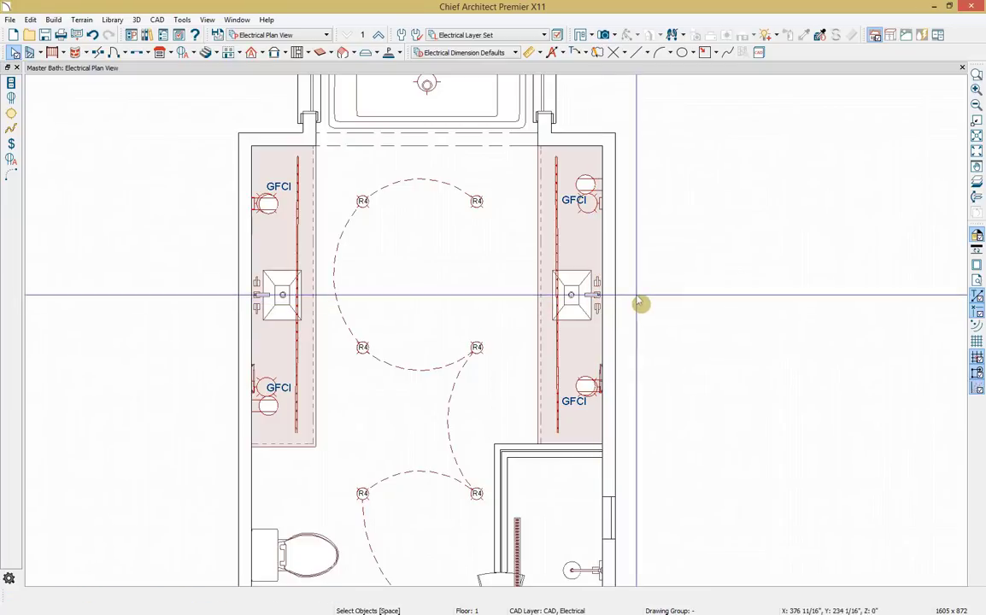
# Create a full camera view looking toward the tub, and frame both vanities and the shower wall.
pyautogui.click(615, 35)
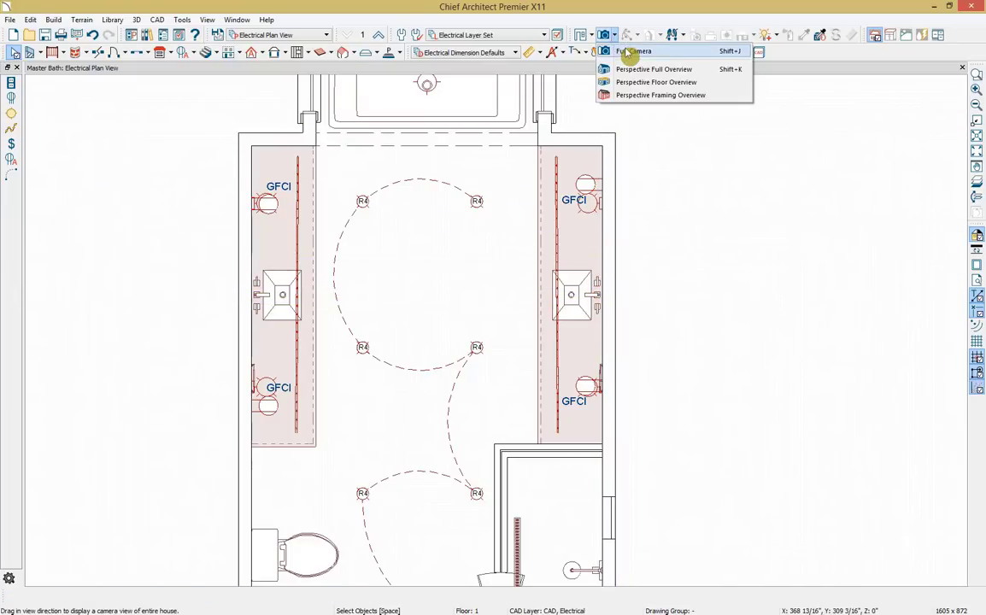
pyautogui.click(630, 53)
pyautogui.moveTo(385, 523); pyautogui.dragTo(409, 476)
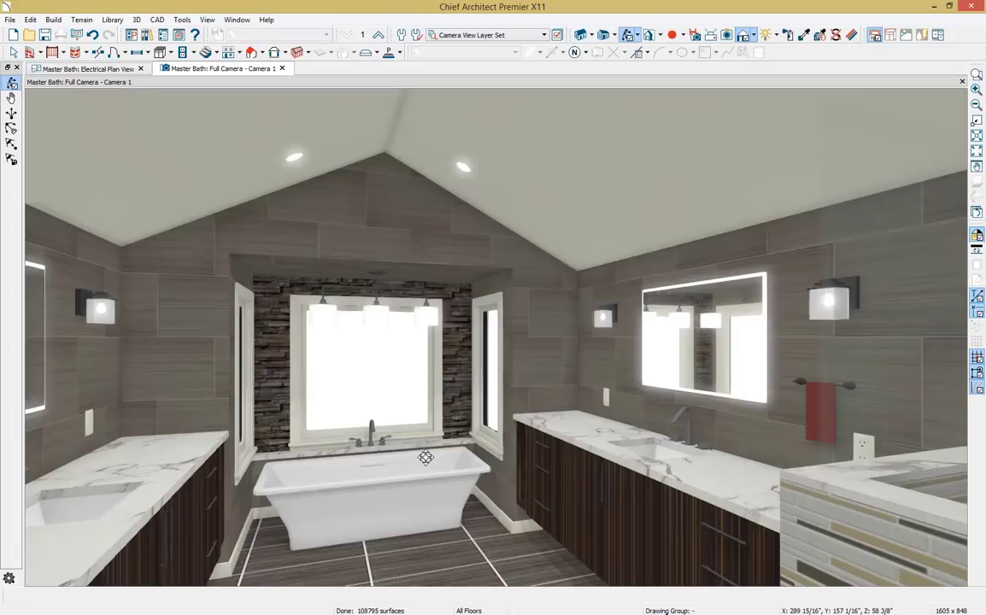
pyautogui.scroll(-5, 410, 461)
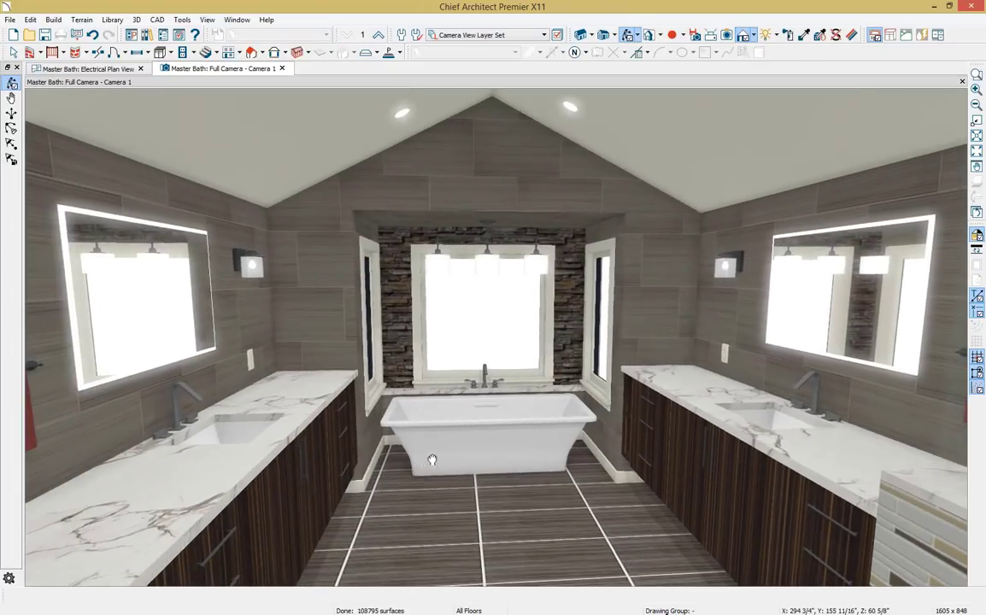
pyautogui.scroll(5, 473, 333)
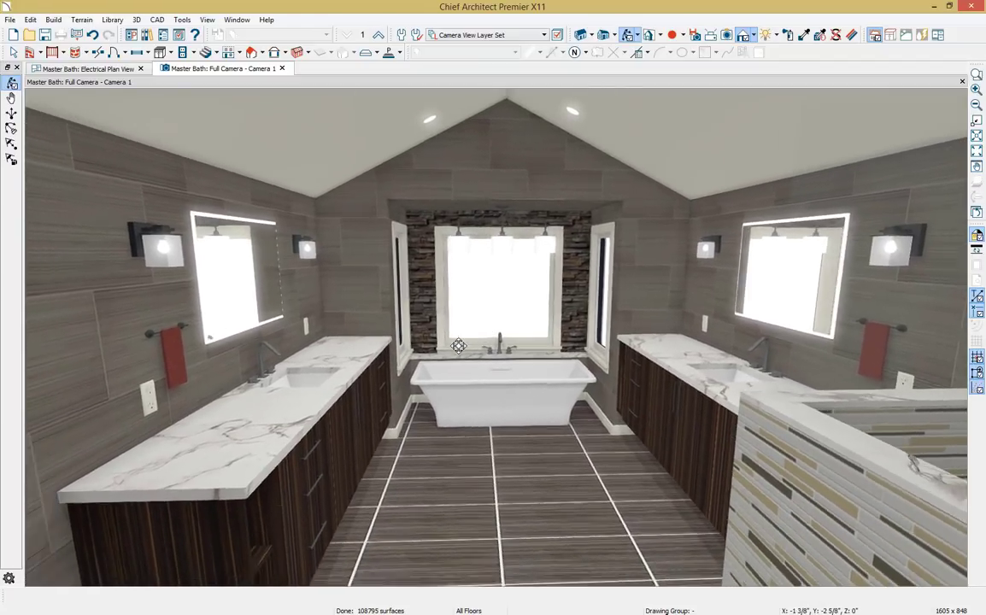
pyautogui.moveTo(483, 344); pyautogui.dragTo(563, 321)
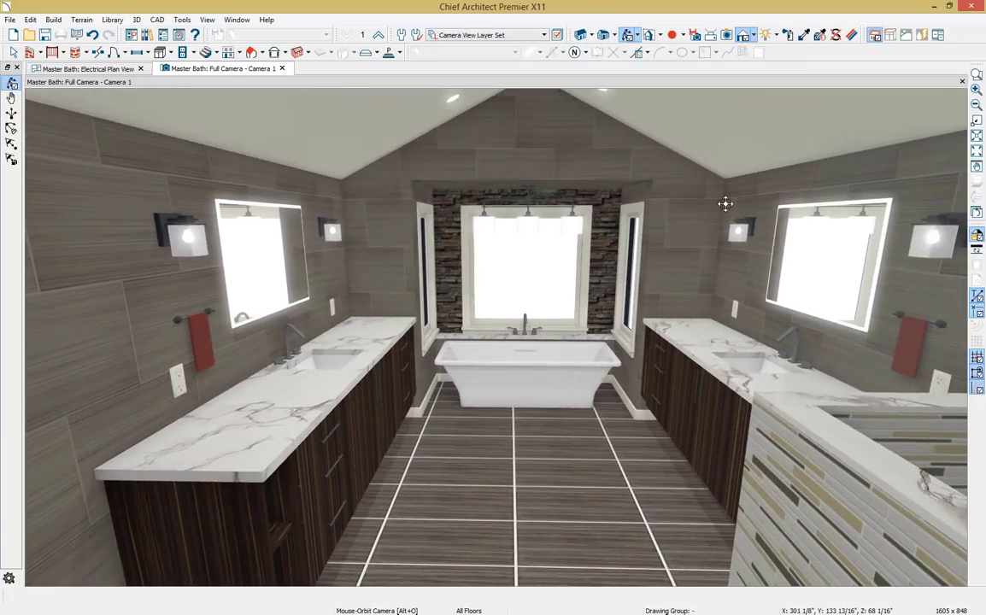
# Preview the camera view in the Vector View and Glass House rendering techniques.
pyautogui.click(750, 36)
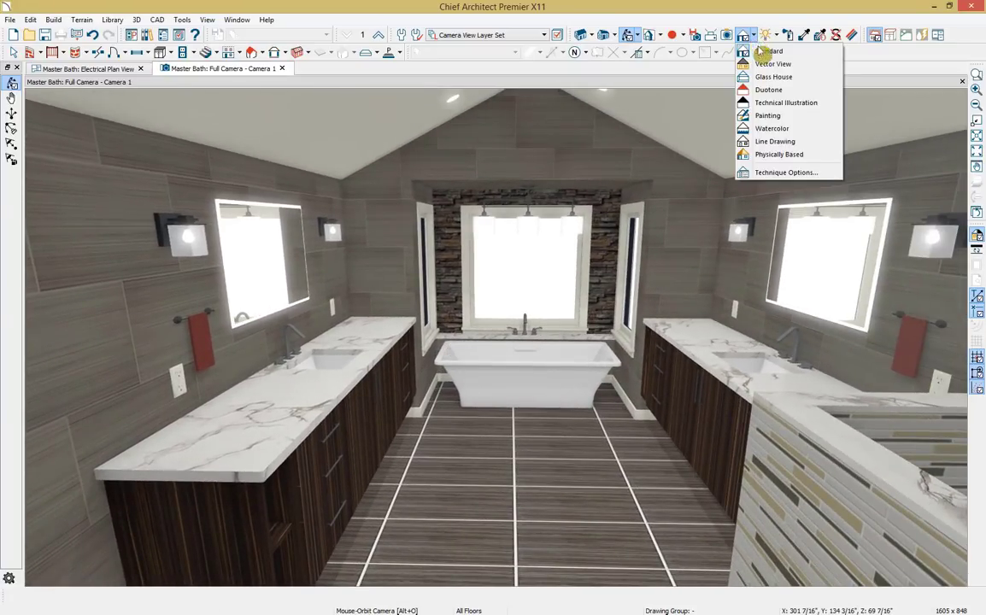
pyautogui.click(756, 64)
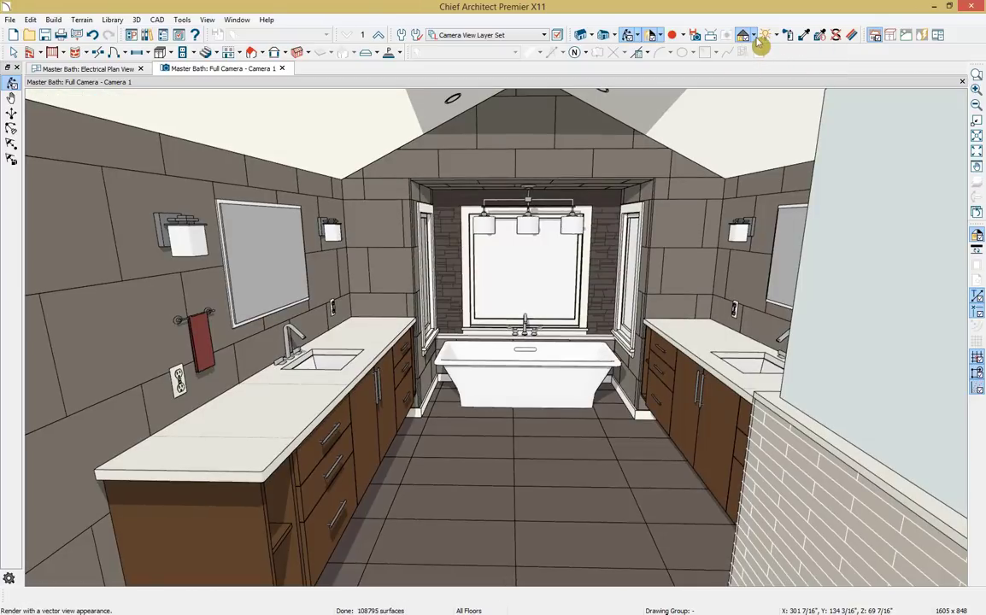
pyautogui.click(752, 36)
pyautogui.click(754, 74)
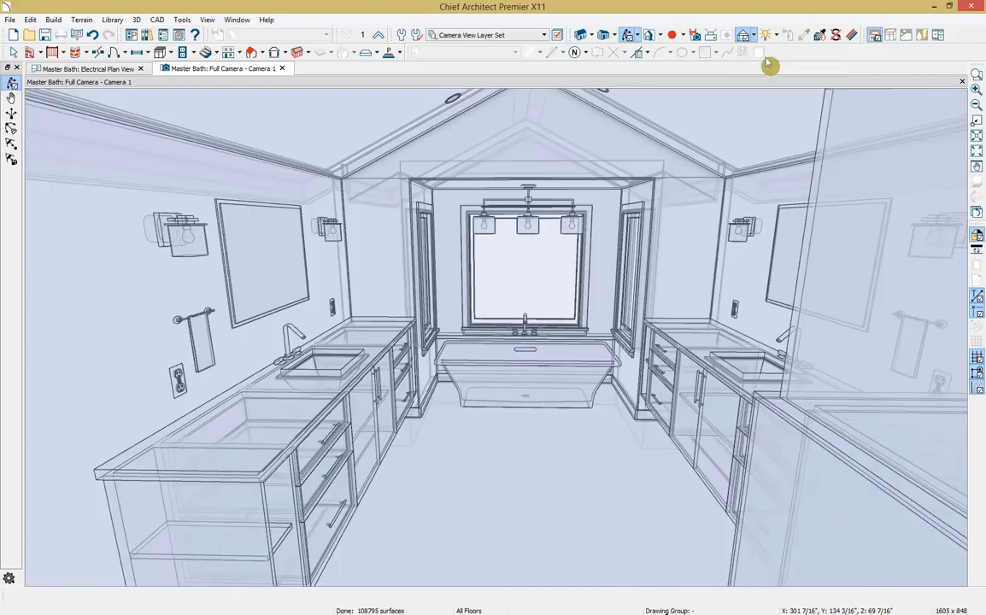
# Render the camera view with the Watercolor technique and enable its Line Drawing on Top option.
pyautogui.click(753, 36)
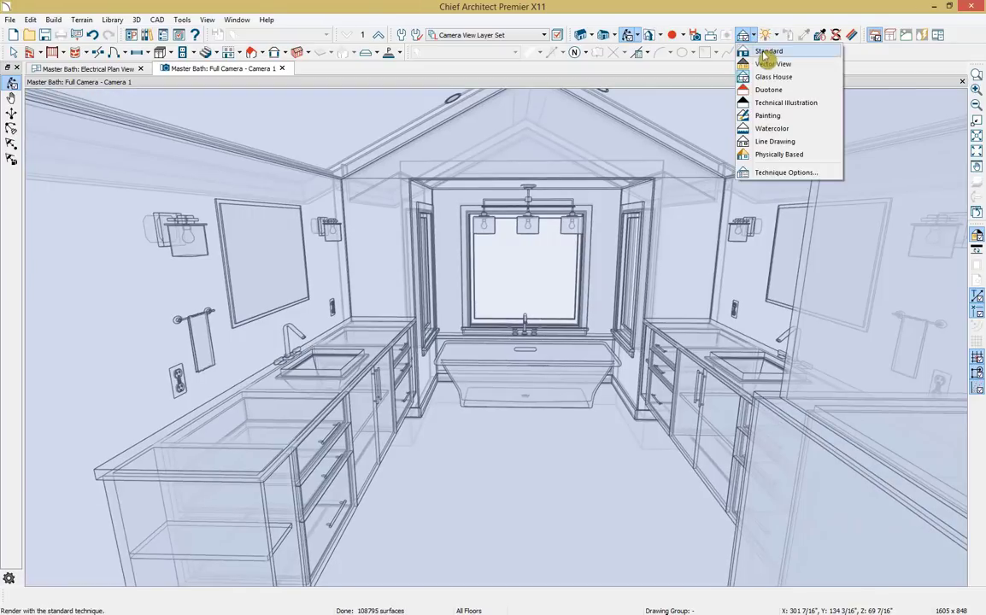
pyautogui.click(790, 129)
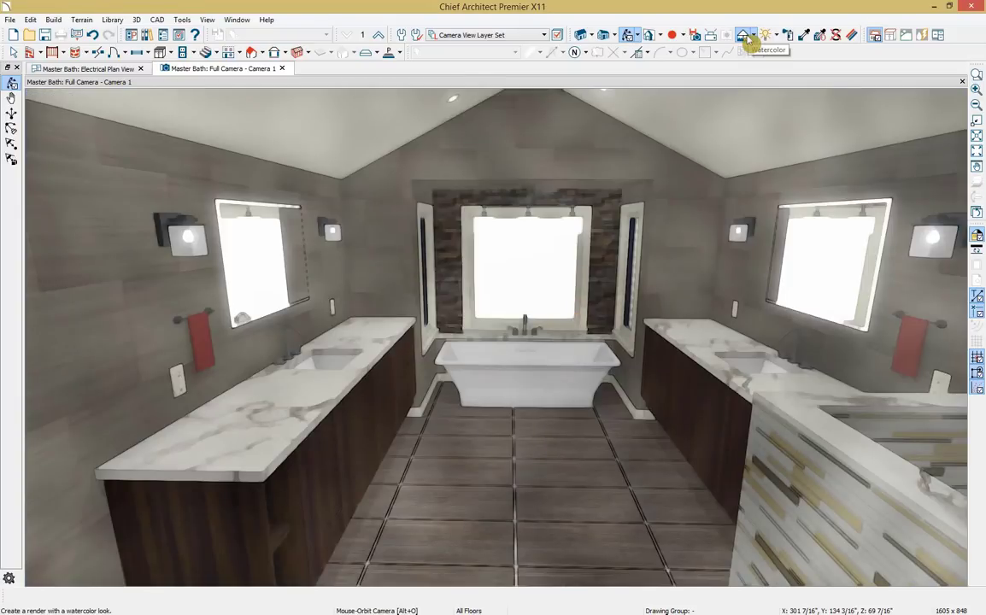
pyautogui.click(745, 38)
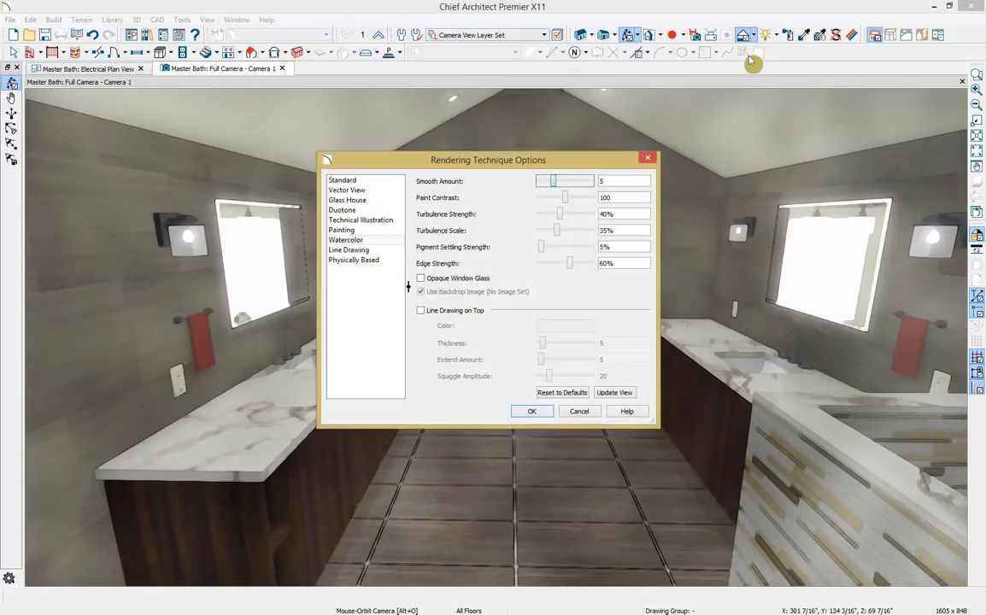
pyautogui.click(464, 311)
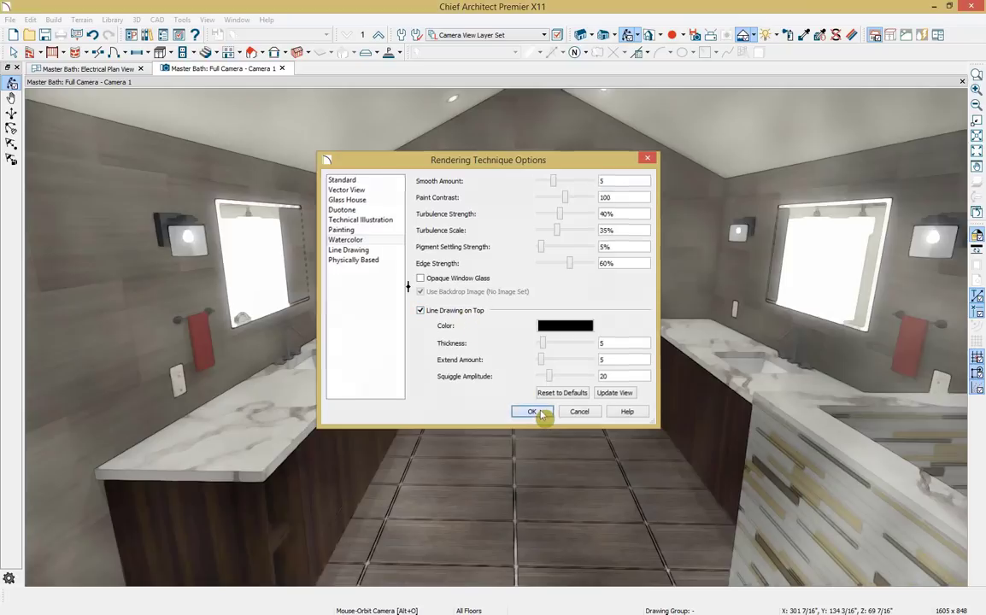
pyautogui.click(541, 412)
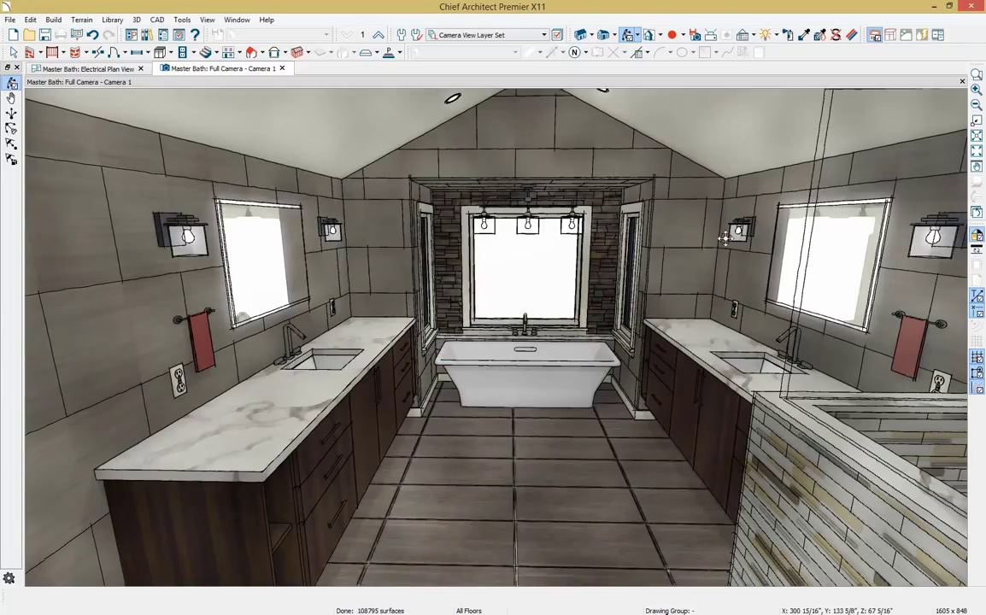
# Render the camera view with the Physically Based technique and orbit slightly toward the tub.
pyautogui.click(765, 41)
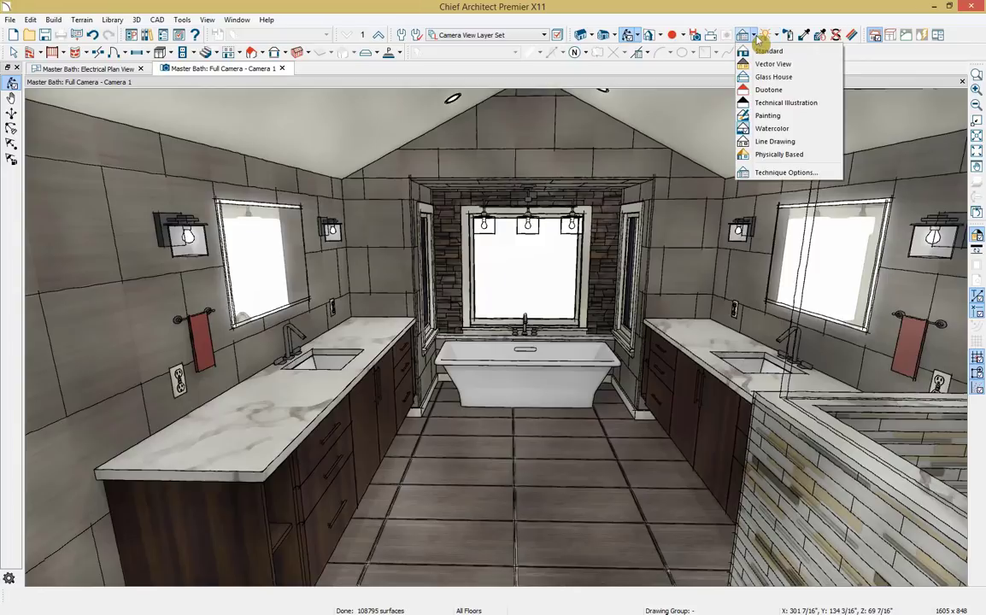
pyautogui.click(765, 154)
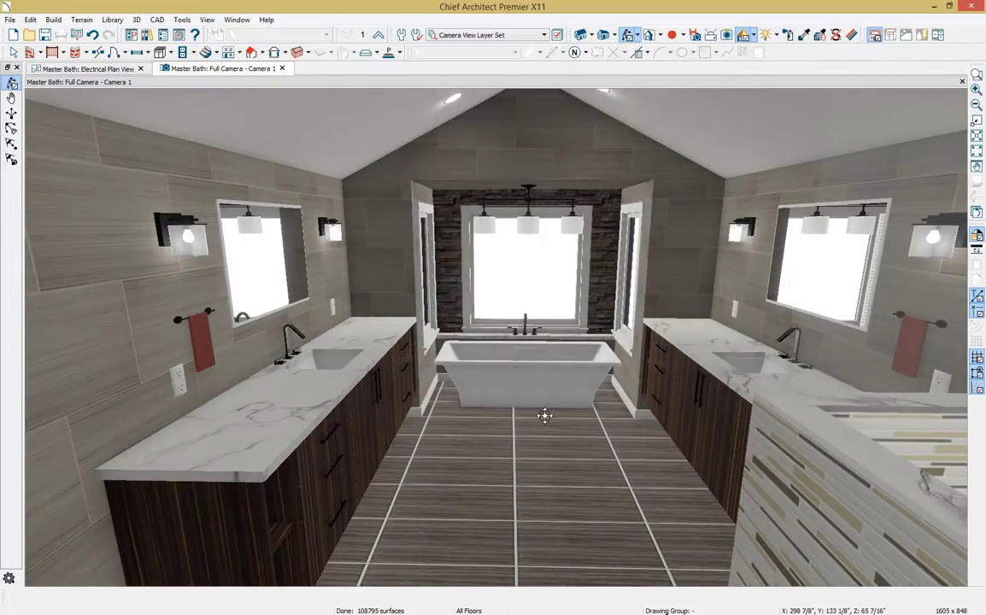
pyautogui.moveTo(546, 418)
pyautogui.mouseDown()
pyautogui.moveTo(568, 386)
pyautogui.moveTo(576, 402)
pyautogui.moveTo(559, 415)
pyautogui.mouseUp()
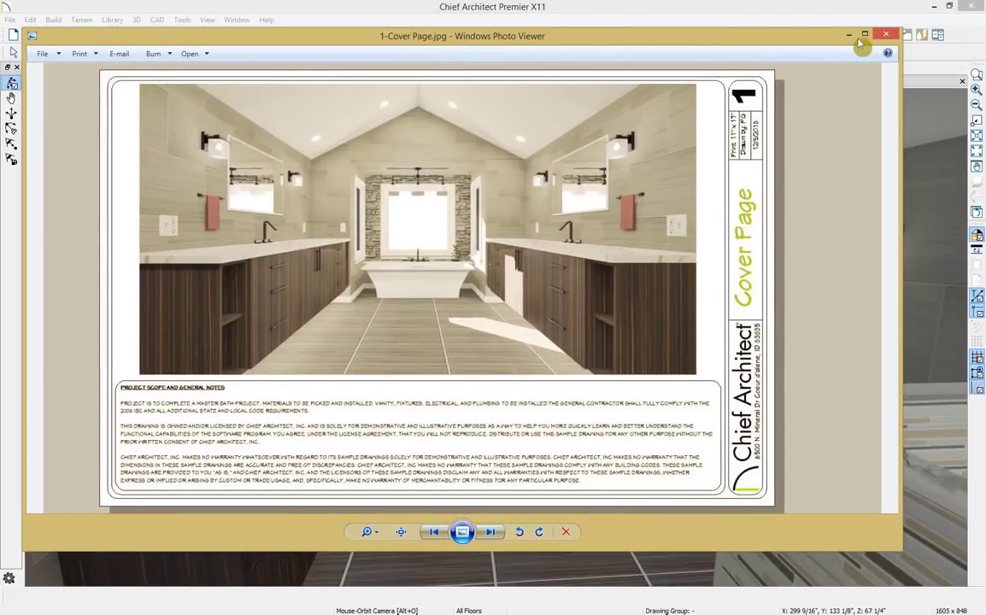
# View the sample cover page image 1-Cover Page.jpg enlarged in Windows Photo Viewer.
pyautogui.click(870, 34)
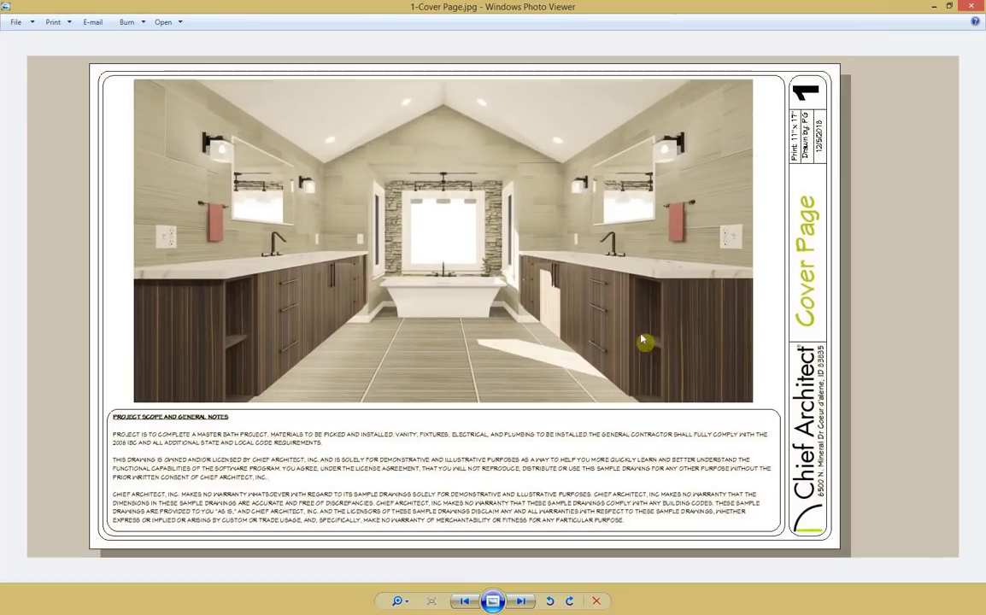
pyautogui.doubleClick(603, 9)
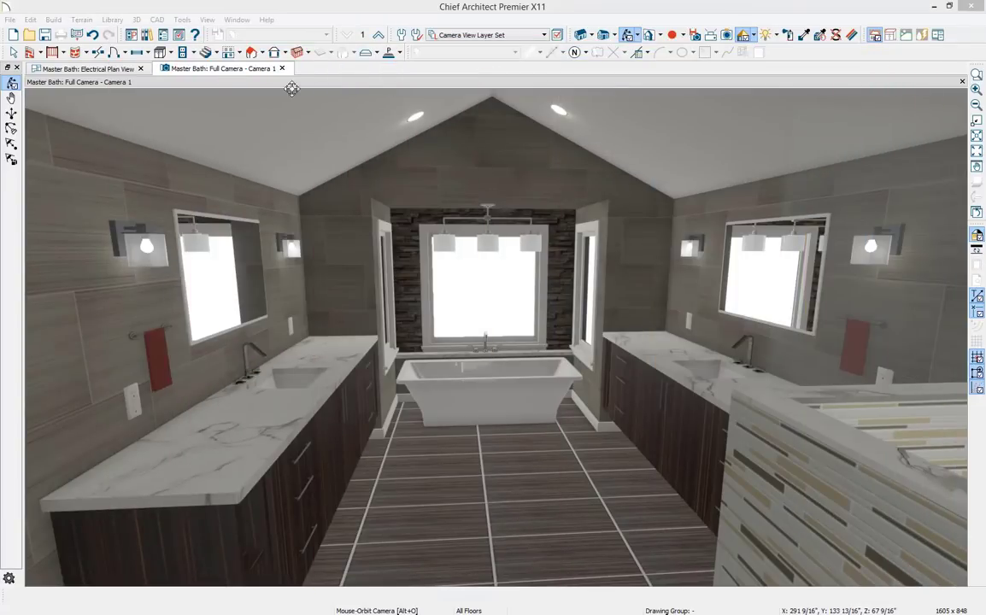
# Close the full camera view and open the Schedules Detail CAD detail of the Master Bath plan.
pyautogui.click(283, 68)
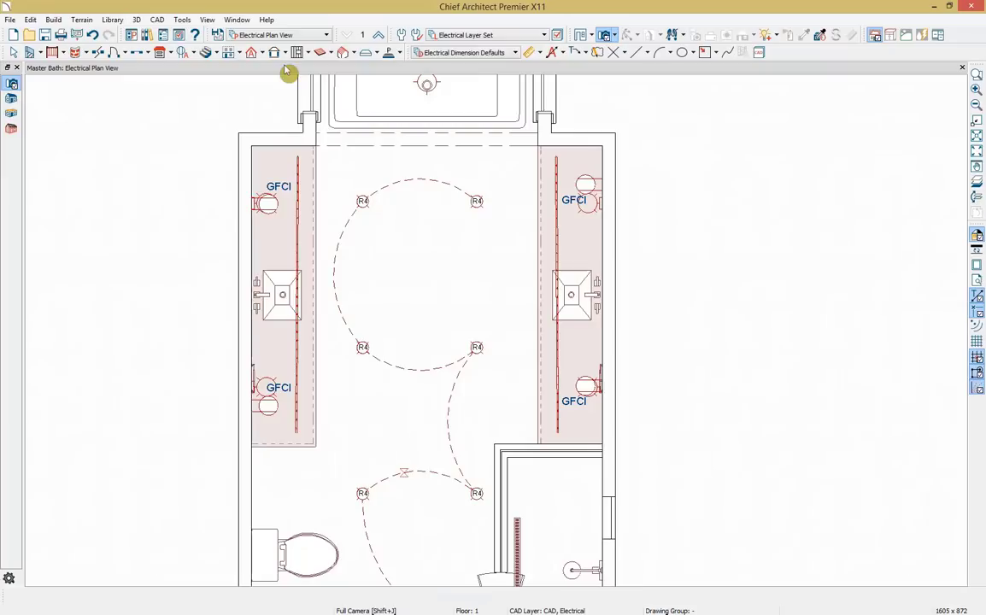
pyautogui.scroll(-2, 319, 155)
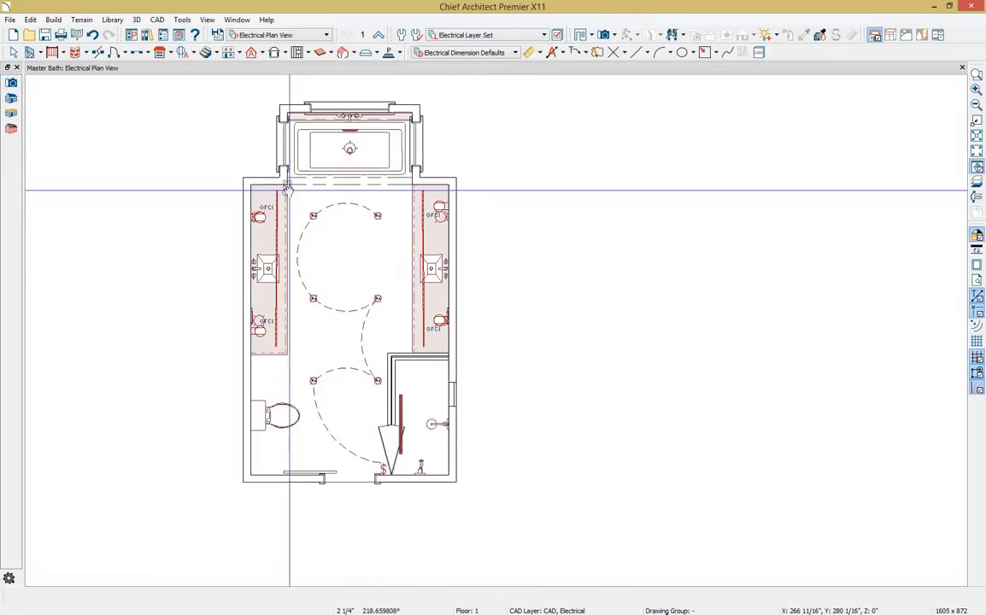
pyautogui.click(157, 20)
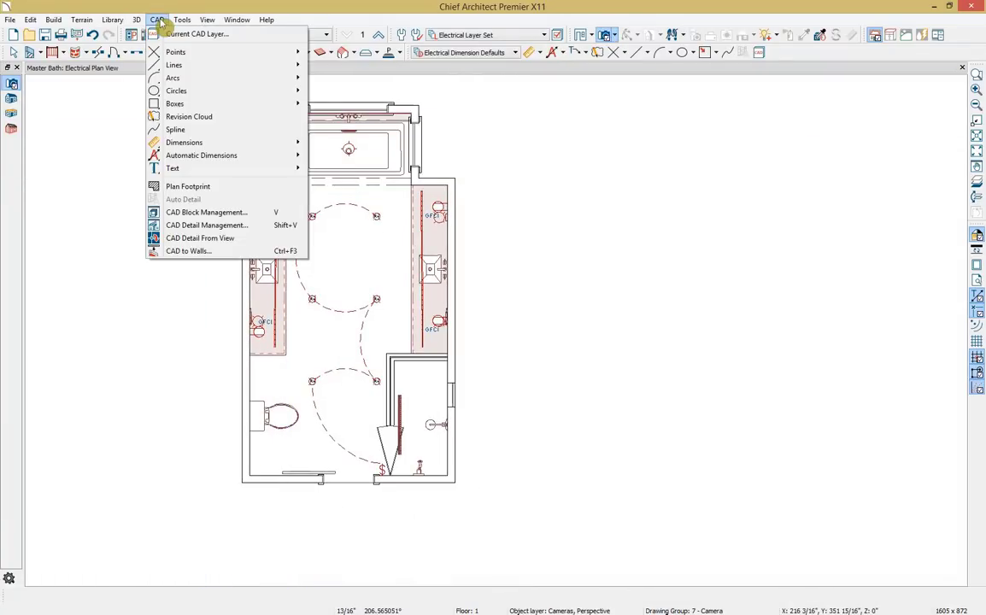
pyautogui.click(226, 226)
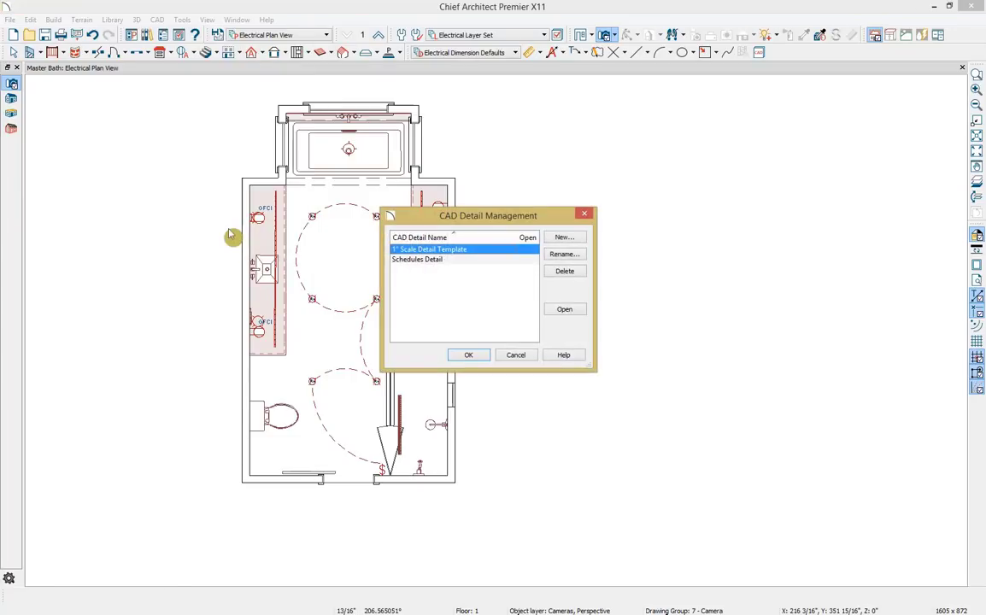
pyautogui.click(417, 260)
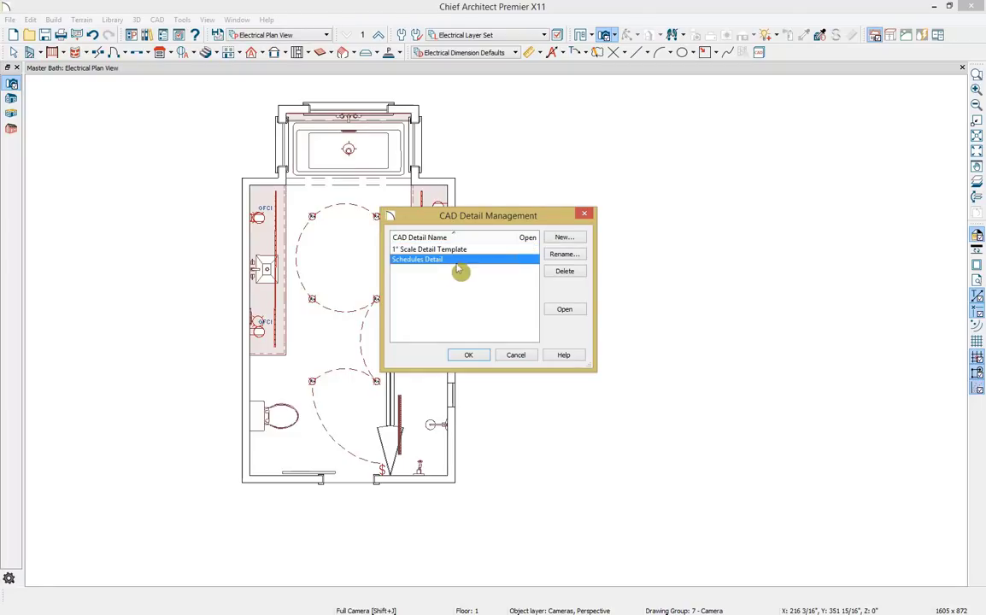
pyautogui.click(563, 311)
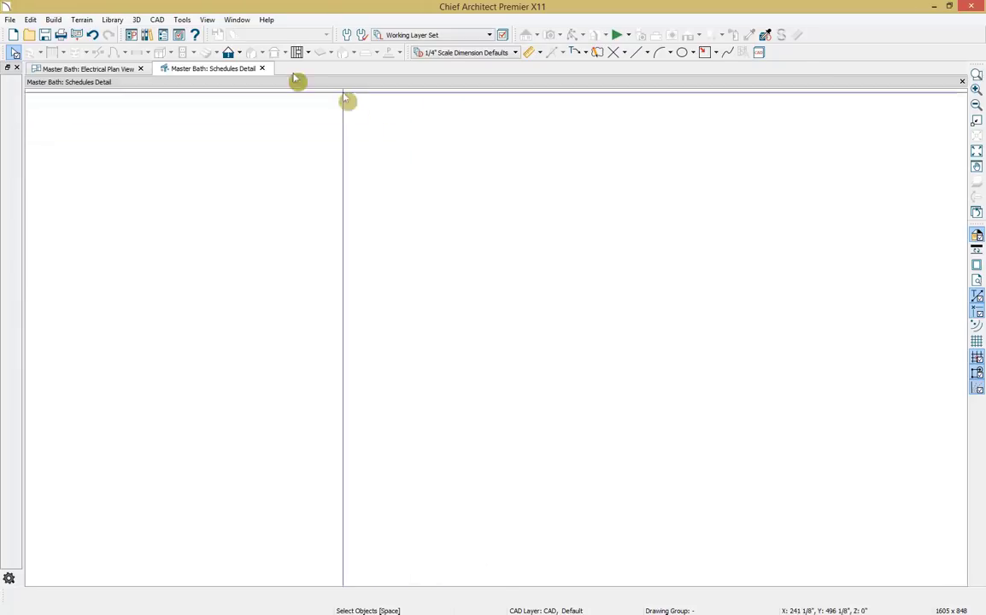
# Place a cabinet schedule in the empty Schedules Detail.
pyautogui.click(184, 20)
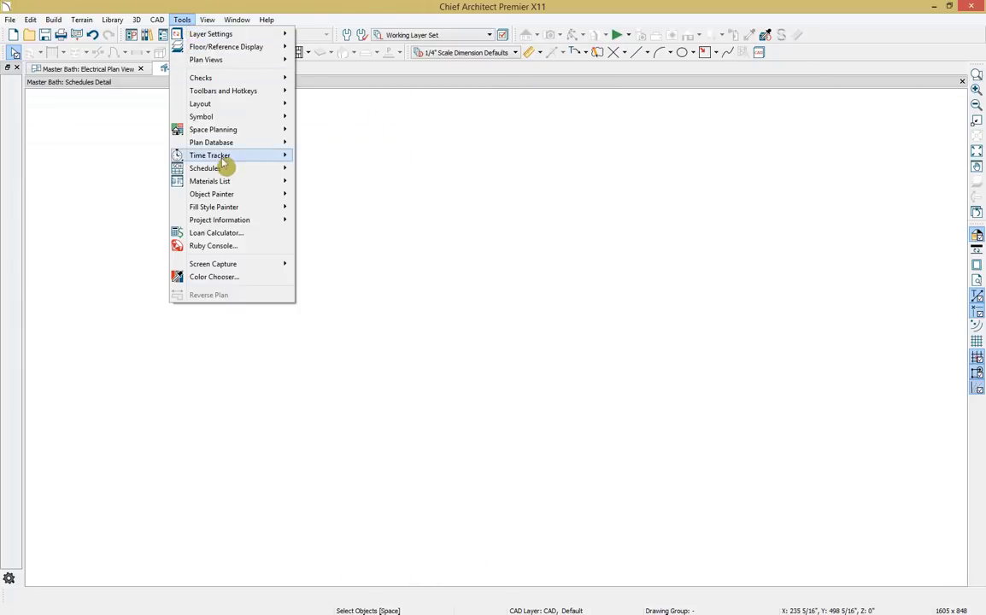
pyautogui.moveTo(224, 173)
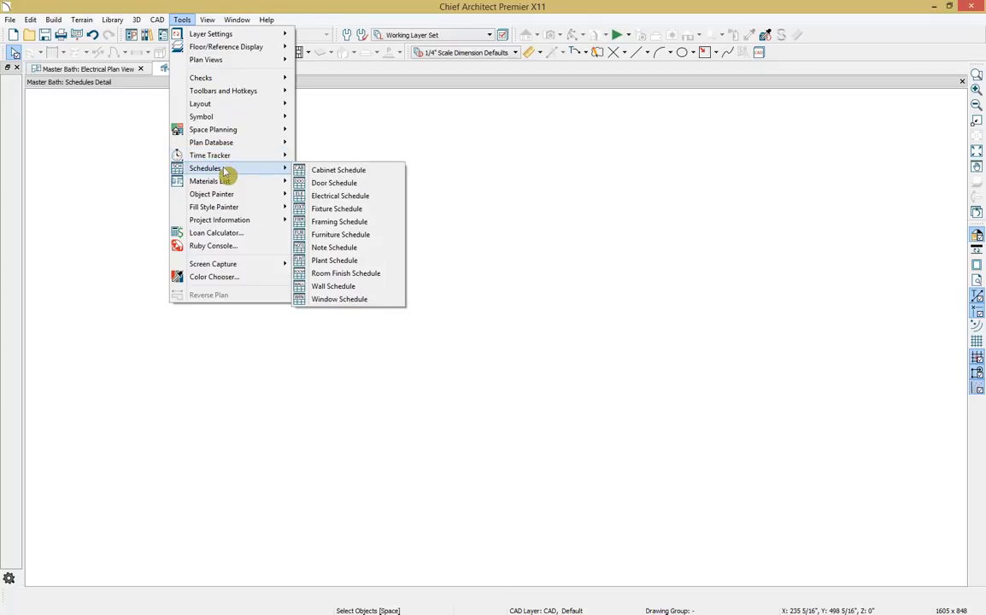
pyautogui.click(318, 171)
pyautogui.click(118, 202)
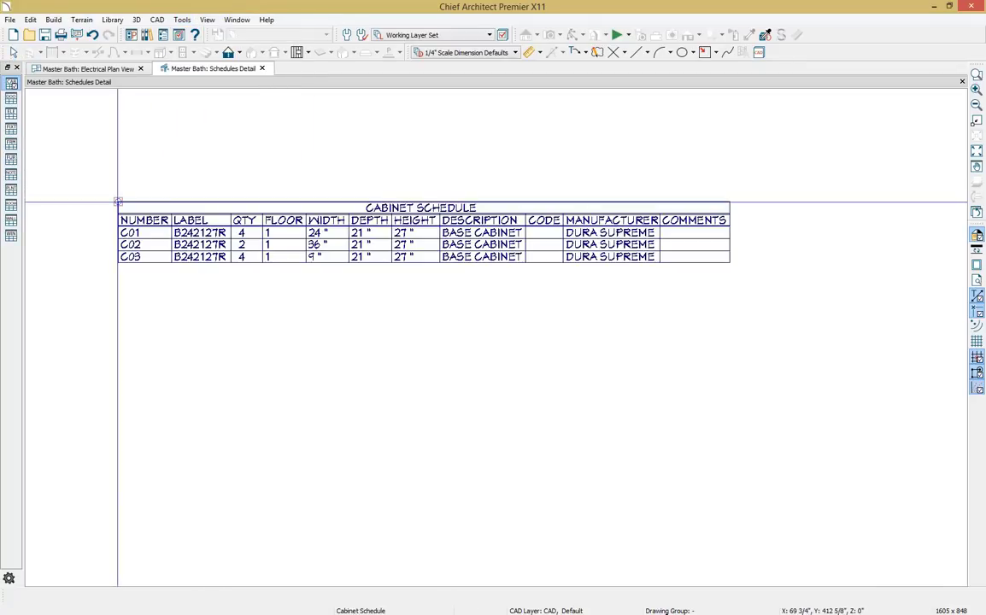
pyautogui.click(348, 267)
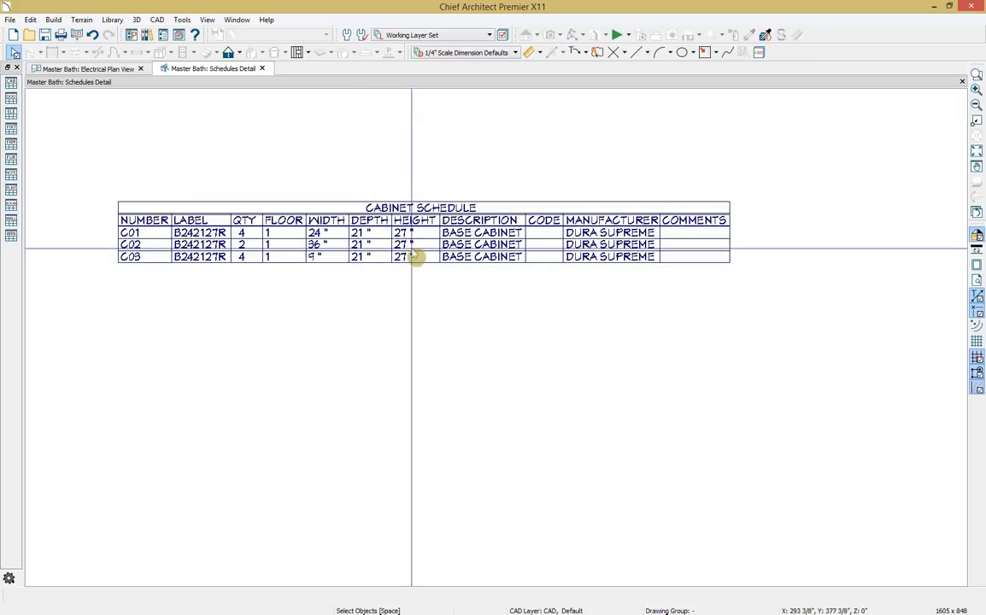
# Add the 3D Elevation, Finish and Line columns to the cabinet schedule's included columns.
pyautogui.doubleClick(551, 256)
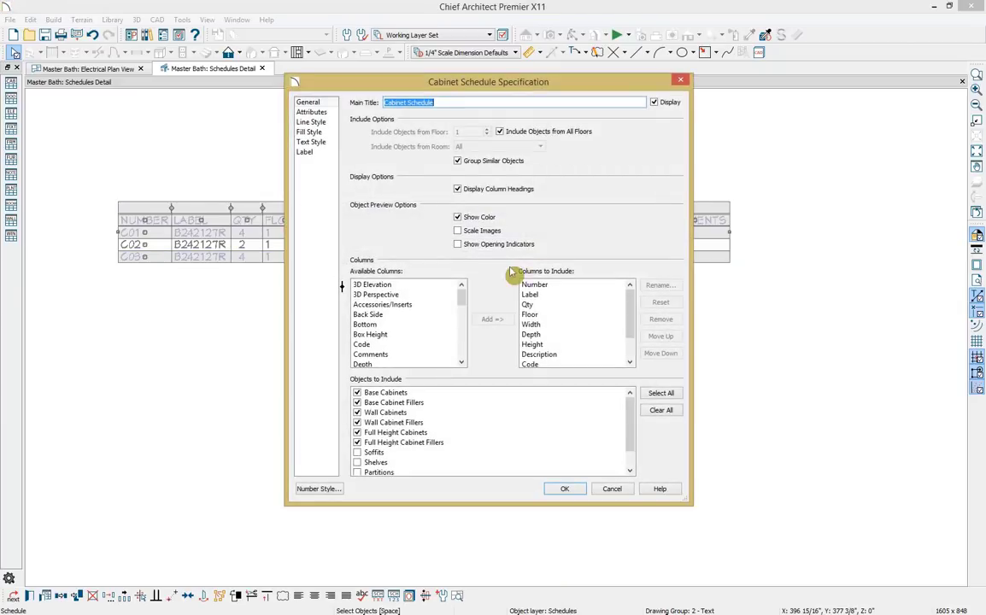
pyautogui.click(421, 285)
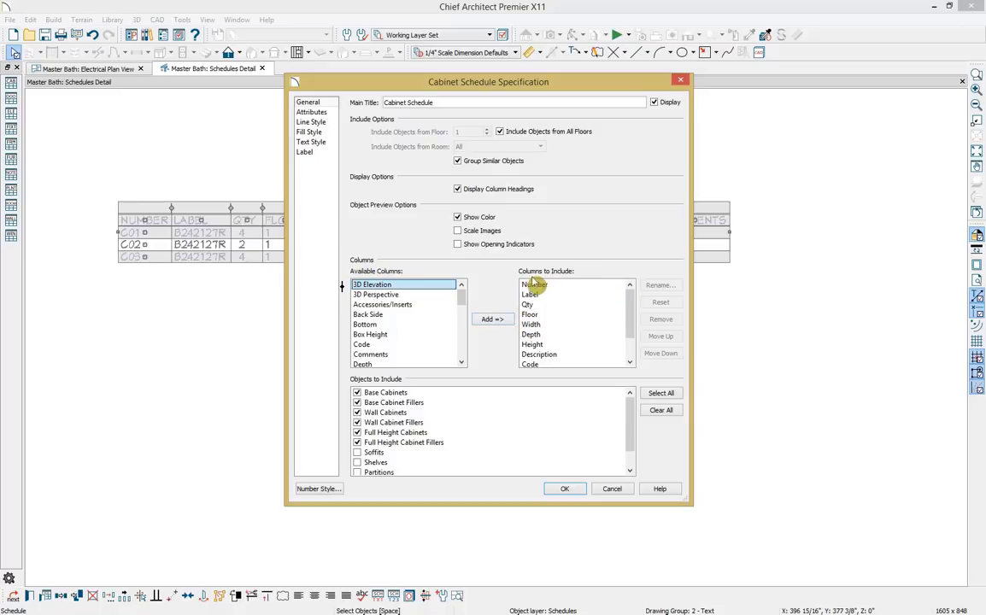
pyautogui.click(492, 322)
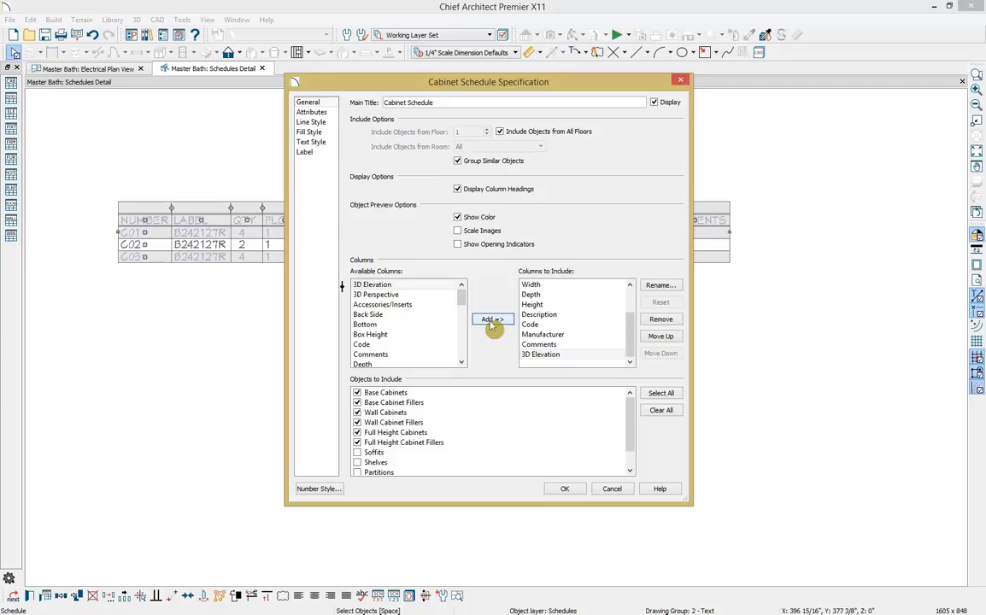
pyautogui.moveTo(463, 304); pyautogui.dragTo(462, 326)
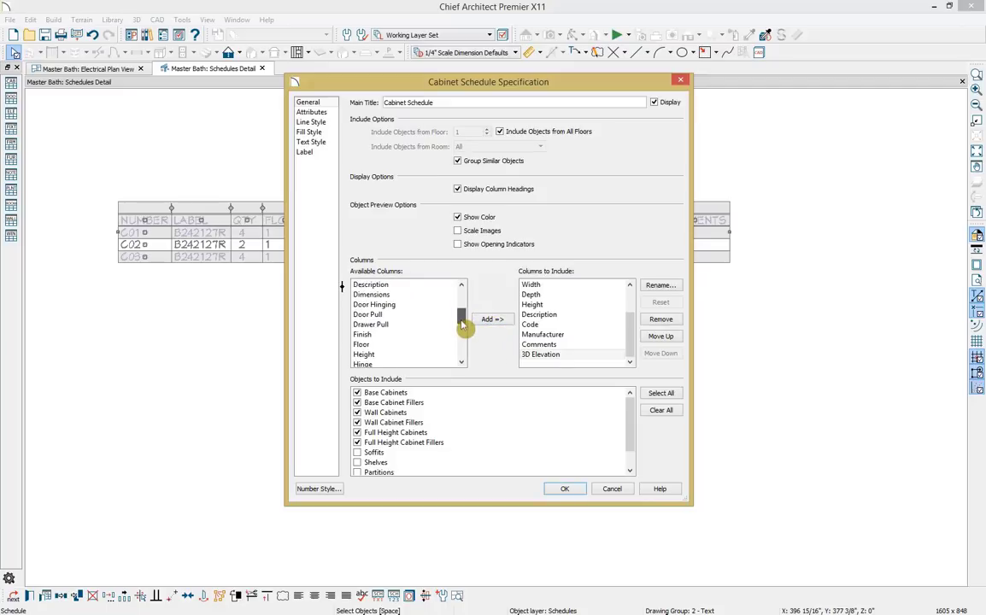
pyautogui.click(447, 335)
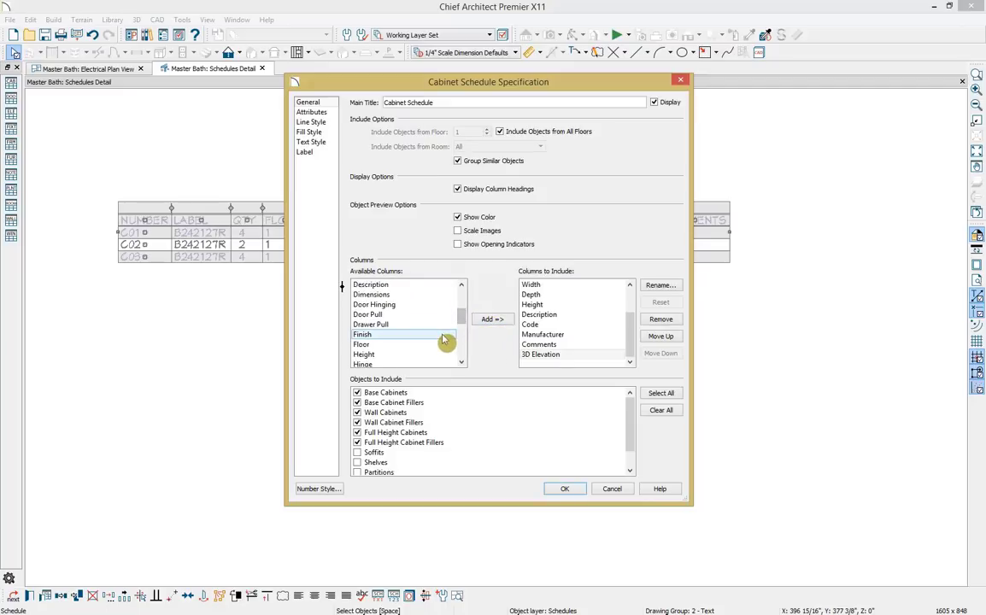
pyautogui.click(500, 320)
pyautogui.moveTo(466, 319); pyautogui.dragTo(467, 324)
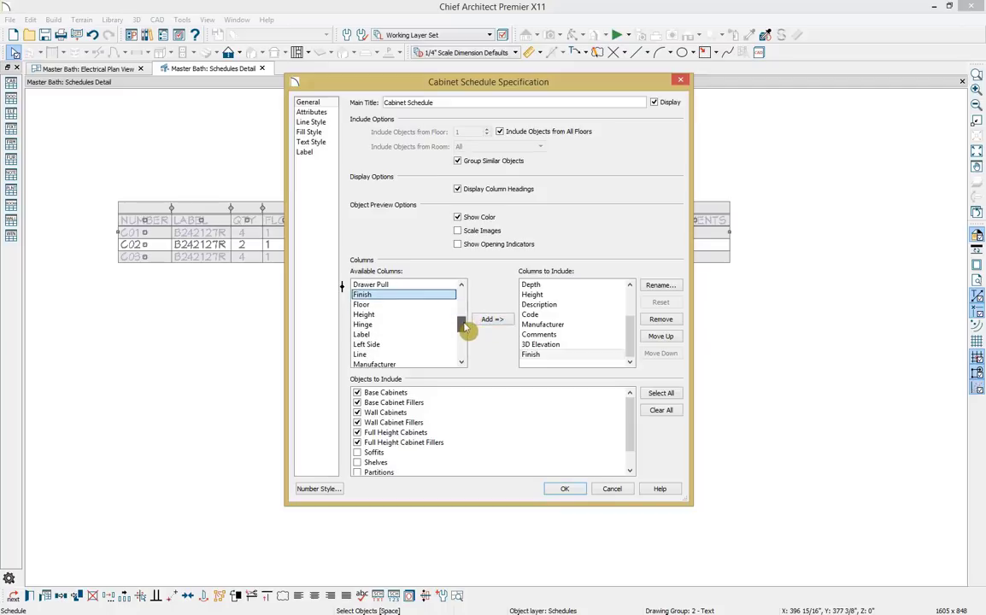
pyautogui.click(444, 354)
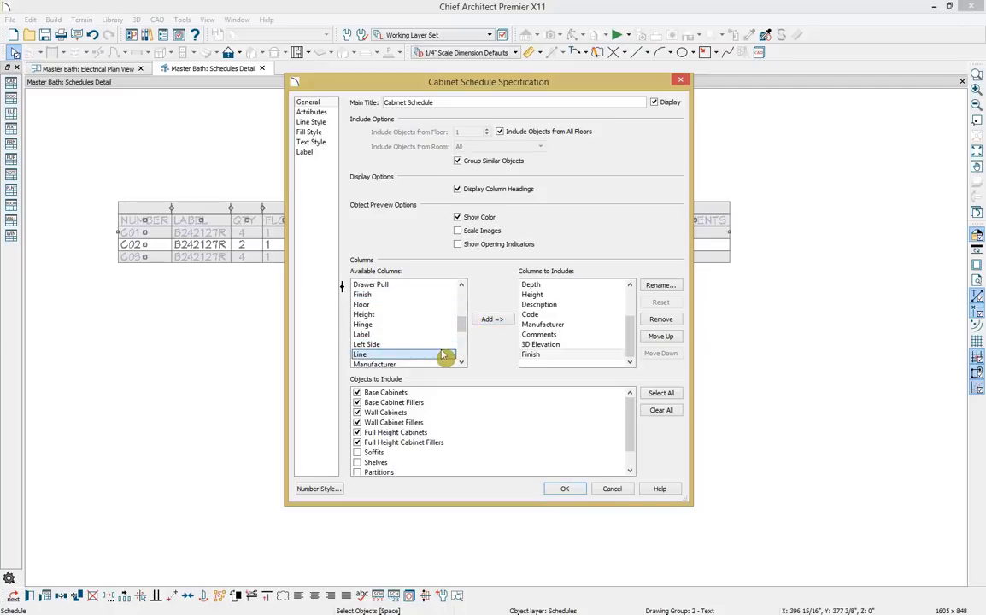
pyautogui.click(485, 323)
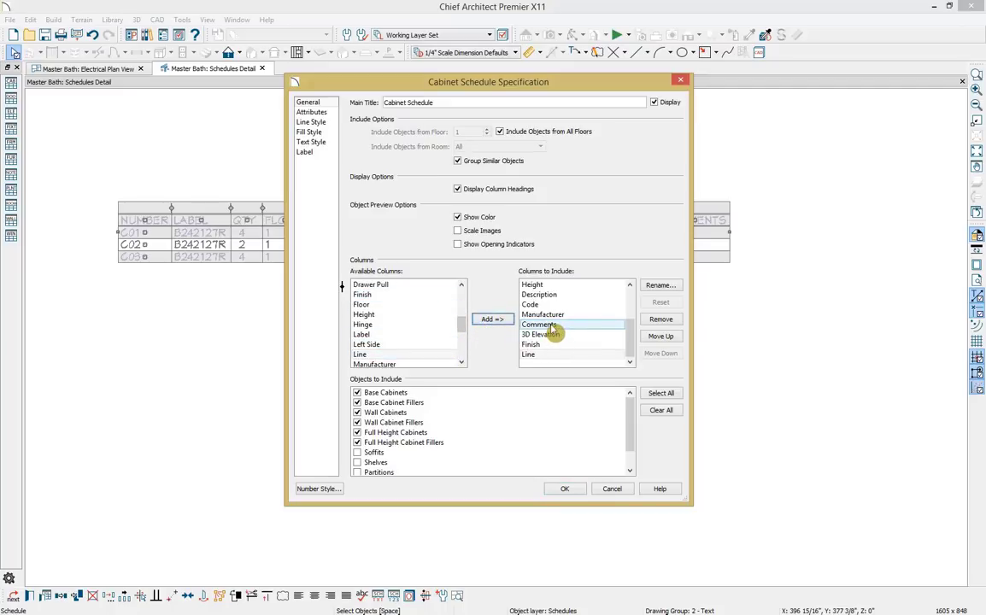
# Remove the Comments and Code columns from the cabinet schedule and apply the changed specification.
pyautogui.moveTo(483, 83); pyautogui.dragTo(245, 84)
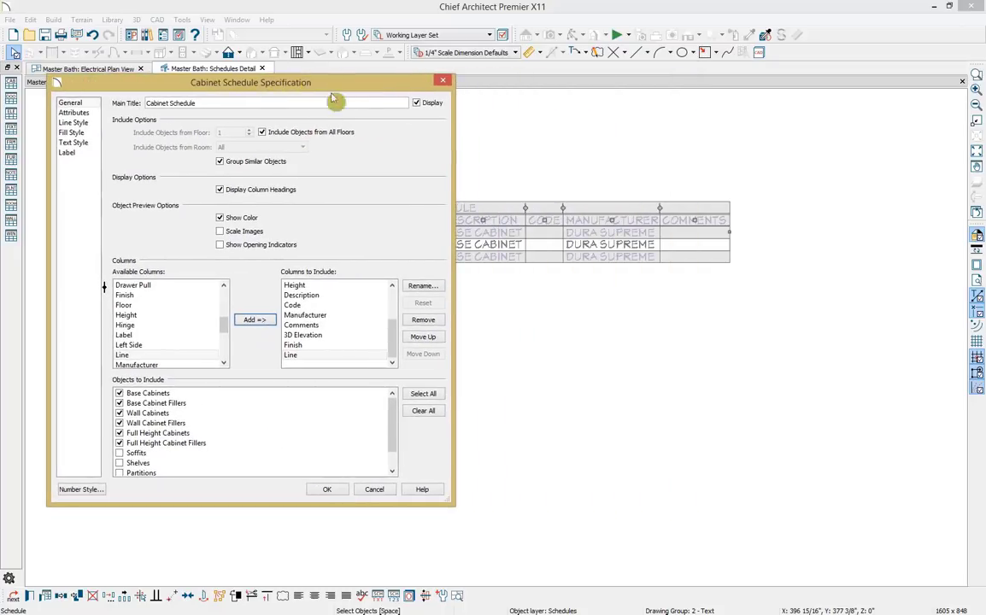
pyautogui.click(331, 325)
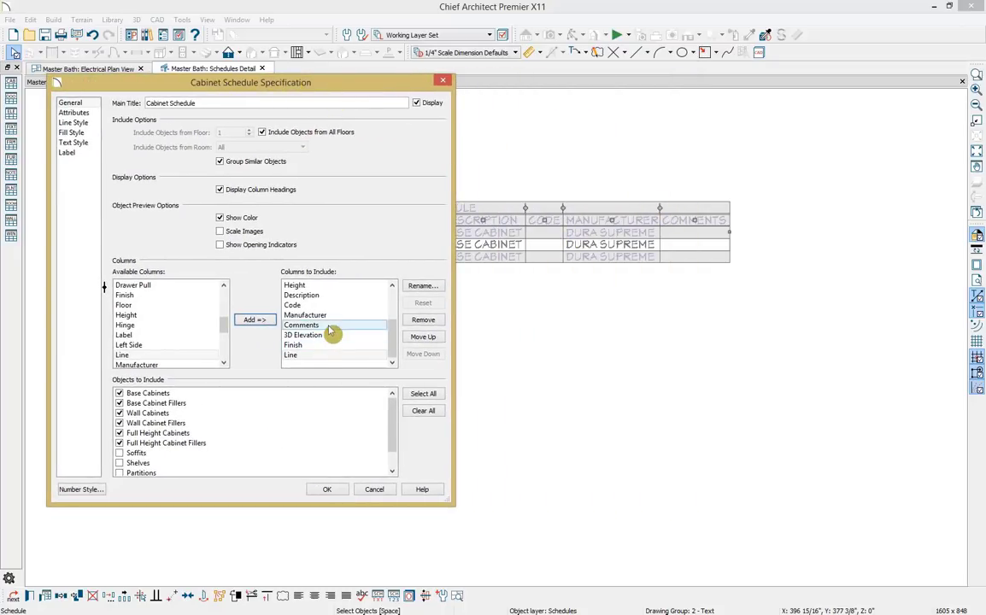
pyautogui.click(425, 321)
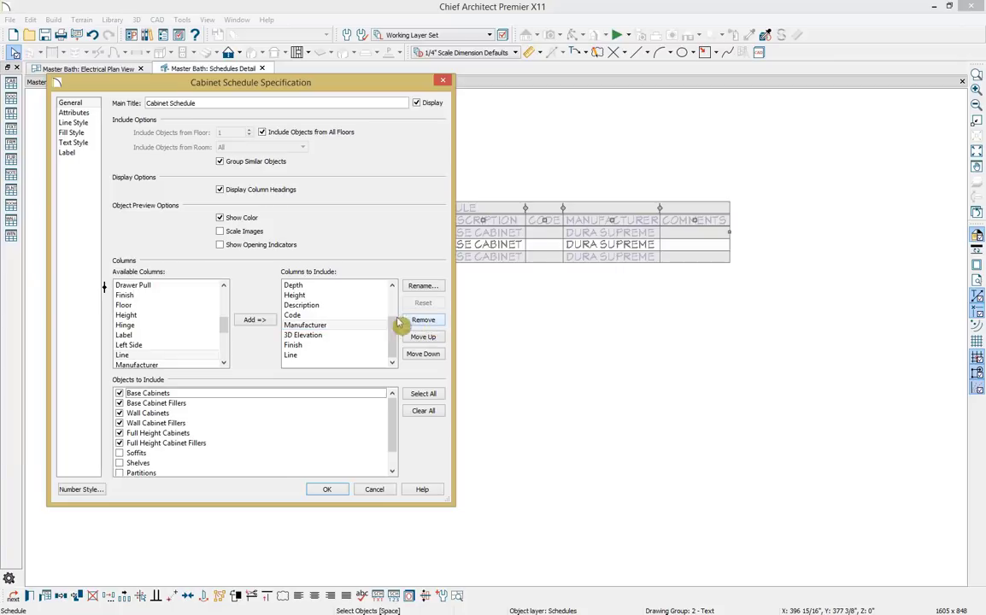
pyautogui.click(368, 316)
pyautogui.click(424, 321)
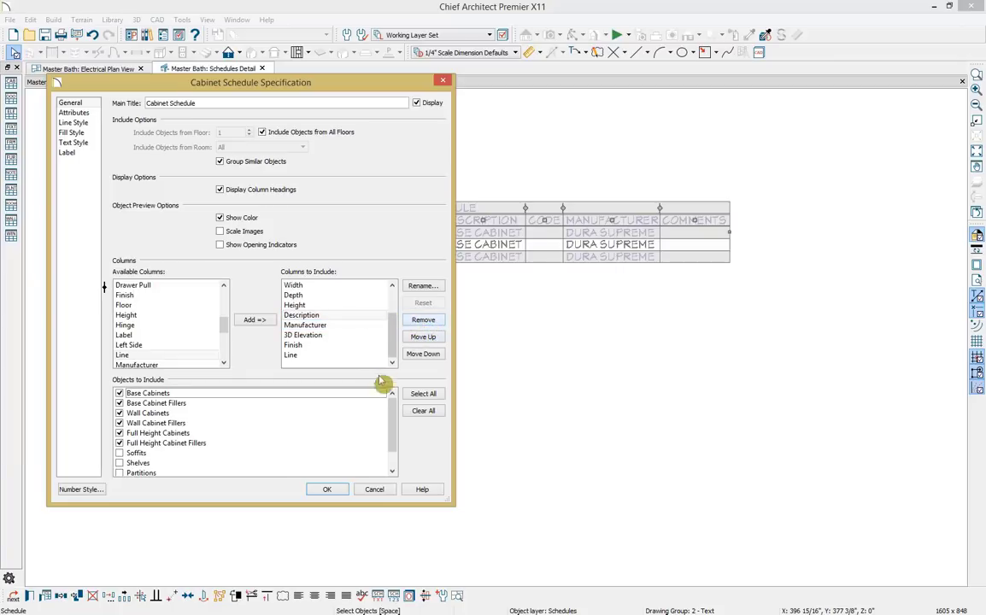
pyautogui.click(329, 490)
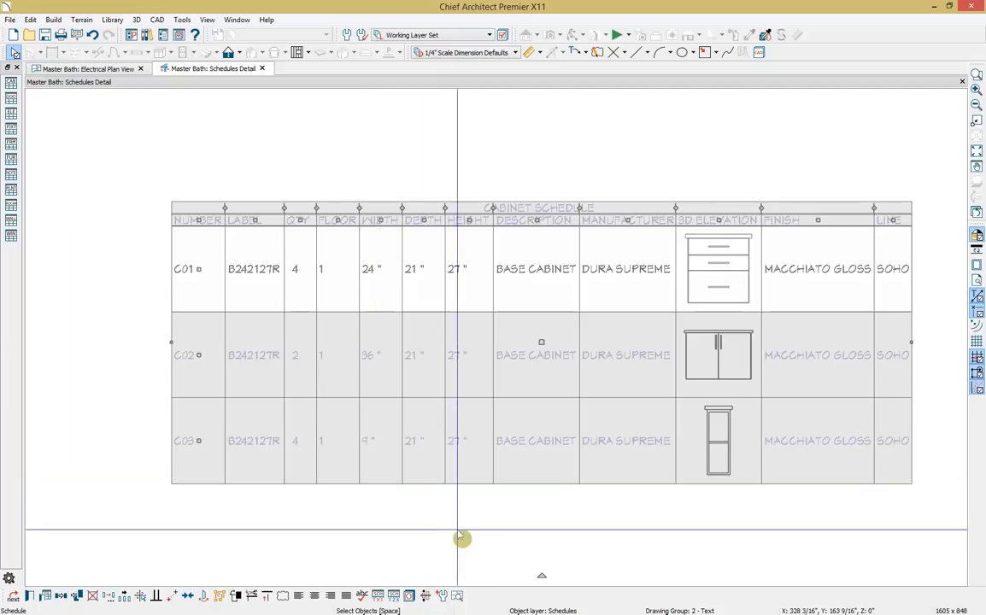
pyautogui.click(474, 494)
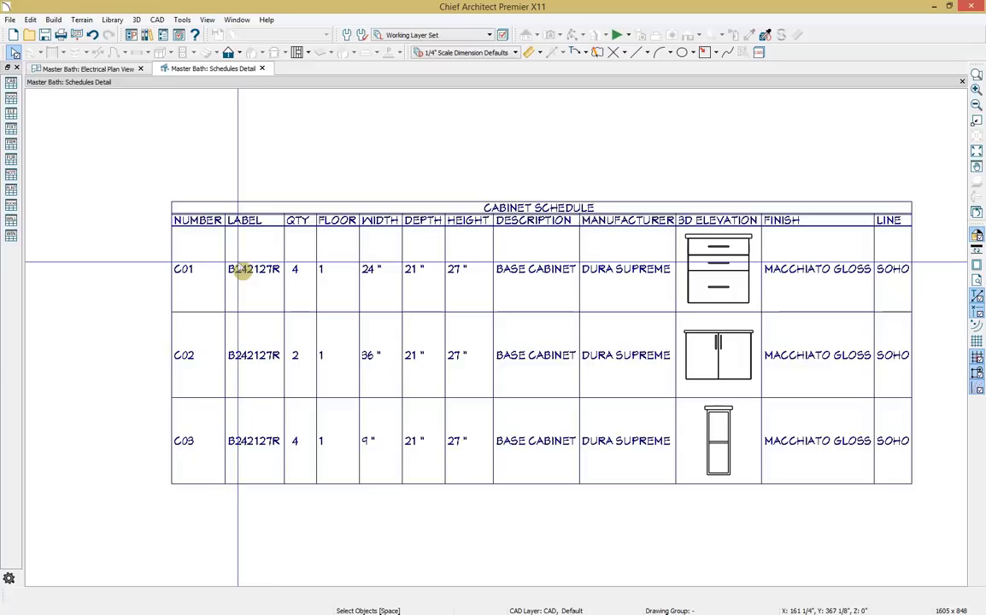
# Return to the floor plan and switch it to the Kitchen and Bath Plan View to check the vanity cabinet labels.
pyautogui.click(109, 71)
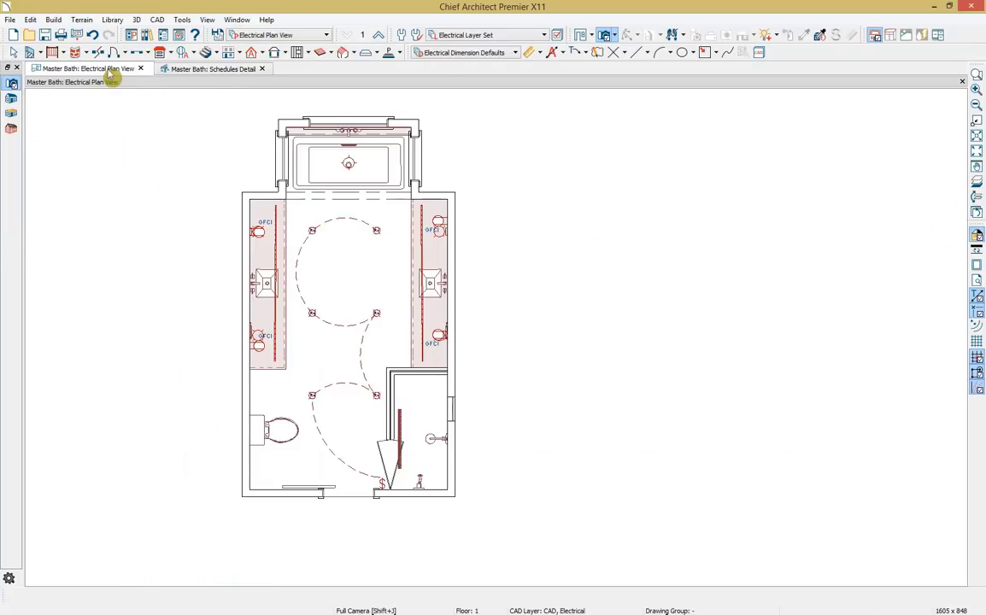
pyautogui.click(270, 35)
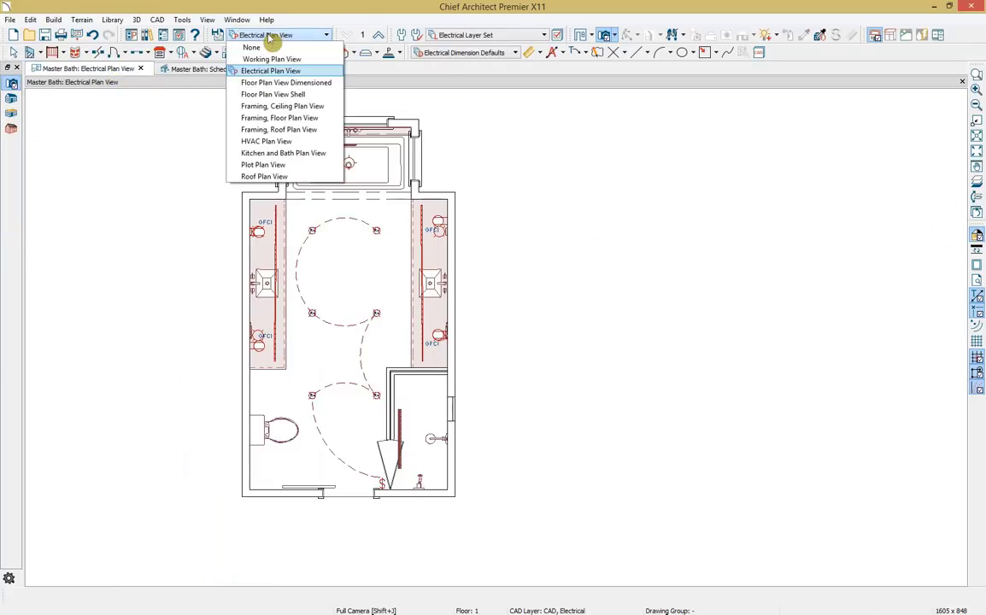
pyautogui.click(301, 156)
pyautogui.scroll(5, 280, 275)
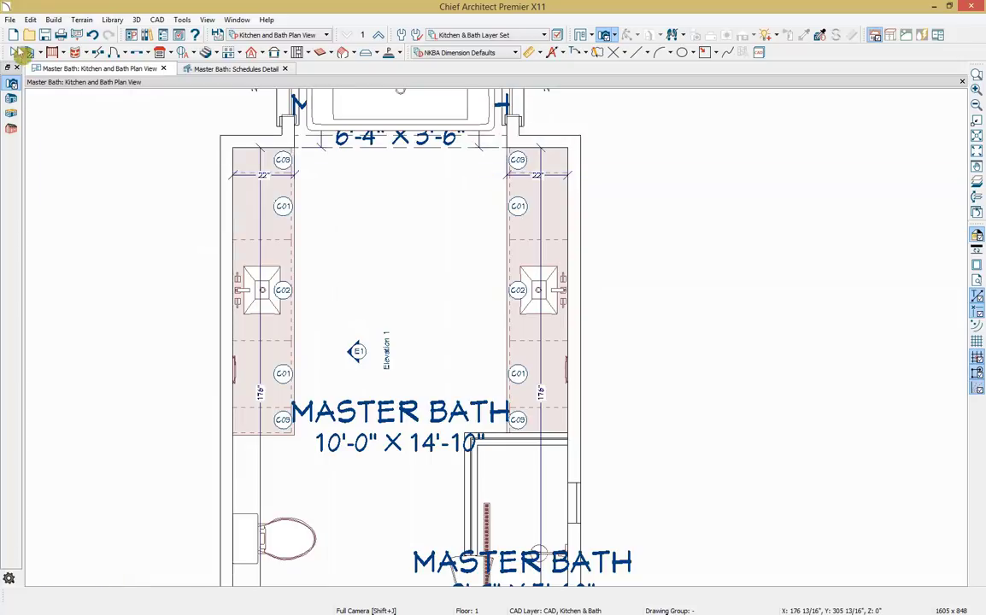
# Open the Bath layout file and frame its Cover Page sheet.
pyautogui.click(11, 20)
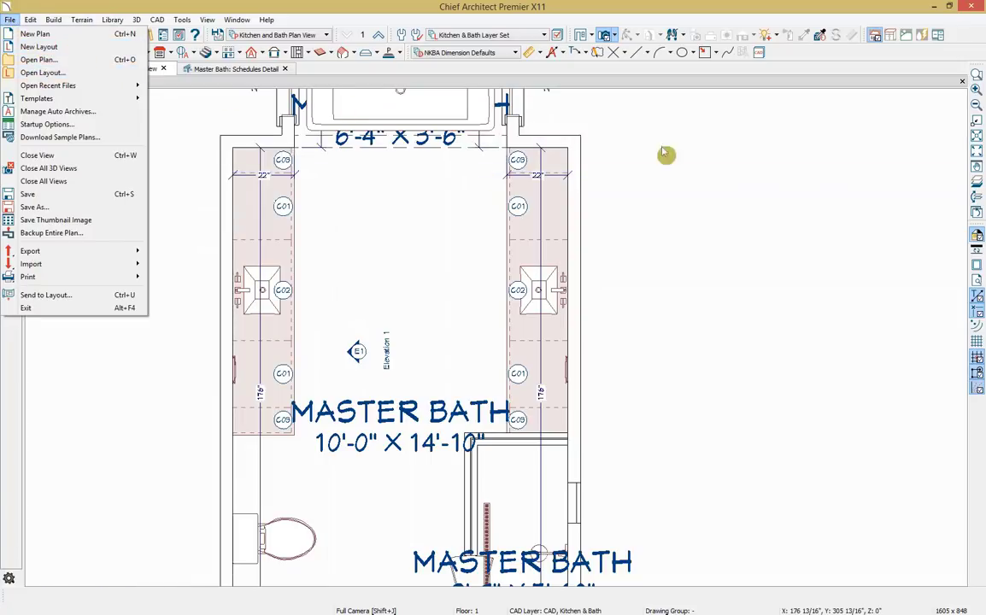
pyautogui.press('Escape')
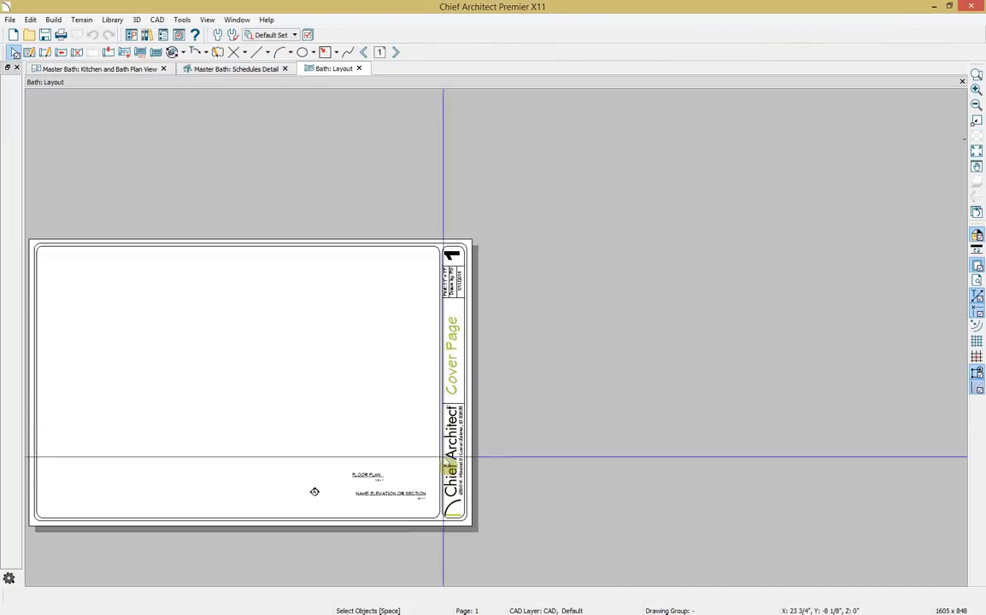
pyautogui.scroll(1, 440, 468)
pyautogui.moveTo(440, 469); pyautogui.dragTo(641, 475, button='middle')
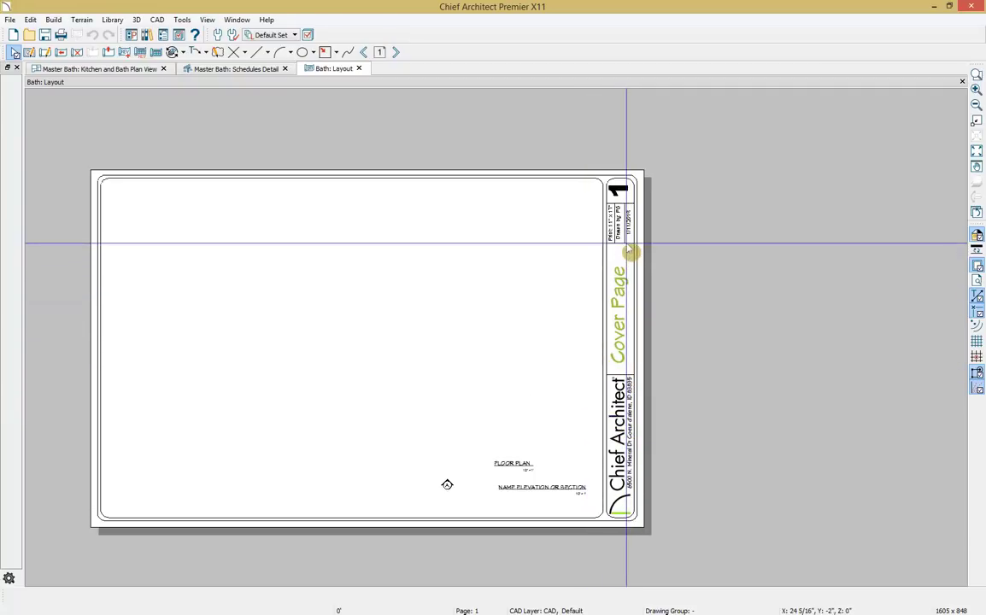
# Examine the Cover Page title block and the text tools available for the layout sheet.
pyautogui.scroll(6, 646, 292)
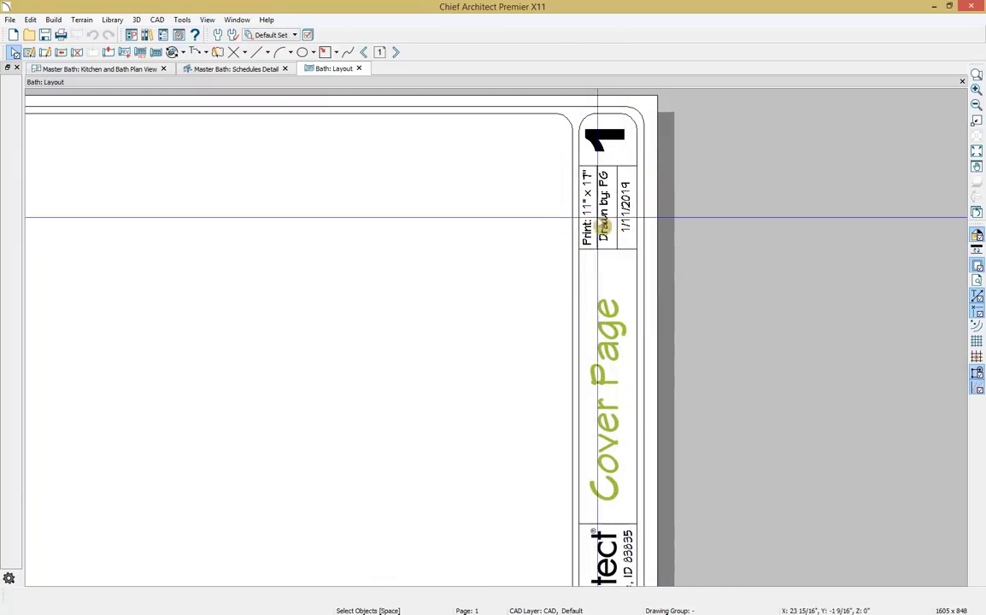
pyautogui.scroll(-2, 604, 233)
pyautogui.scroll(-4, 604, 232)
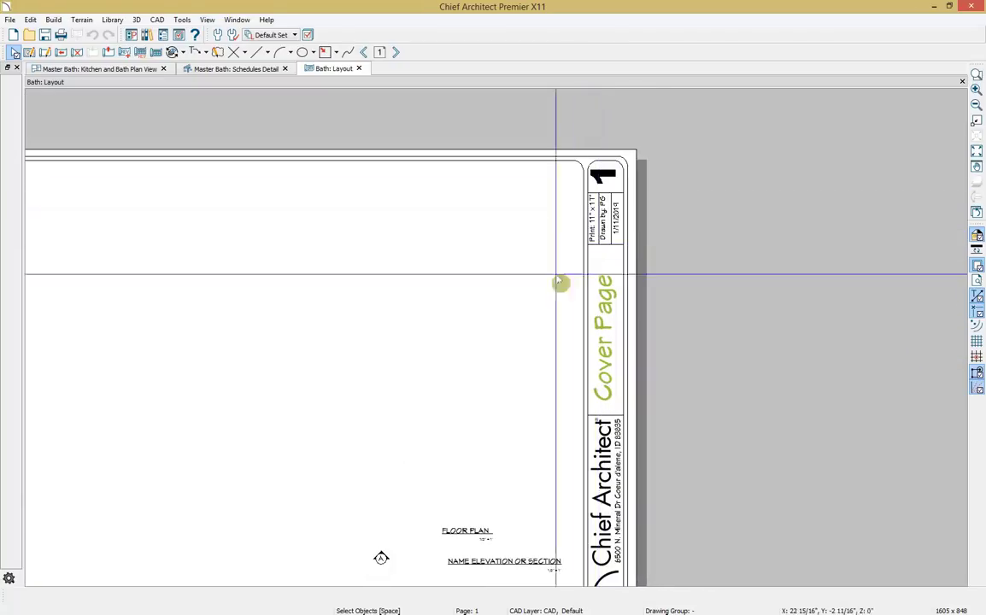
pyautogui.scroll(1, 619, 248)
pyautogui.press('space')
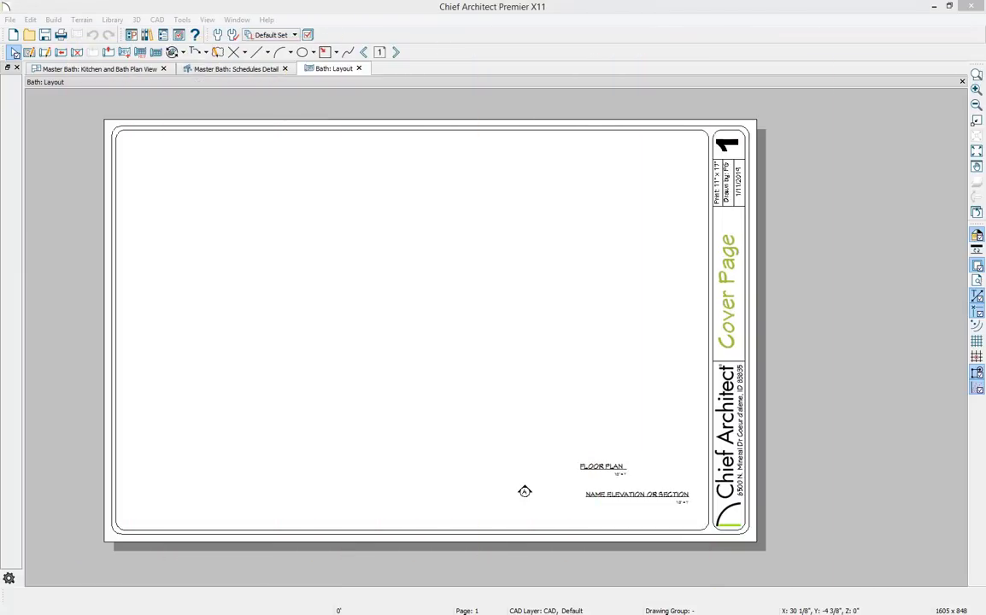
pyautogui.click(205, 52)
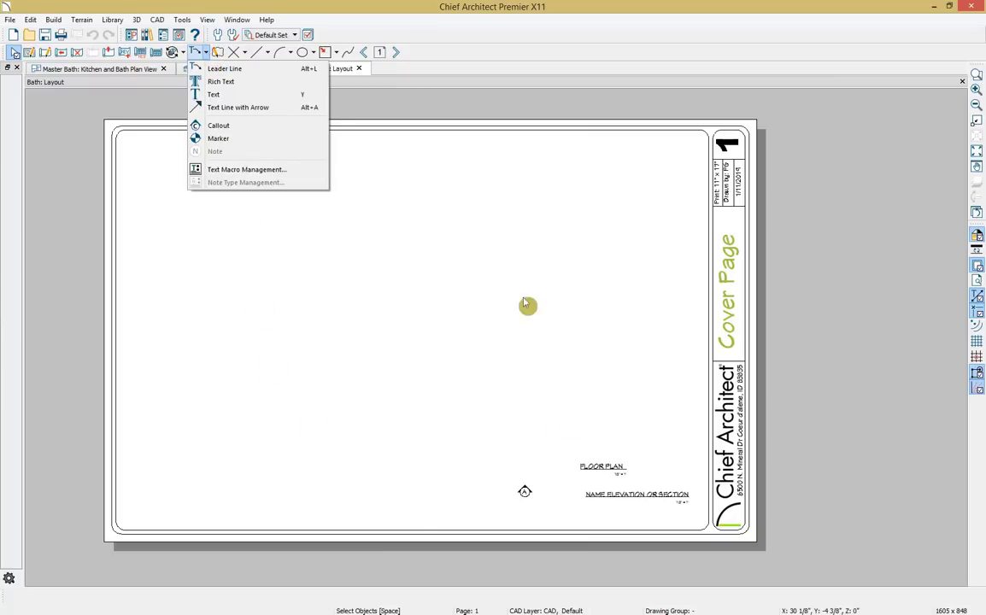
pyautogui.click(444, 107)
# Advance the layout to page 2, Floorplan, and return to the Kitchen and Bath Plan View.
pyautogui.click(397, 53)
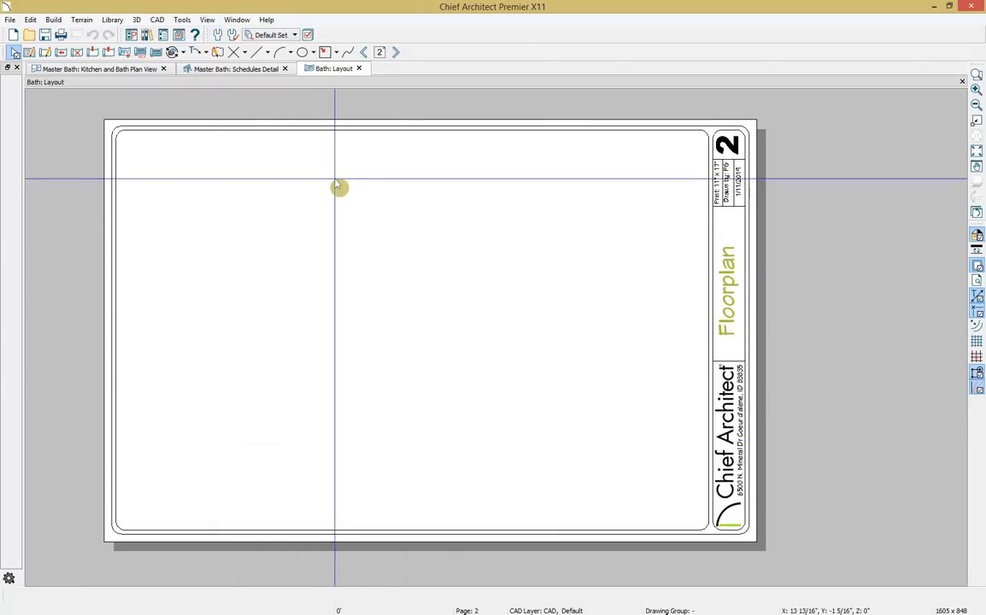
pyautogui.click(133, 74)
pyautogui.scroll(-1, 330, 232)
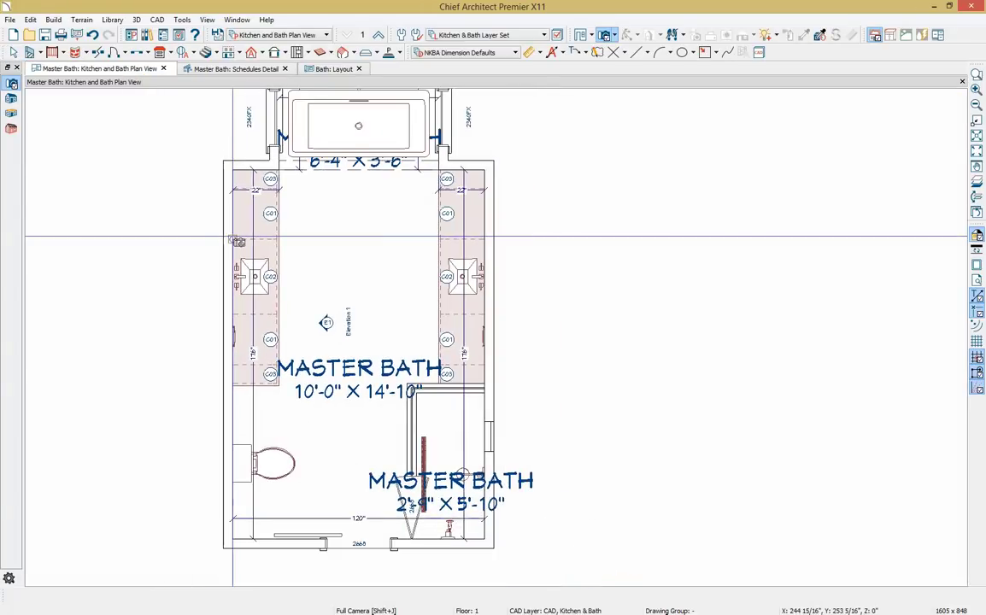
pyautogui.scroll(-1, 323, 228)
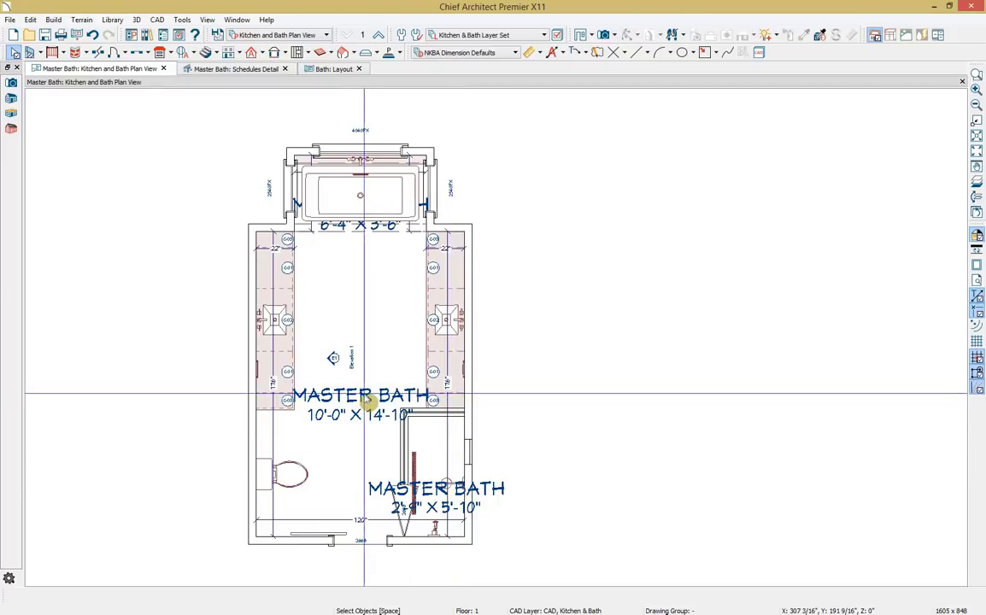
# Turn off display of the Room Labels and Cameras, Labels layers in the Kitchen & Bath Layer Set.
pyautogui.click(180, 38)
pyautogui.click(267, 299)
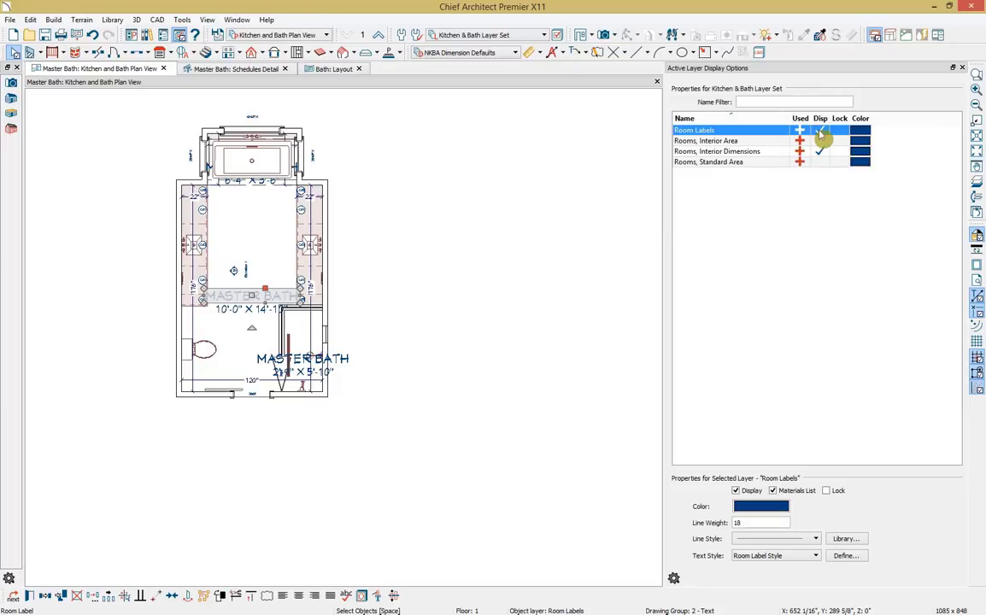
pyautogui.click(820, 132)
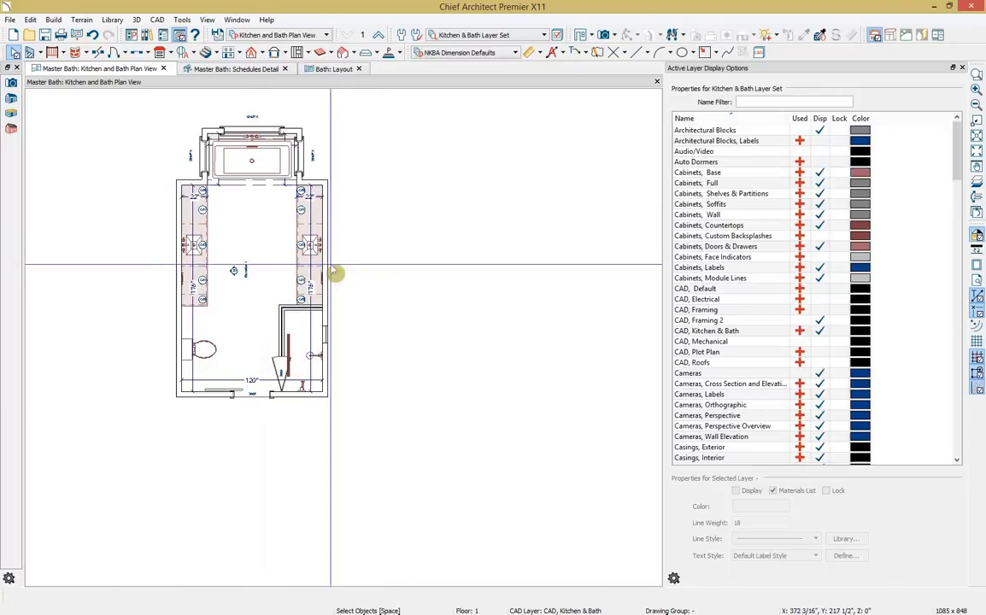
pyautogui.scroll(3, 253, 267)
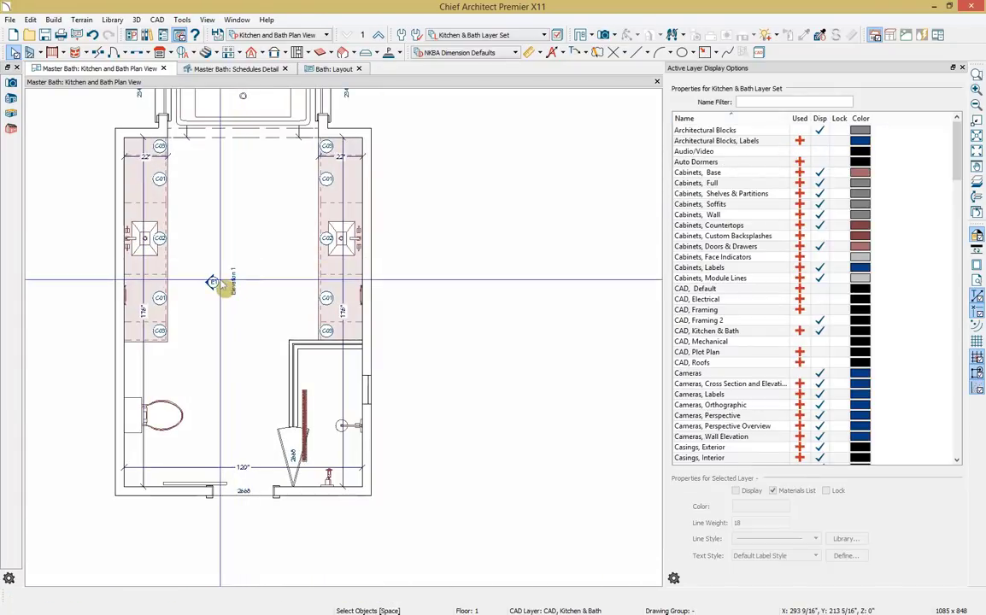
pyautogui.click(219, 284)
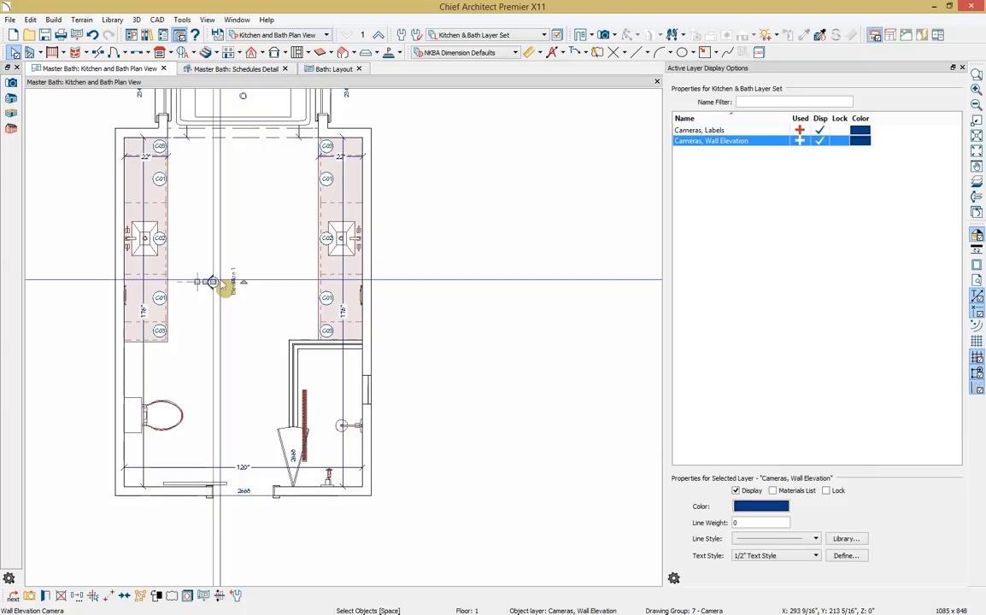
pyautogui.click(822, 131)
pyautogui.scroll(-1, 454, 257)
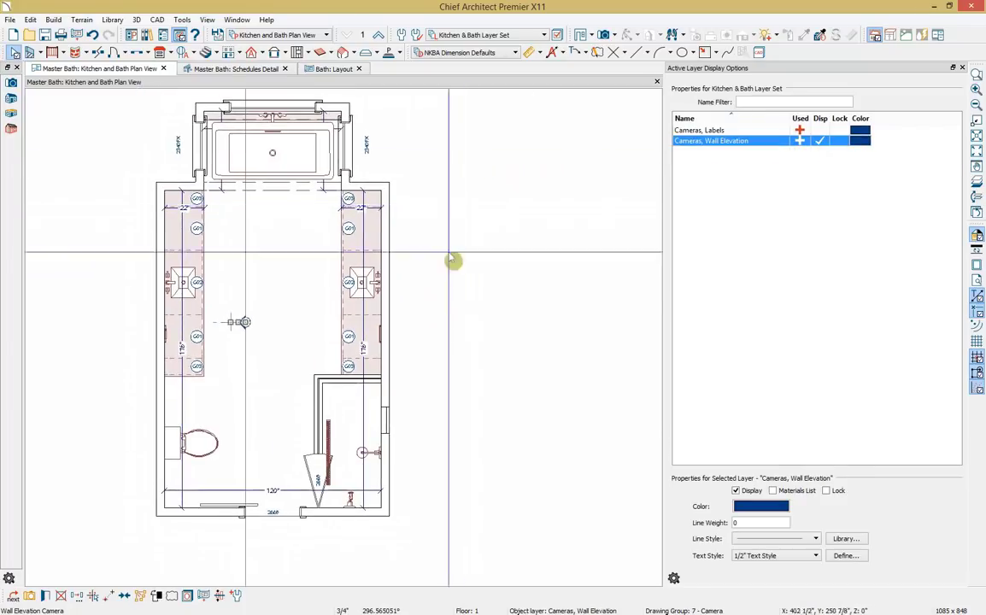
# Turn off display of the Doors, Labels and Windows, Labels layers in the floor plan.
pyautogui.click(291, 516)
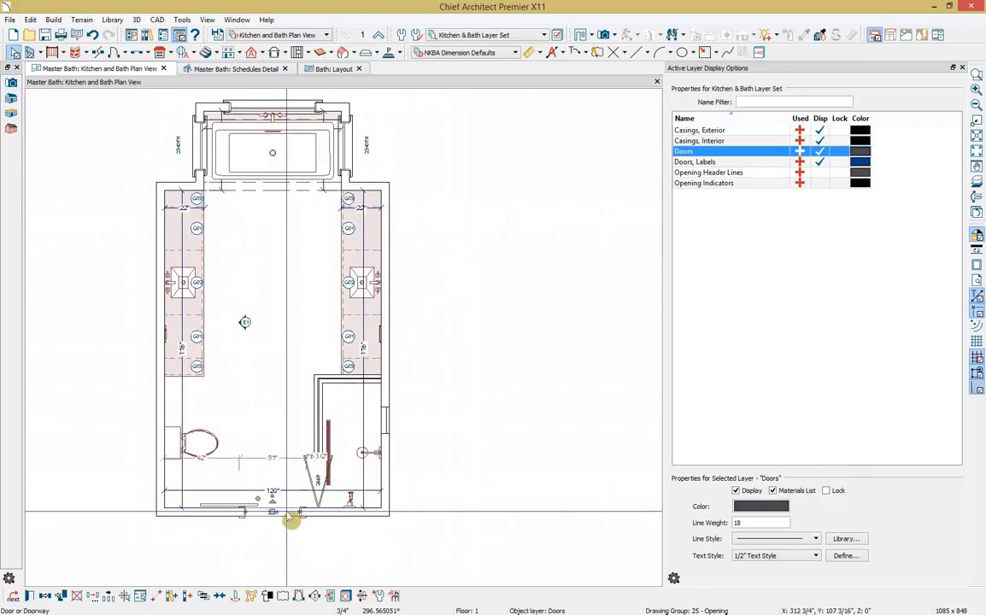
pyautogui.click(827, 162)
pyautogui.click(360, 146)
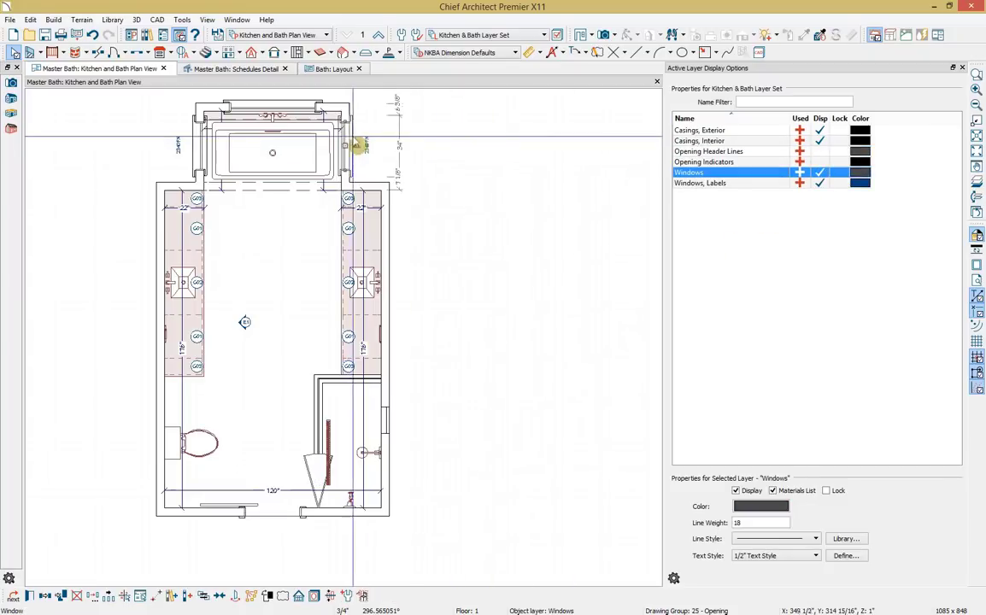
pyautogui.click(724, 182)
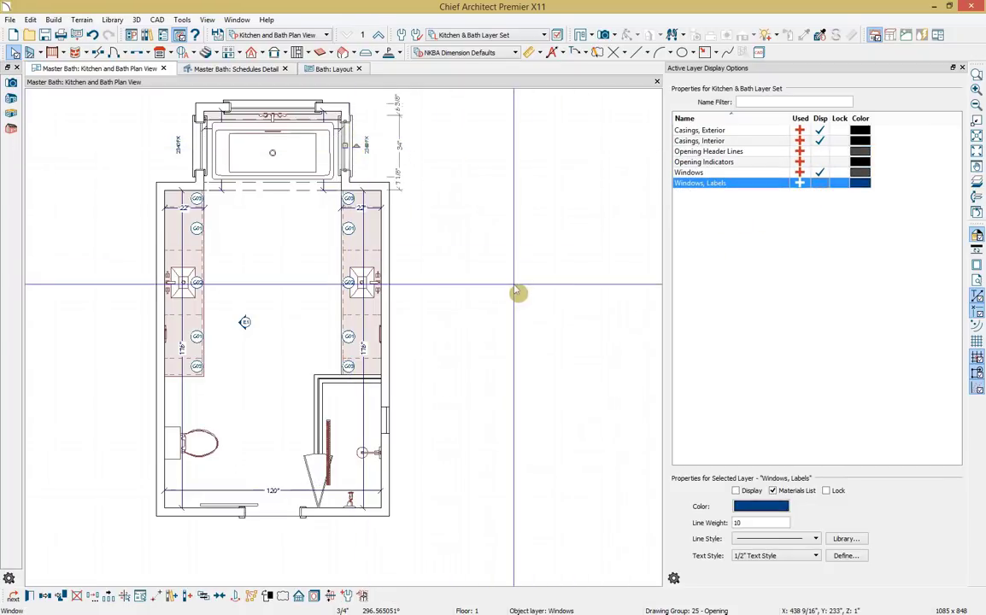
pyautogui.click(515, 296)
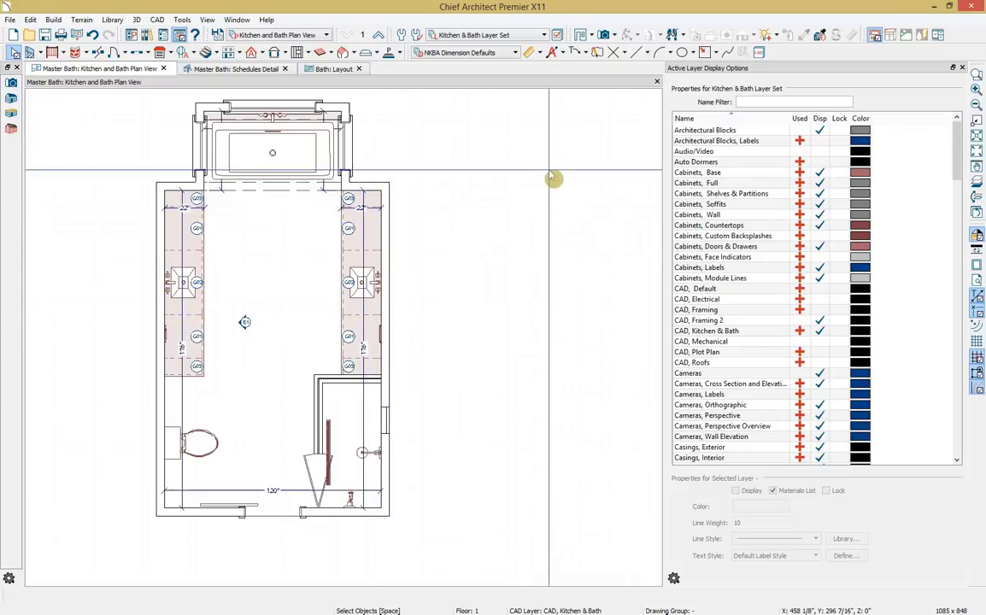
# Send the entire plan view to layout page 2 at a scale of 1/2 in = 1 ft.
pyautogui.click(79, 35)
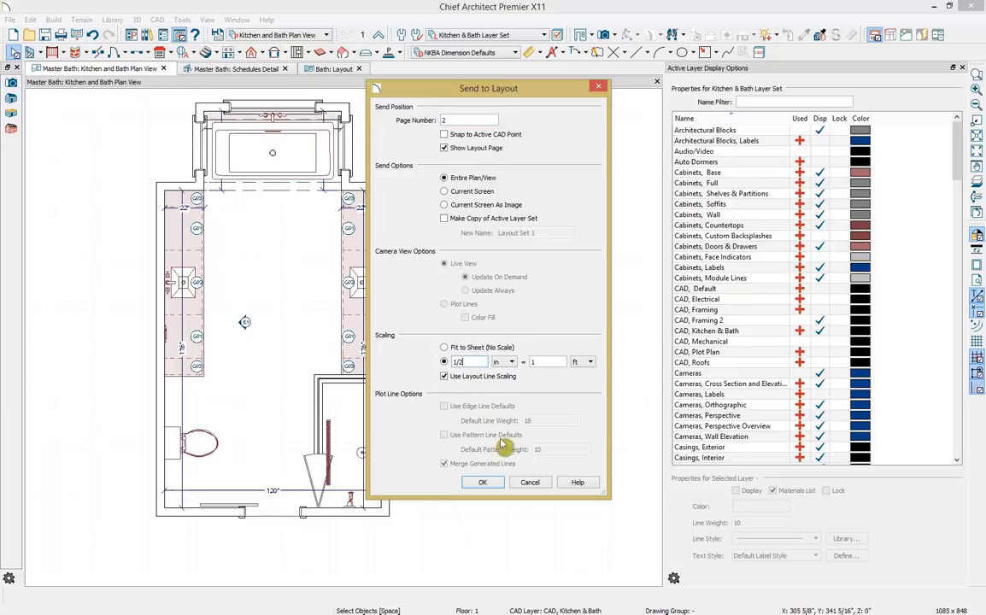
pyautogui.click(484, 484)
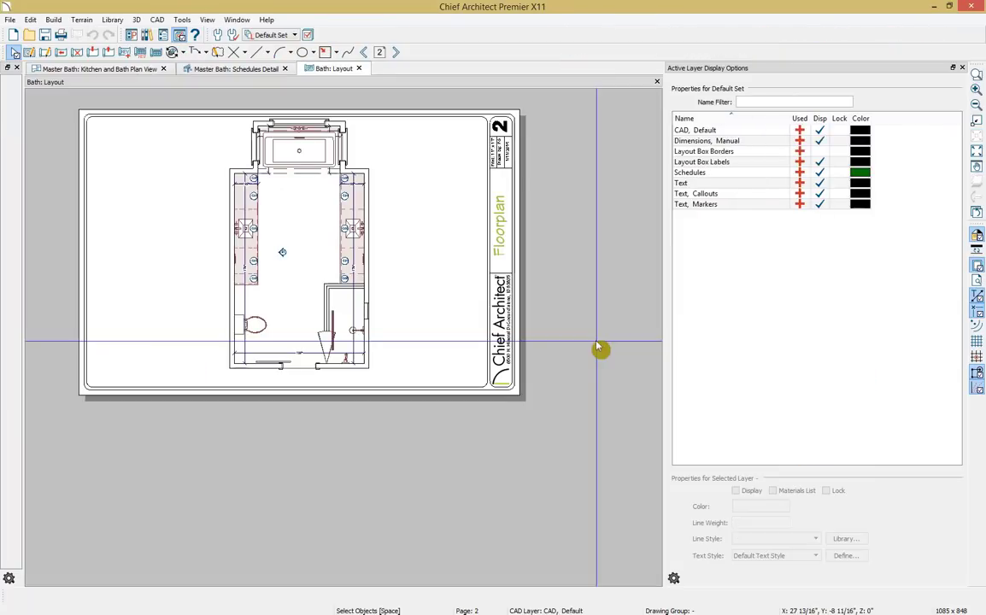
pyautogui.scroll(4, 378, 305)
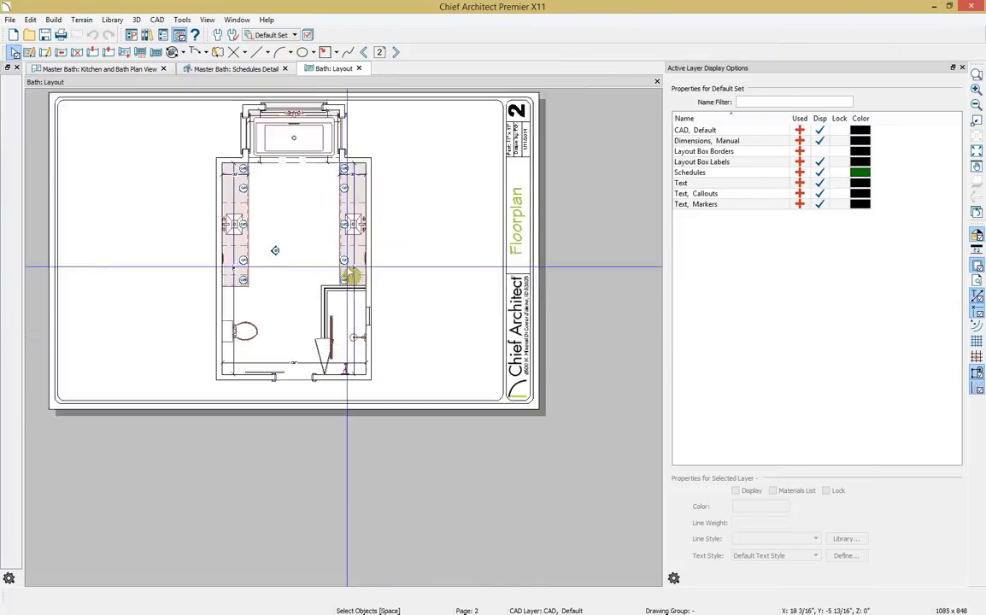
# Crop the floor plan's layout box at both its lower and upper edges to fit within the sheet height.
pyautogui.click(437, 327)
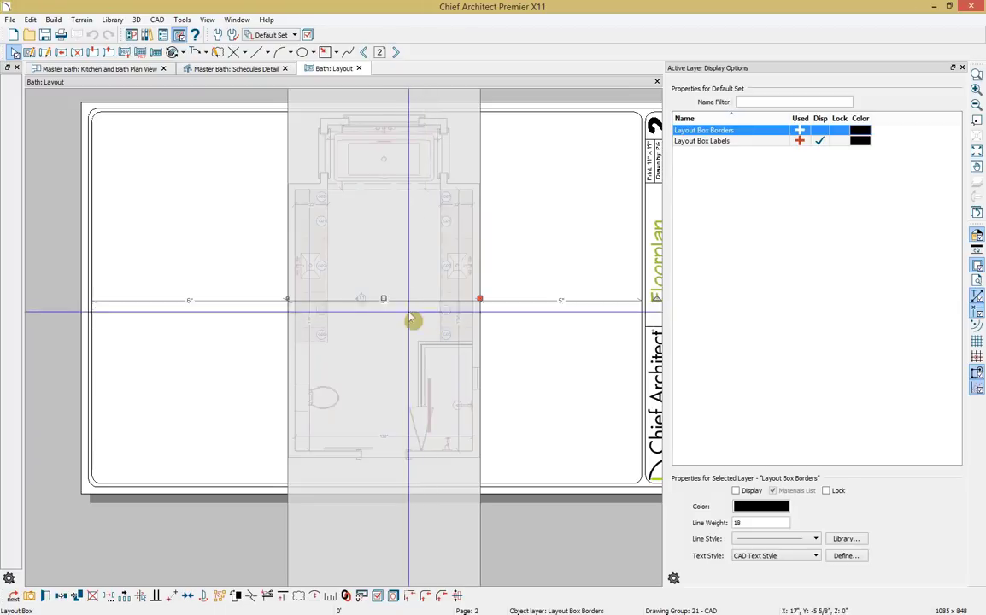
pyautogui.scroll(-5, 411, 319)
pyautogui.moveTo(408, 541); pyautogui.dragTo(402, 439)
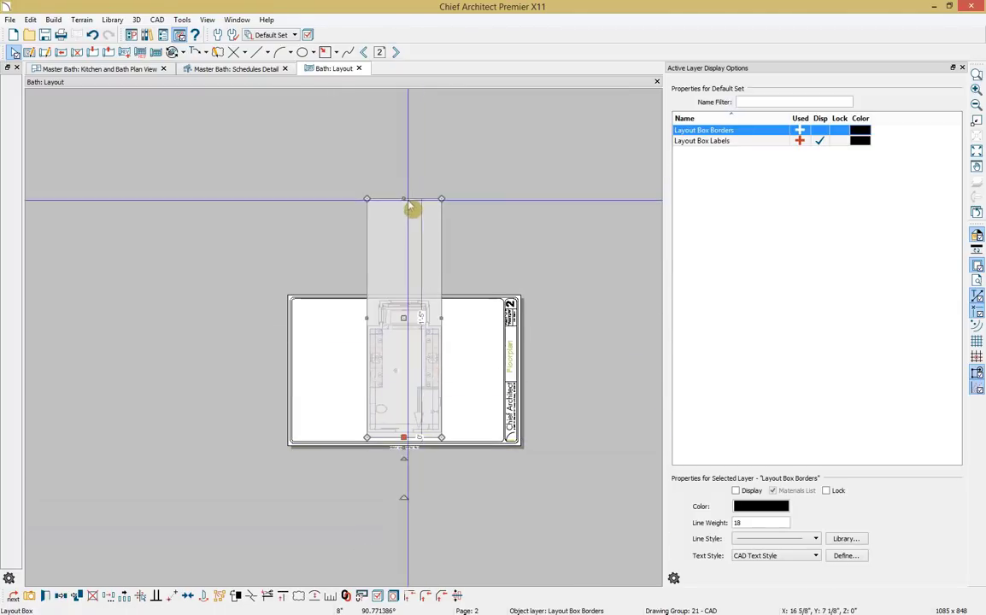
pyautogui.moveTo(407, 201); pyautogui.dragTo(395, 297)
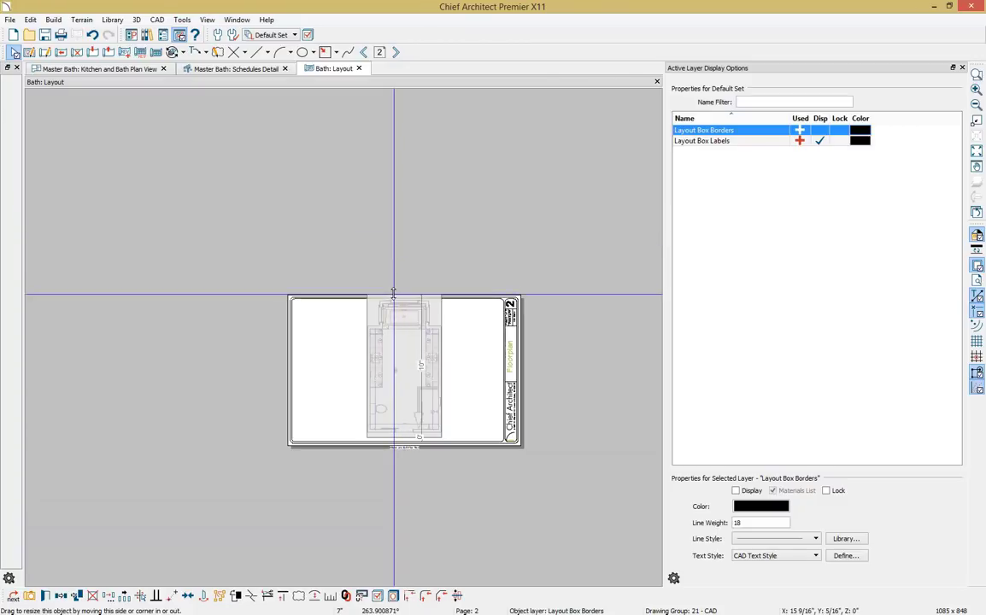
pyautogui.scroll(4, 408, 397)
pyautogui.scroll(-3, 394, 360)
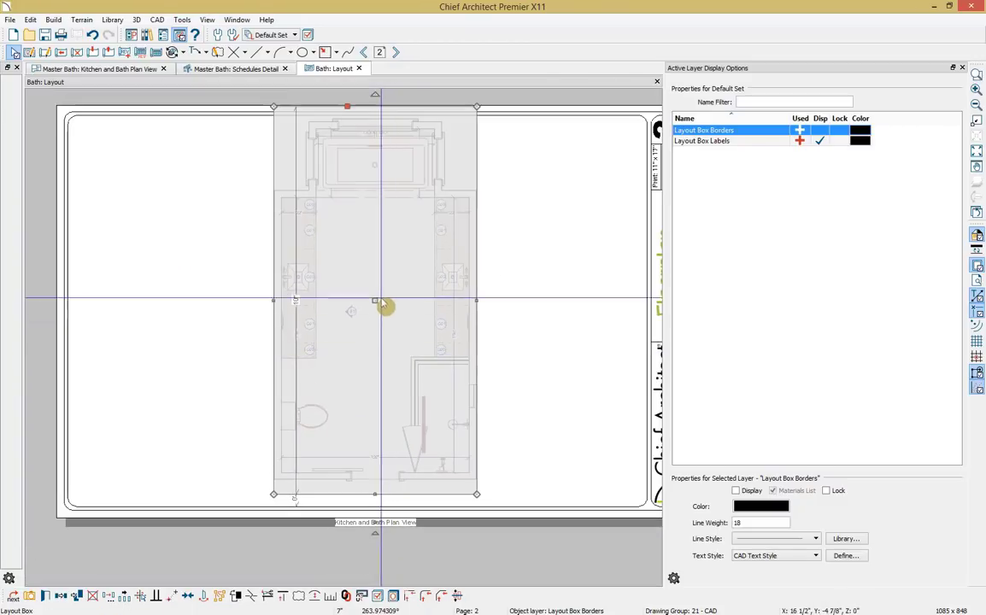
# Move the floor plan's layout box to the left side of the Floorplan sheet and deselect it.
pyautogui.moveTo(375, 302); pyautogui.dragTo(176, 308)
pyautogui.scroll(-3, 440, 368)
pyautogui.click(467, 526)
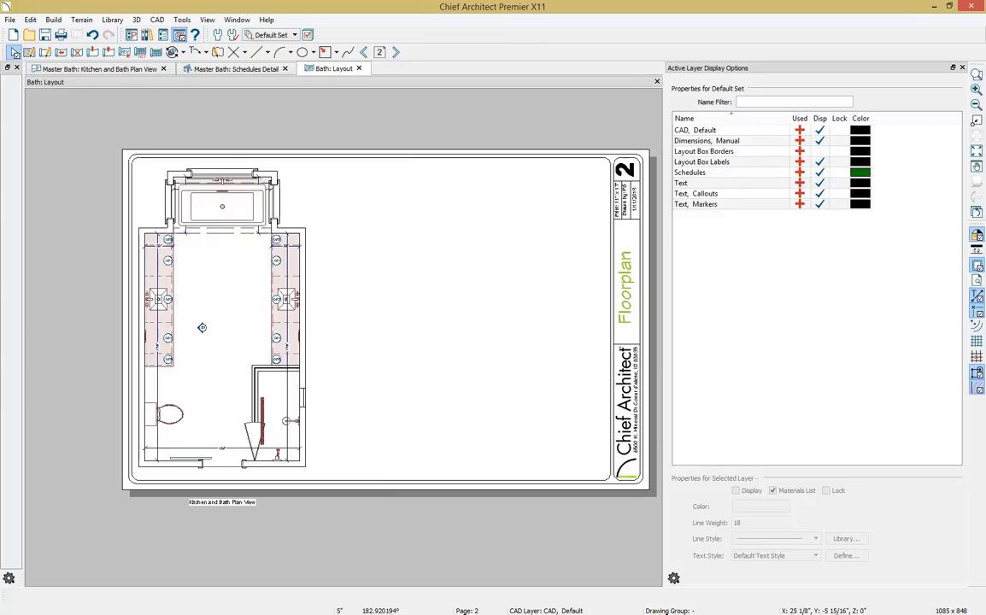
# Examine the sample sheets 2-Floorplan.jpg and 3-Elevations.jpg in Windows Photo Viewer, and switch back to Chief Architect.
pyautogui.moveTo(985, 53); pyautogui.dragTo(205, 58)
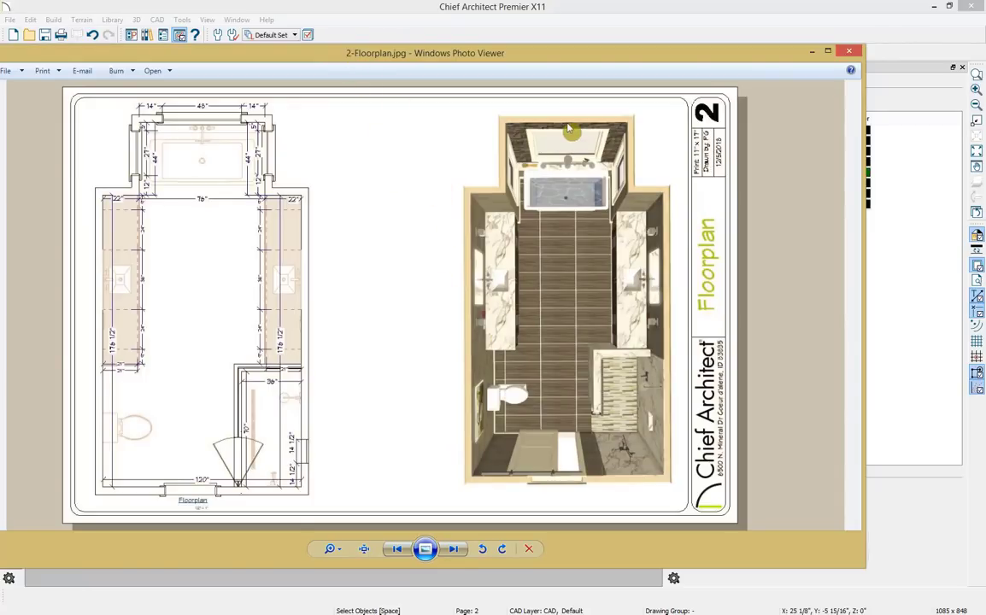
pyautogui.press('Right')
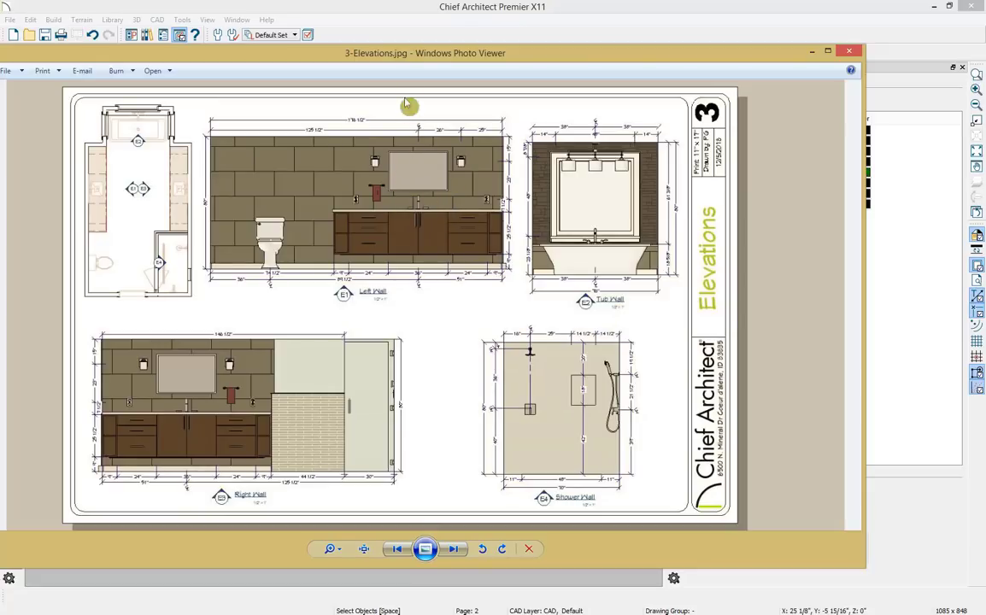
pyautogui.moveTo(364, 51); pyautogui.dragTo(985, 65)
pyautogui.hotkey('alt', 'Tab')
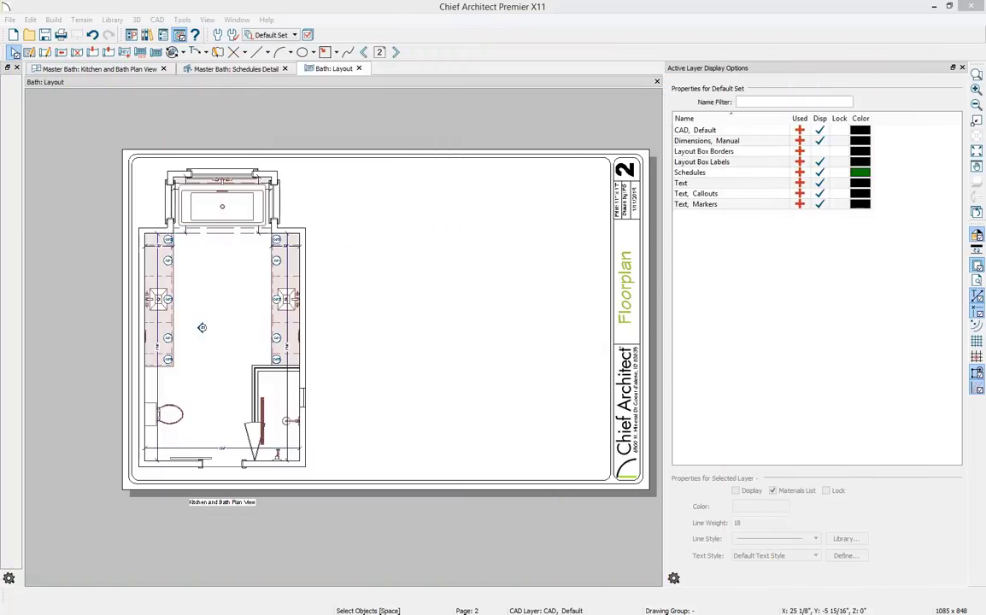
# Advance the layout to page 3, Elevations, and return to the Kitchen and Bath Plan View.
pyautogui.moveTo(590, 93); pyautogui.dragTo(495, 81, button='middle')
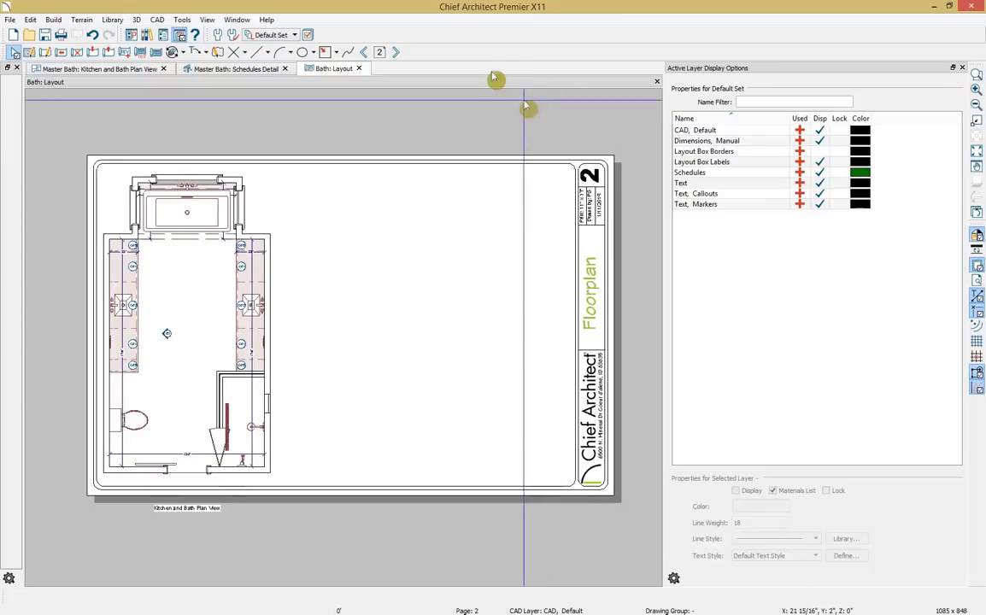
pyautogui.click(396, 53)
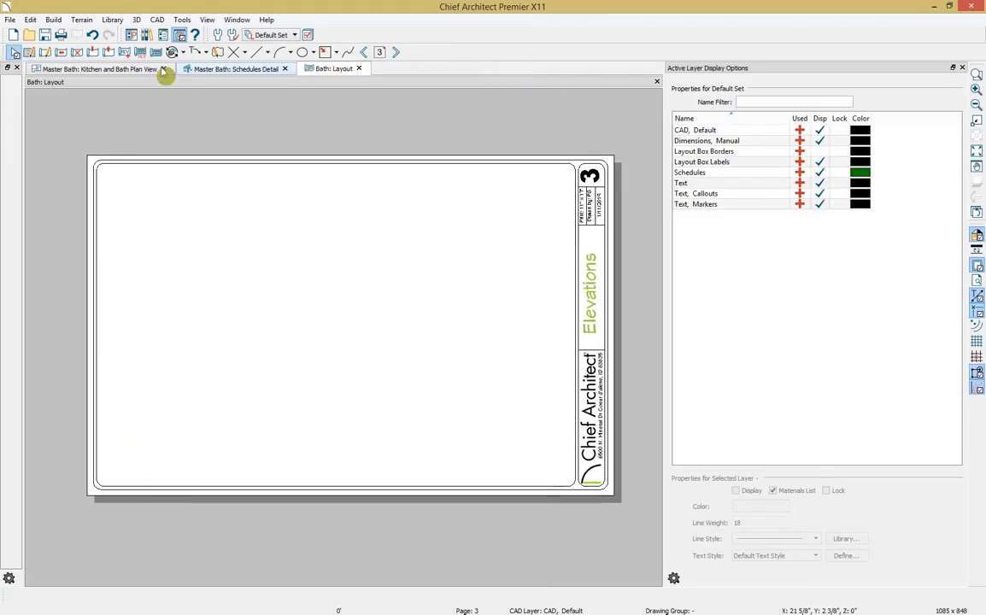
pyautogui.click(120, 69)
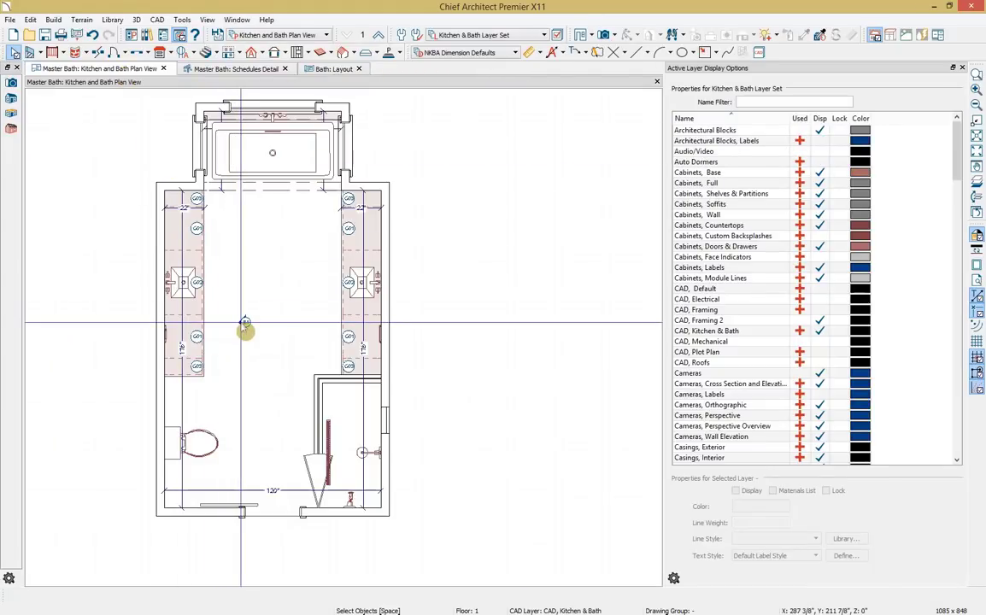
# Open the Elevation 1 wall view from its camera symbol in the plan and close the Active Layer Display Options.
pyautogui.click(245, 328)
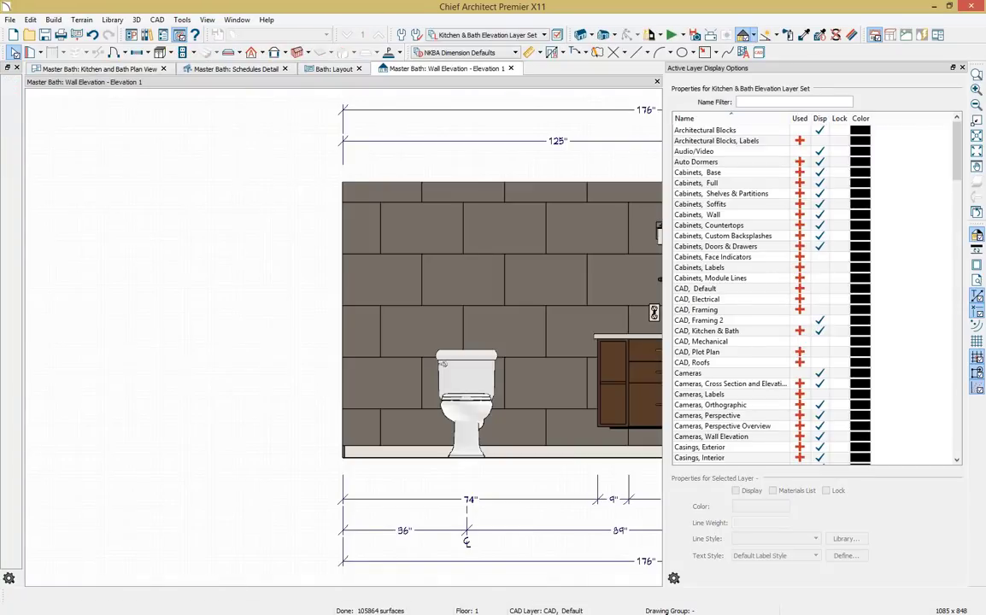
pyautogui.click(962, 68)
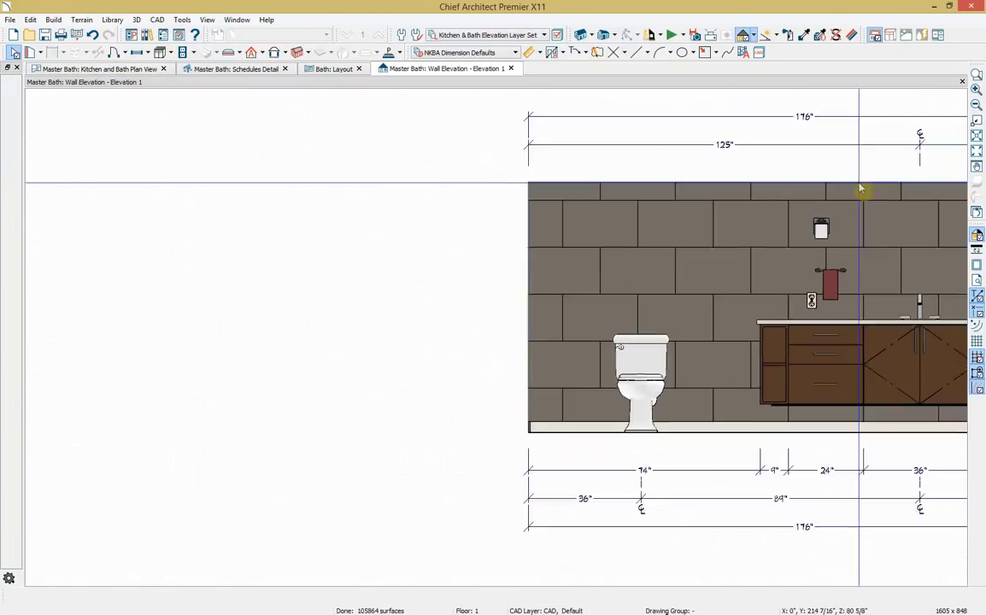
pyautogui.moveTo(832, 188)
pyautogui.mouseDown(button='middle')
pyautogui.moveTo(466, 230)
pyautogui.moveTo(325, 172)
pyautogui.moveTo(451, 188)
pyautogui.mouseUp(button='middle')
pyautogui.scroll(1, 451, 189)
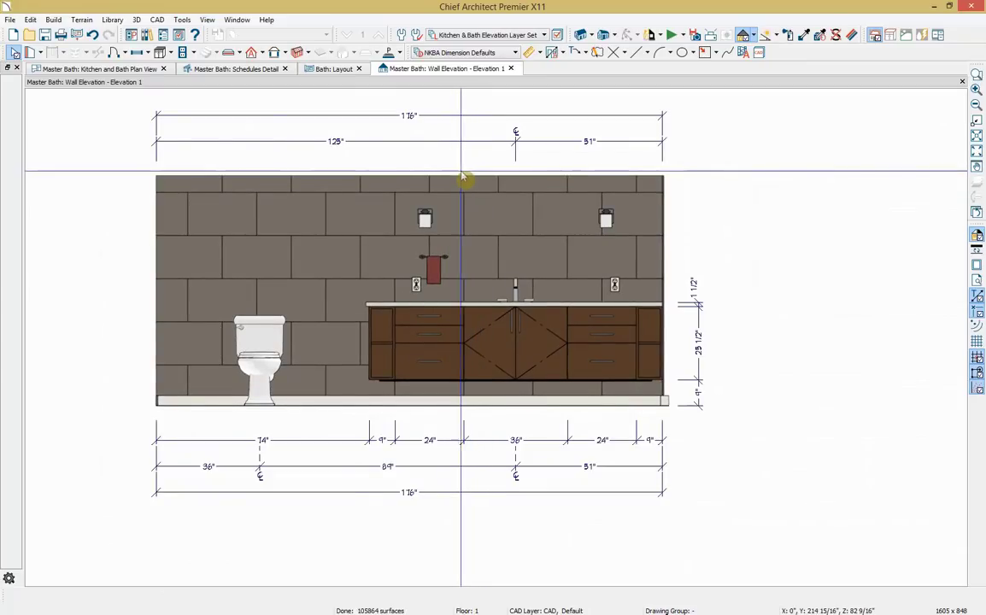
# Send Elevation 1 to layout page 3 as a live view updated on demand, at 1/4 in = 1 ft.
pyautogui.click(77, 35)
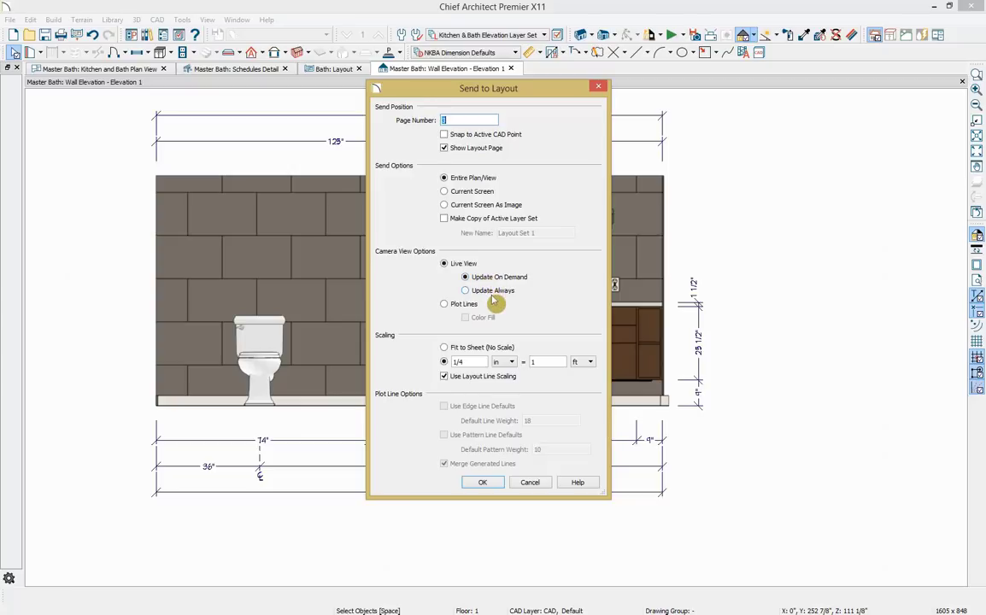
pyautogui.click(483, 483)
pyautogui.scroll(-3, 620, 358)
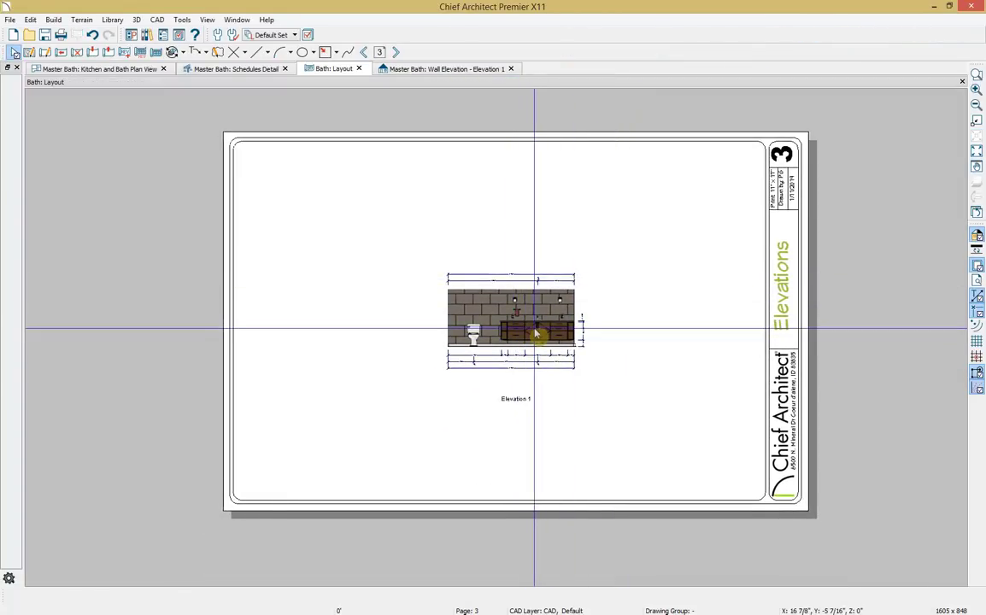
# Change the Elevation 1 layout view's scale to 1/2 in = 1 ft and move it into the sheet's upper right corner.
pyautogui.click(536, 334)
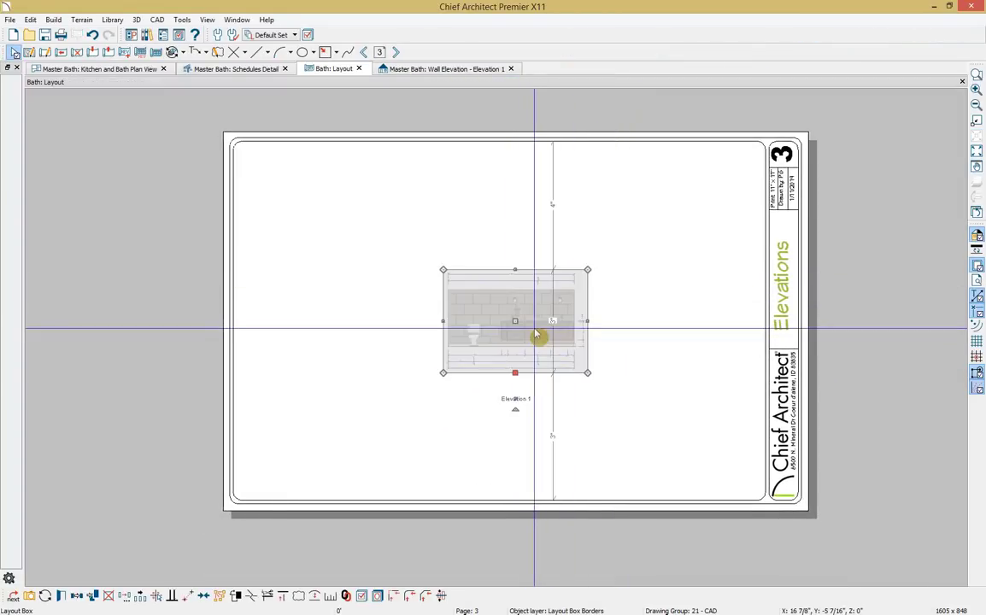
pyautogui.click(330, 596)
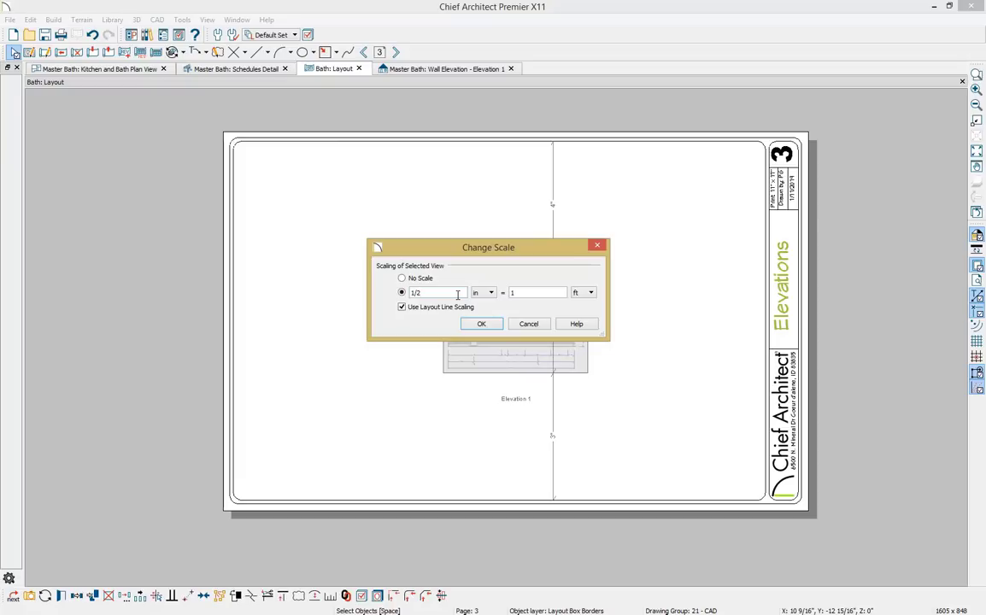
pyautogui.press('Return')
pyautogui.click(458, 298)
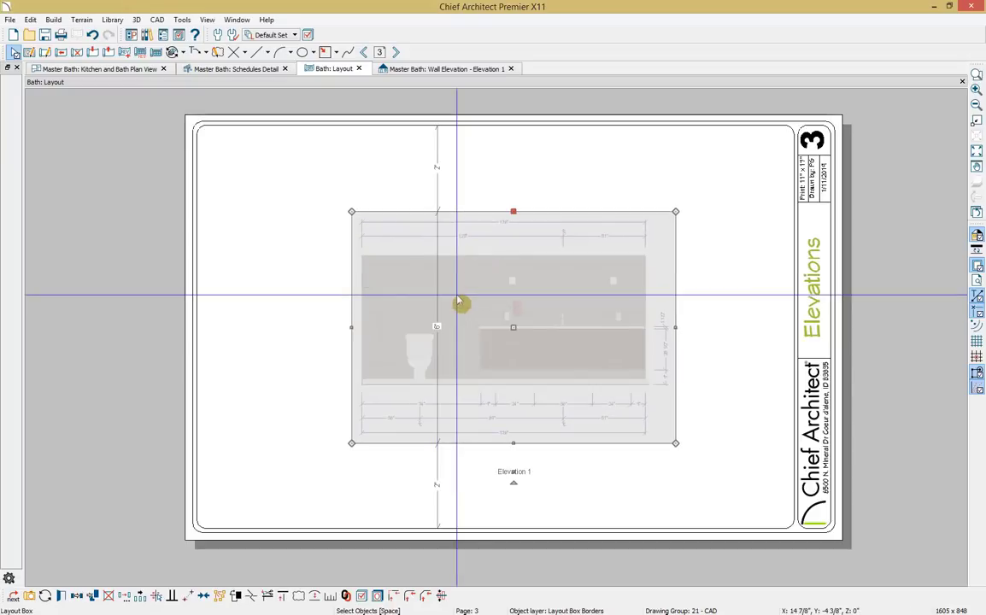
pyautogui.moveTo(512, 326); pyautogui.dragTo(627, 246)
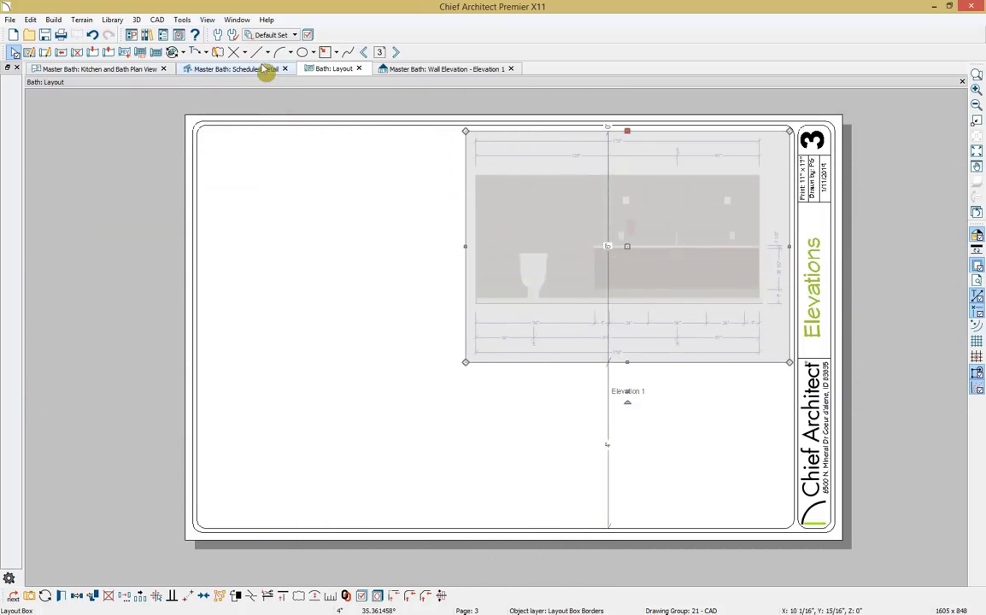
# Send the Schedules Detail with the cabinet schedule to layout page 3 at 1/4 in = 1 ft and place it along the sheet's lower left.
pyautogui.click(261, 69)
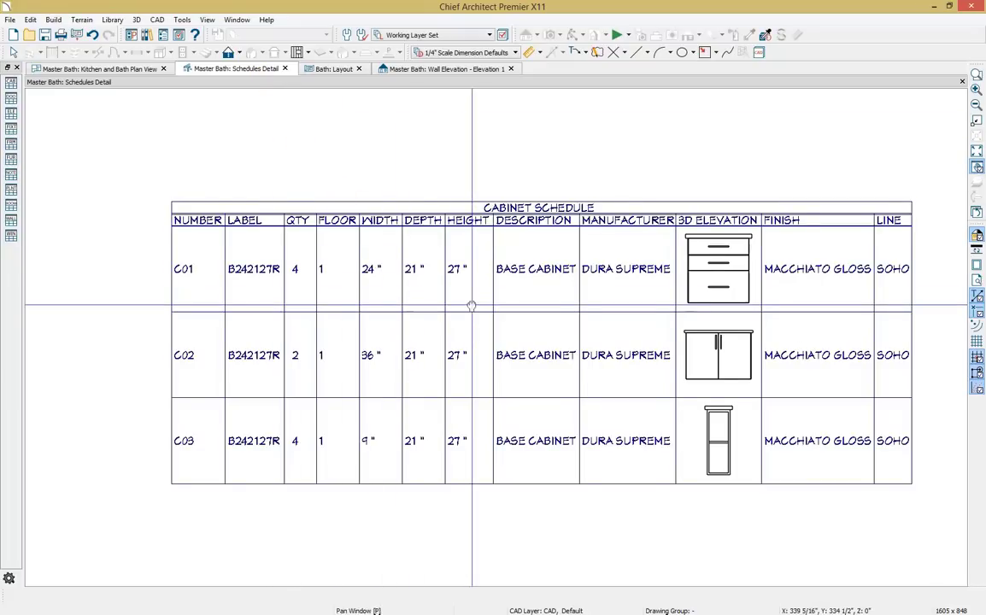
pyautogui.moveTo(473, 303); pyautogui.dragTo(418, 303, button='middle')
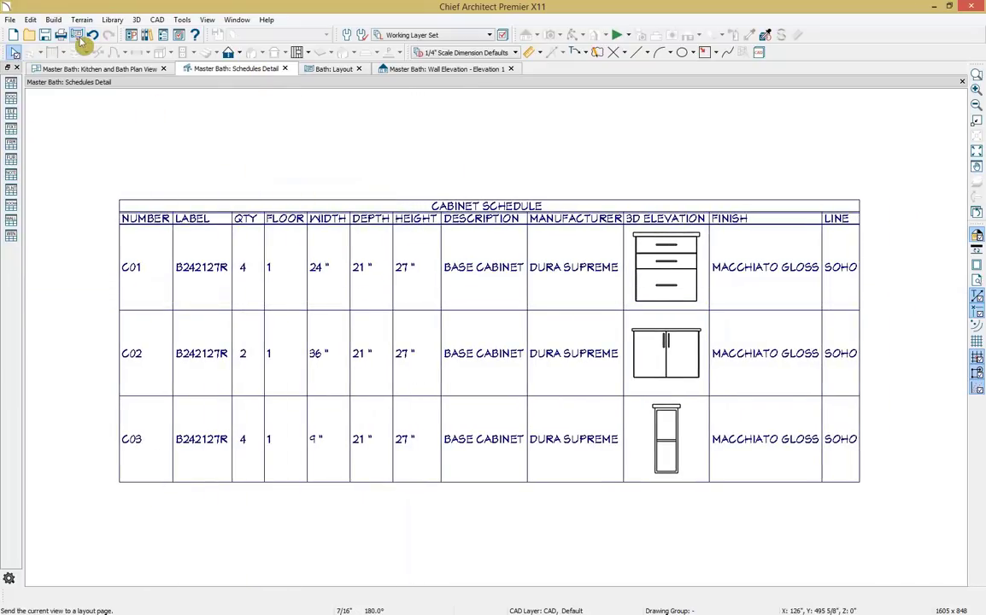
pyautogui.click(77, 36)
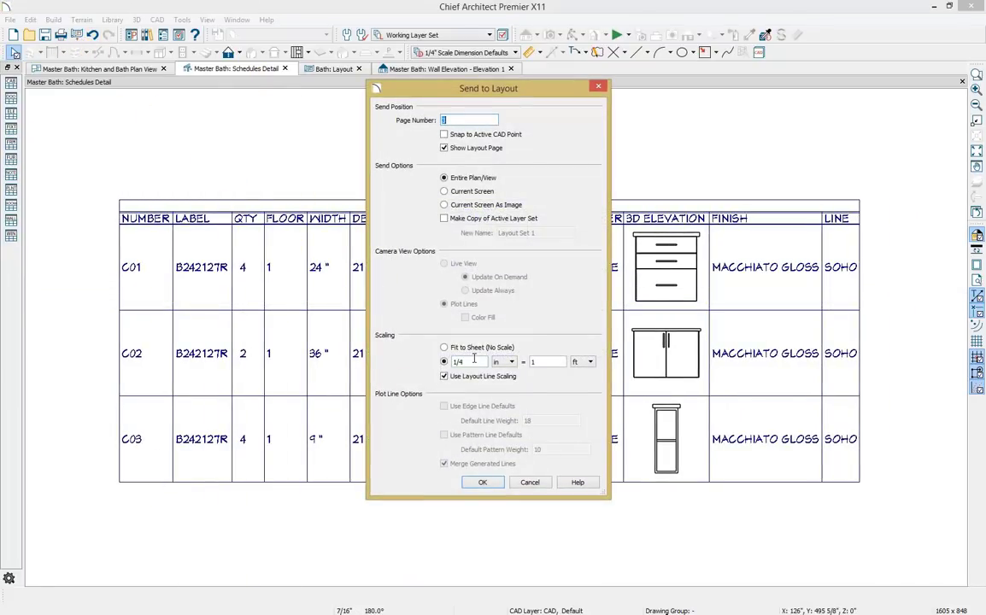
pyautogui.click(487, 483)
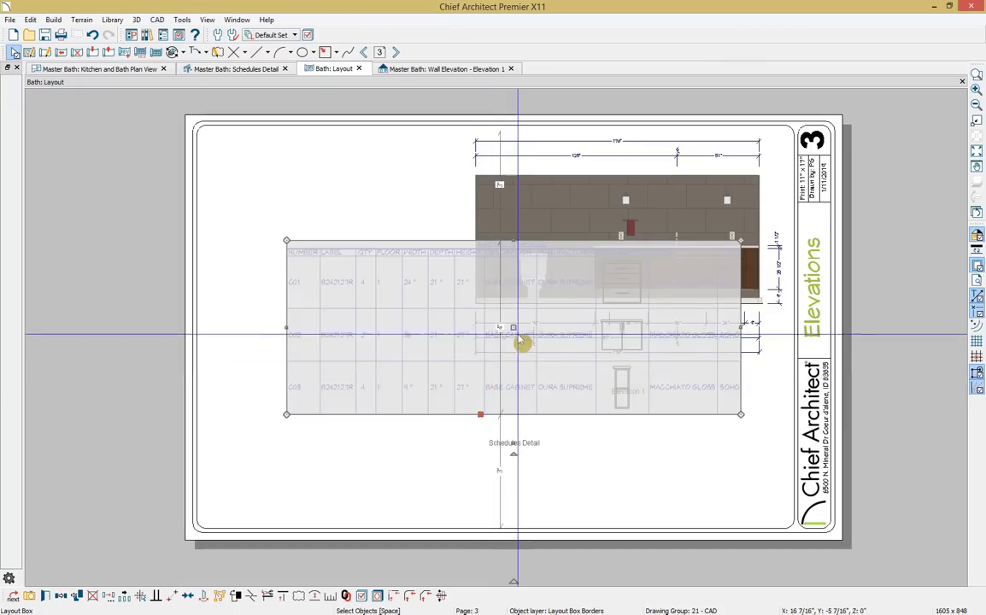
pyautogui.moveTo(515, 329); pyautogui.dragTo(438, 437)
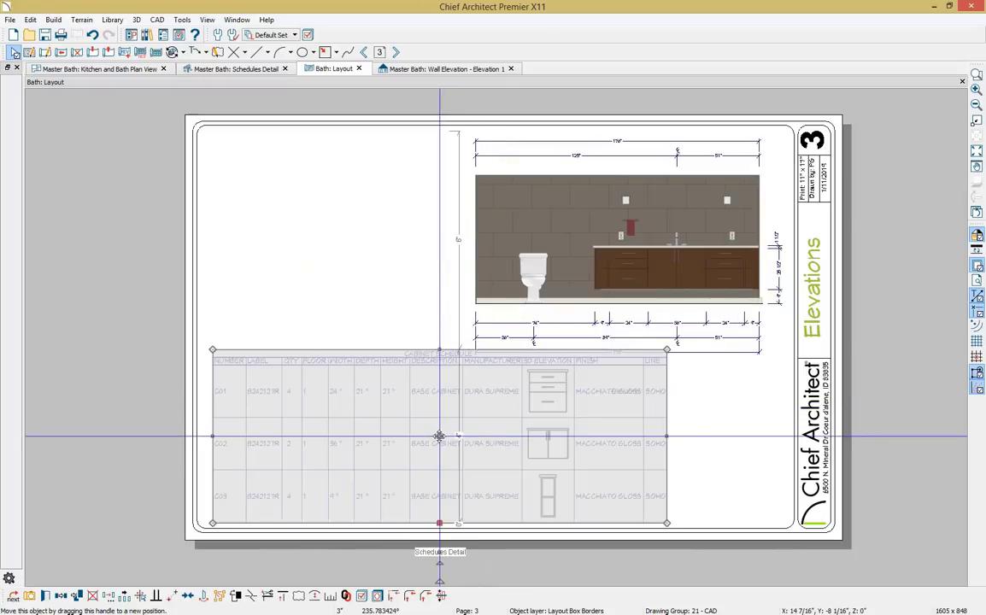
pyautogui.click(110, 226)
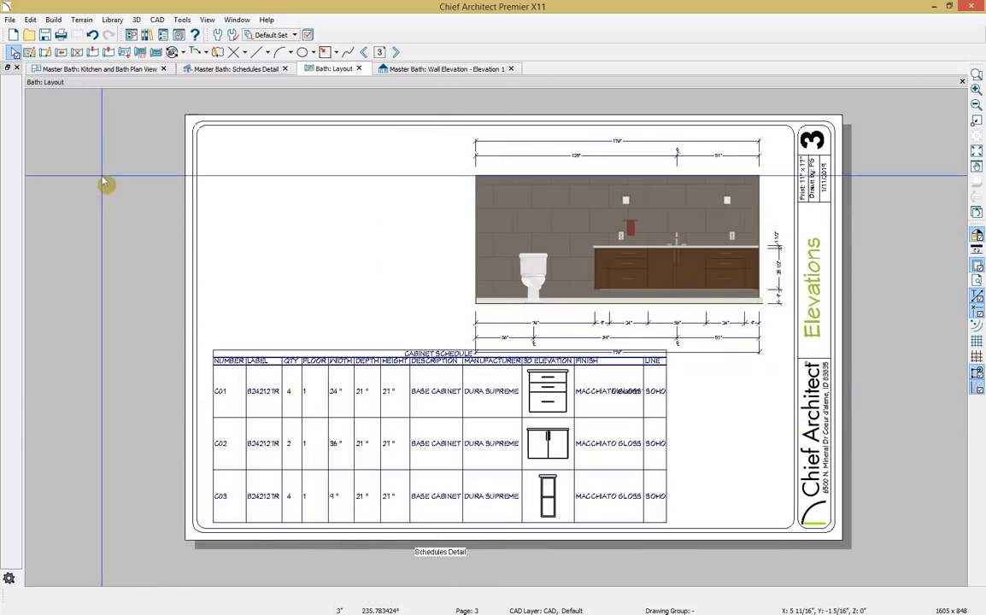